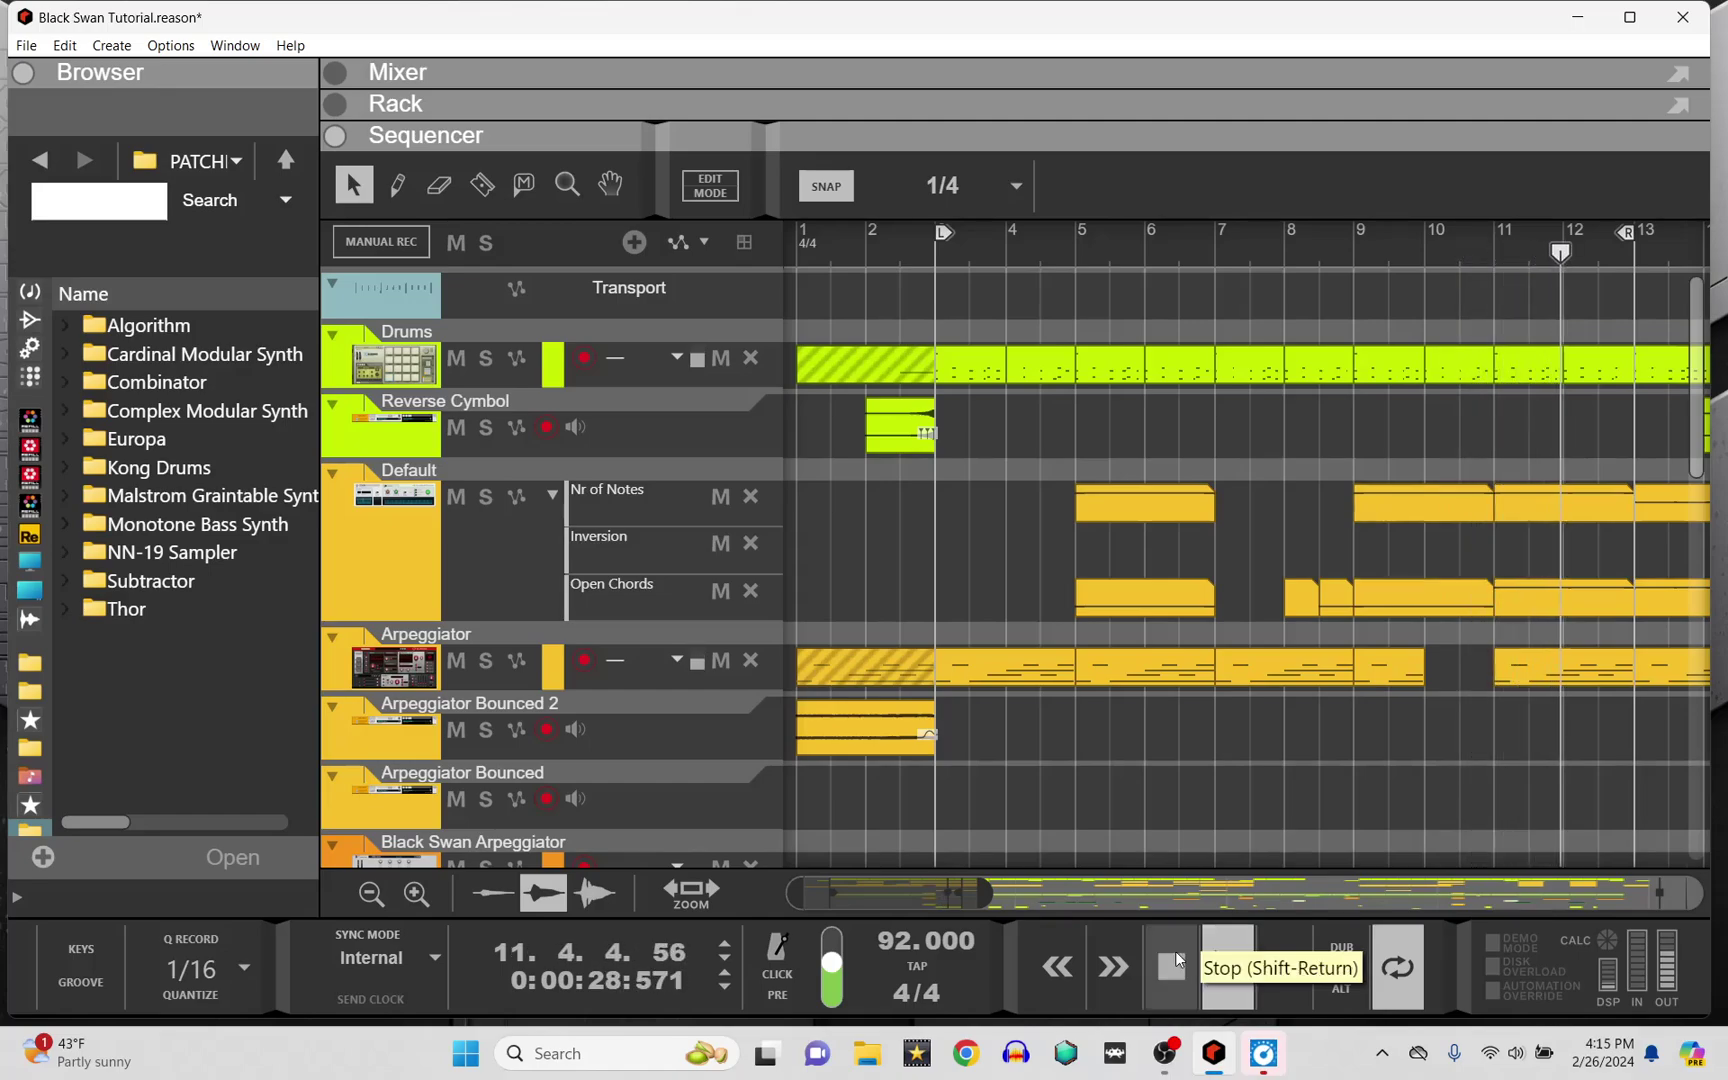
Stop playback and look over the mixer channels from the drums across to the arpeggiator channels
{"action": "left_click", "coordinate": [1176, 960]}
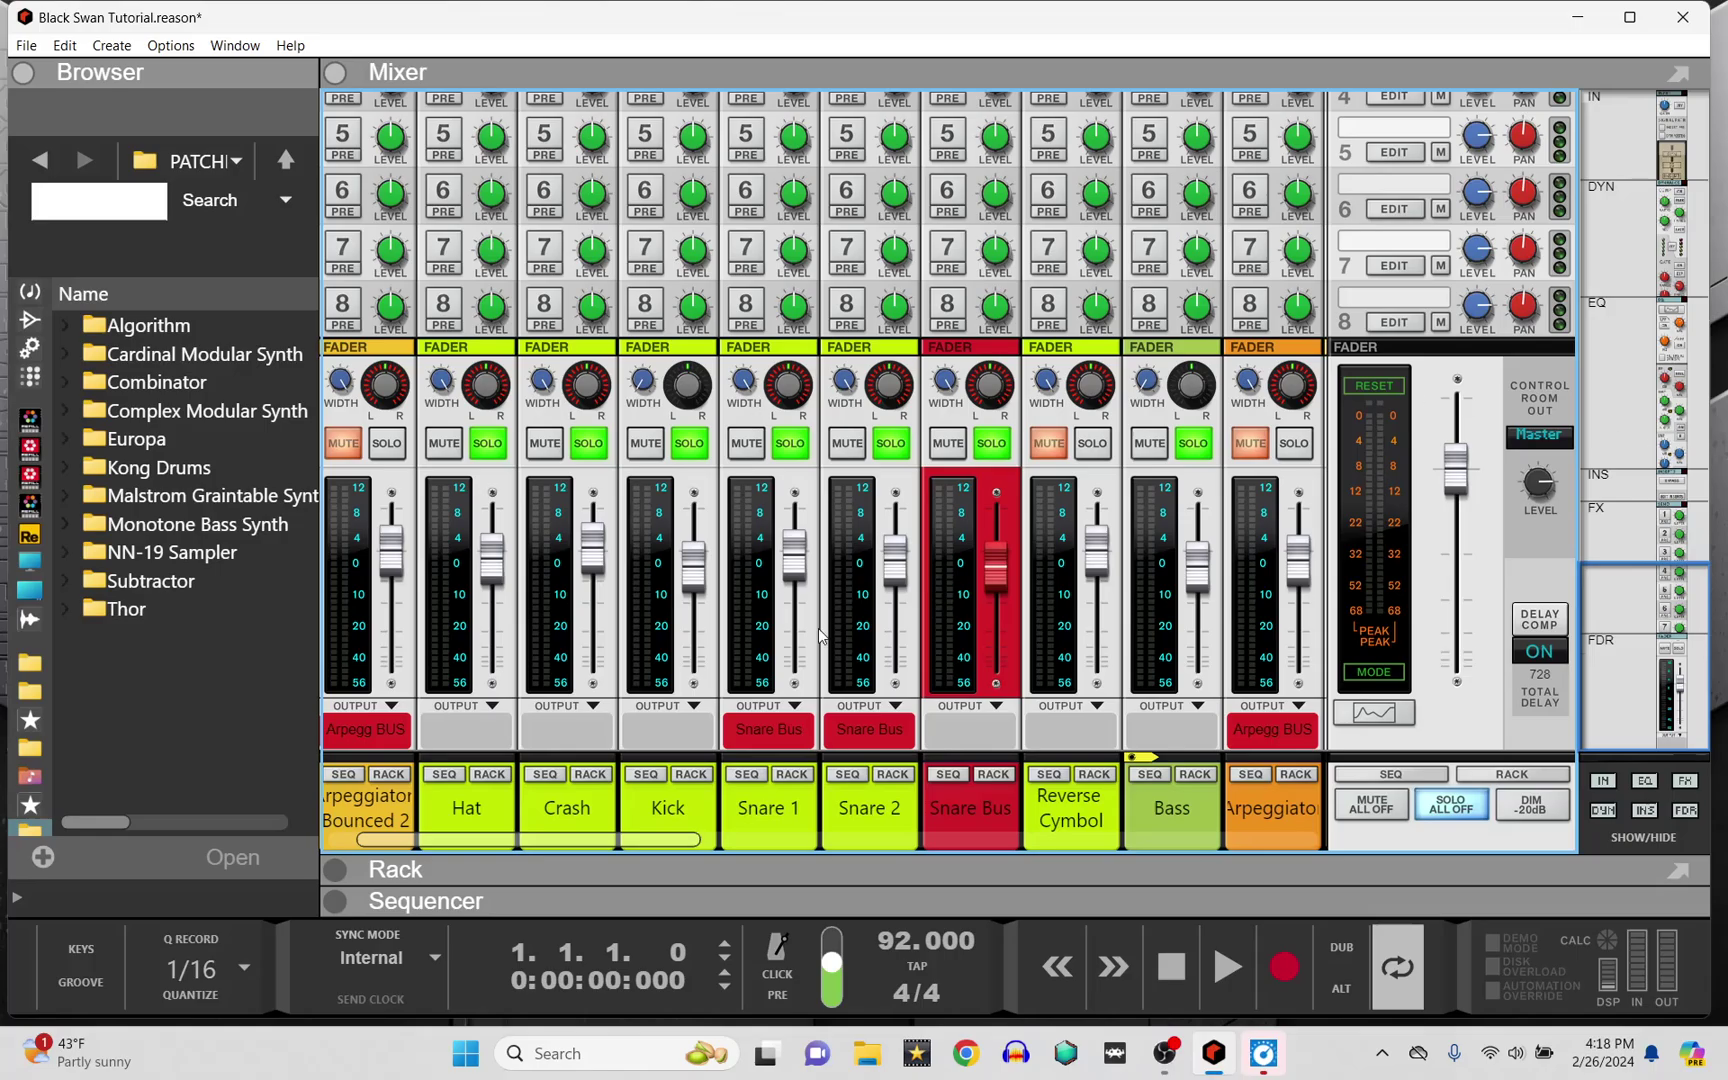
{"action": "left_click_drag", "start_coordinate": [551, 840], "coordinate": [706, 873]}
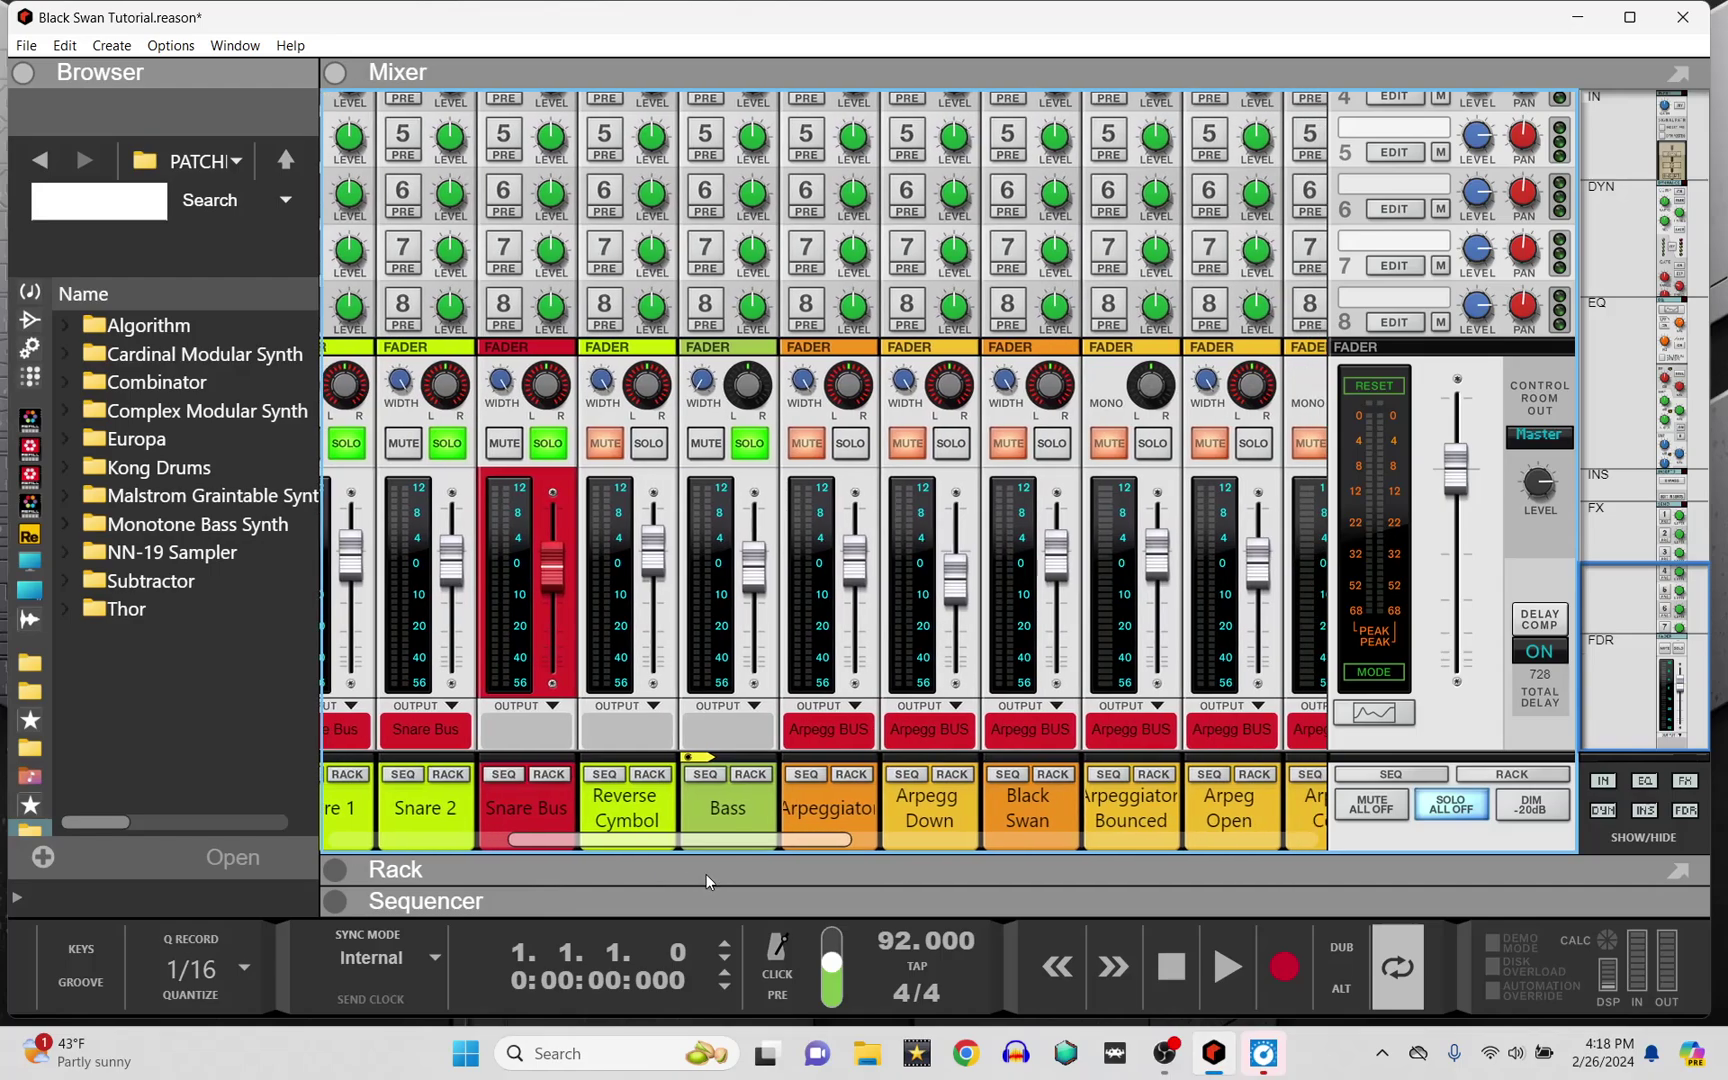
{"action": "left_click_drag", "start_coordinate": [706, 873], "coordinate": [690, 883]}
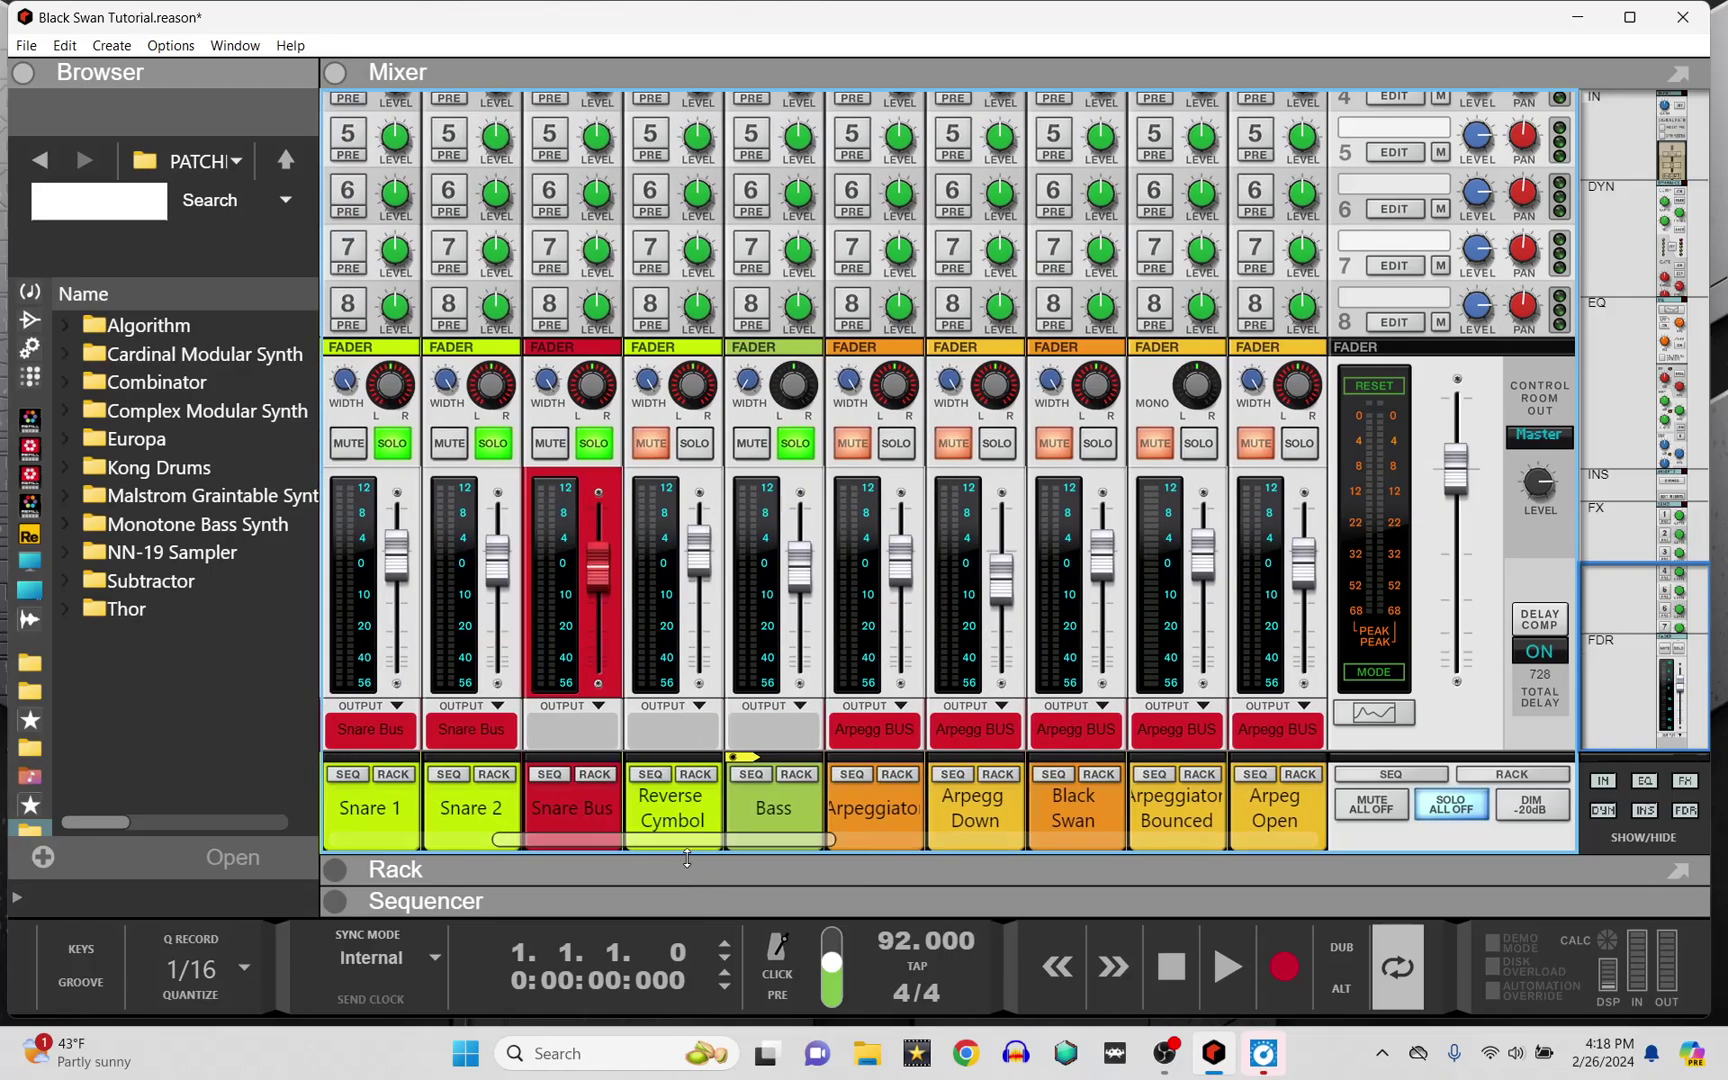
Add a Europa Shapeshifting Synthesizer instrument track at the end of the sequencer's track list
{"action": "left_click", "coordinate": [690, 883]}
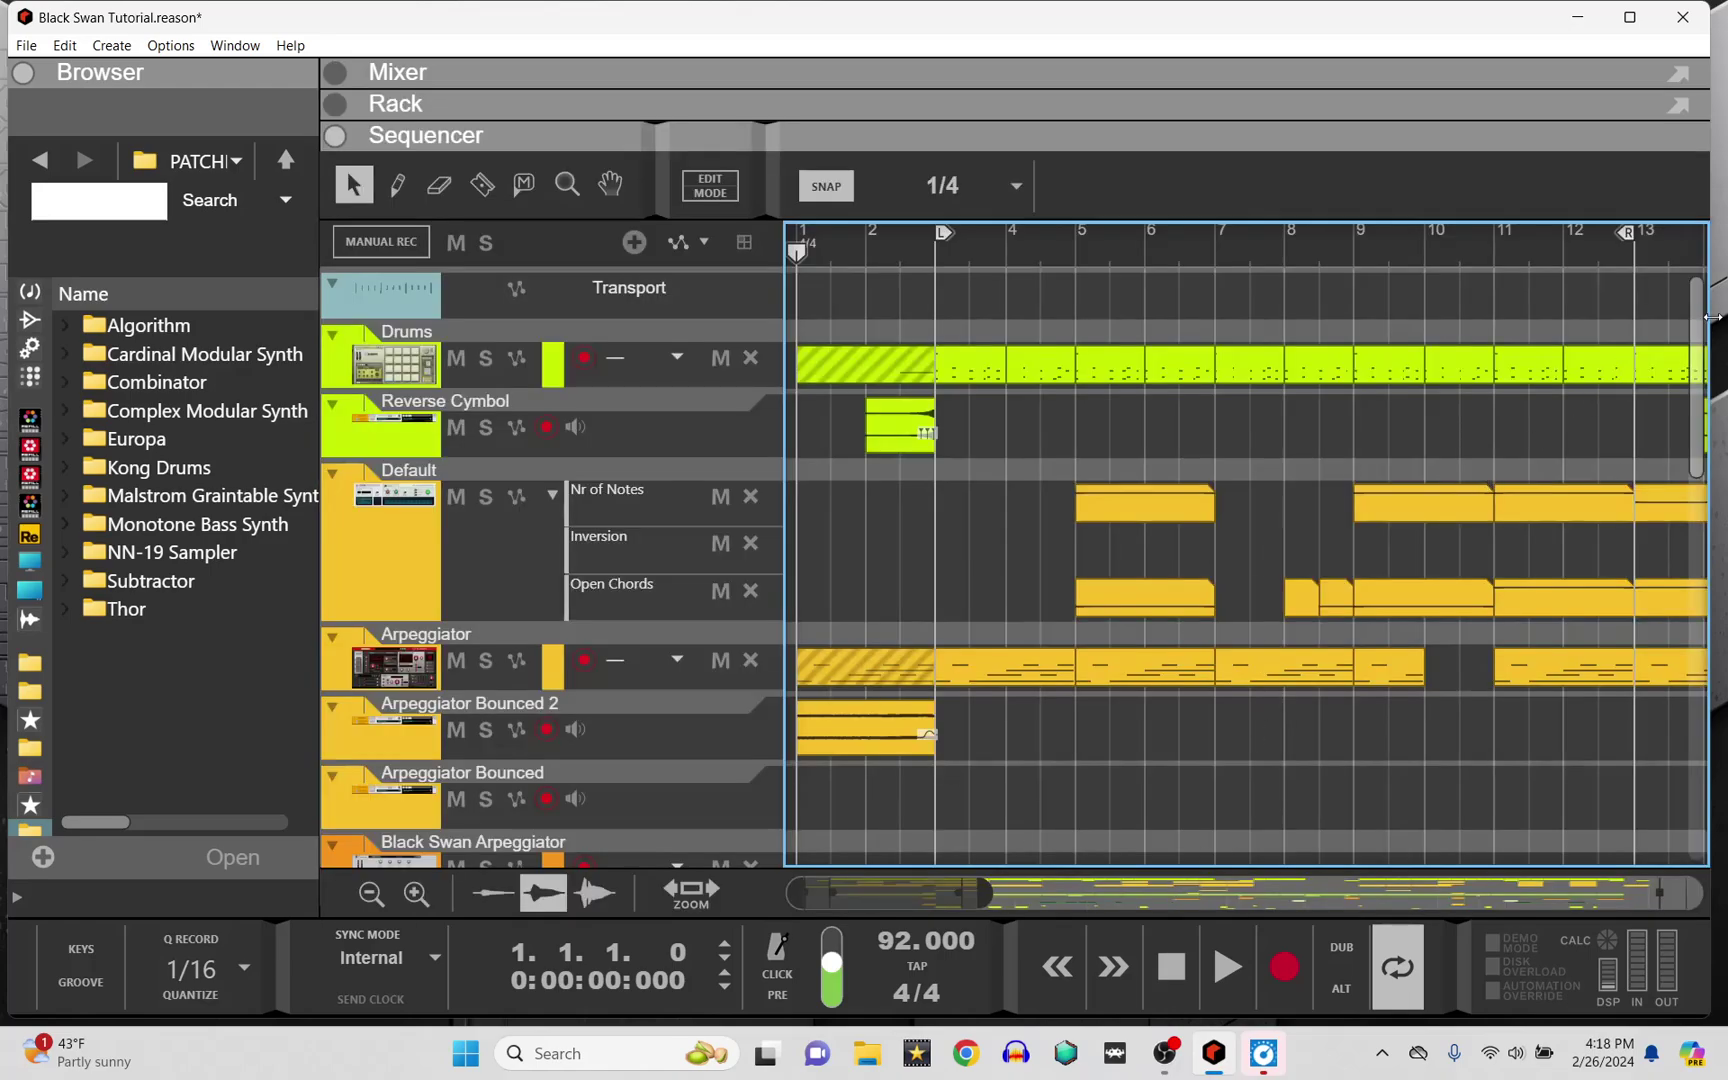
{"action": "left_click_drag", "start_coordinate": [1704, 333], "coordinate": [1708, 728]}
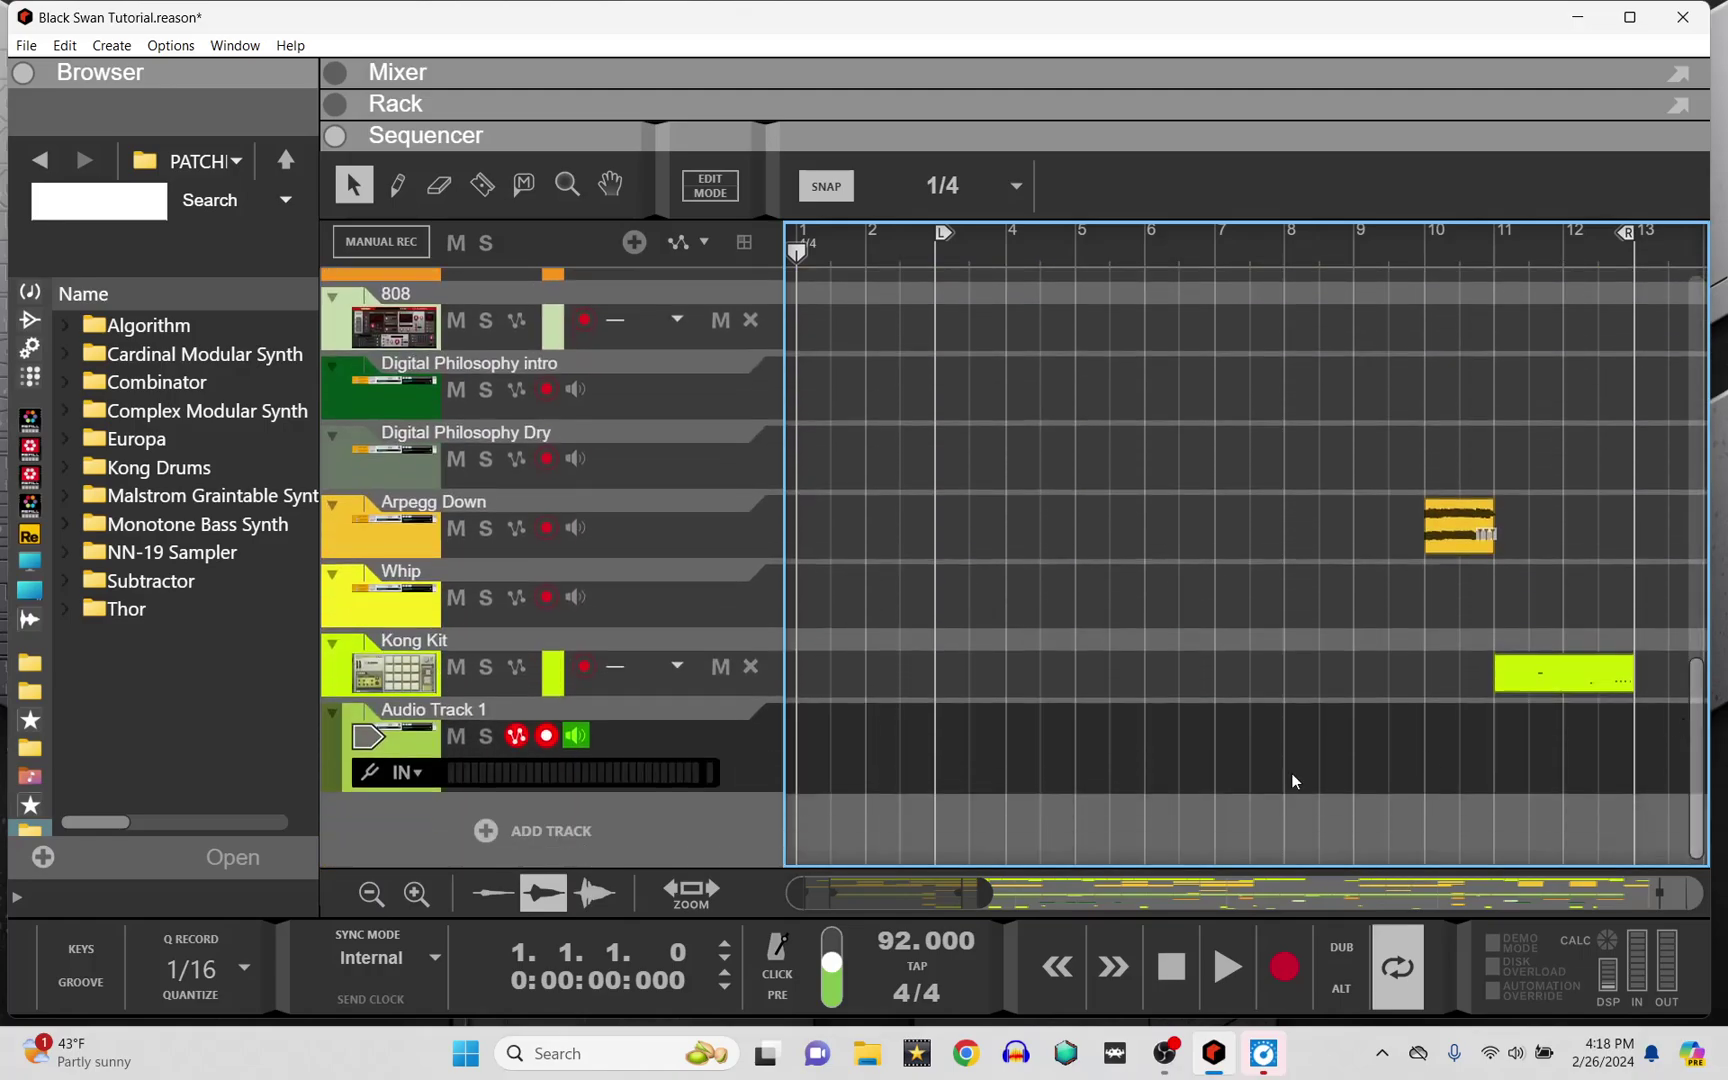
{"action": "right_click", "coordinate": [572, 831]}
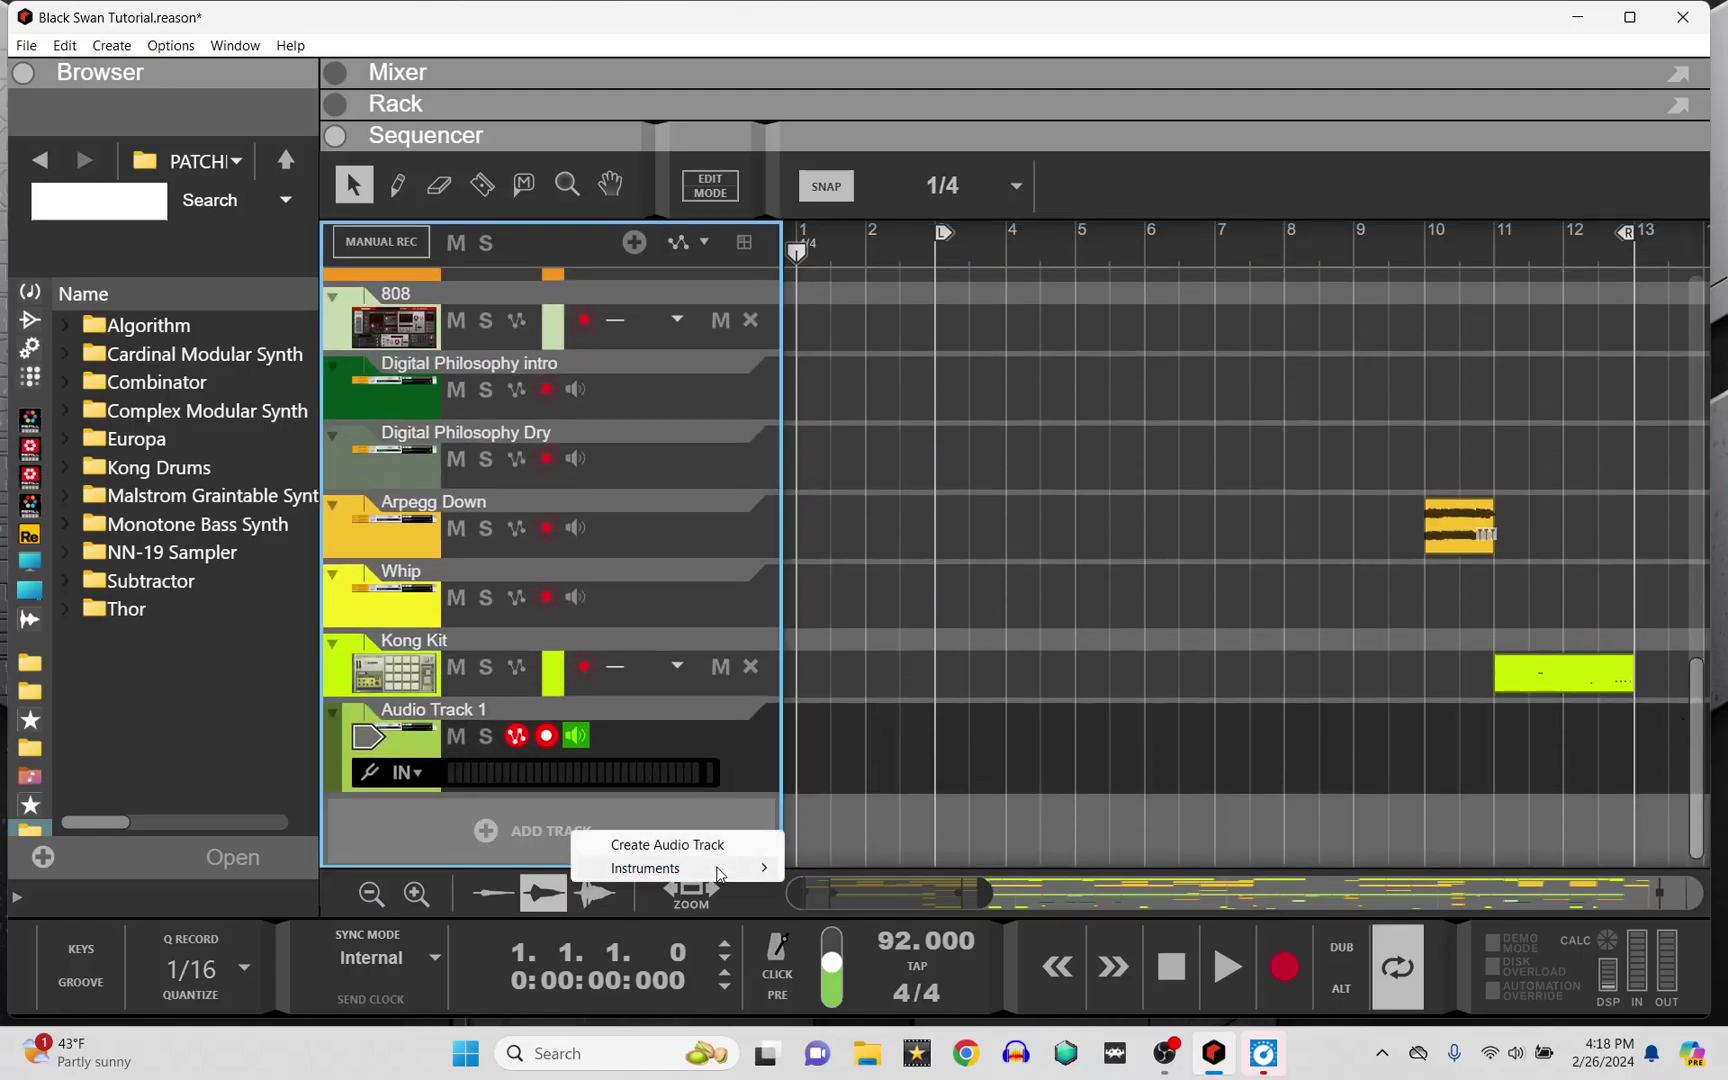
{"action": "mouse_move", "coordinate": [700, 867]}
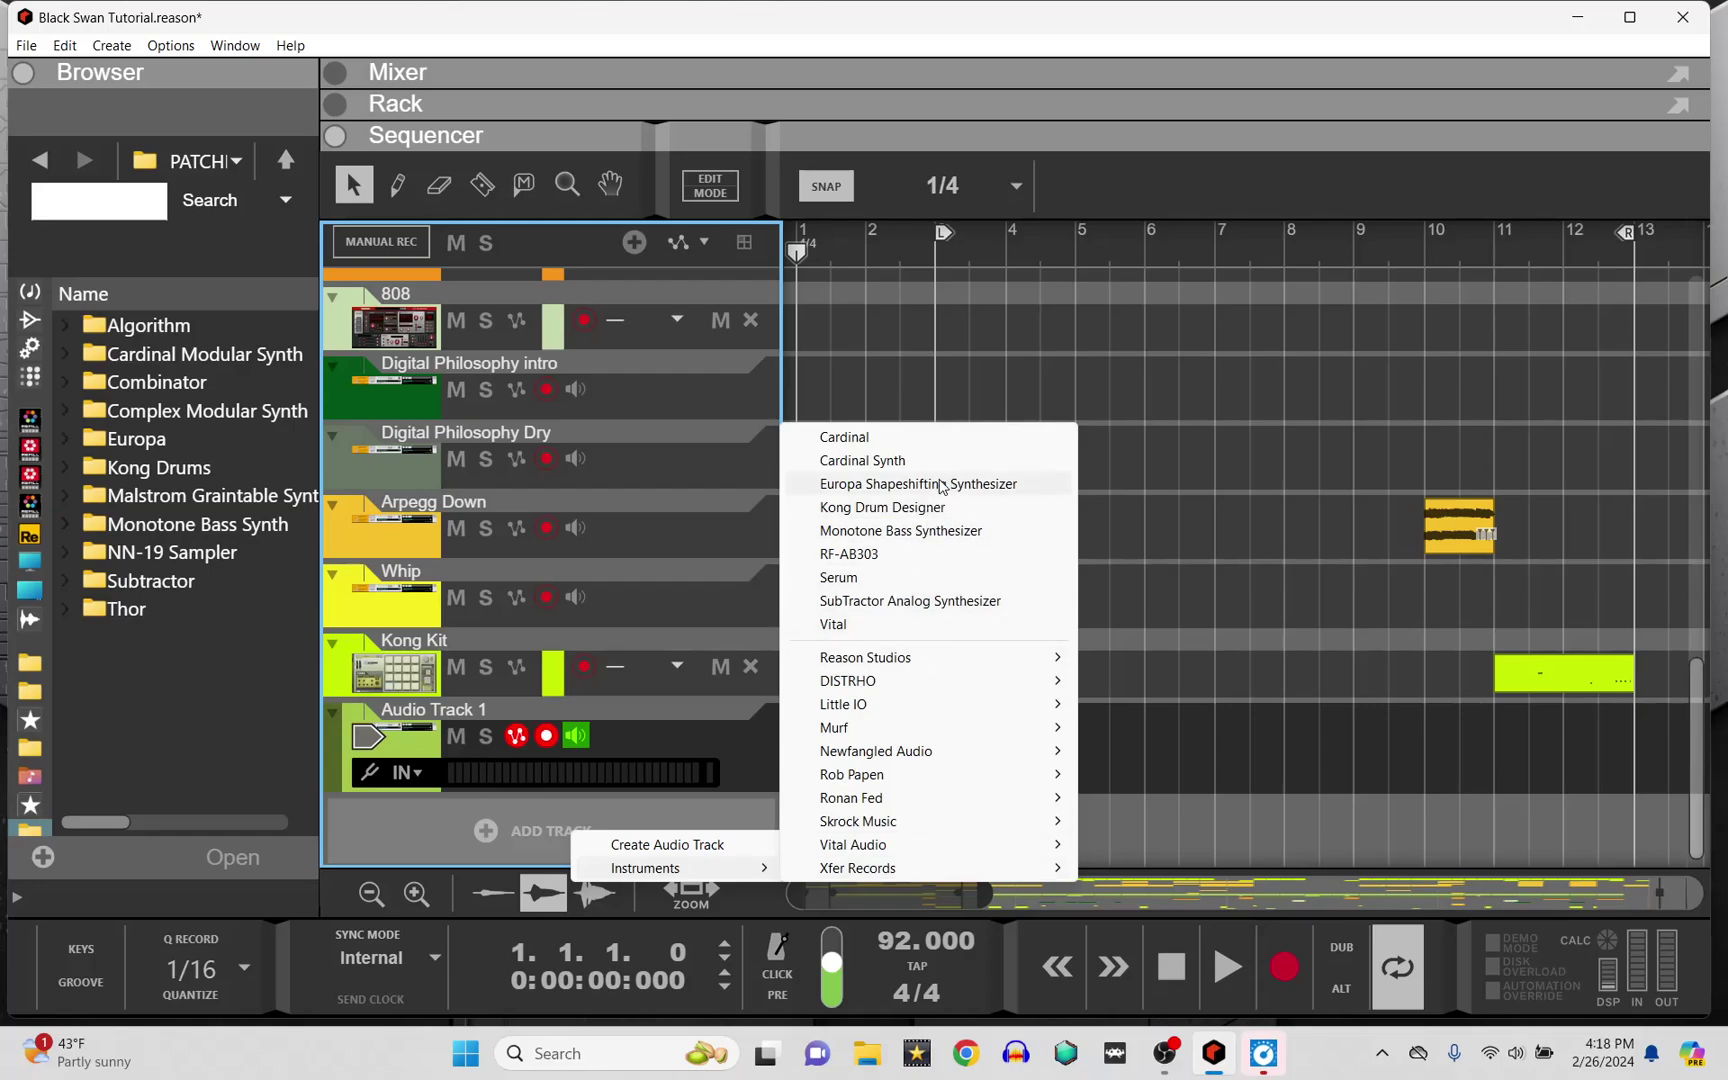
{"action": "mouse_move", "coordinate": [907, 666]}
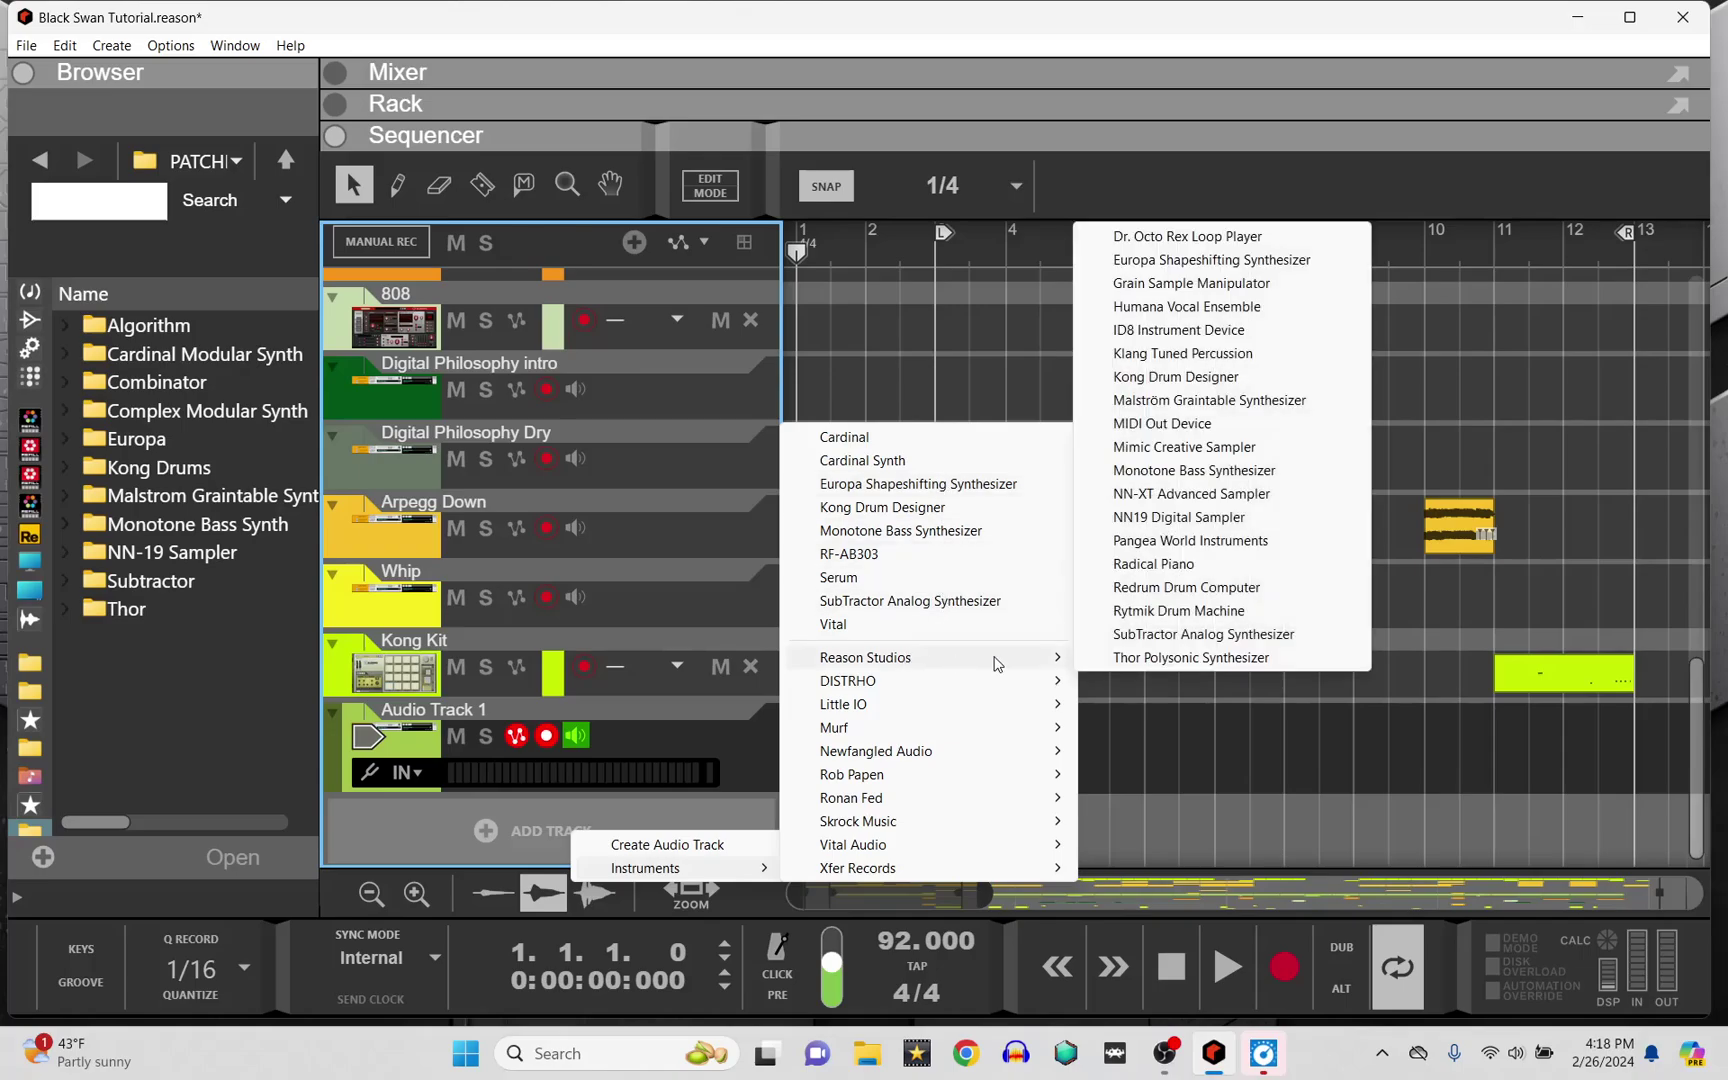
{"action": "left_click", "coordinate": [1215, 260]}
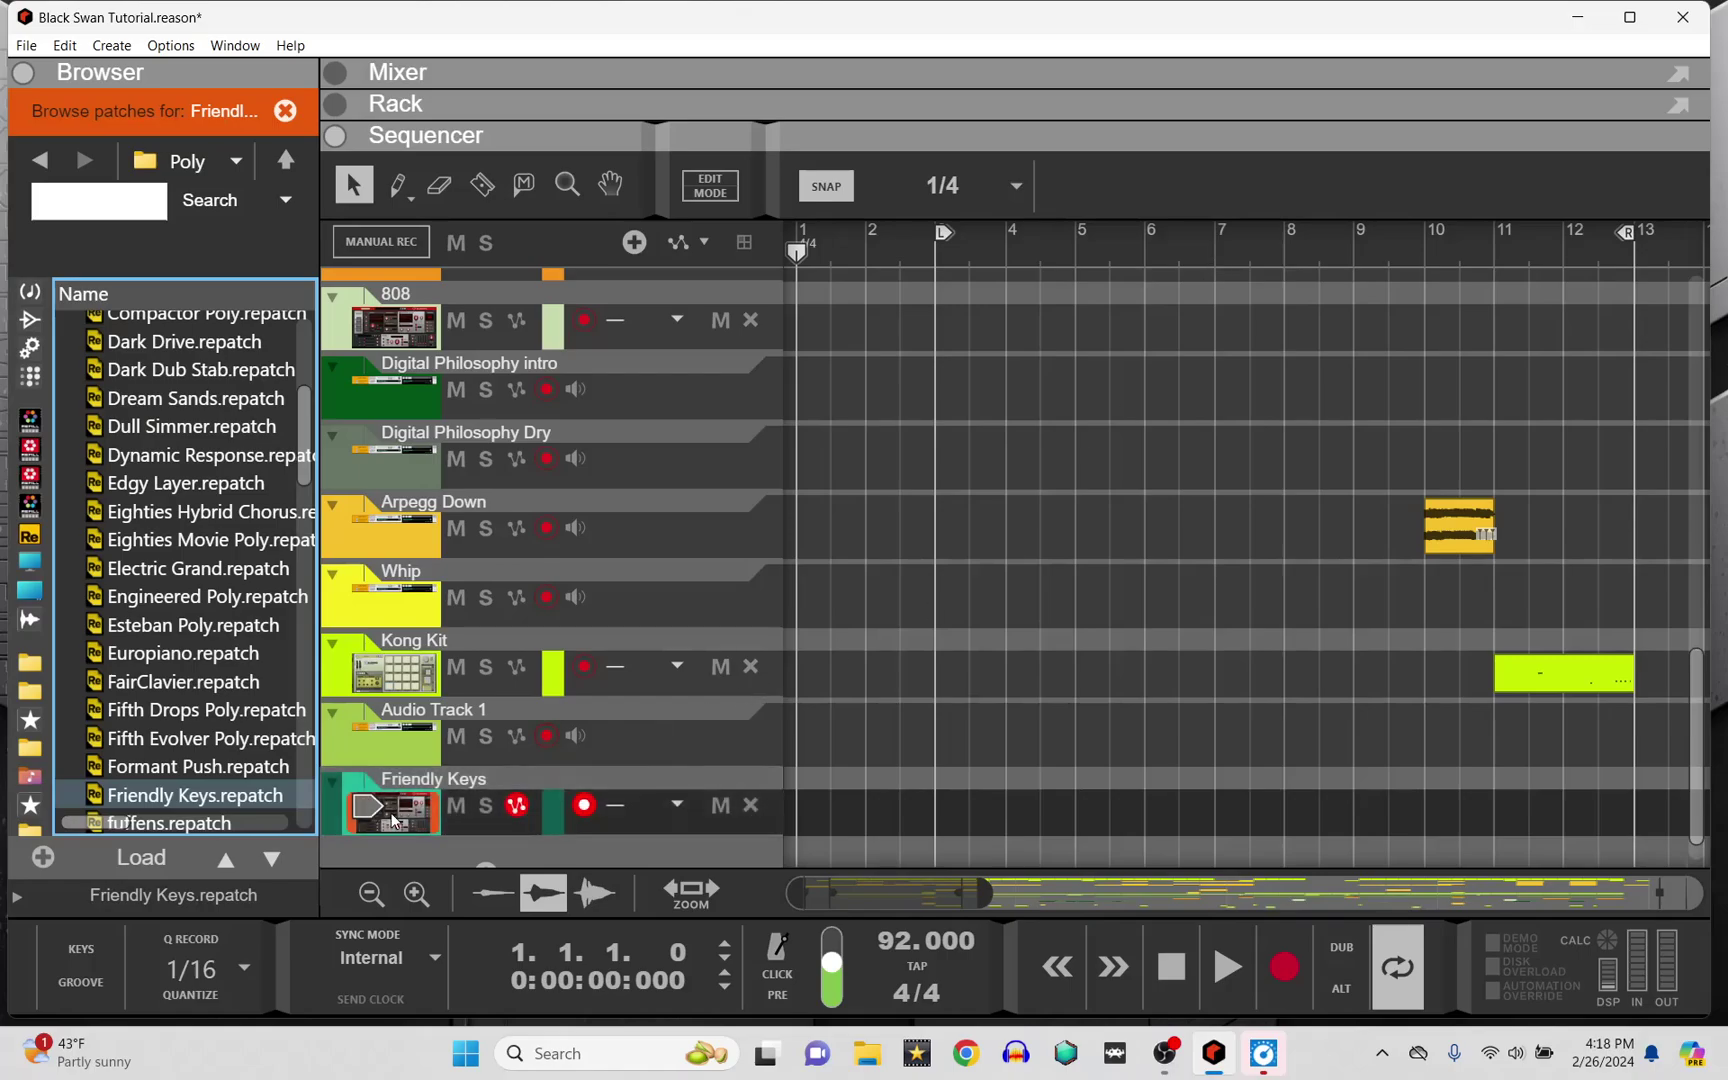
Place the Arpeggiator track's two-bar clip from bar 3 onto the Friendly Keys track at the same position
{"action": "scroll", "coordinate": [1706, 690], "scroll_direction": "up", "scroll_amount": 10}
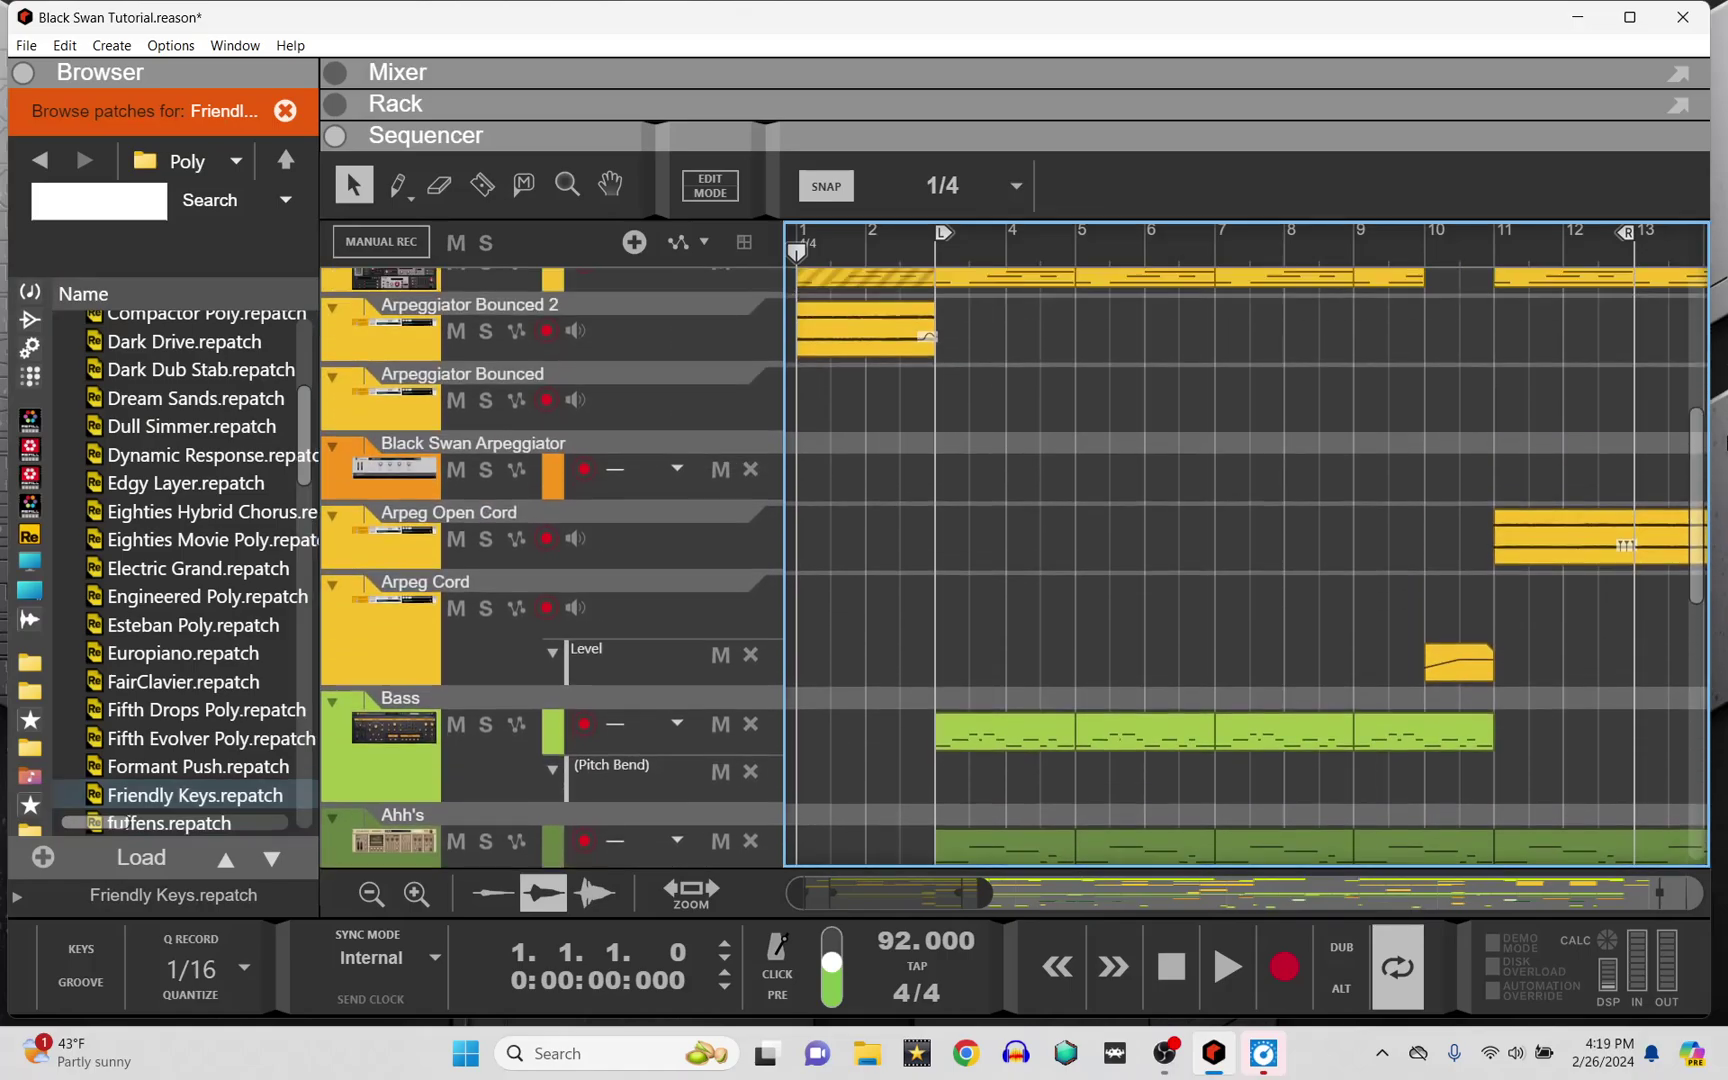
{"action": "scroll", "coordinate": [967, 441], "scroll_direction": "up", "scroll_amount": 1}
{"action": "left_click", "coordinate": [967, 441]}
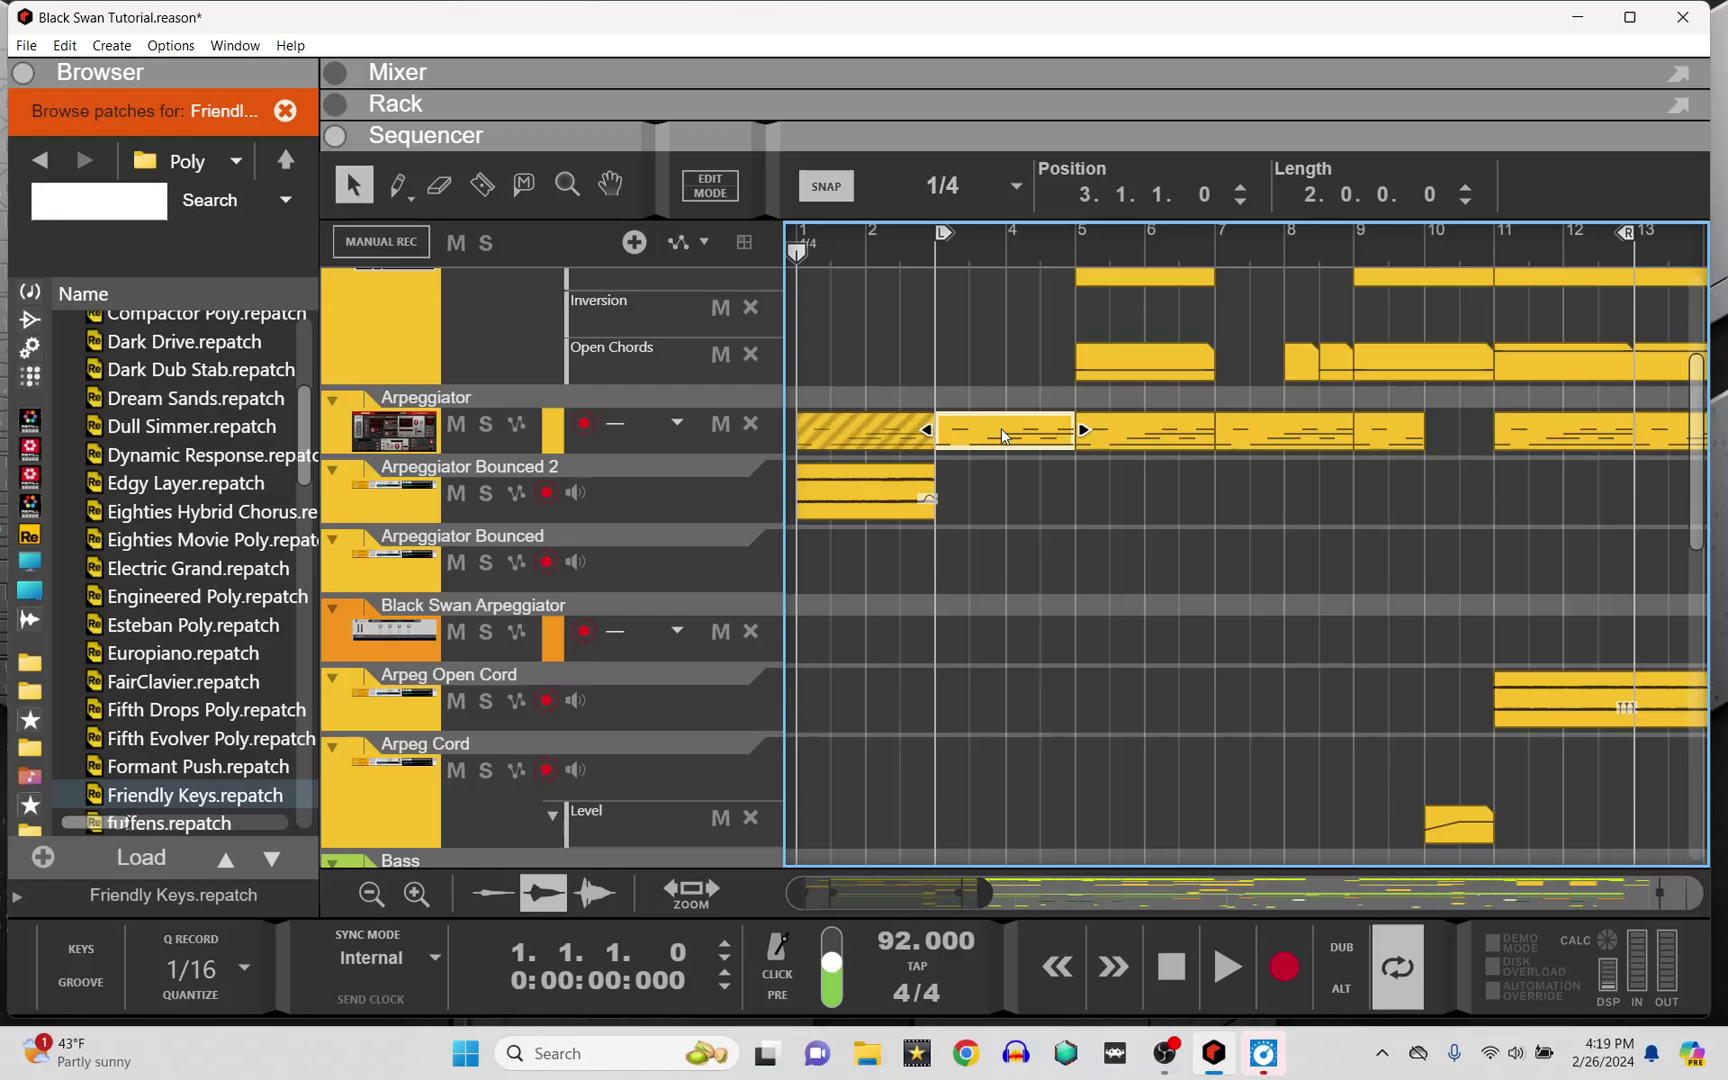
{"action": "left_click_drag", "start_coordinate": [1000, 428], "coordinate": [1003, 884]}
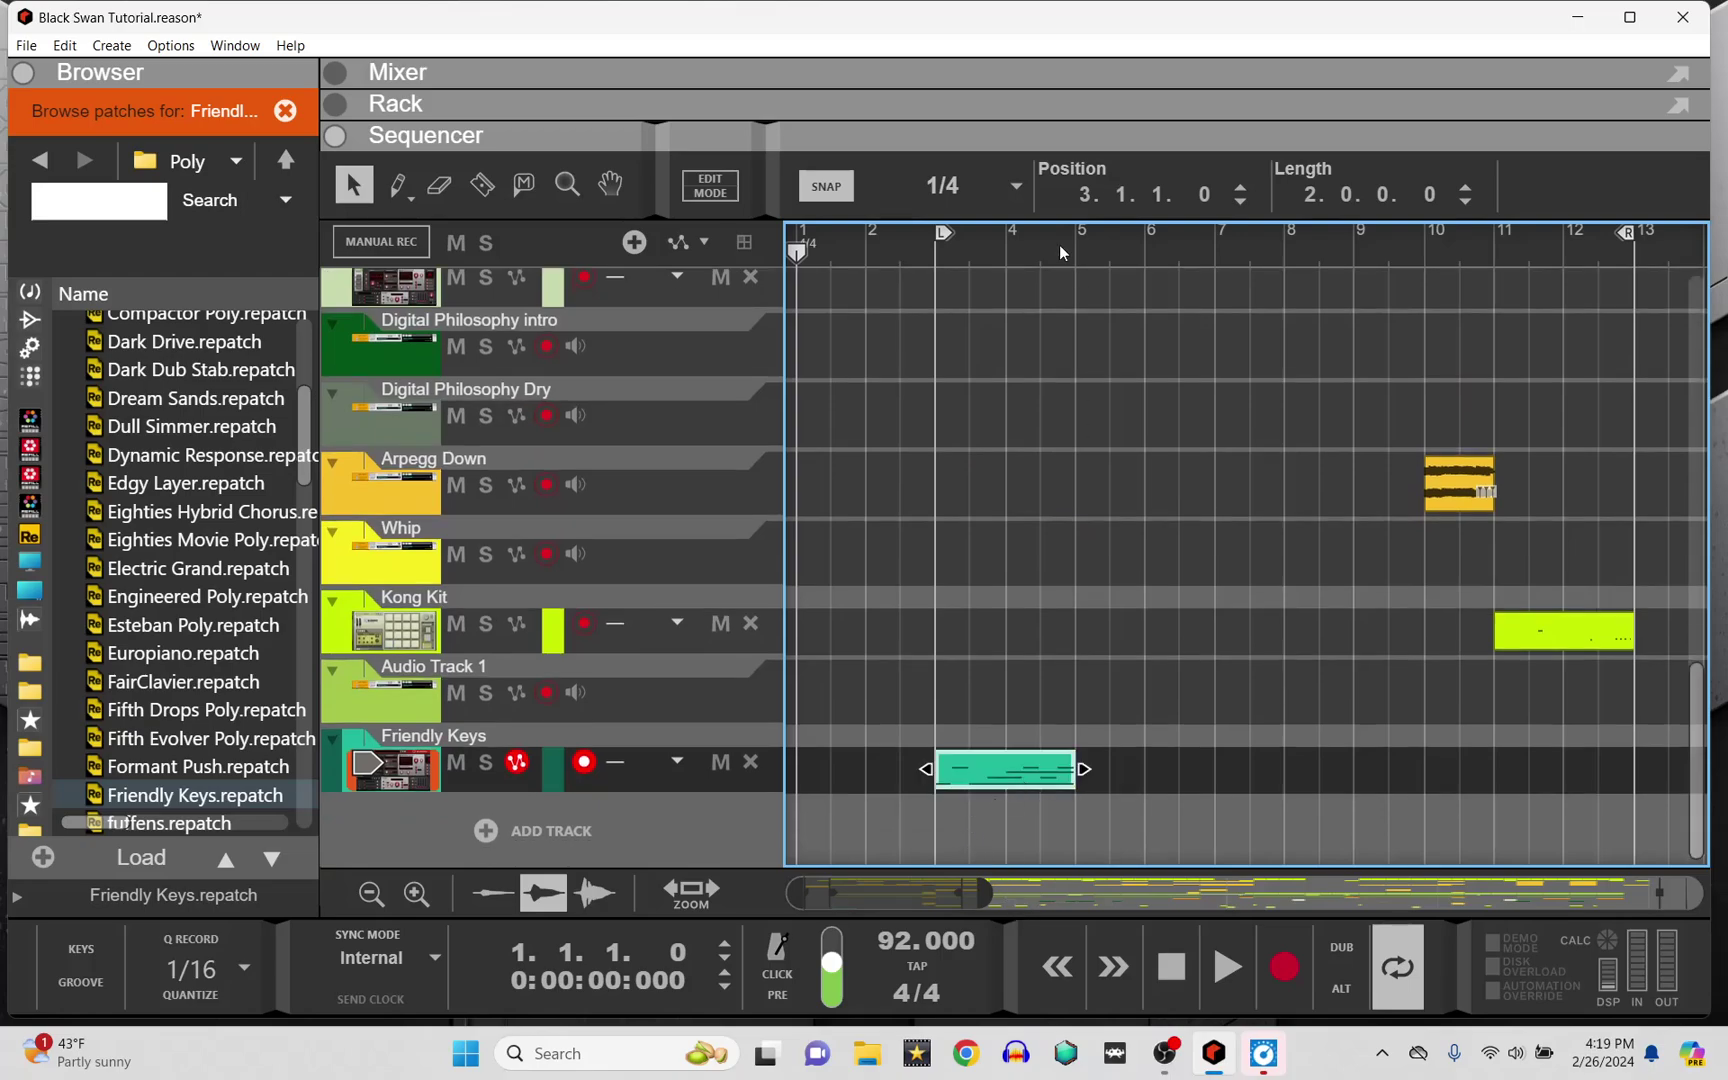
Set the loop to run from bar 3 to bar 5 and move the playhead to bar 4
{"action": "mouse_move", "coordinate": [1631, 238]}
{"action": "left_mouse_down"}
{"action": "mouse_move", "coordinate": [1079, 312]}
{"action": "mouse_move", "coordinate": [1299, 321]}
{"action": "left_mouse_up"}
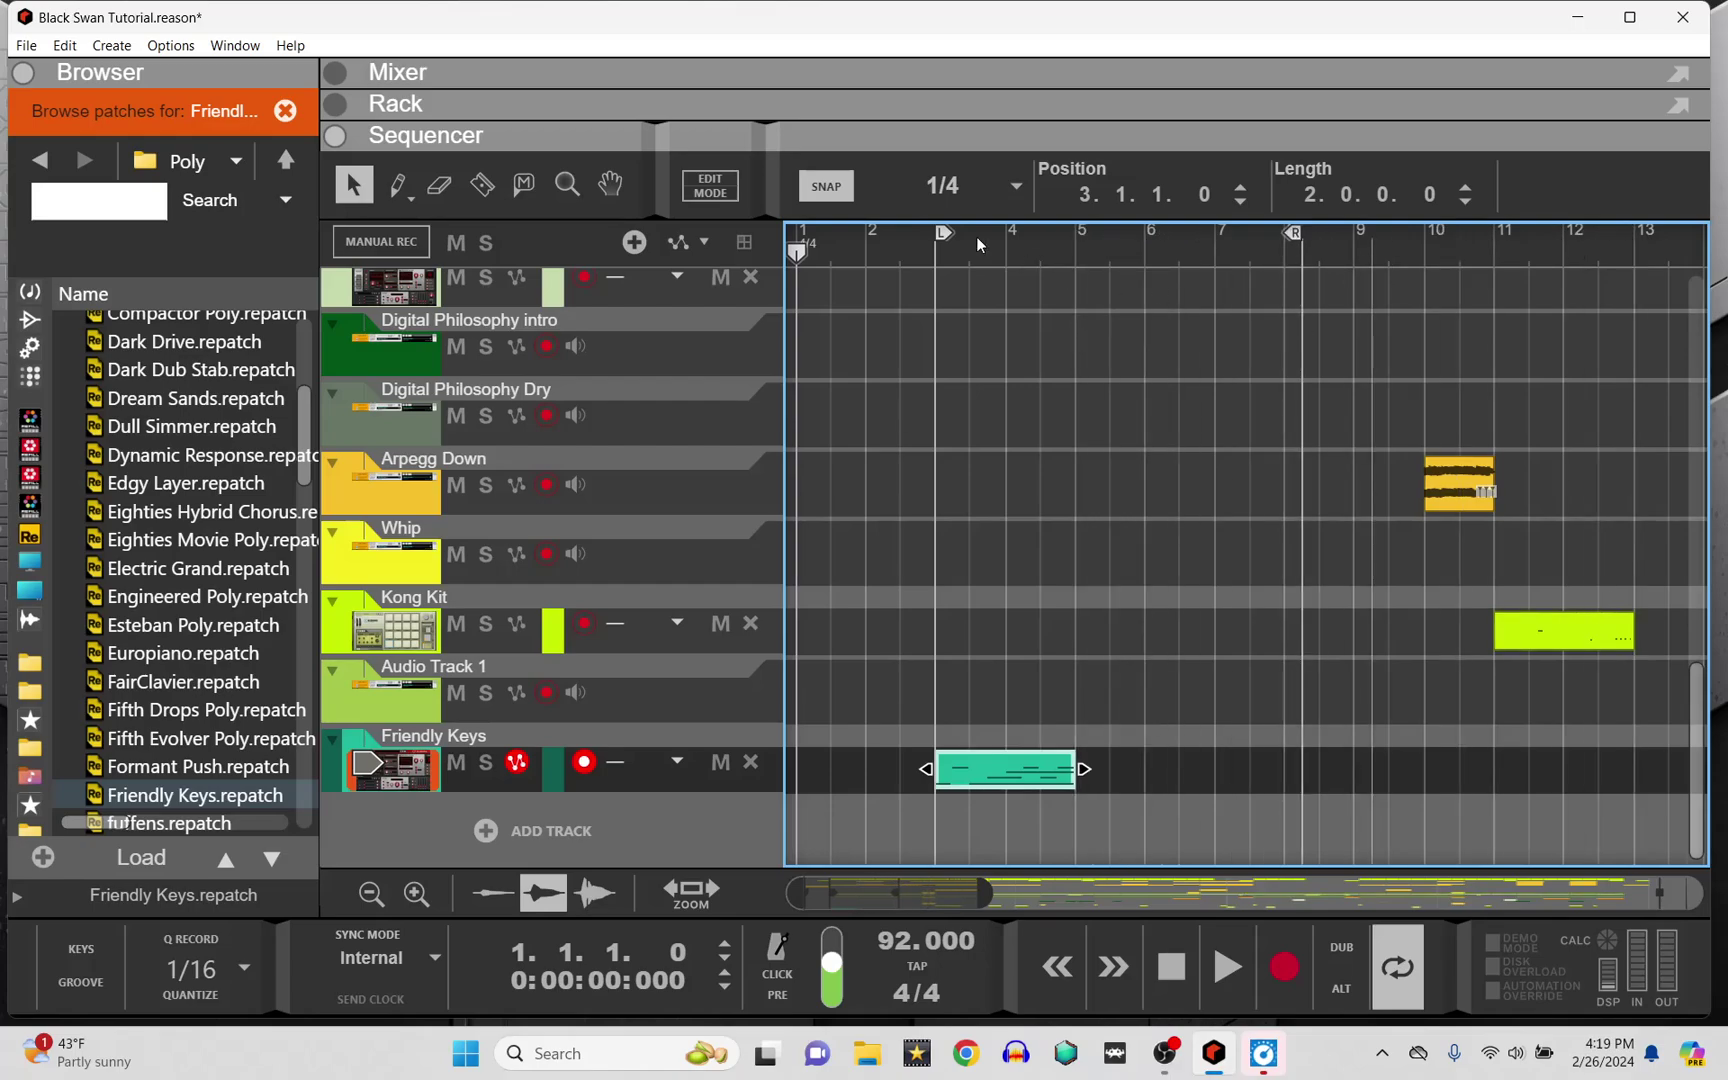
{"action": "left_click_drag", "start_coordinate": [943, 237], "coordinate": [823, 237]}
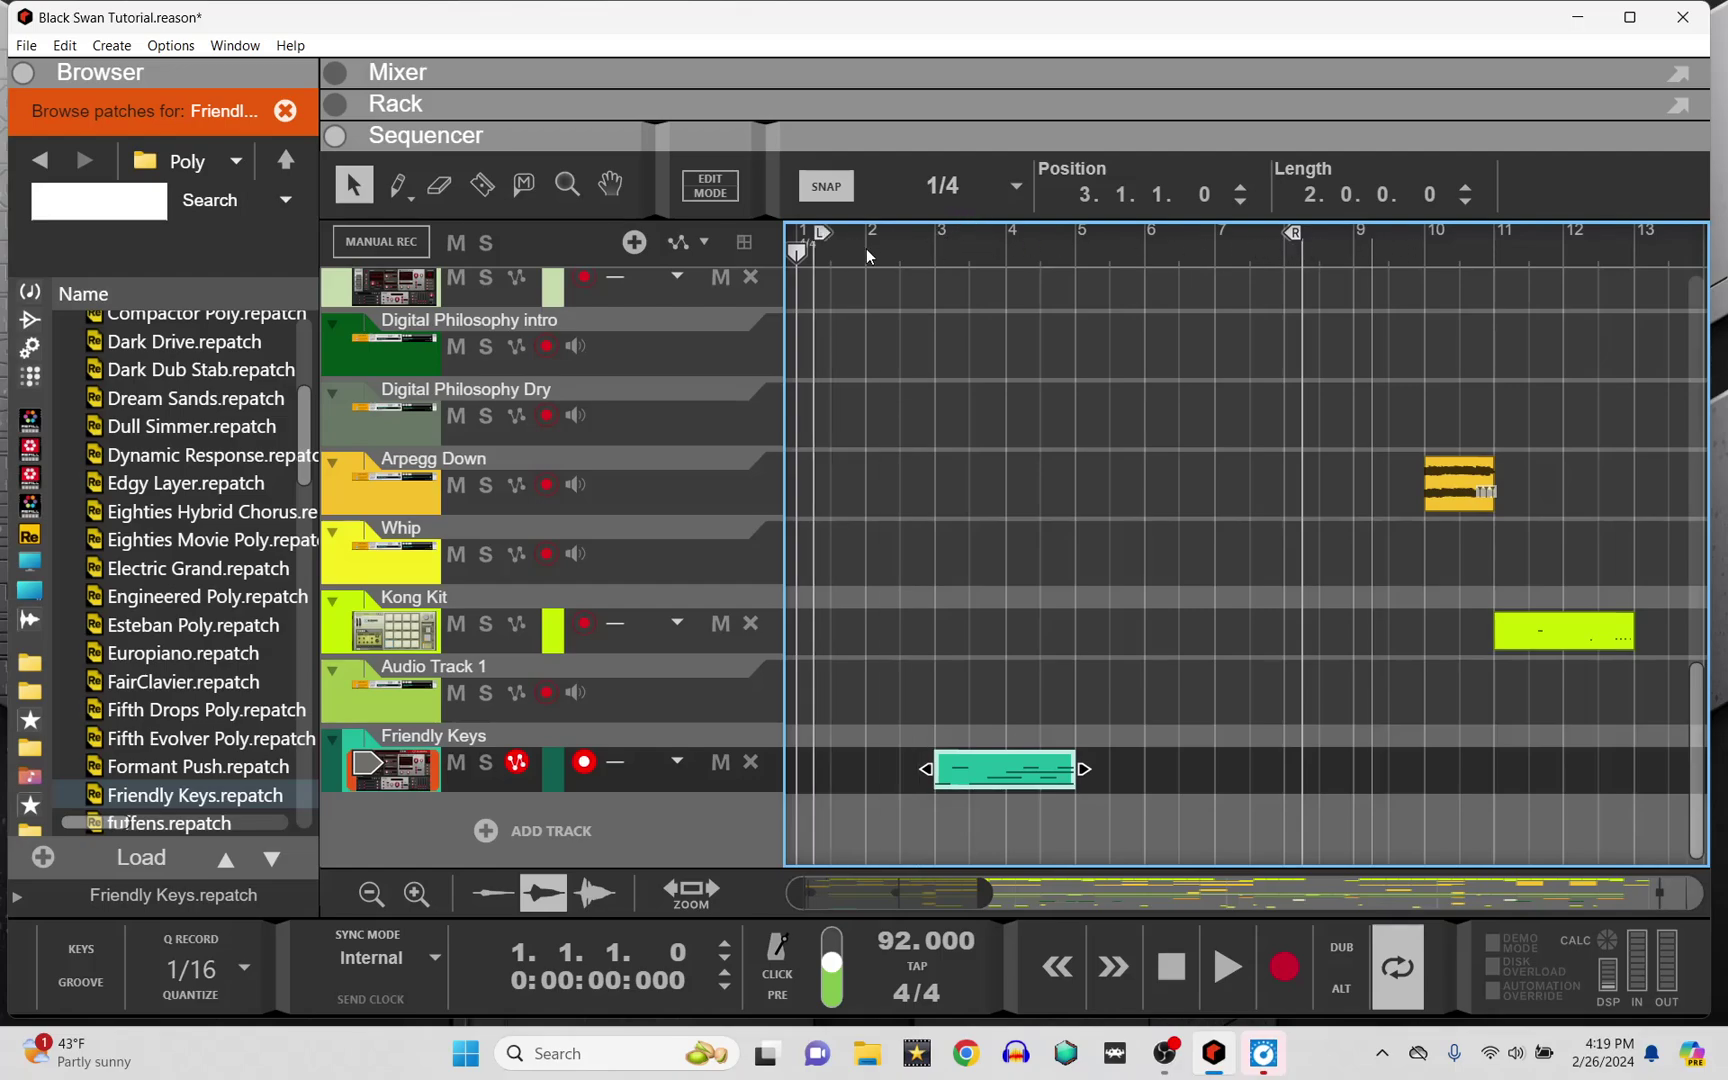
{"action": "left_click", "coordinate": [932, 247], "text": "ctrl"}
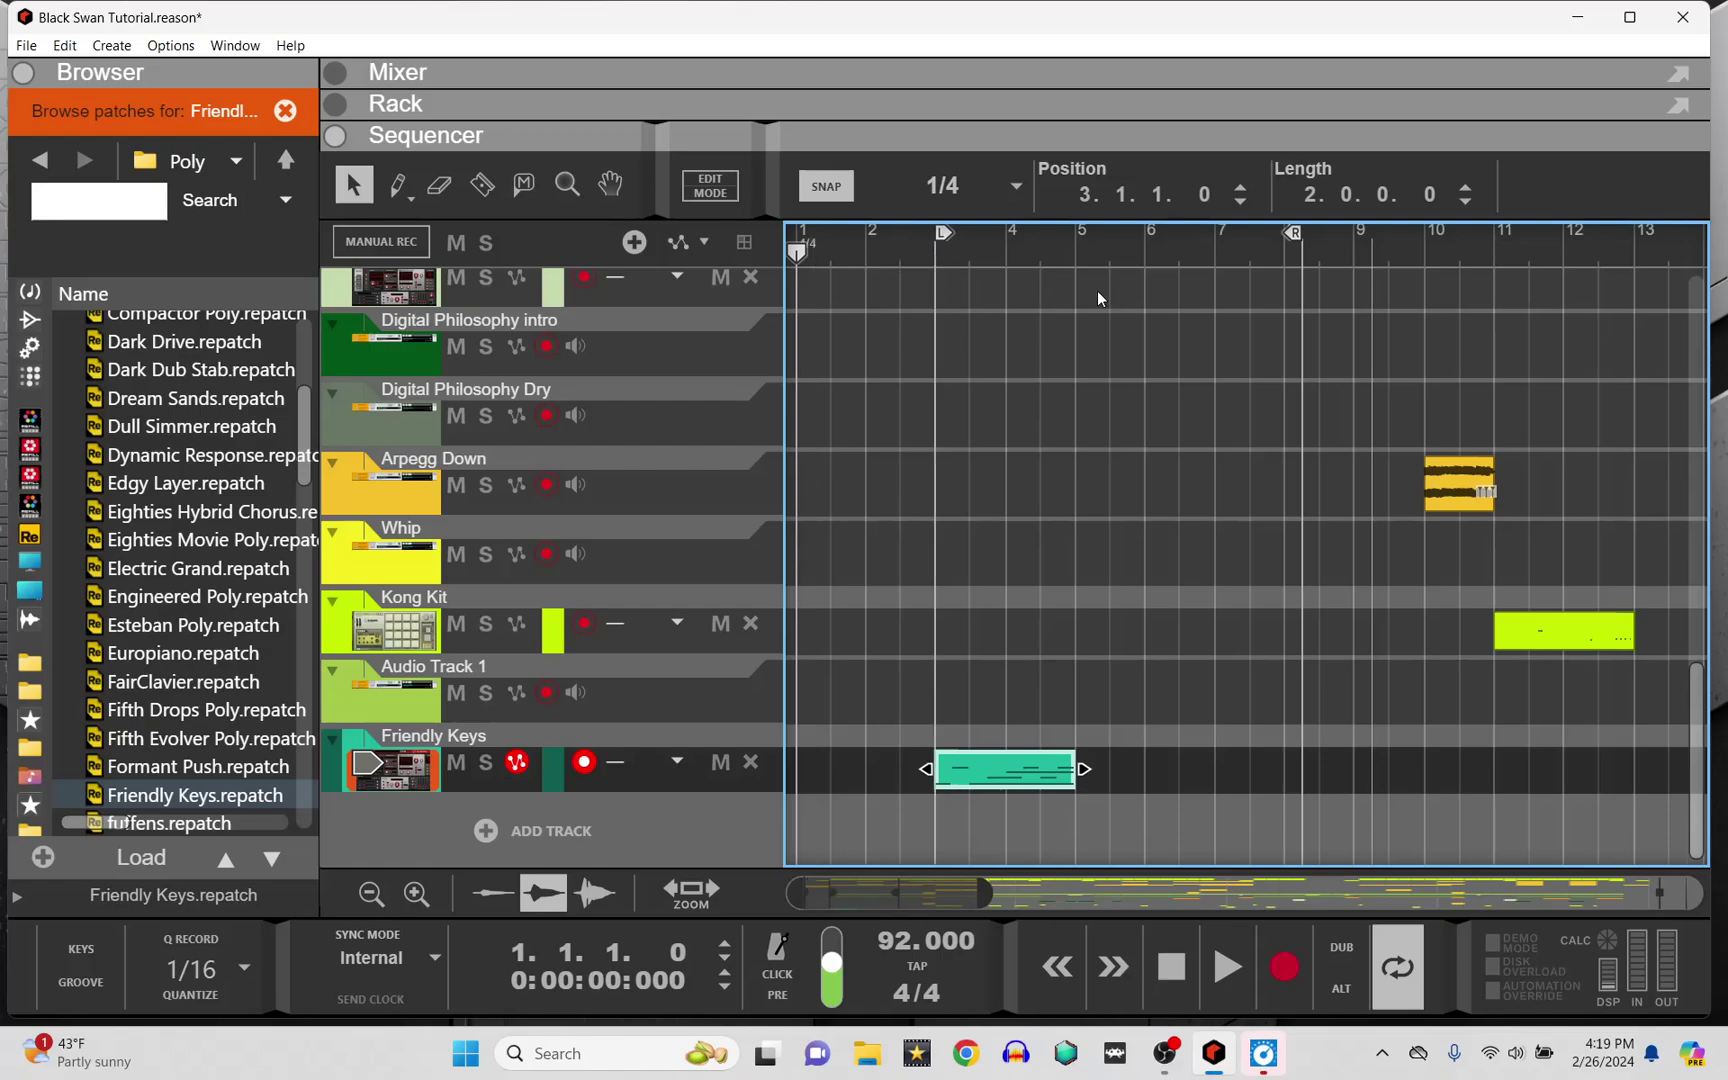
{"action": "left_click", "coordinate": [1076, 254], "text": "alt"}
{"action": "mouse_move", "coordinate": [975, 254]}
{"action": "left_mouse_down"}
{"action": "mouse_move", "coordinate": [1027, 256]}
{"action": "mouse_move", "coordinate": [914, 292]}
{"action": "mouse_move", "coordinate": [1021, 308]}
{"action": "mouse_move", "coordinate": [1009, 320]}
{"action": "left_mouse_up"}
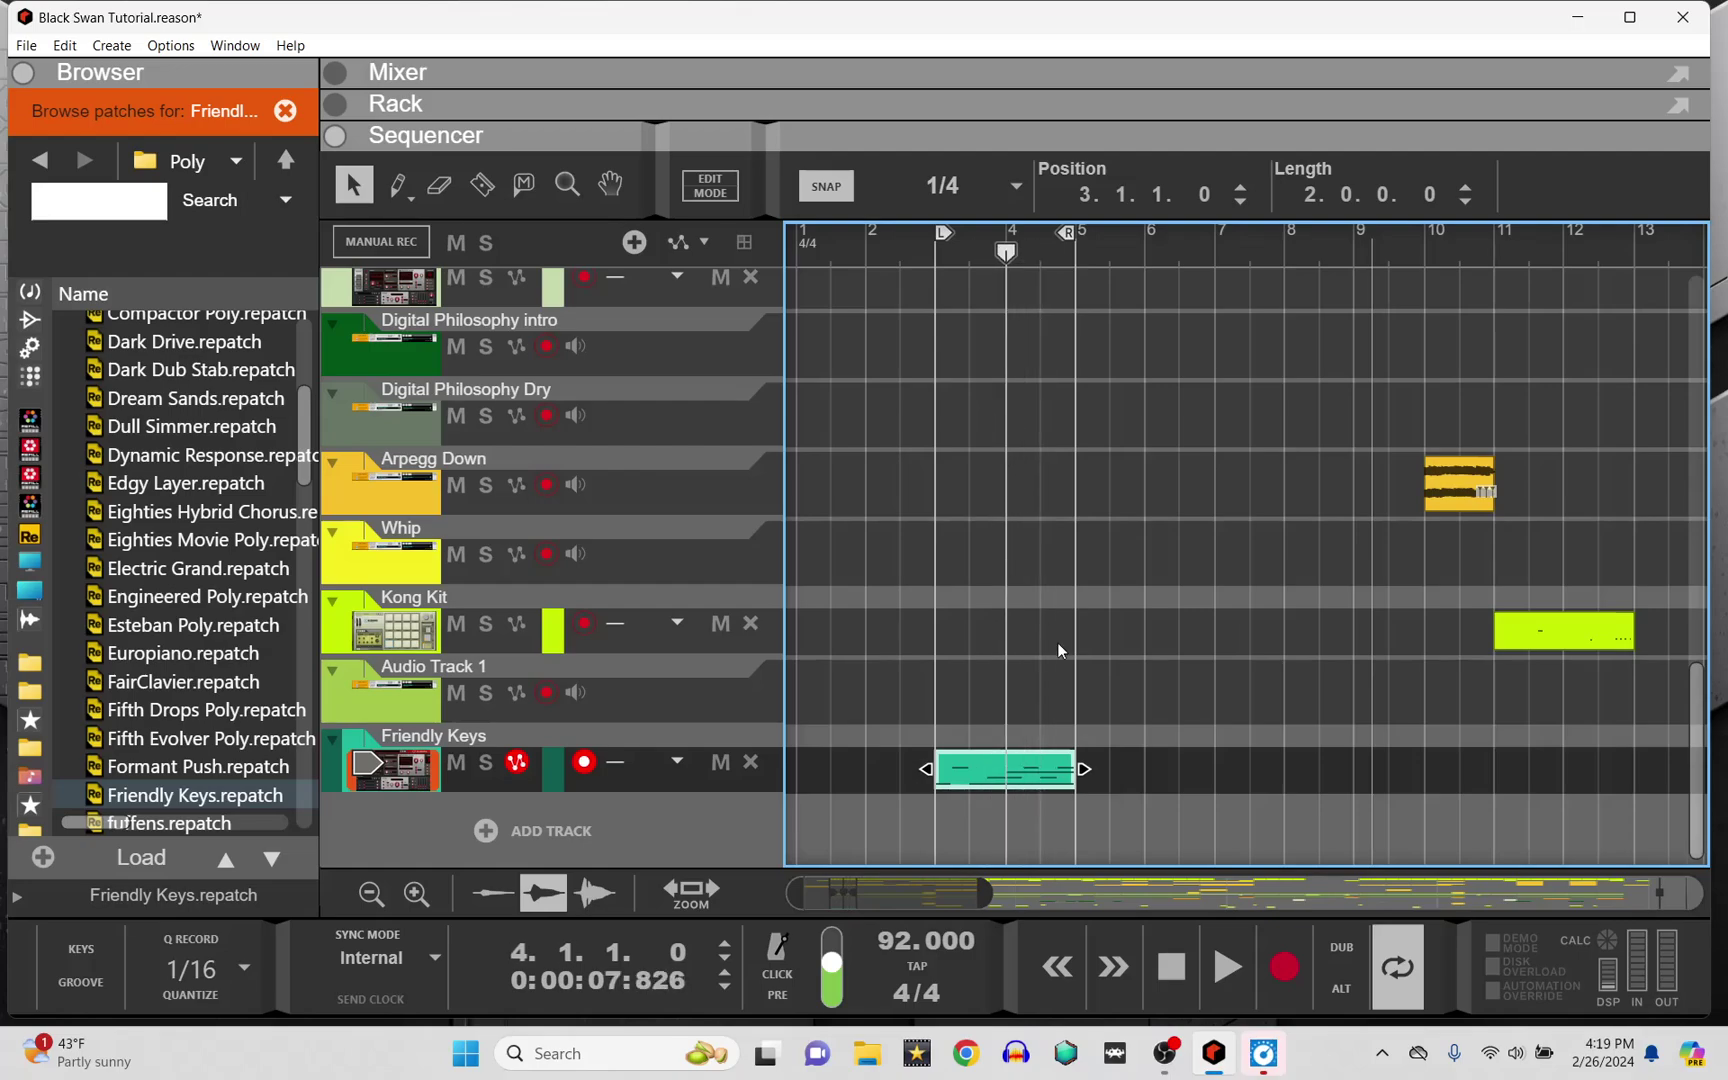
Show the Friendly Keys Europa in an enlarged rack view and reset the device to its init patch
{"action": "left_click", "coordinate": [410, 780]}
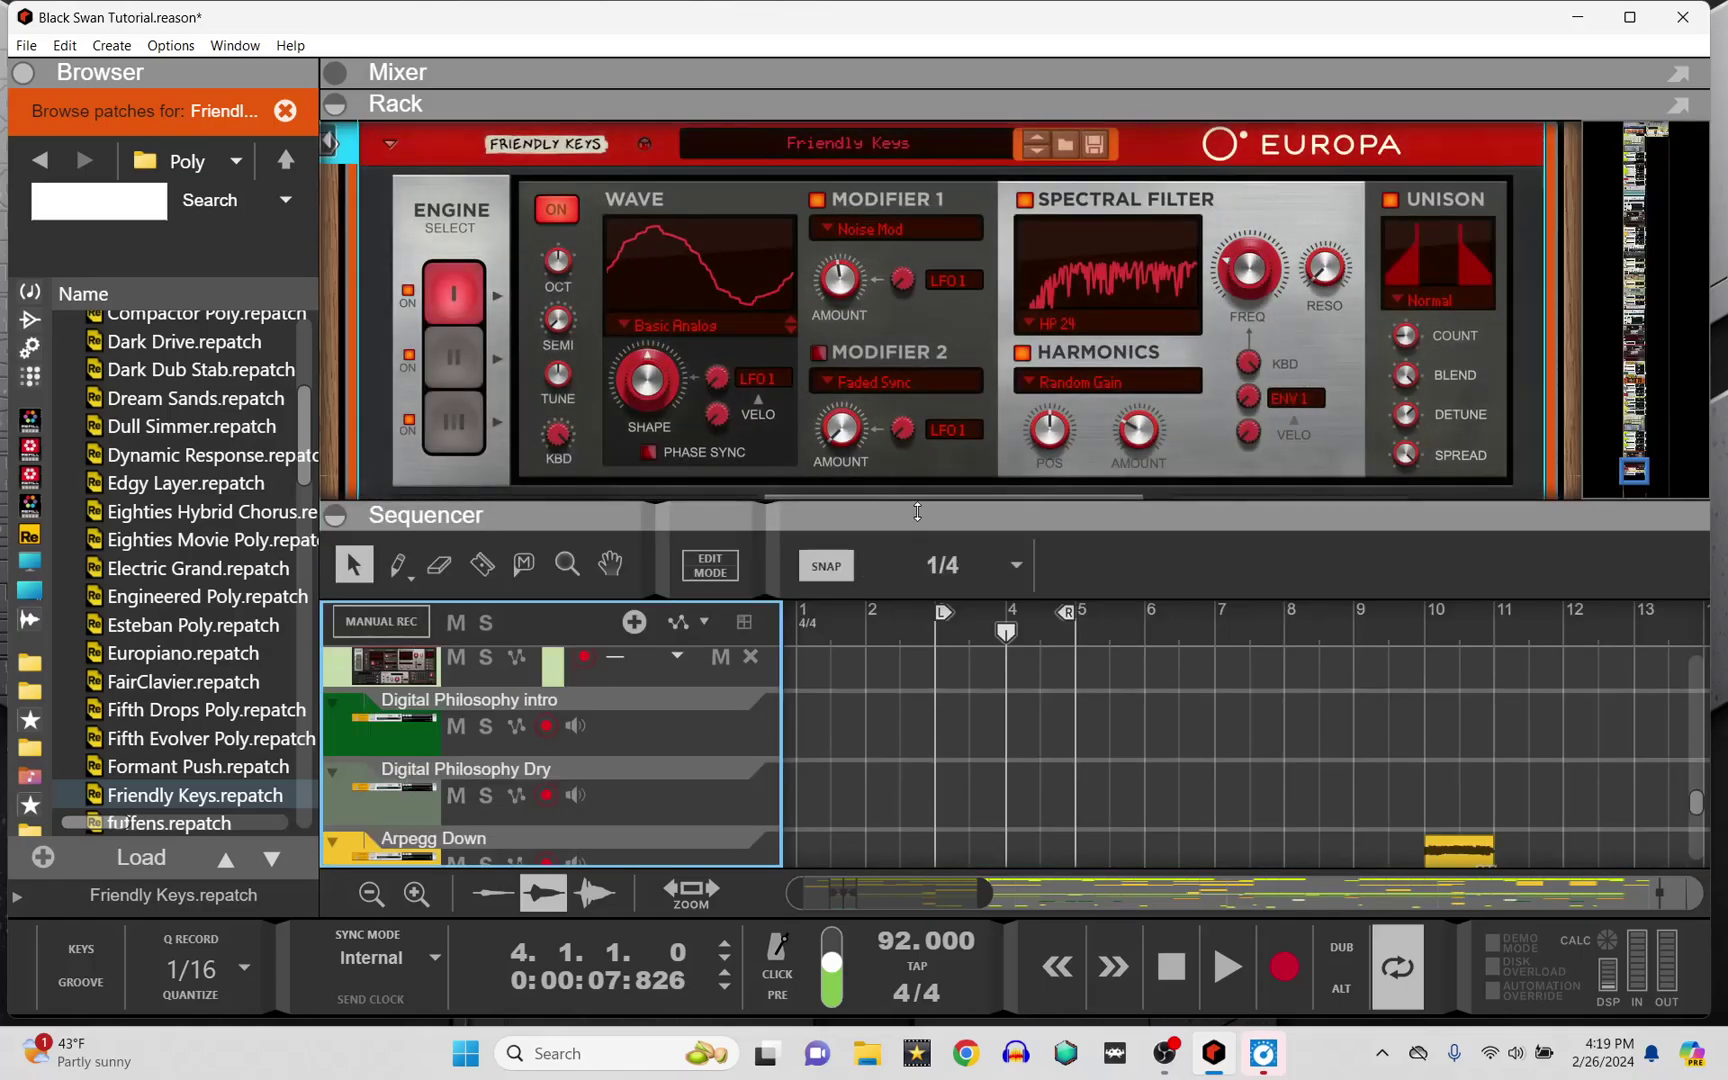
{"action": "left_click_drag", "start_coordinate": [890, 513], "coordinate": [887, 1048]}
{"action": "scroll", "coordinate": [950, 500], "scroll_direction": "up", "scroll_amount": 3}
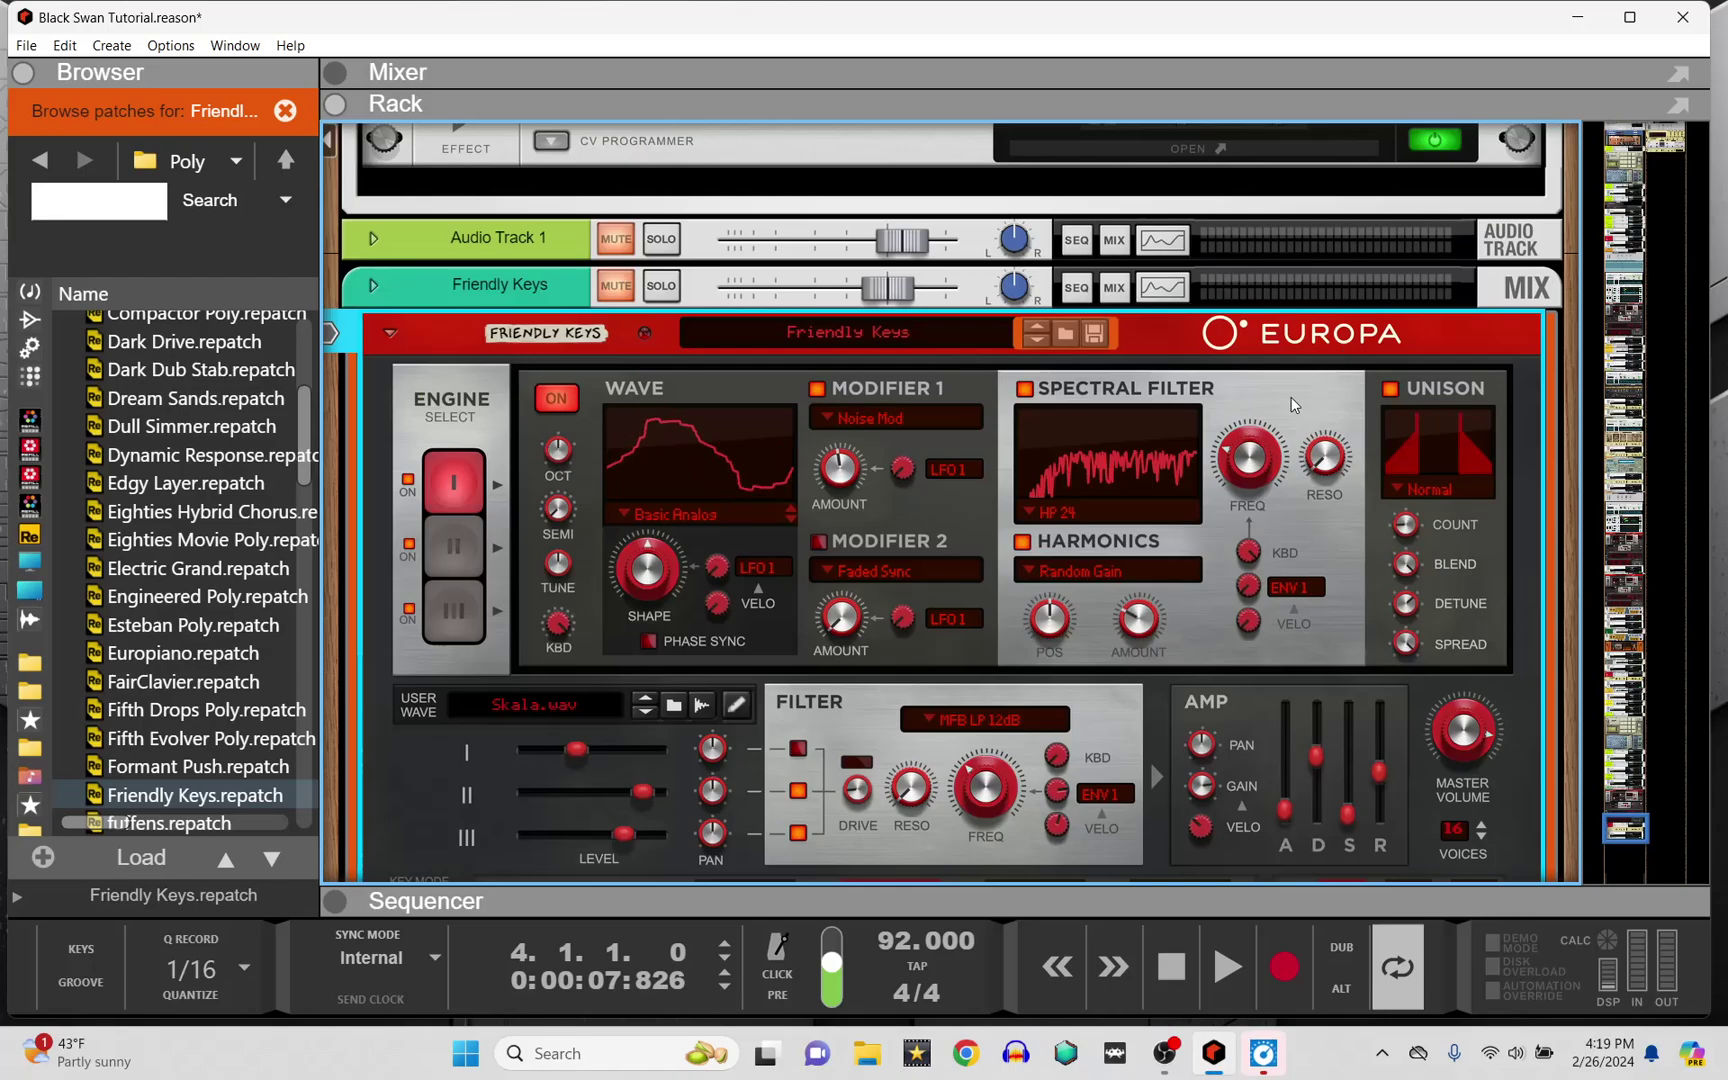
{"action": "right_click", "coordinate": [694, 395]}
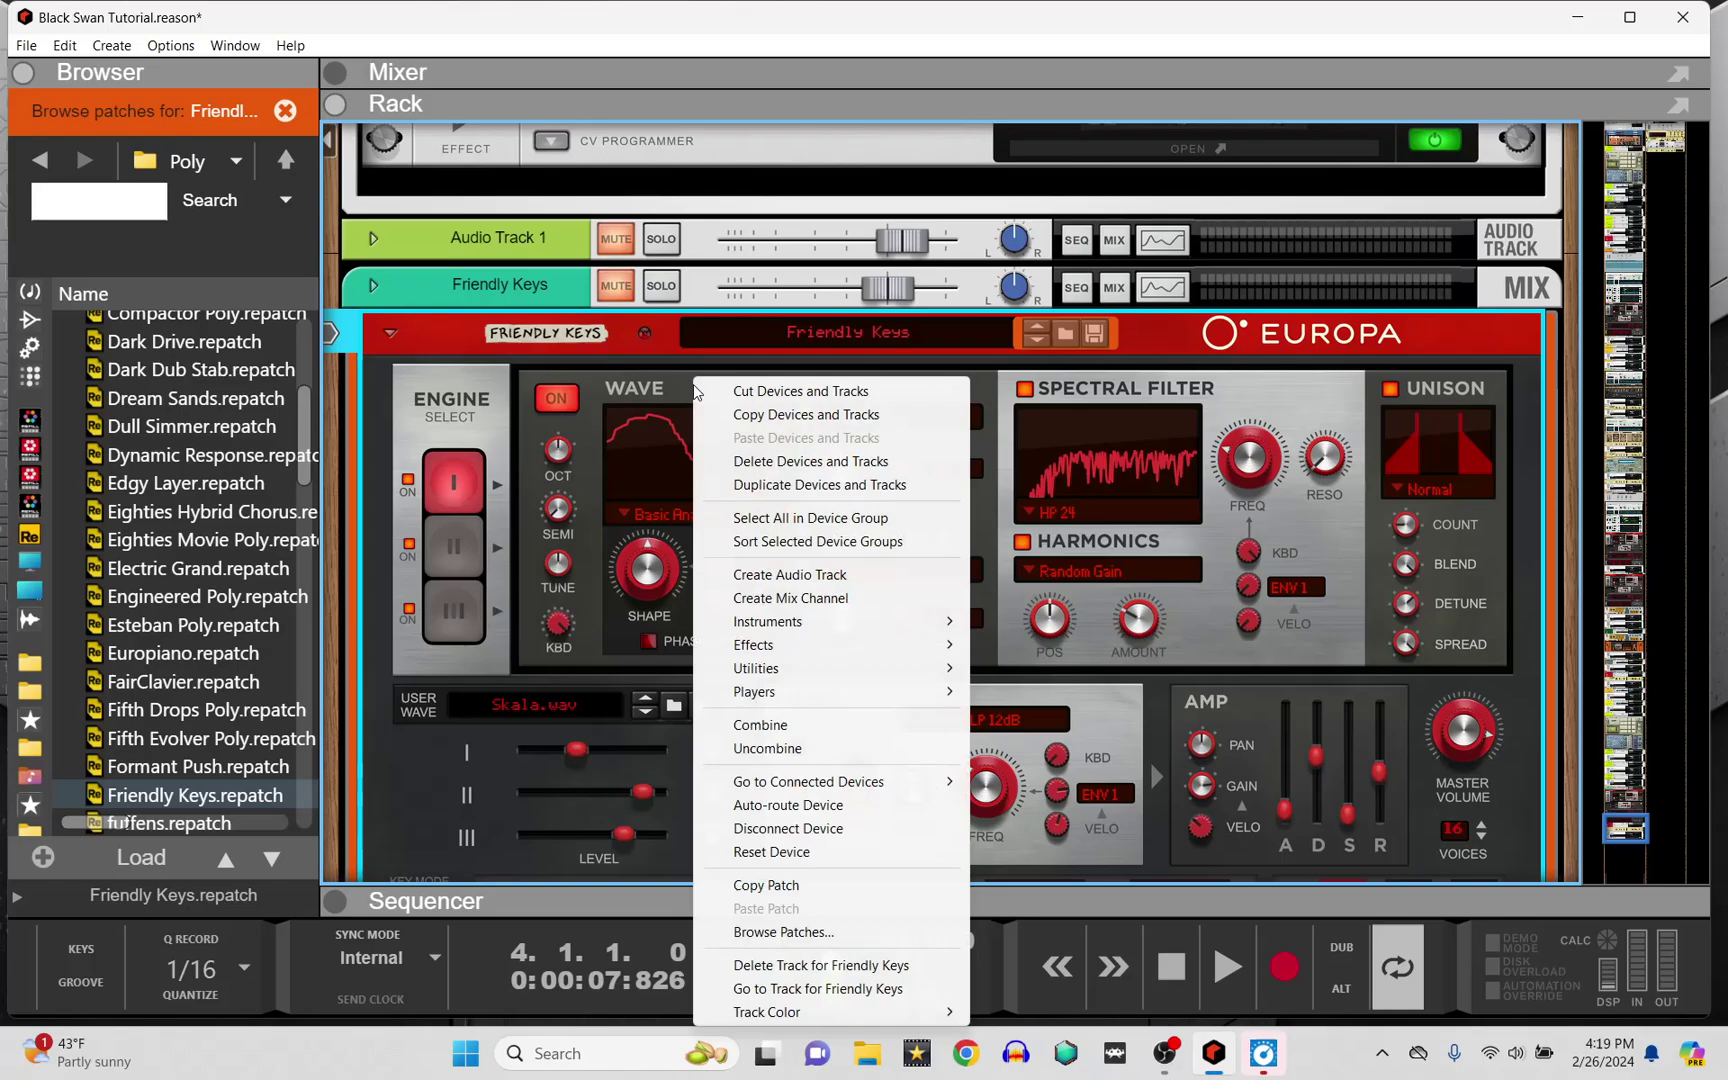
{"action": "left_click", "coordinate": [801, 850]}
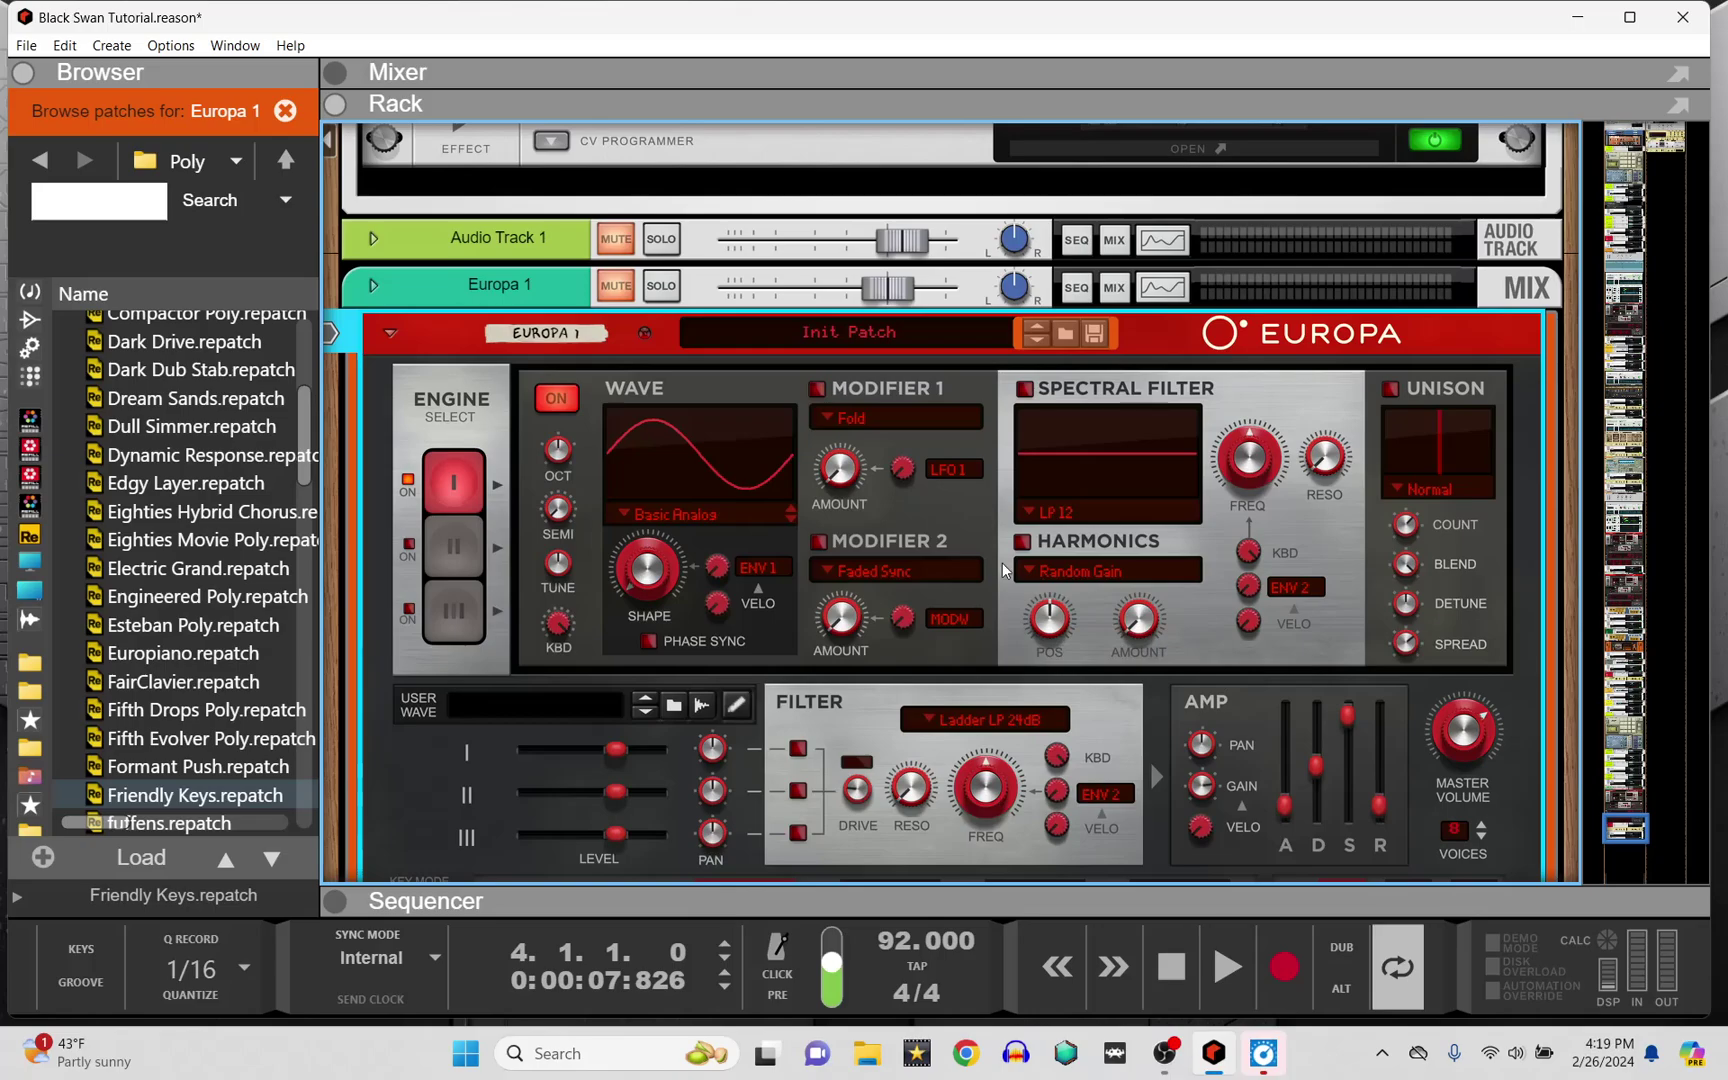
Add a Scales & Chords player to the Europa synthesizer
{"action": "left_click", "coordinate": [30, 377]}
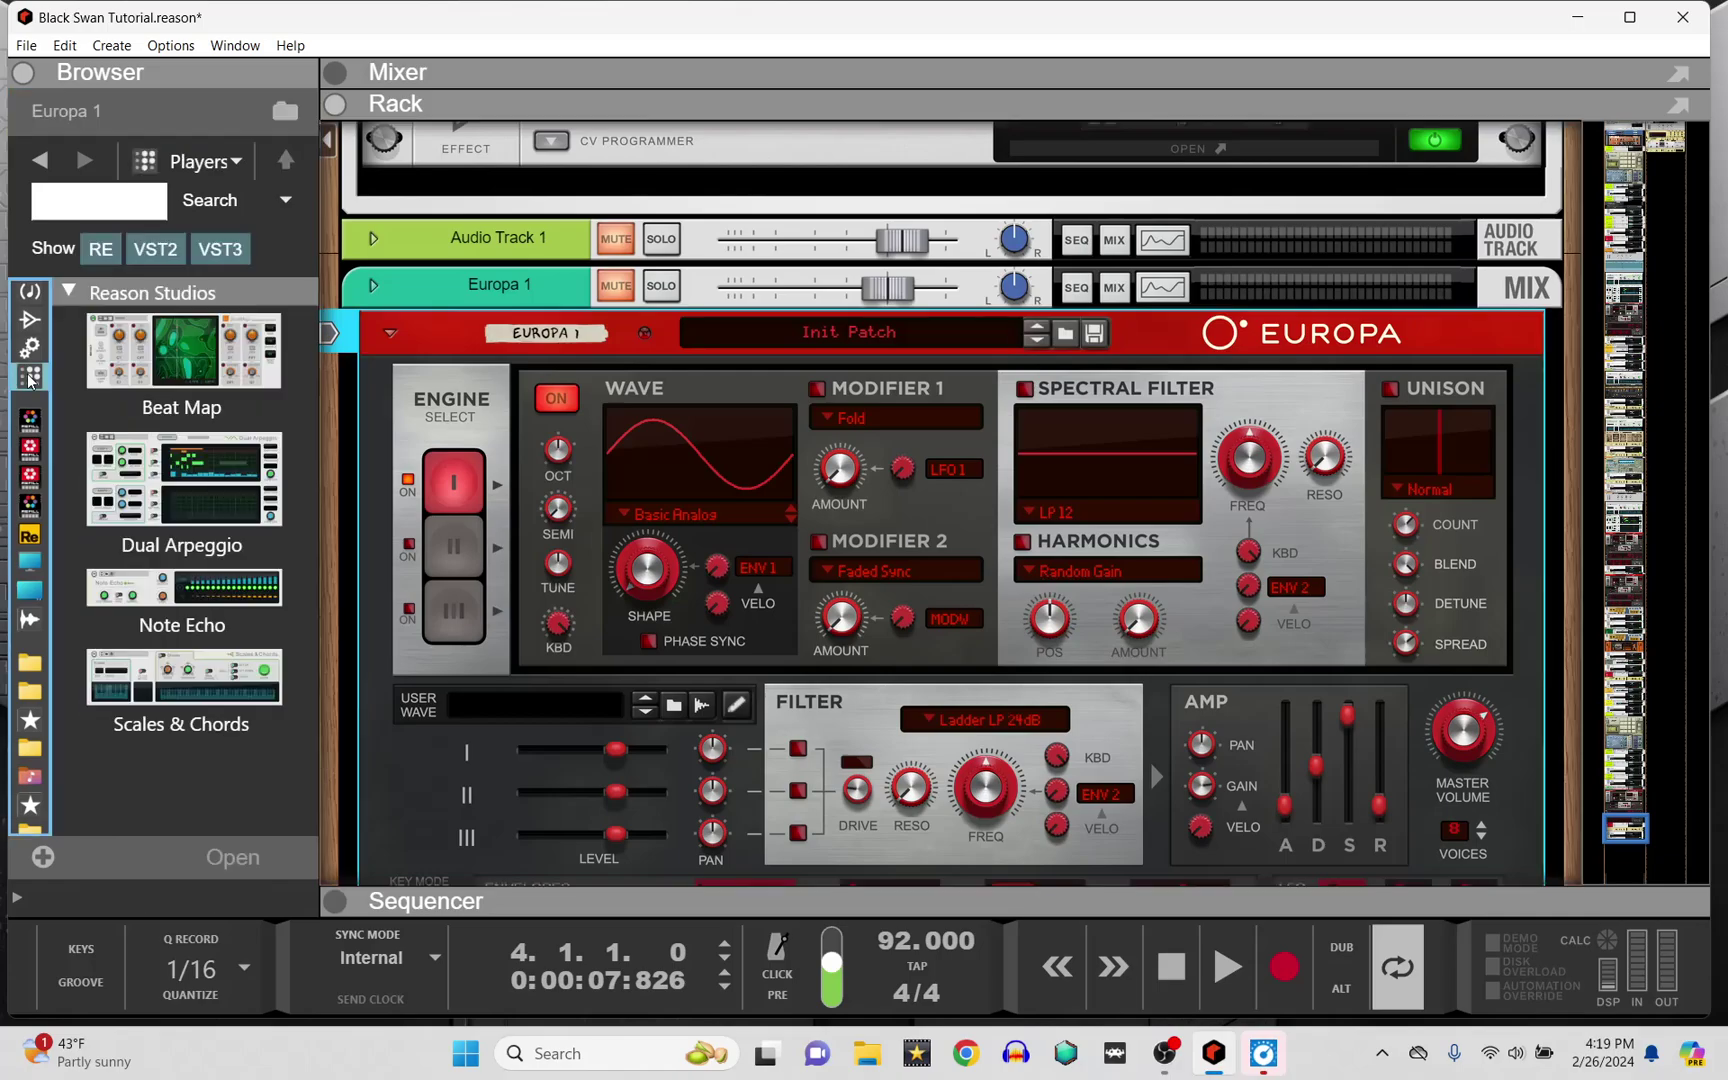
{"action": "mouse_move", "coordinate": [167, 674]}
{"action": "left_mouse_down"}
{"action": "mouse_move", "coordinate": [317, 587]}
{"action": "mouse_move", "coordinate": [521, 328]}
{"action": "left_mouse_up"}
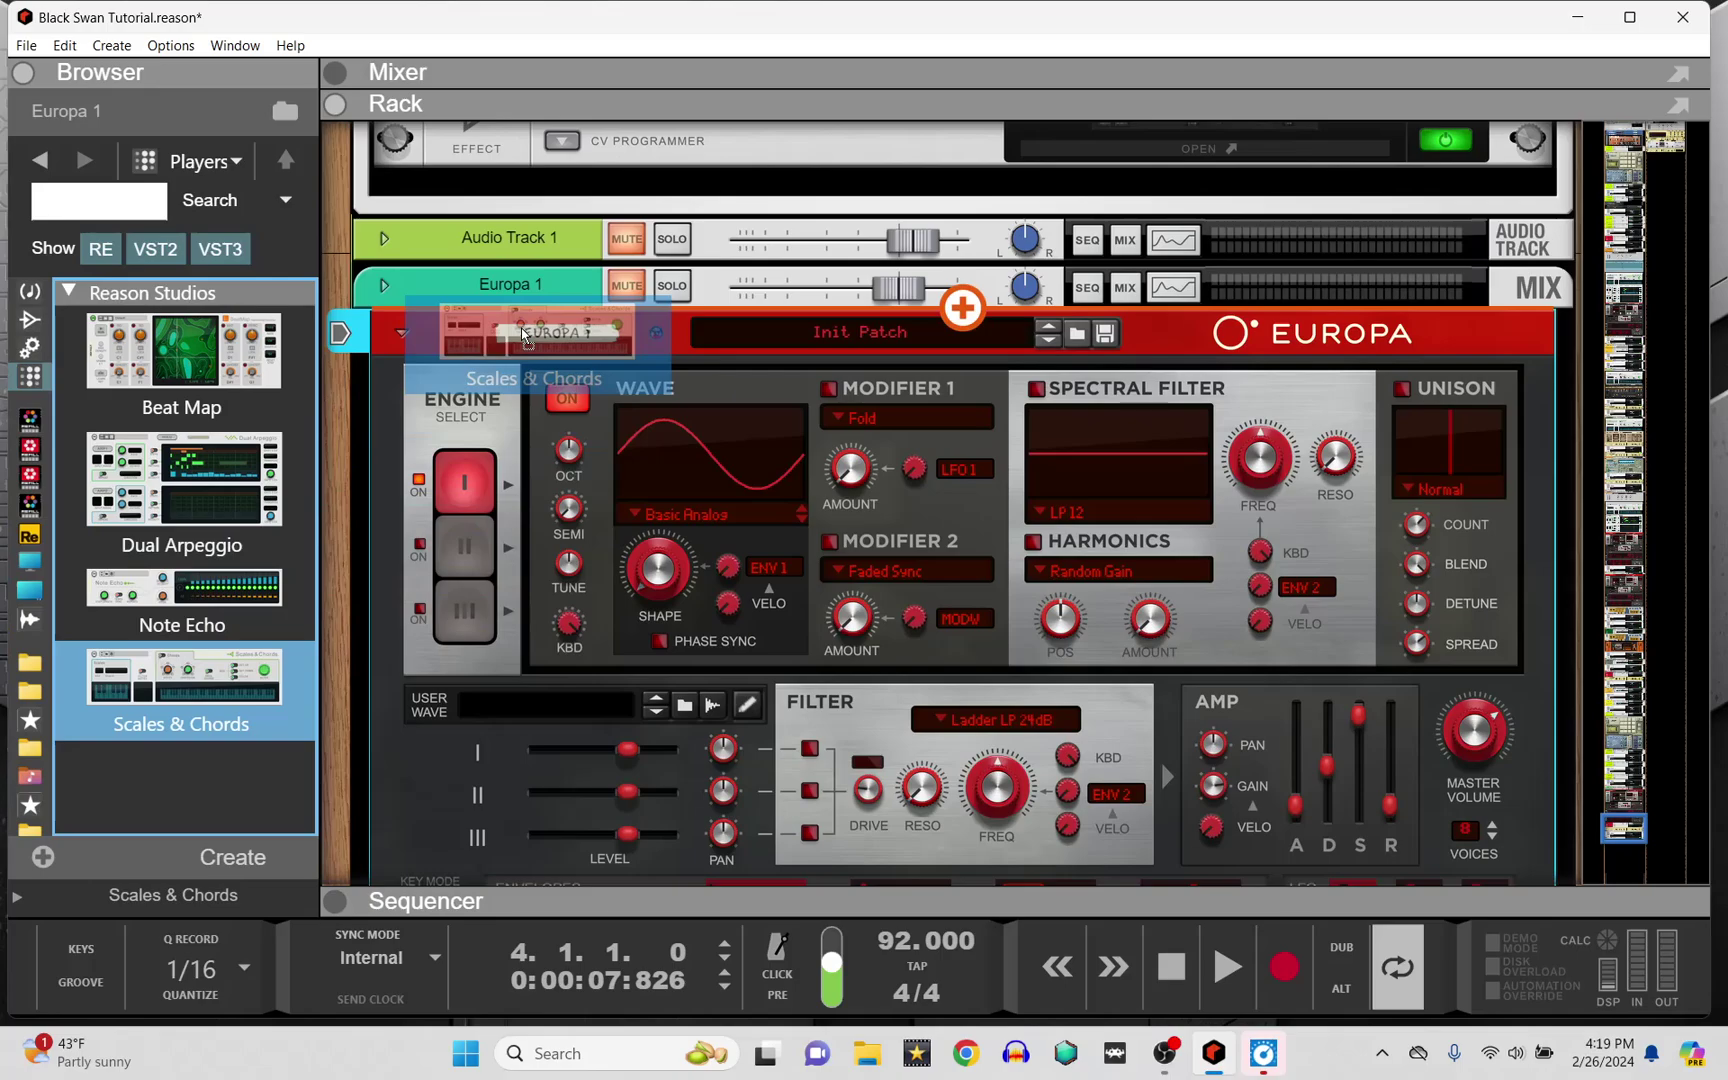
{"action": "left_click_drag", "start_coordinate": [521, 328], "coordinate": [521, 328]}
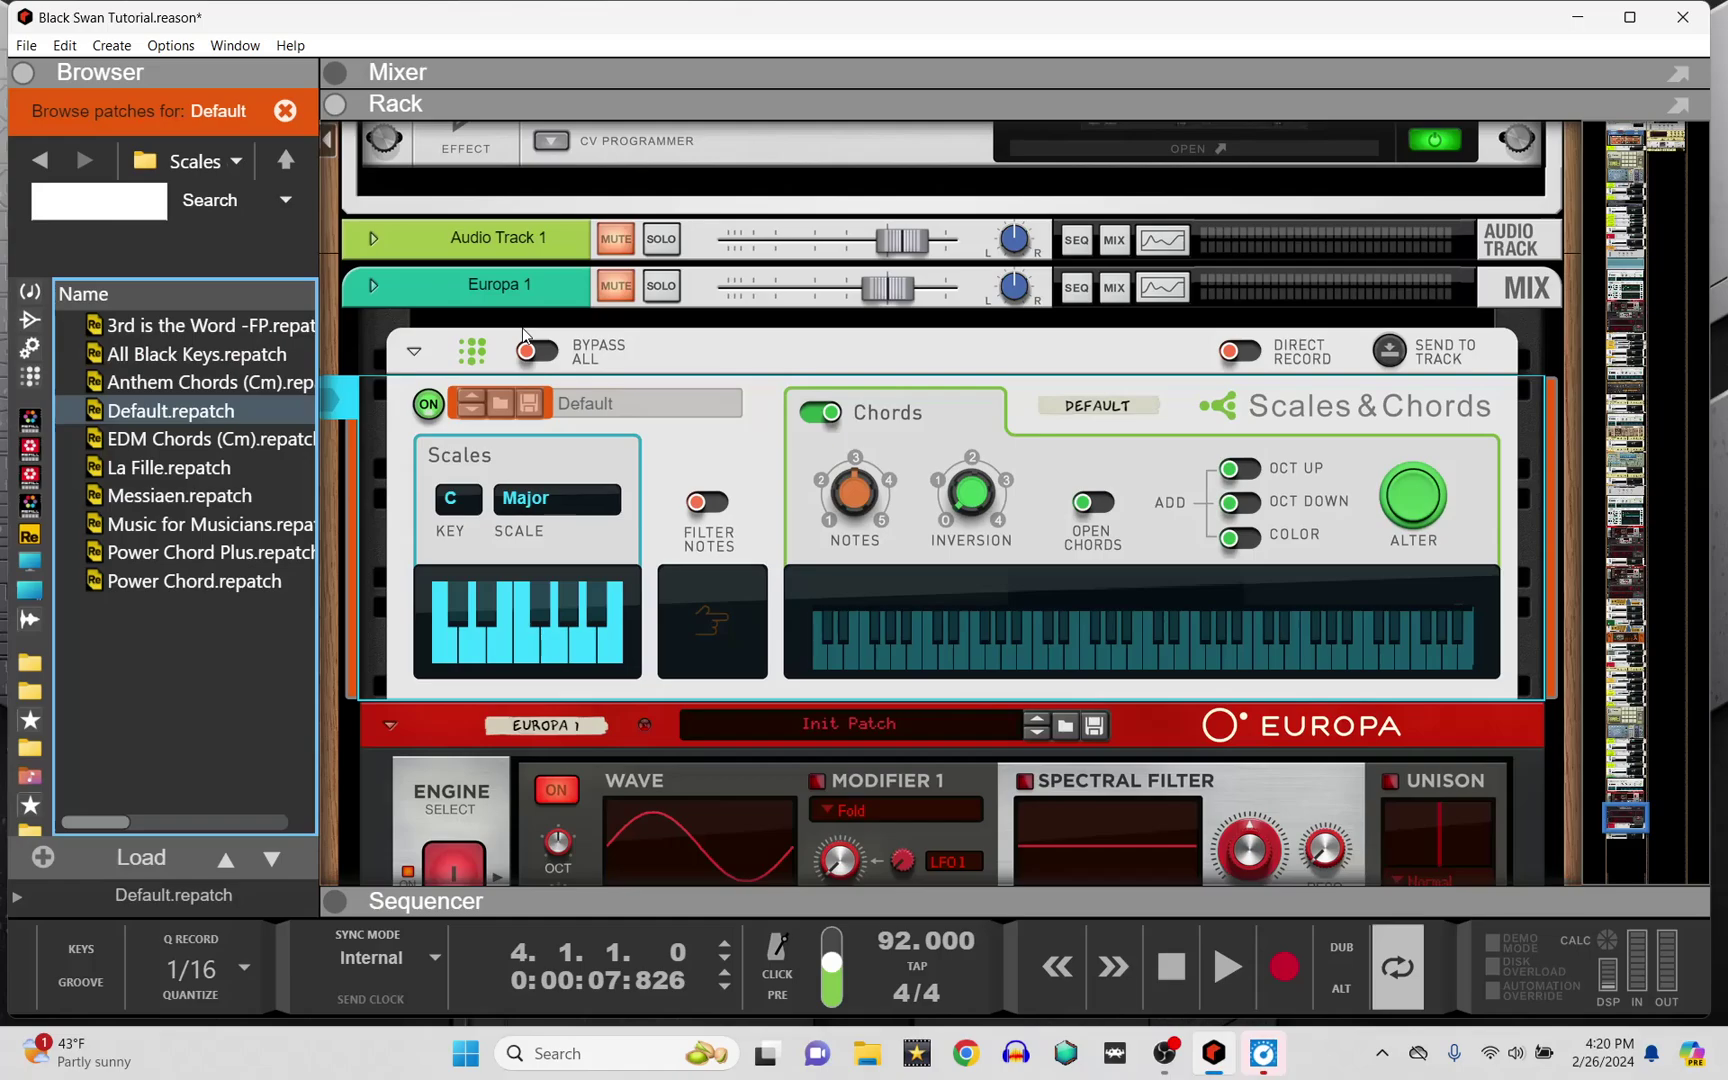
Inspect the rear panels and cabling of Scales & Chords and Europa, and return to the rack's front view
{"action": "key", "text": "Tab"}
{"action": "scroll", "coordinate": [612, 356], "scroll_direction": "down", "scroll_amount": 5}
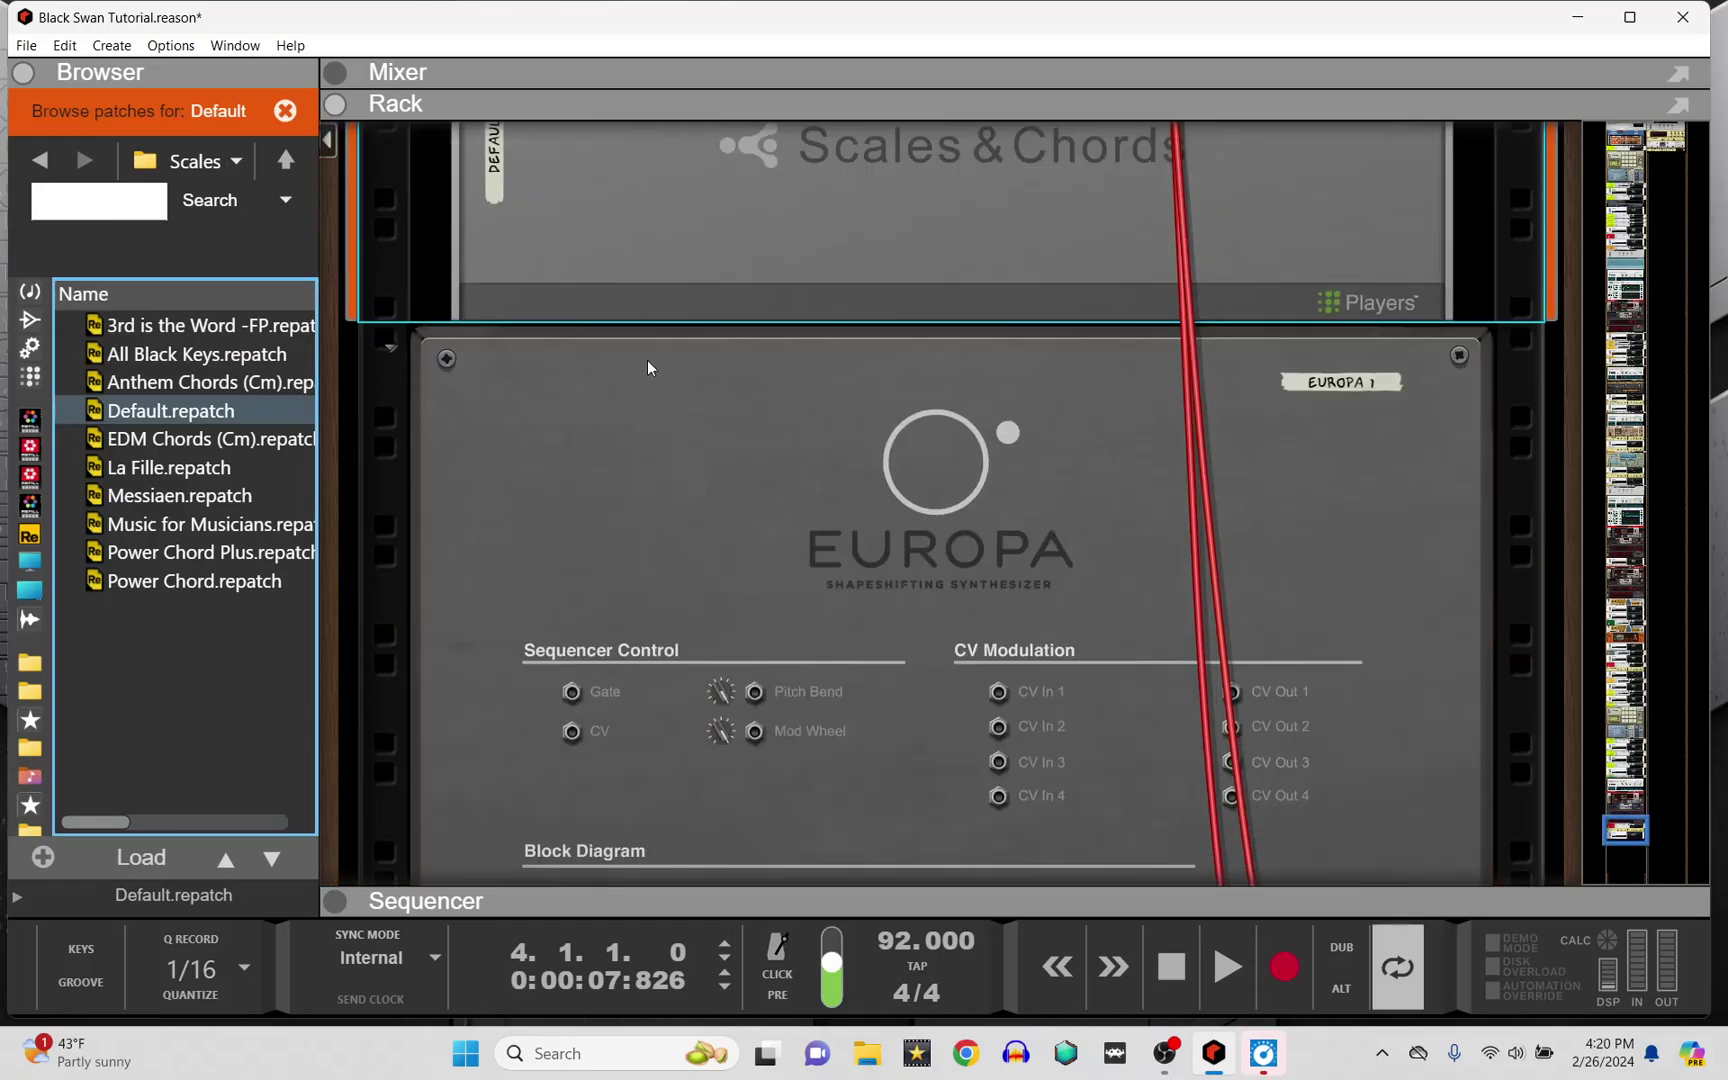
{"action": "scroll", "coordinate": [1170, 362], "scroll_direction": "up", "scroll_amount": 3}
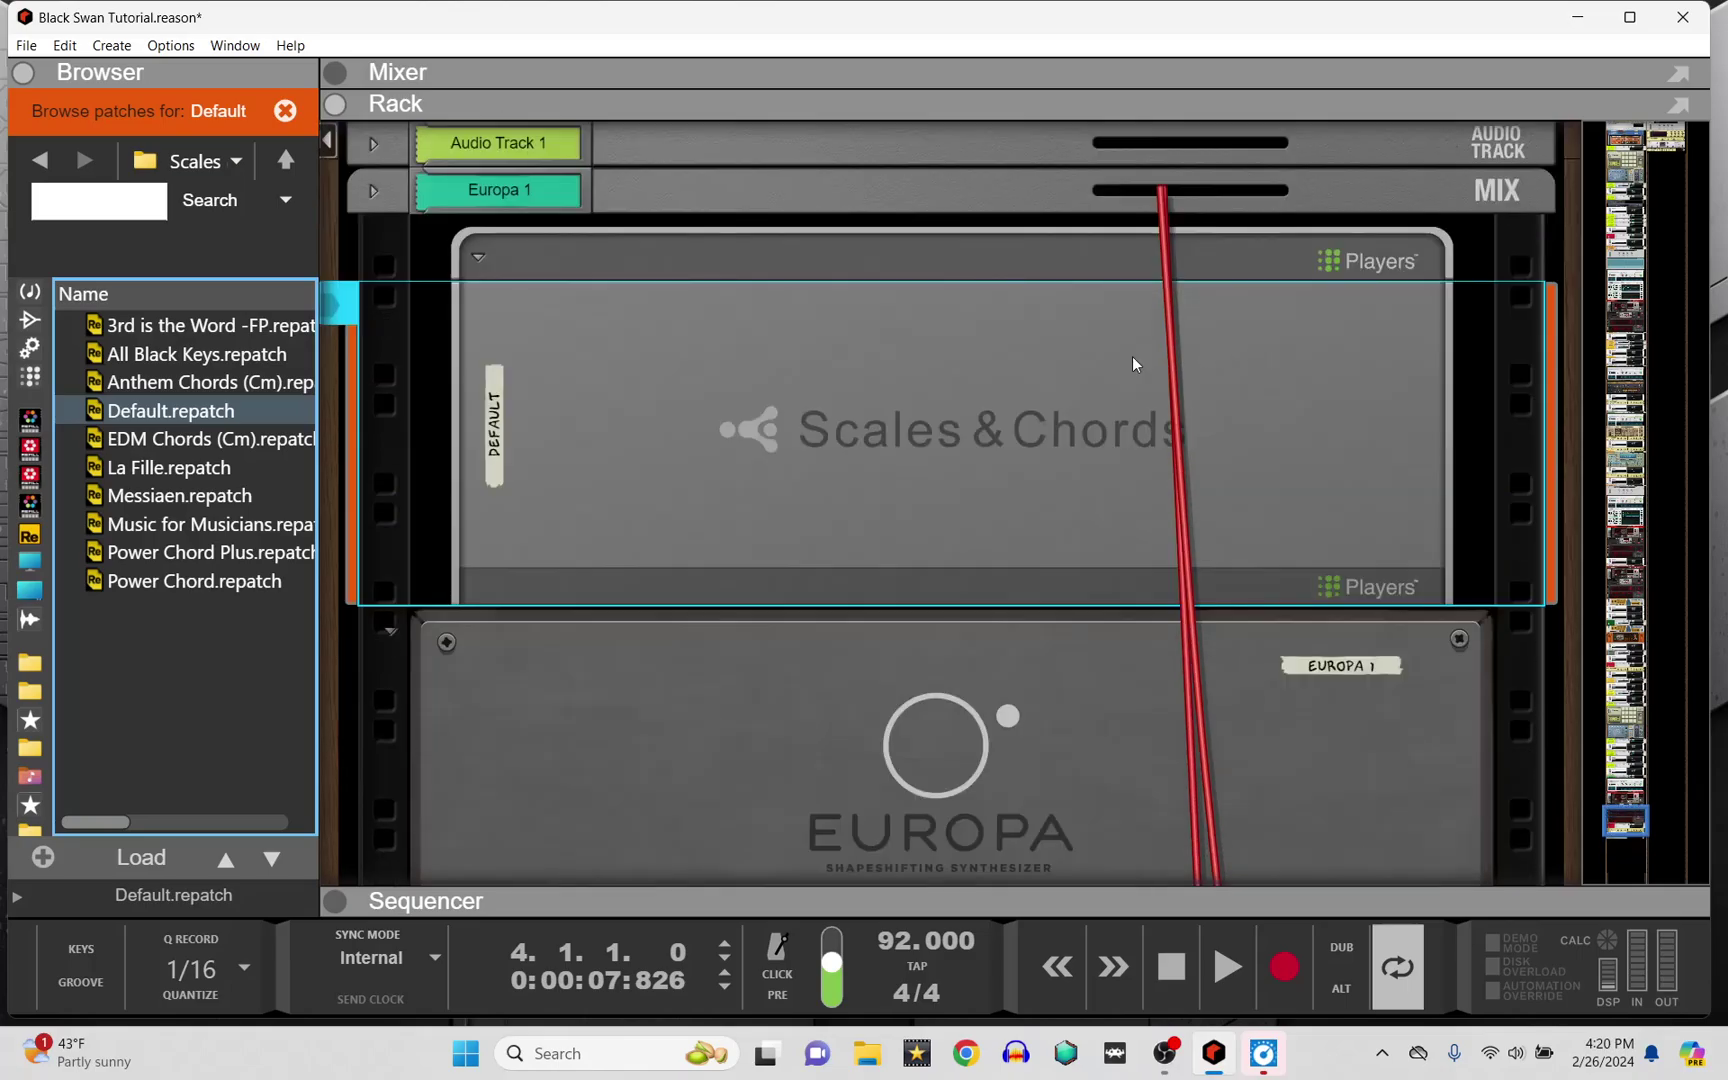
{"action": "key", "text": "Tab"}
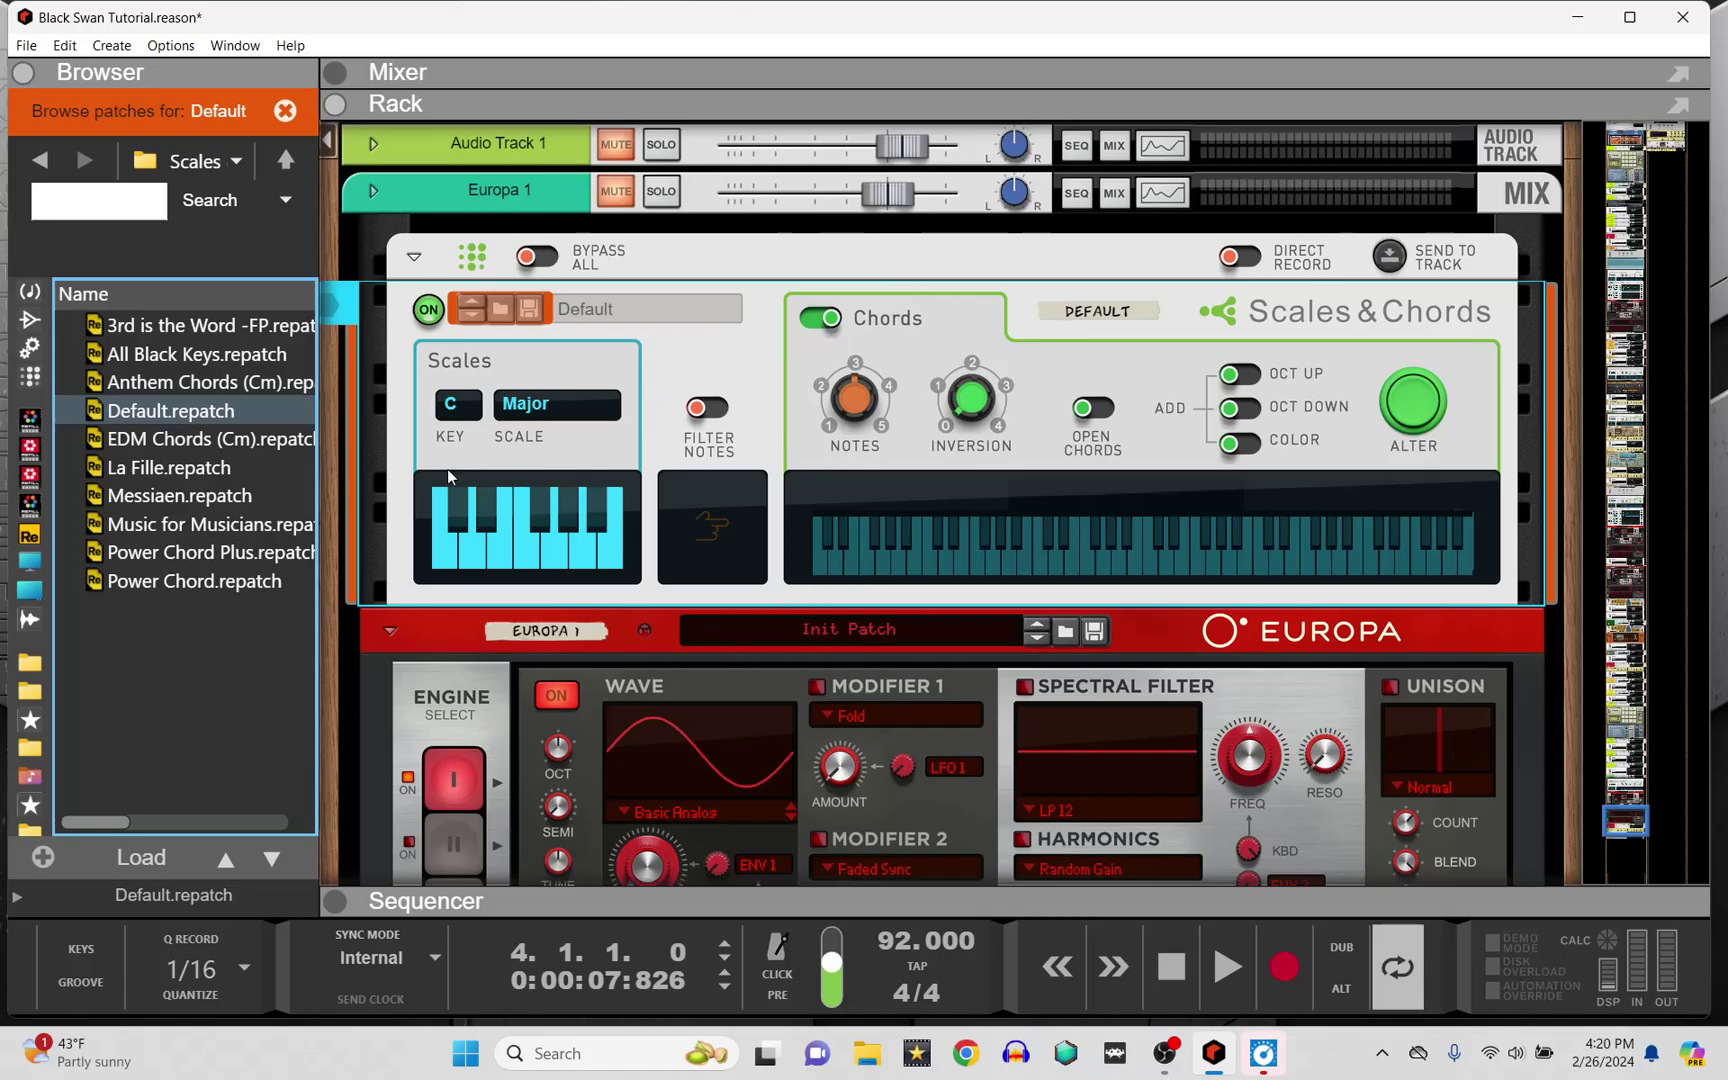
List the available Player devices and look over Europa's filter, envelope, modulation and effects sections down to the Arpegg BUS
{"action": "left_click", "coordinate": [30, 377]}
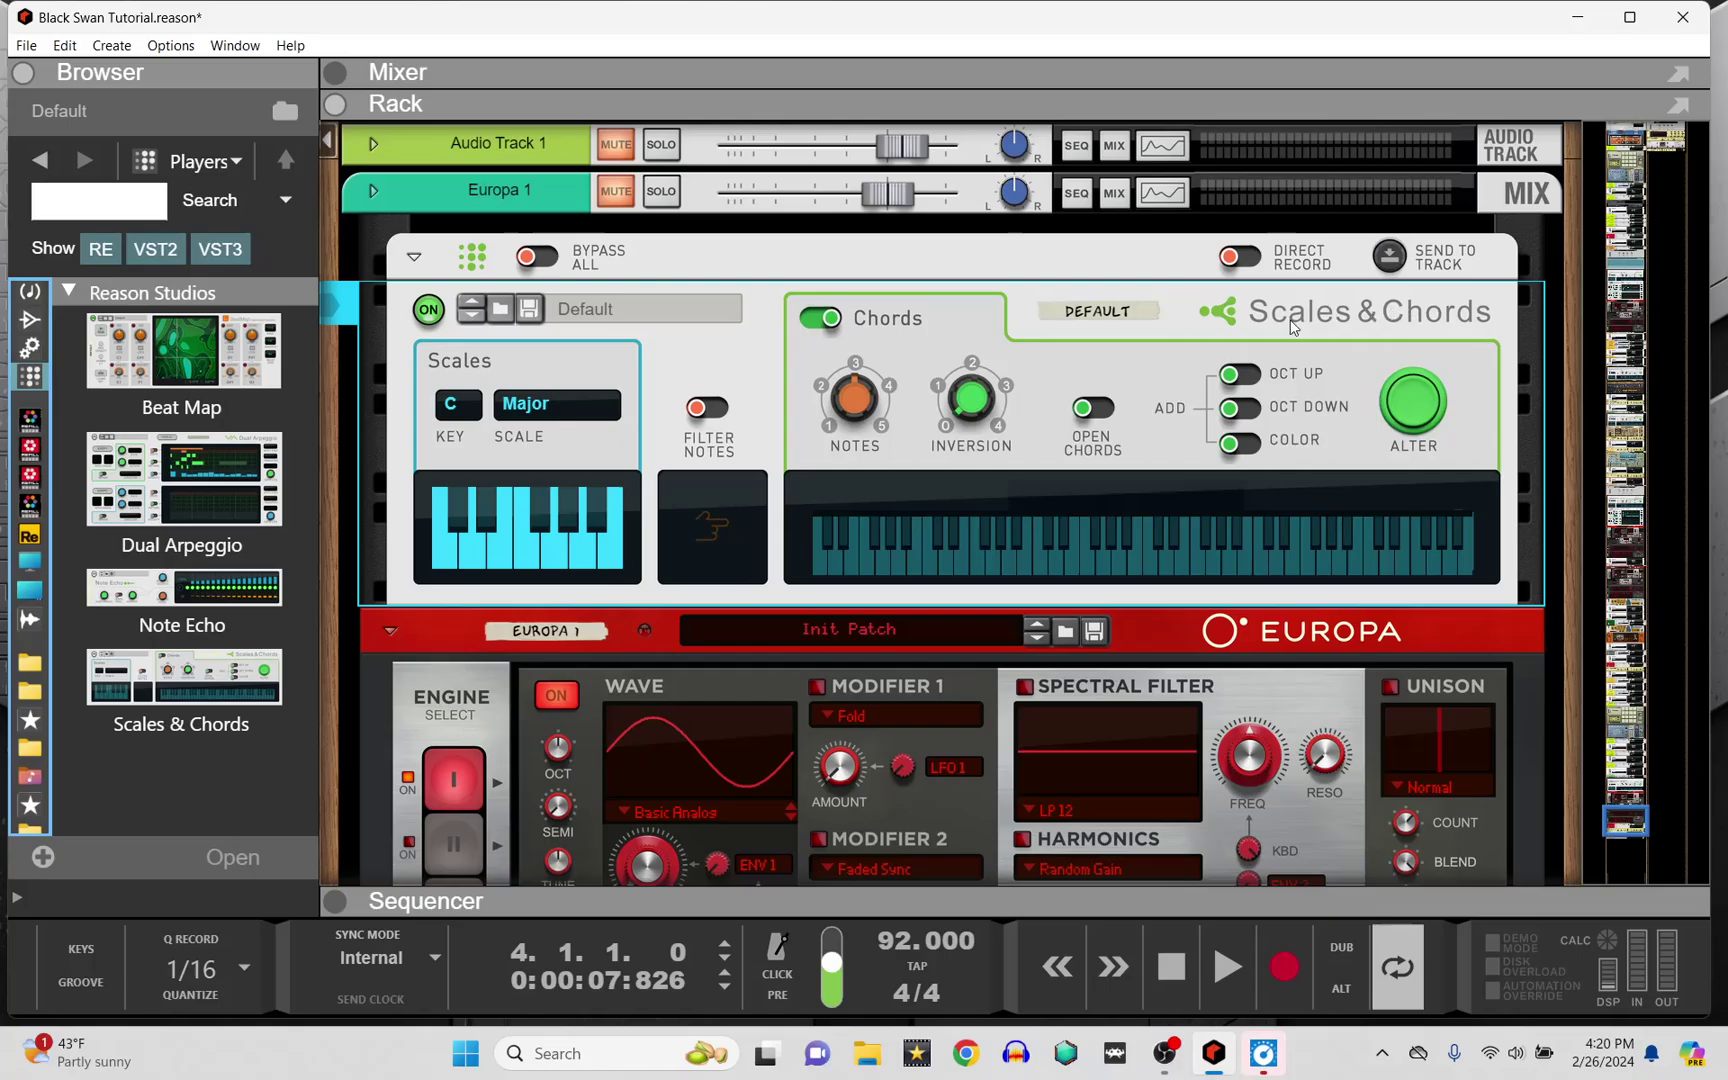
{"action": "scroll", "coordinate": [1214, 377], "scroll_direction": "down", "scroll_amount": 5}
{"action": "scroll", "coordinate": [1219, 427], "scroll_direction": "down", "scroll_amount": 1}
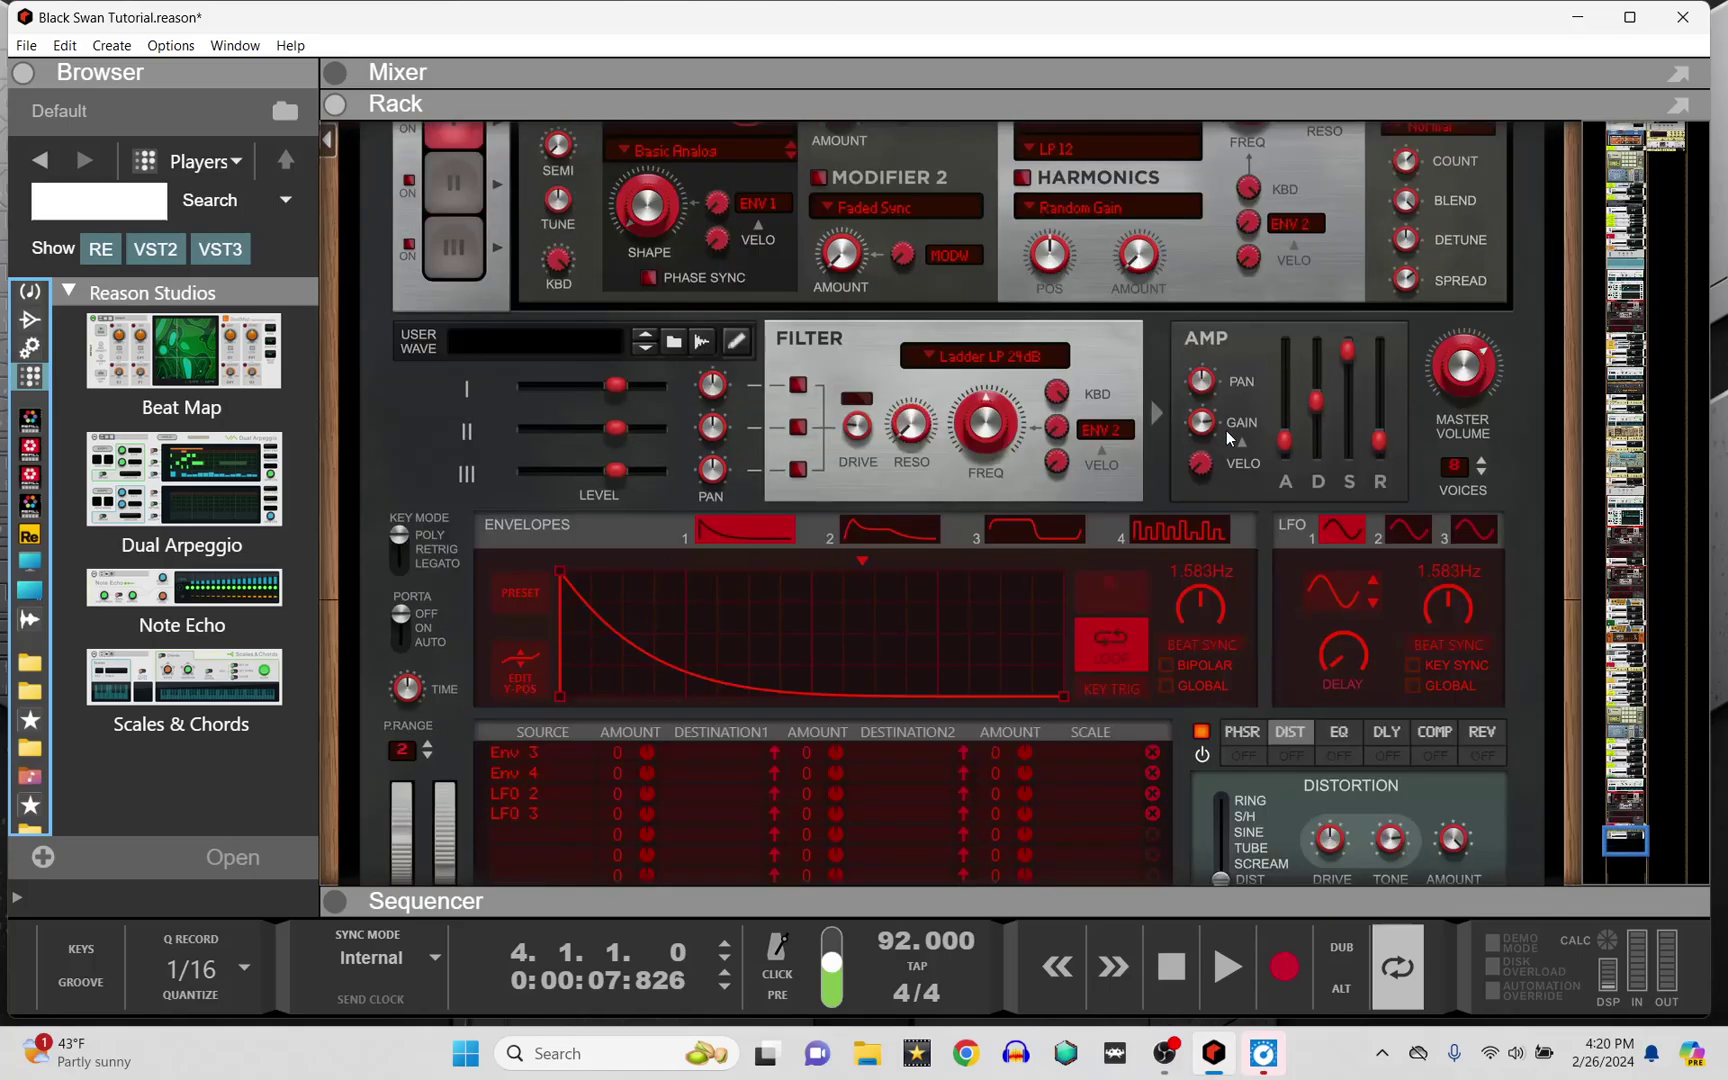
{"action": "scroll", "coordinate": [1226, 430], "scroll_direction": "down", "scroll_amount": 6}
{"action": "scroll", "coordinate": [1094, 238], "scroll_direction": "up", "scroll_amount": 1}
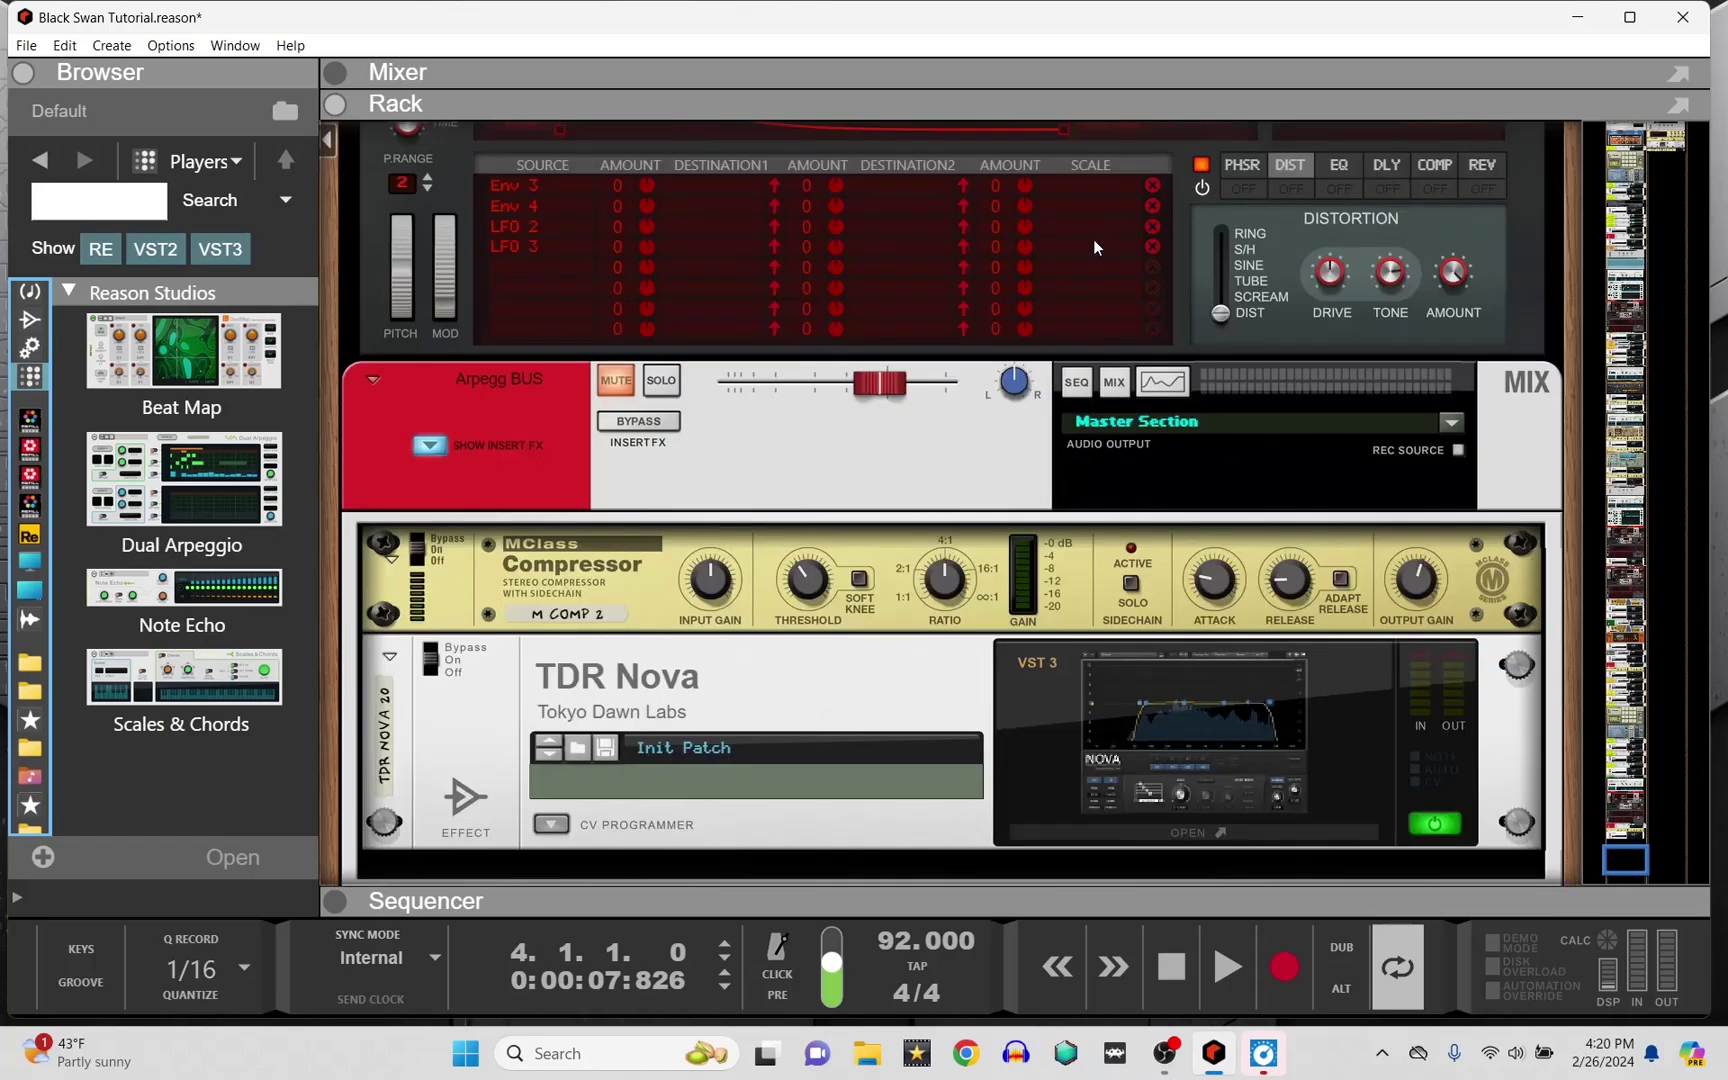
{"action": "scroll", "coordinate": [860, 301], "scroll_direction": "up", "scroll_amount": 4}
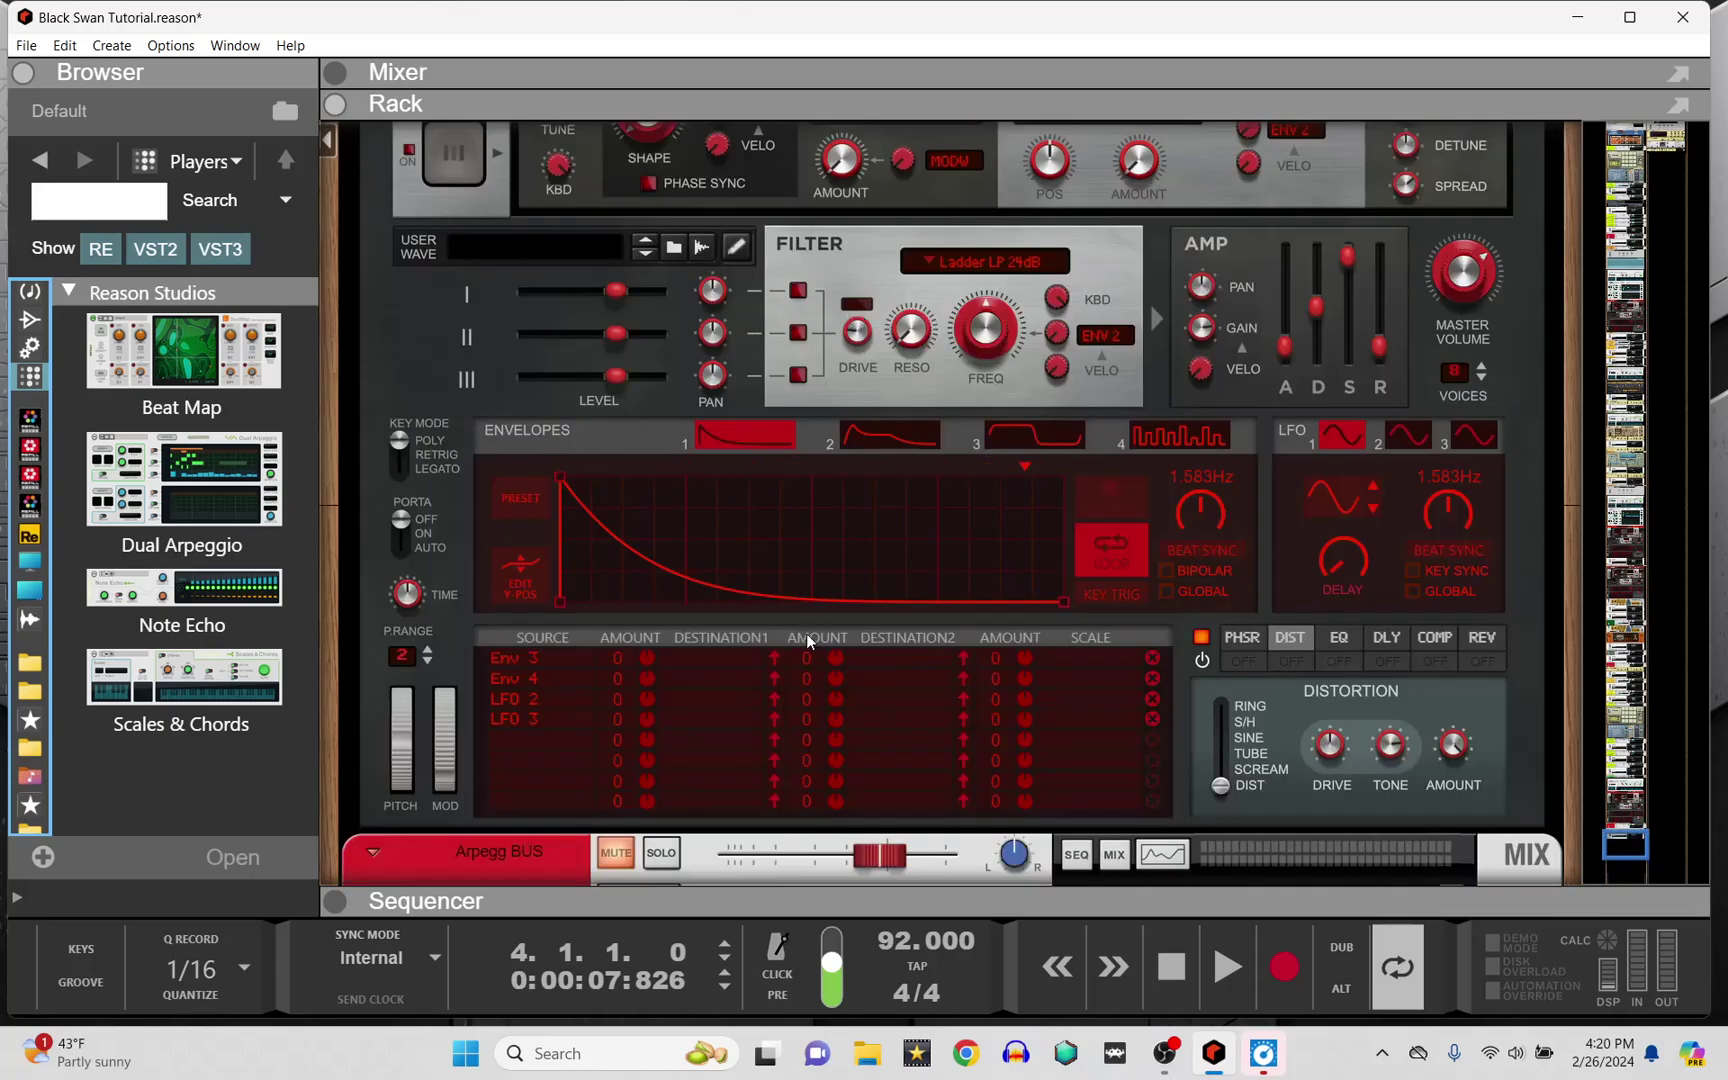
{"action": "scroll", "coordinate": [697, 734], "scroll_direction": "down", "scroll_amount": 3}
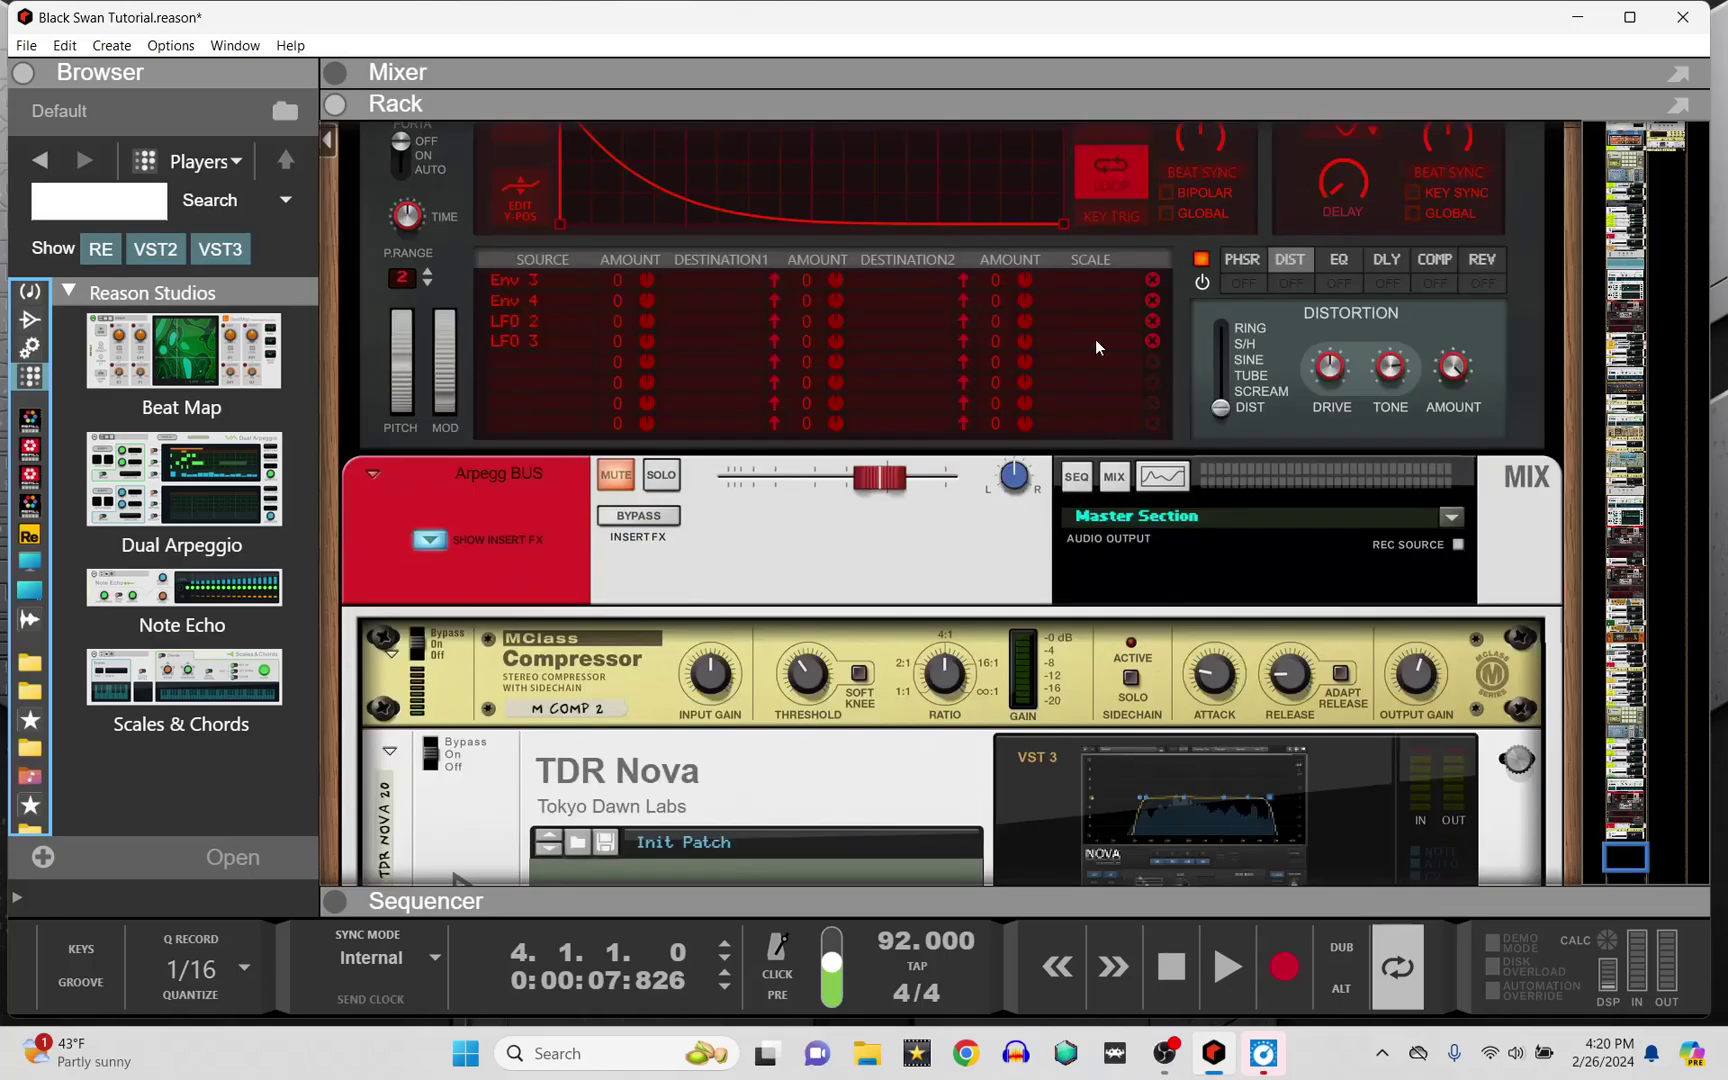
{"action": "scroll", "coordinate": [544, 381], "scroll_direction": "up", "scroll_amount": 4}
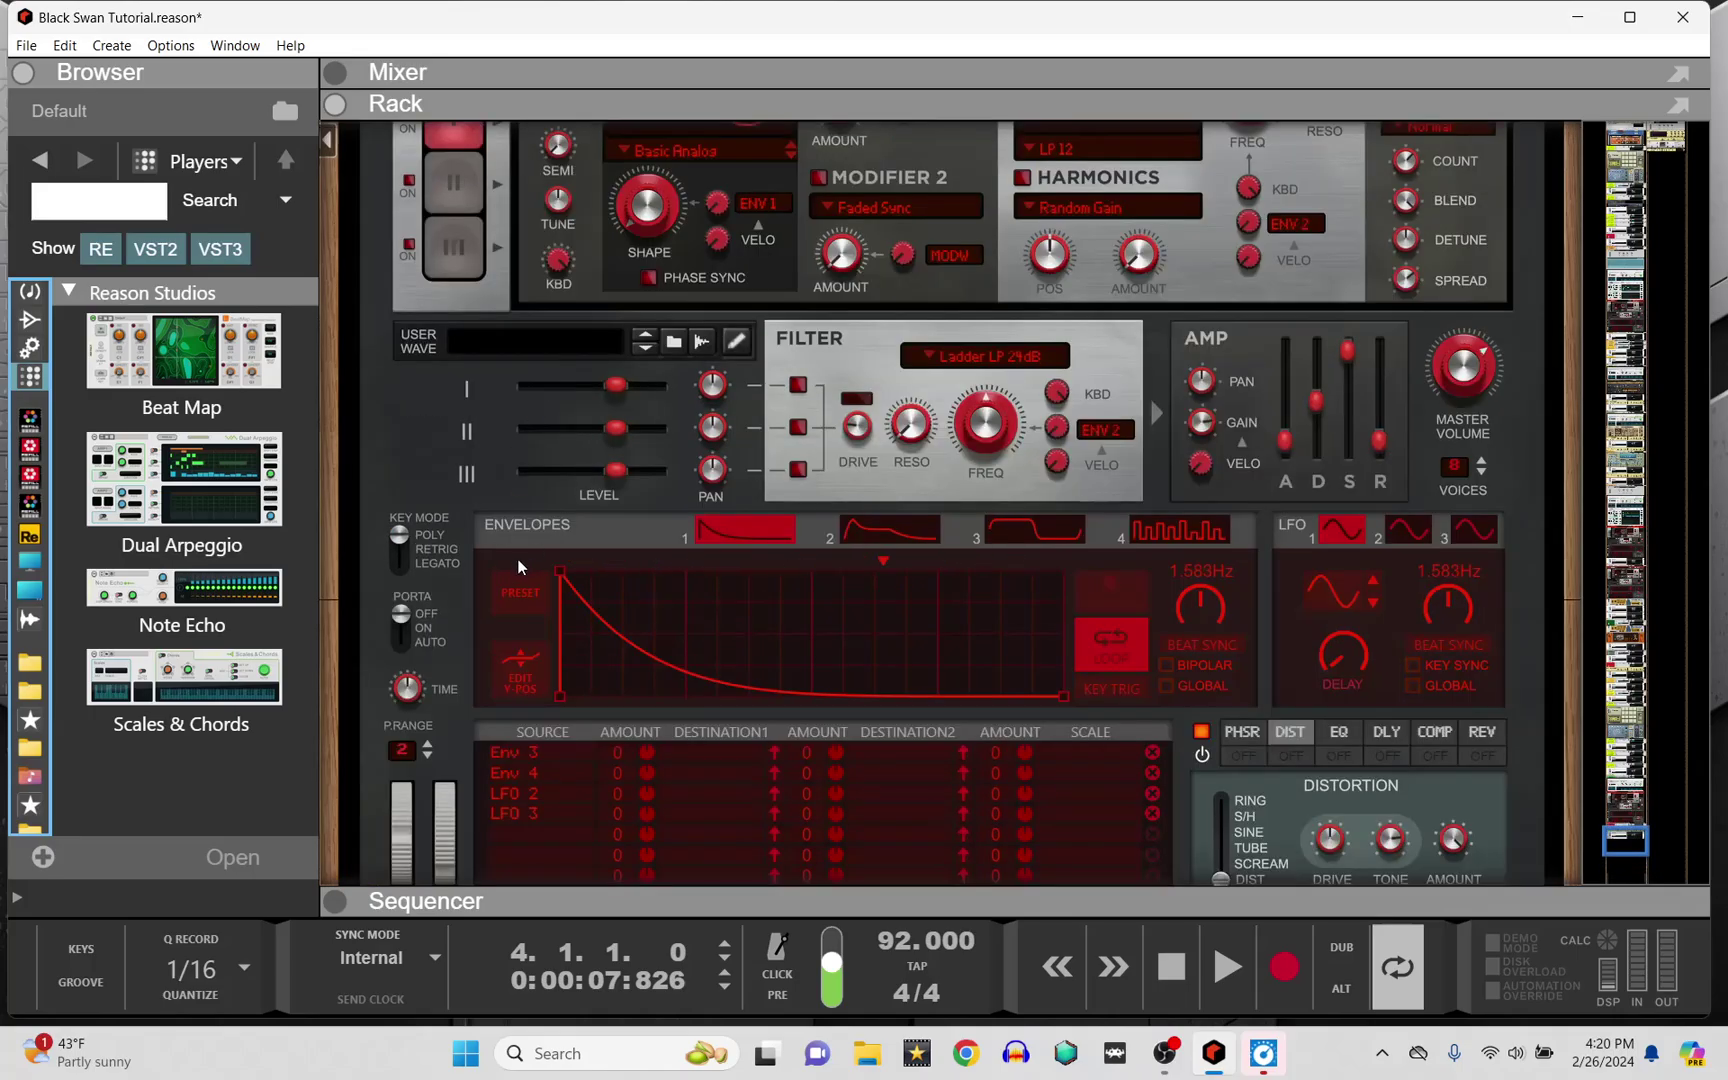
{"action": "scroll", "coordinate": [517, 565], "scroll_direction": "up", "scroll_amount": 5}
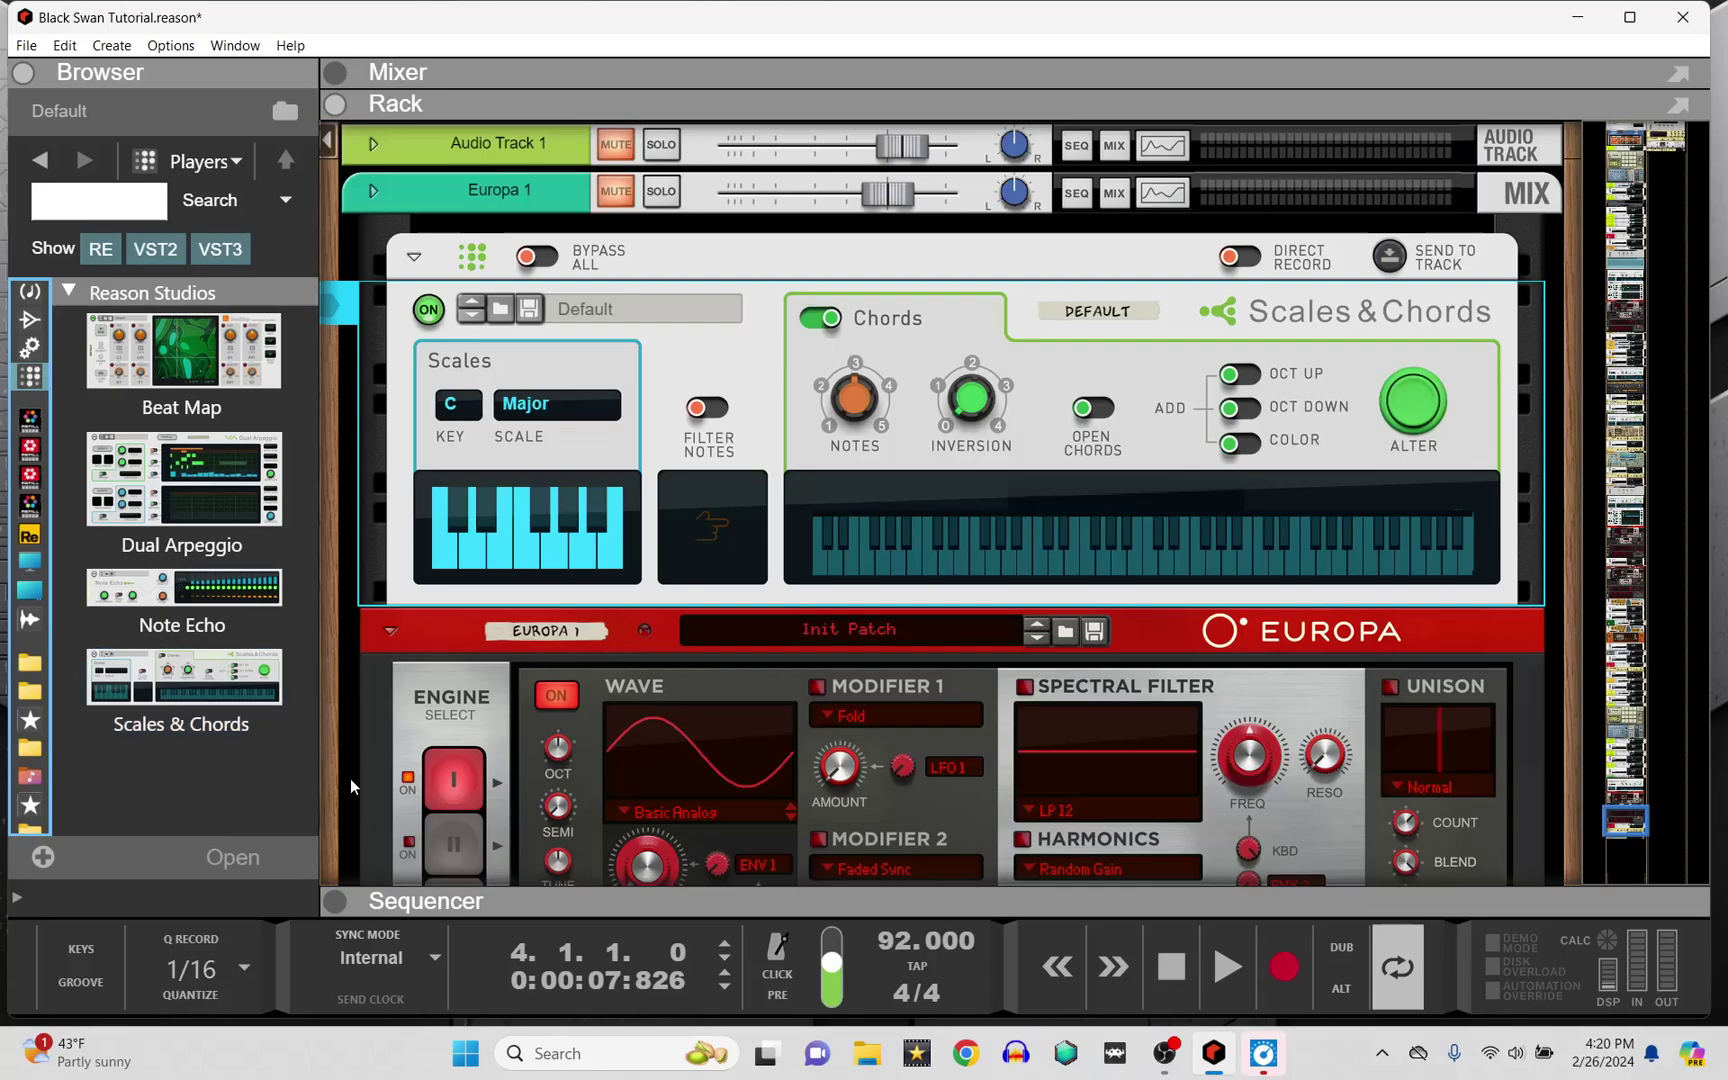
Add a Dual Arpeggio player between Scales & Chords and the Europa synthesizer
{"action": "left_click", "coordinate": [173, 478]}
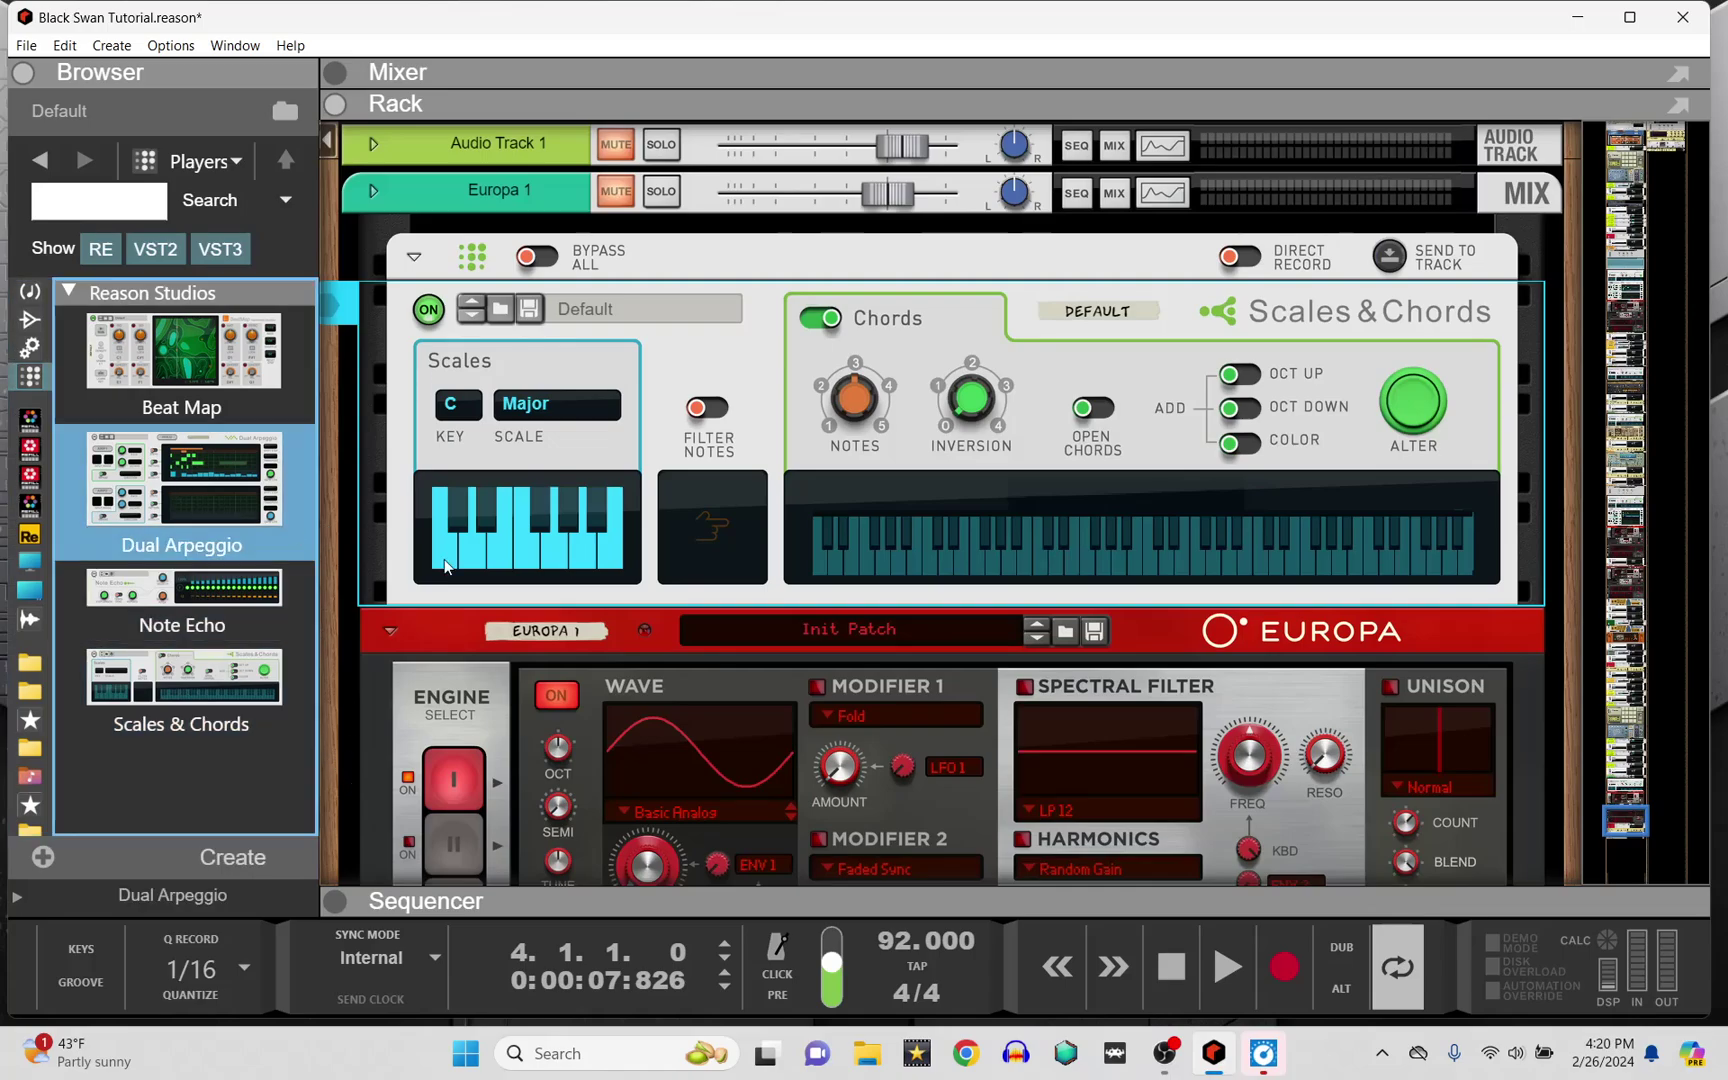
{"action": "left_click_drag", "start_coordinate": [444, 559], "coordinate": [803, 627]}
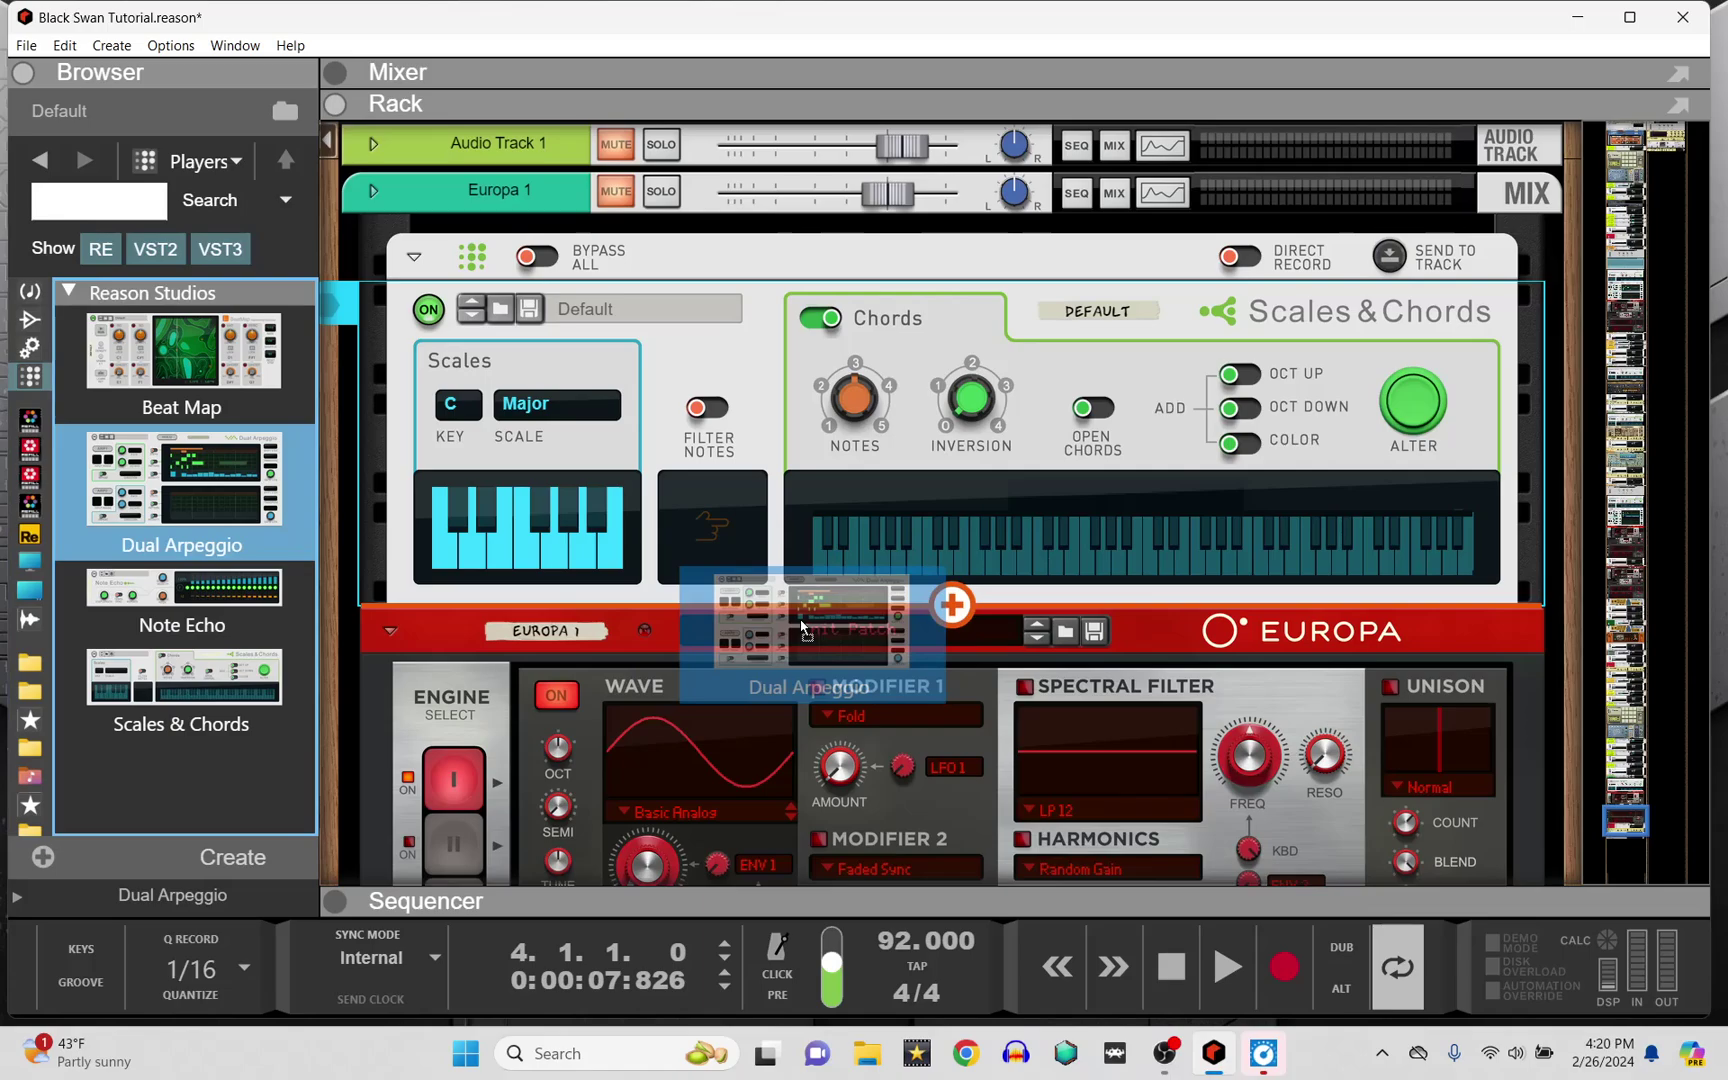
{"action": "left_click_drag", "start_coordinate": [803, 627], "coordinate": [770, 621]}
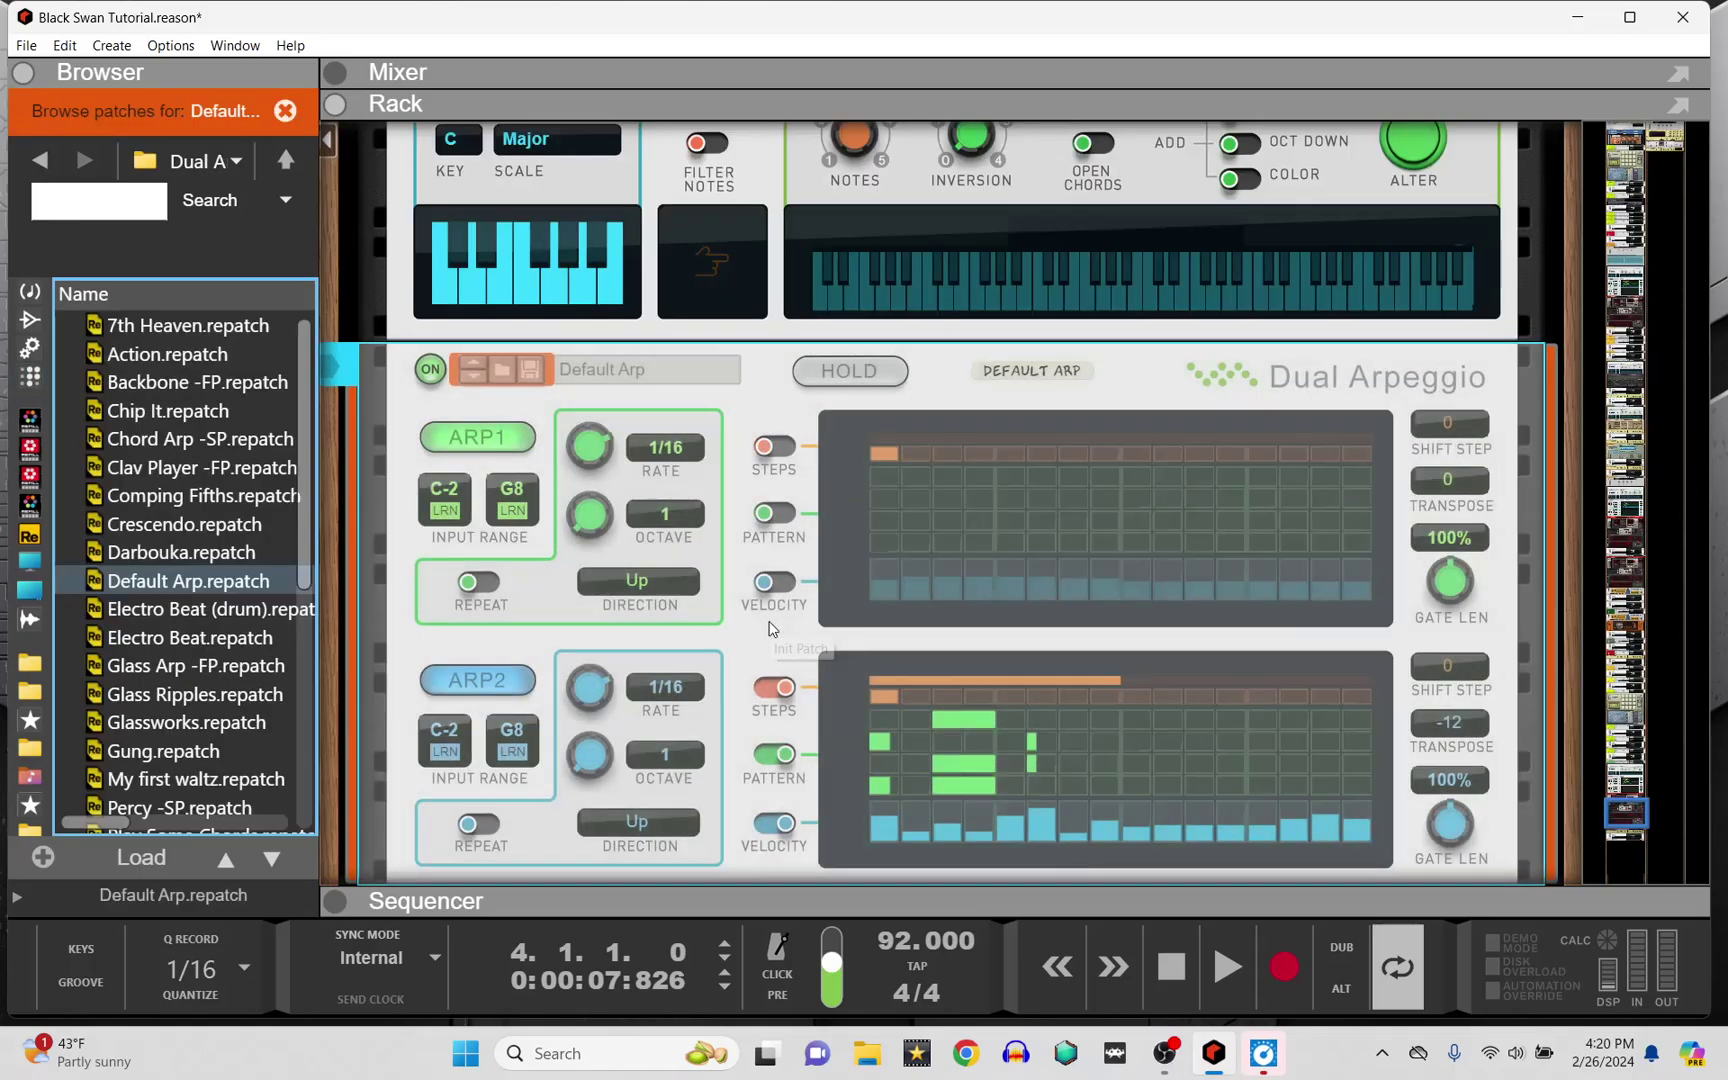
{"action": "scroll", "coordinate": [940, 416], "scroll_direction": "down", "scroll_amount": 1}
{"action": "scroll", "coordinate": [945, 428], "scroll_direction": "up", "scroll_amount": 2}
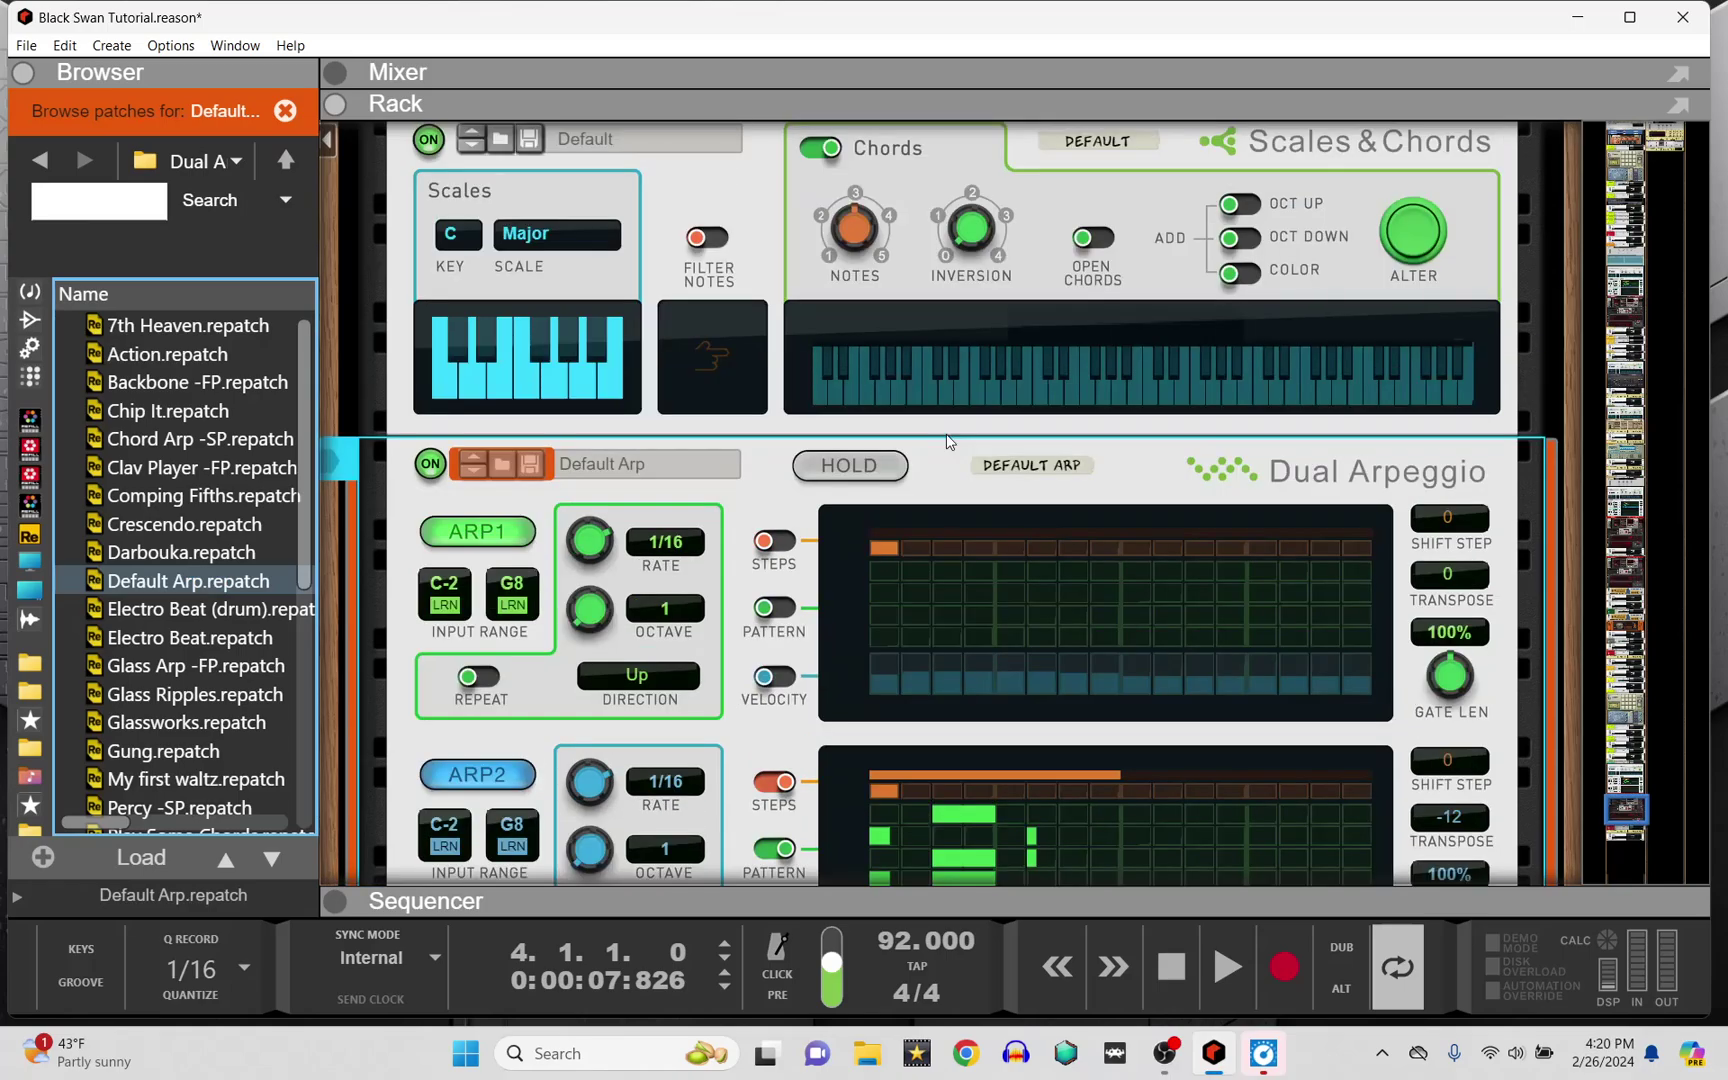
Set the Scales & Chords scale to Minor and turn on note filtering
{"action": "scroll", "coordinate": [948, 441], "scroll_direction": "up", "scroll_amount": 2}
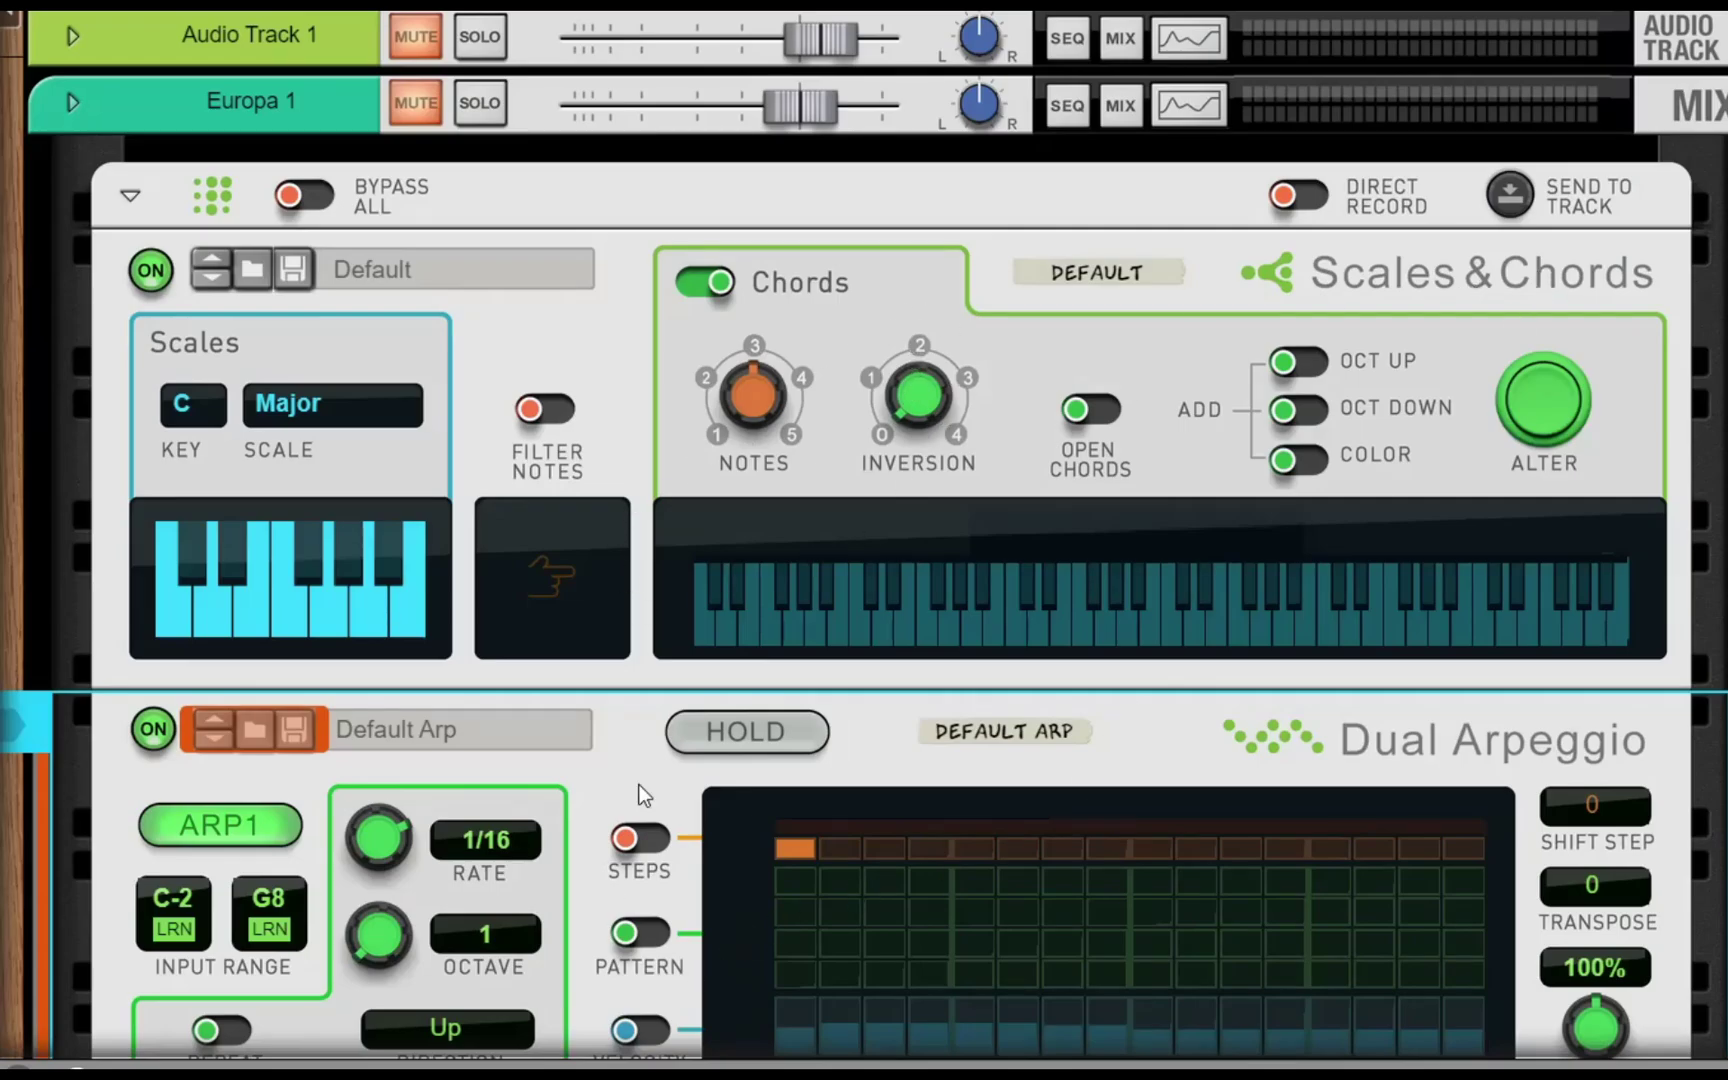
{"action": "left_click", "coordinate": [275, 400]}
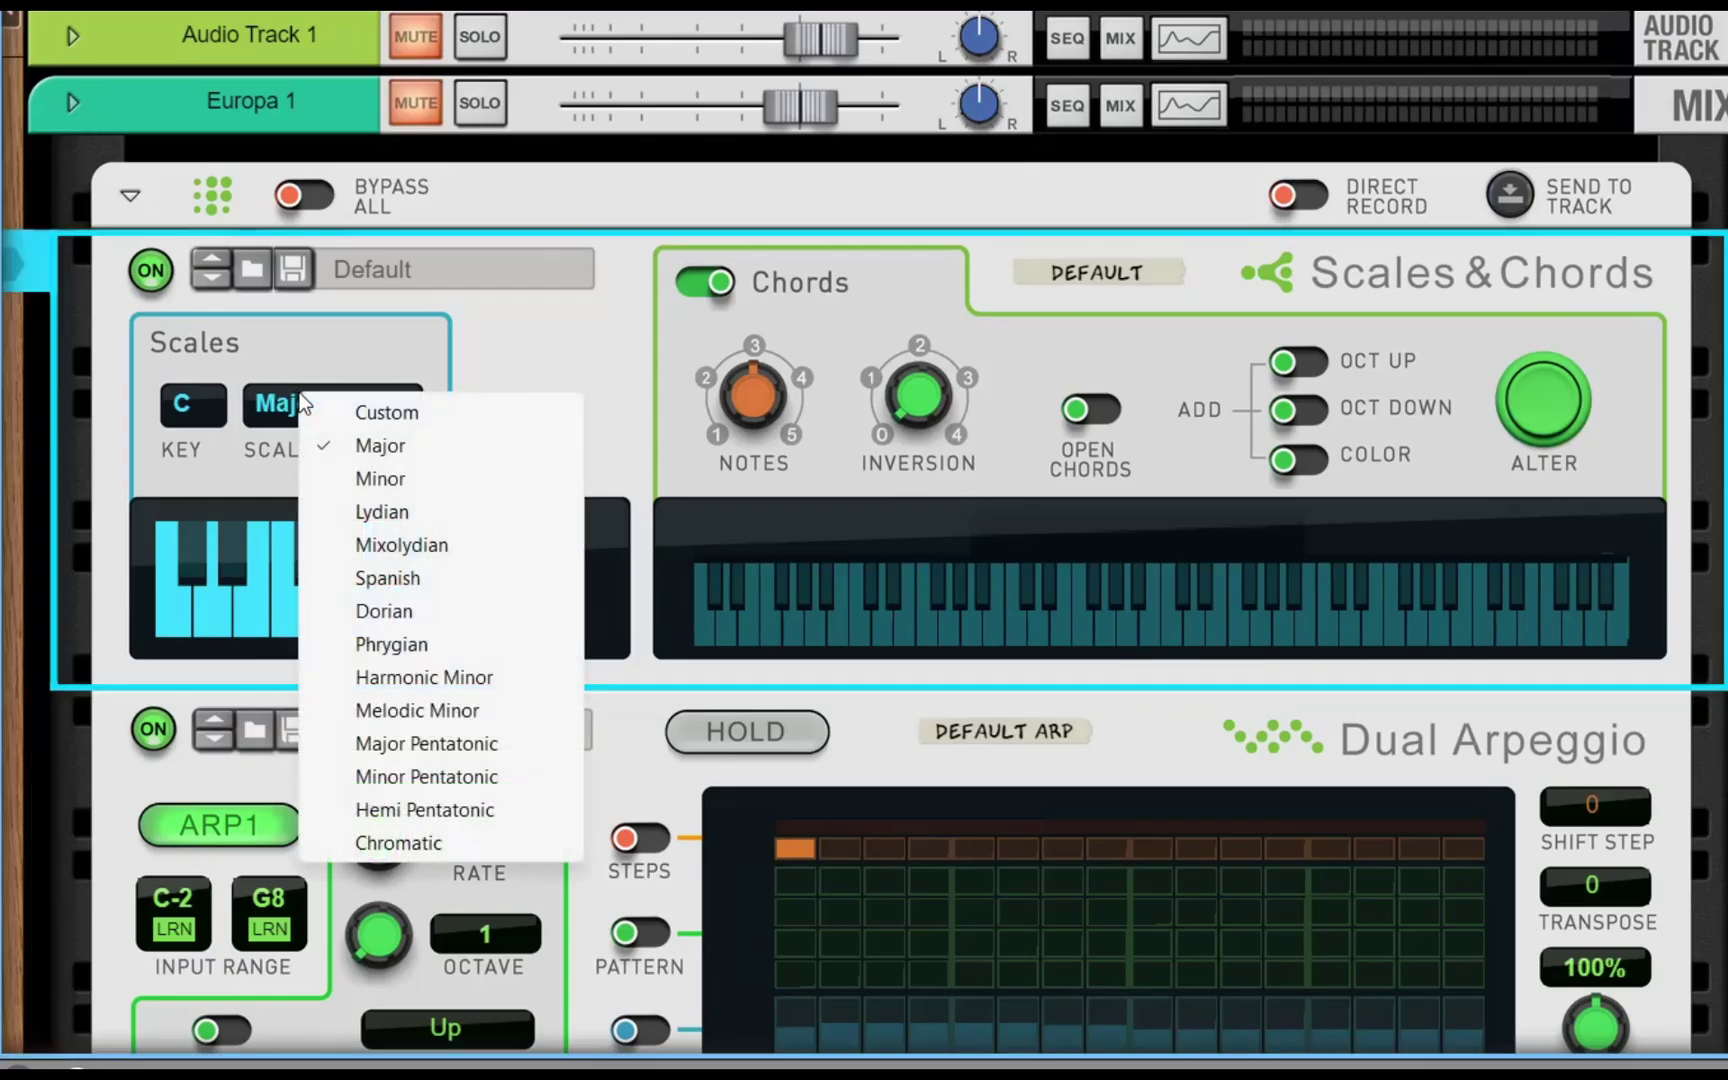
{"action": "left_click", "coordinate": [410, 478]}
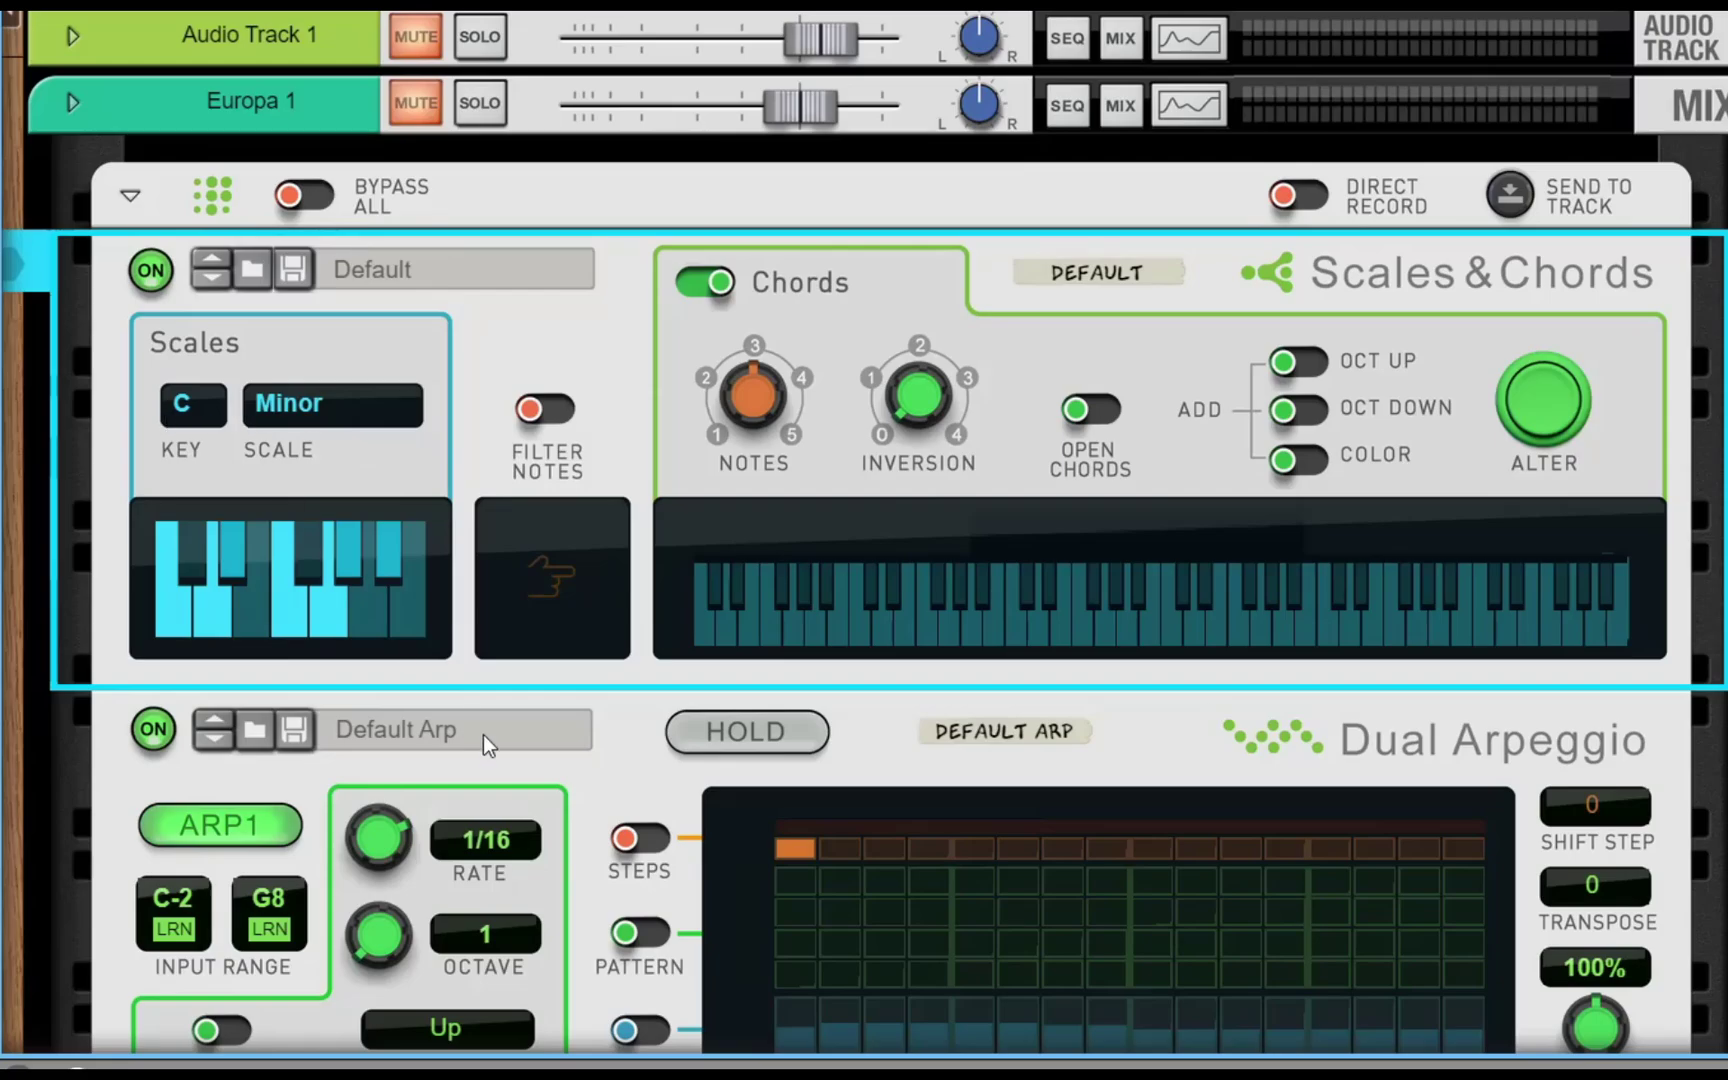
{"action": "left_click", "coordinate": [532, 410]}
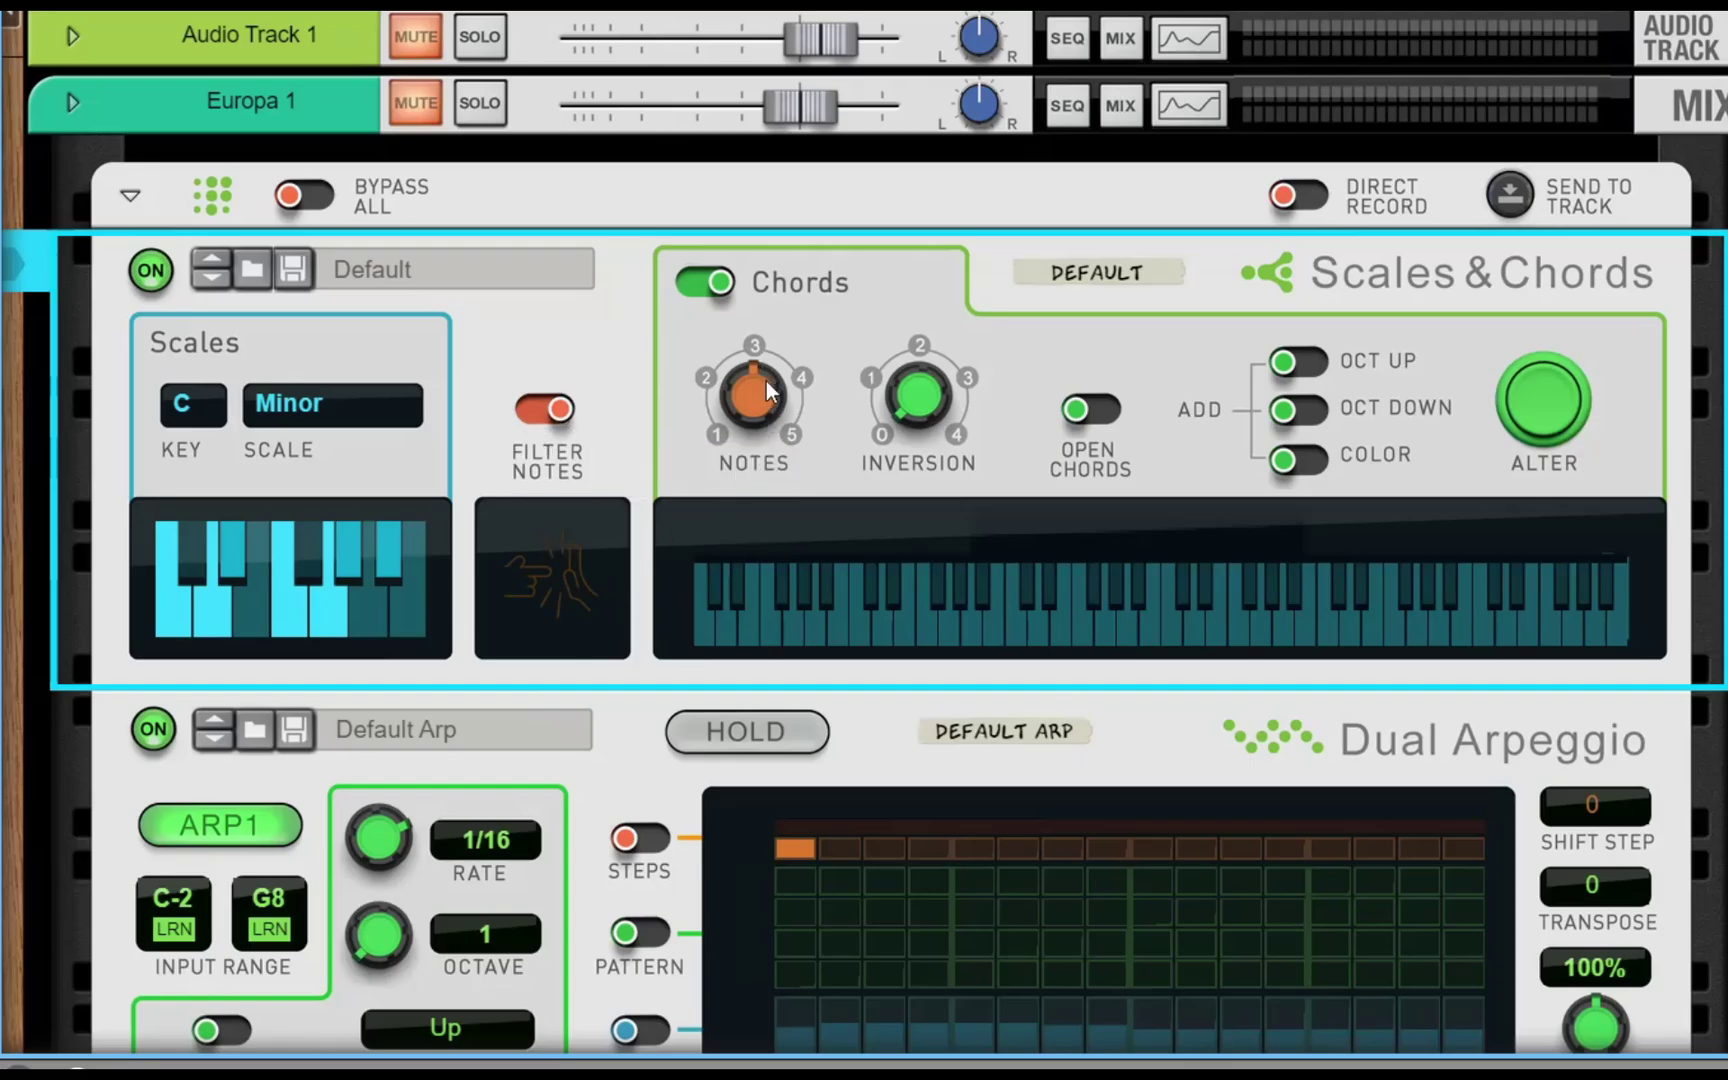
{"action": "left_click_drag", "start_coordinate": [765, 381], "coordinate": [730, 554]}
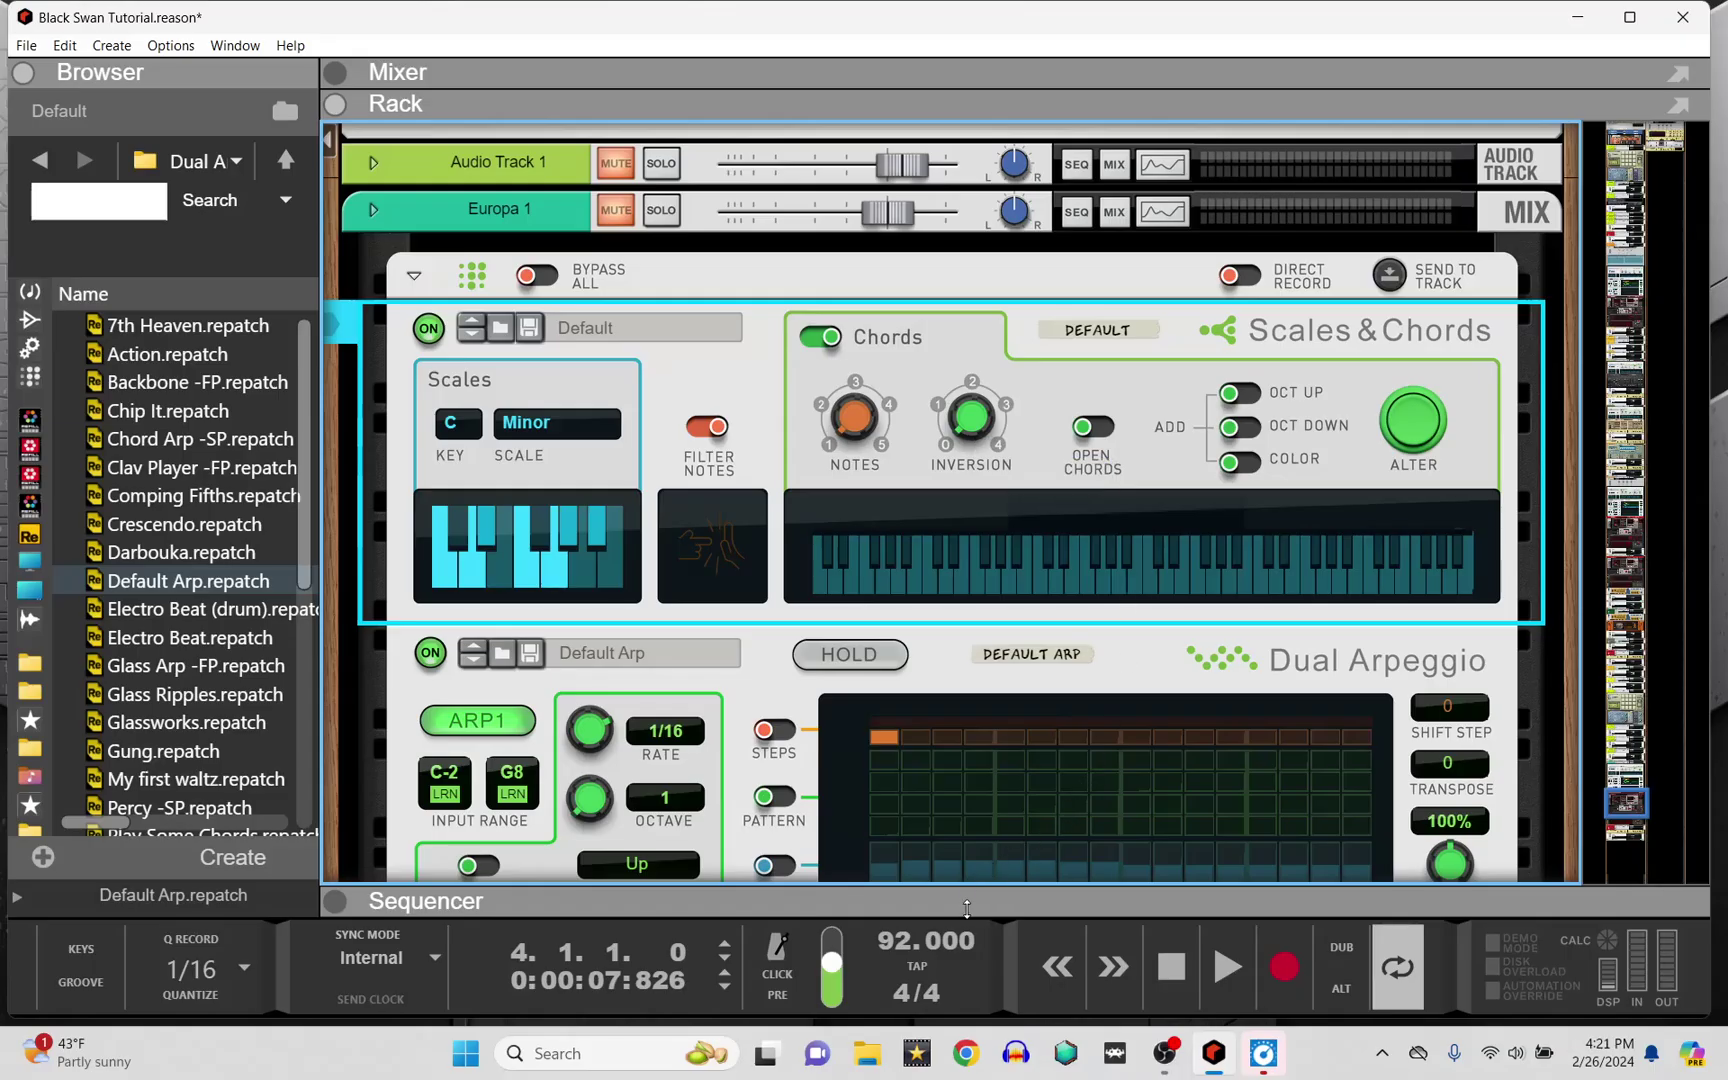
Open the Europa 1 clip in the sequencer with more editing room and examine its notes across bars 3 and 4
{"action": "left_click_drag", "start_coordinate": [966, 908], "coordinate": [966, 135]}
{"action": "double_click", "coordinate": [978, 788]}
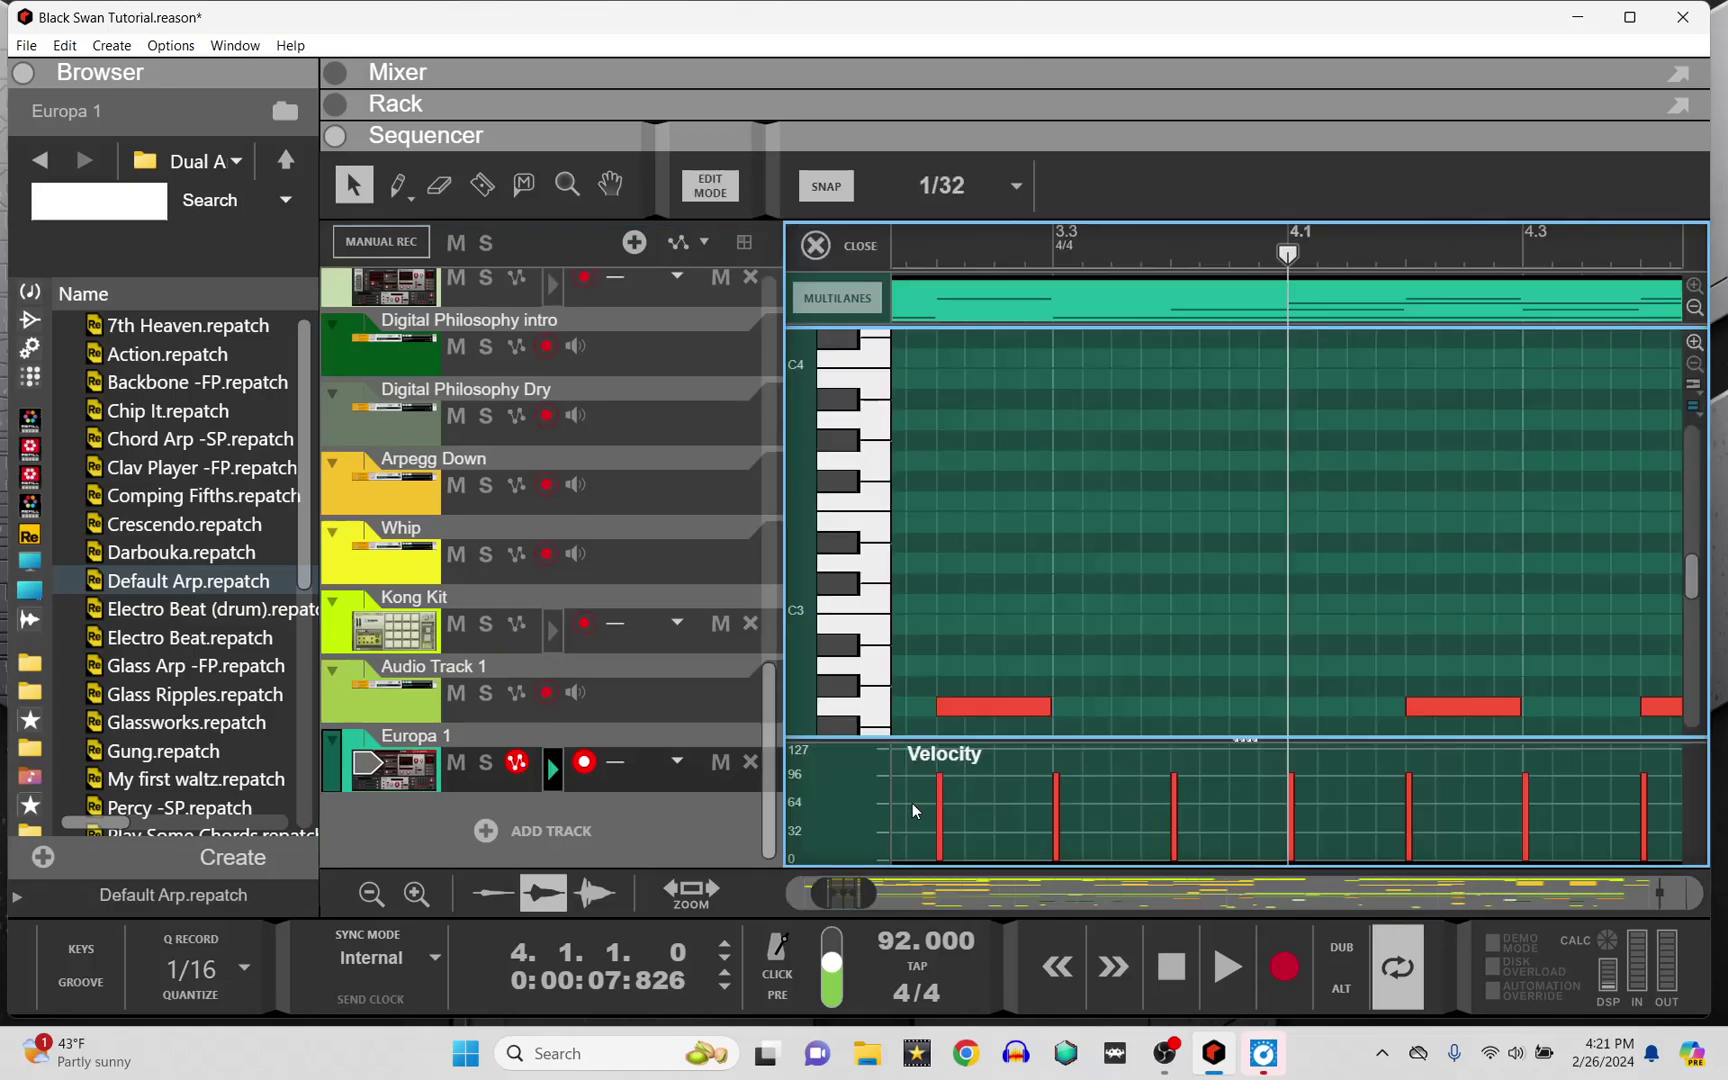
{"action": "left_click_drag", "start_coordinate": [875, 884], "coordinate": [817, 895]}
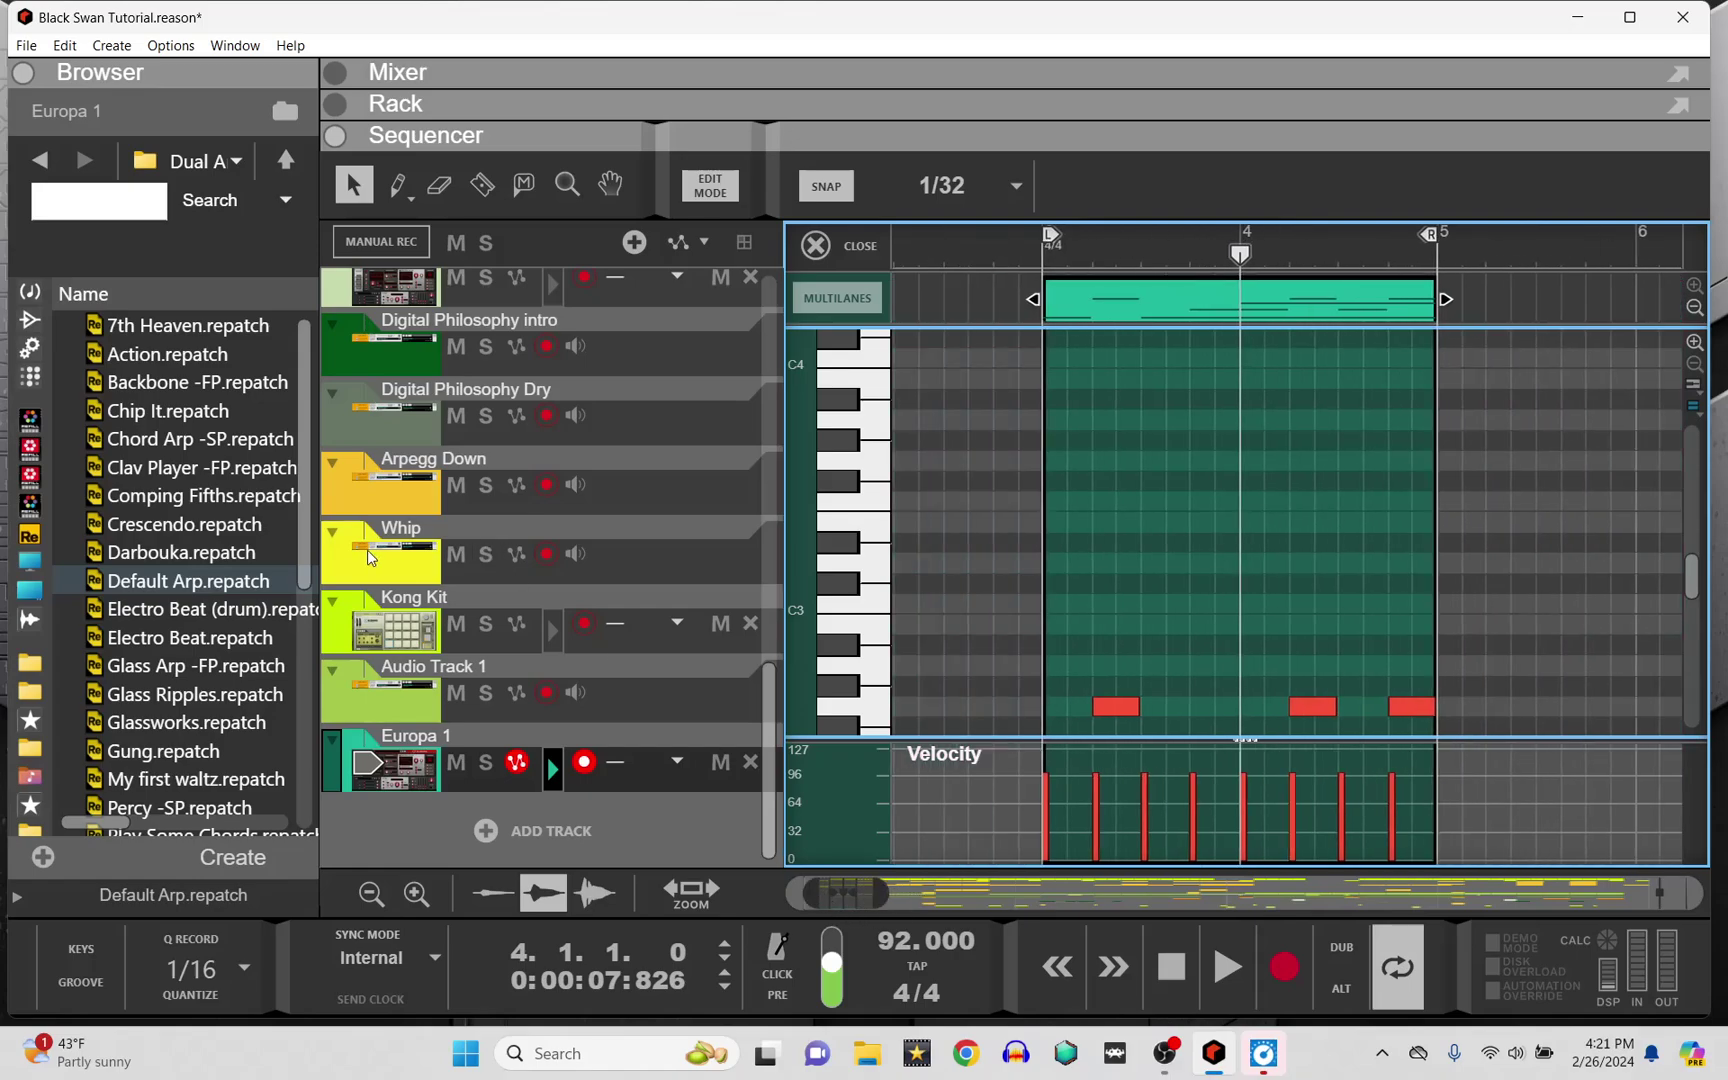
{"action": "left_click_drag", "start_coordinate": [318, 447], "coordinate": [82, 469]}
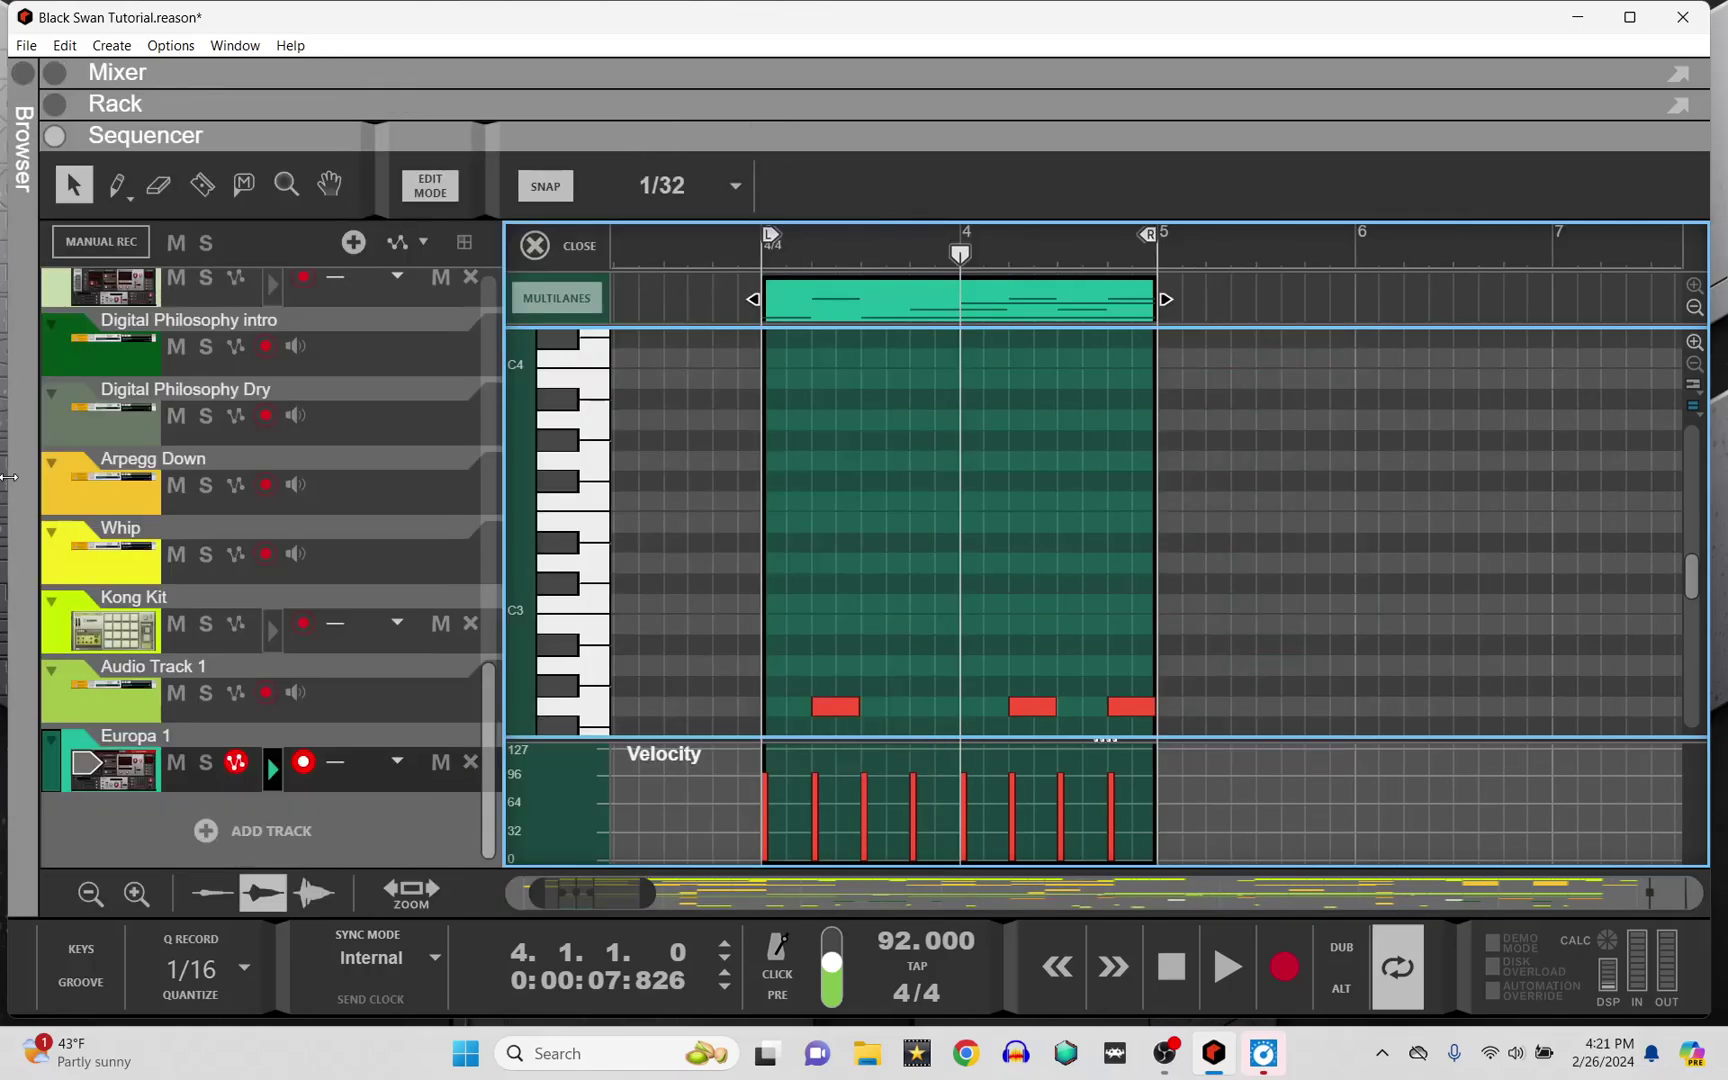
{"action": "scroll", "coordinate": [755, 485], "scroll_direction": "down", "scroll_amount": 2}
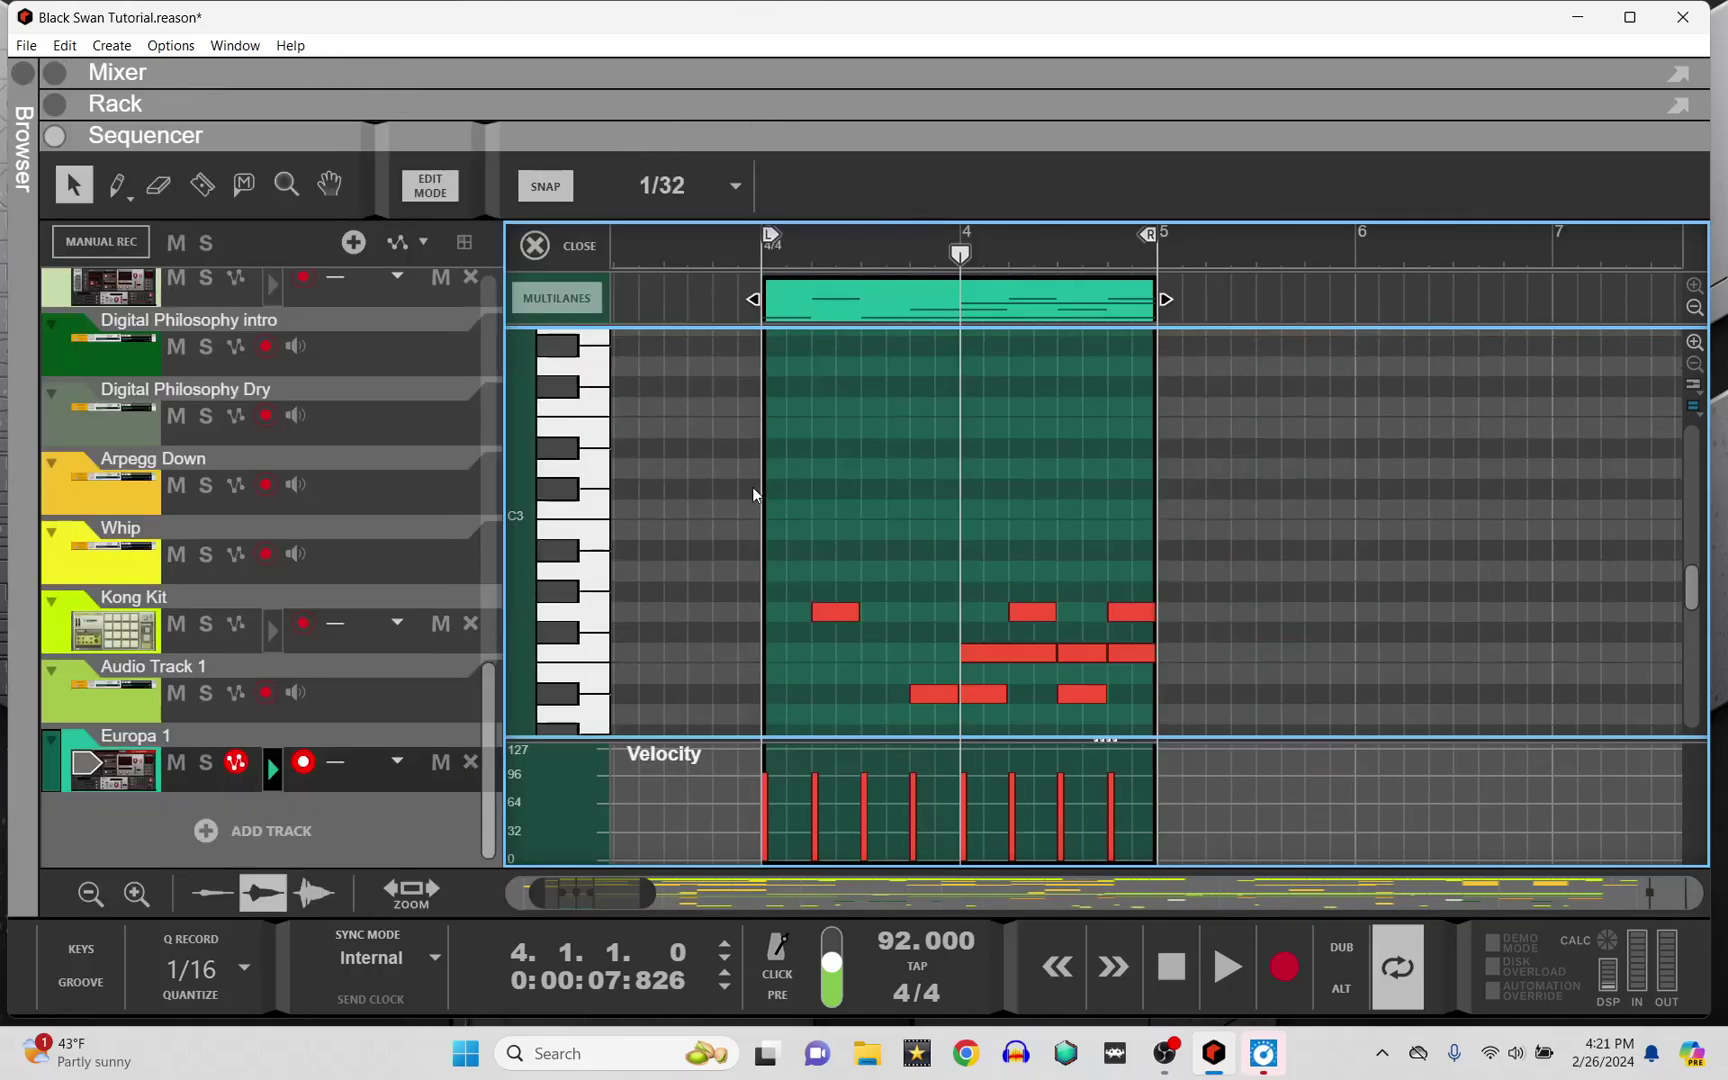
{"action": "scroll", "coordinate": [754, 494], "scroll_direction": "down", "scroll_amount": 2}
{"action": "left_click_drag", "start_coordinate": [652, 891], "coordinate": [556, 905]}
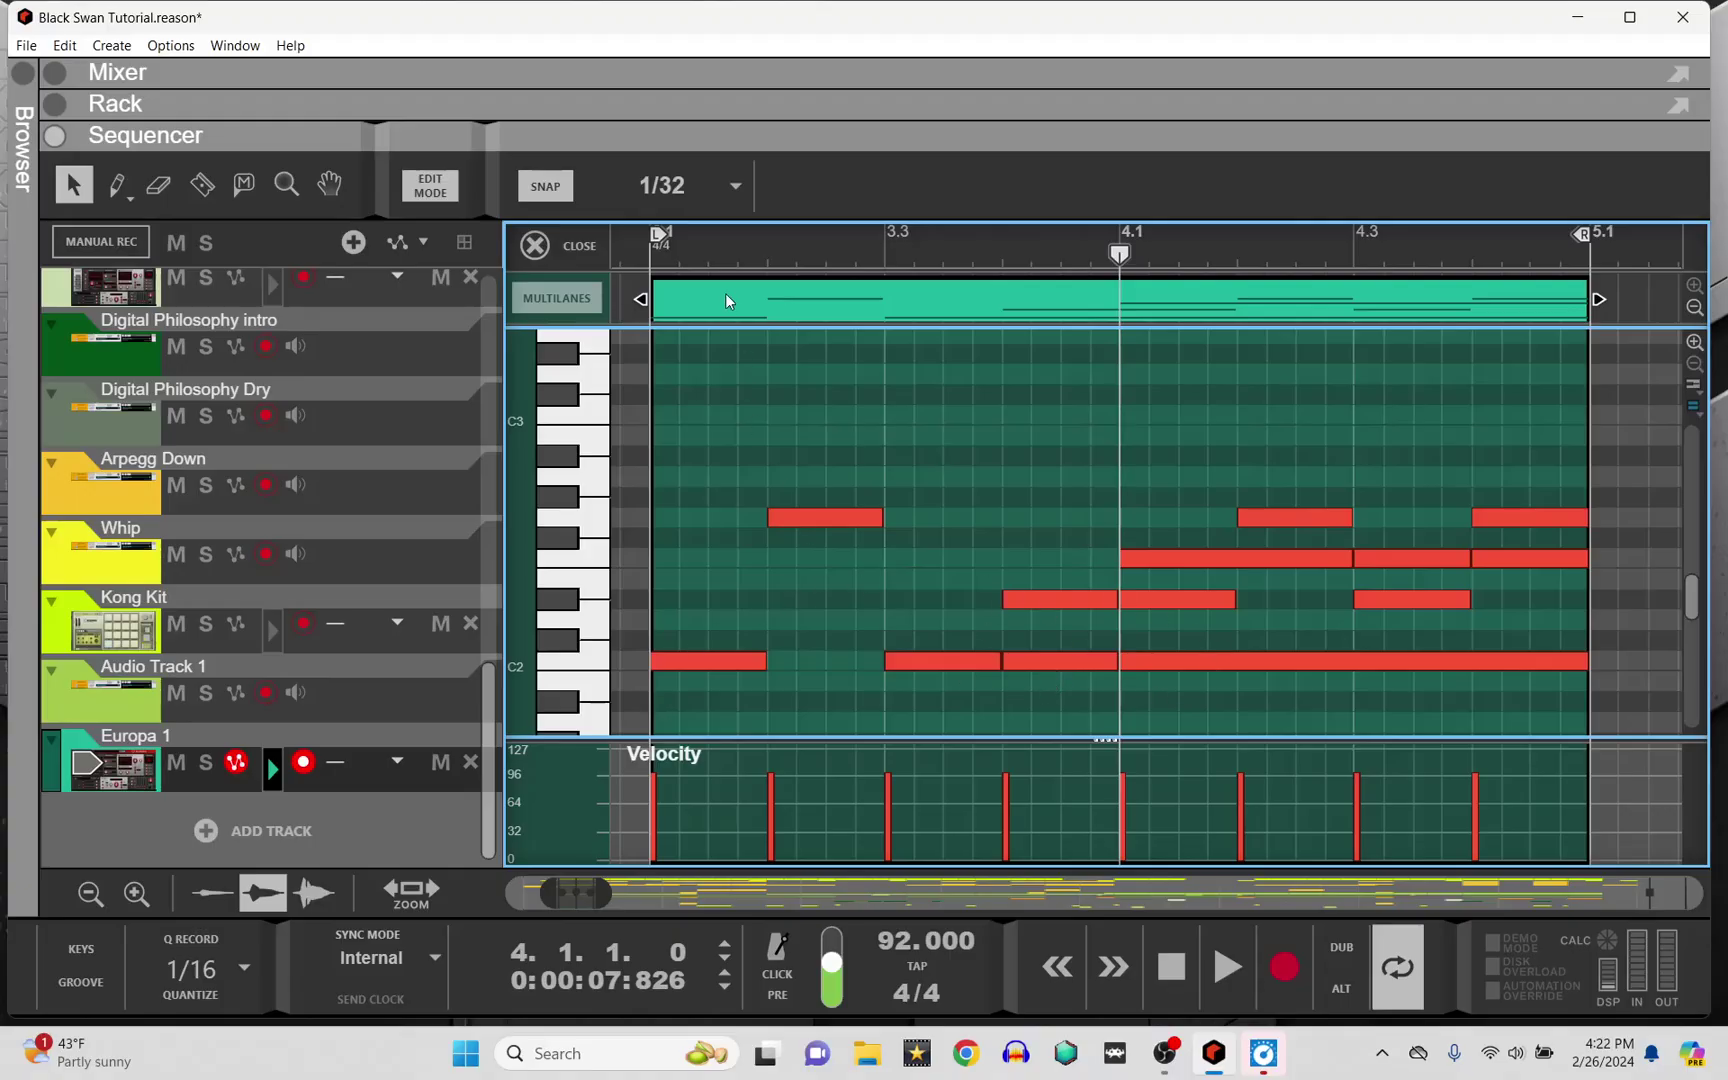
Solo the Europa 1 channel in the mixer
{"action": "left_click_drag", "start_coordinate": [734, 148], "coordinate": [697, 1007]}
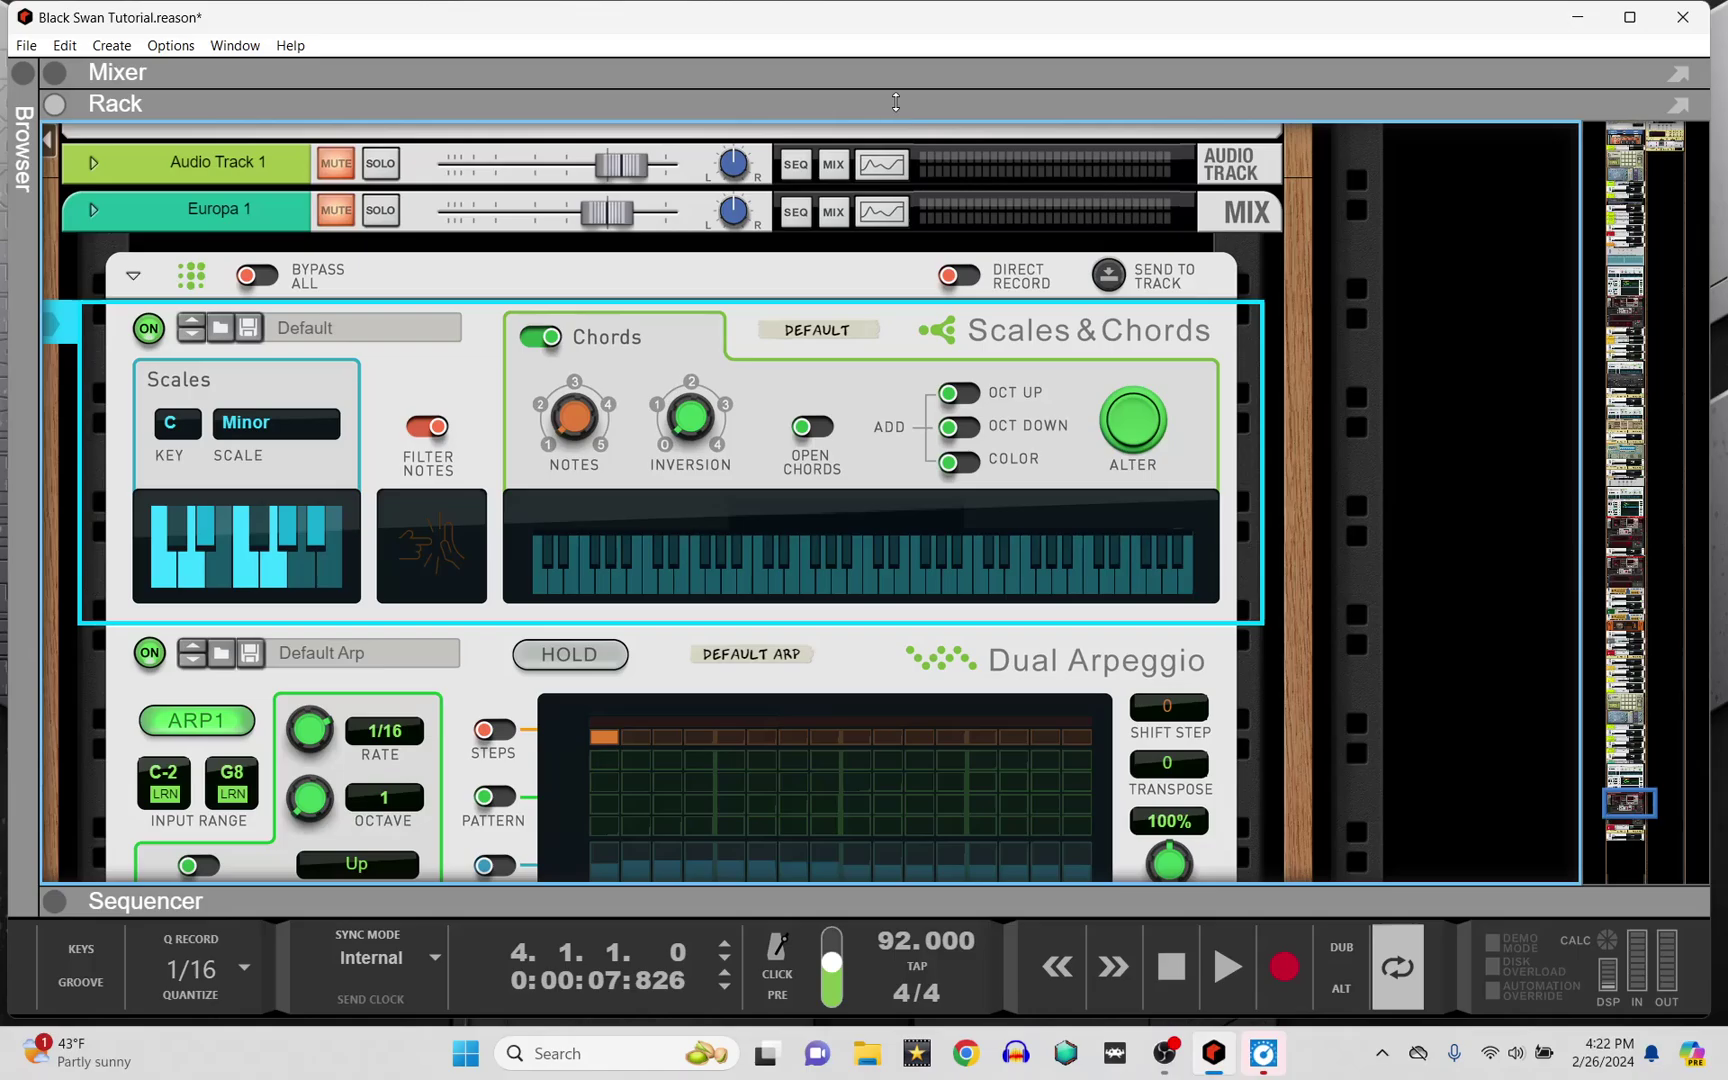
{"action": "left_click_drag", "start_coordinate": [895, 101], "coordinate": [937, 1073]}
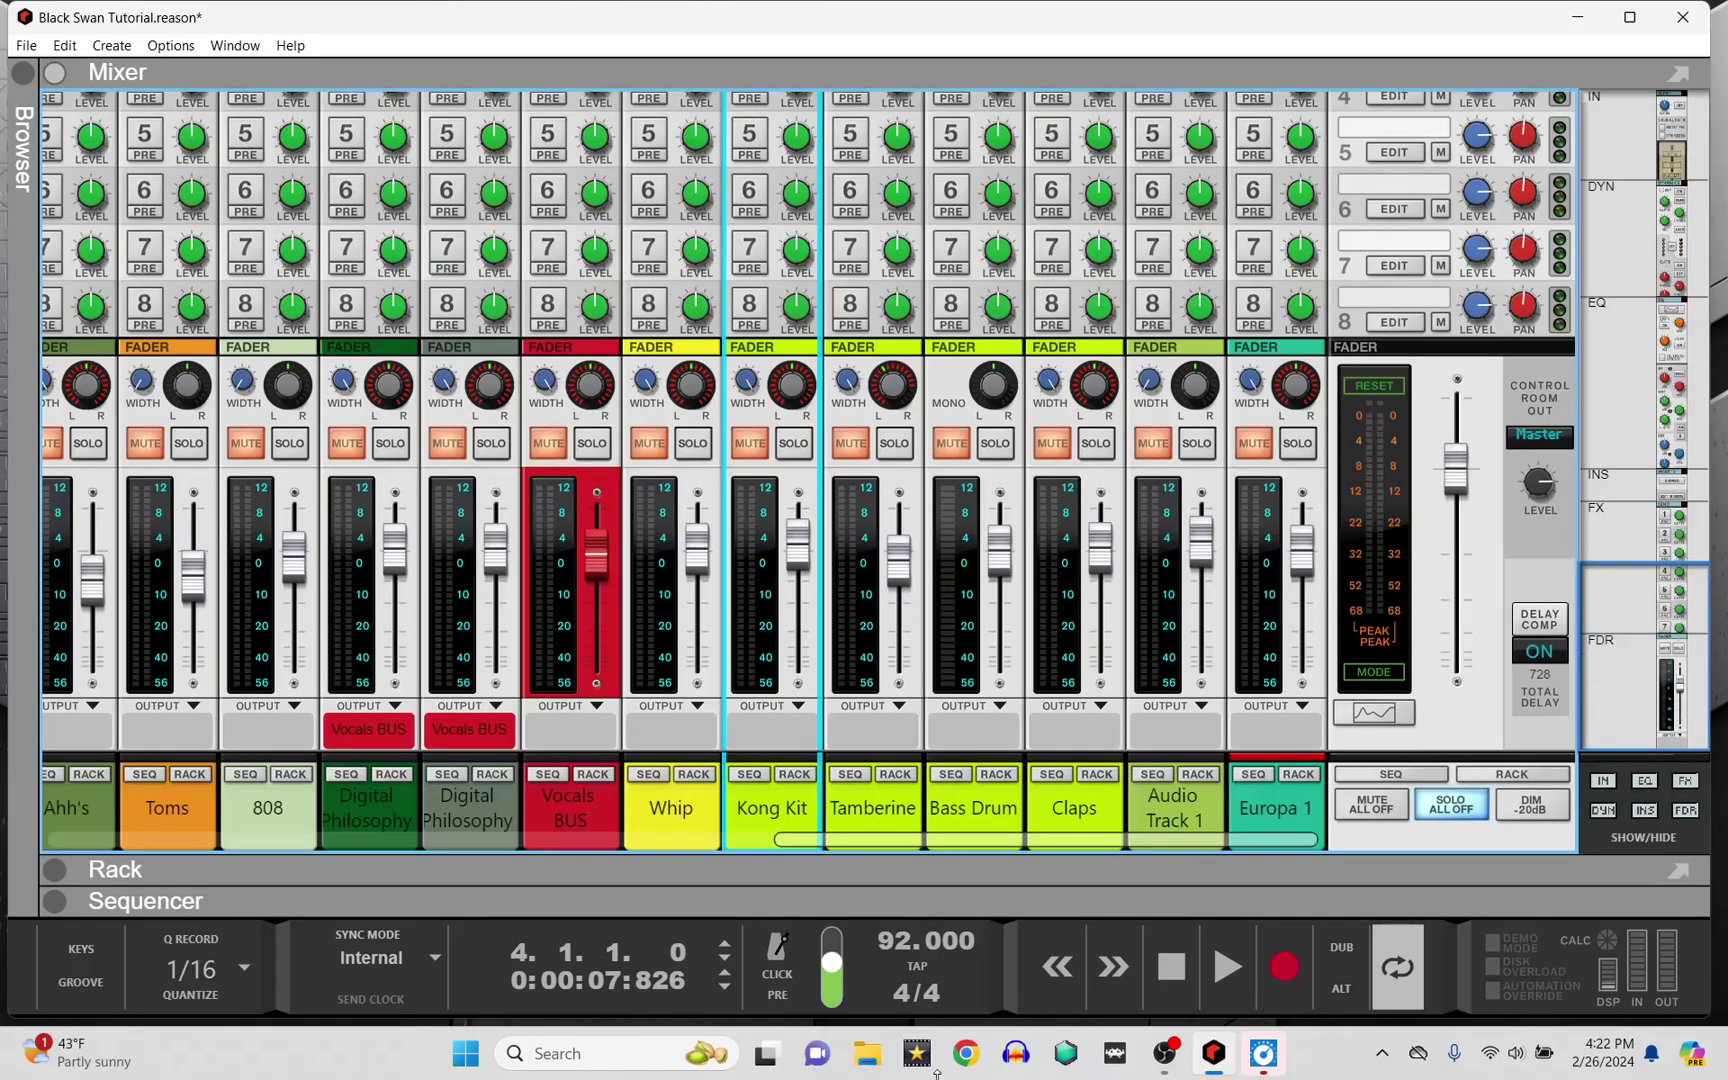
{"action": "left_click", "coordinate": [1298, 443]}
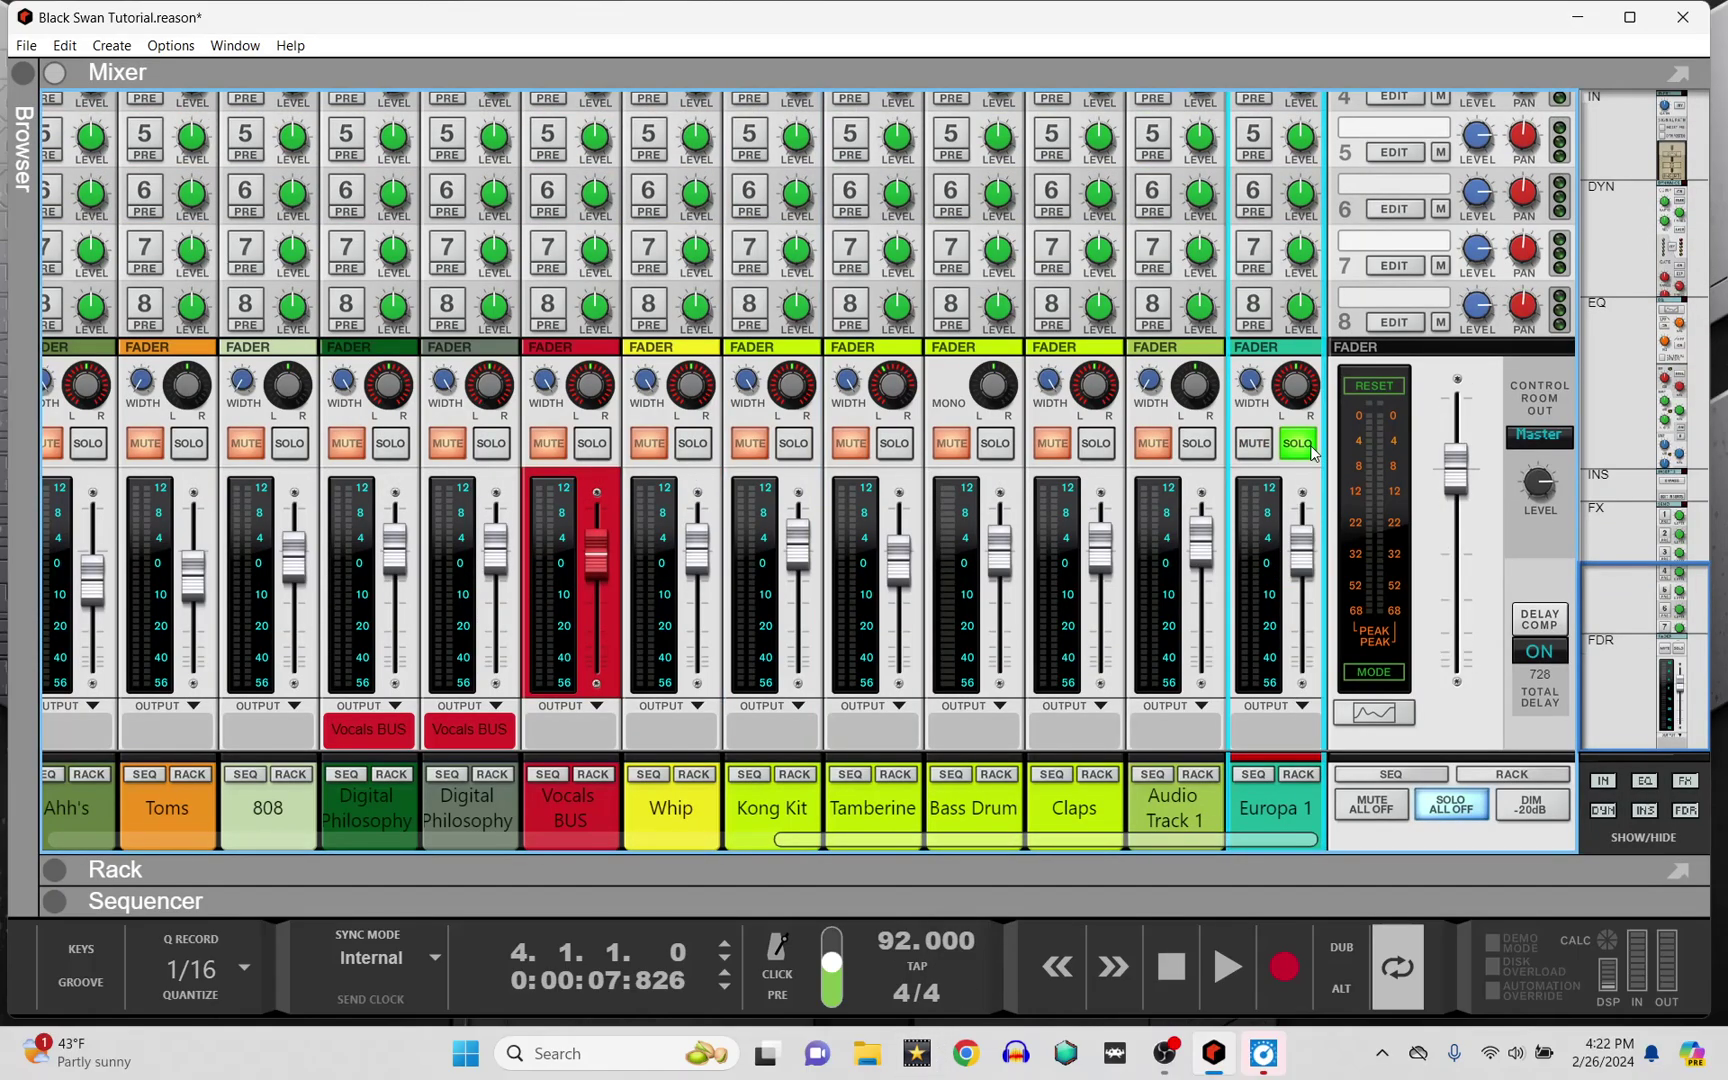
Return to the rack and turn off Arp 2 on the Dual Arpeggio
{"action": "left_click_drag", "start_coordinate": [1170, 838], "coordinate": [1255, 875]}
{"action": "left_click_drag", "start_coordinate": [1133, 880], "coordinate": [1131, 95]}
{"action": "scroll", "coordinate": [448, 751], "scroll_direction": "down", "scroll_amount": 6}
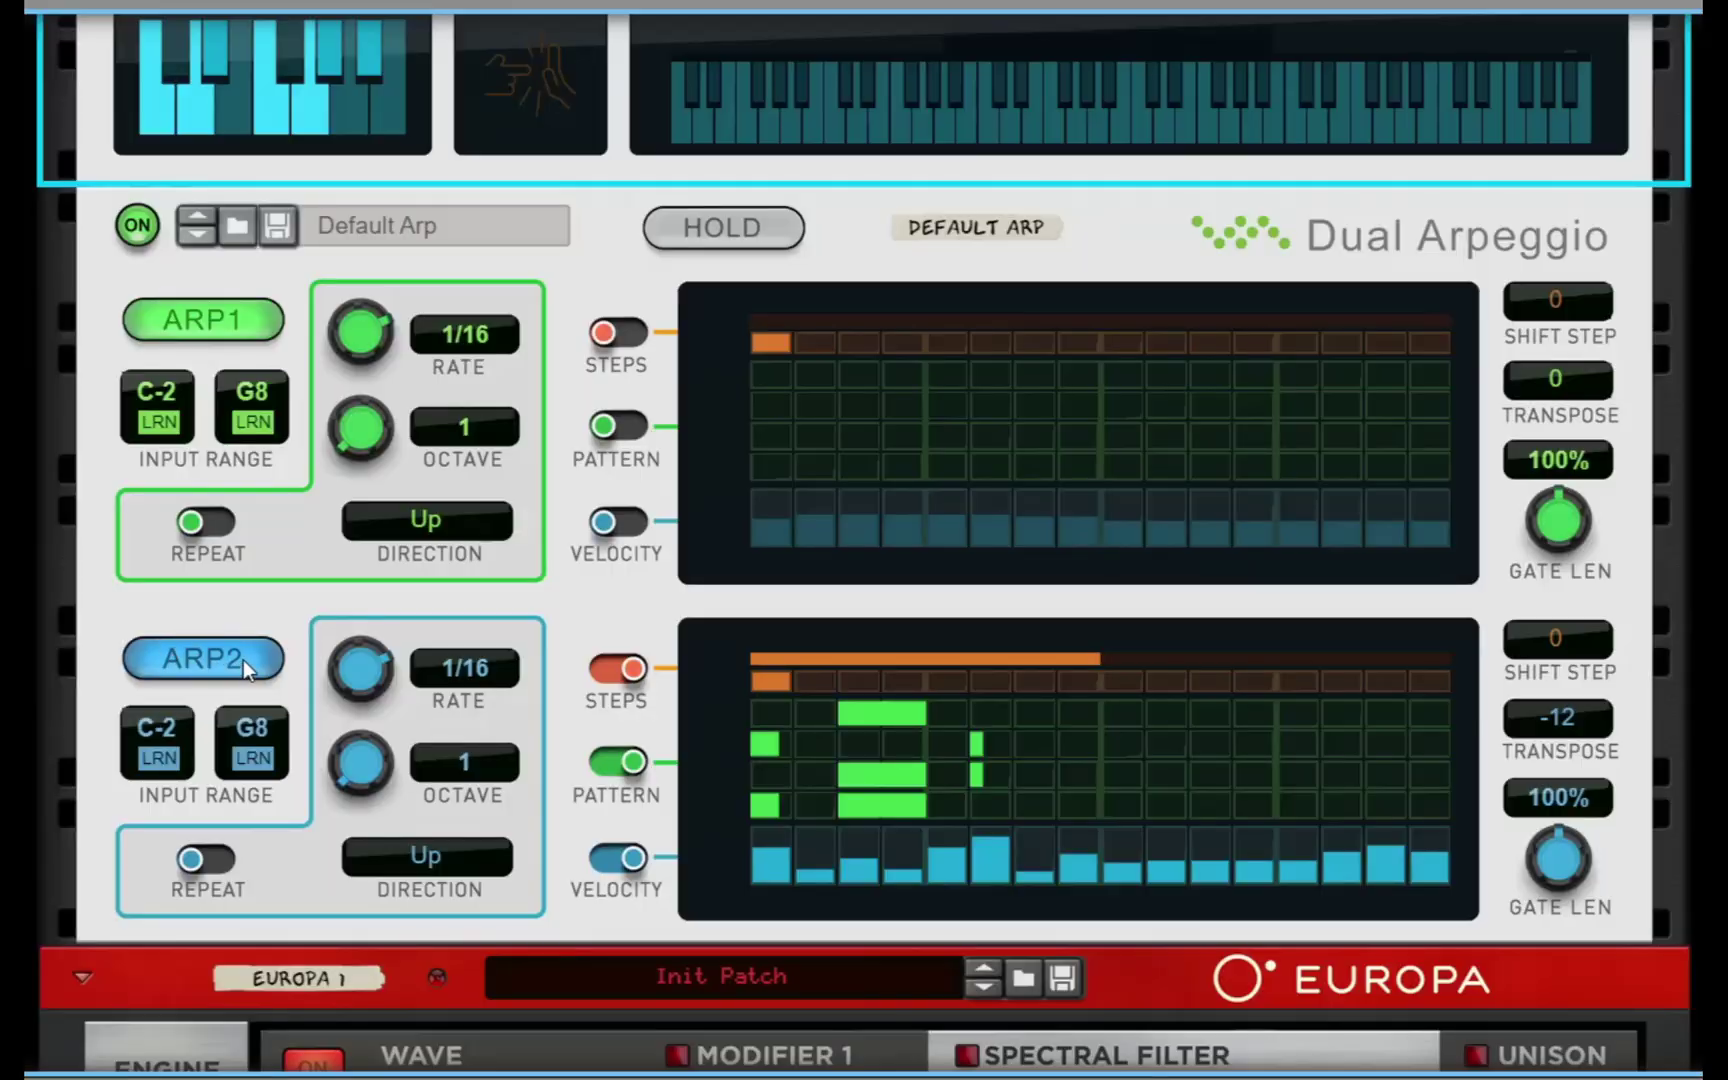
{"action": "left_click", "coordinate": [243, 660]}
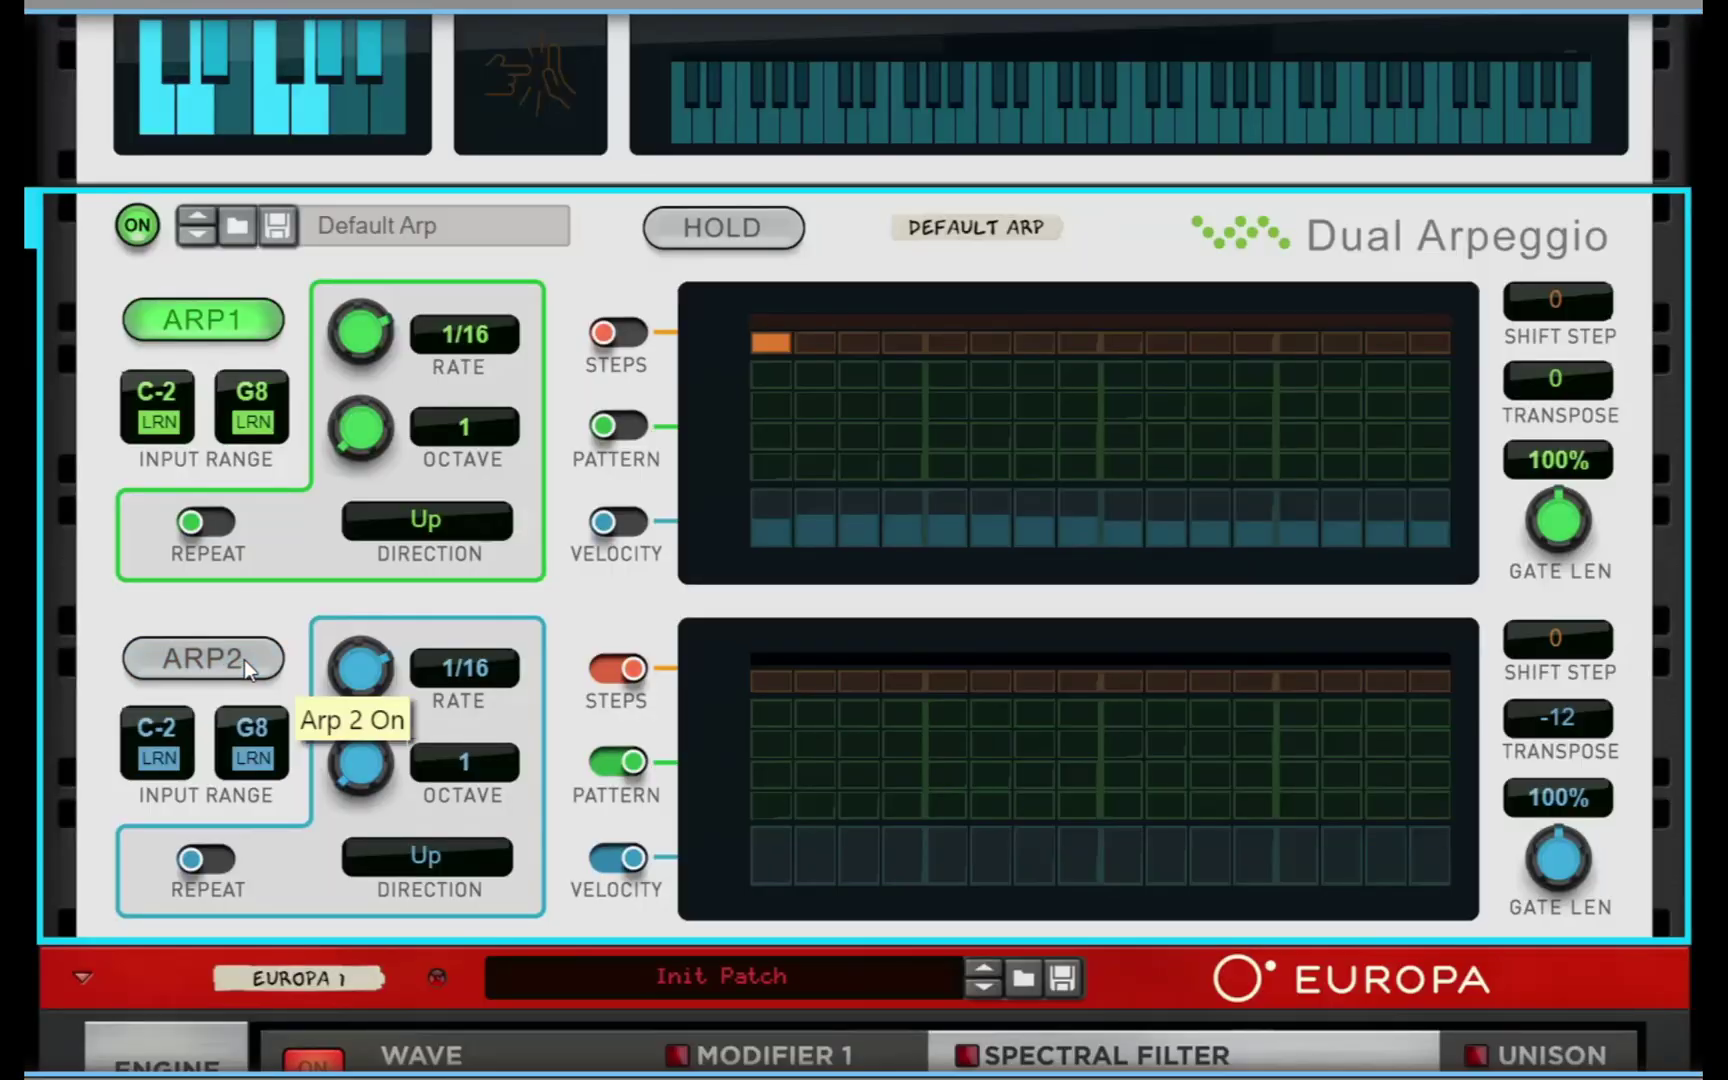
Configure Arp 1 with an octave range of 3, steps enabled and the Up+Down direction
{"action": "left_click_drag", "start_coordinate": [400, 440], "coordinate": [393, 331]}
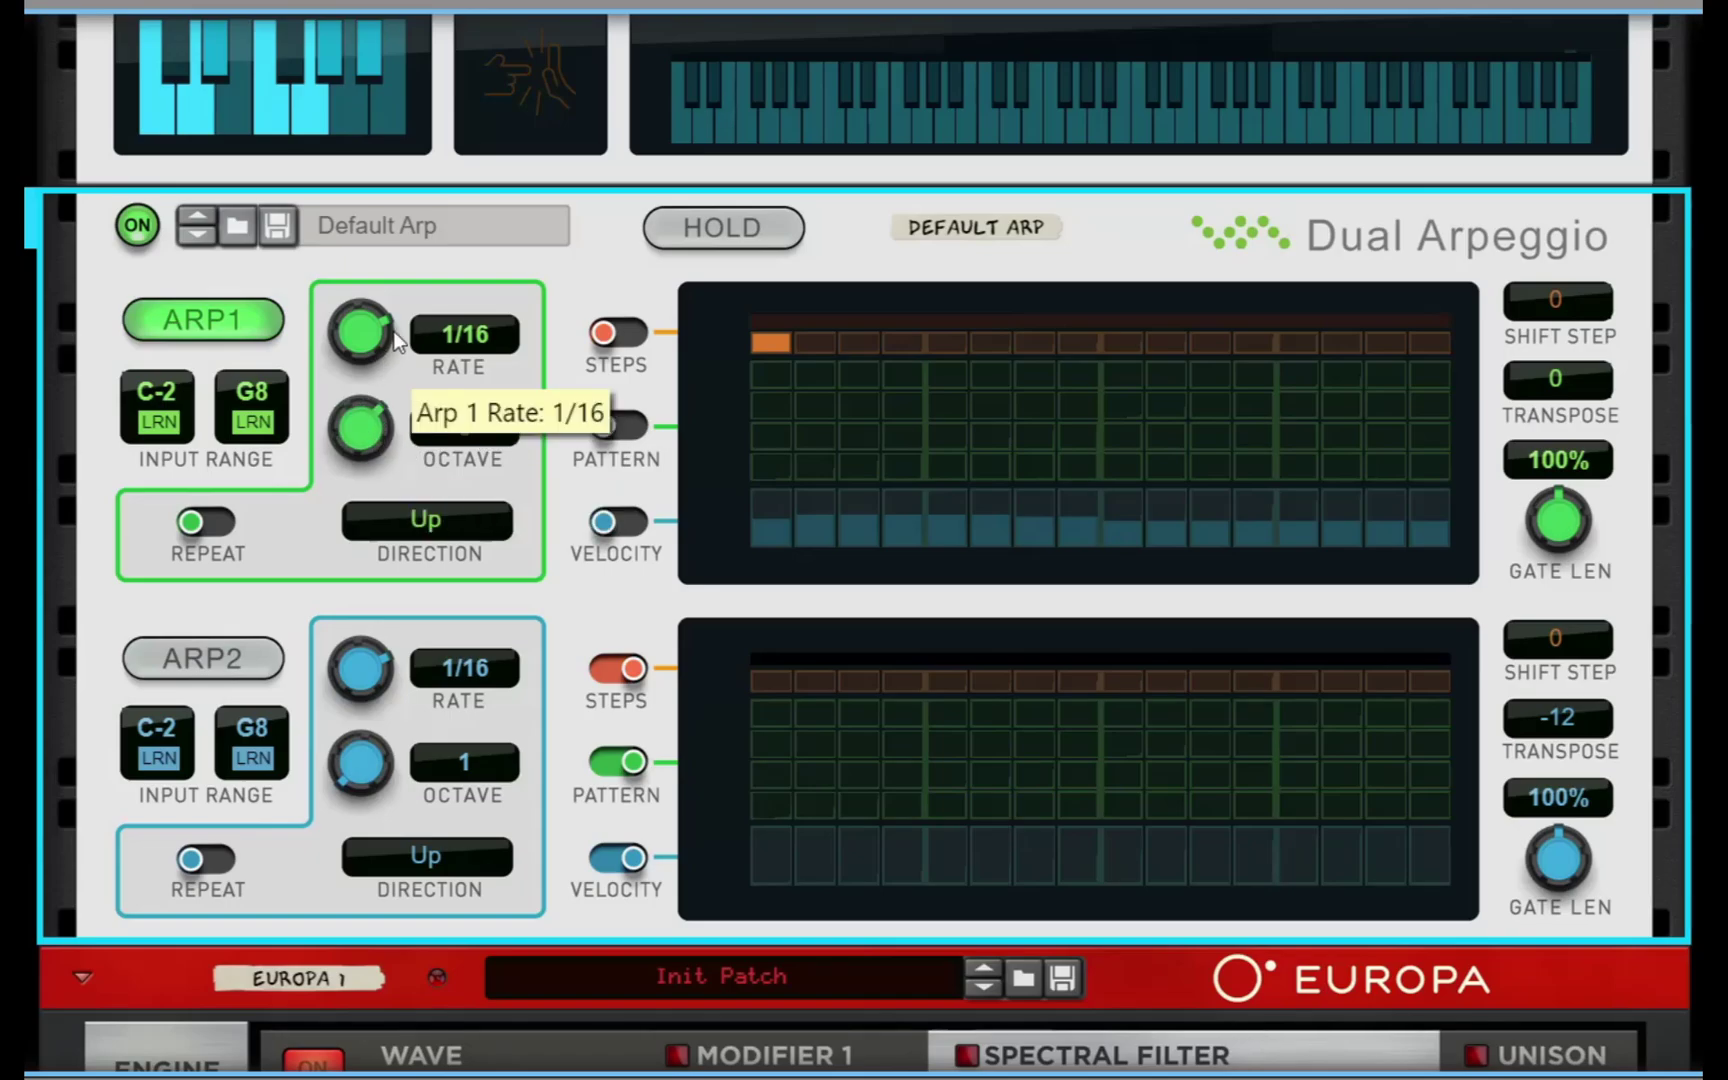
{"action": "left_click", "coordinate": [622, 334]}
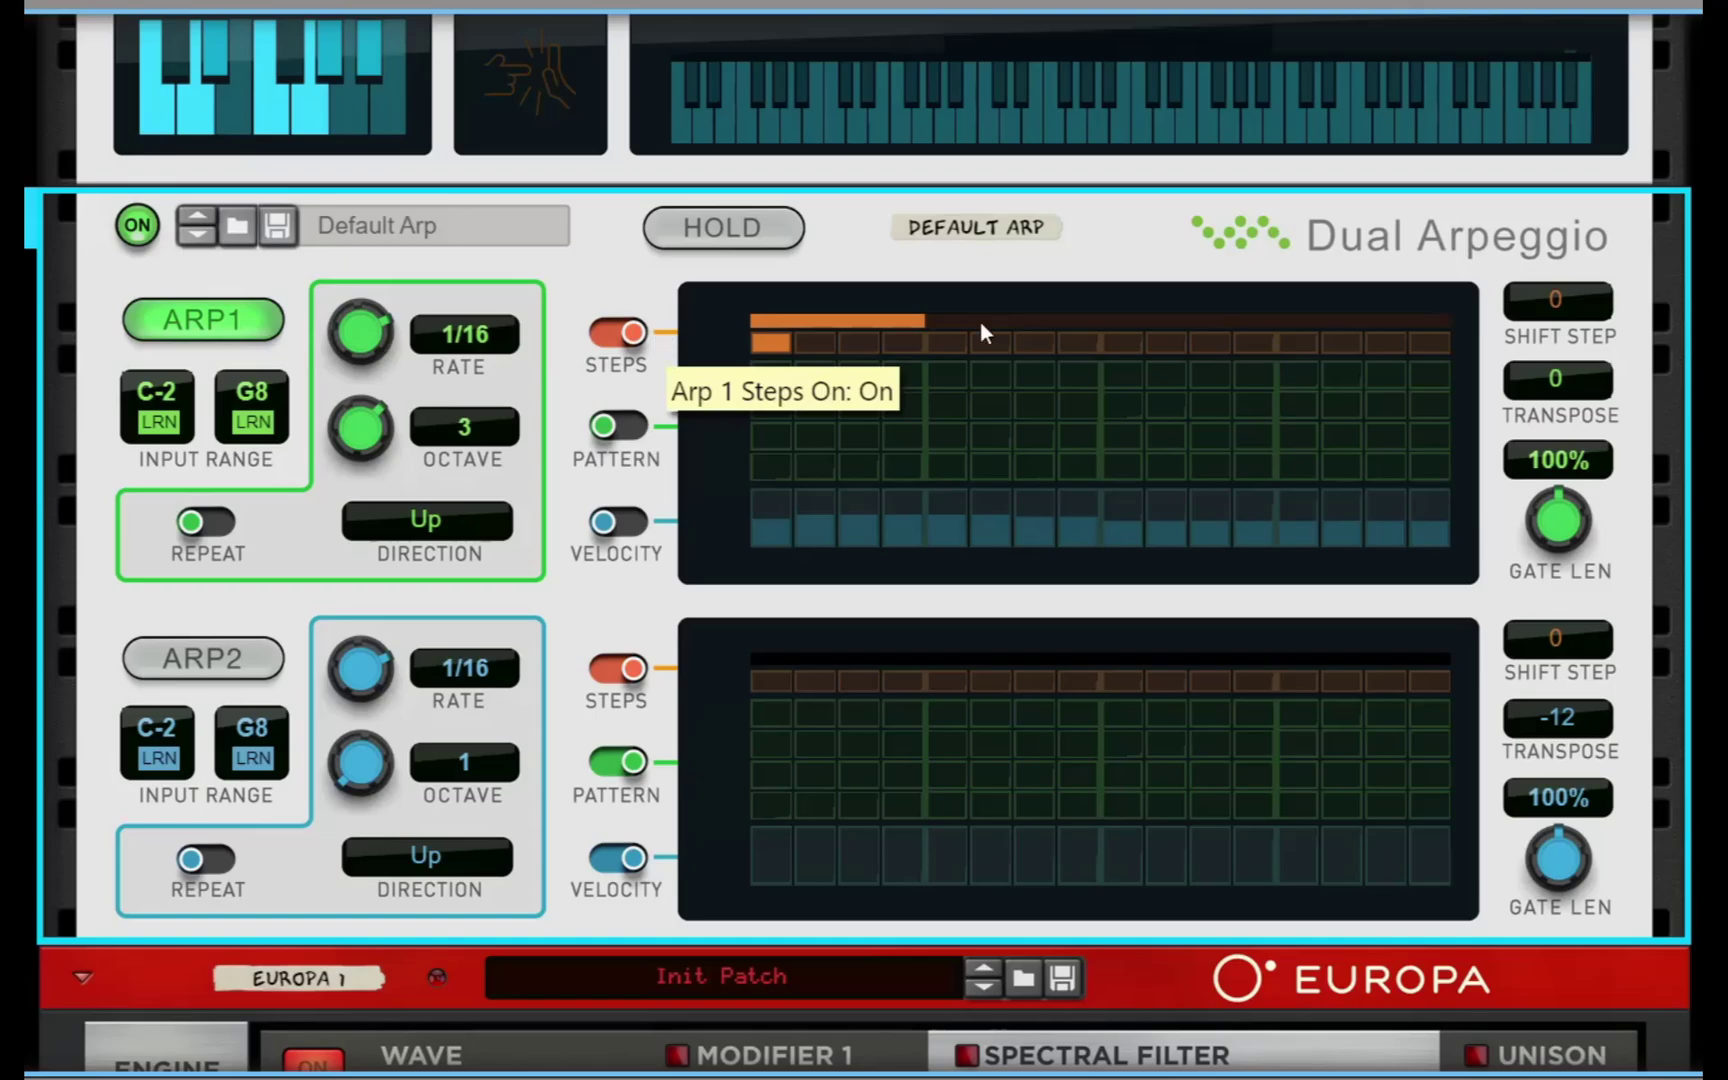
{"action": "mouse_move", "coordinate": [913, 321]}
{"action": "left_mouse_down"}
{"action": "mouse_move", "coordinate": [1232, 334]}
{"action": "mouse_move", "coordinate": [914, 335]}
{"action": "left_mouse_up"}
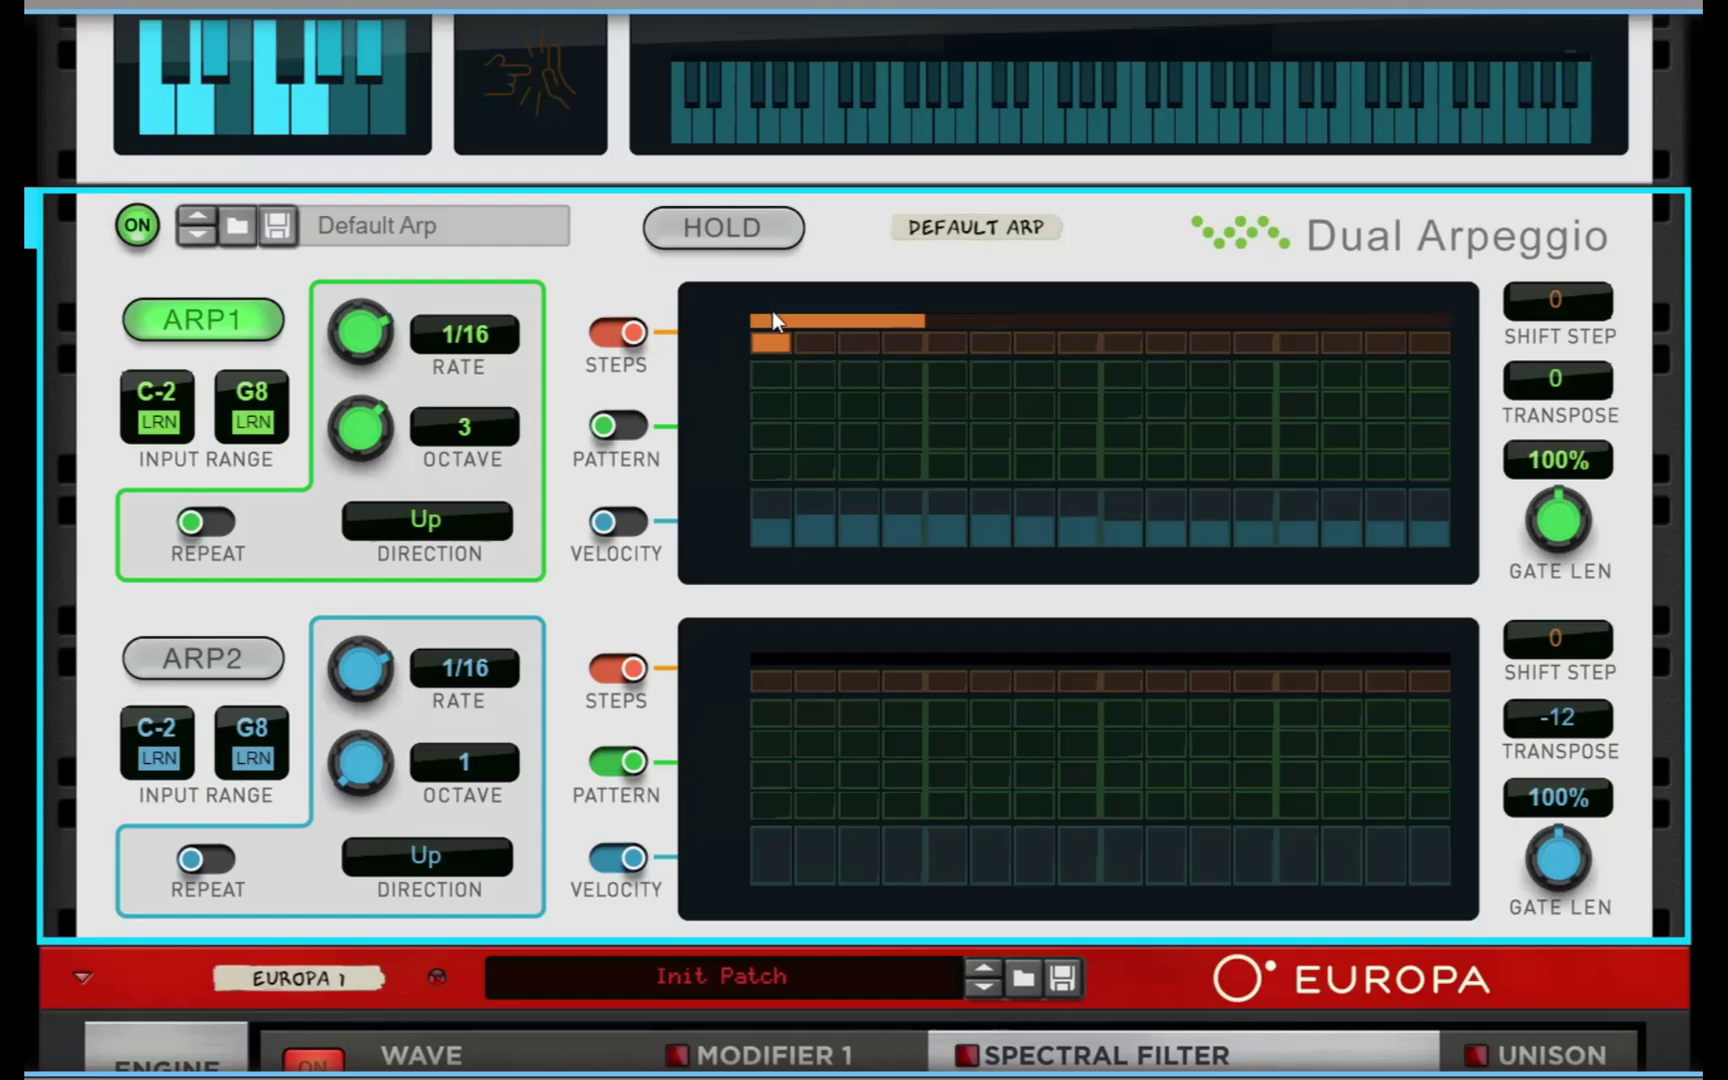
{"action": "left_click", "coordinate": [452, 522]}
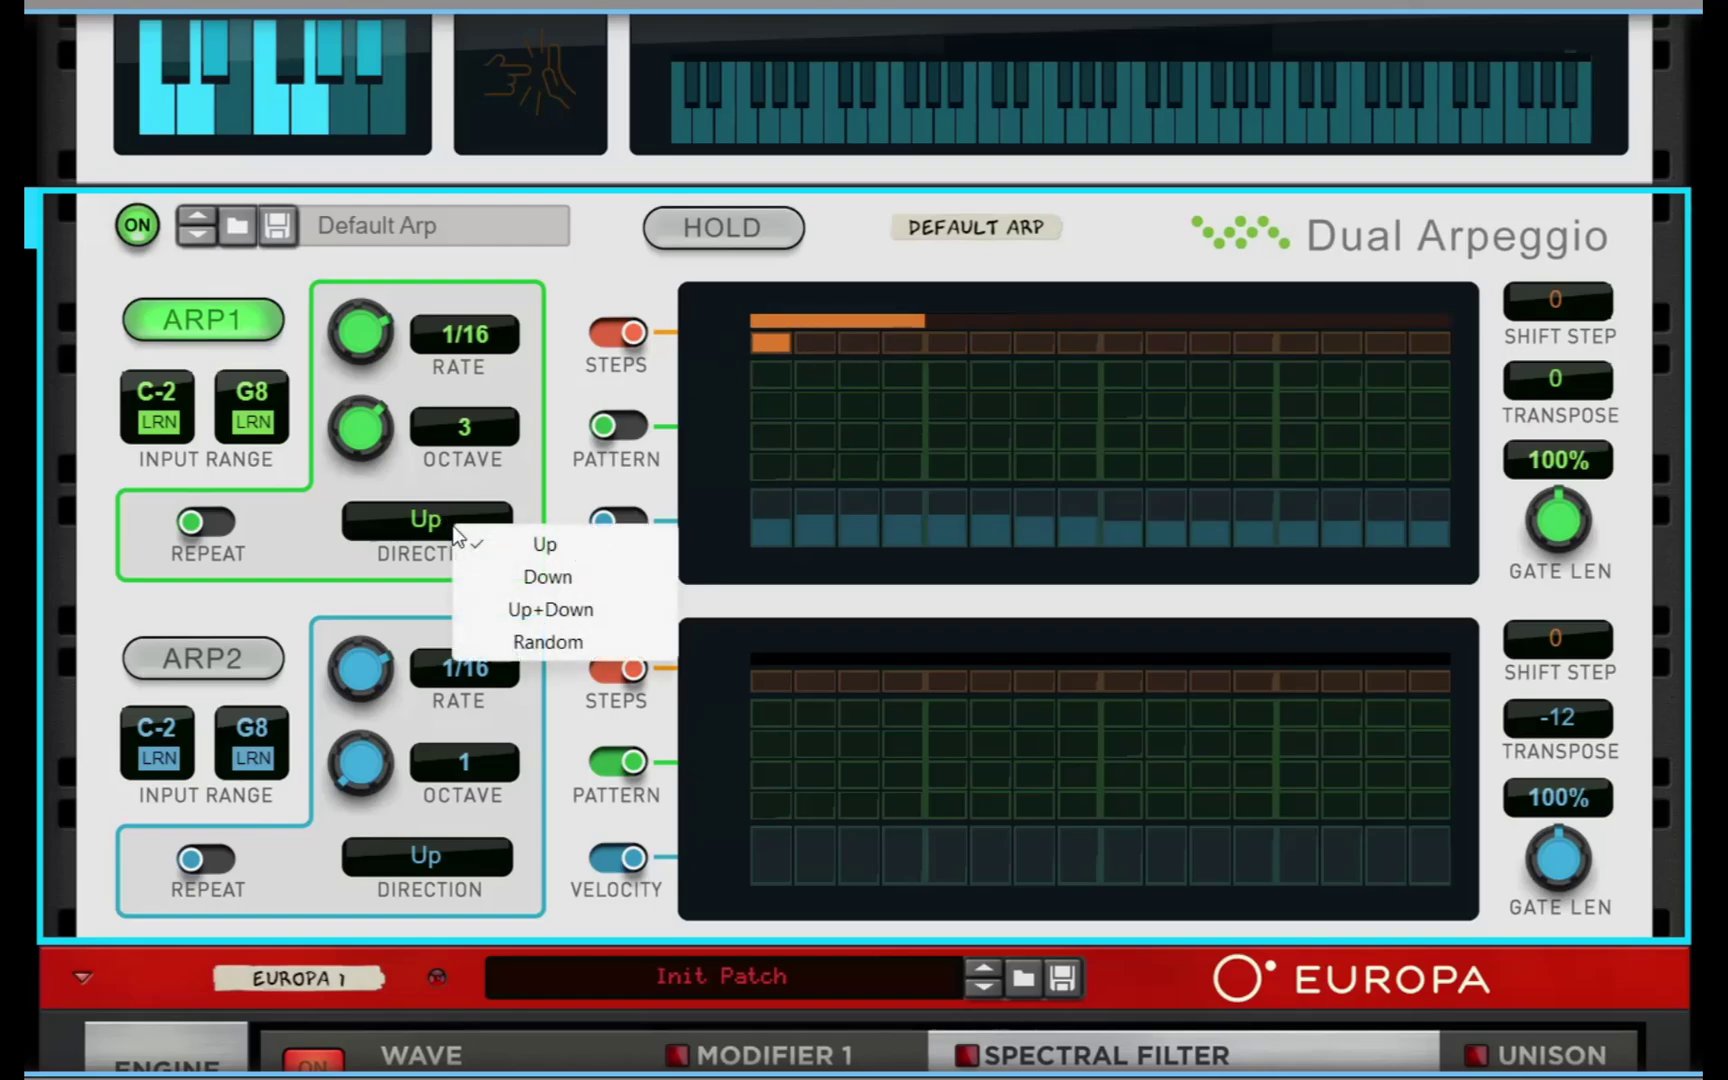
{"action": "left_click", "coordinate": [552, 610]}
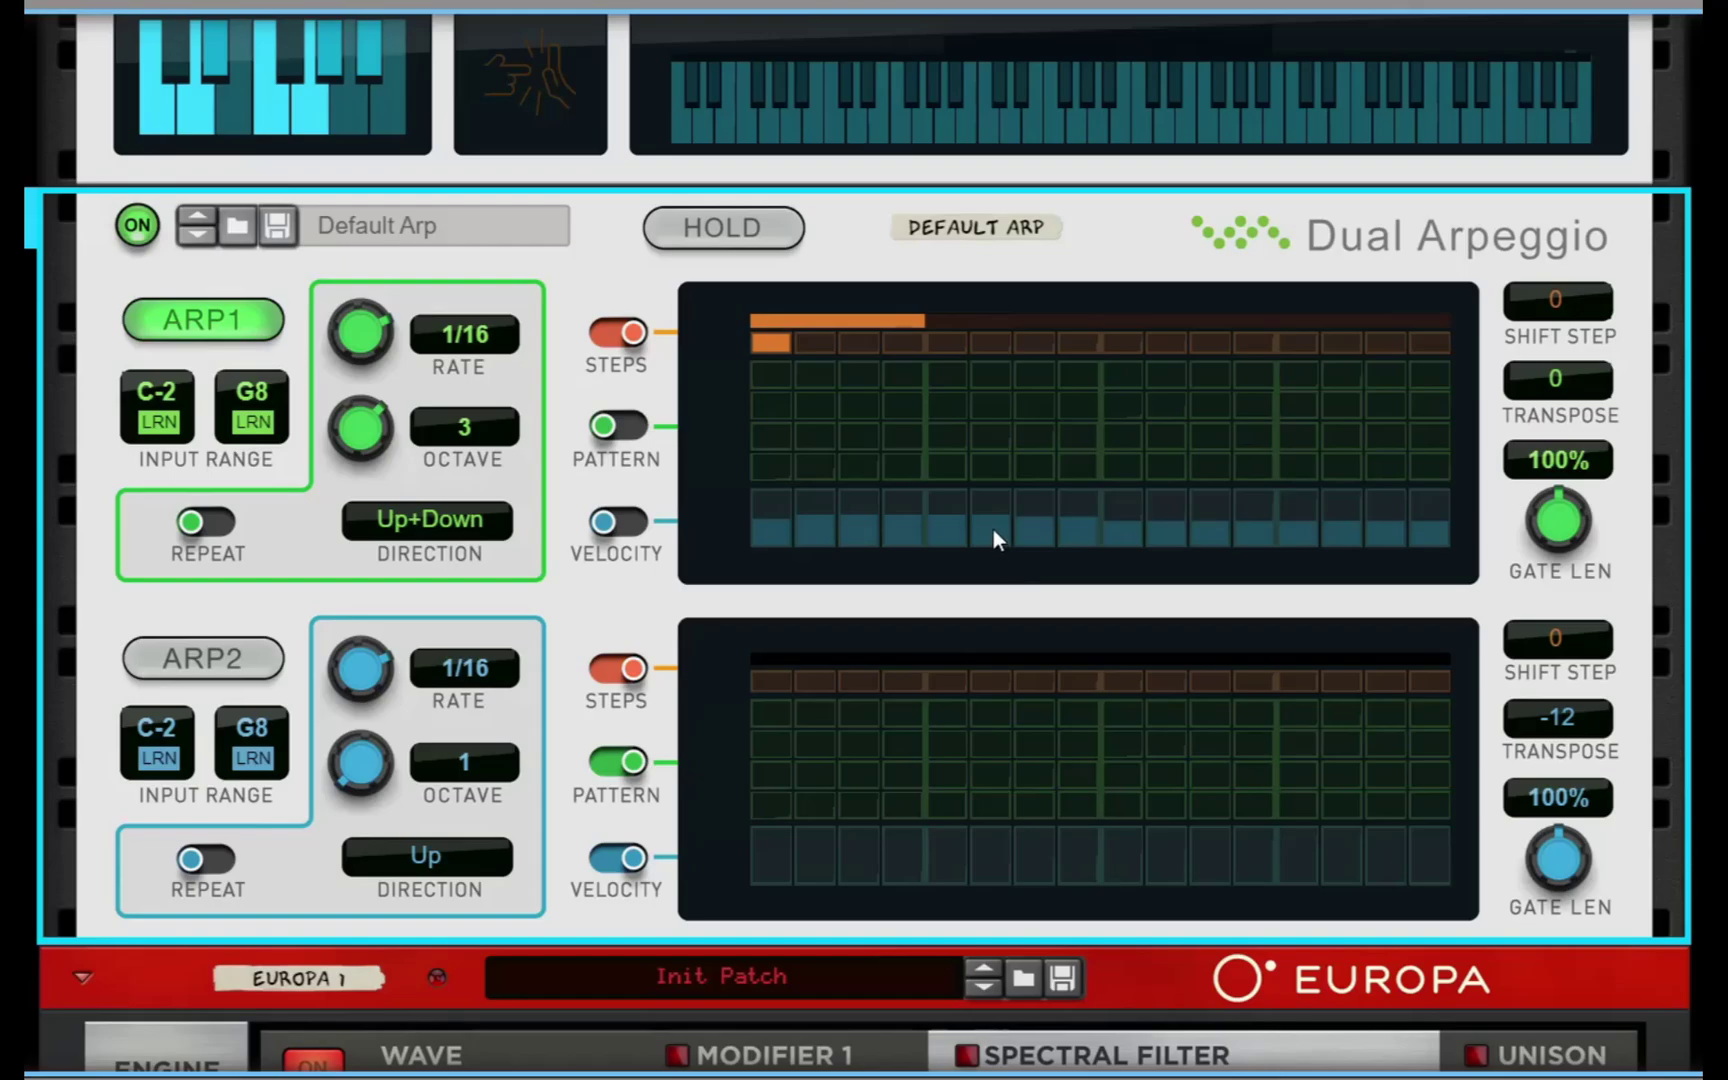
Look through Europa's three engines, and give engine I a Square-Ramp wave with its shape turned fully up to the ramp
{"action": "scroll", "coordinate": [990, 530], "scroll_direction": "down", "scroll_amount": 10}
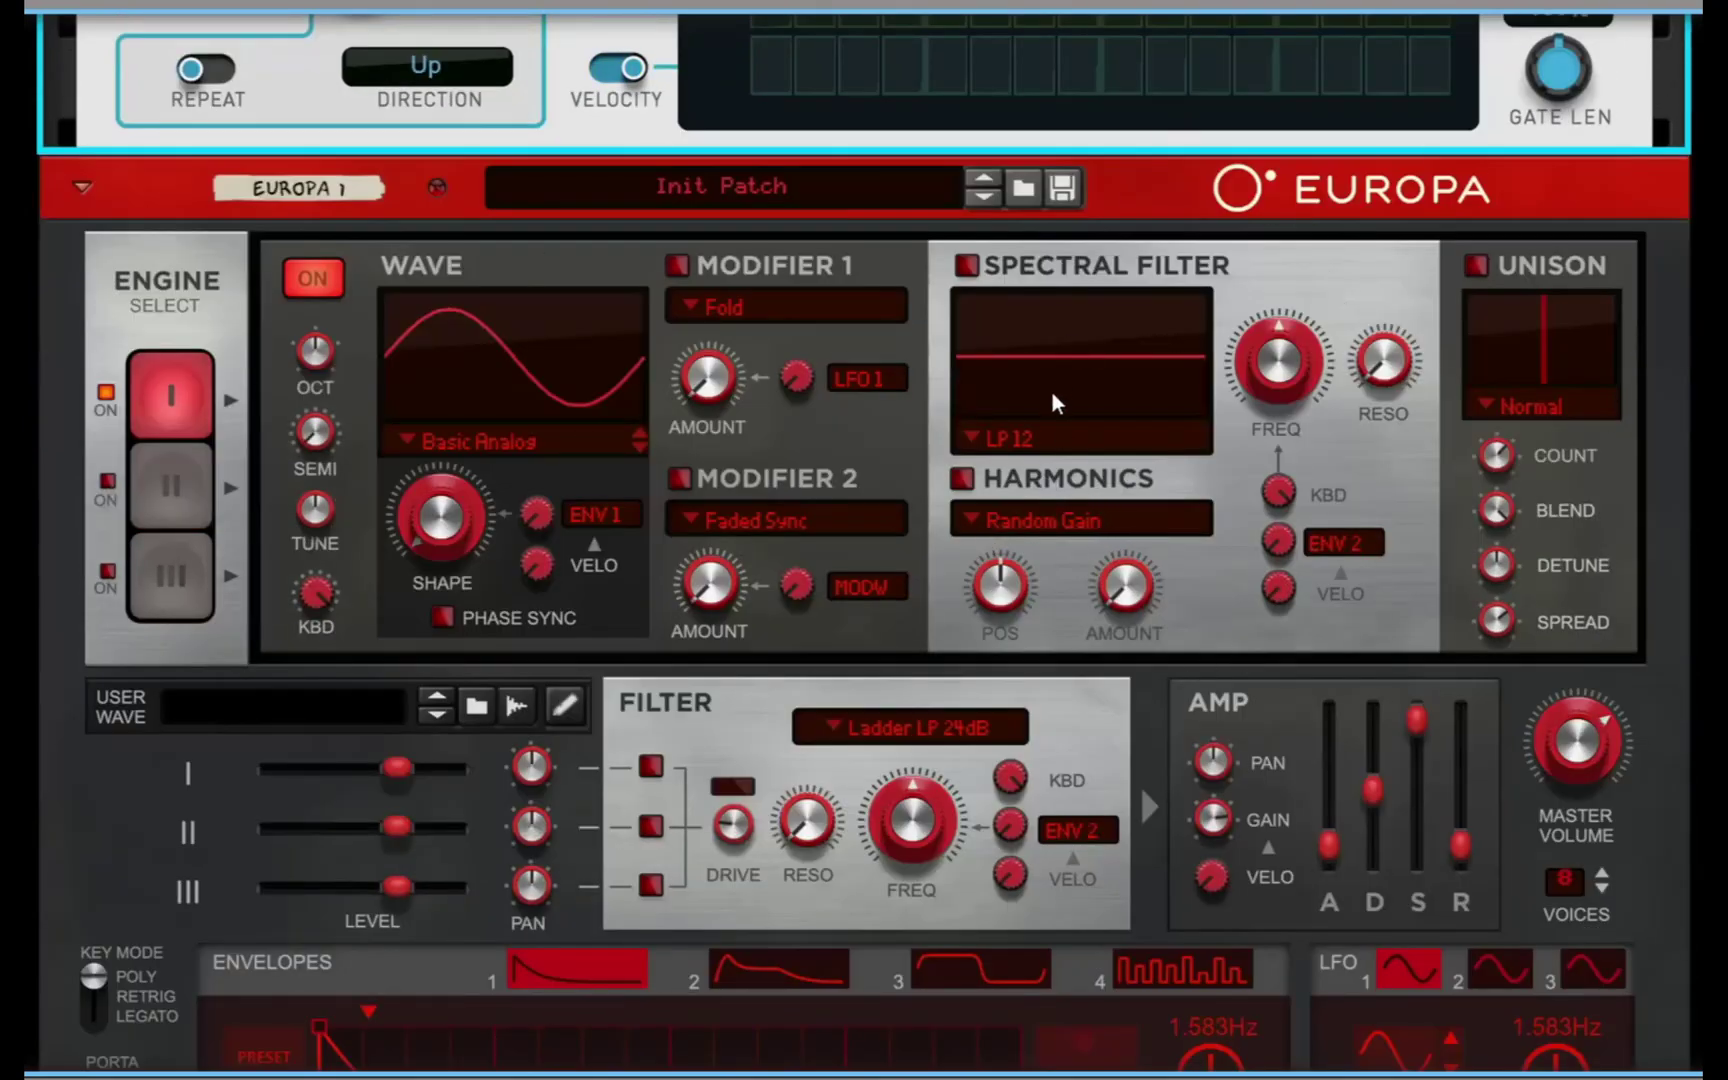
{"action": "left_click", "coordinate": [186, 485]}
{"action": "left_click", "coordinate": [188, 554]}
{"action": "left_click", "coordinate": [171, 481]}
{"action": "left_click", "coordinate": [171, 397]}
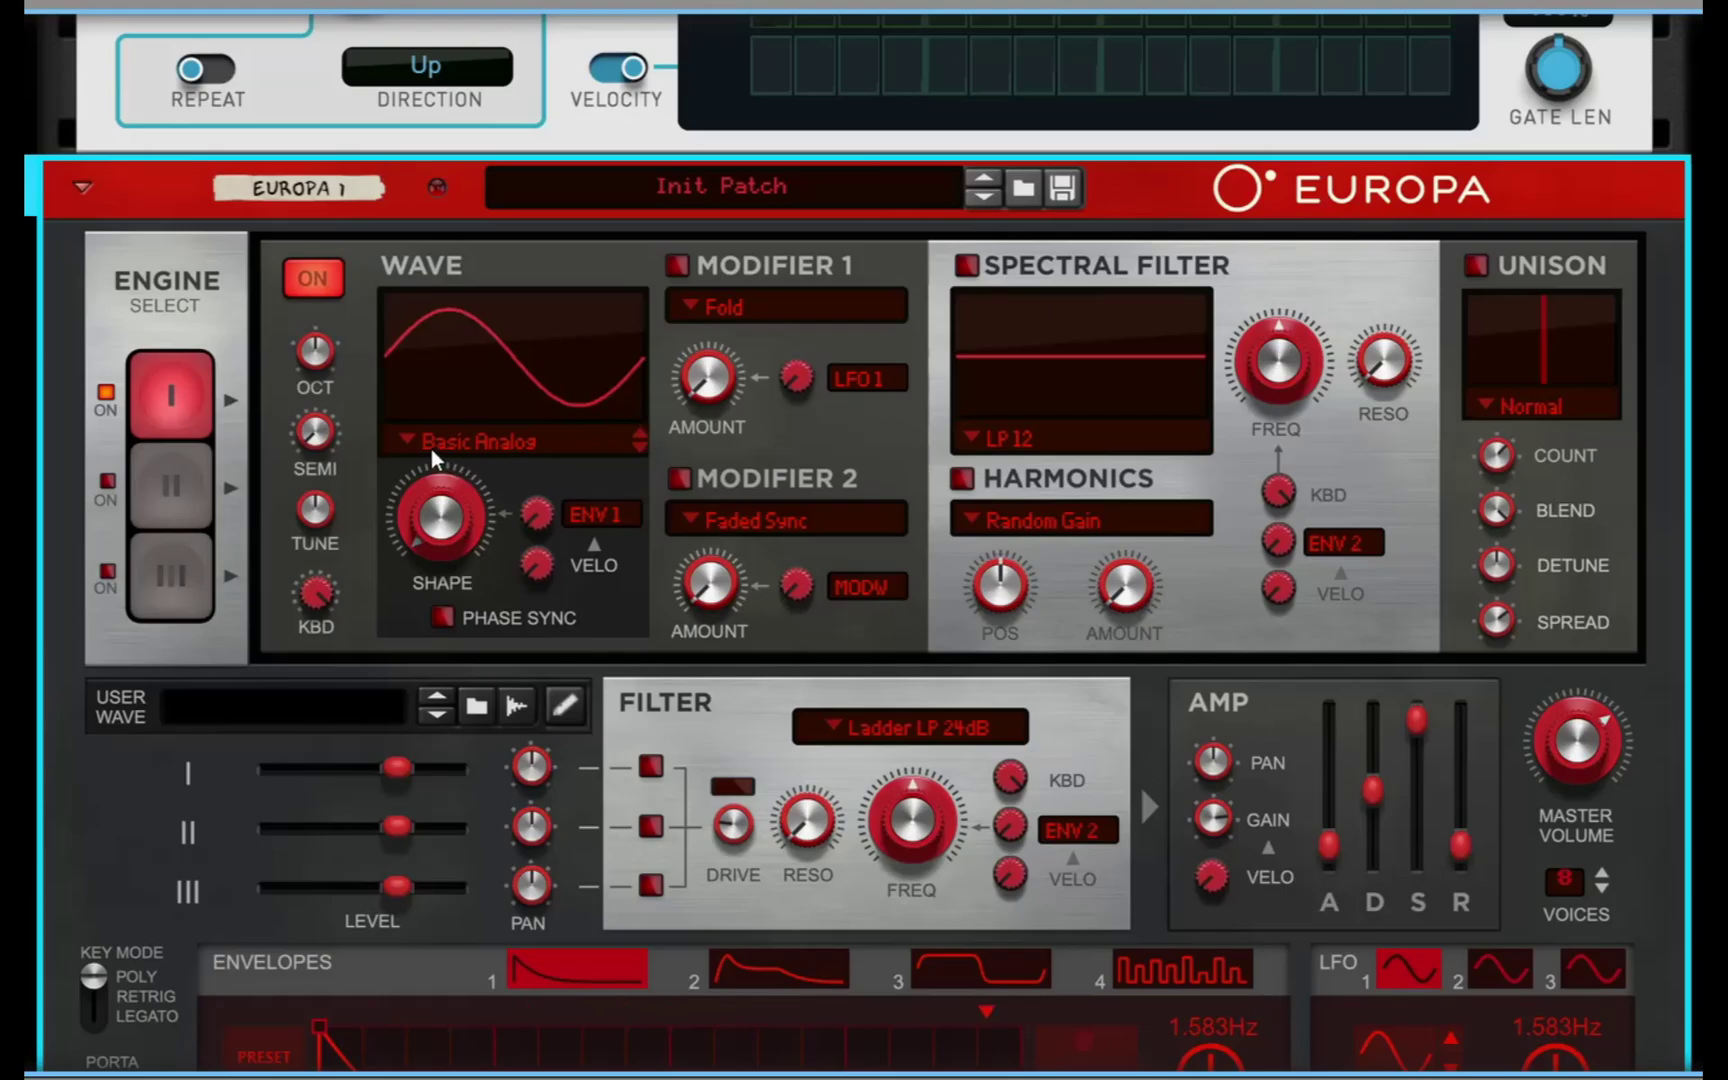
{"action": "left_click", "coordinate": [599, 446]}
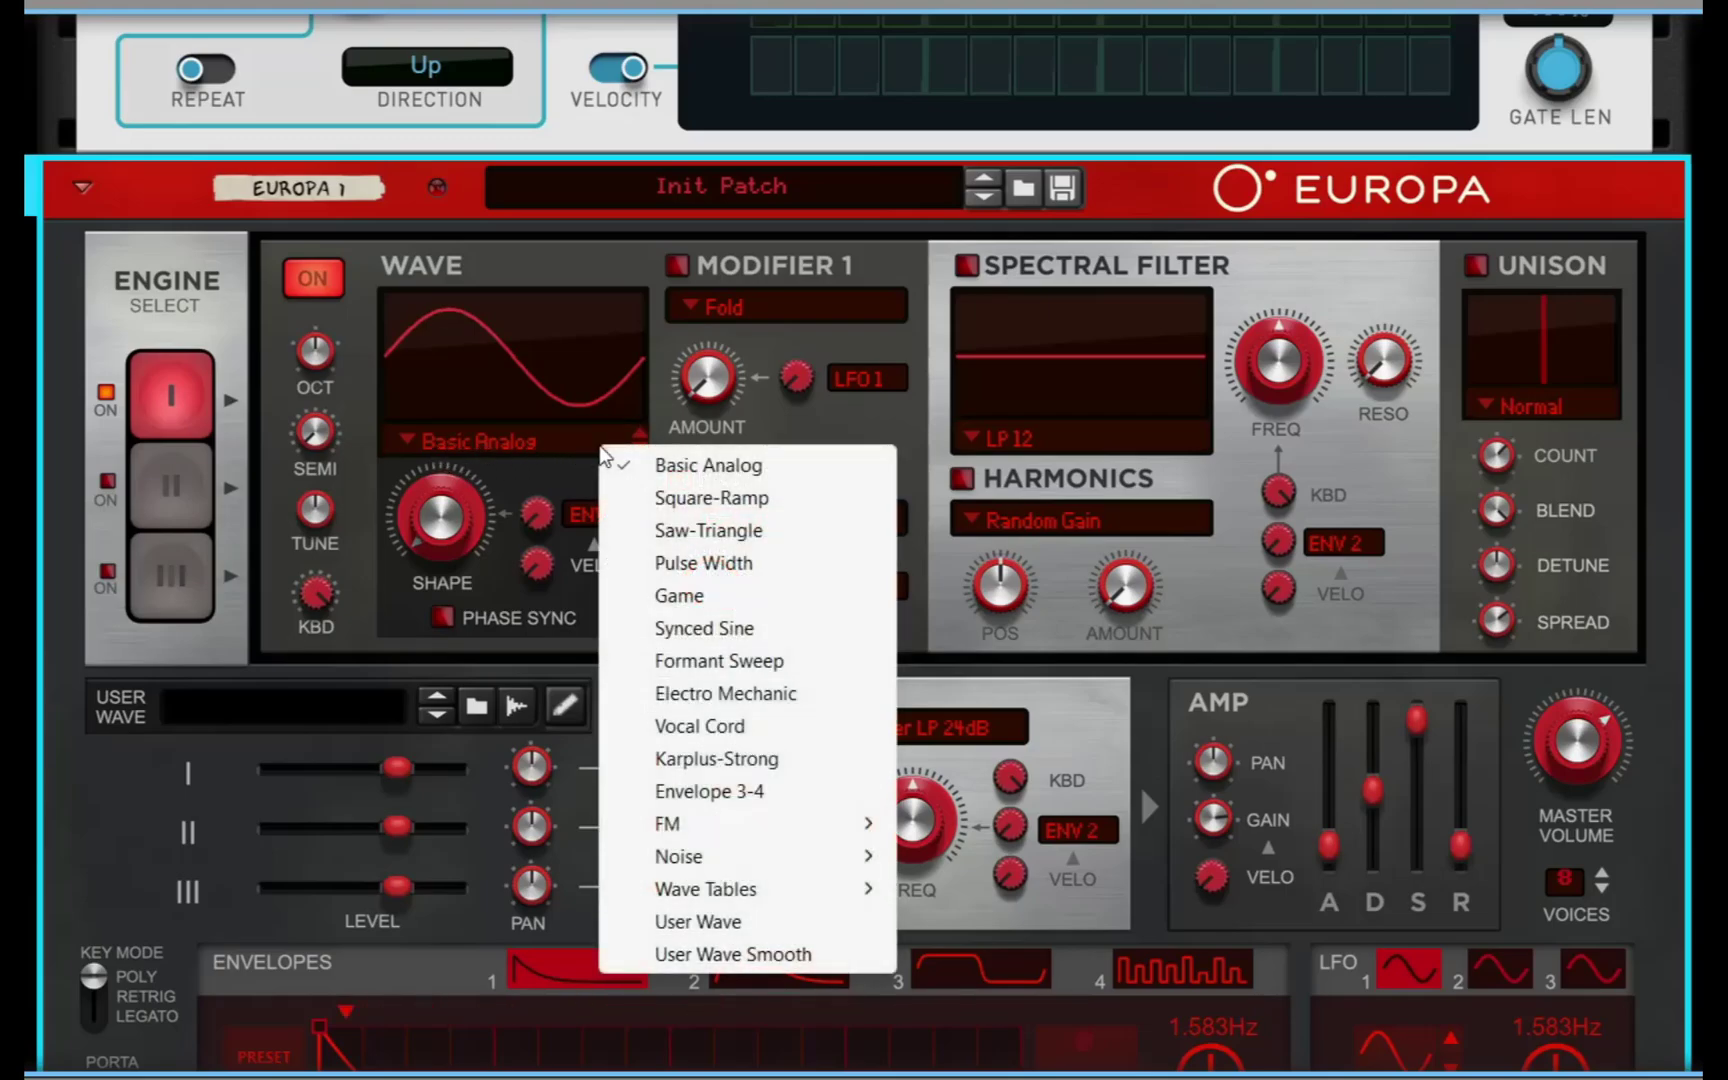
{"action": "left_click", "coordinate": [703, 494]}
{"action": "left_click_drag", "start_coordinate": [440, 517], "coordinate": [495, 269]}
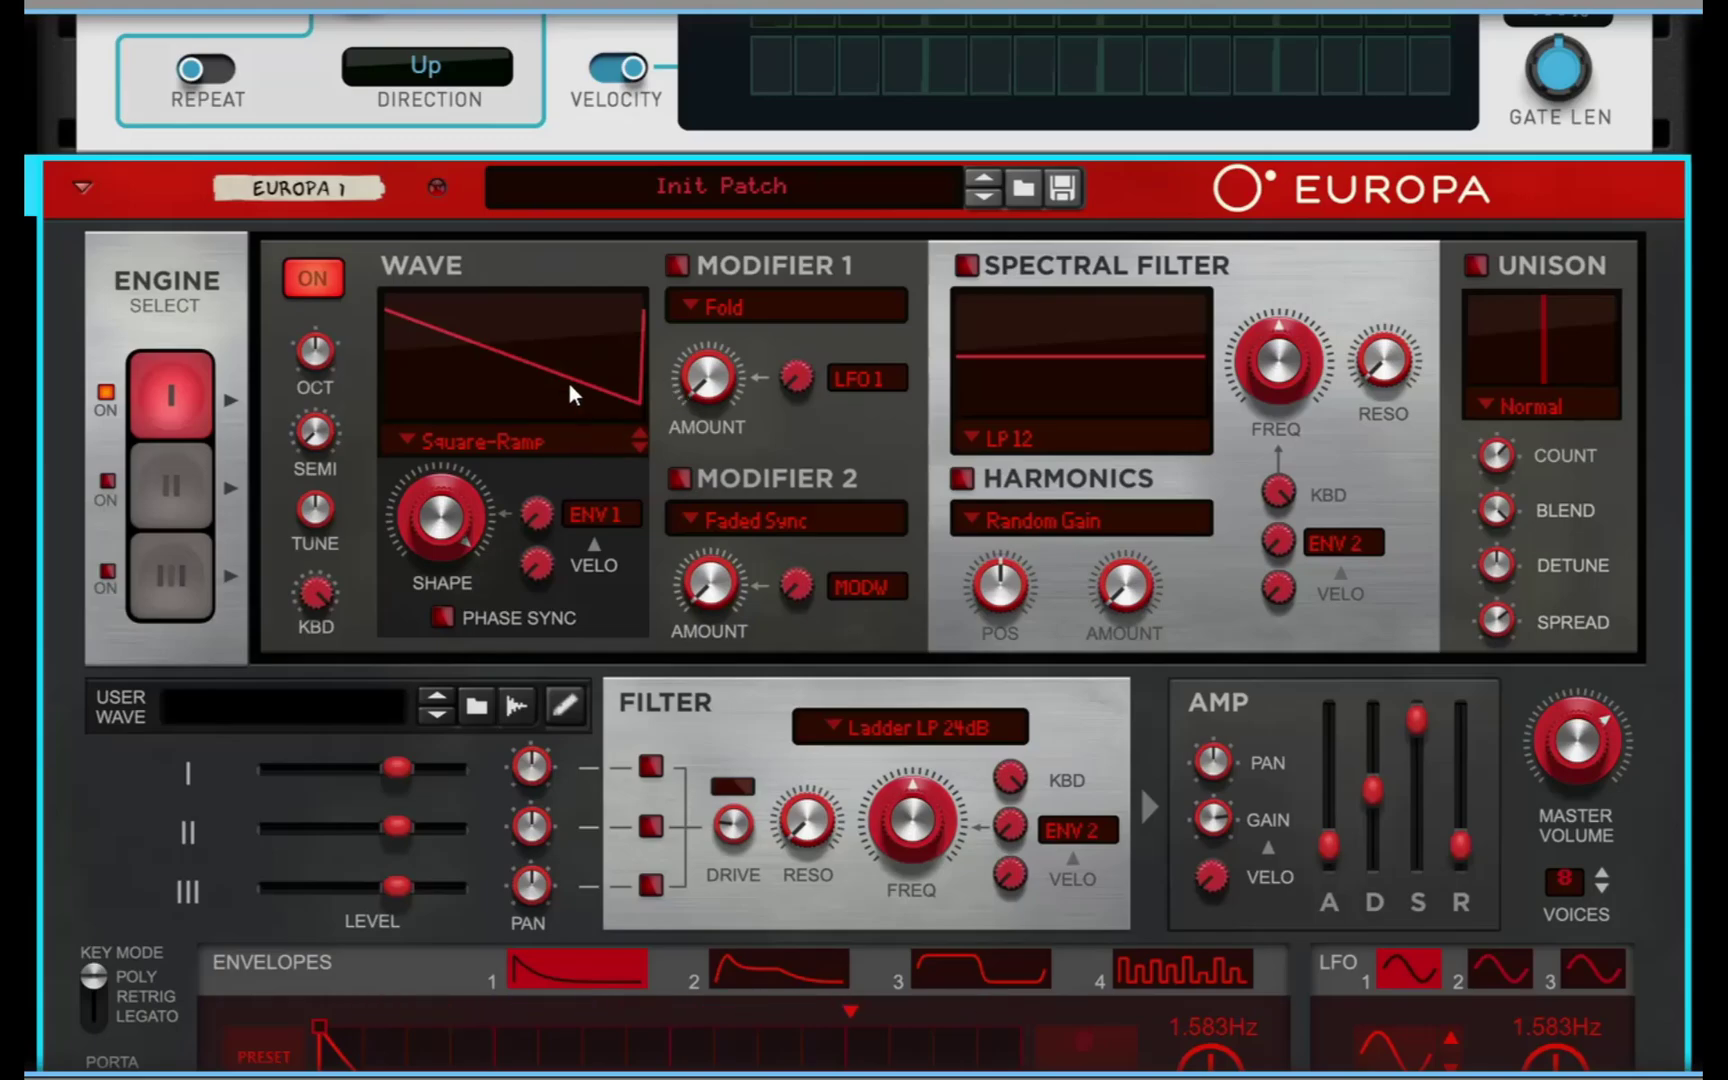
Turn on Europa's engine II and raise its Basic Analog shape to a point between sine and triangle
{"action": "left_click", "coordinate": [161, 481]}
{"action": "left_click", "coordinate": [314, 279]}
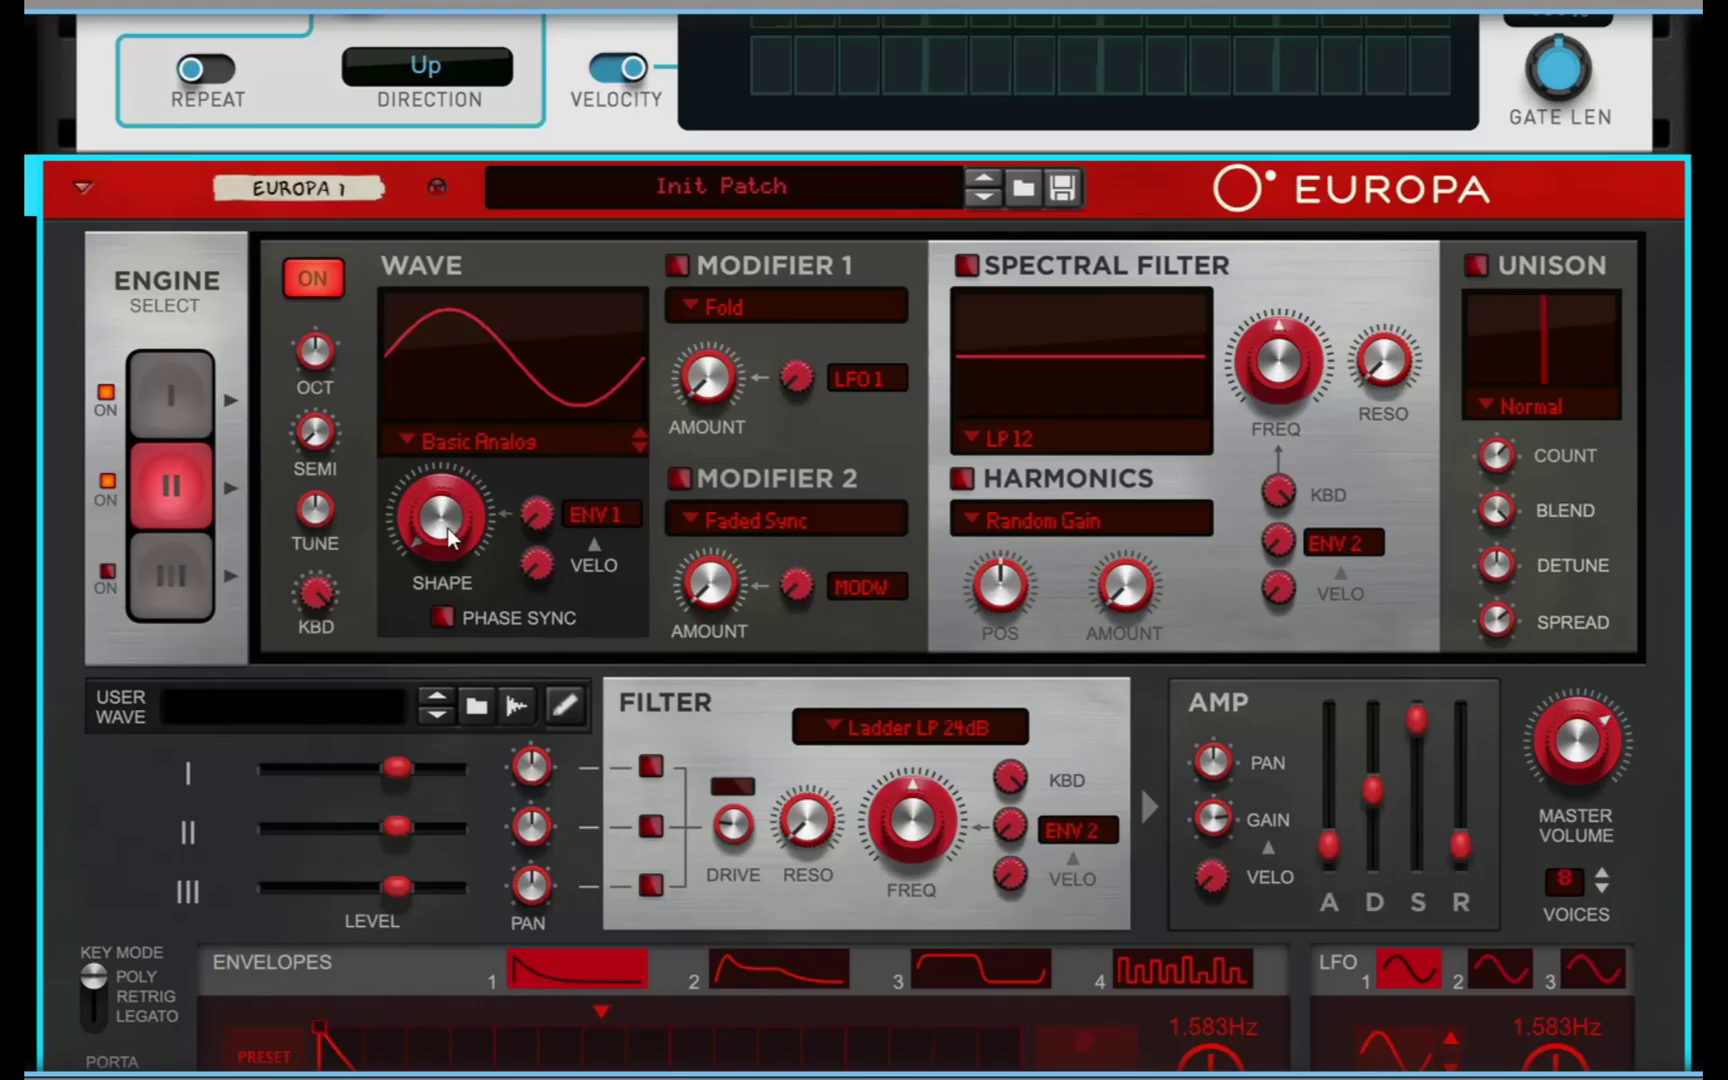
{"action": "left_click_drag", "start_coordinate": [448, 523], "coordinate": [452, 486]}
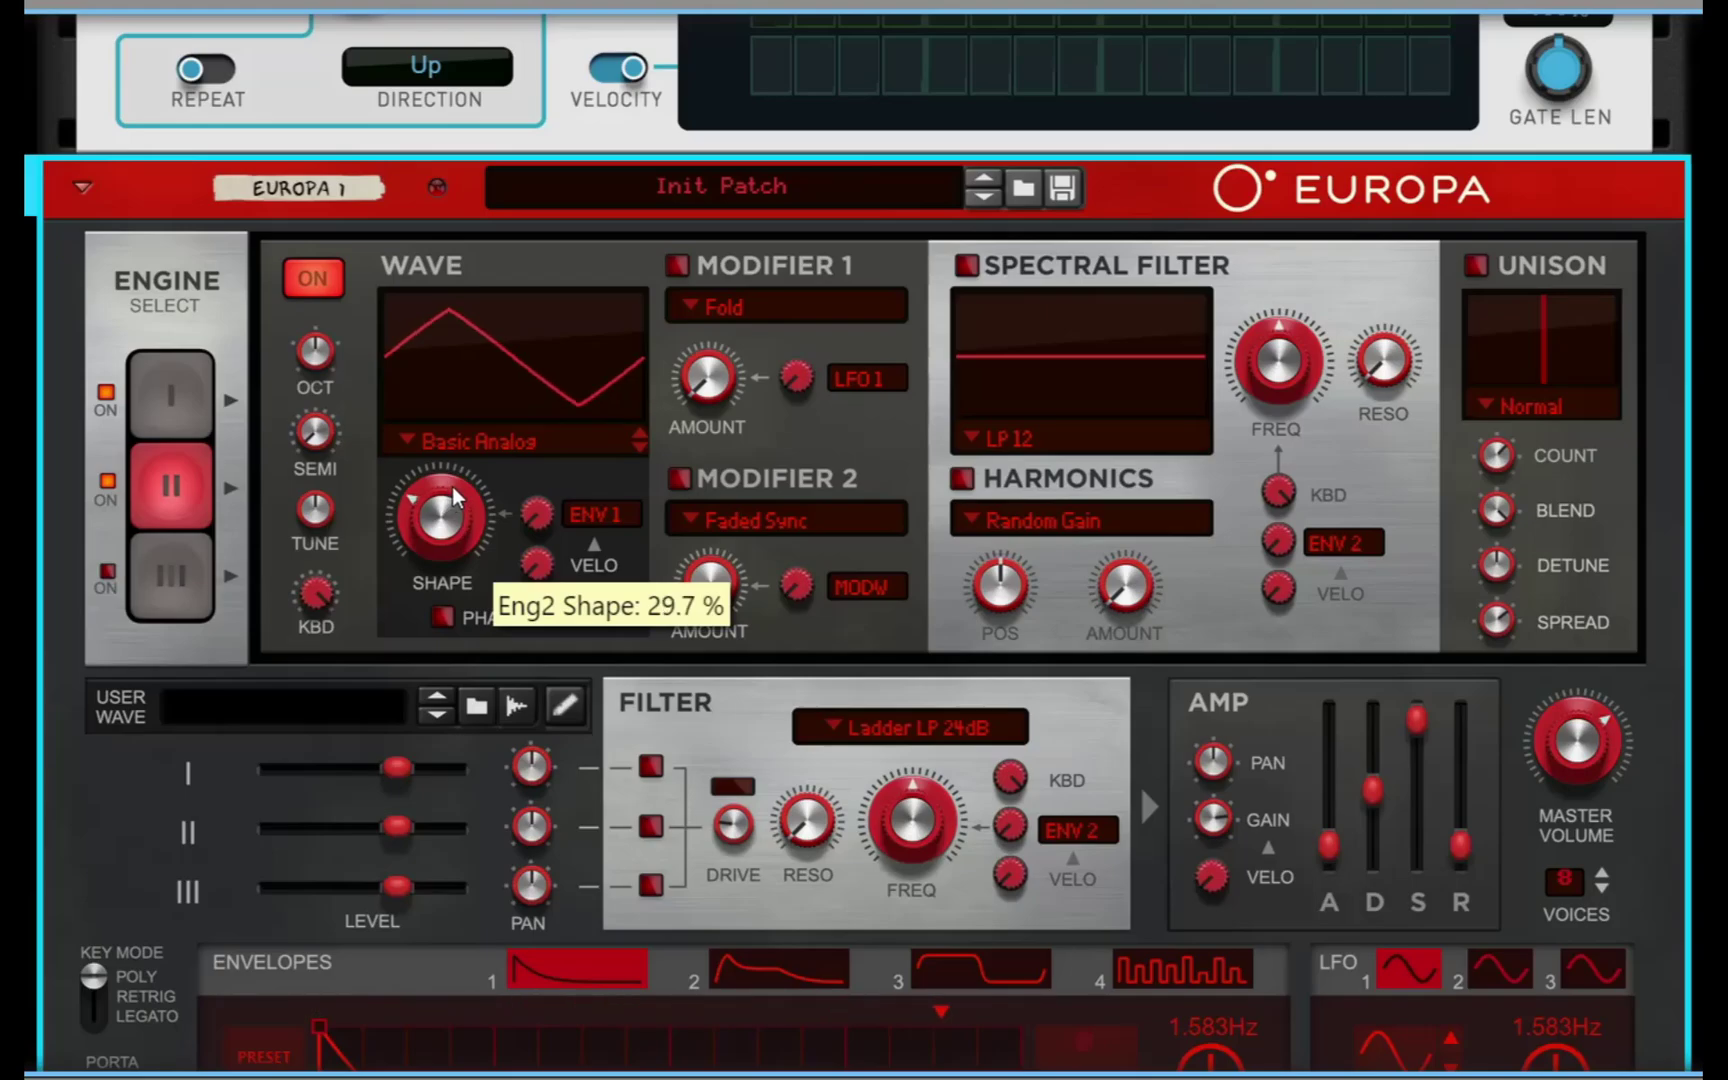
{"action": "left_click_drag", "start_coordinate": [452, 486], "coordinate": [430, 514]}
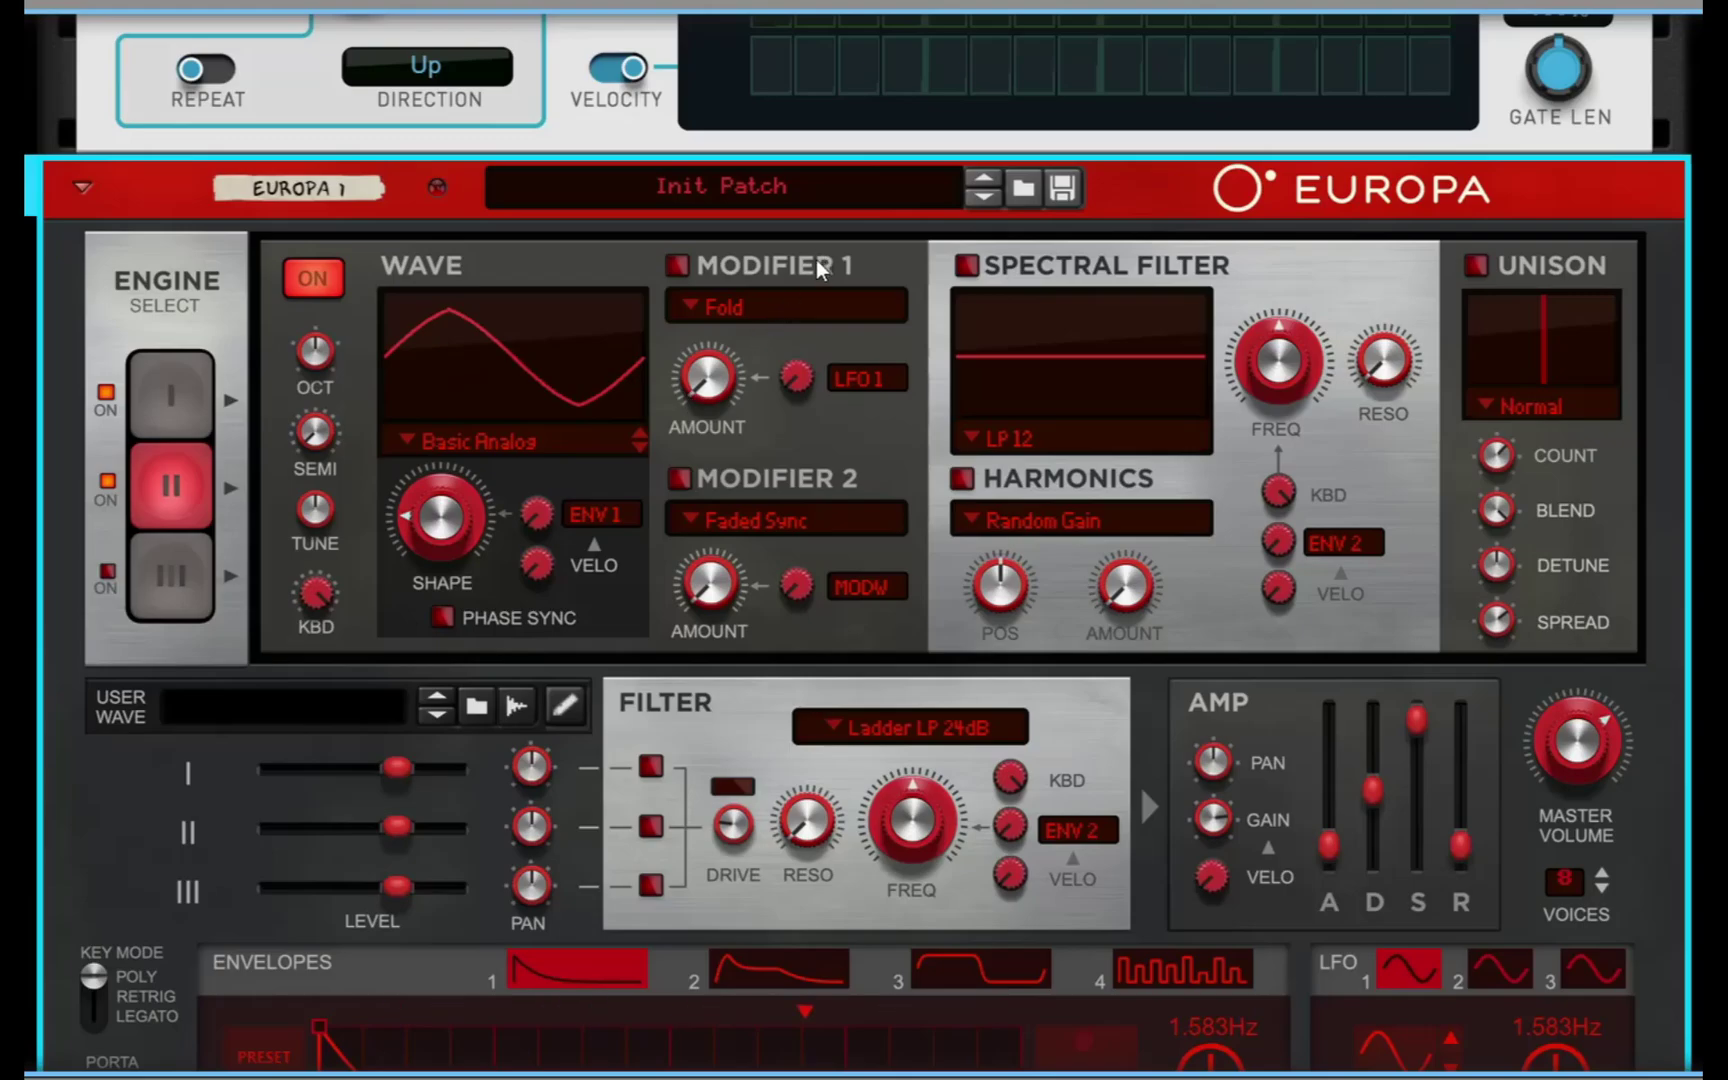
Set engine II's Modifier 1 to FM Ratio 1:1
{"action": "left_click", "coordinate": [688, 303]}
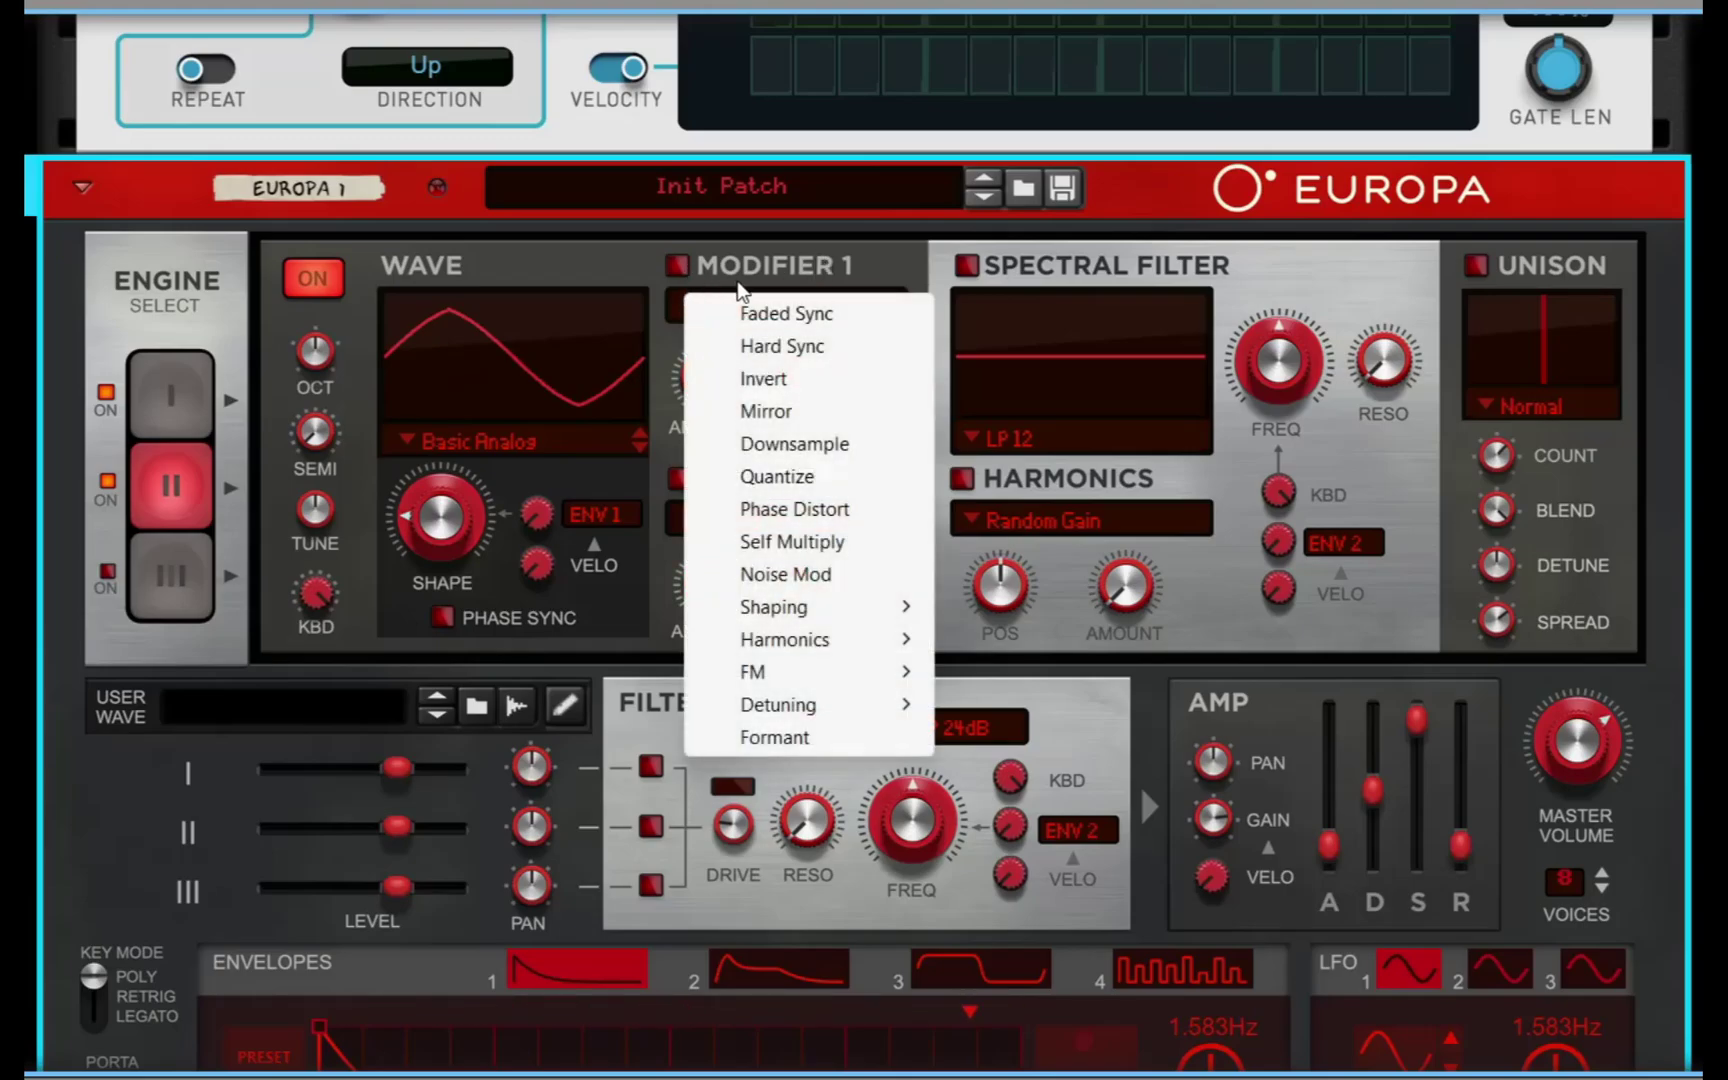
{"action": "left_click", "coordinate": [791, 256]}
{"action": "left_click", "coordinate": [755, 310]}
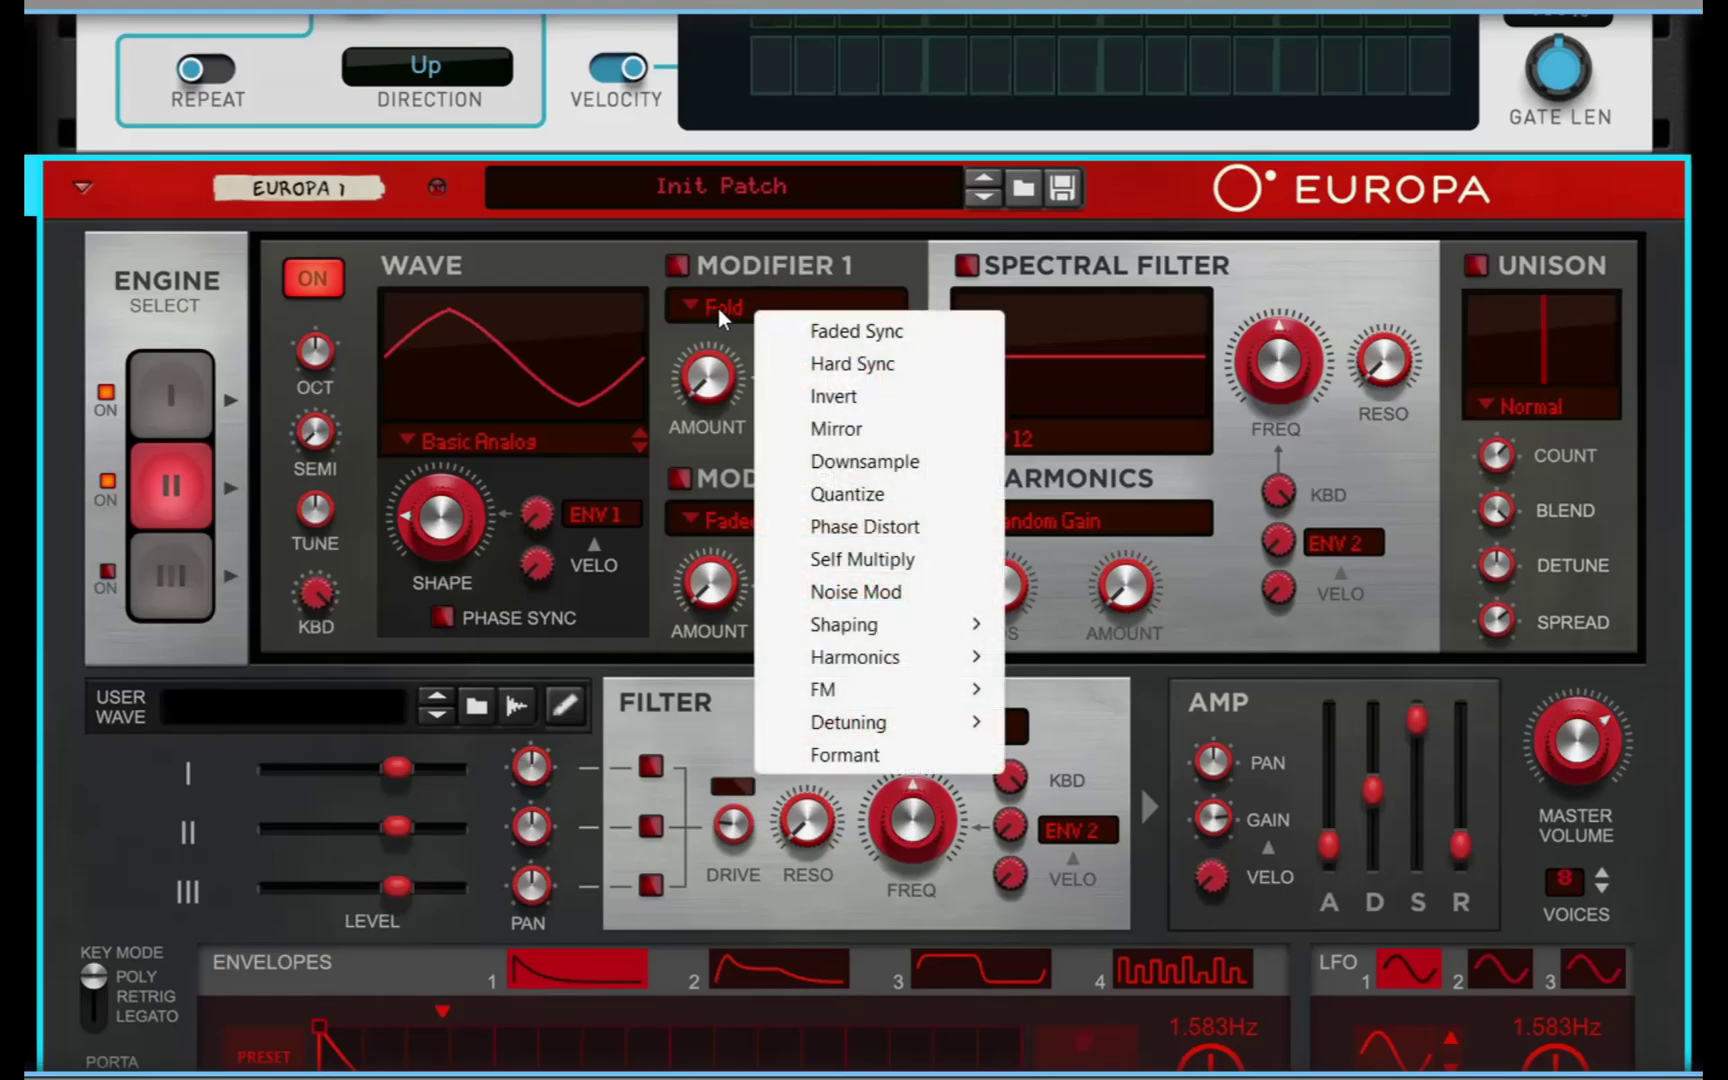
{"action": "mouse_move", "coordinate": [828, 689]}
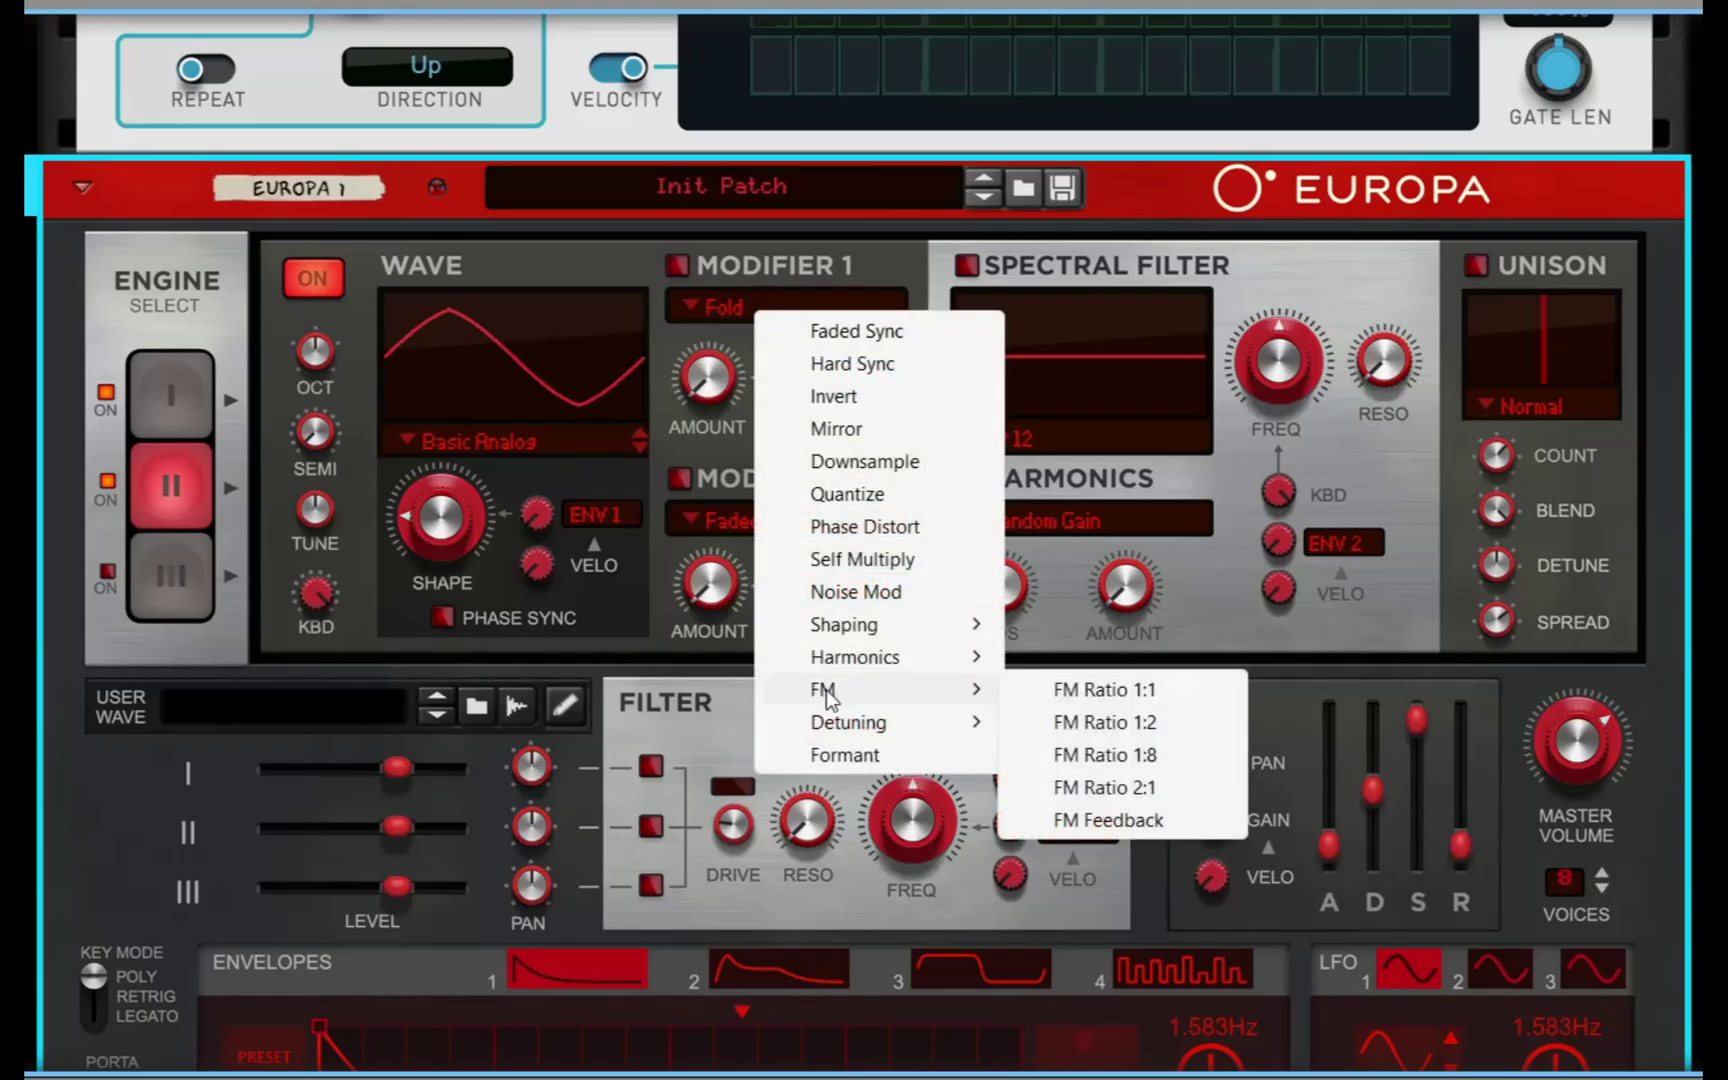
{"action": "left_click", "coordinate": [1118, 690]}
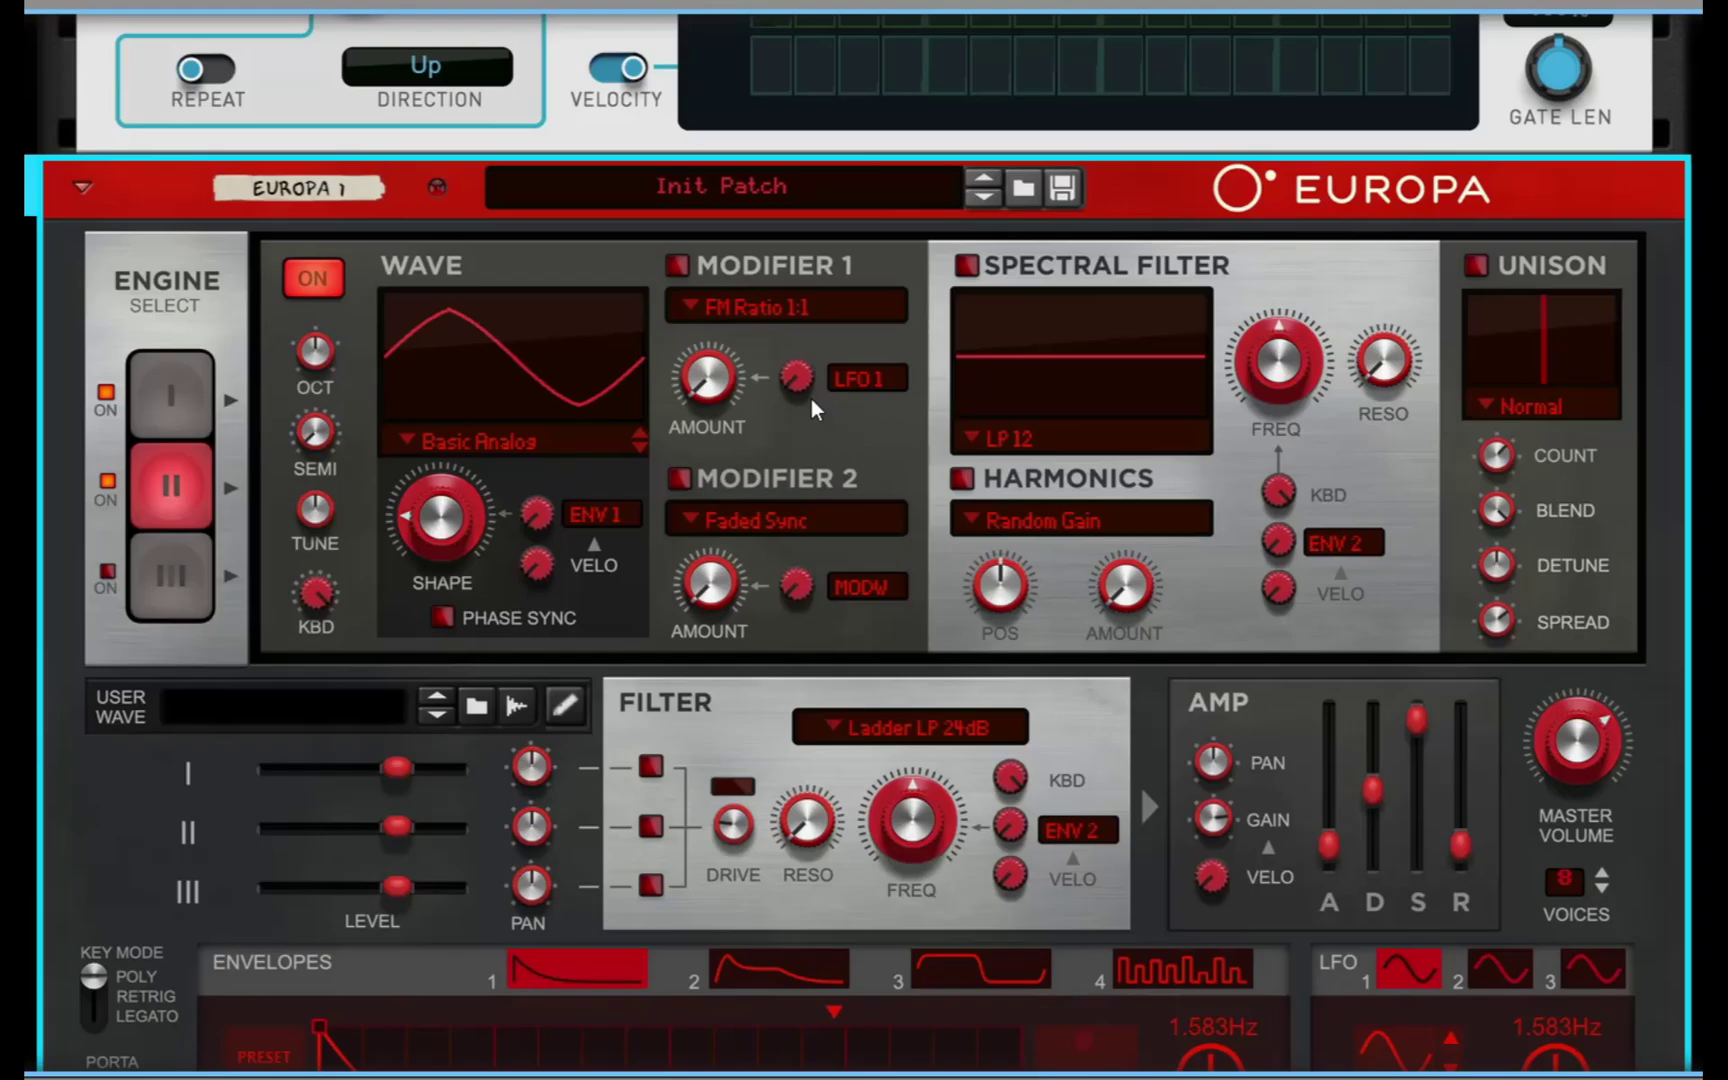
Enable engine II's Modifier 1 and raise its FM amount moderately
{"action": "mouse_move", "coordinate": [714, 396]}
{"action": "left_mouse_down"}
{"action": "mouse_move", "coordinate": [712, 370]}
{"action": "mouse_move", "coordinate": [689, 418]}
{"action": "left_mouse_up"}
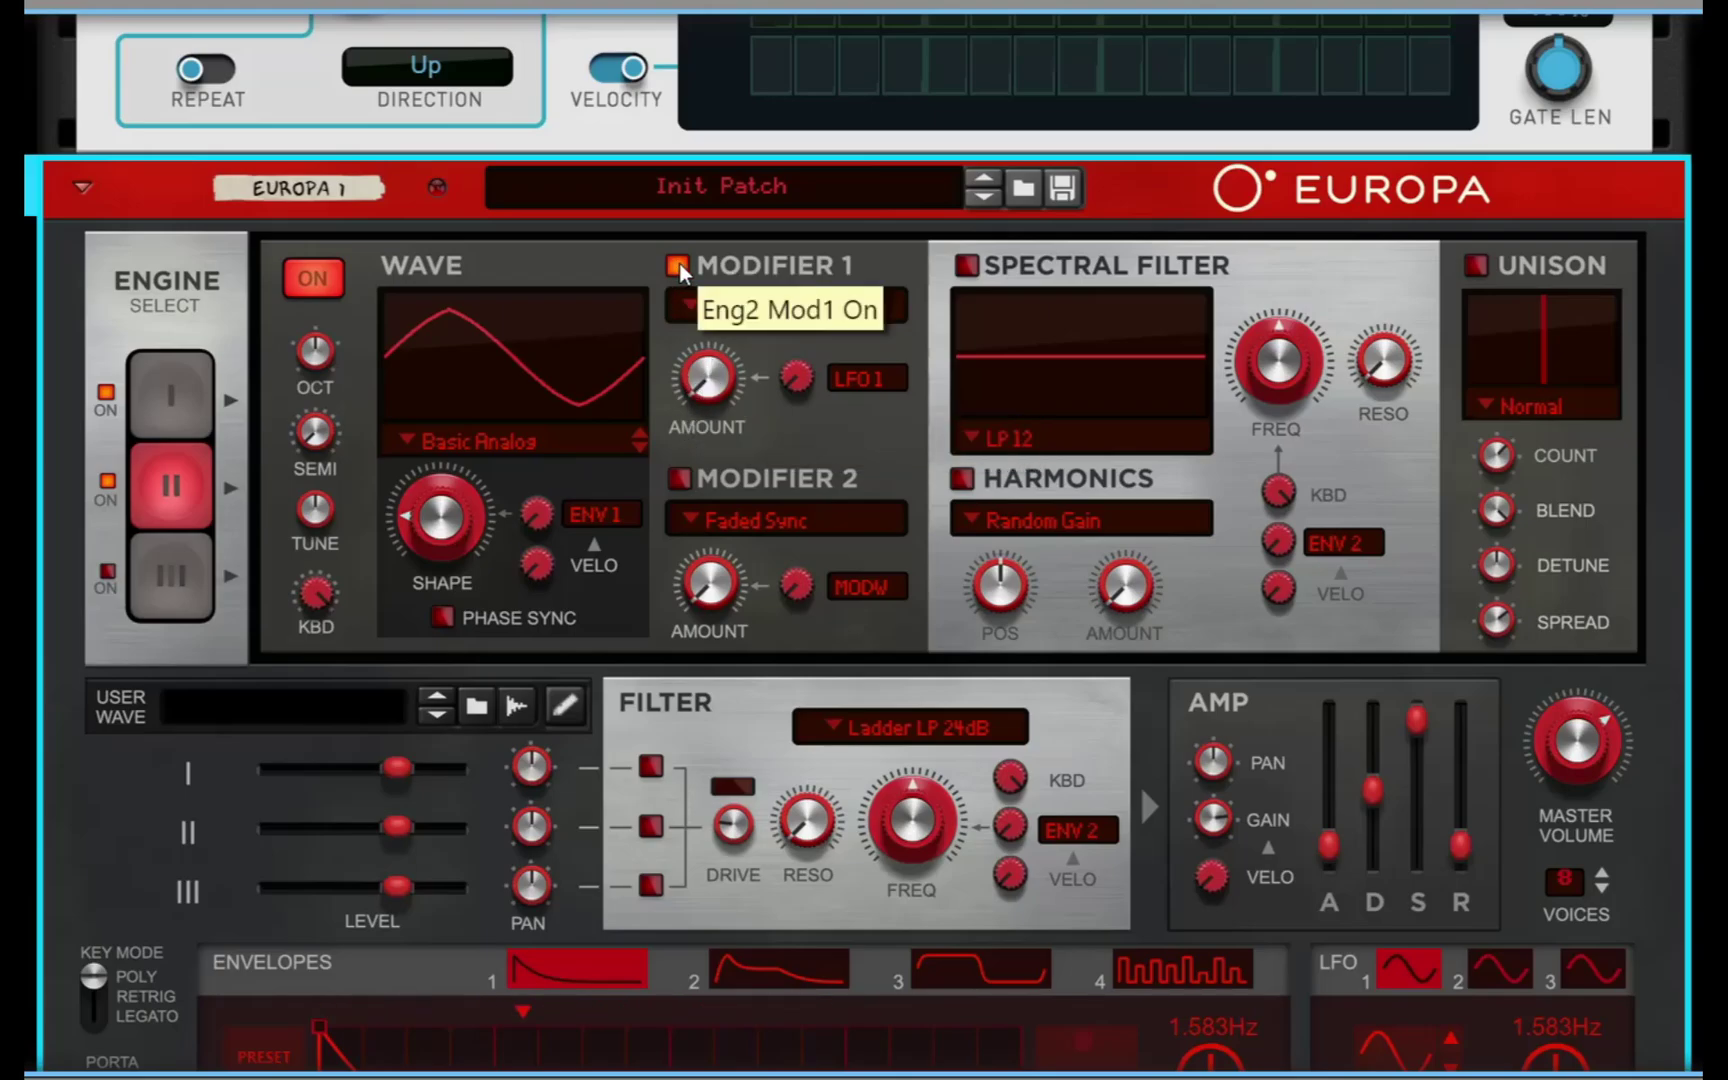
{"action": "left_click", "coordinate": [679, 263]}
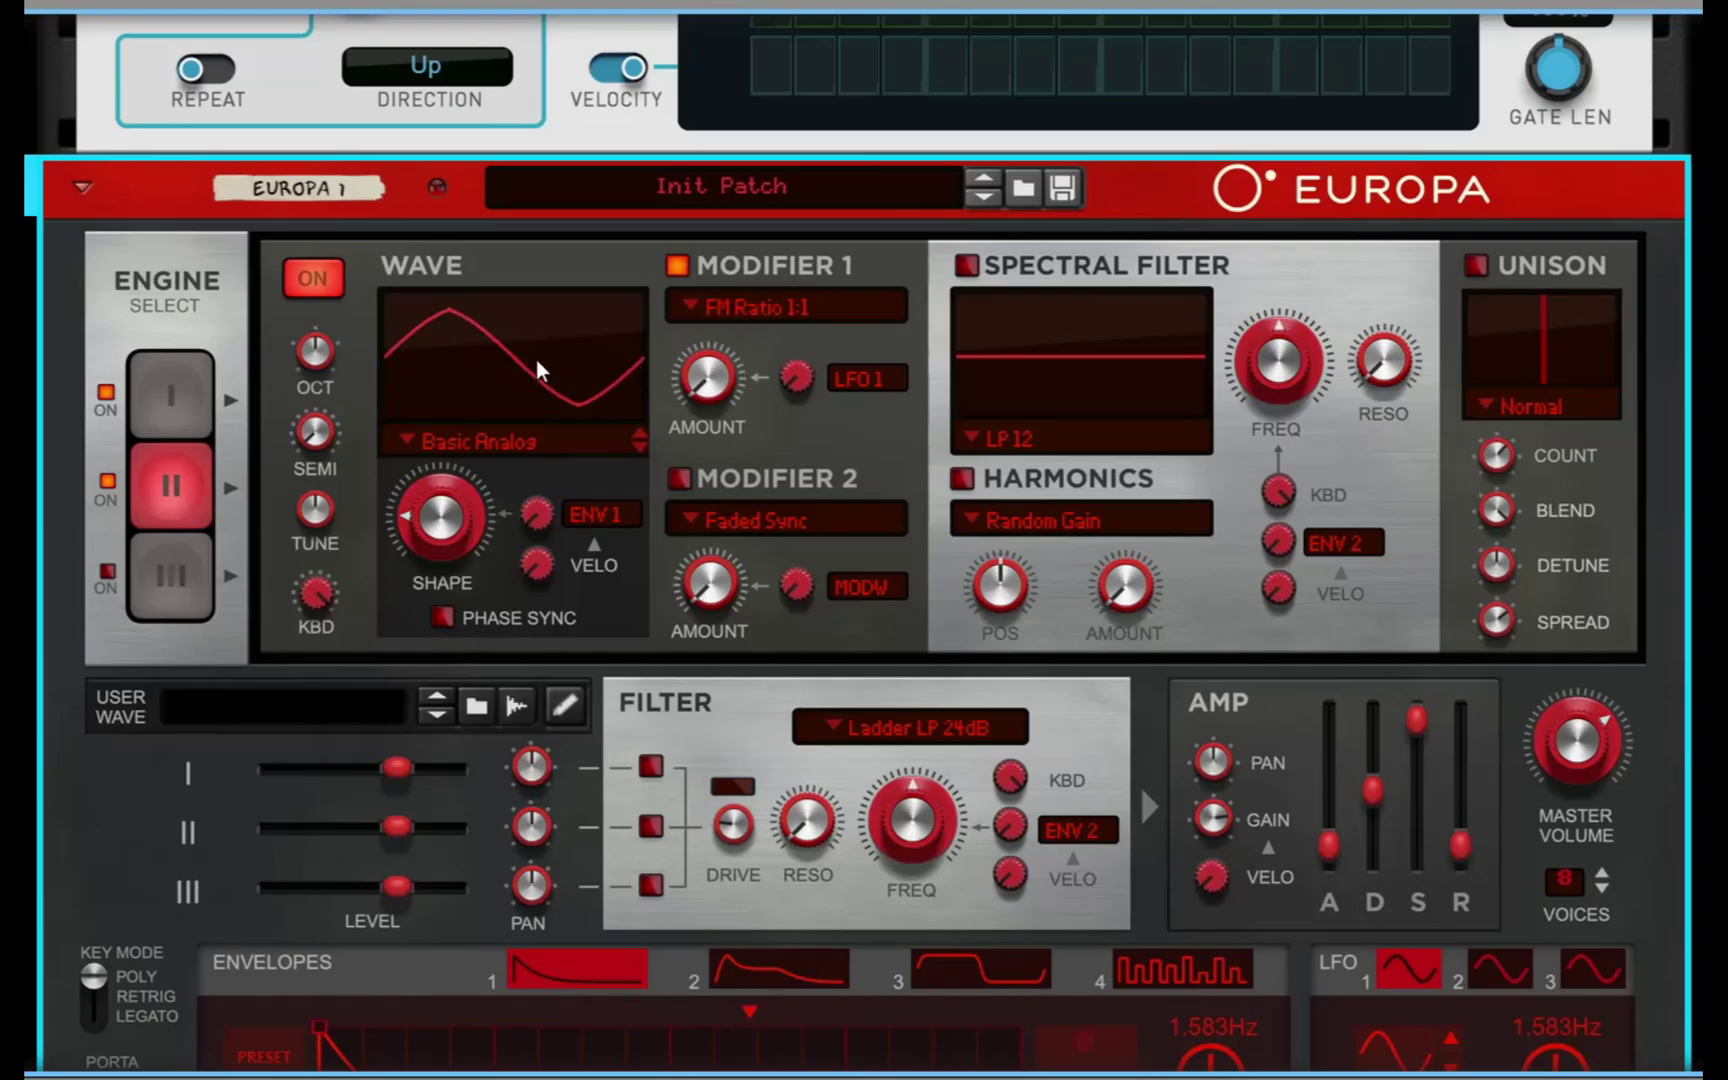
{"action": "left_click_drag", "start_coordinate": [707, 372], "coordinate": [710, 366]}
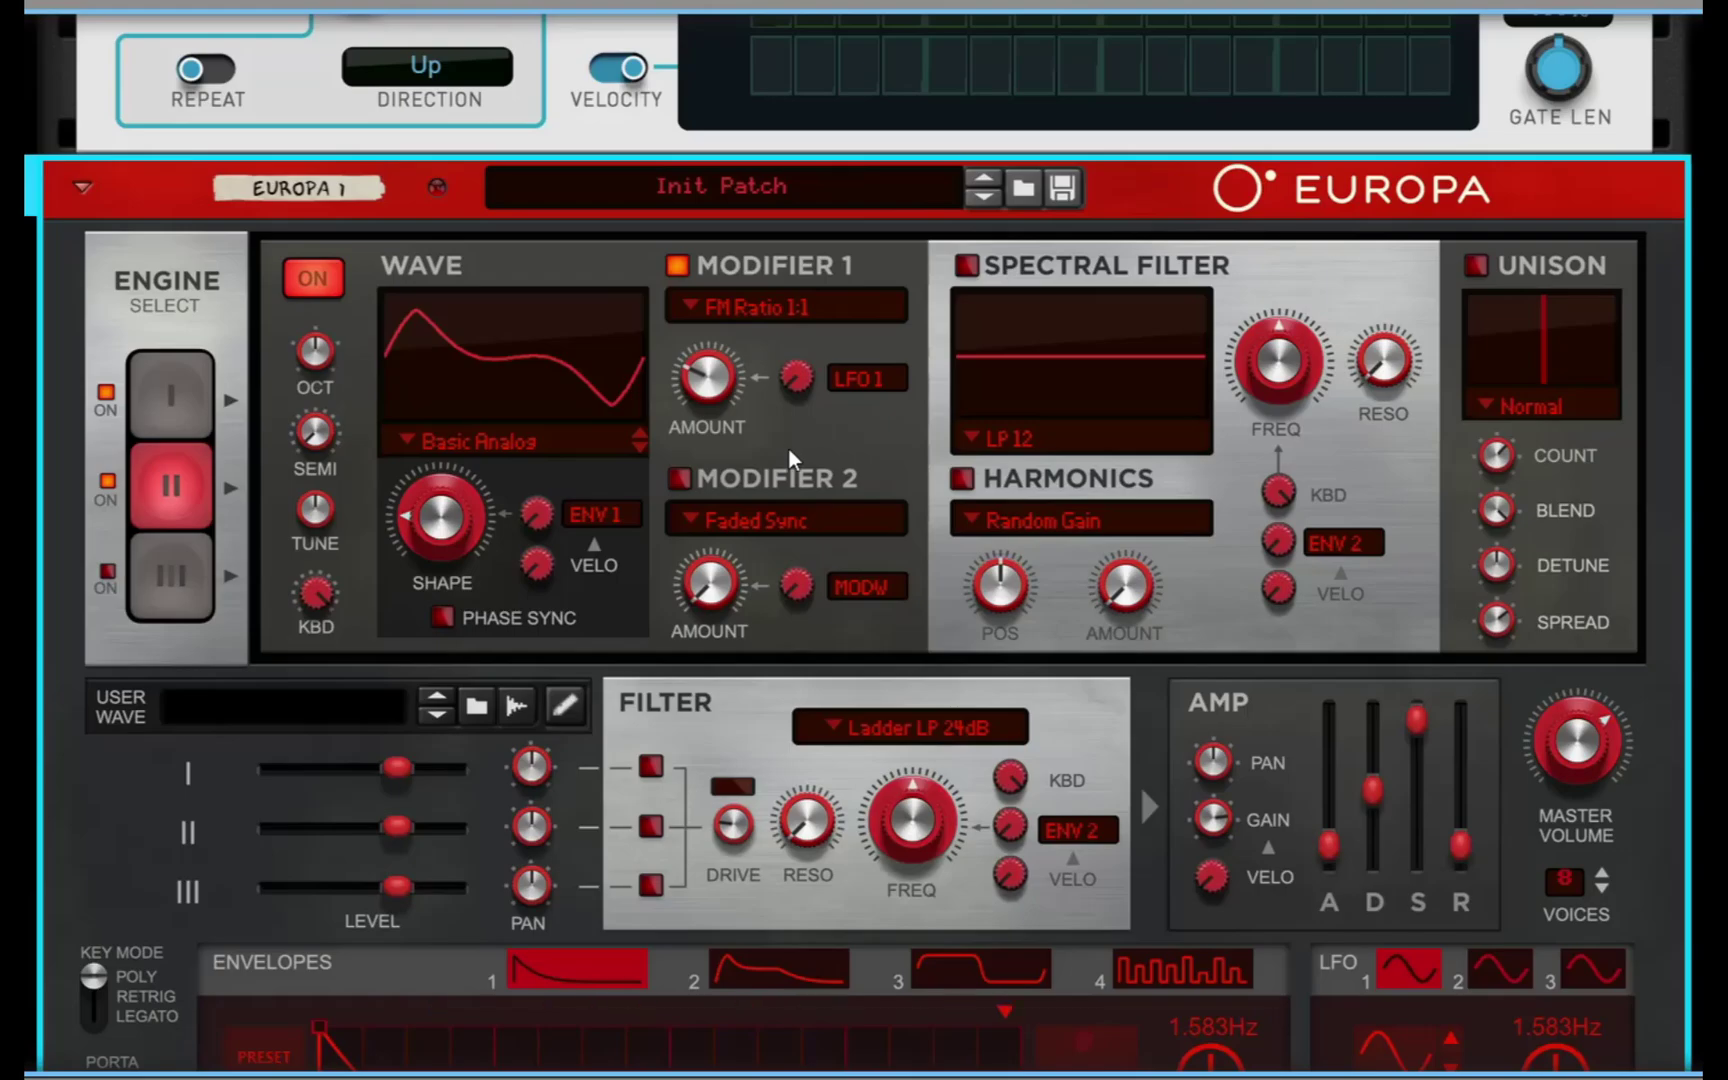
Lower engine II's level slightly and route engines I and II through the filter
{"action": "scroll", "coordinate": [788, 450], "scroll_direction": "down", "scroll_amount": 3}
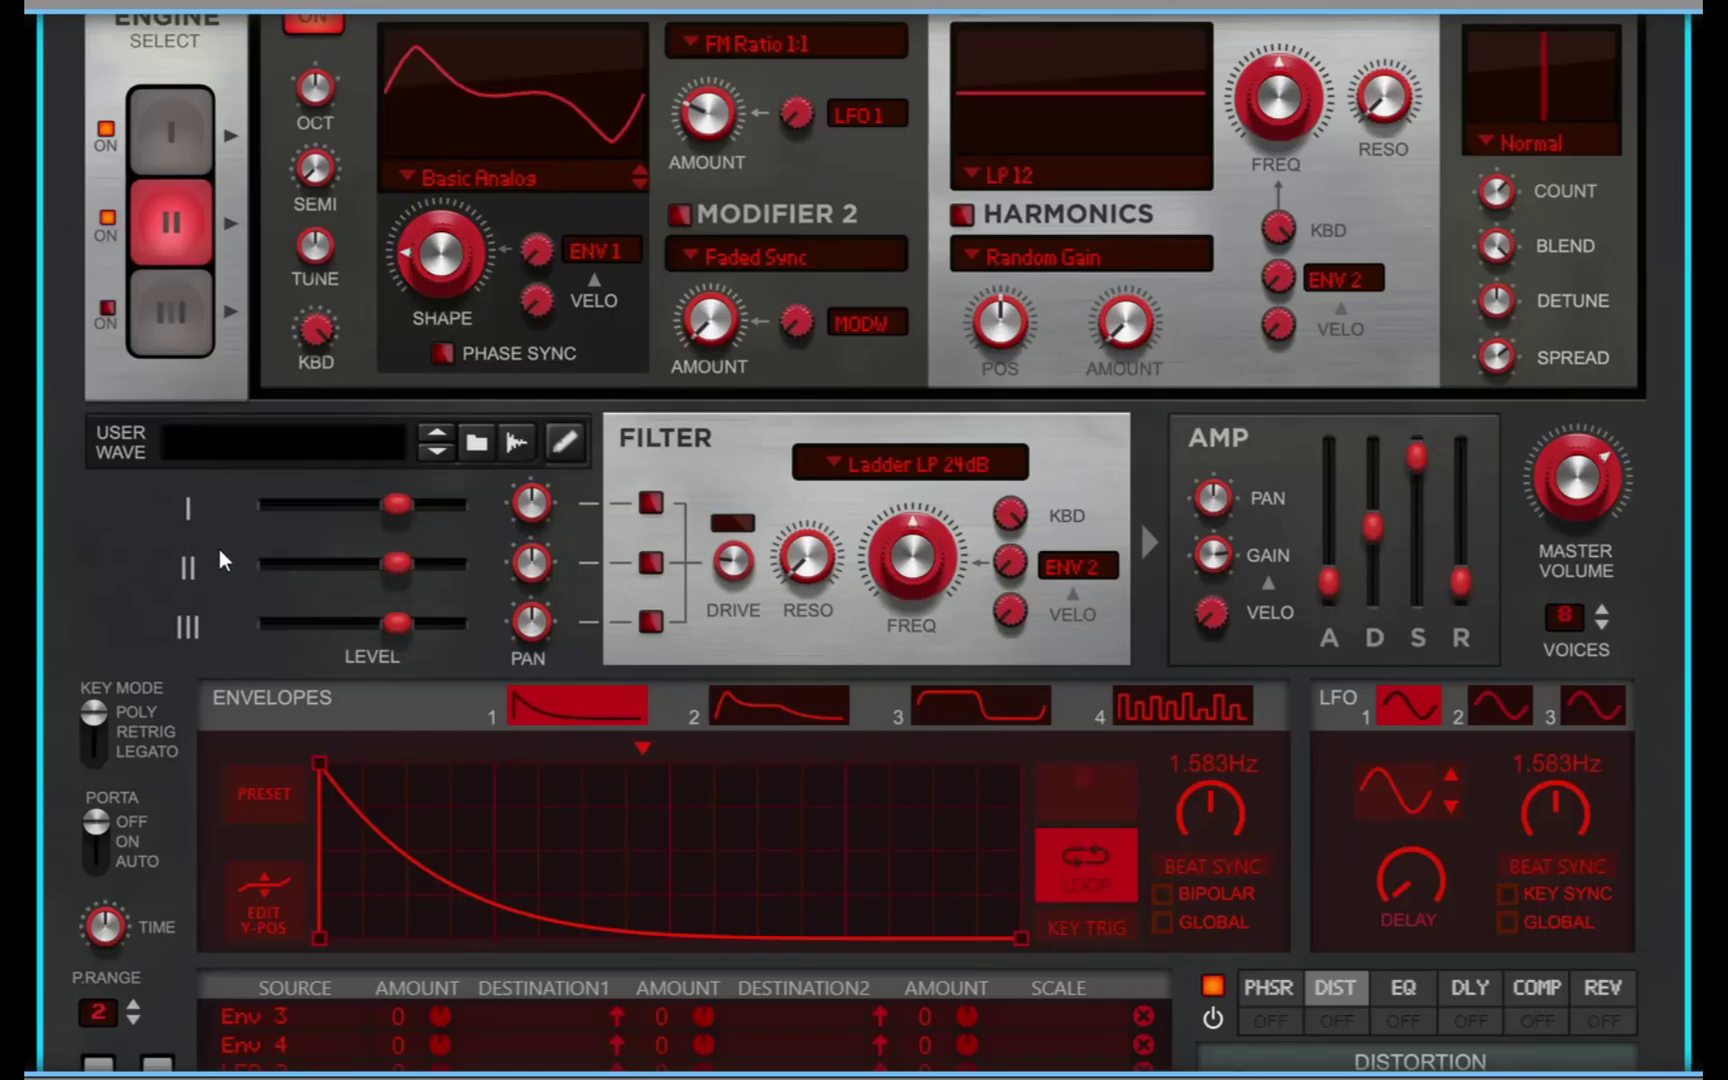
{"action": "left_click_drag", "start_coordinate": [396, 562], "coordinate": [382, 570]}
{"action": "left_click", "coordinate": [651, 562]}
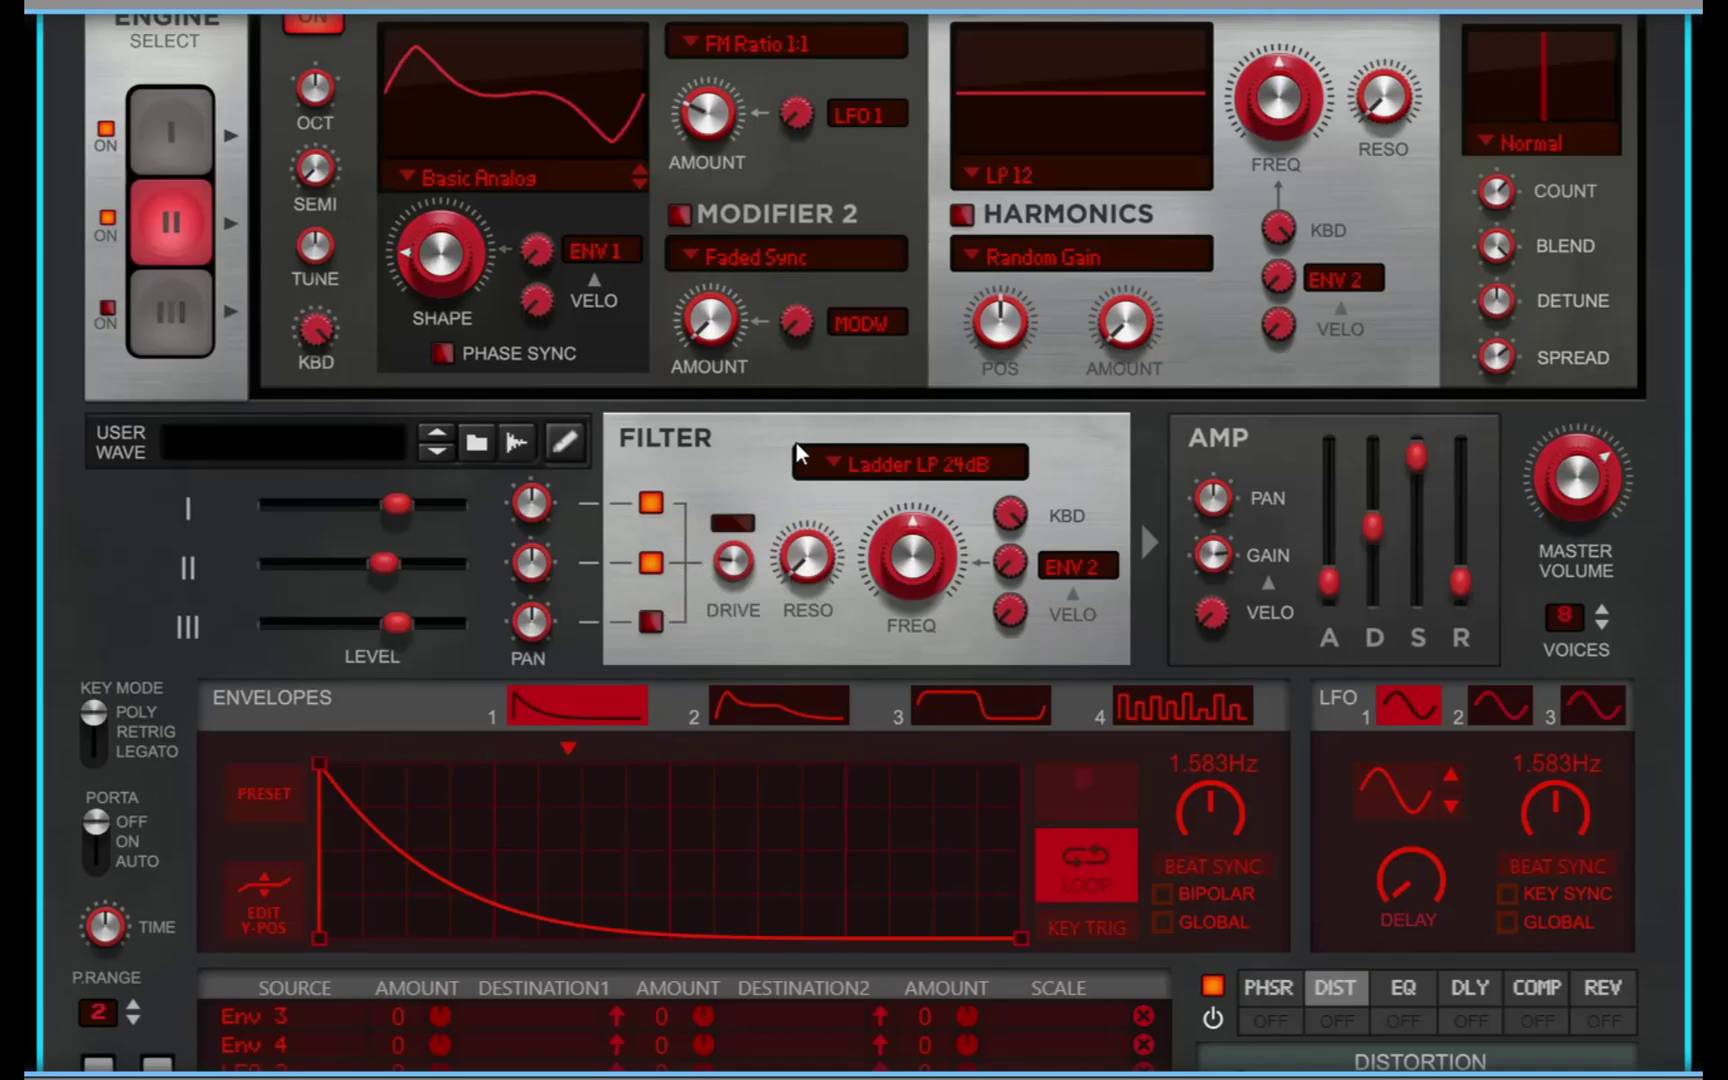
Raise the filter's resonance moderately and set its frequency to about 2 kHz
{"action": "left_click_drag", "start_coordinate": [805, 580], "coordinate": [822, 543]}
{"action": "mouse_move", "coordinate": [907, 560]}
{"action": "left_click_drag", "start_coordinate": [906, 555], "coordinate": [926, 540]}
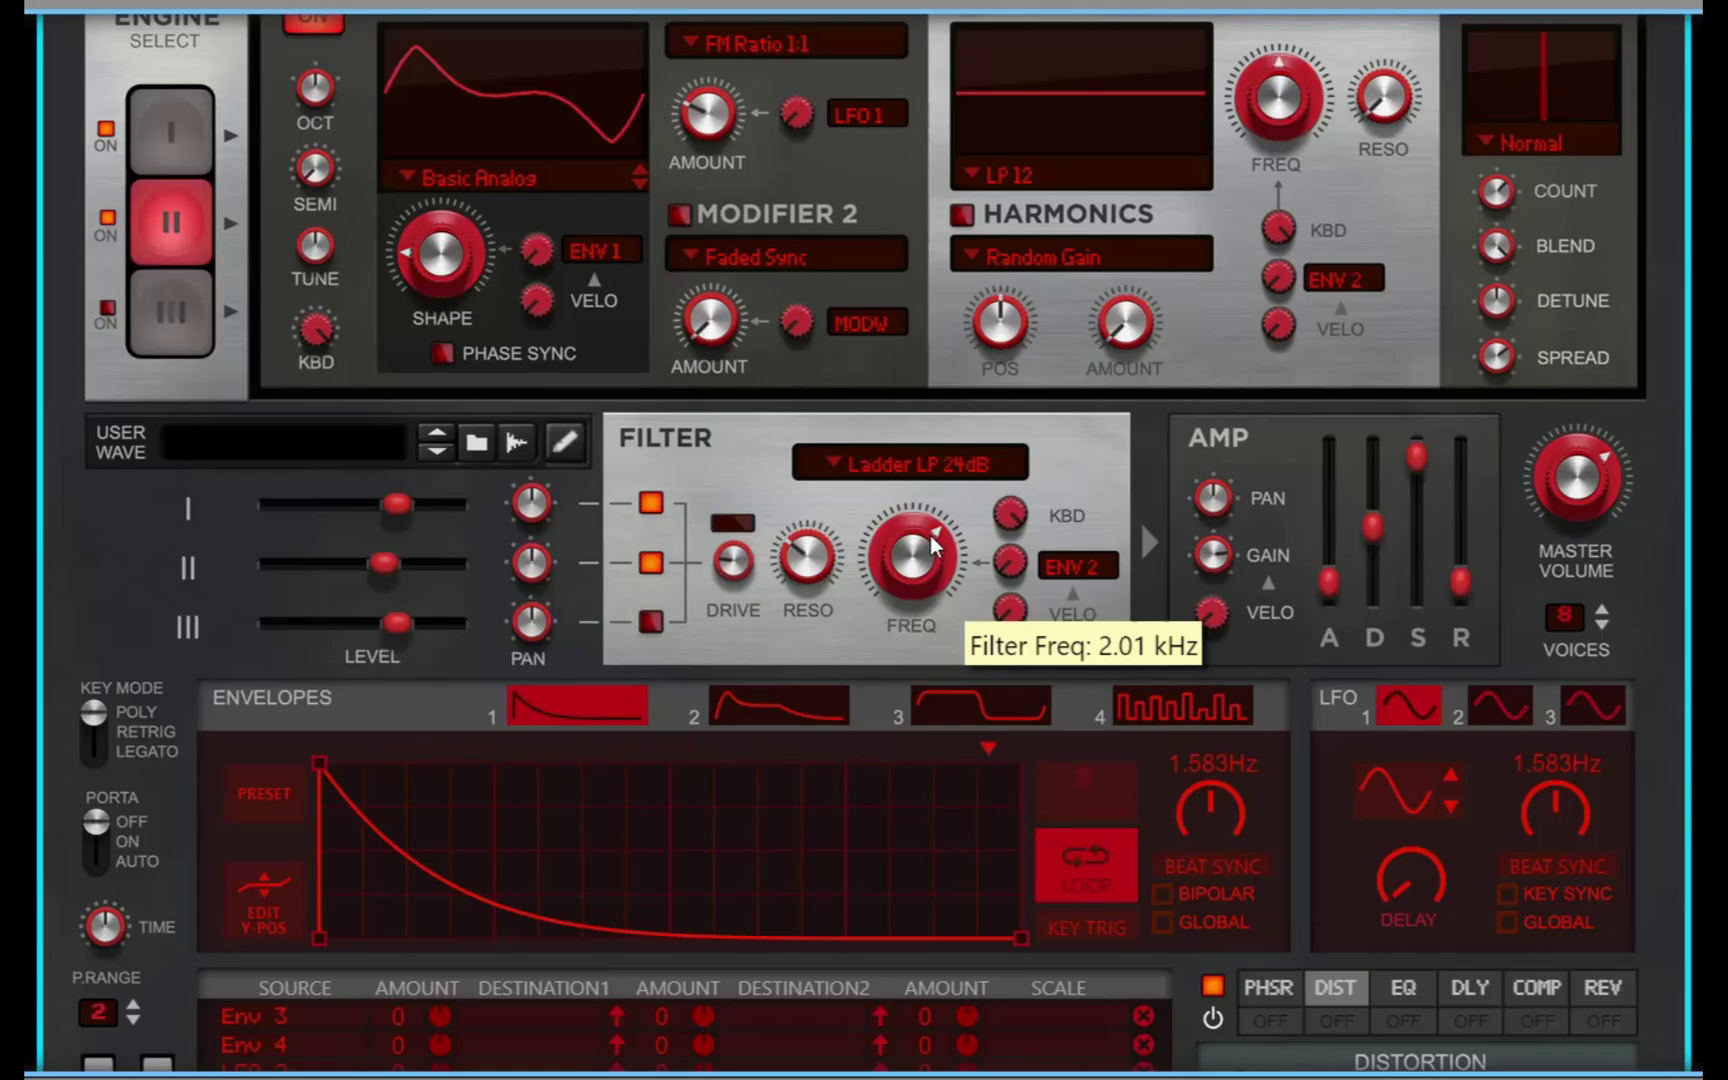
{"action": "scroll", "coordinate": [930, 555], "scroll_direction": "up", "scroll_amount": 2}
{"action": "scroll", "coordinate": [930, 563], "scroll_direction": "up", "scroll_amount": 1}
{"action": "scroll", "coordinate": [930, 563], "scroll_direction": "down", "scroll_amount": 1}
{"action": "scroll", "coordinate": [934, 564], "scroll_direction": "up", "scroll_amount": 1}
{"action": "scroll", "coordinate": [938, 563], "scroll_direction": "up", "scroll_amount": 1}
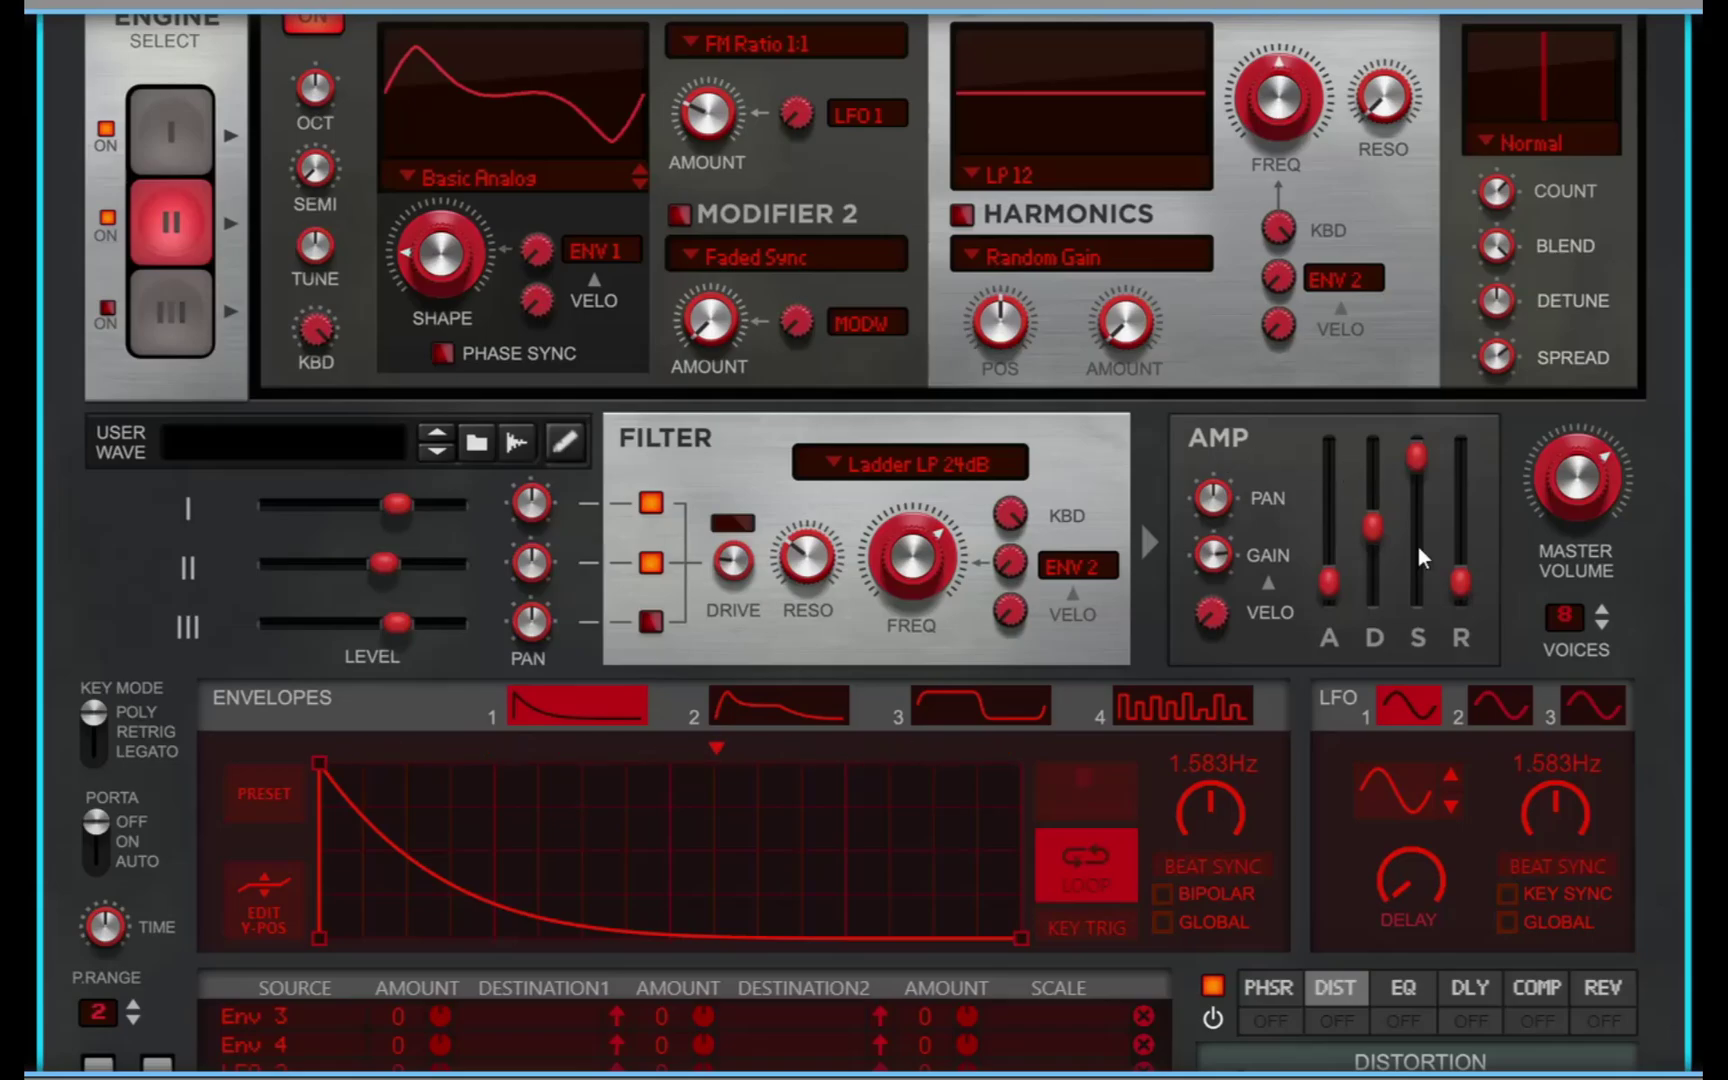
Set the amp envelope's release to 0 ms and its sustain to minimum
{"action": "left_click_drag", "start_coordinate": [1461, 583], "coordinate": [1476, 720]}
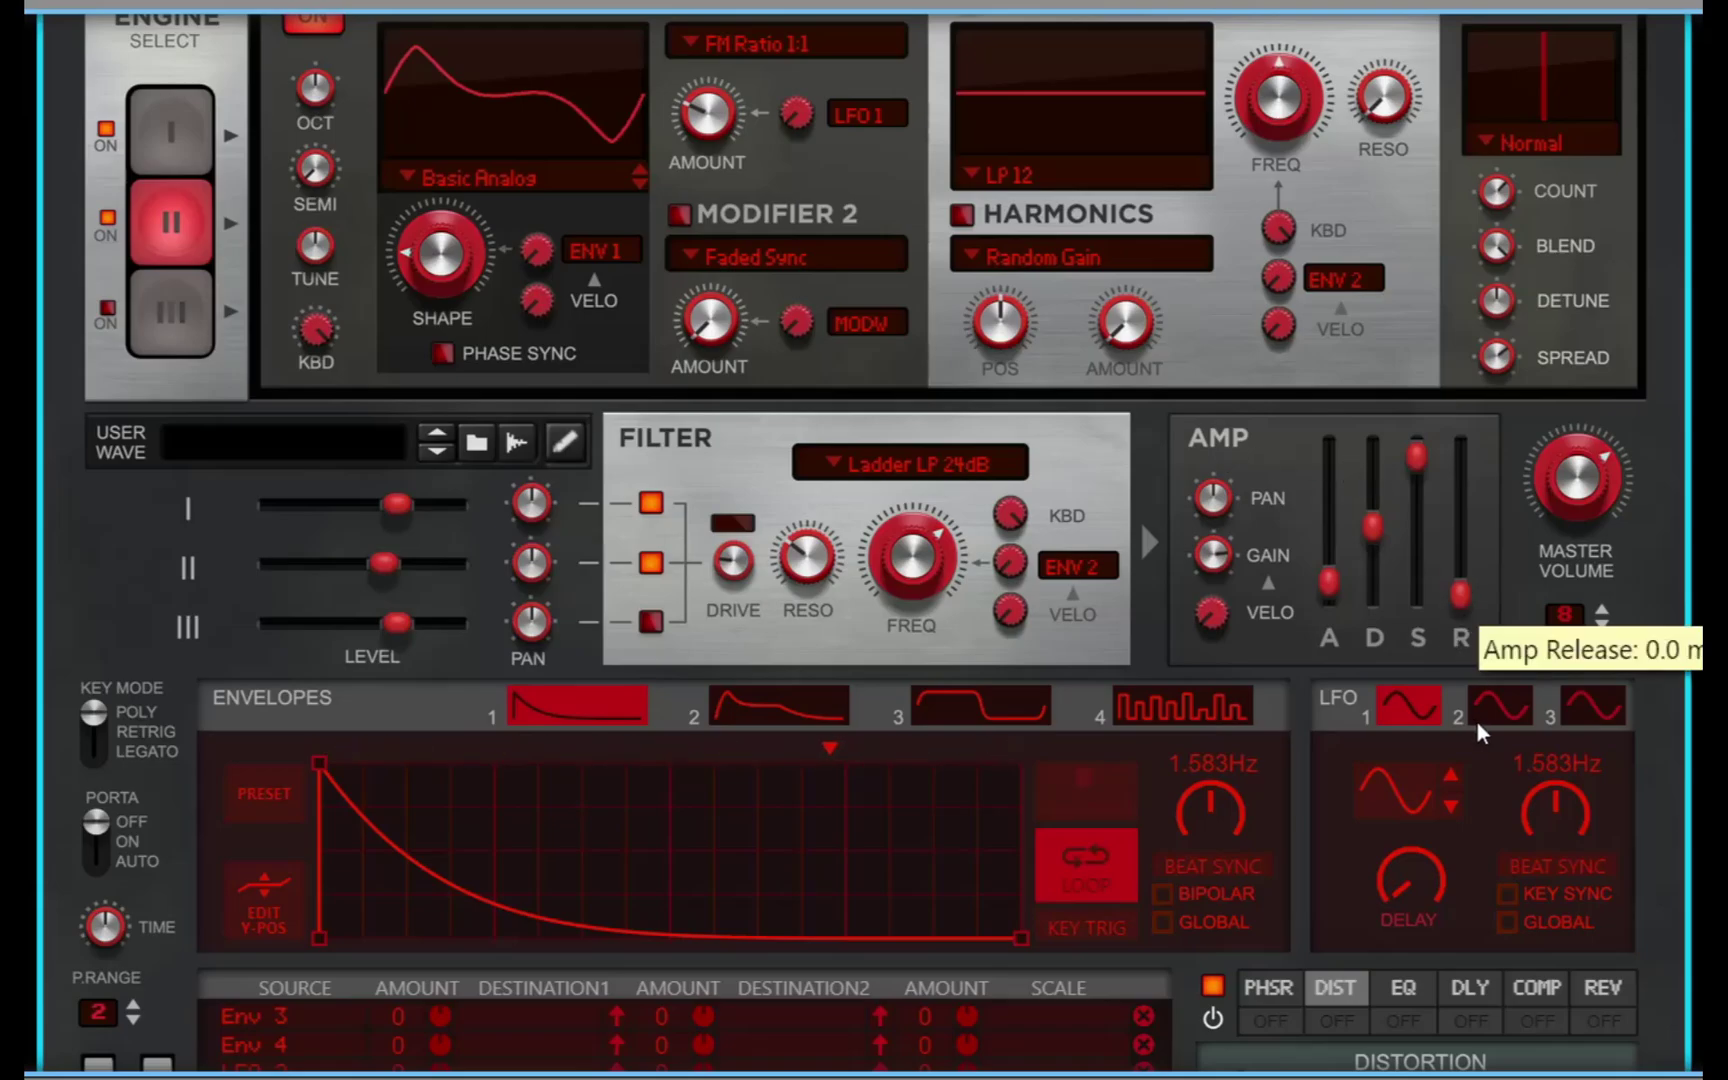
{"action": "left_click_drag", "start_coordinate": [1423, 455], "coordinate": [1418, 600]}
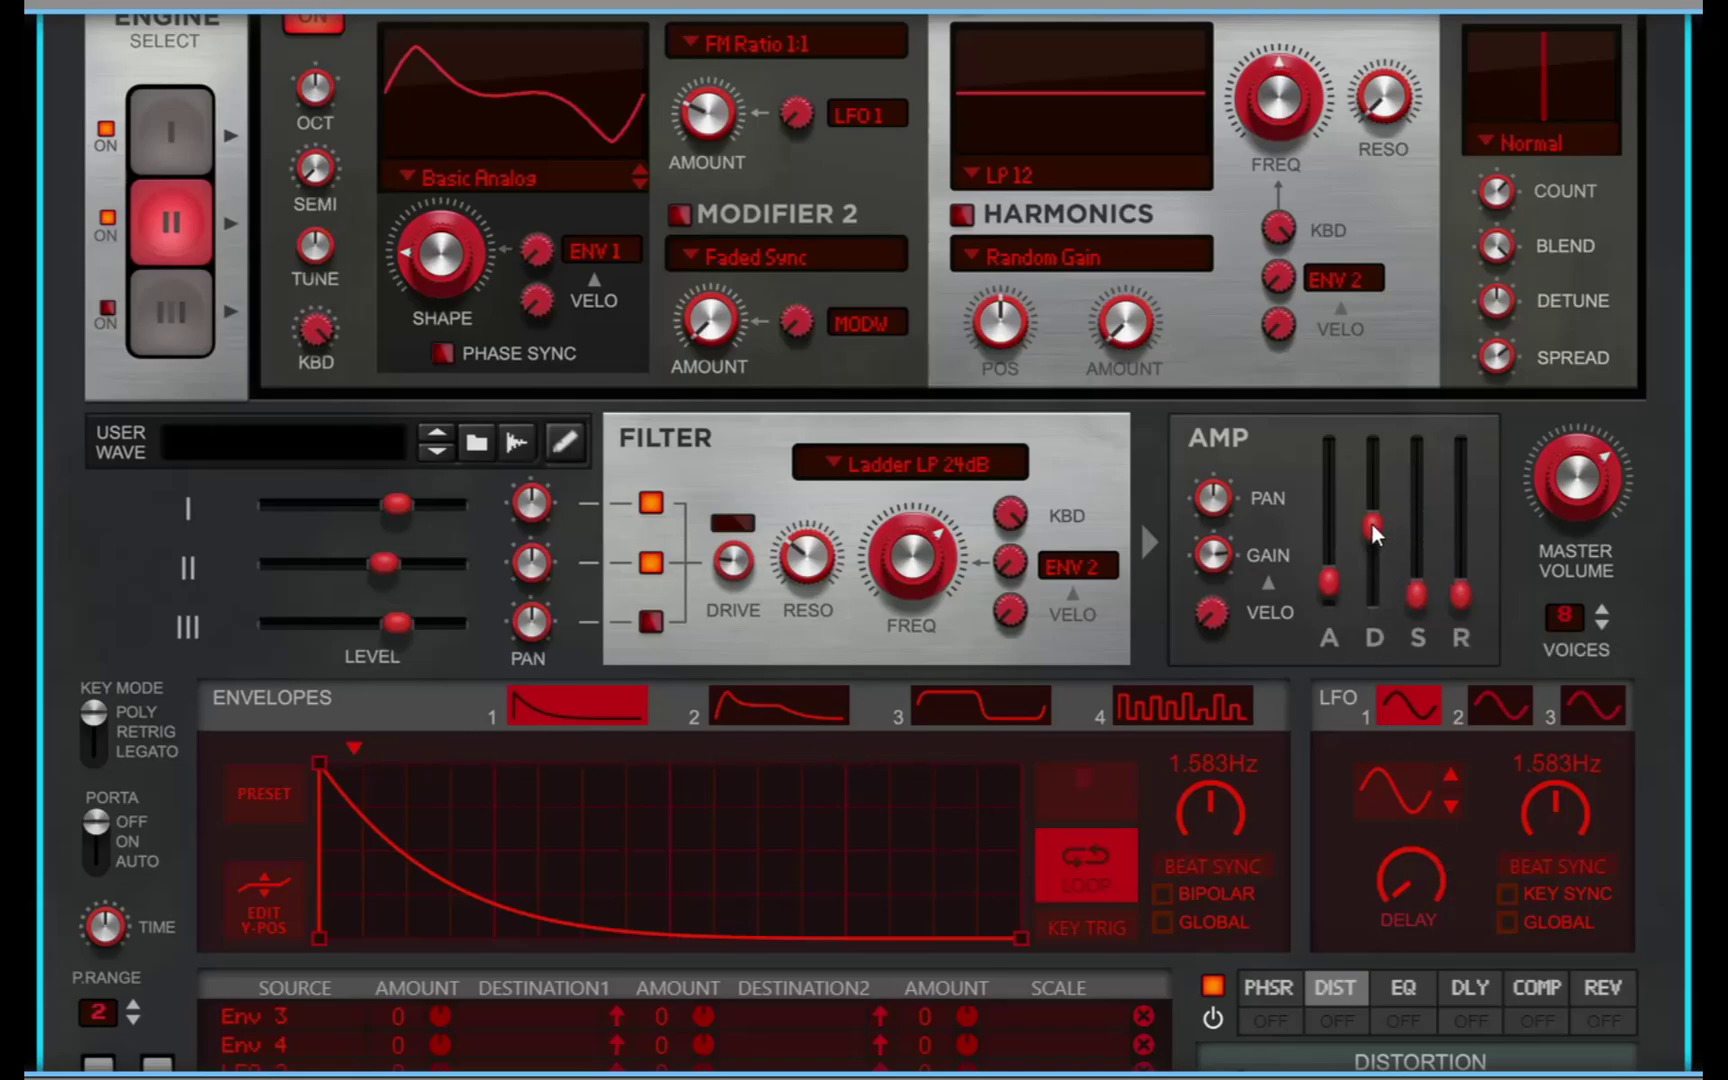
{"action": "mouse_move", "coordinate": [1372, 524]}
Reshape envelope 2 by pulling its sustain point down to zero level
{"action": "scroll", "coordinate": [1052, 657], "scroll_direction": "down", "scroll_amount": 3}
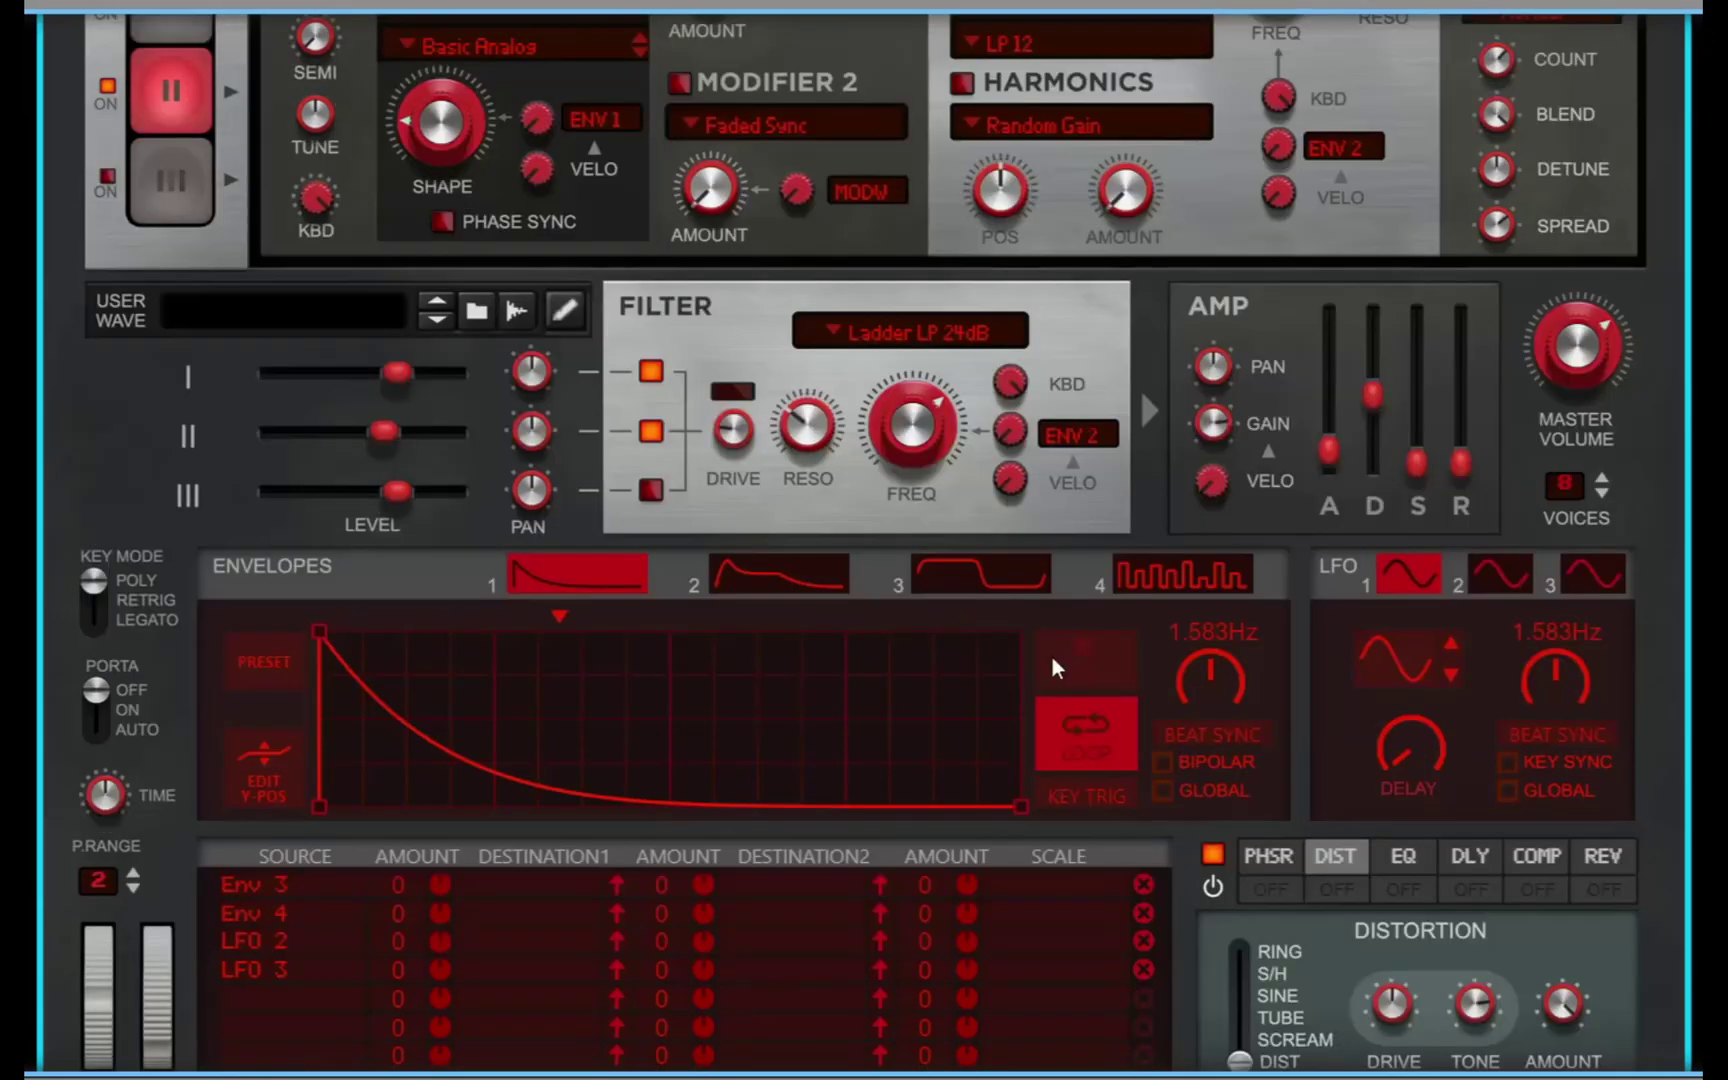
{"action": "left_click", "coordinate": [754, 577]}
{"action": "left_click_drag", "start_coordinate": [385, 626], "coordinate": [301, 593]}
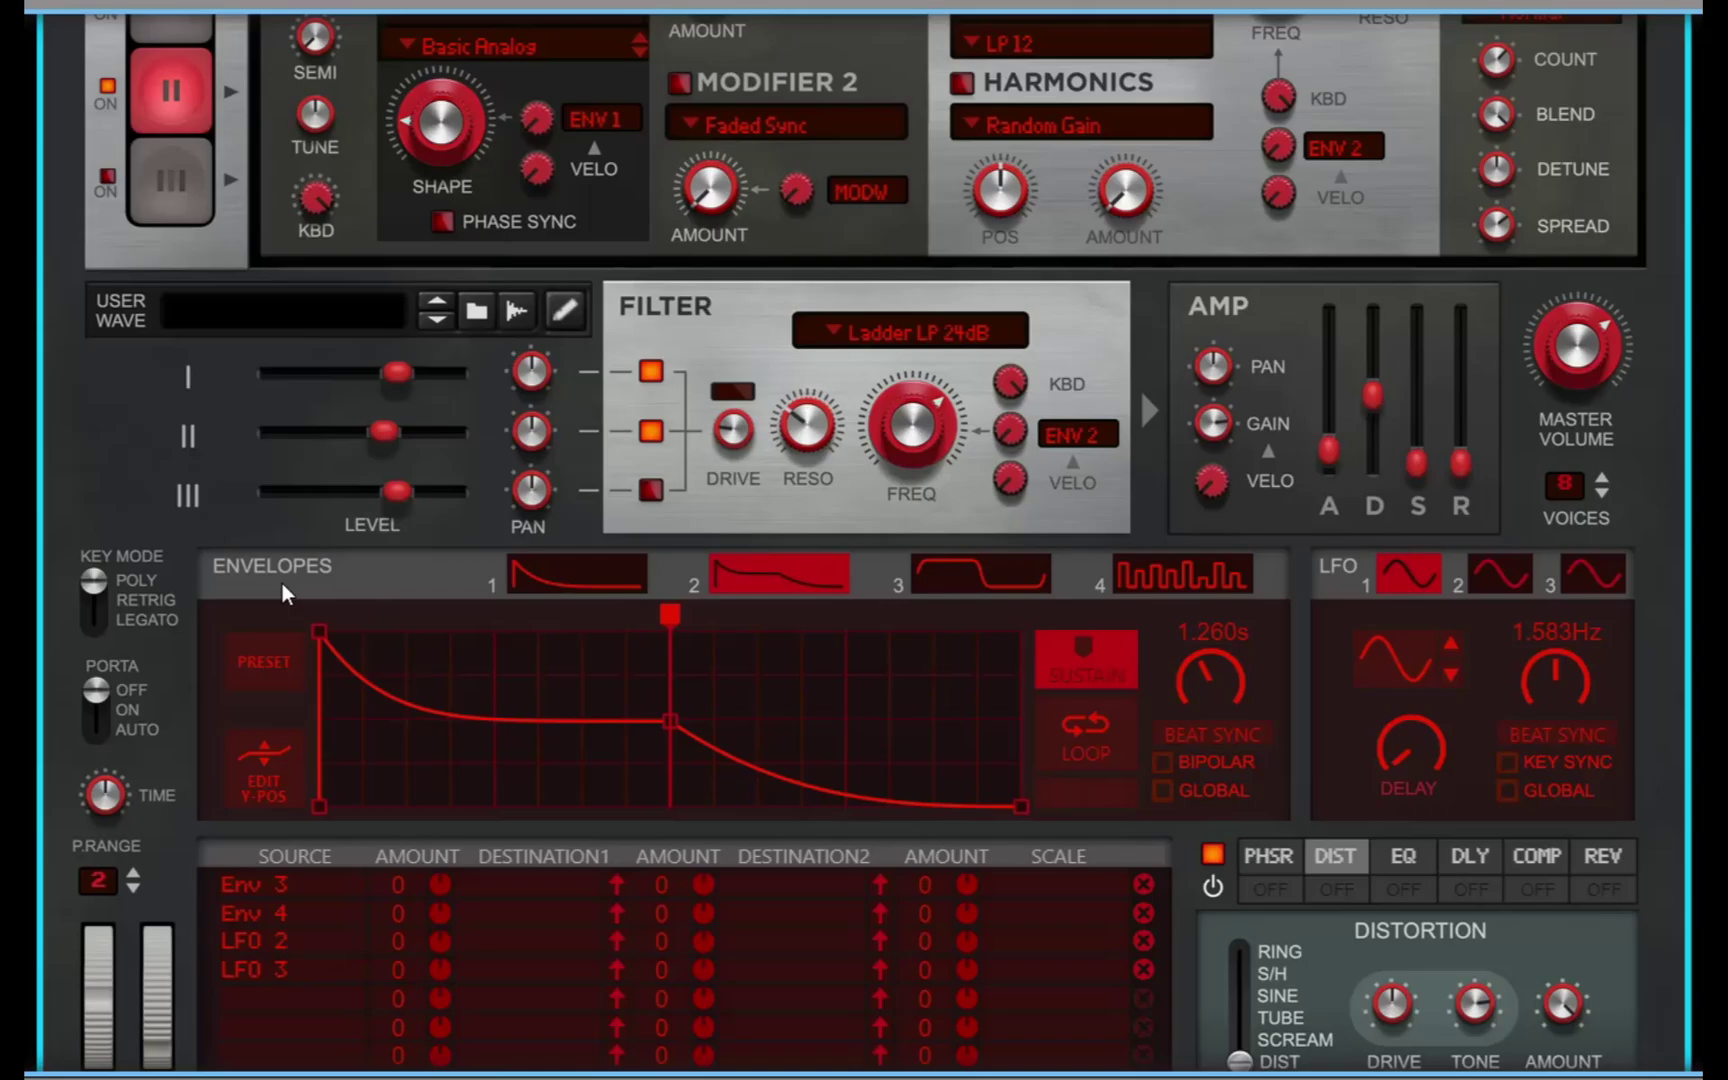
{"action": "left_click_drag", "start_coordinate": [670, 721], "coordinate": [674, 806]}
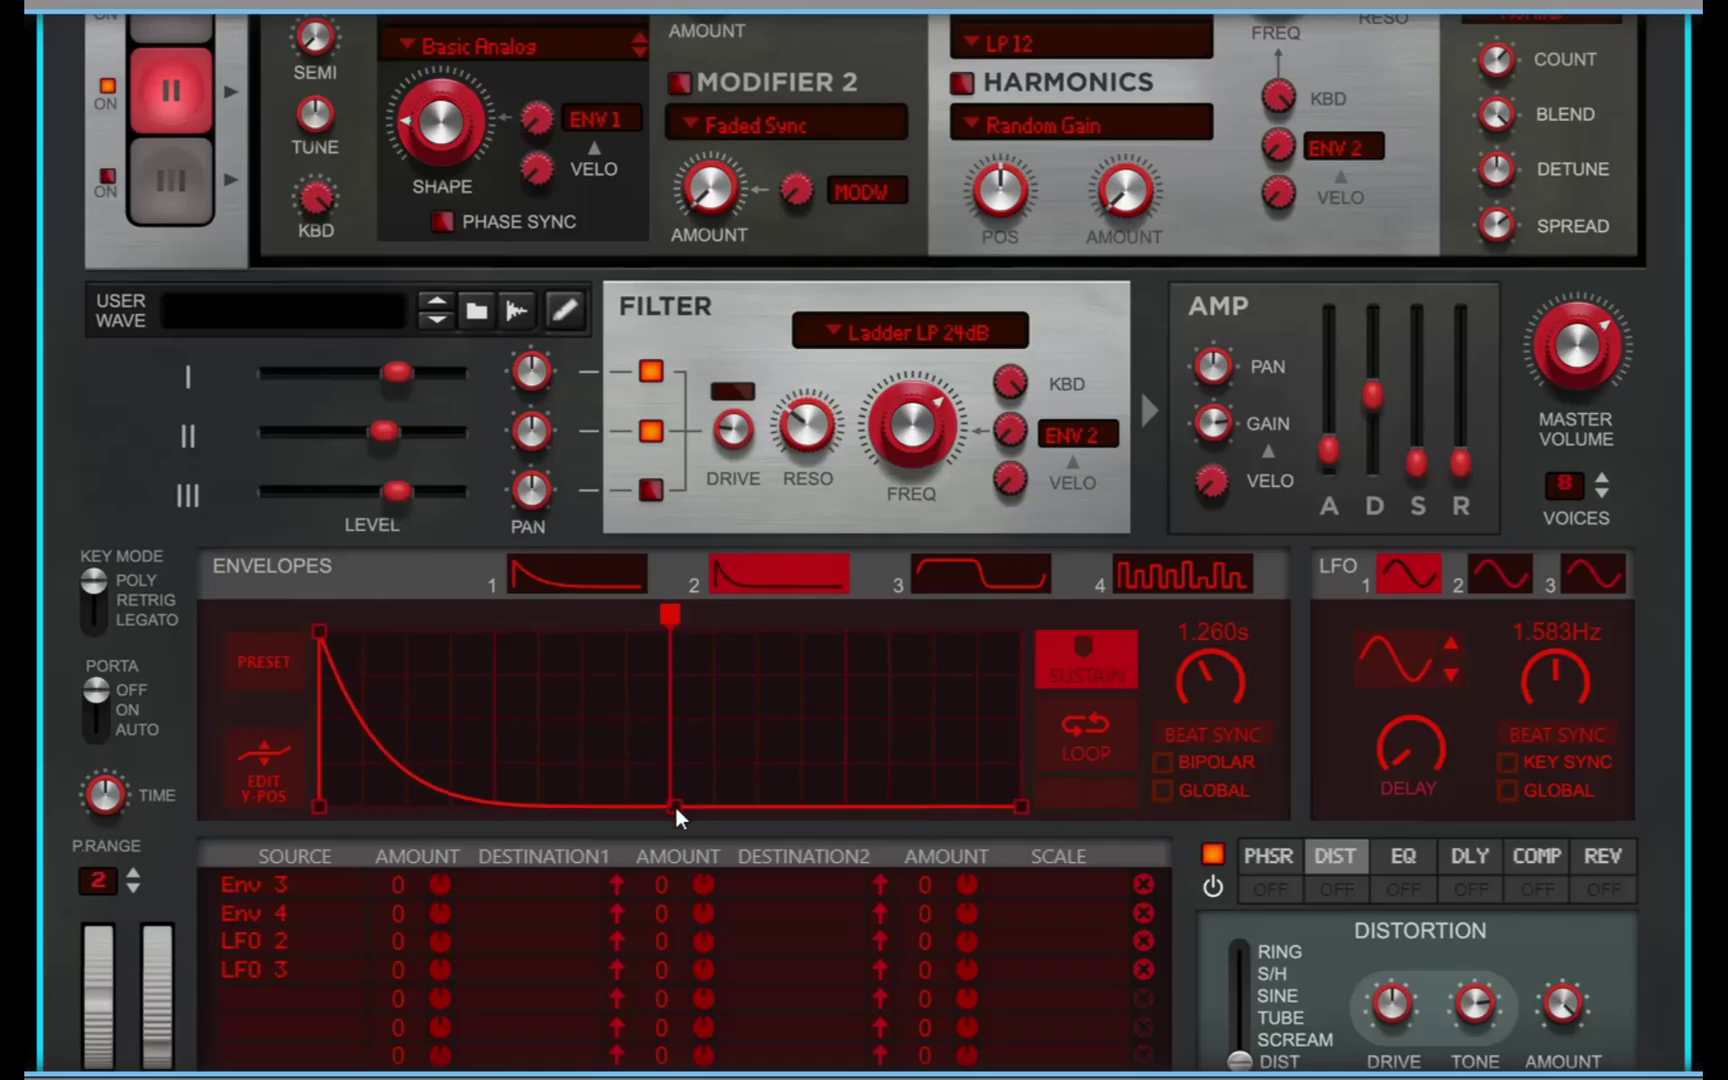
Keep envelope 2 in sustain mode rather than looping, set its time to 0.592 s, and move its middle point past the sustain marker
{"action": "left_click", "coordinate": [1075, 738]}
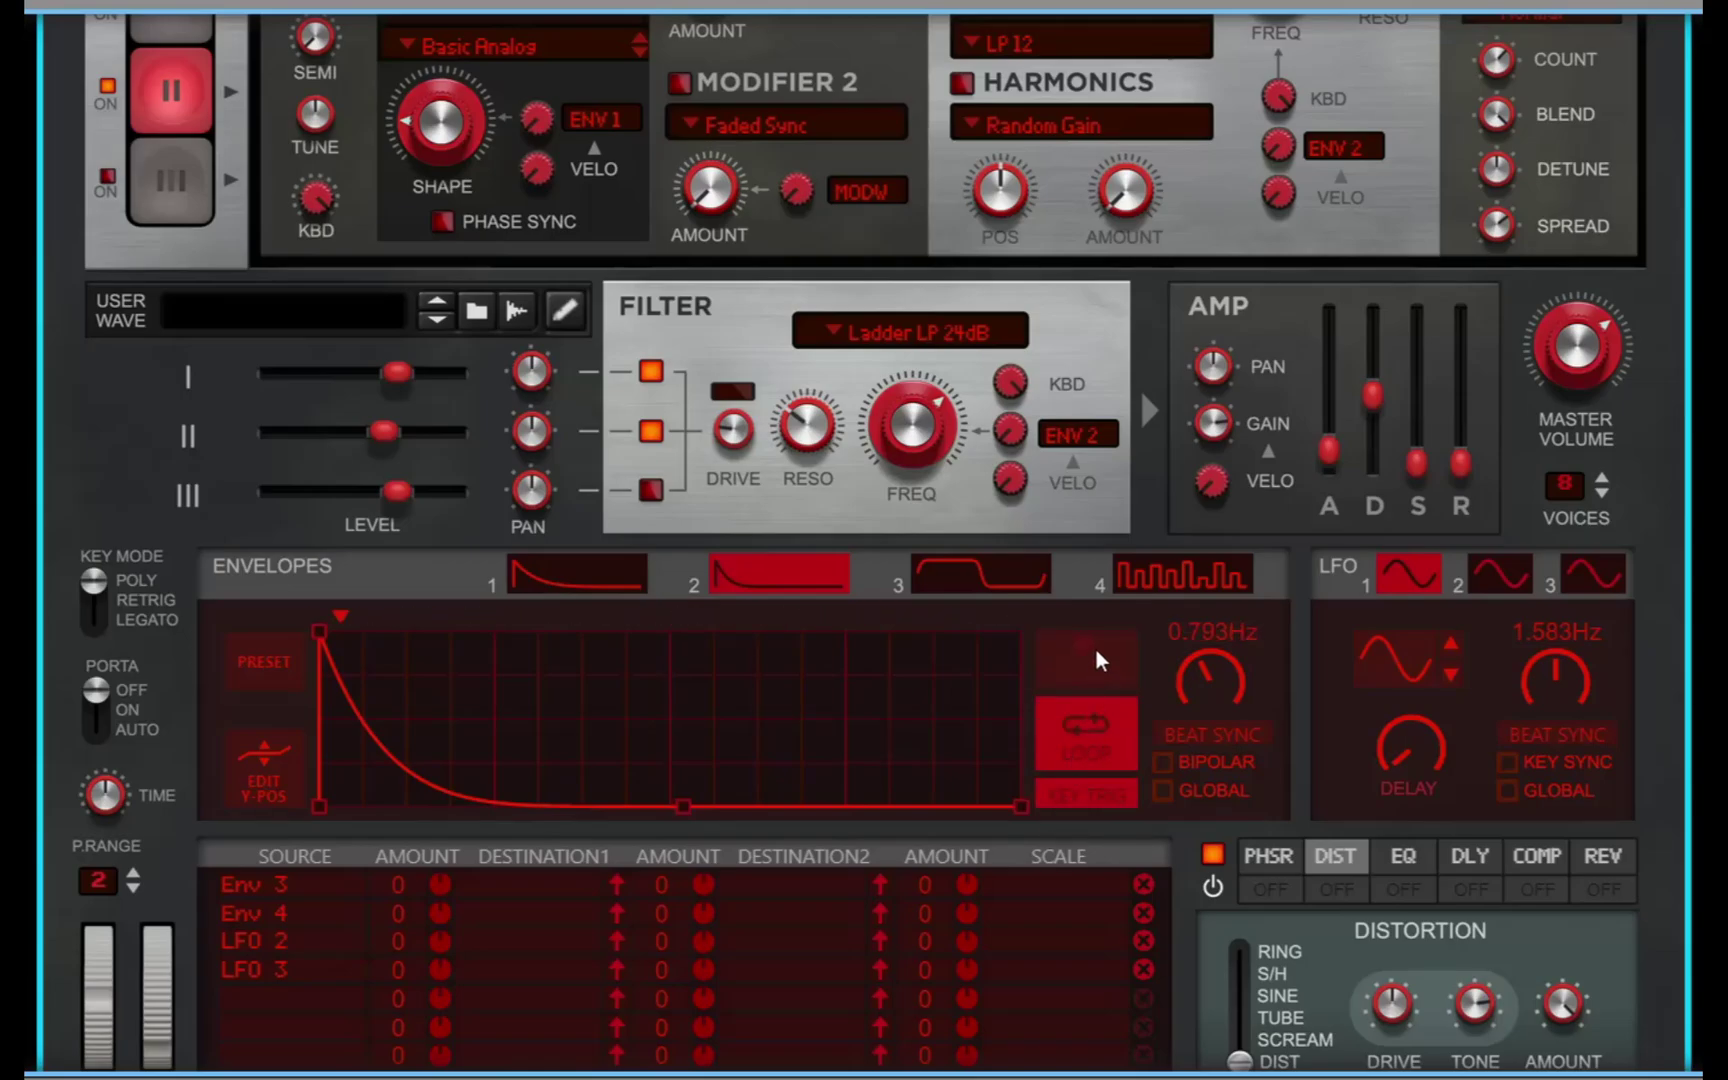
{"action": "left_click", "coordinate": [1098, 744]}
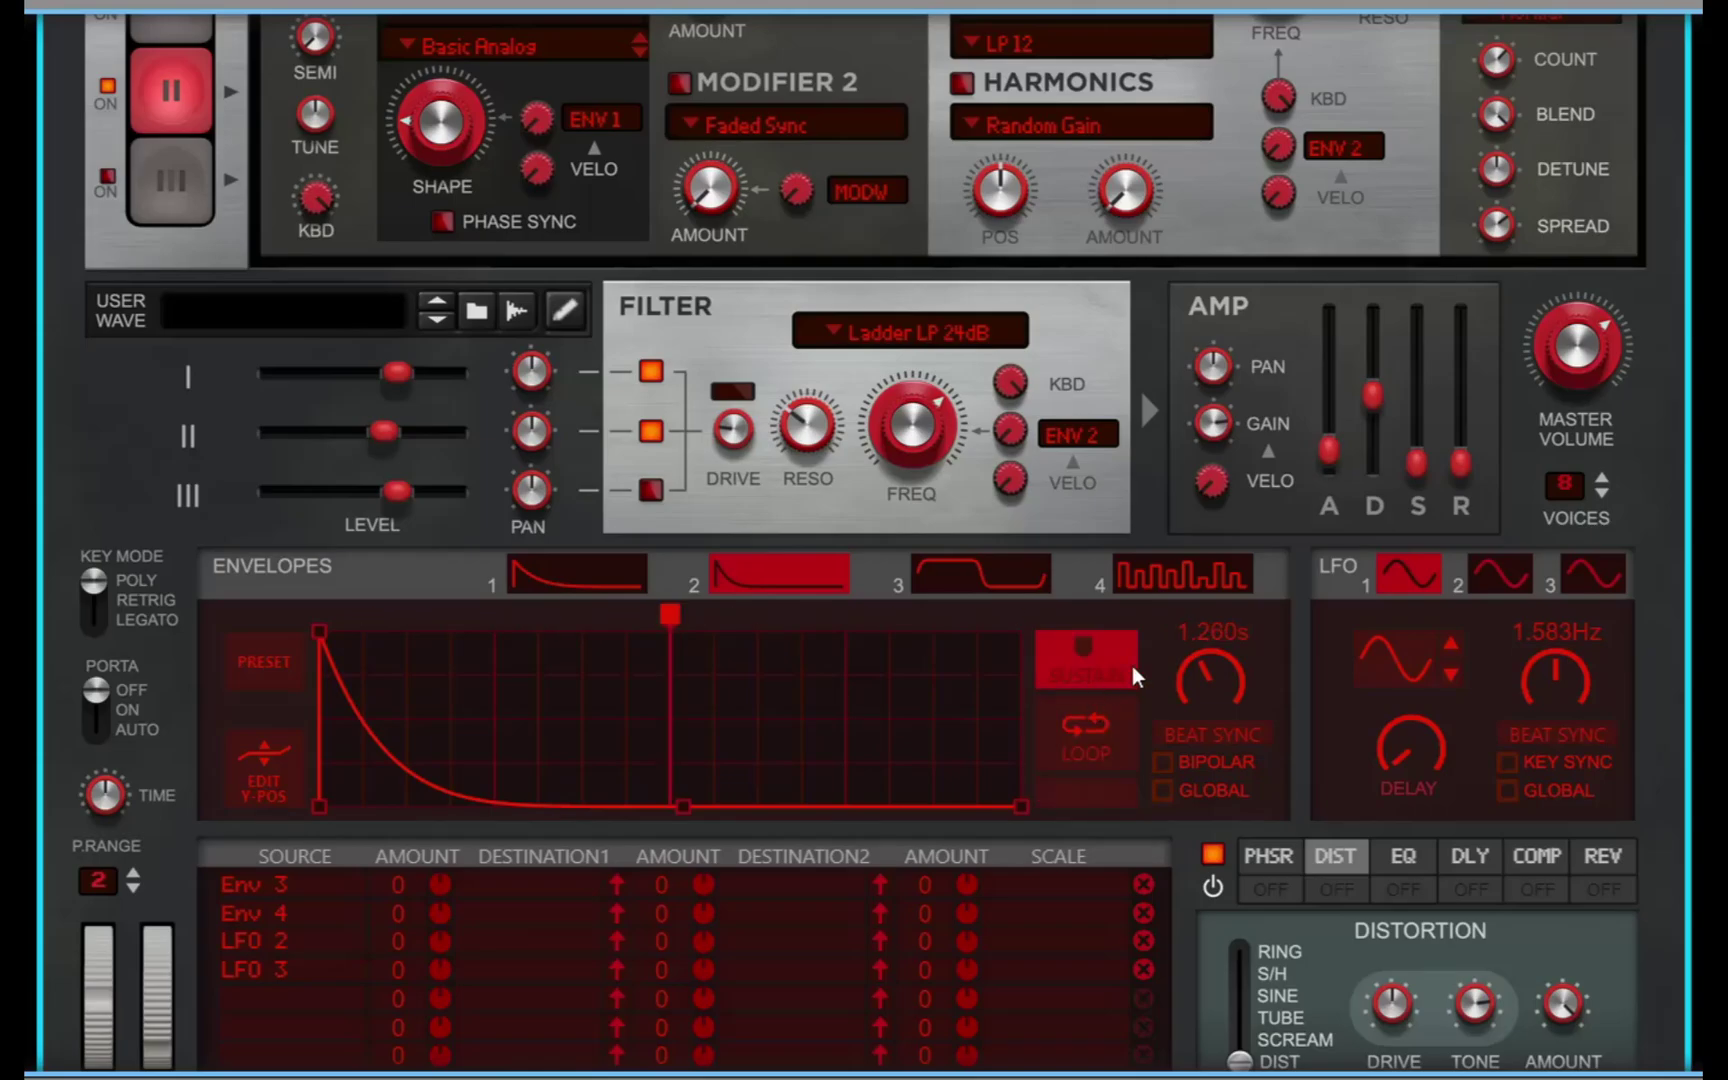
{"action": "left_click_drag", "start_coordinate": [1207, 674], "coordinate": [1217, 663]}
{"action": "left_click_drag", "start_coordinate": [686, 809], "coordinate": [757, 825]}
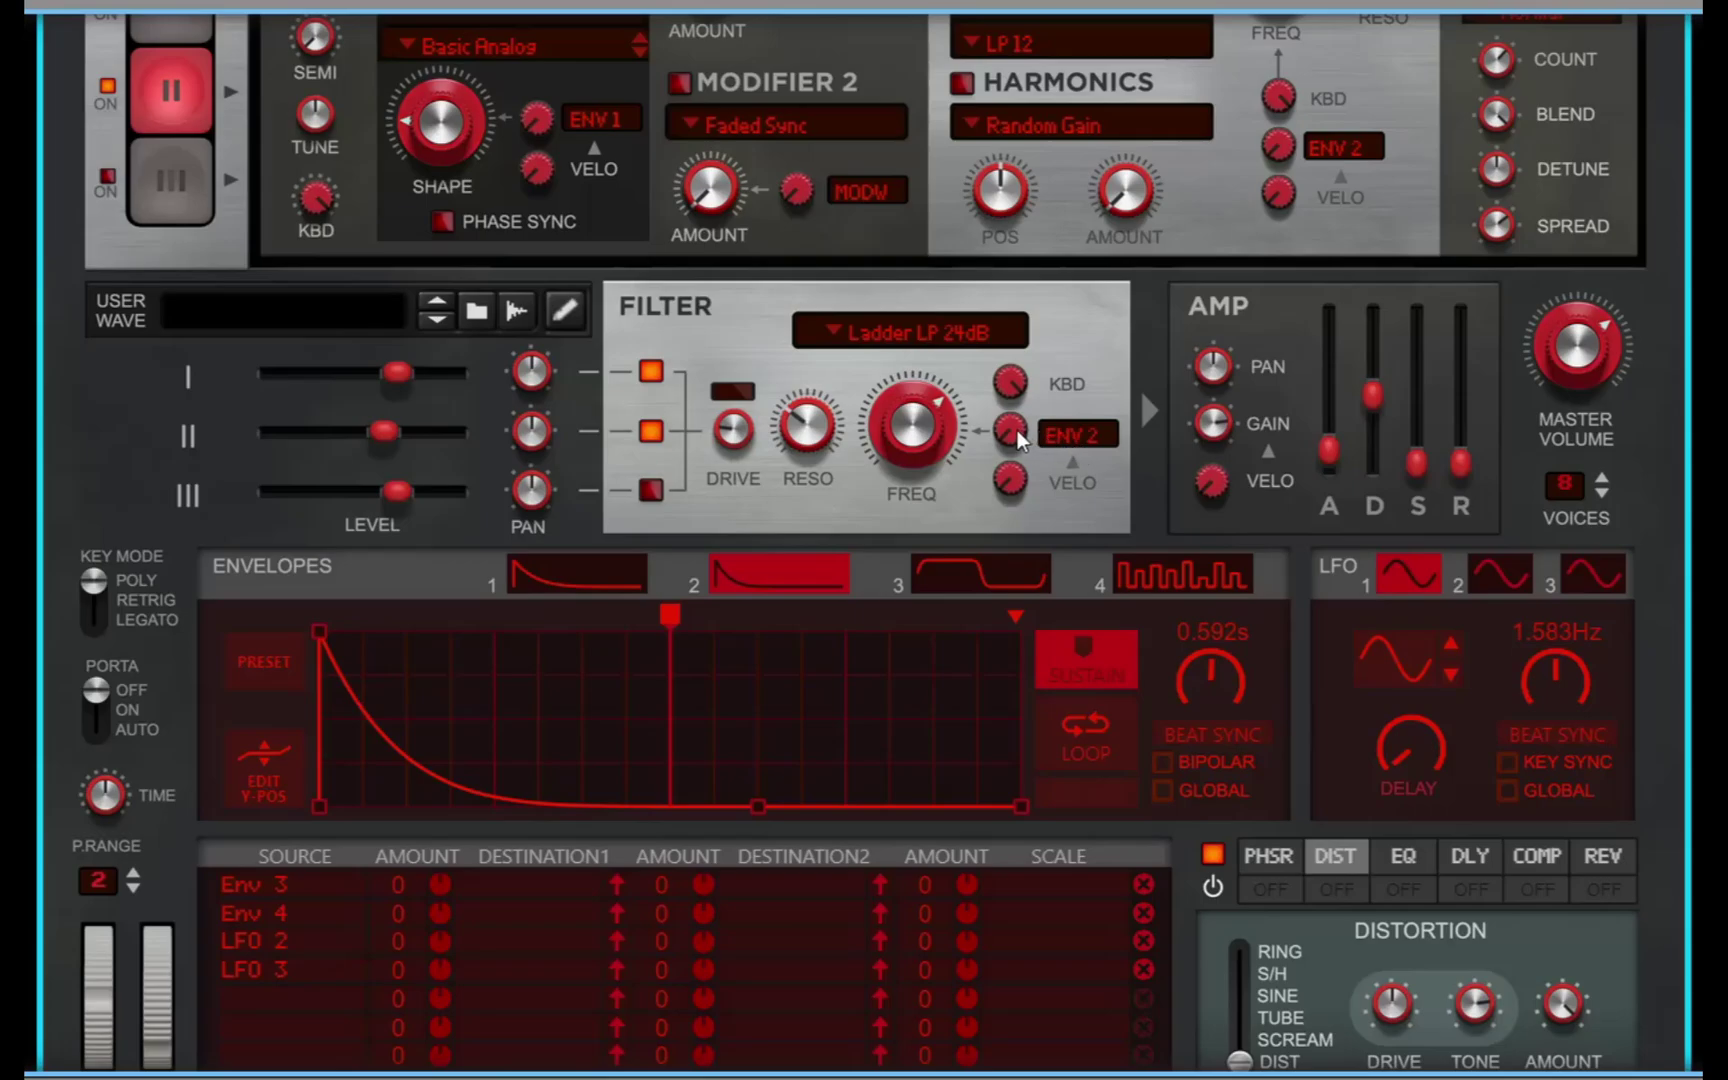
Try the filter's Env 2 modulation at 100%, and reduce it to a moderate positive amount
{"action": "mouse_move", "coordinate": [1017, 431]}
{"action": "left_click_drag", "start_coordinate": [1018, 430], "coordinate": [1068, 347]}
{"action": "left_click_drag", "start_coordinate": [1018, 425], "coordinate": [1053, 306]}
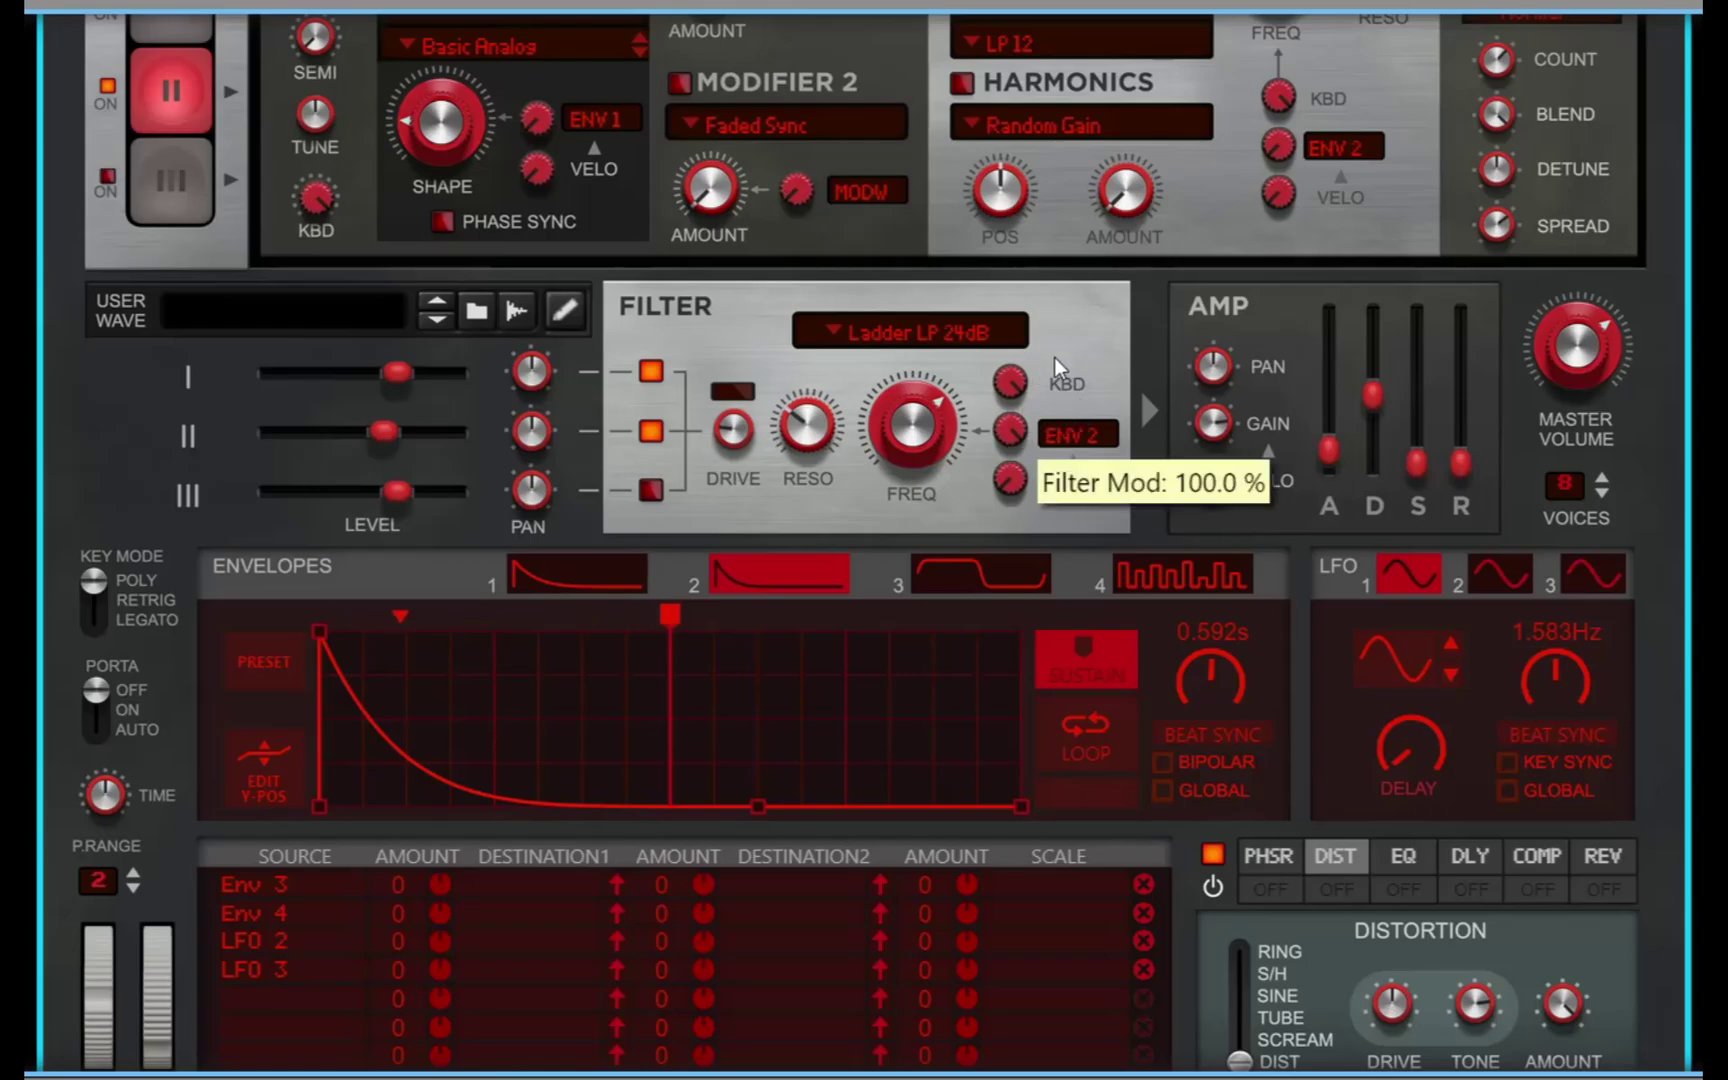
{"action": "left_click_drag", "start_coordinate": [1014, 431], "coordinate": [1080, 486]}
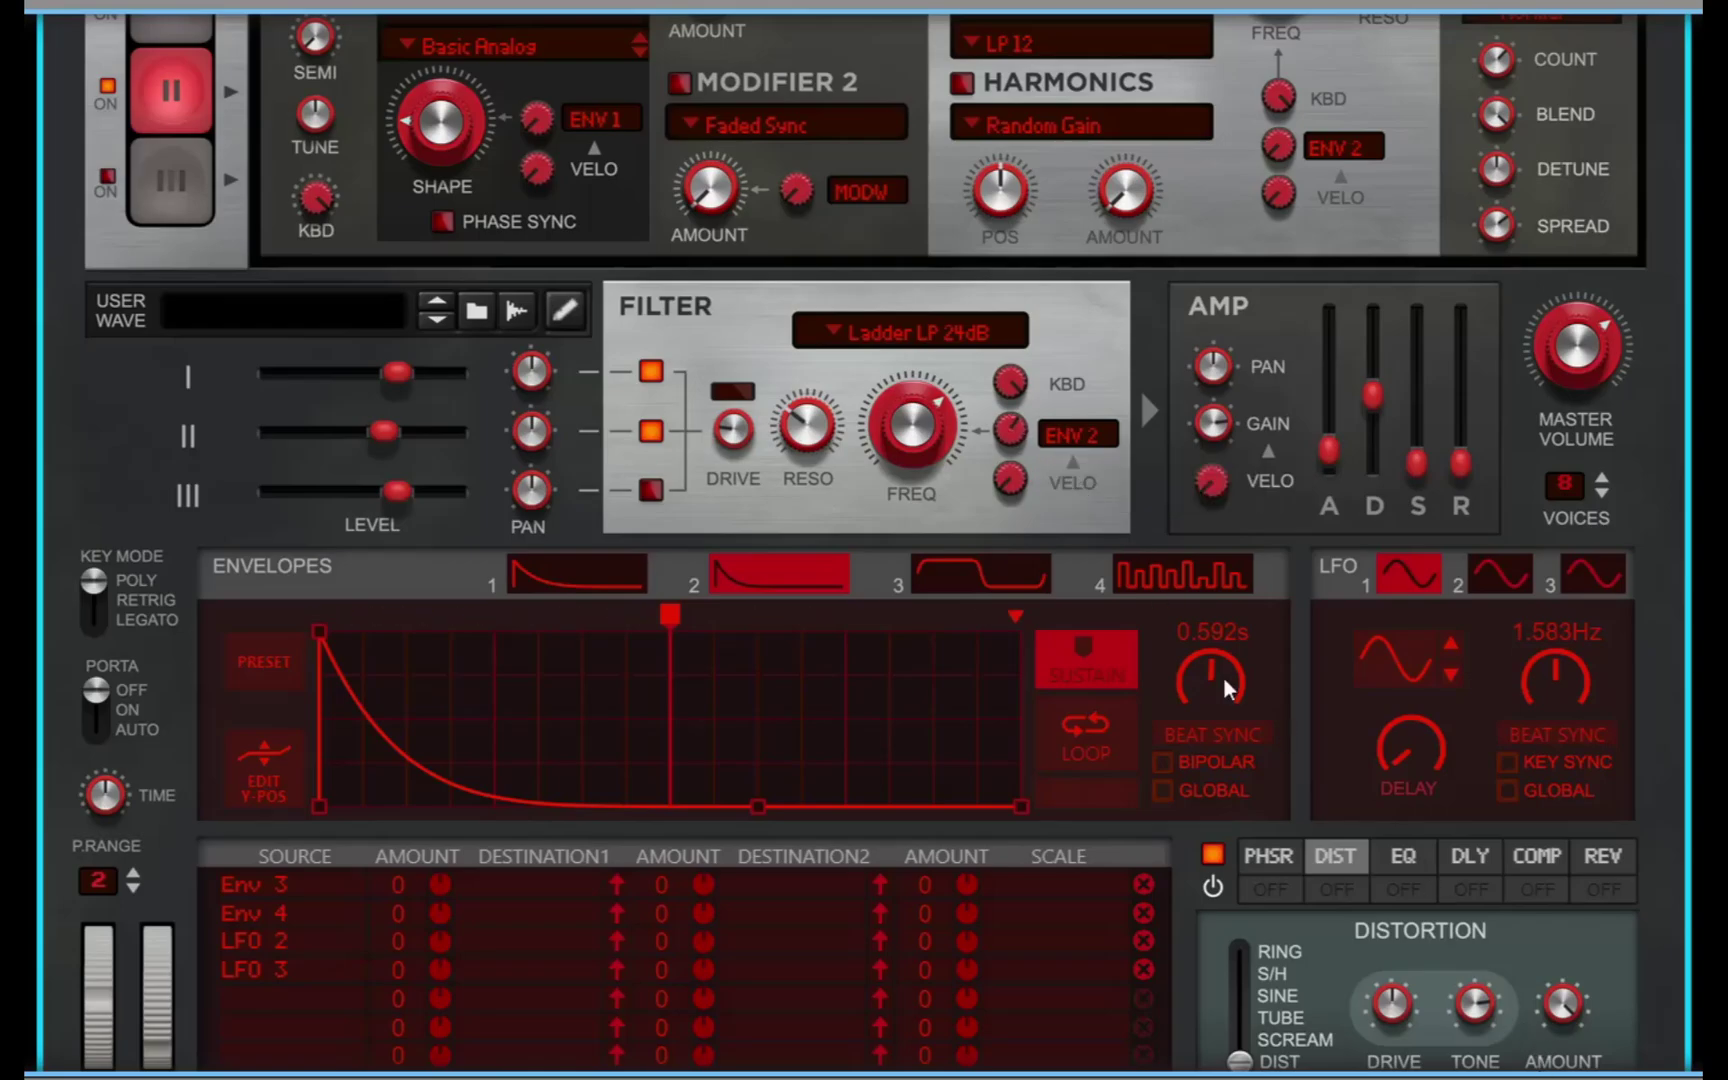
{"action": "mouse_move", "coordinate": [1019, 427]}
Turn on Europa's distortion effect and adjust its drive slightly
{"action": "scroll", "coordinate": [987, 463], "scroll_direction": "down", "scroll_amount": 3}
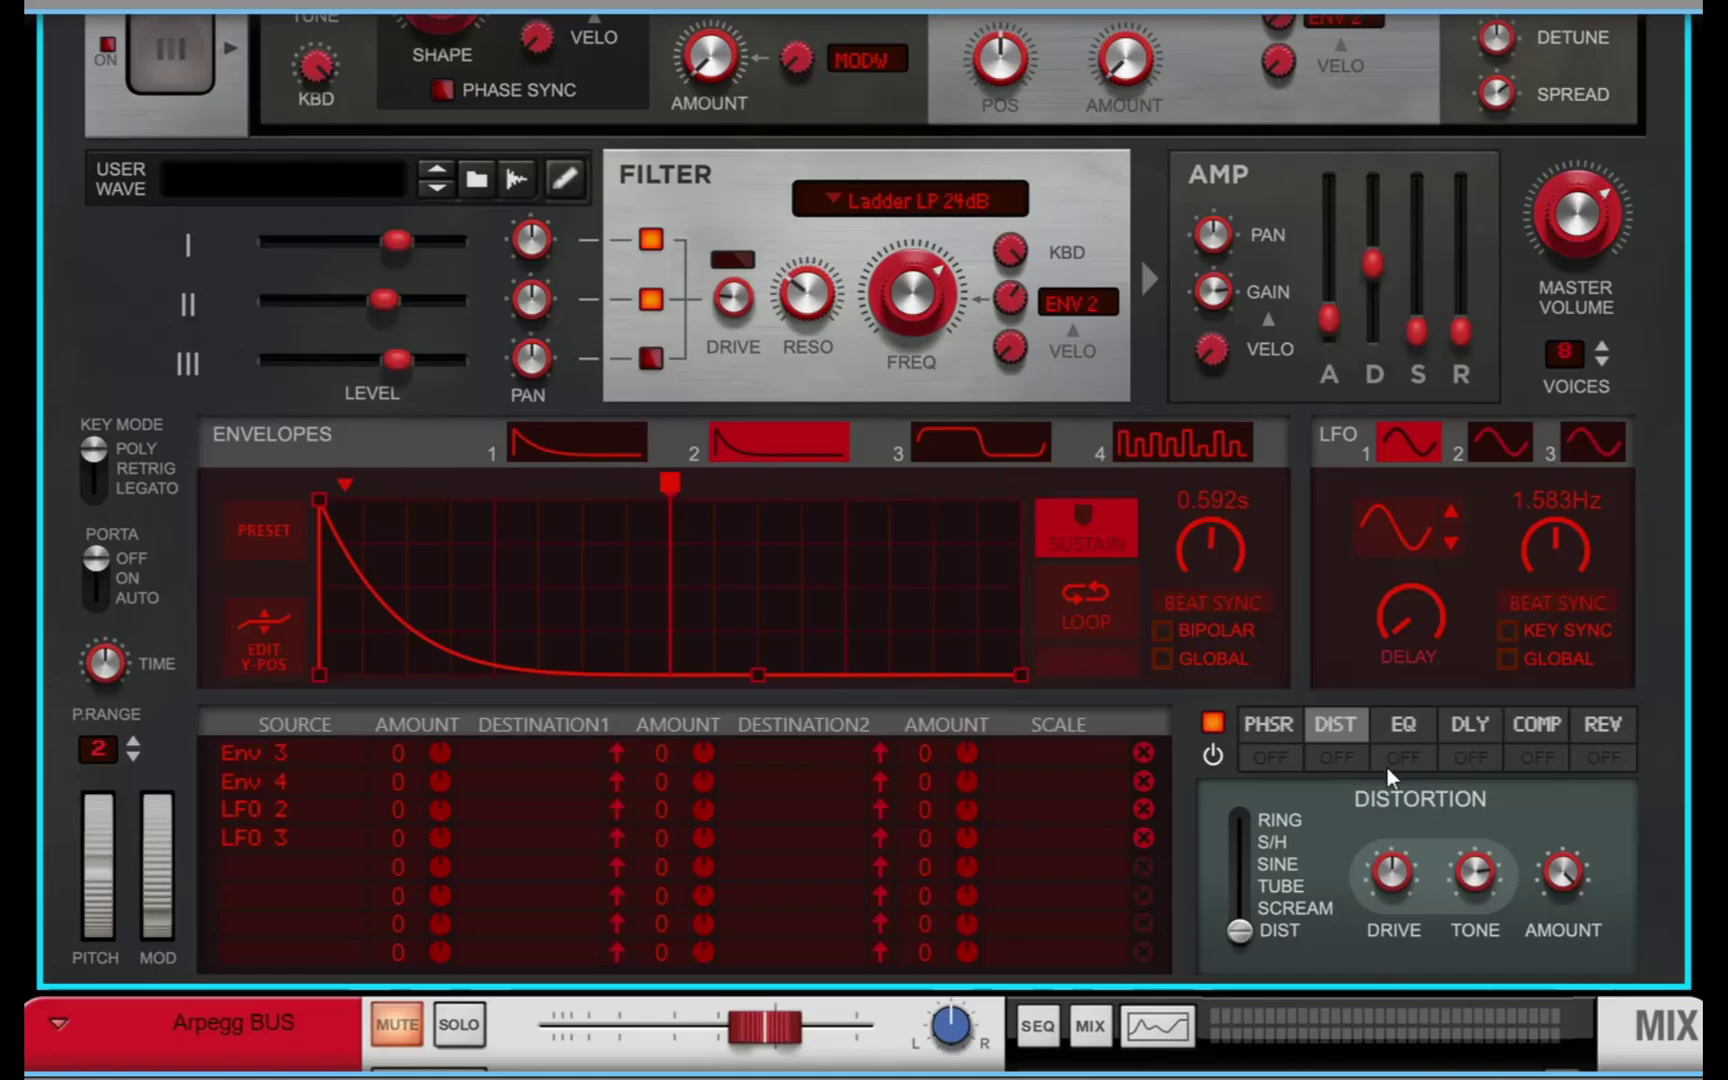
{"action": "left_click", "coordinate": [1345, 762]}
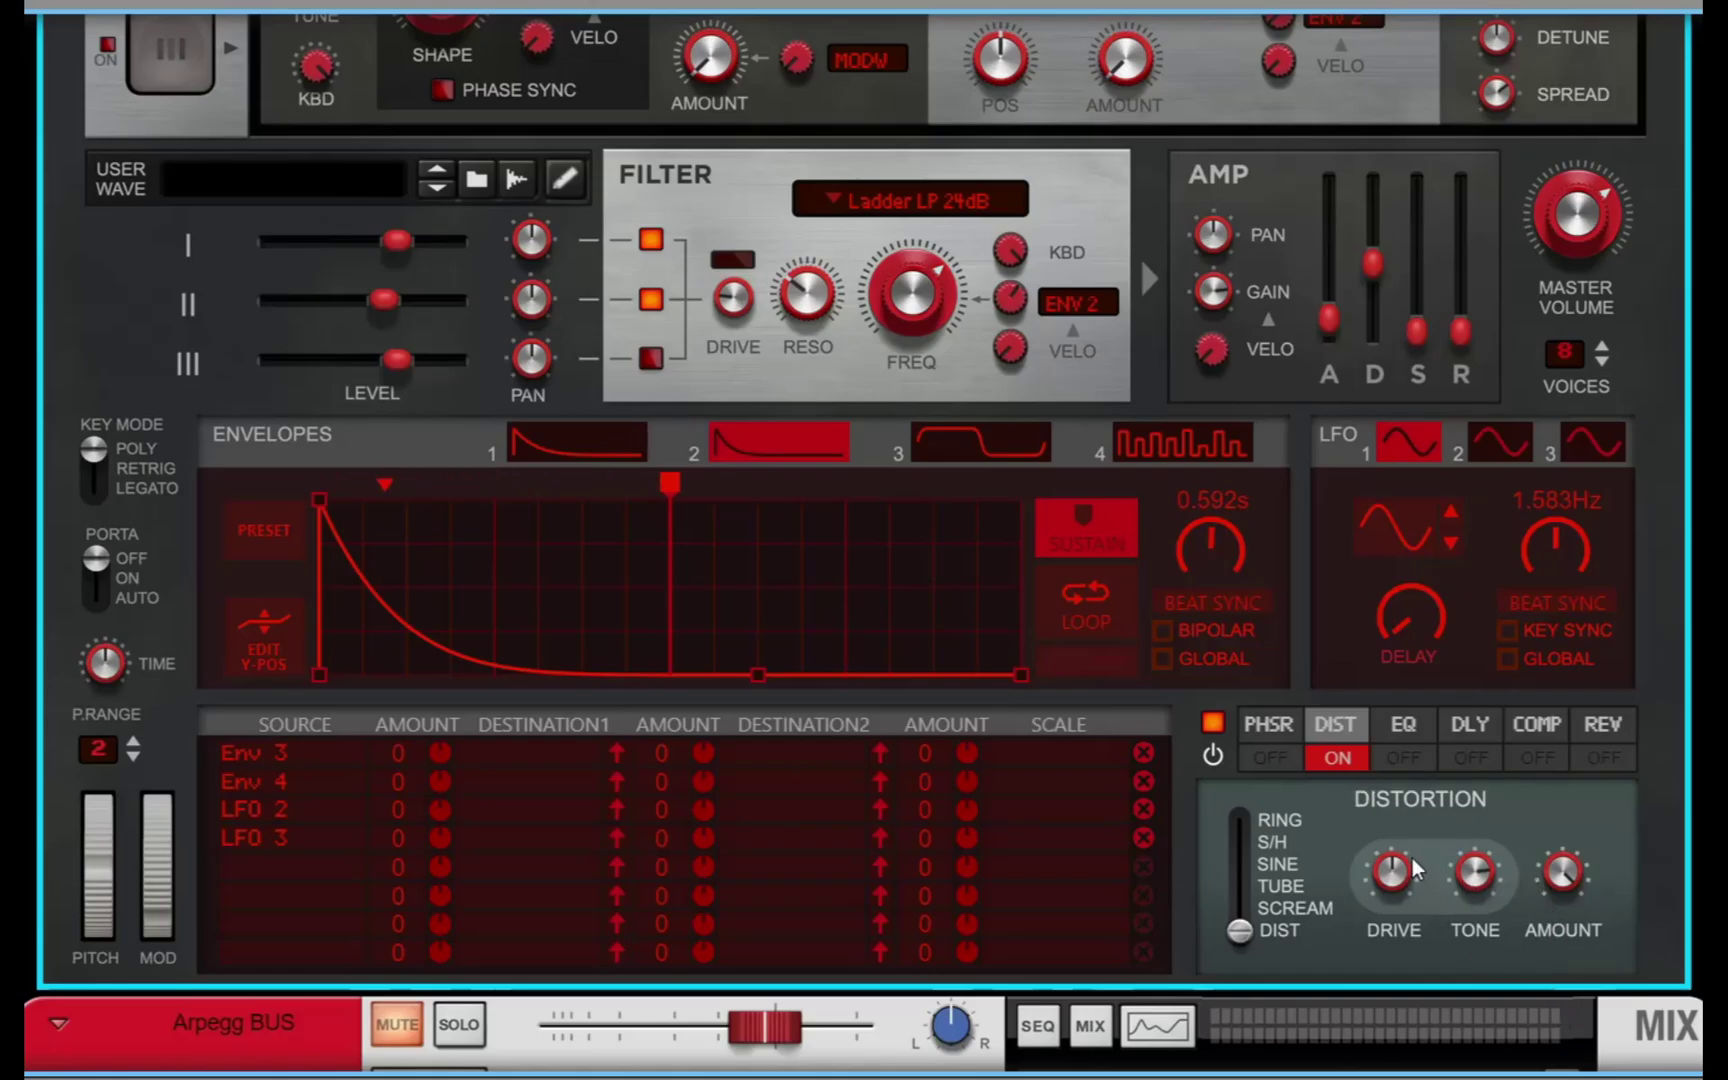
{"action": "left_click_drag", "start_coordinate": [1413, 867], "coordinate": [1422, 863]}
Turn on Europa's reverb, increase its damping and shorten its decay slightly
{"action": "left_click", "coordinate": [1624, 726]}
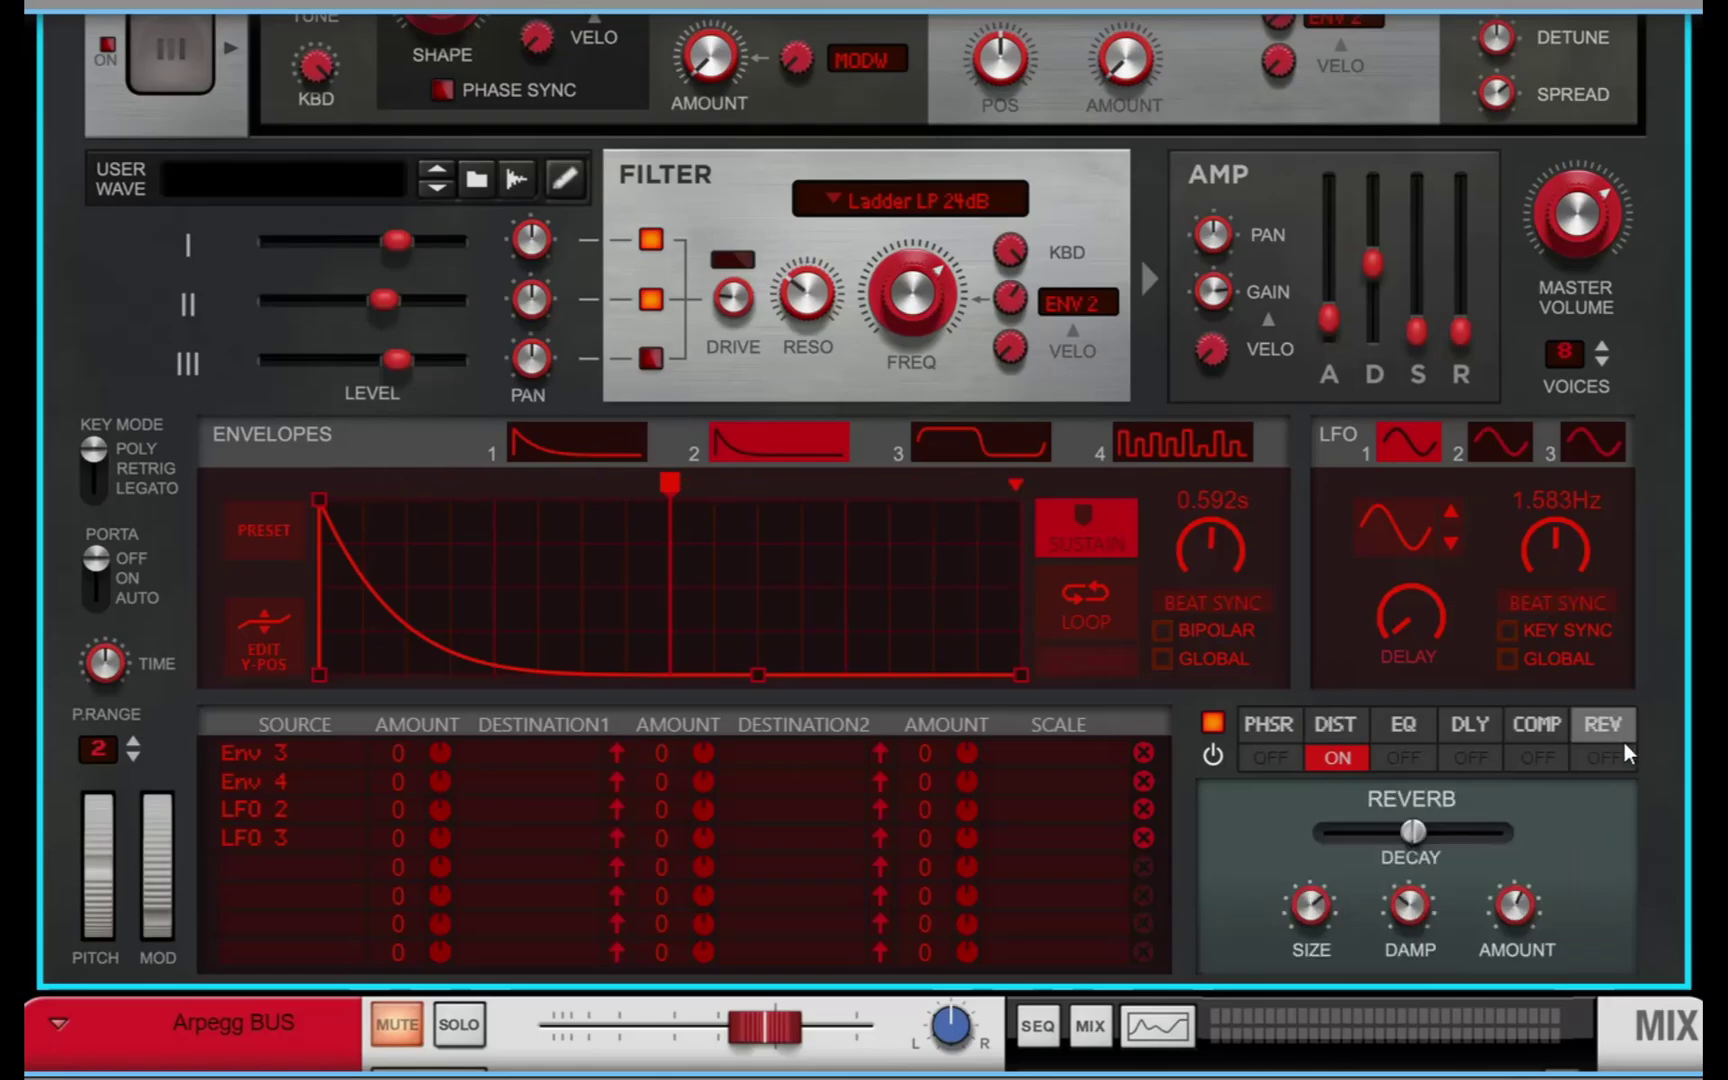
{"action": "left_click", "coordinate": [1600, 758]}
{"action": "left_click_drag", "start_coordinate": [1399, 917], "coordinate": [1446, 830]}
{"action": "left_click_drag", "start_coordinate": [1413, 840], "coordinate": [1399, 843]}
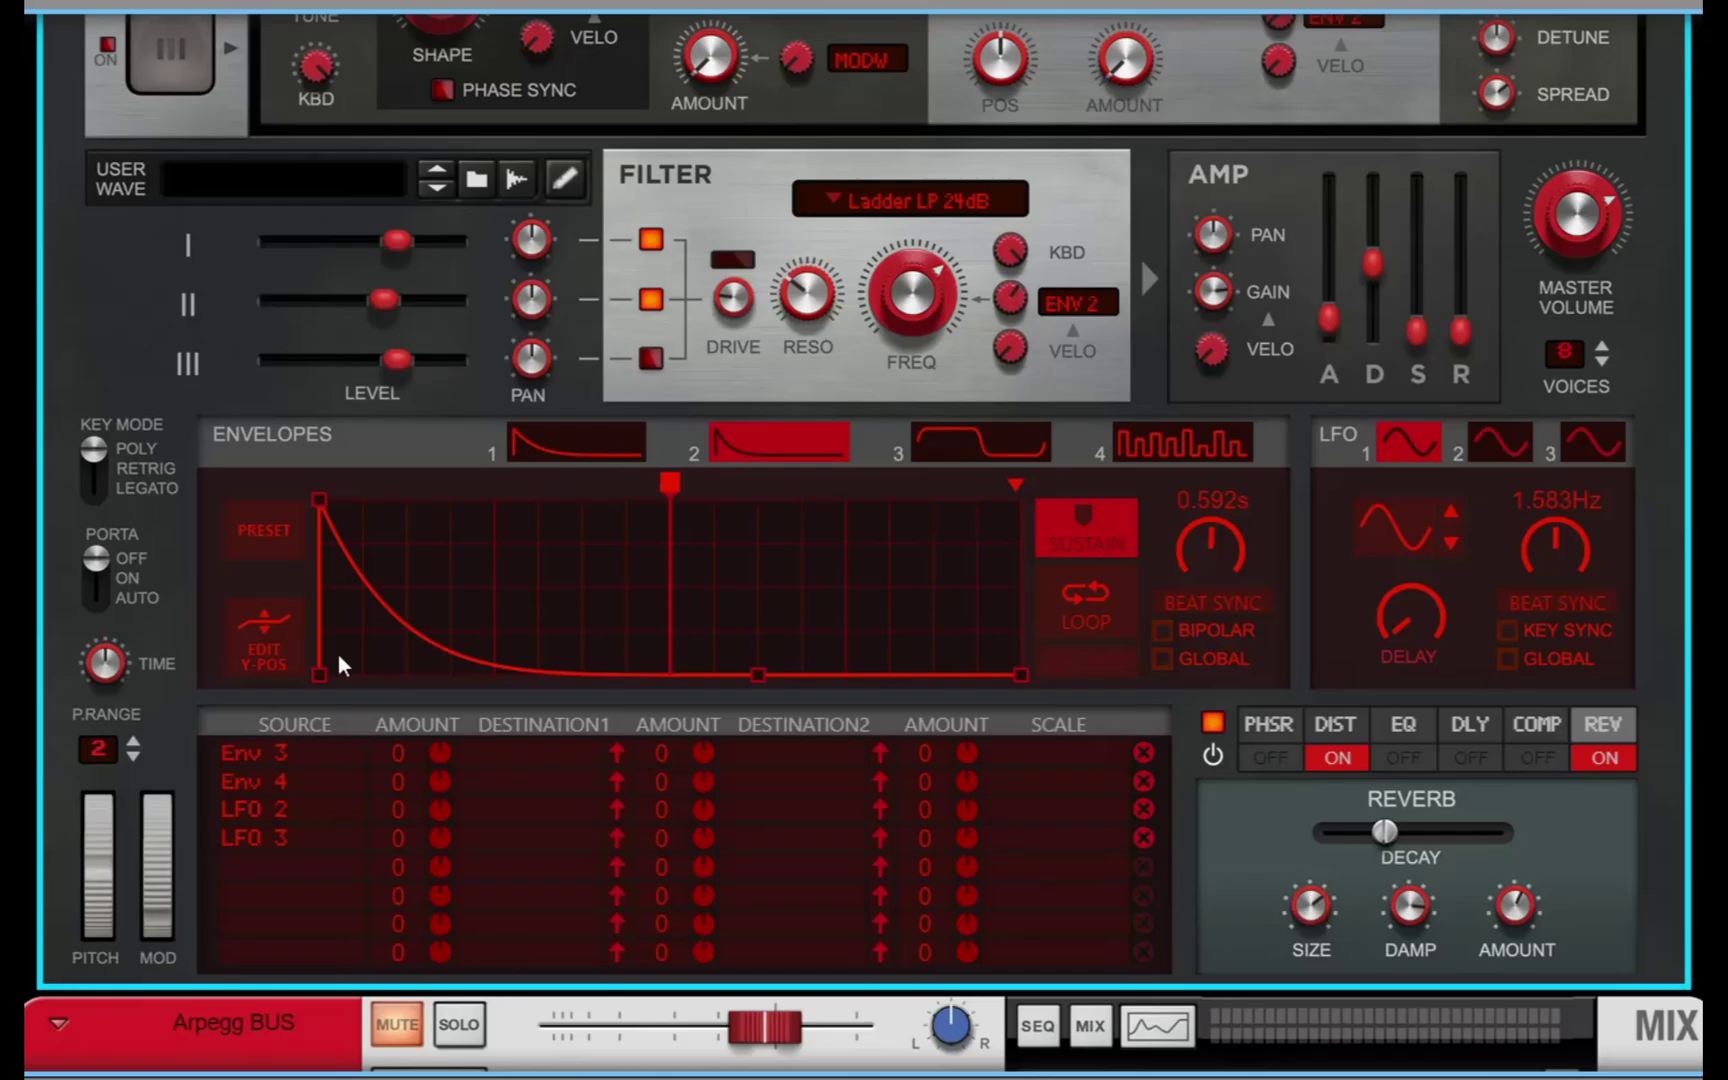
Add an MClass Compressor directly below Europa in the rack
{"action": "scroll", "coordinate": [340, 666], "scroll_direction": "down", "scroll_amount": 3}
{"action": "scroll", "coordinate": [338, 660], "scroll_direction": "down", "scroll_amount": 3}
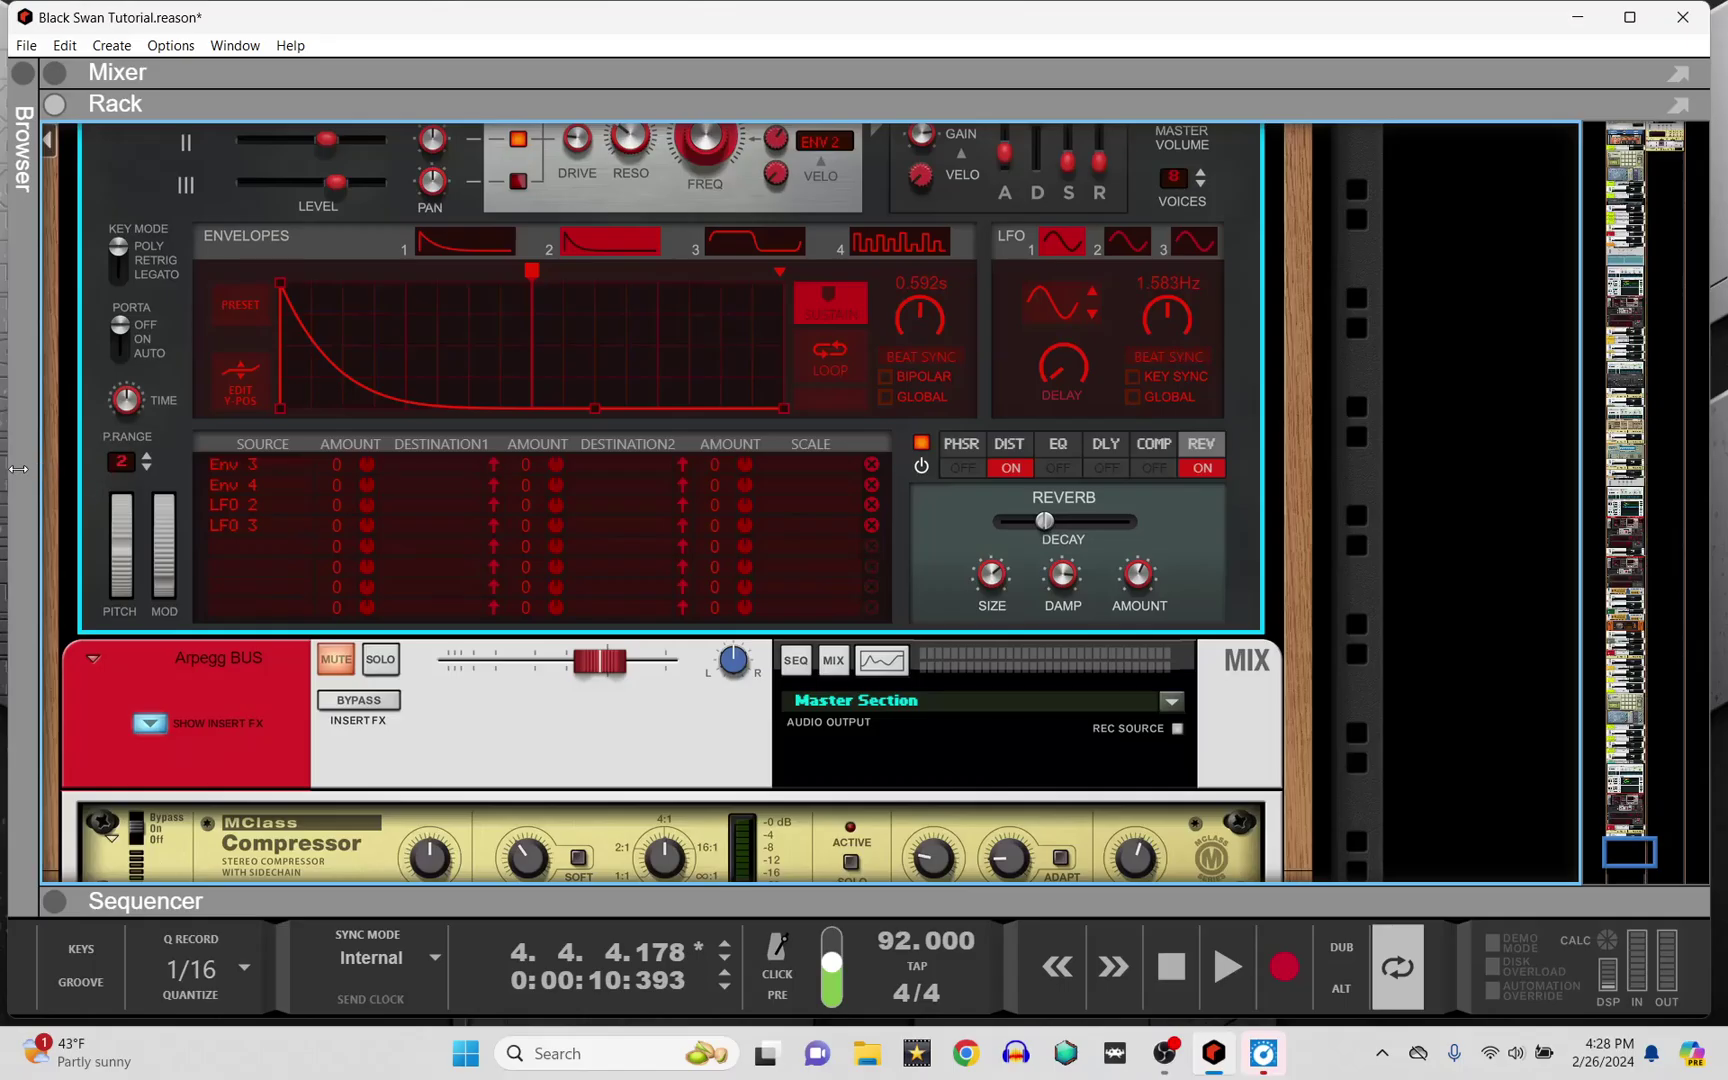
{"action": "left_click", "coordinate": [28, 469]}
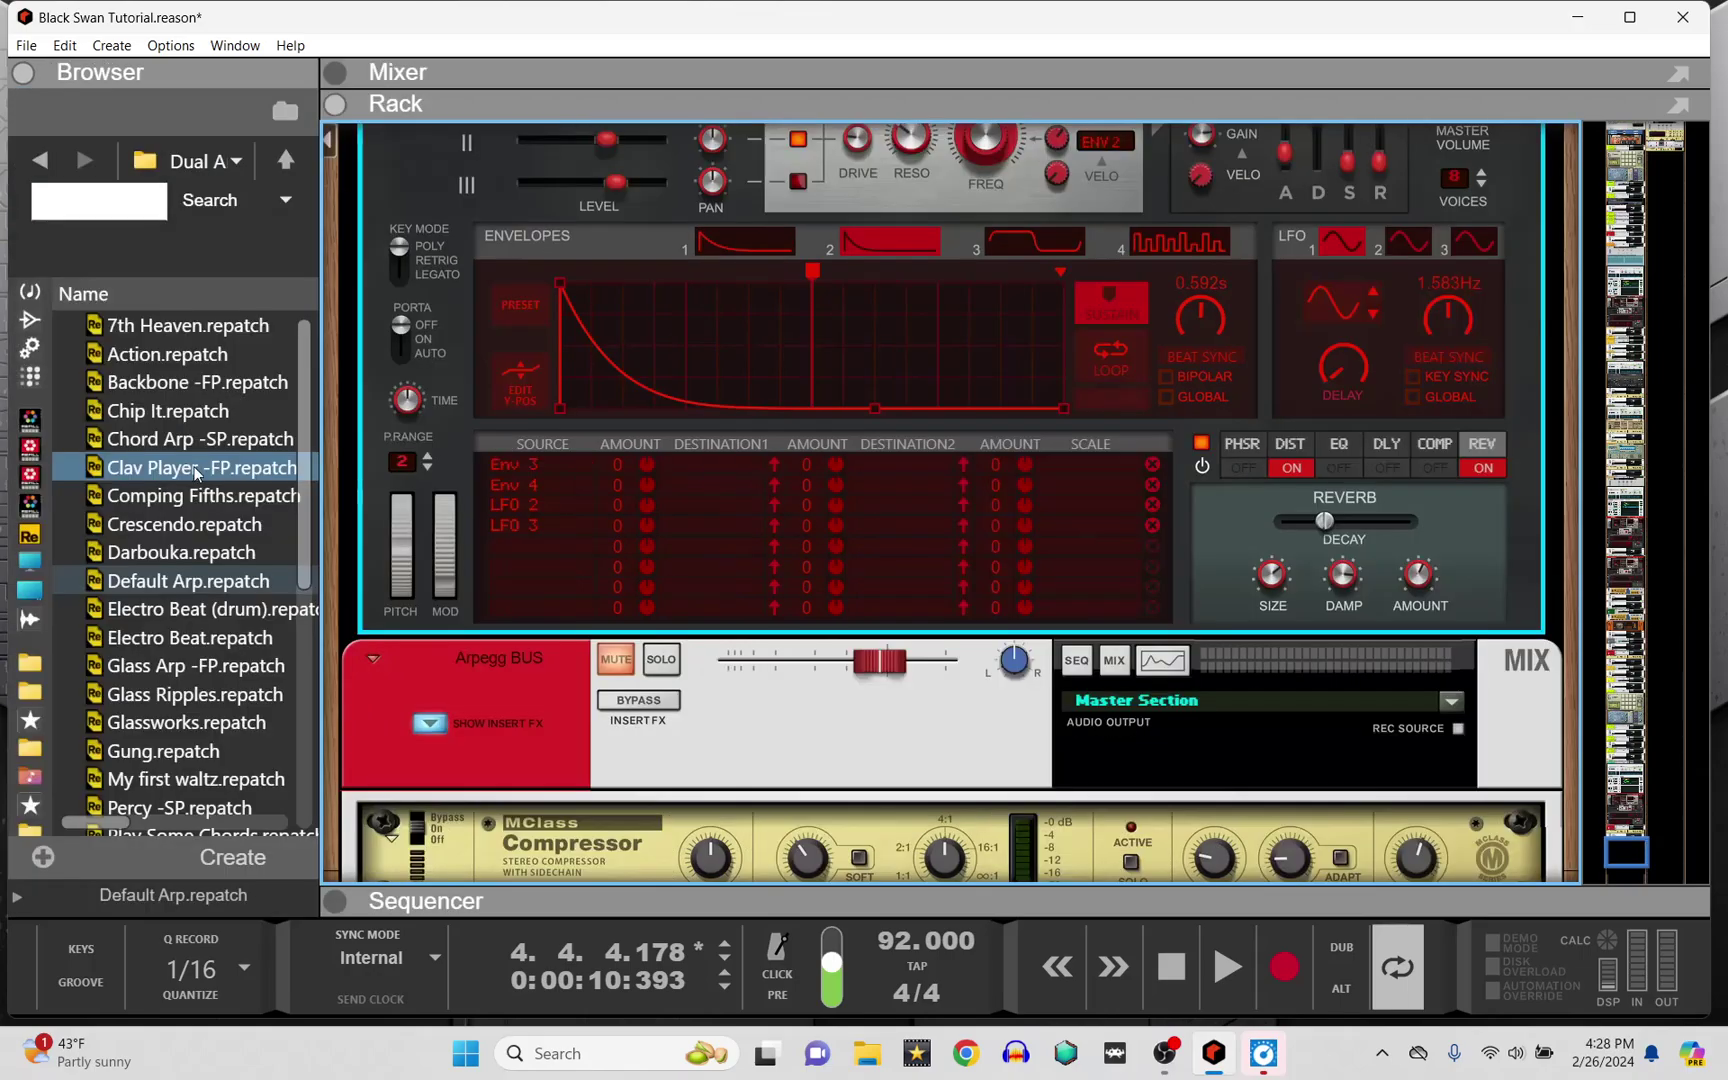
{"action": "left_click", "coordinate": [30, 319]}
{"action": "scroll", "coordinate": [109, 558], "scroll_direction": "down", "scroll_amount": 6}
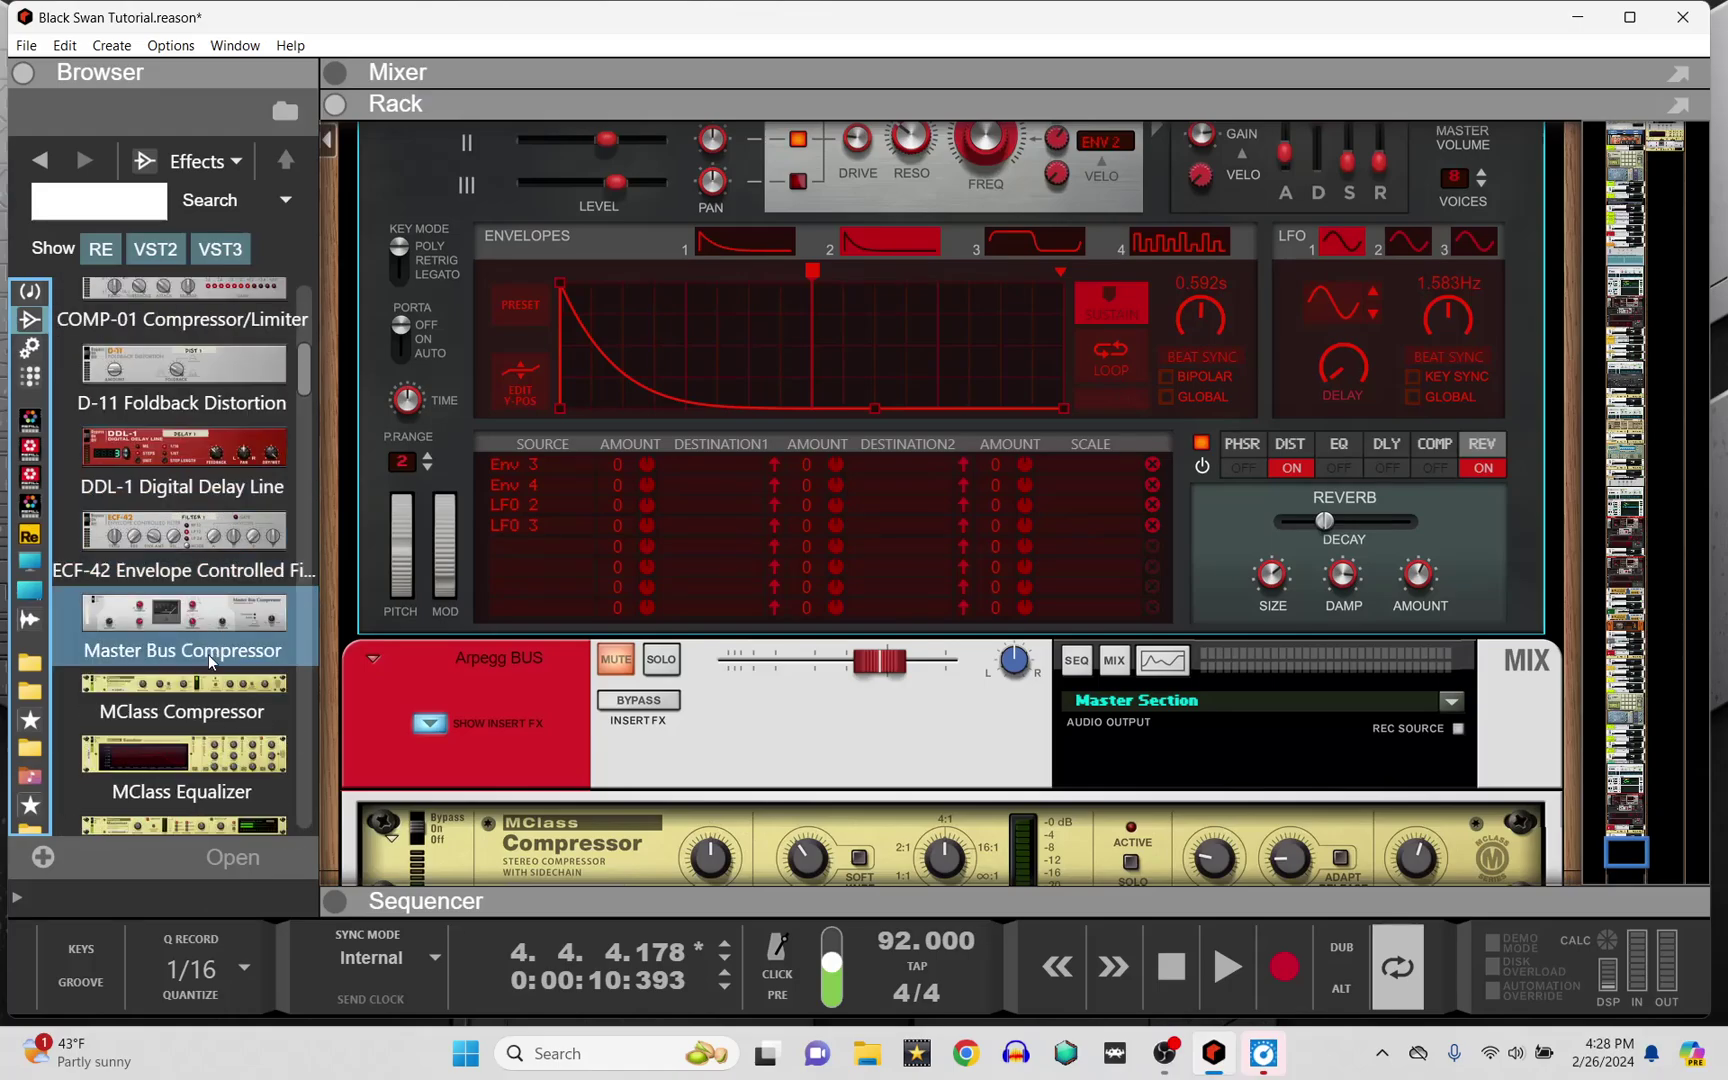
{"action": "left_click_drag", "start_coordinate": [188, 688], "coordinate": [451, 634]}
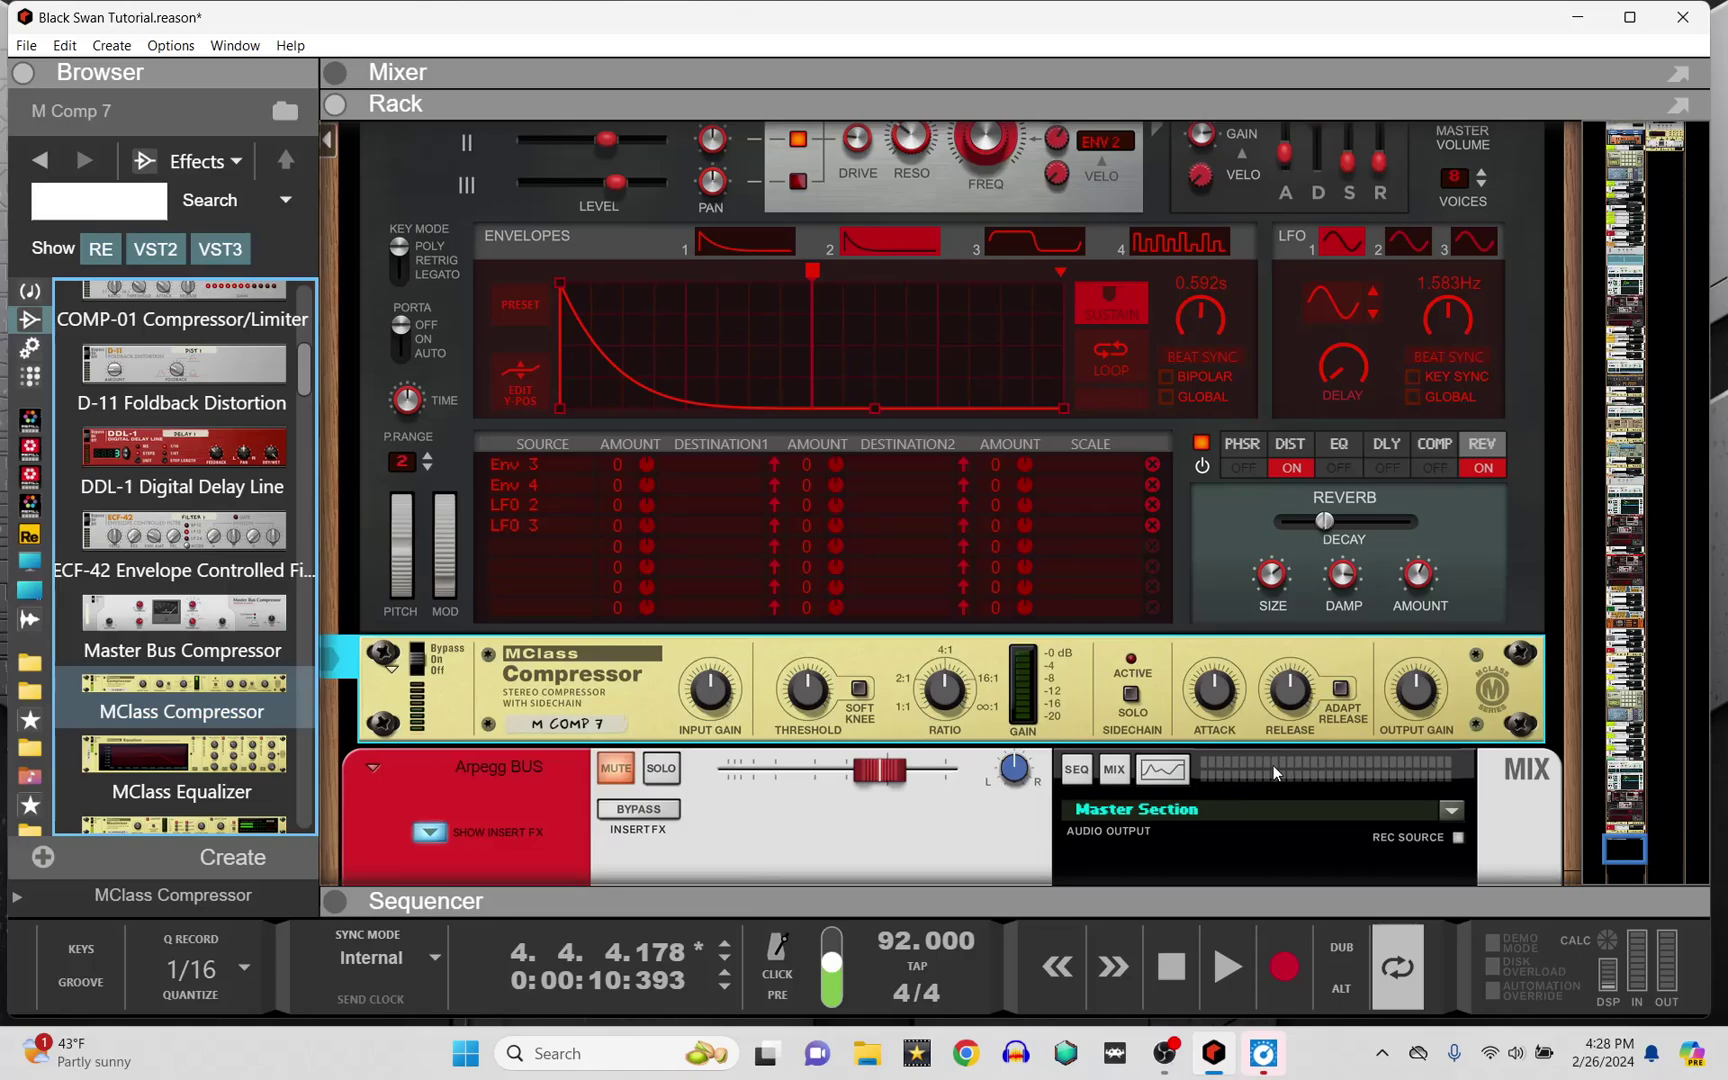
While the loop plays, shorten the compressor's attack and release and raise its output gain to about 1.9 dB
{"action": "left_click", "coordinate": [1227, 966]}
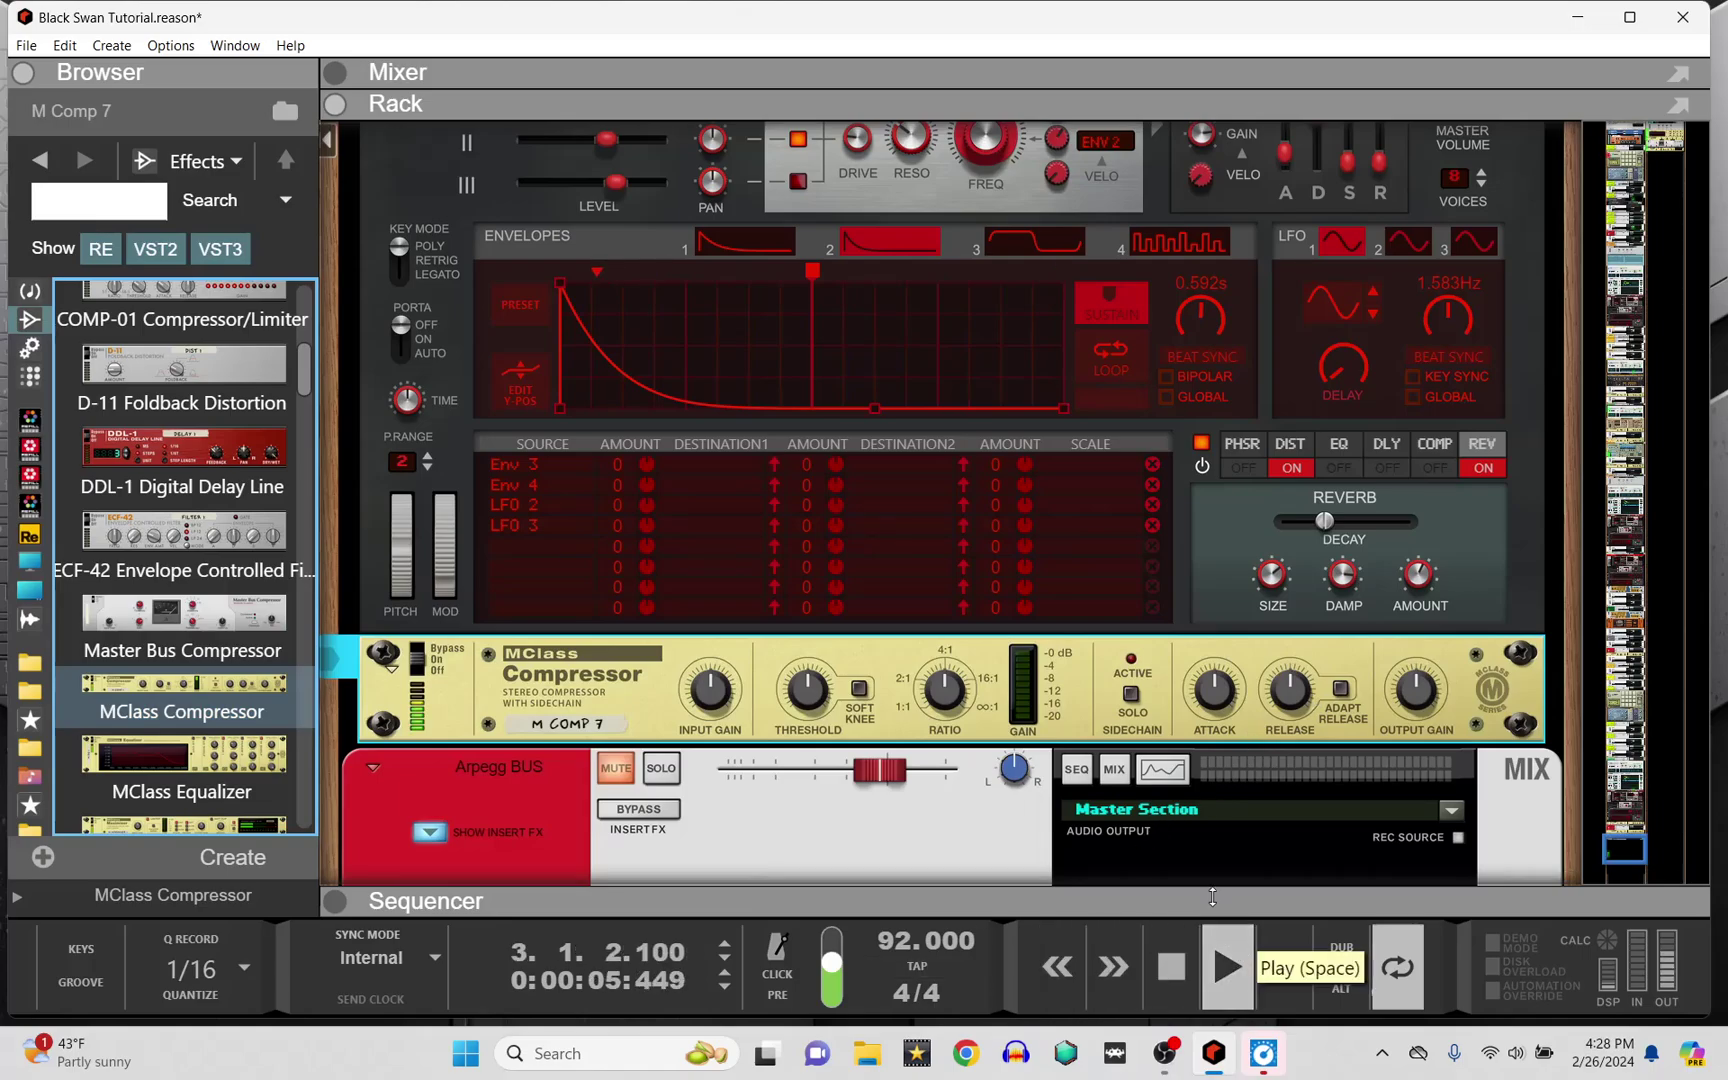
{"action": "left_click_drag", "start_coordinate": [1198, 712], "coordinate": [1282, 731]}
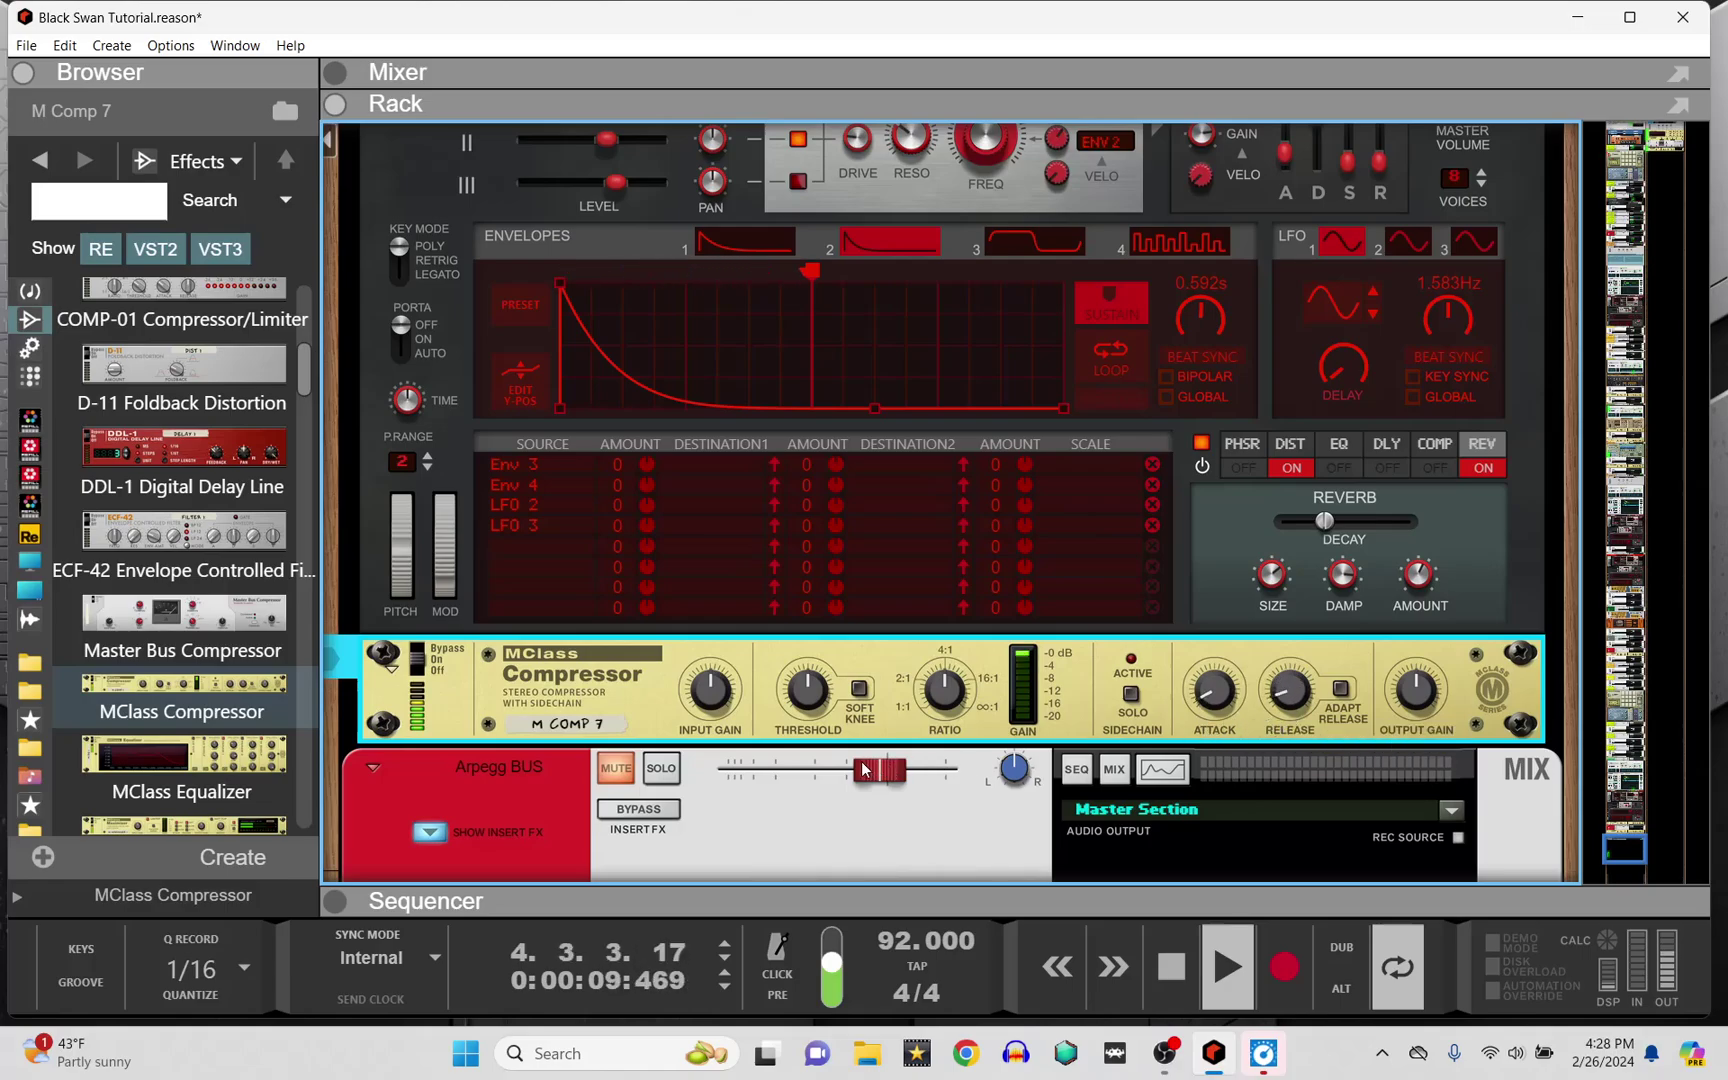
{"action": "scroll", "coordinate": [820, 697], "scroll_direction": "down", "scroll_amount": 5}
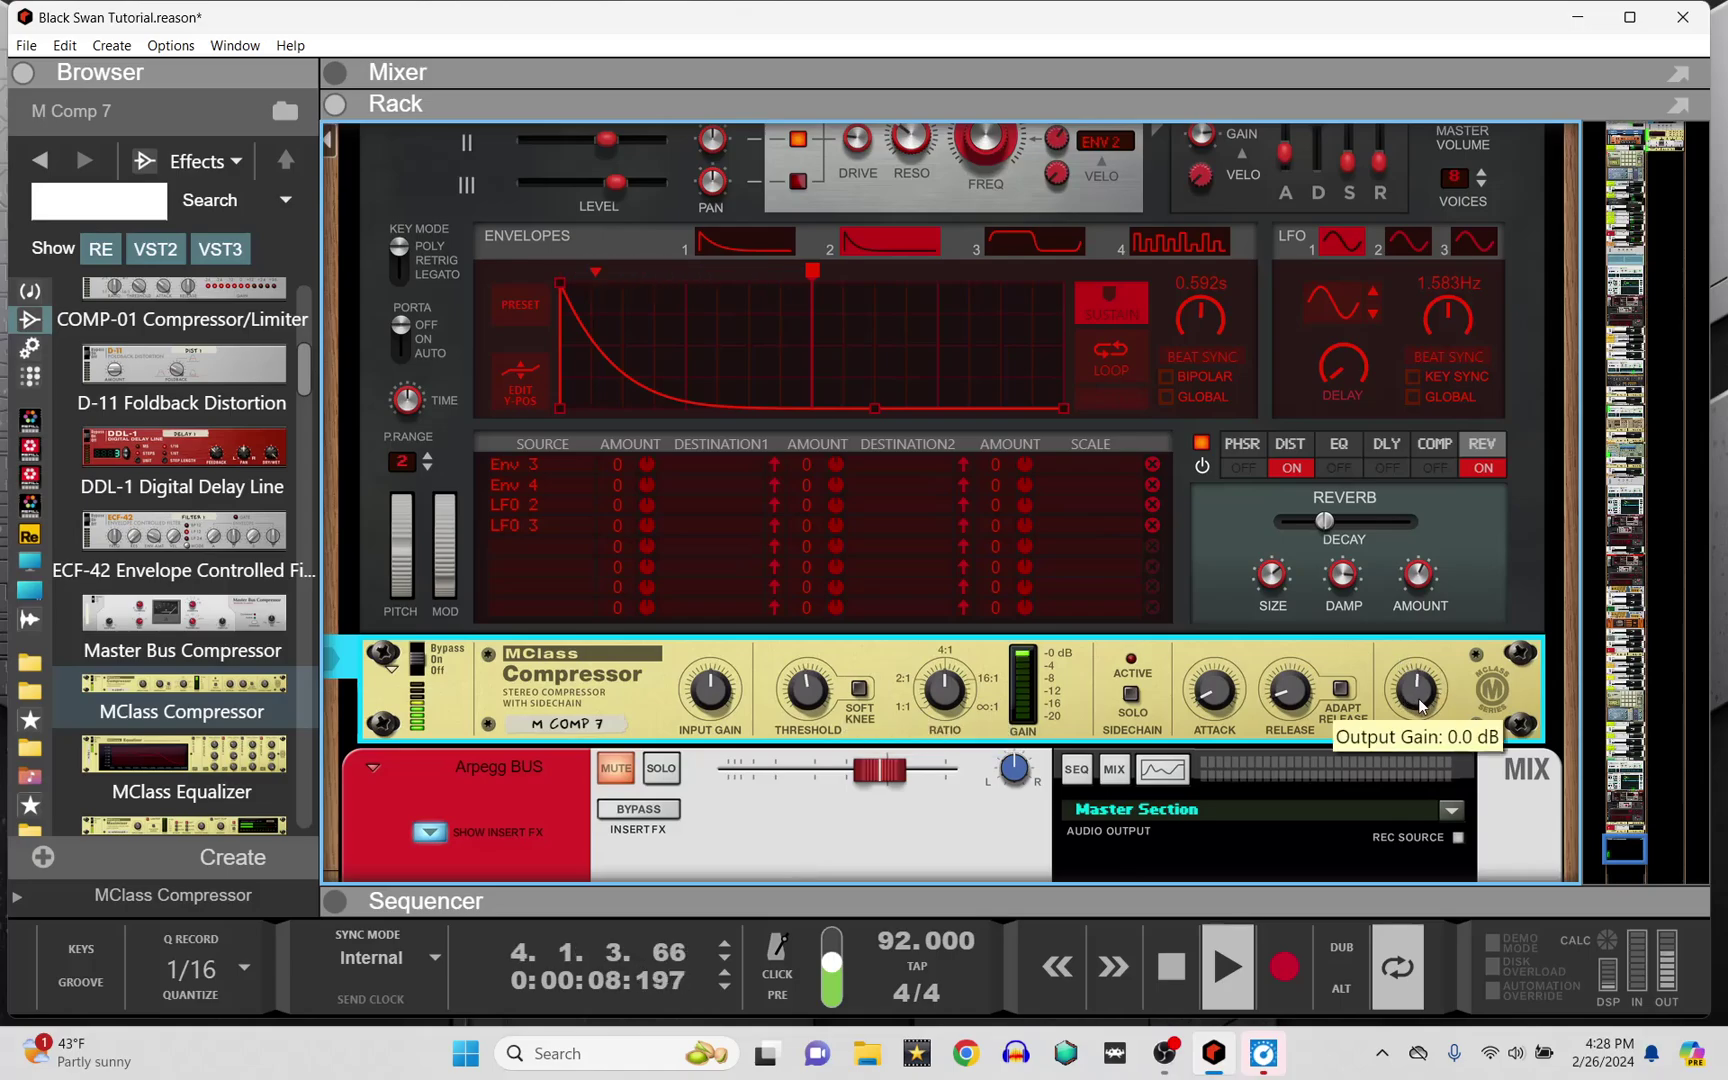
{"action": "scroll", "coordinate": [1435, 700], "scroll_direction": "up", "scroll_amount": 4}
{"action": "scroll", "coordinate": [1437, 700], "scroll_direction": "up", "scroll_amount": 3}
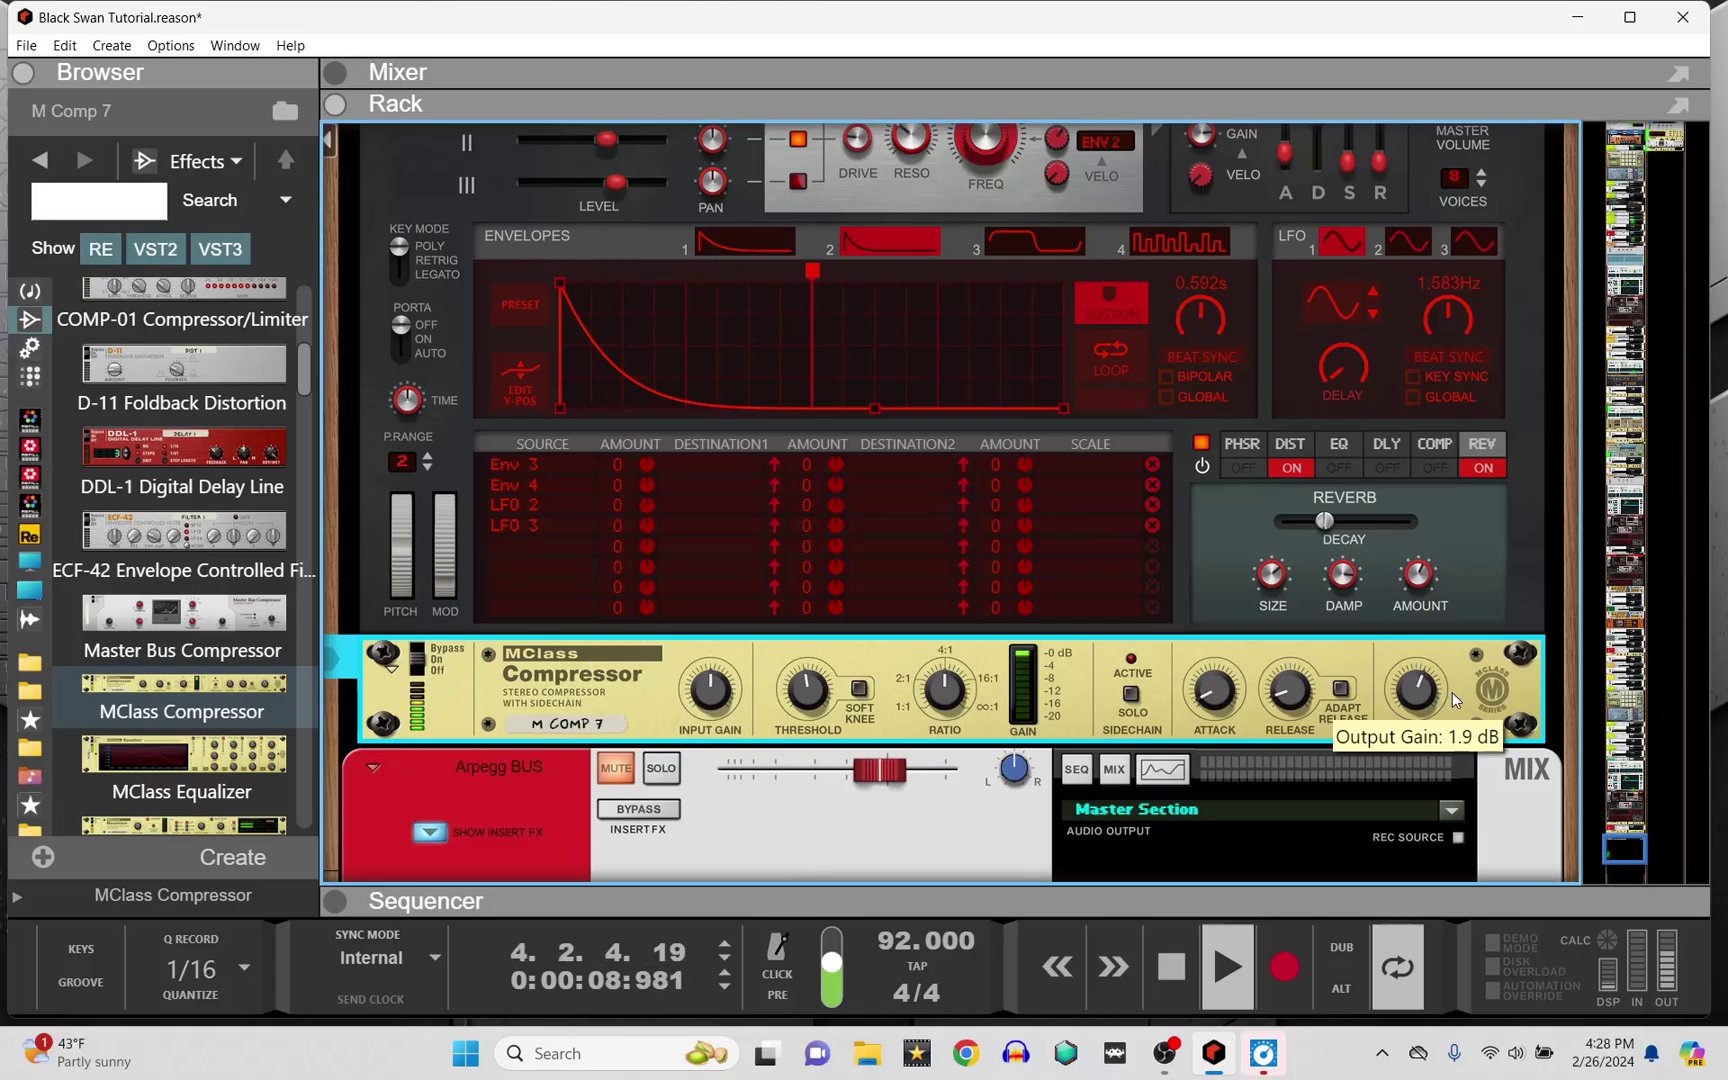
{"action": "scroll", "coordinate": [1457, 697], "scroll_direction": "up", "scroll_amount": 1}
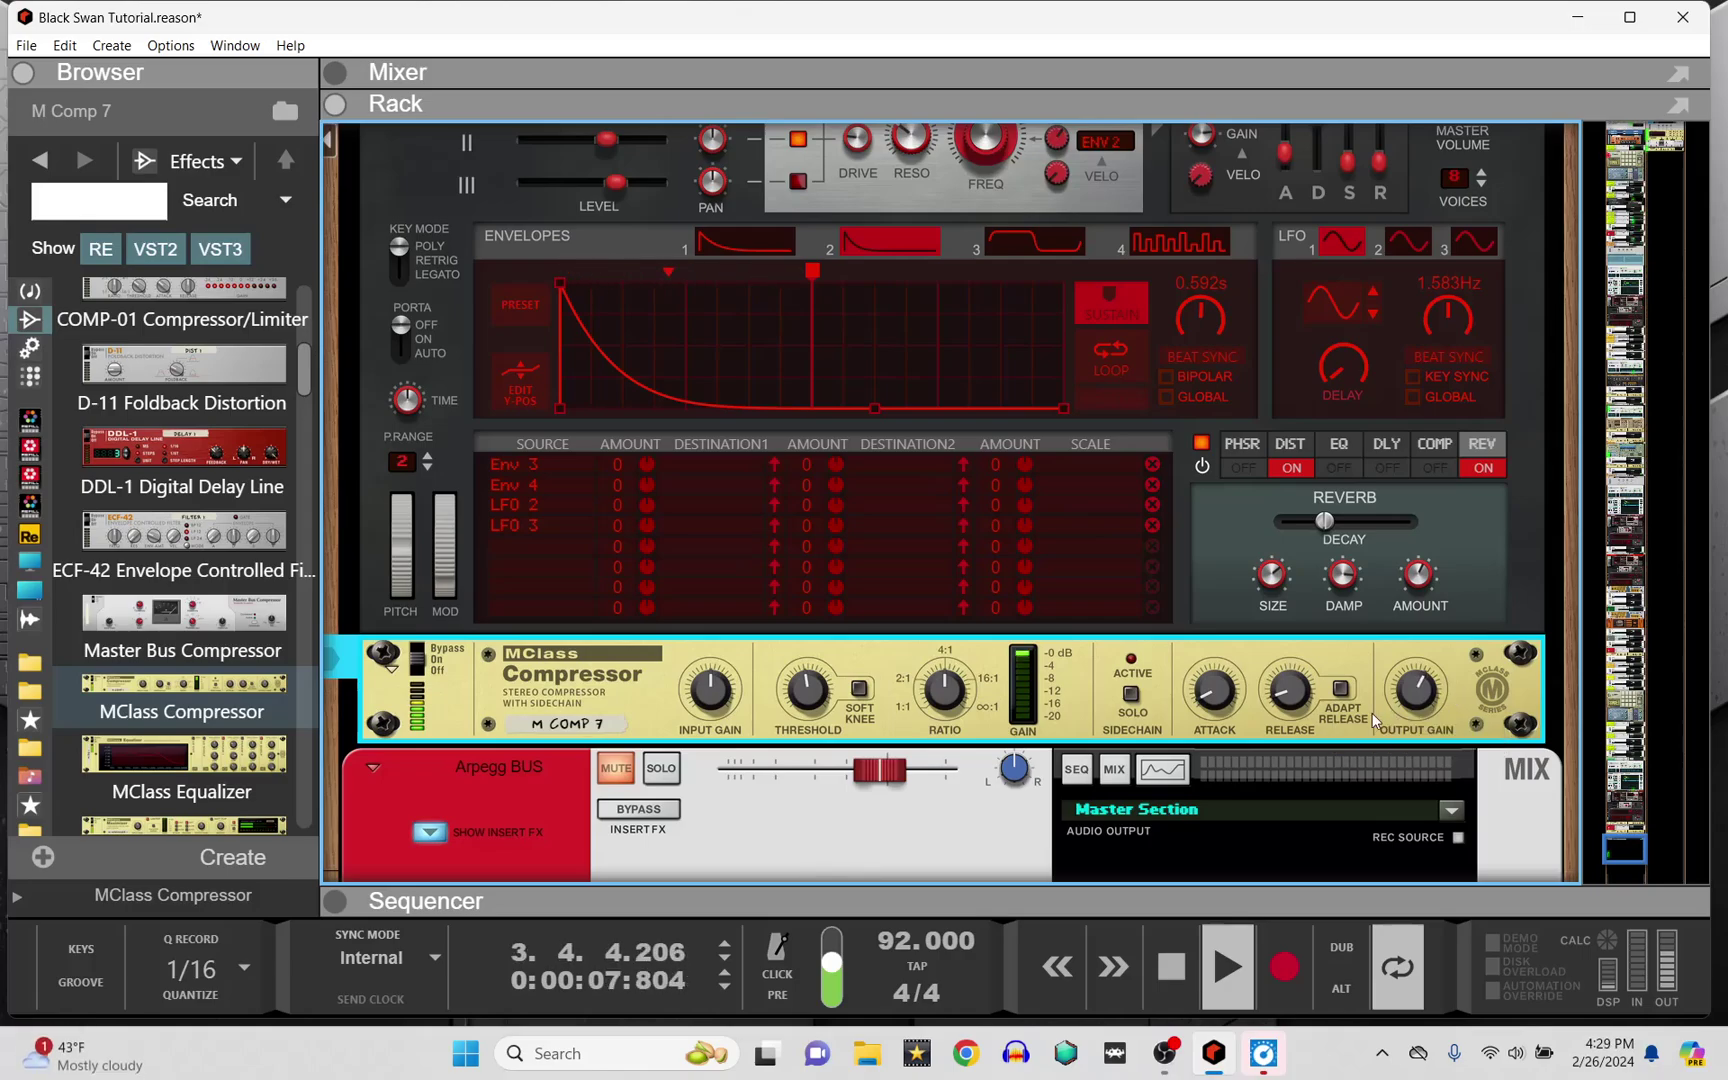
Fine-tune the compressor to a 93 ms release and 10 ms attack, and stop playback
{"action": "left_click_drag", "start_coordinate": [1297, 713], "coordinate": [1294, 722]}
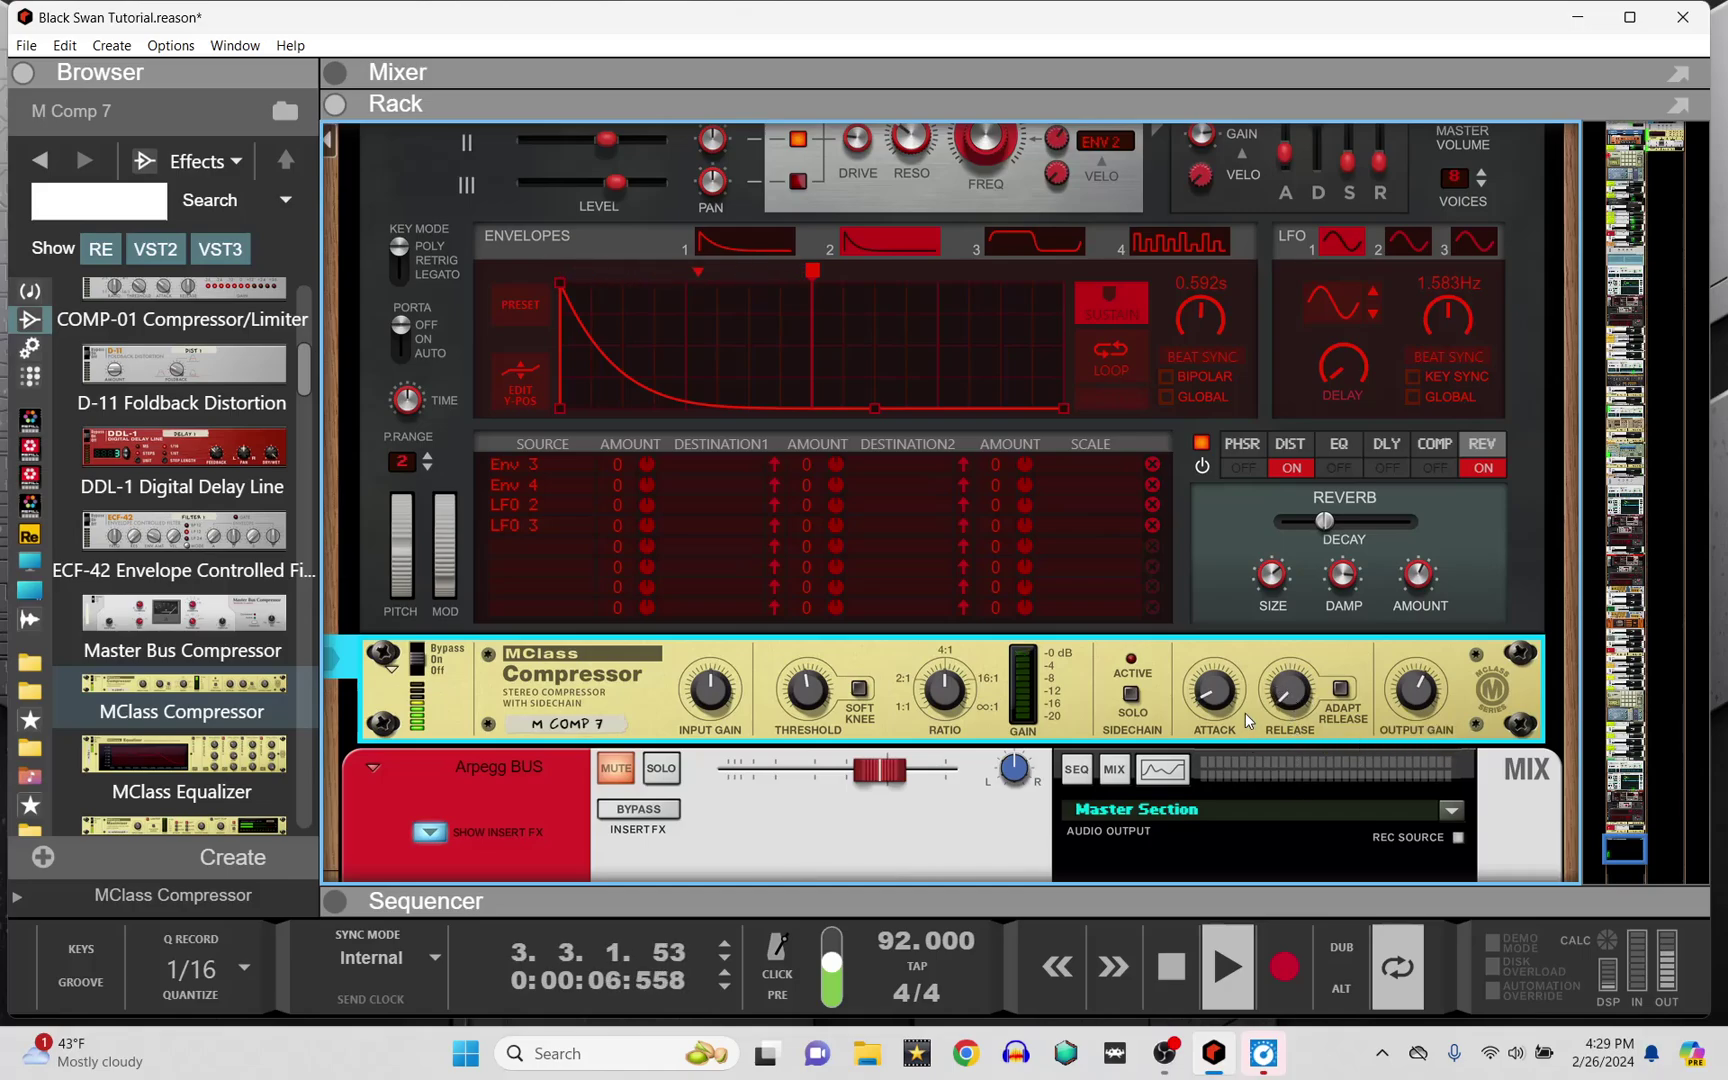
{"action": "left_click_drag", "start_coordinate": [1311, 698], "coordinate": [1313, 690]}
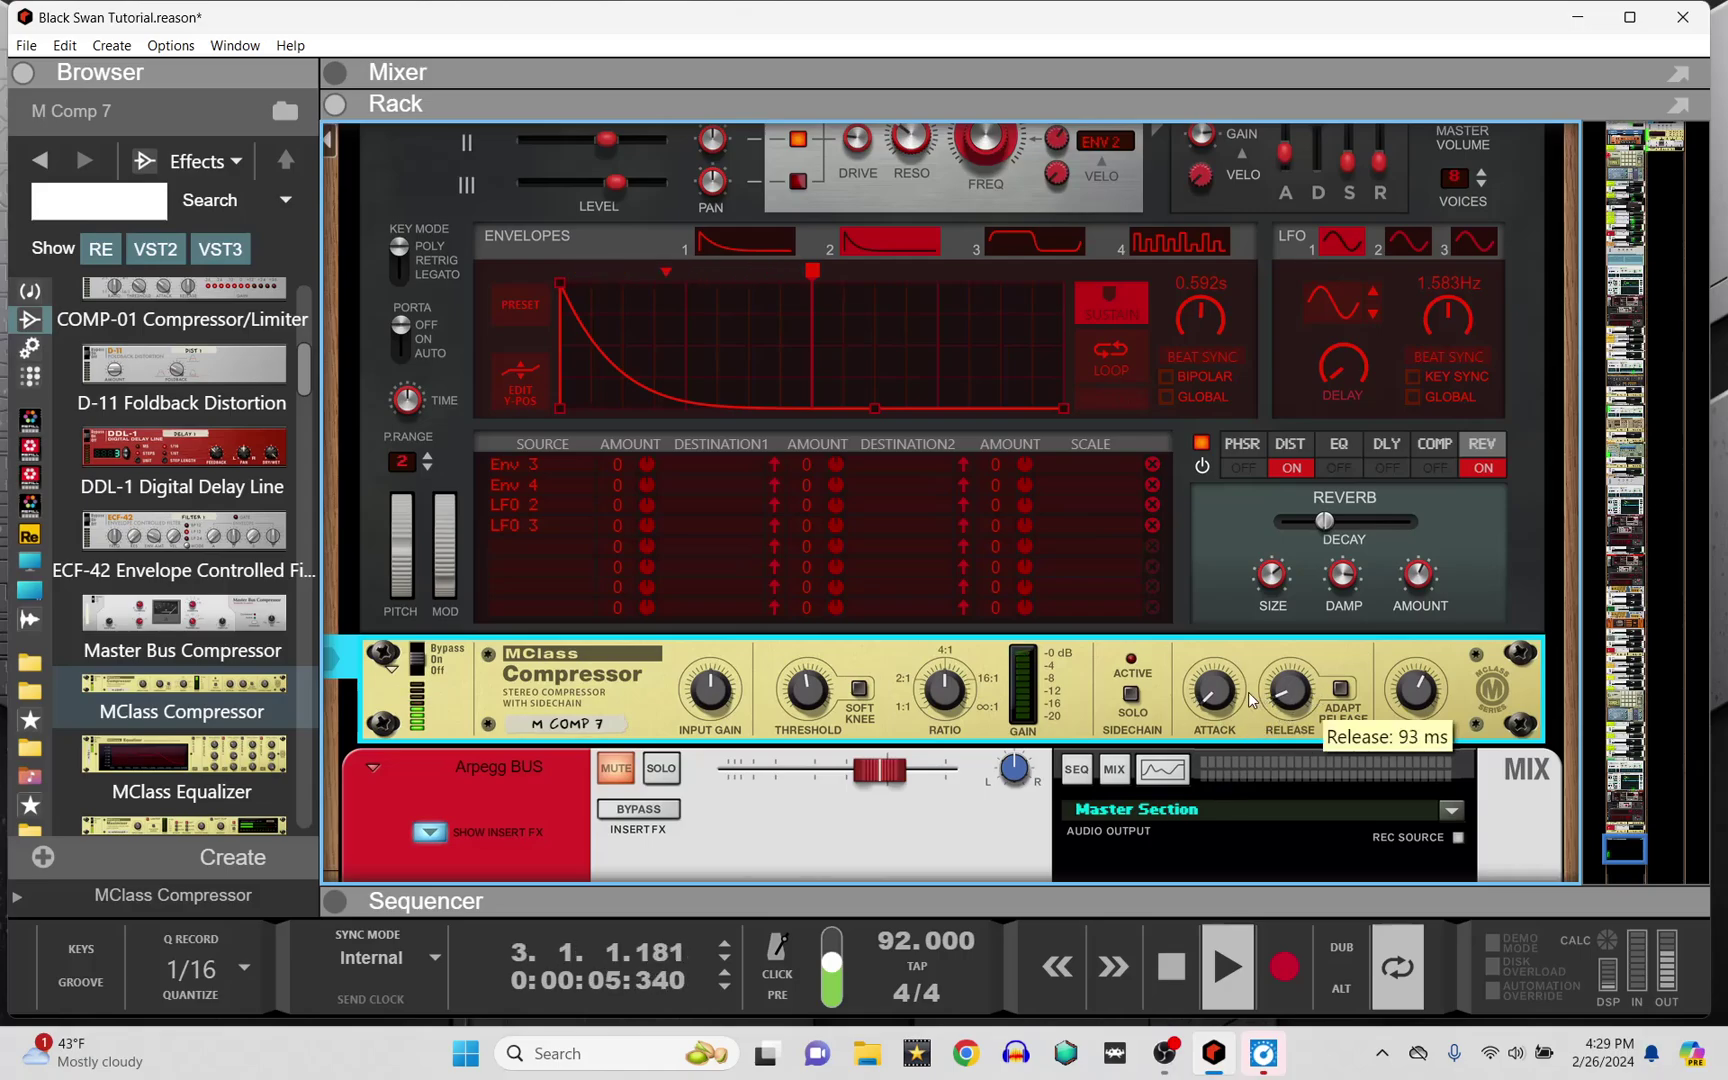
{"action": "left_click_drag", "start_coordinate": [1207, 706], "coordinate": [1243, 698]}
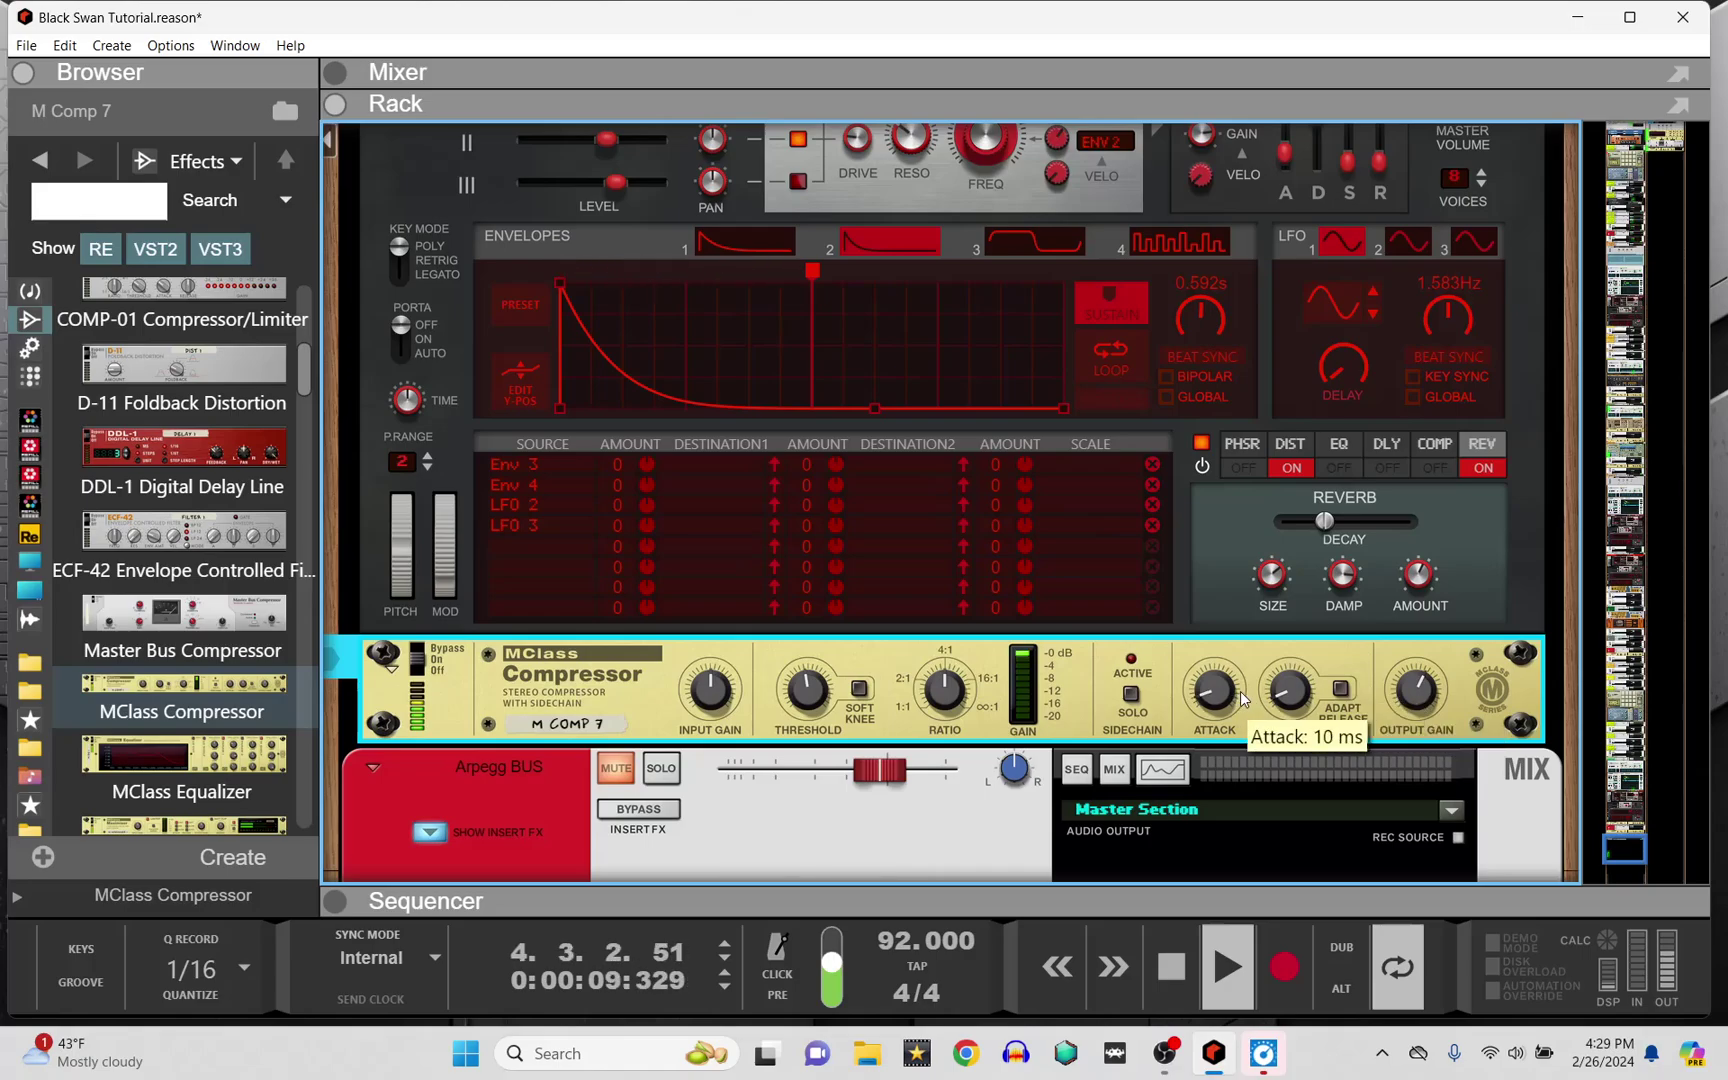
{"action": "left_click", "coordinate": [1170, 960]}
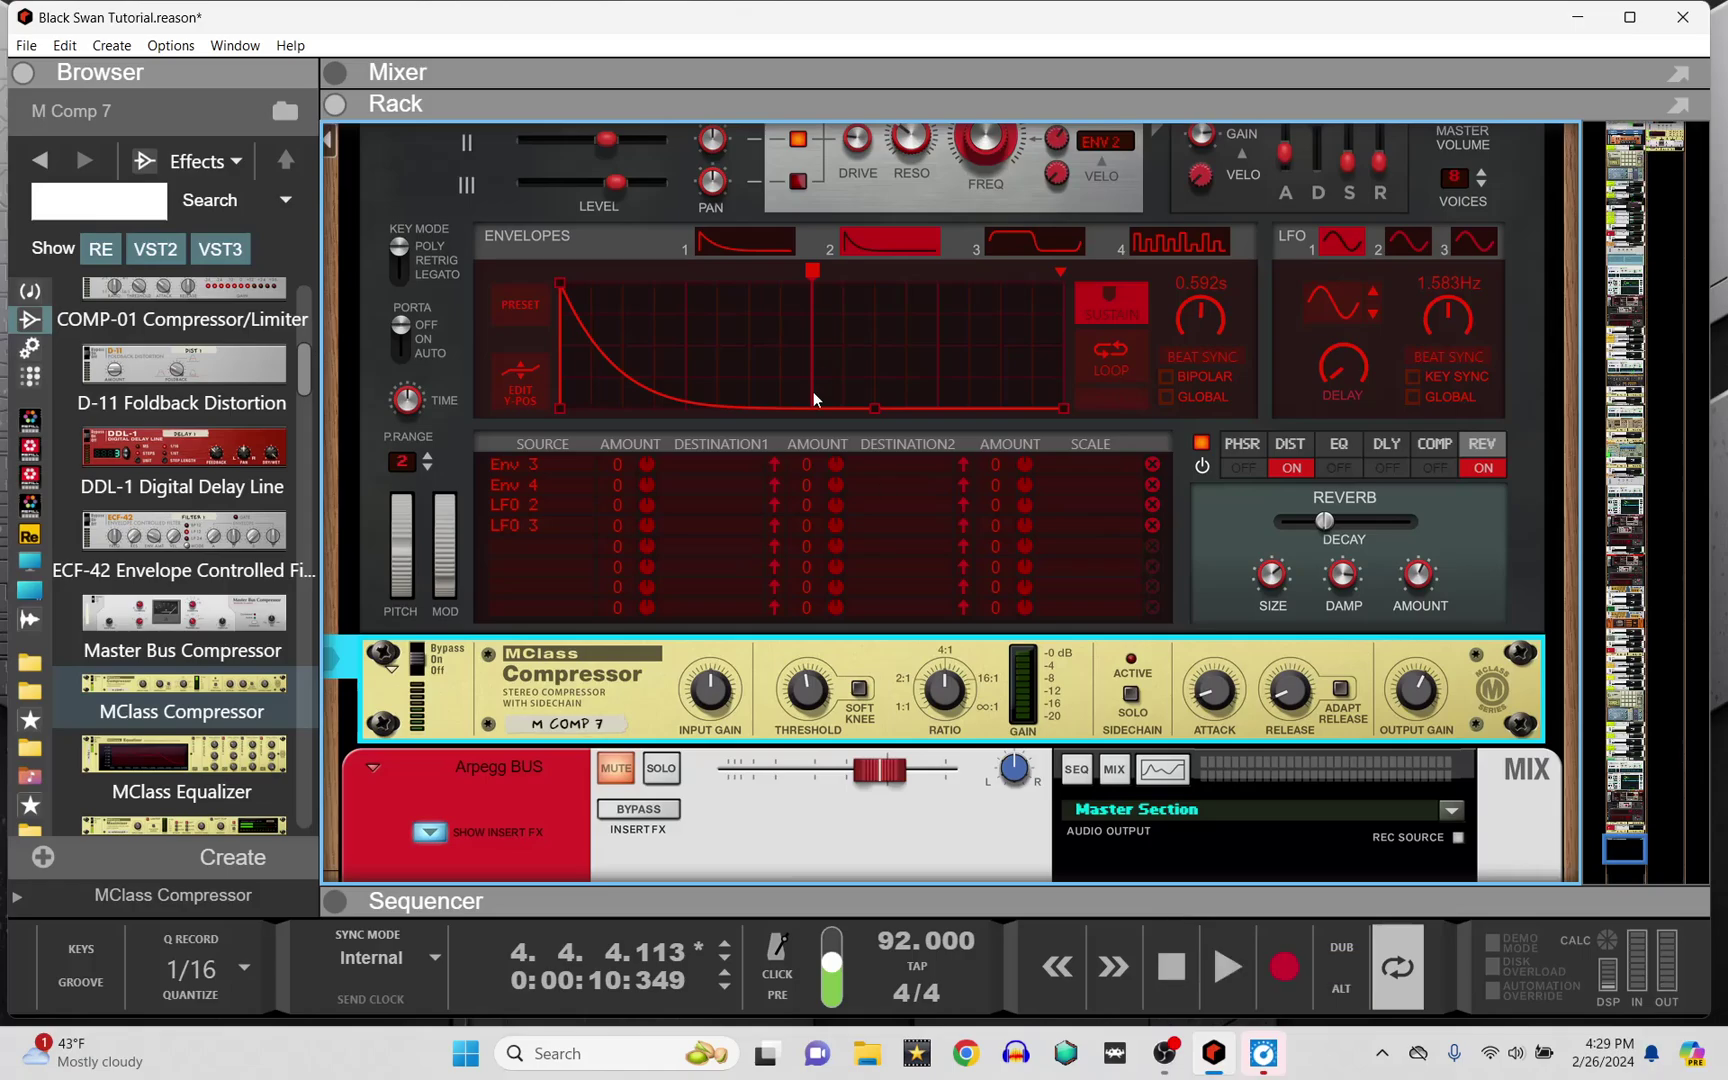
{"action": "scroll", "coordinate": [814, 399], "scroll_direction": "down", "scroll_amount": 3}
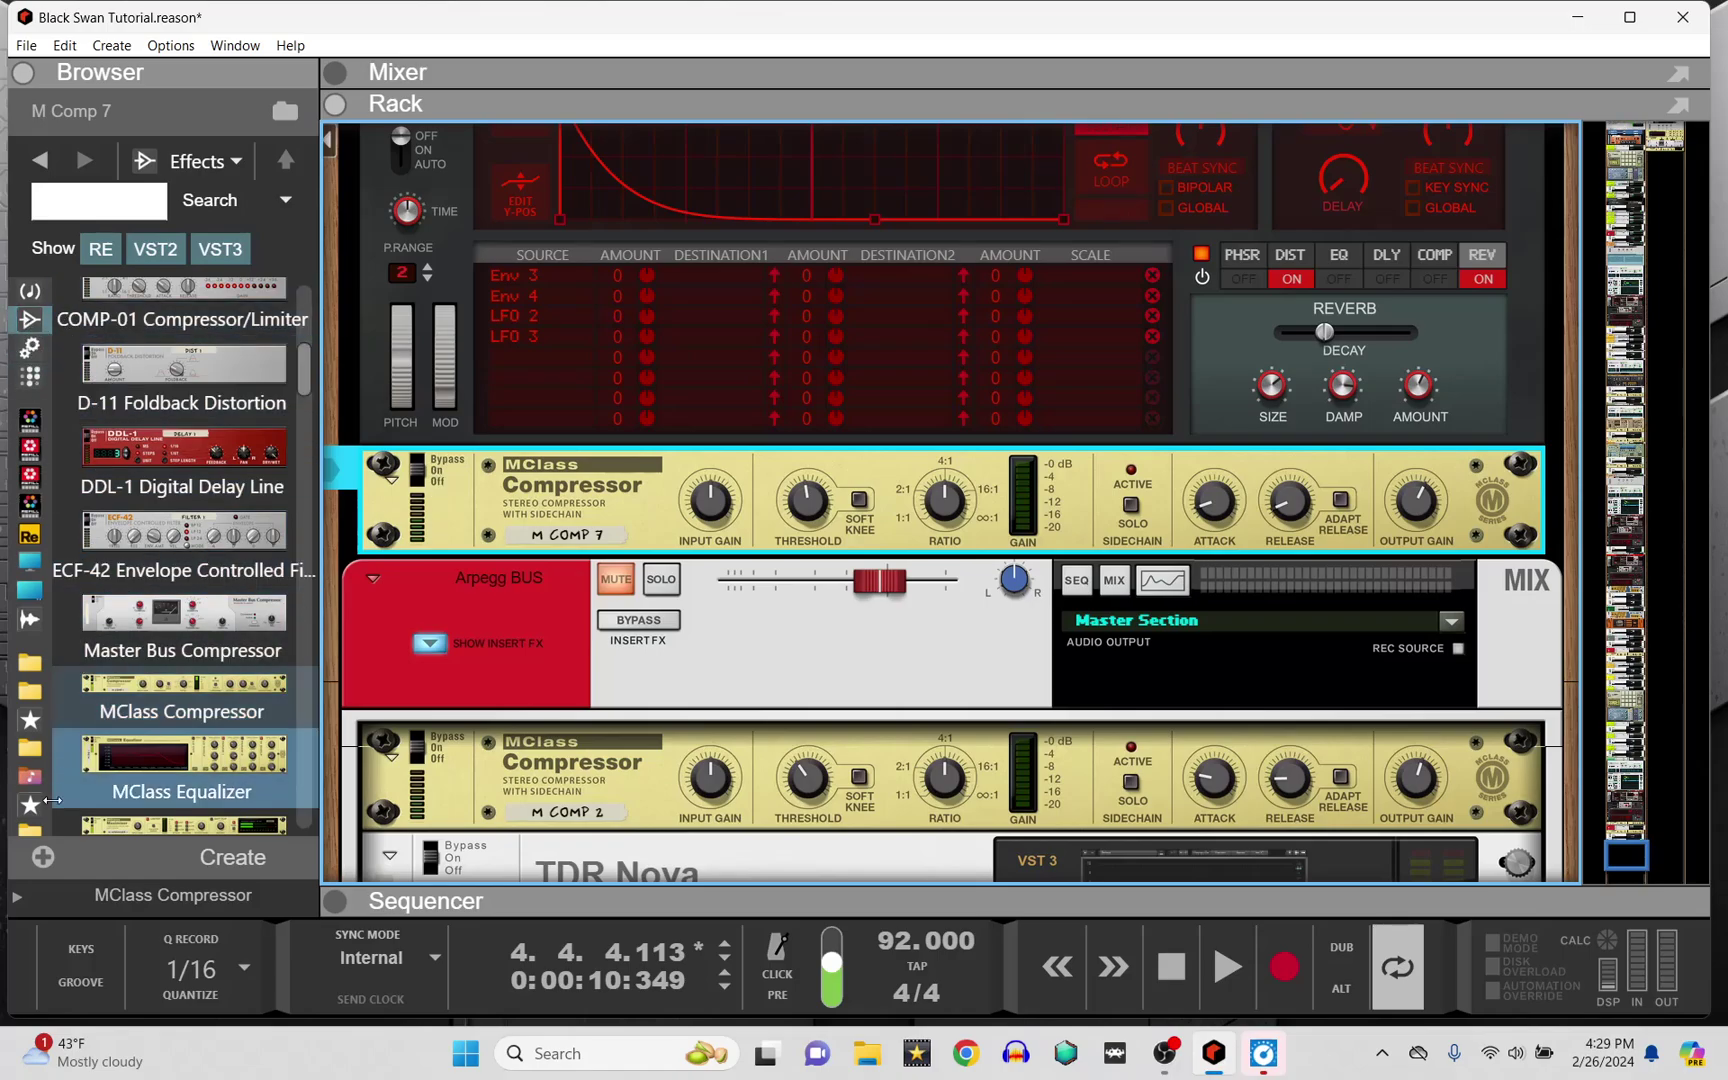
Insert a TDR Nova from the favorites directly below the MClass Compressor and open its plugin interface
{"action": "scroll", "coordinate": [97, 655], "scroll_direction": "down", "scroll_amount": 1}
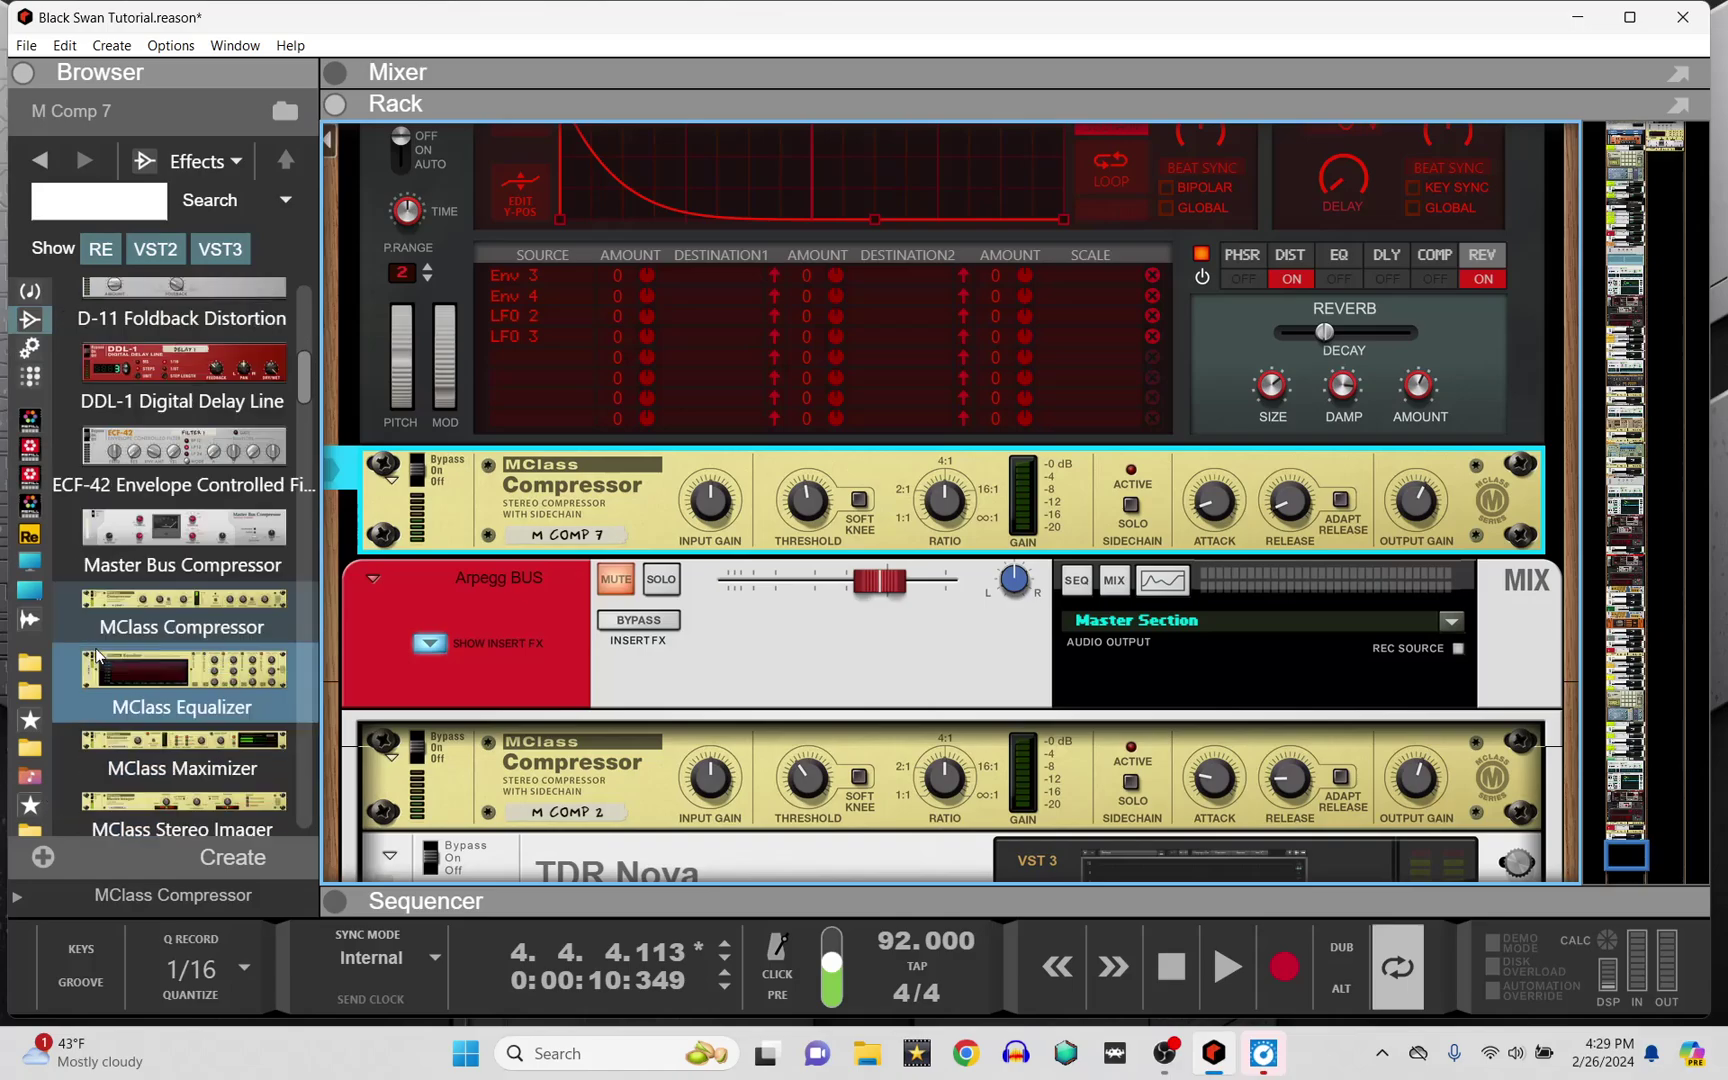
{"action": "left_click", "coordinate": [185, 675]}
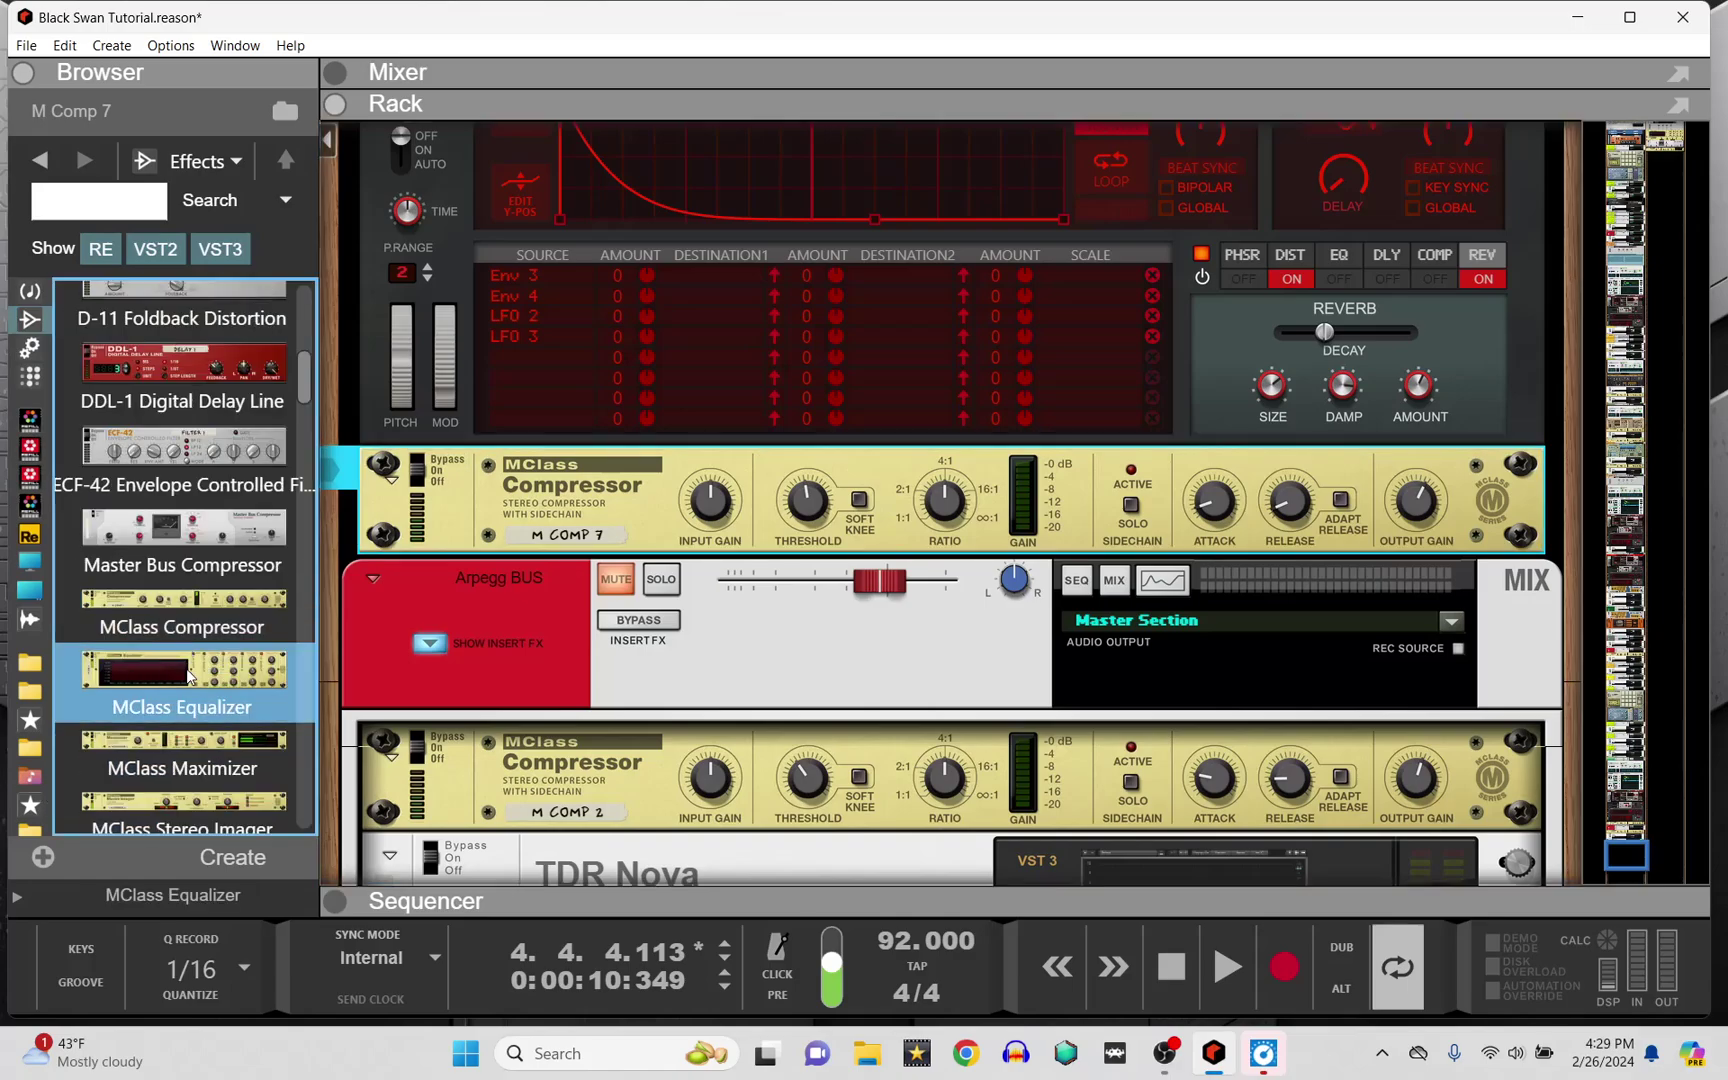
{"action": "scroll", "coordinate": [185, 680], "scroll_direction": "down", "scroll_amount": 1}
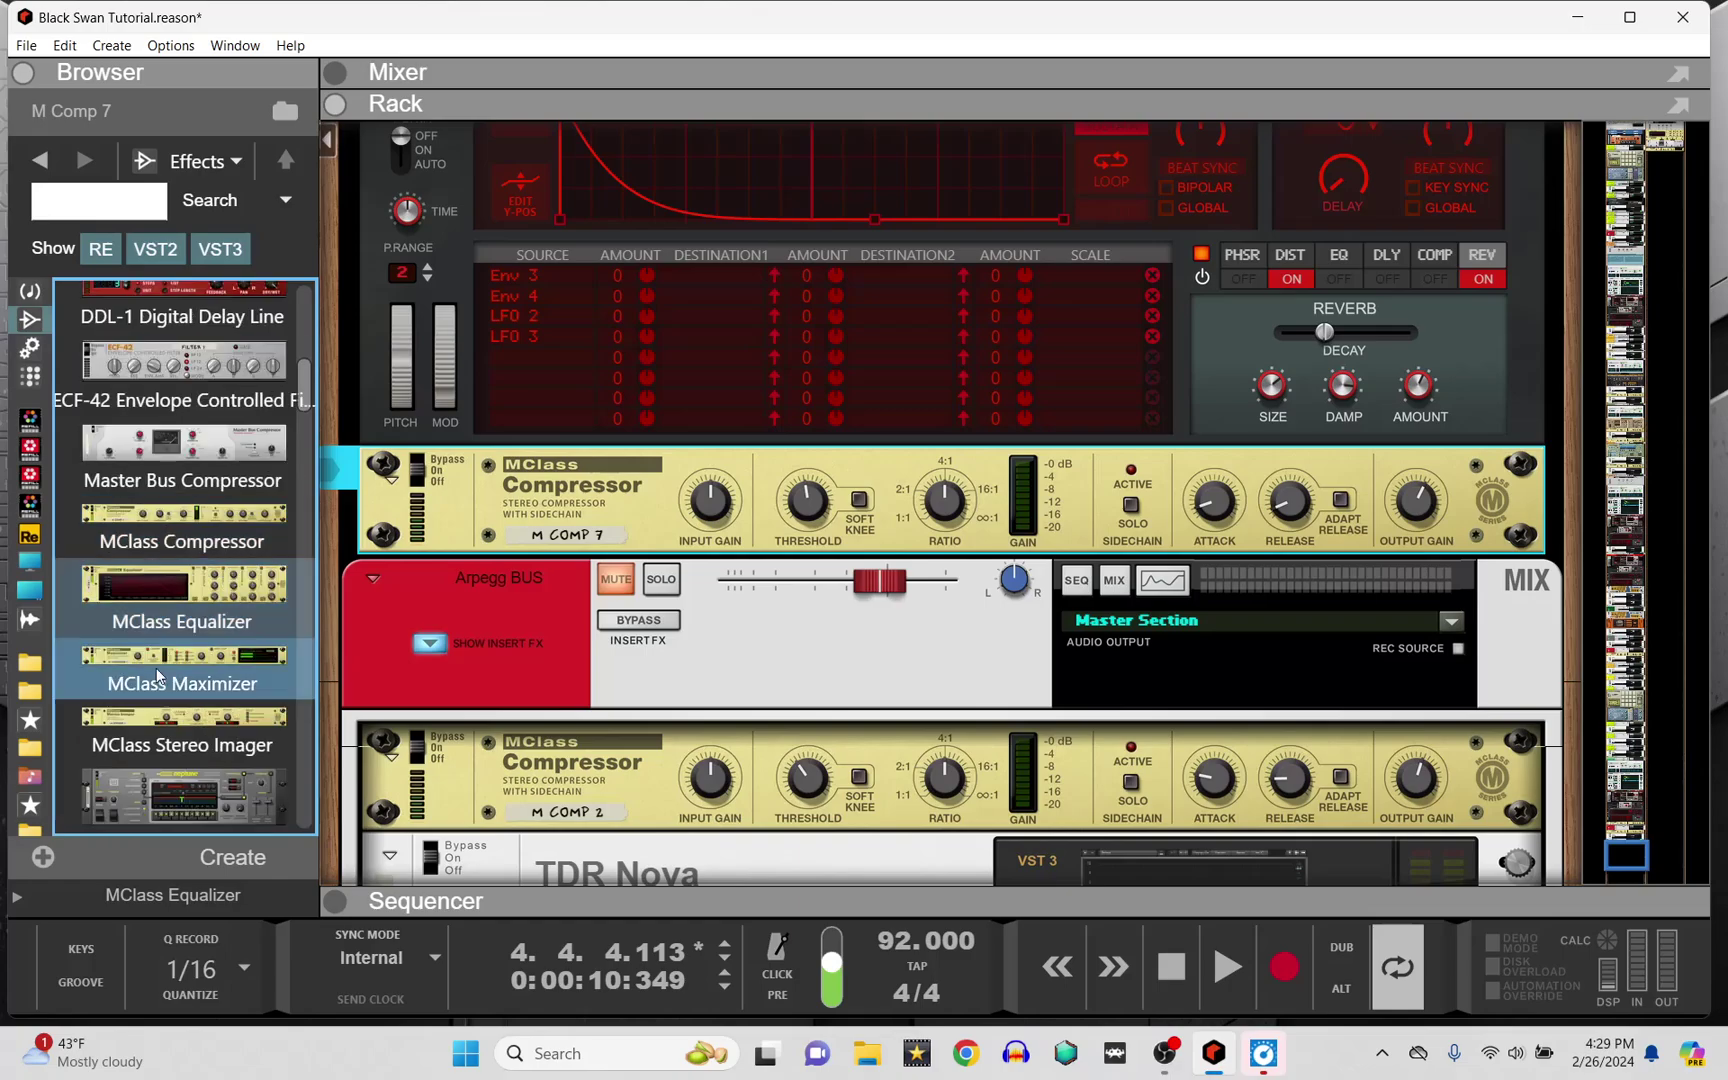
{"action": "left_click", "coordinate": [32, 808]}
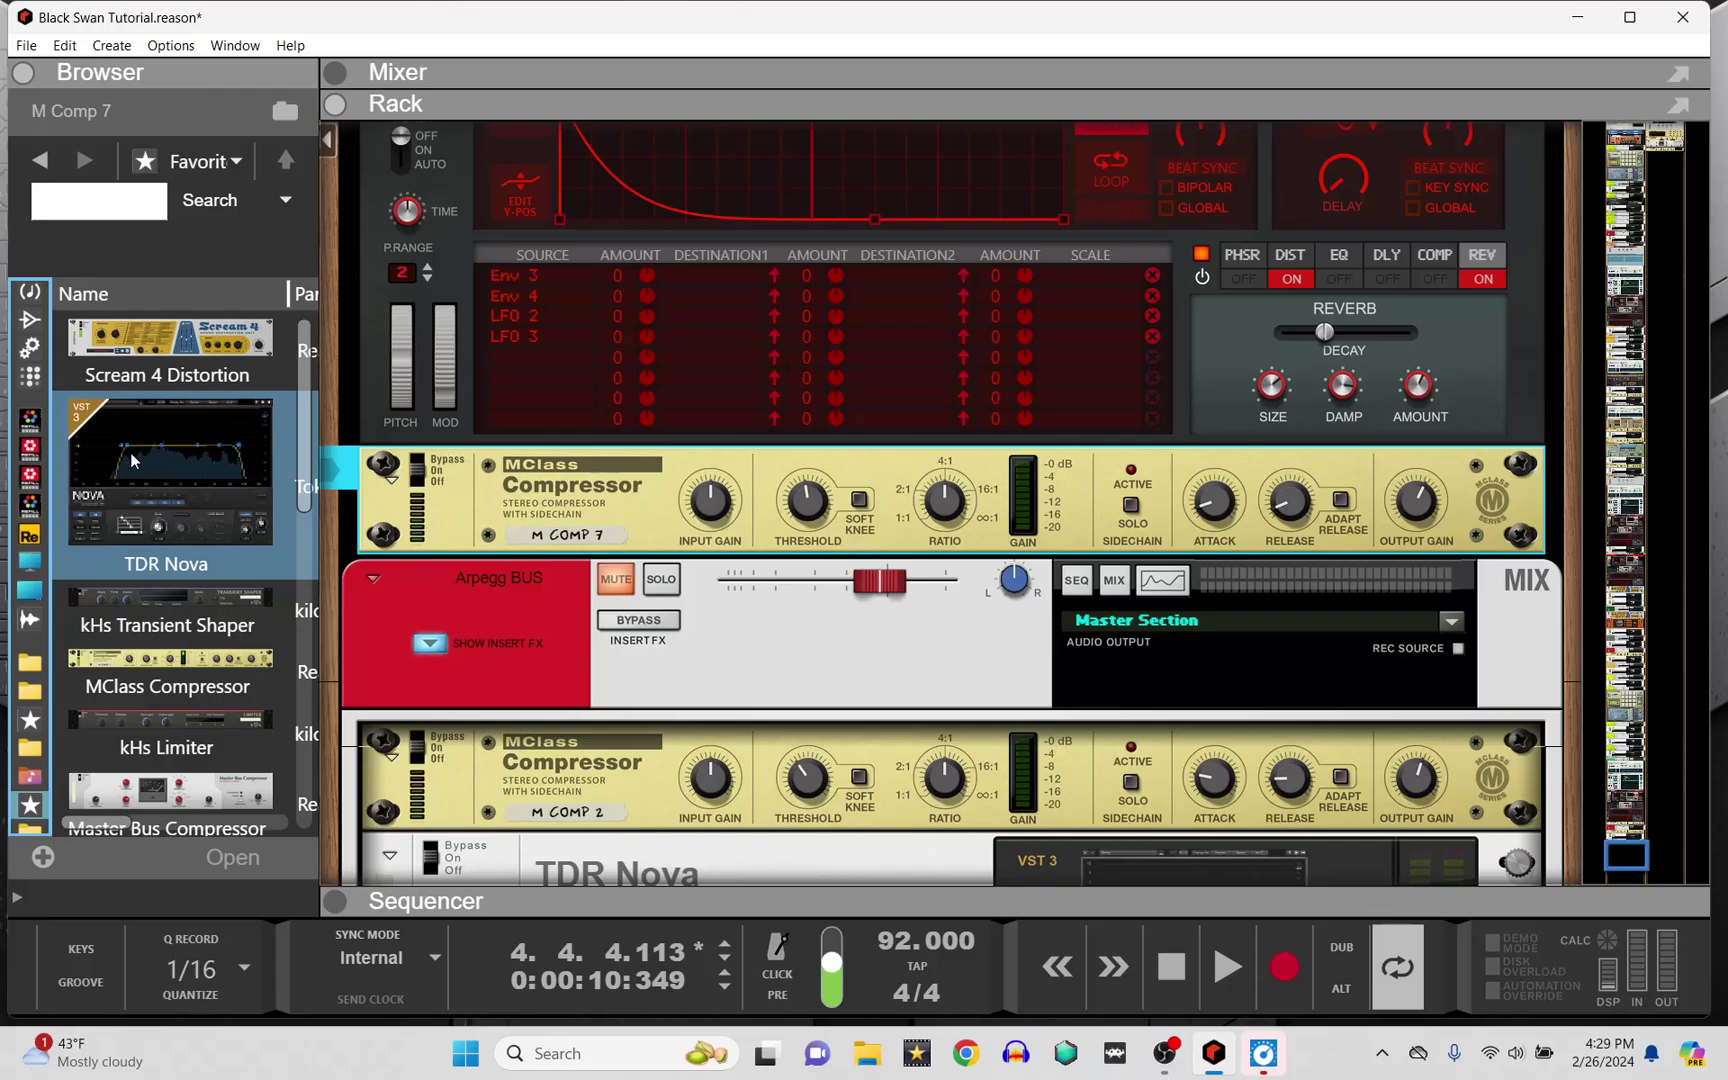
{"action": "mouse_move", "coordinate": [130, 452]}
{"action": "left_mouse_down"}
{"action": "mouse_move", "coordinate": [250, 470]}
{"action": "mouse_move", "coordinate": [445, 588]}
{"action": "mouse_move", "coordinate": [521, 555]}
{"action": "mouse_move", "coordinate": [532, 568]}
{"action": "left_mouse_up"}
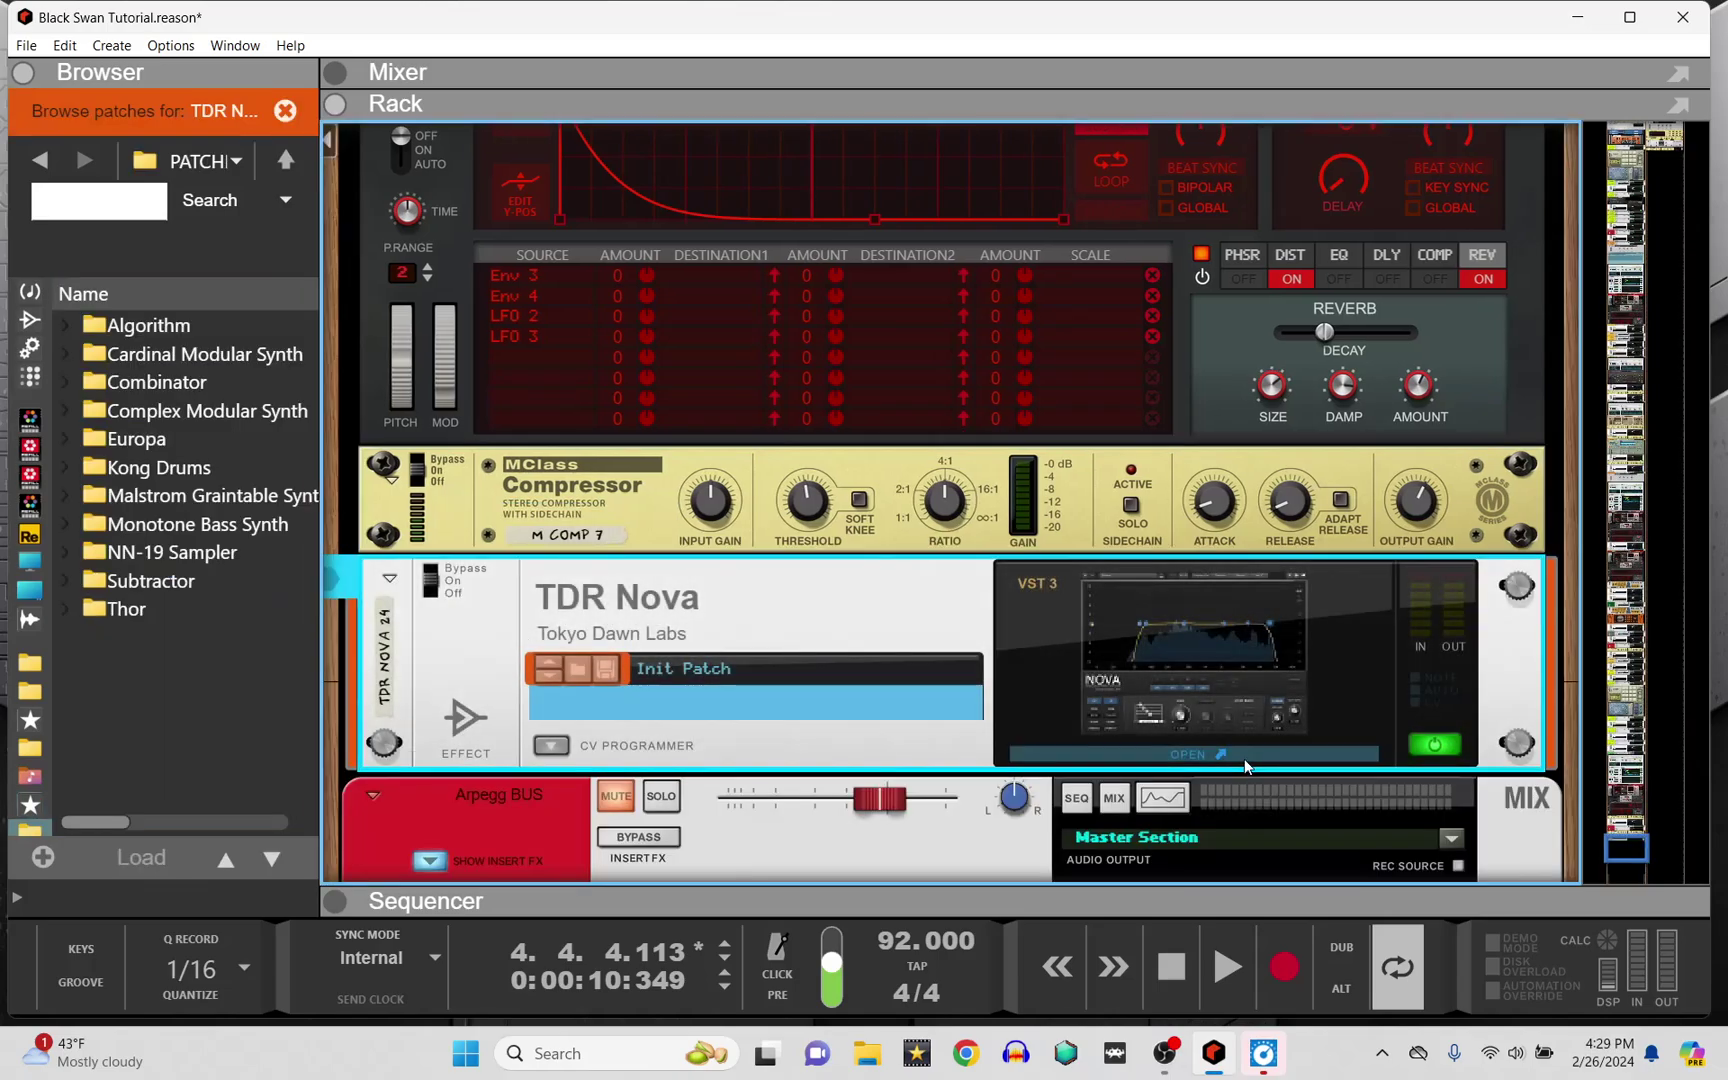
{"action": "left_click", "coordinate": [1243, 759]}
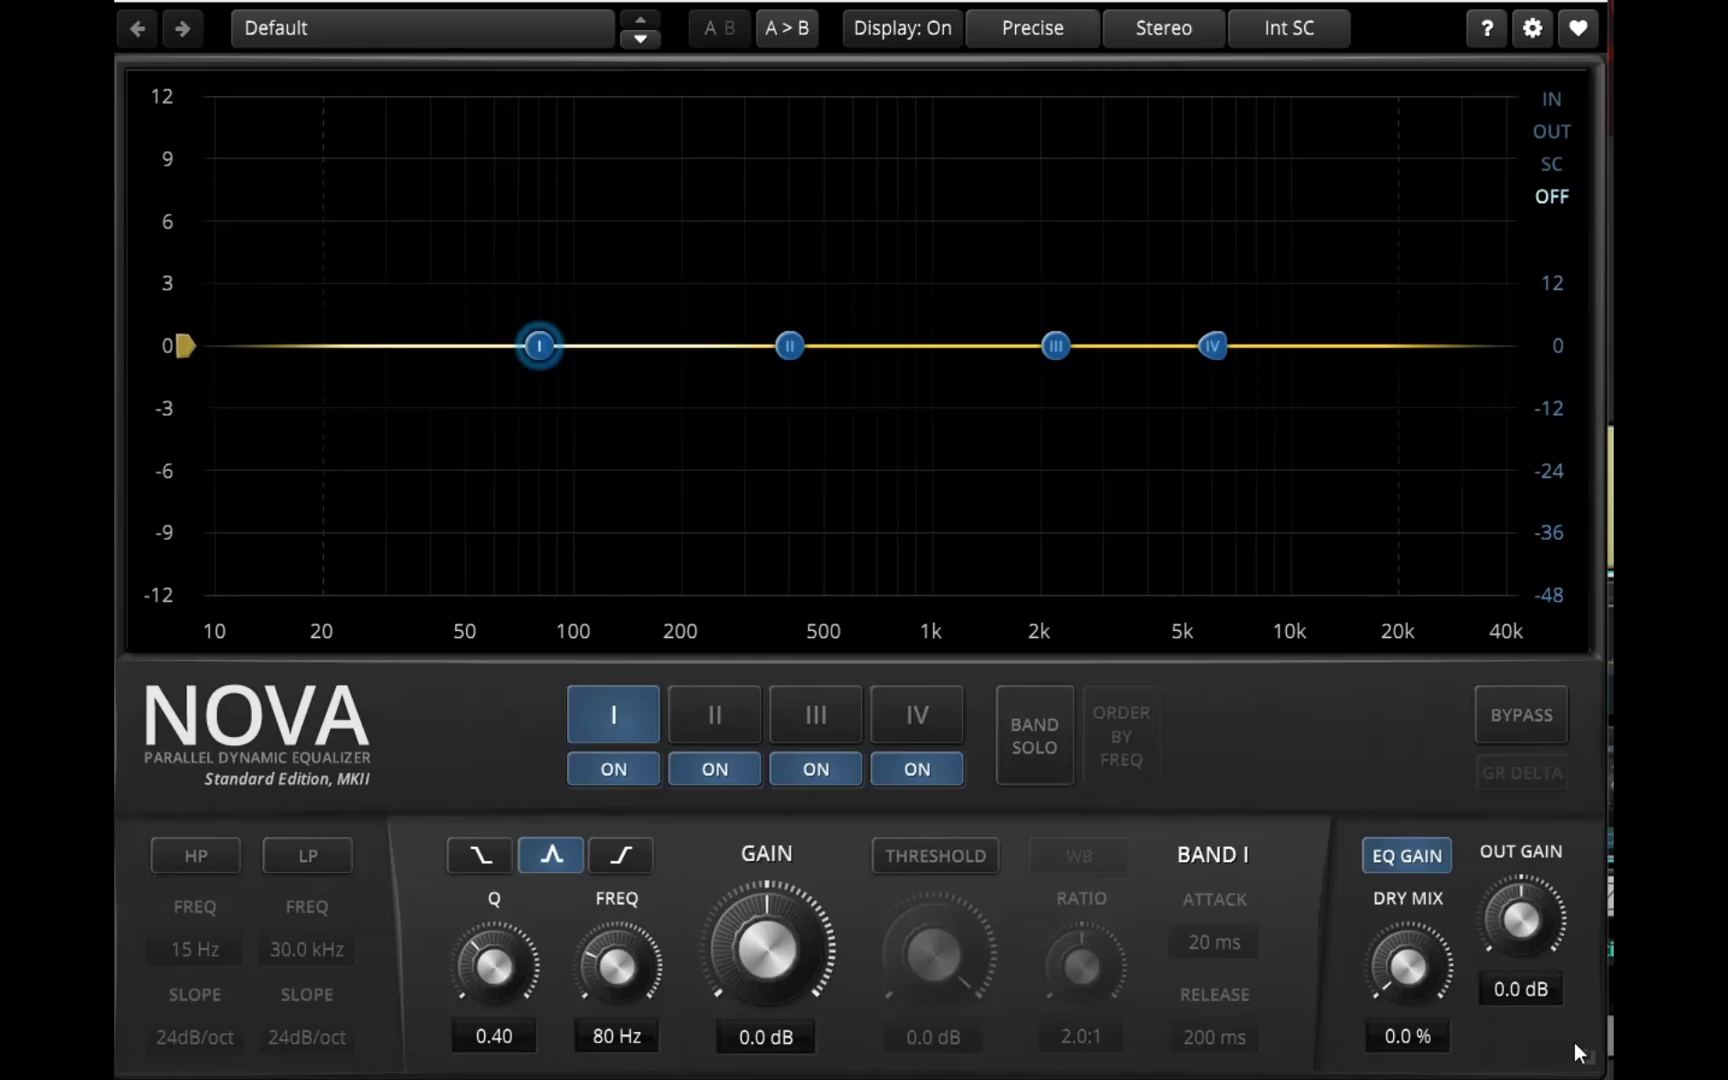
Show the output spectrum in Nova, enable the high-pass filter at 94 Hz and start the loop
{"action": "left_click", "coordinate": [1551, 133]}
{"action": "left_click", "coordinate": [205, 850]}
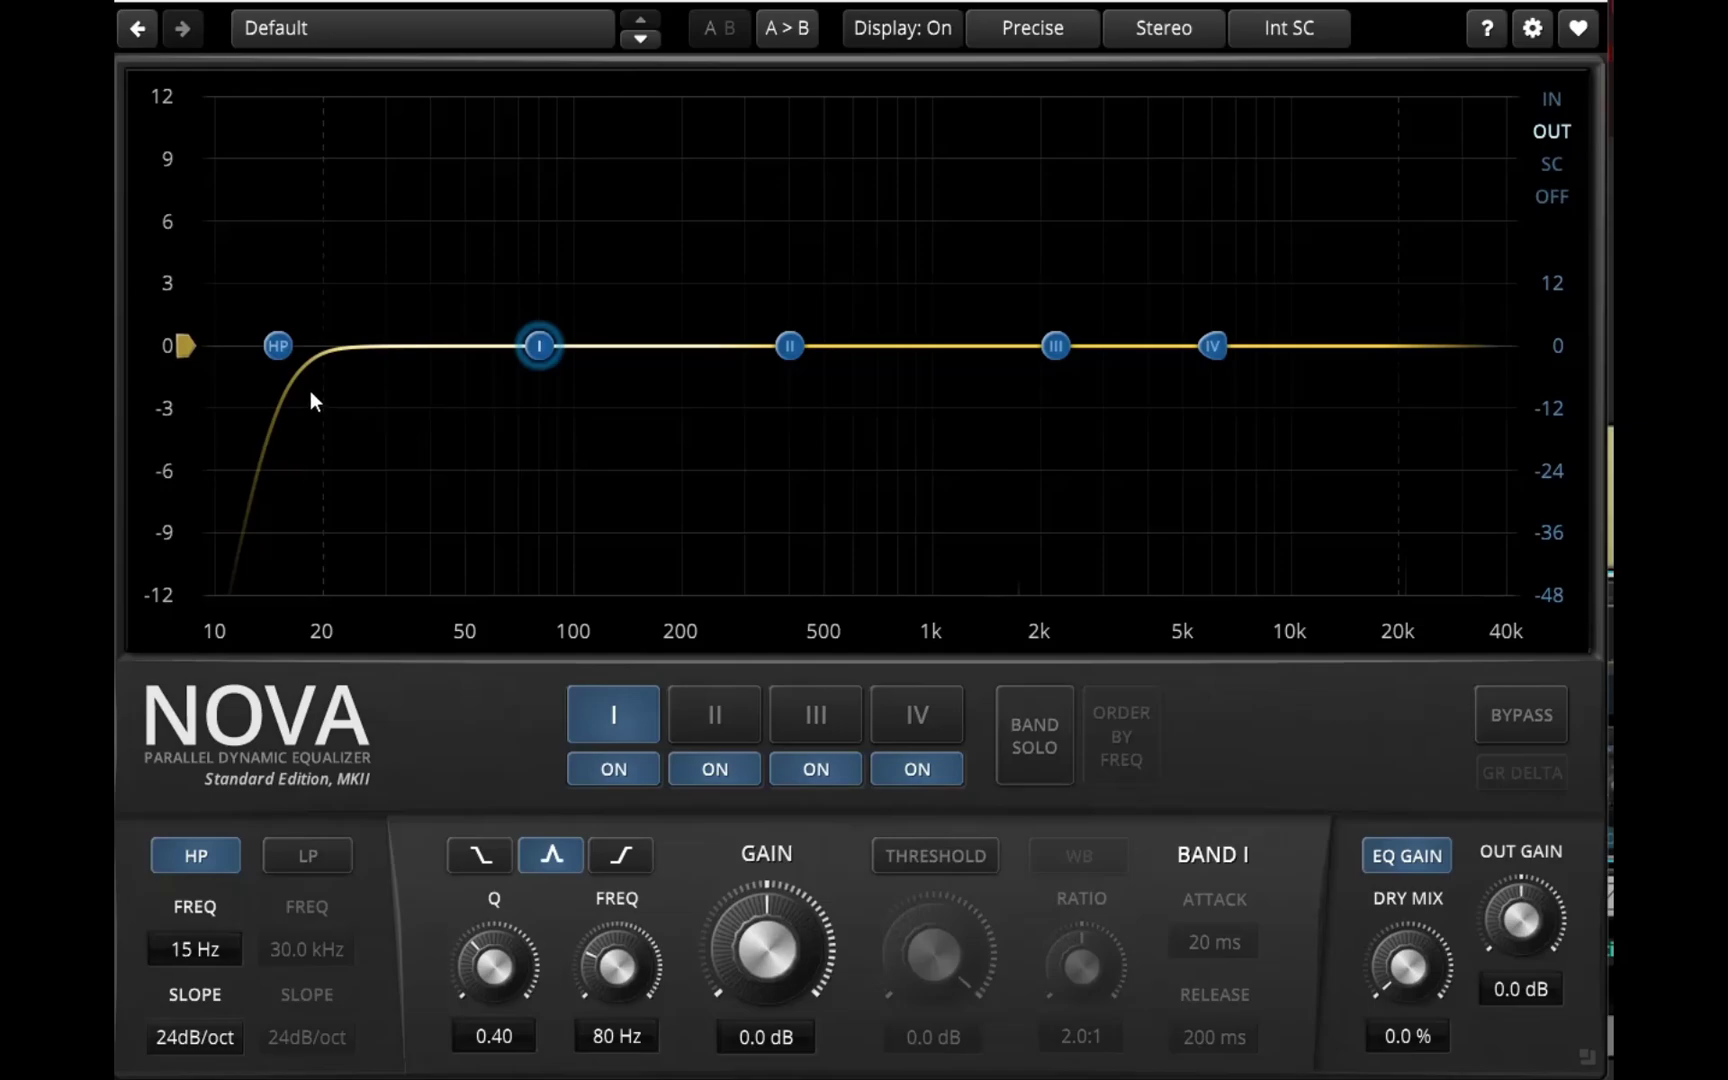
{"action": "left_click_drag", "start_coordinate": [275, 346], "coordinate": [566, 383]}
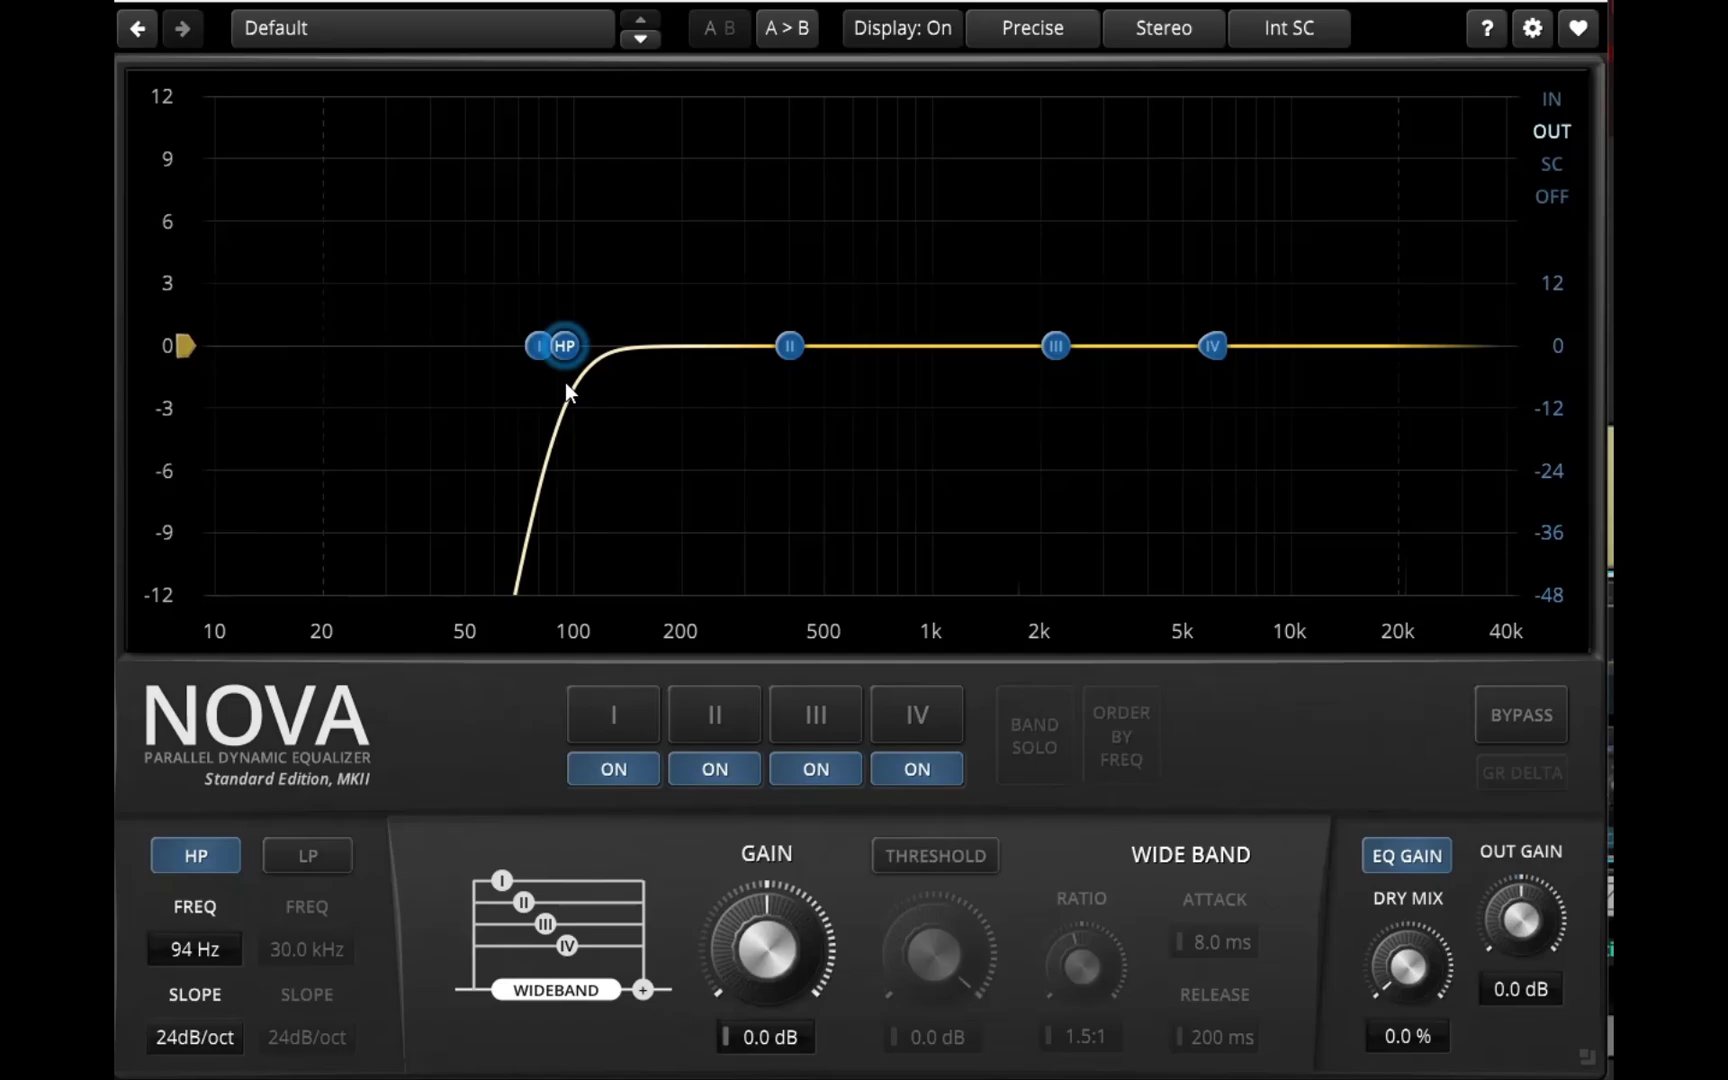
{"action": "key", "text": "space"}
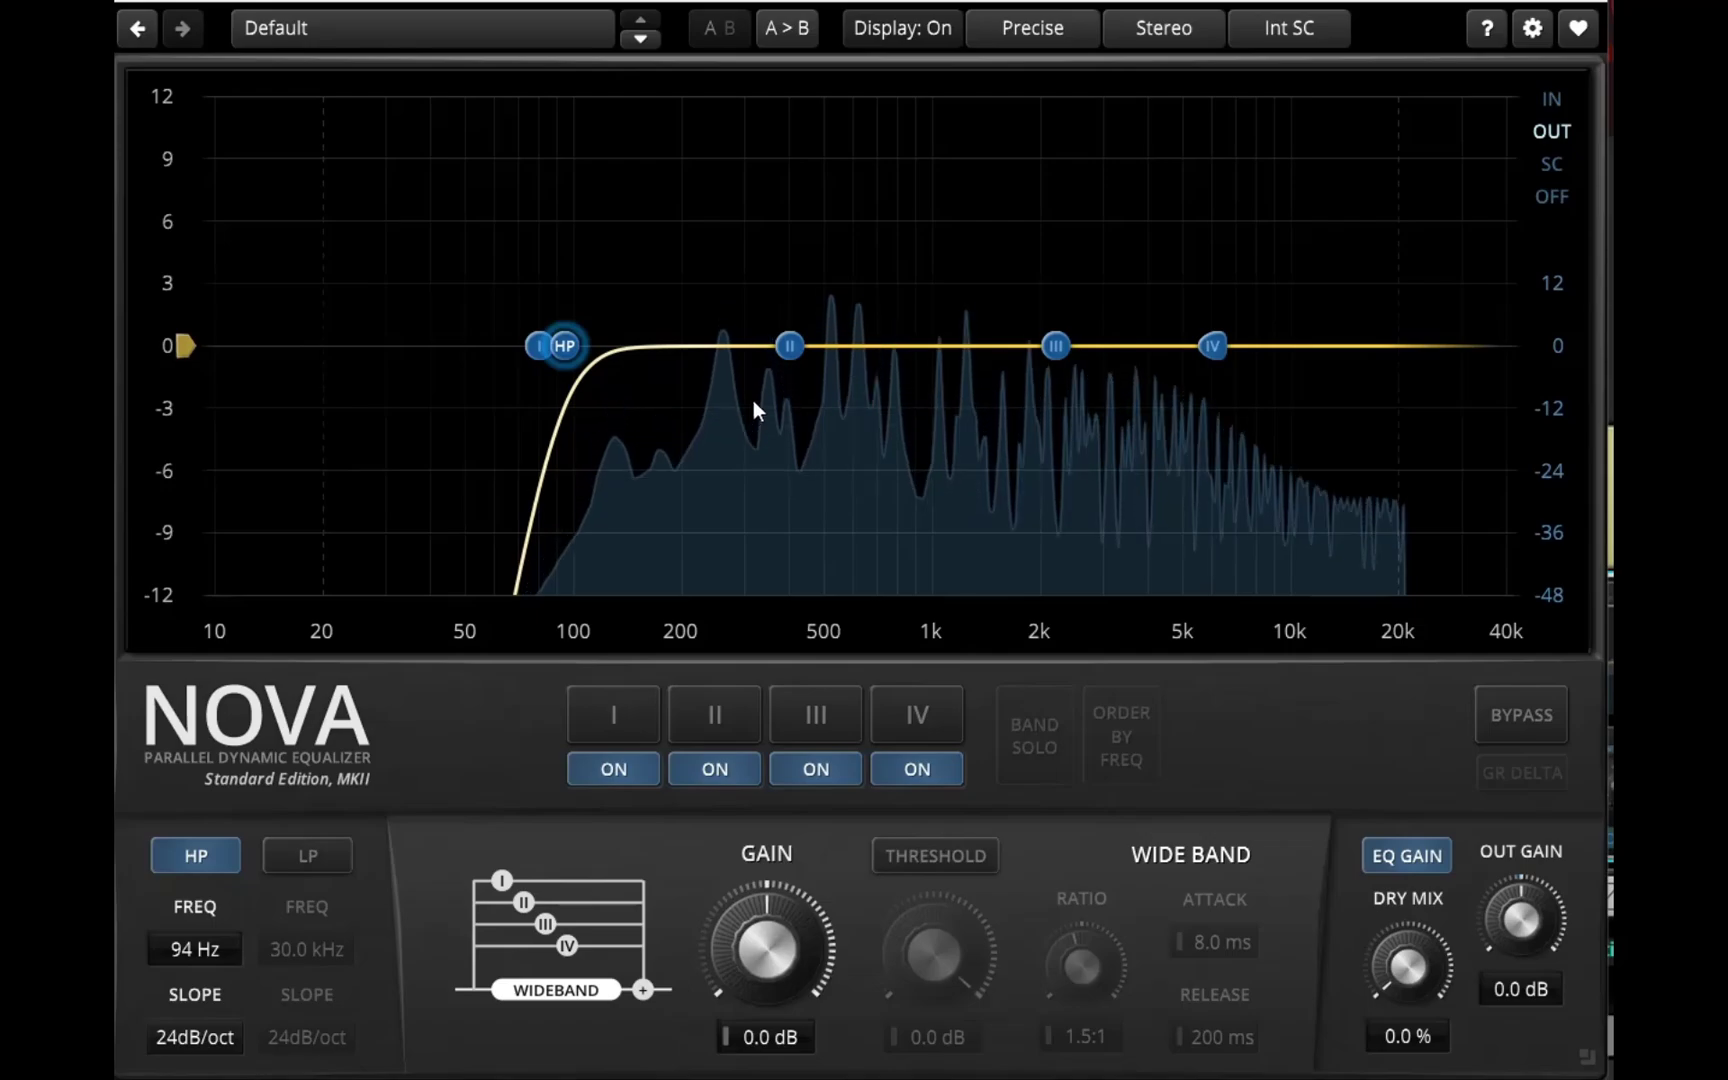
Cut band II by 2.0 dB at 147 Hz and lower the high-pass frequency to 87 Hz
{"action": "left_click_drag", "start_coordinate": [792, 347], "coordinate": [640, 386]}
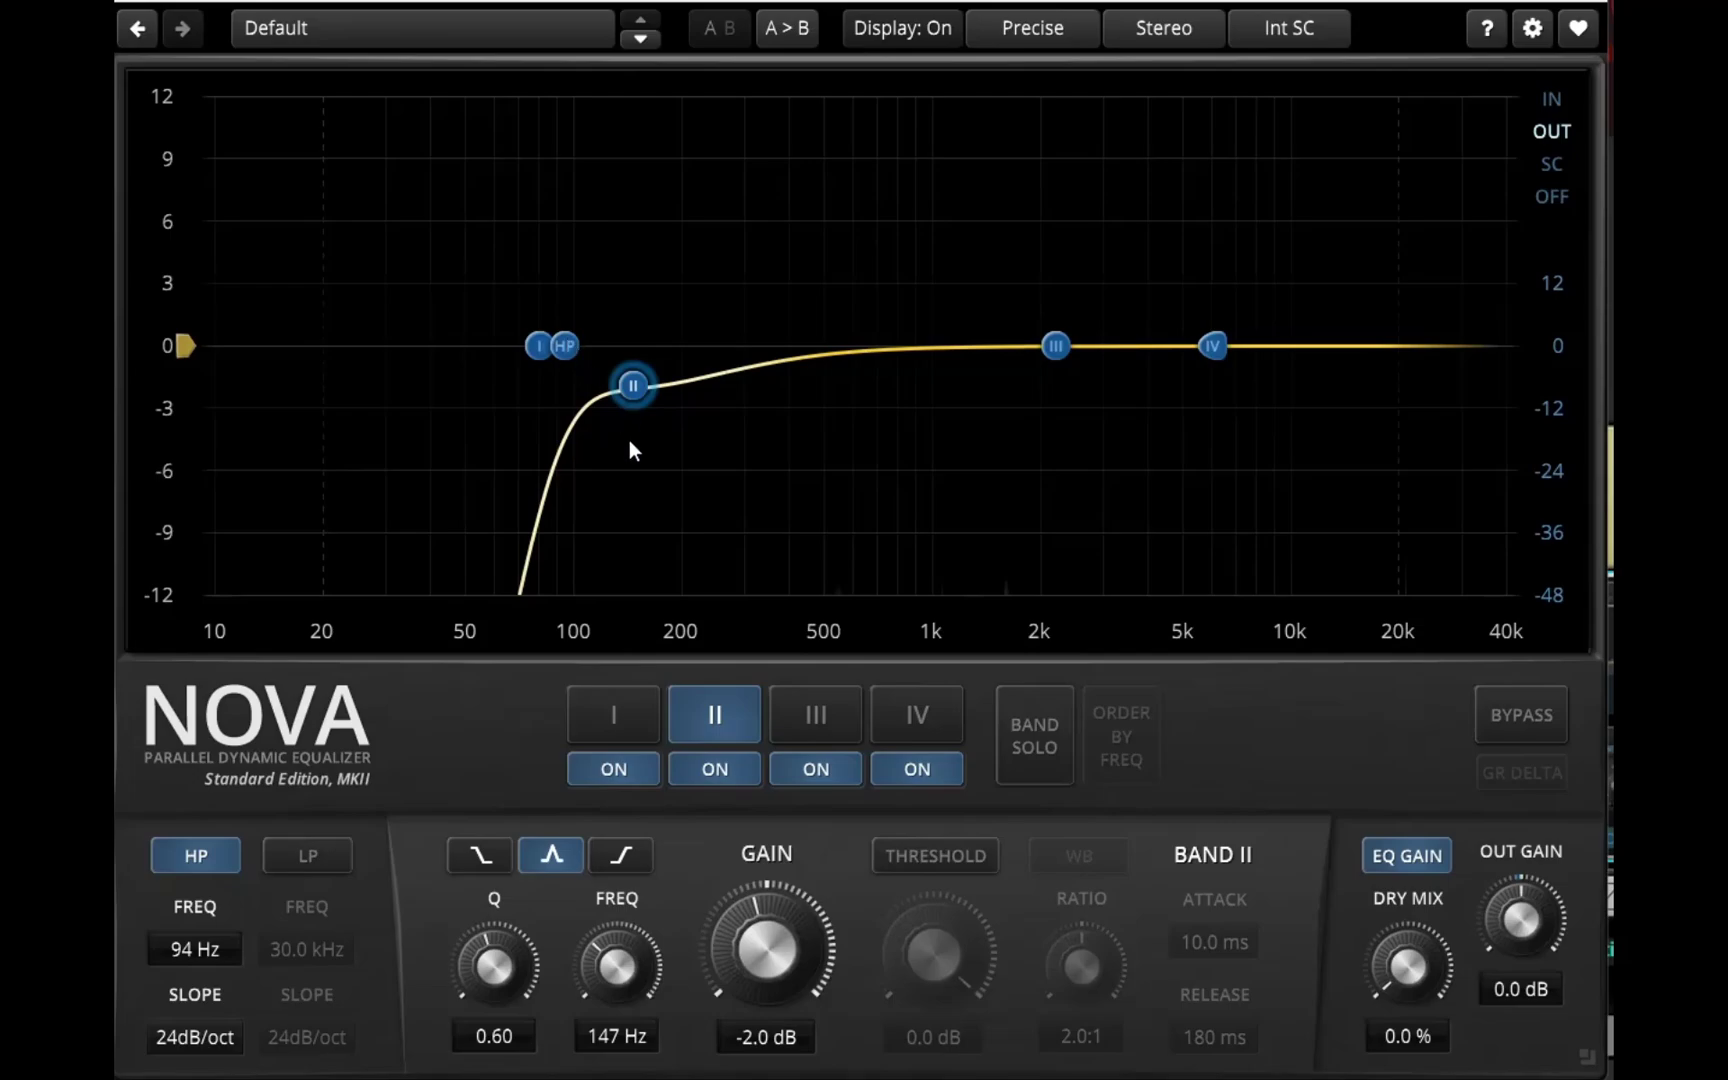
{"action": "left_click_drag", "start_coordinate": [568, 346], "coordinate": [558, 350]}
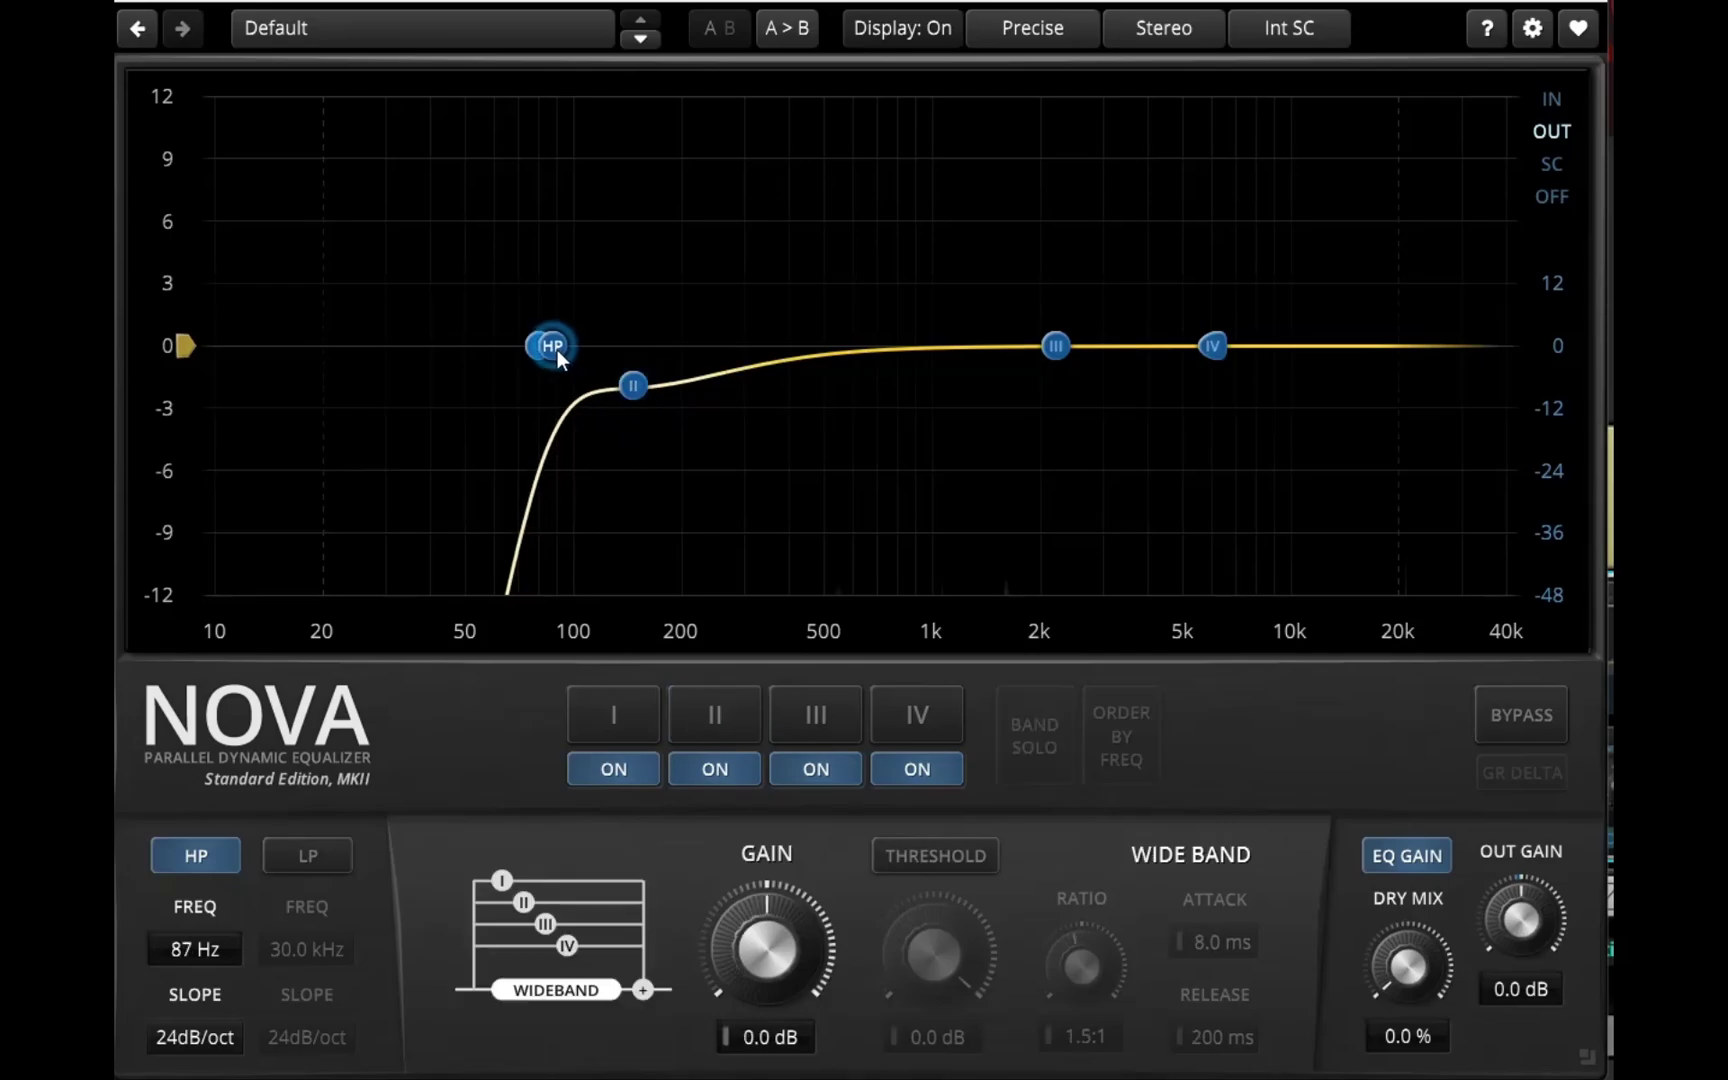
Make band II dynamic with a -11.5 dB threshold, 1.3 ms attack and 86 ms release, retune it to -1.4 dB at 134 Hz, and close Nova
{"action": "left_click", "coordinate": [633, 386]}
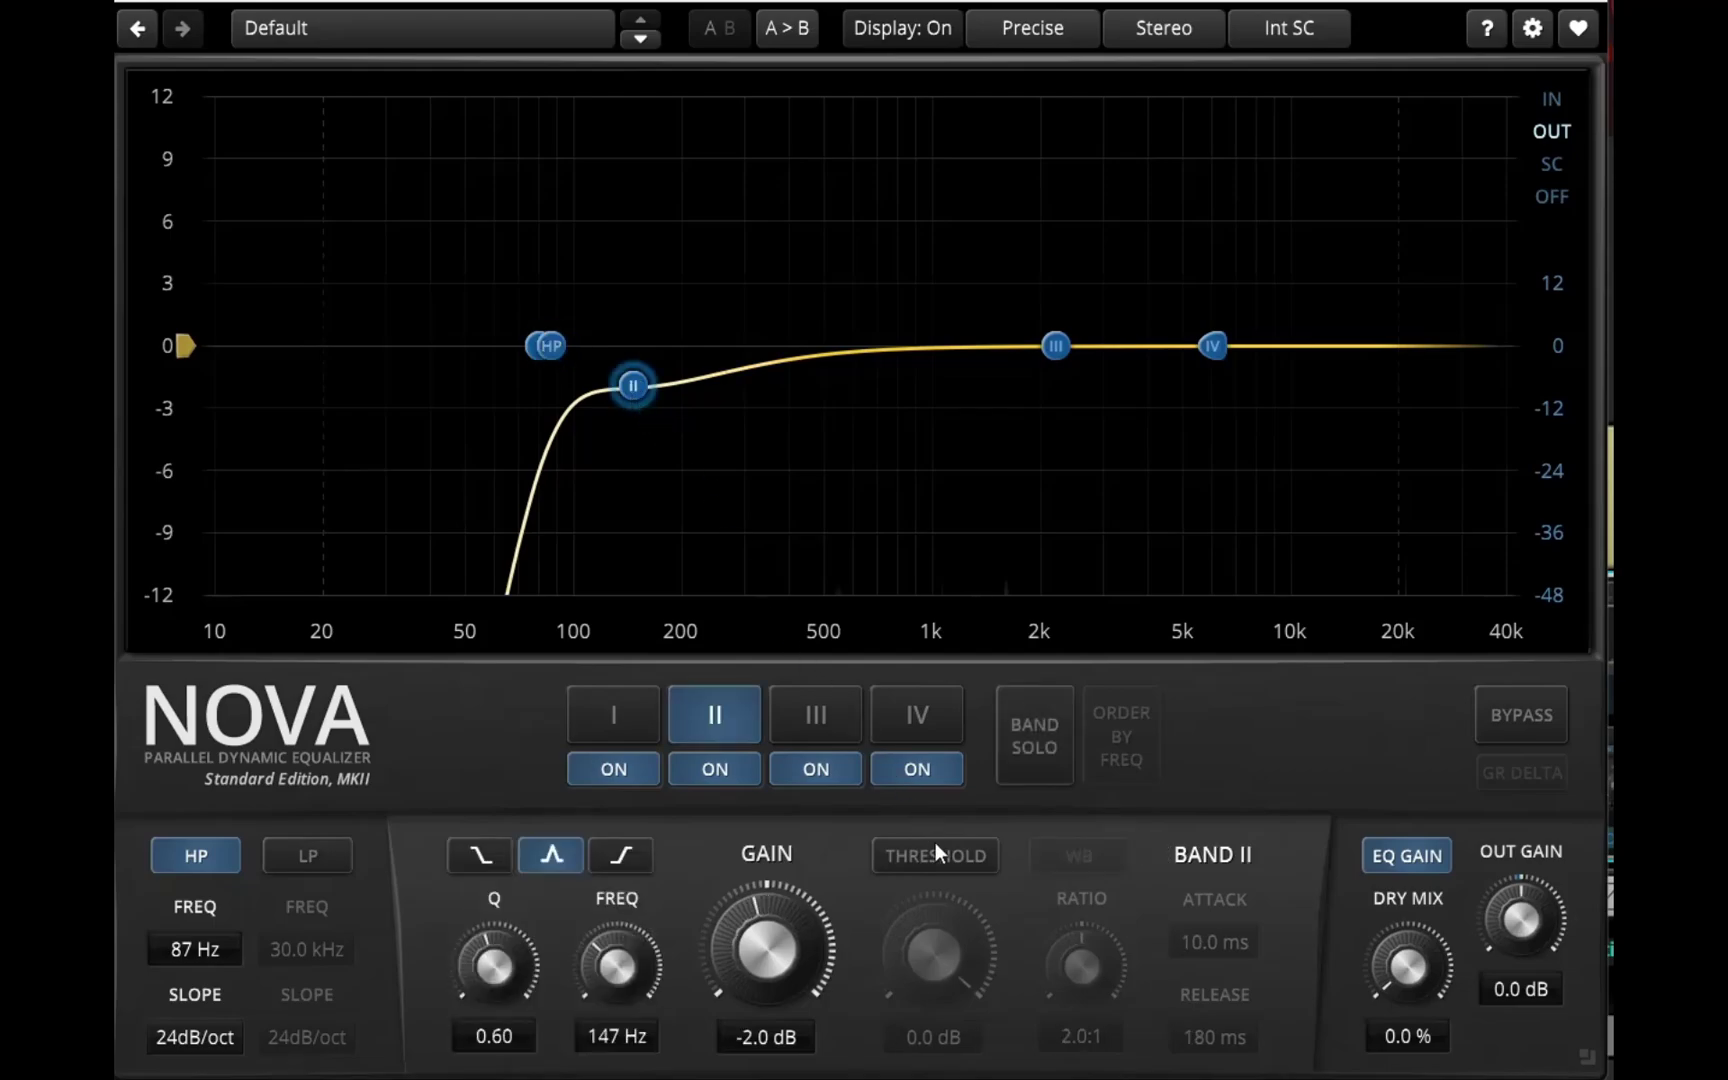
{"action": "left_click", "coordinate": [953, 862]}
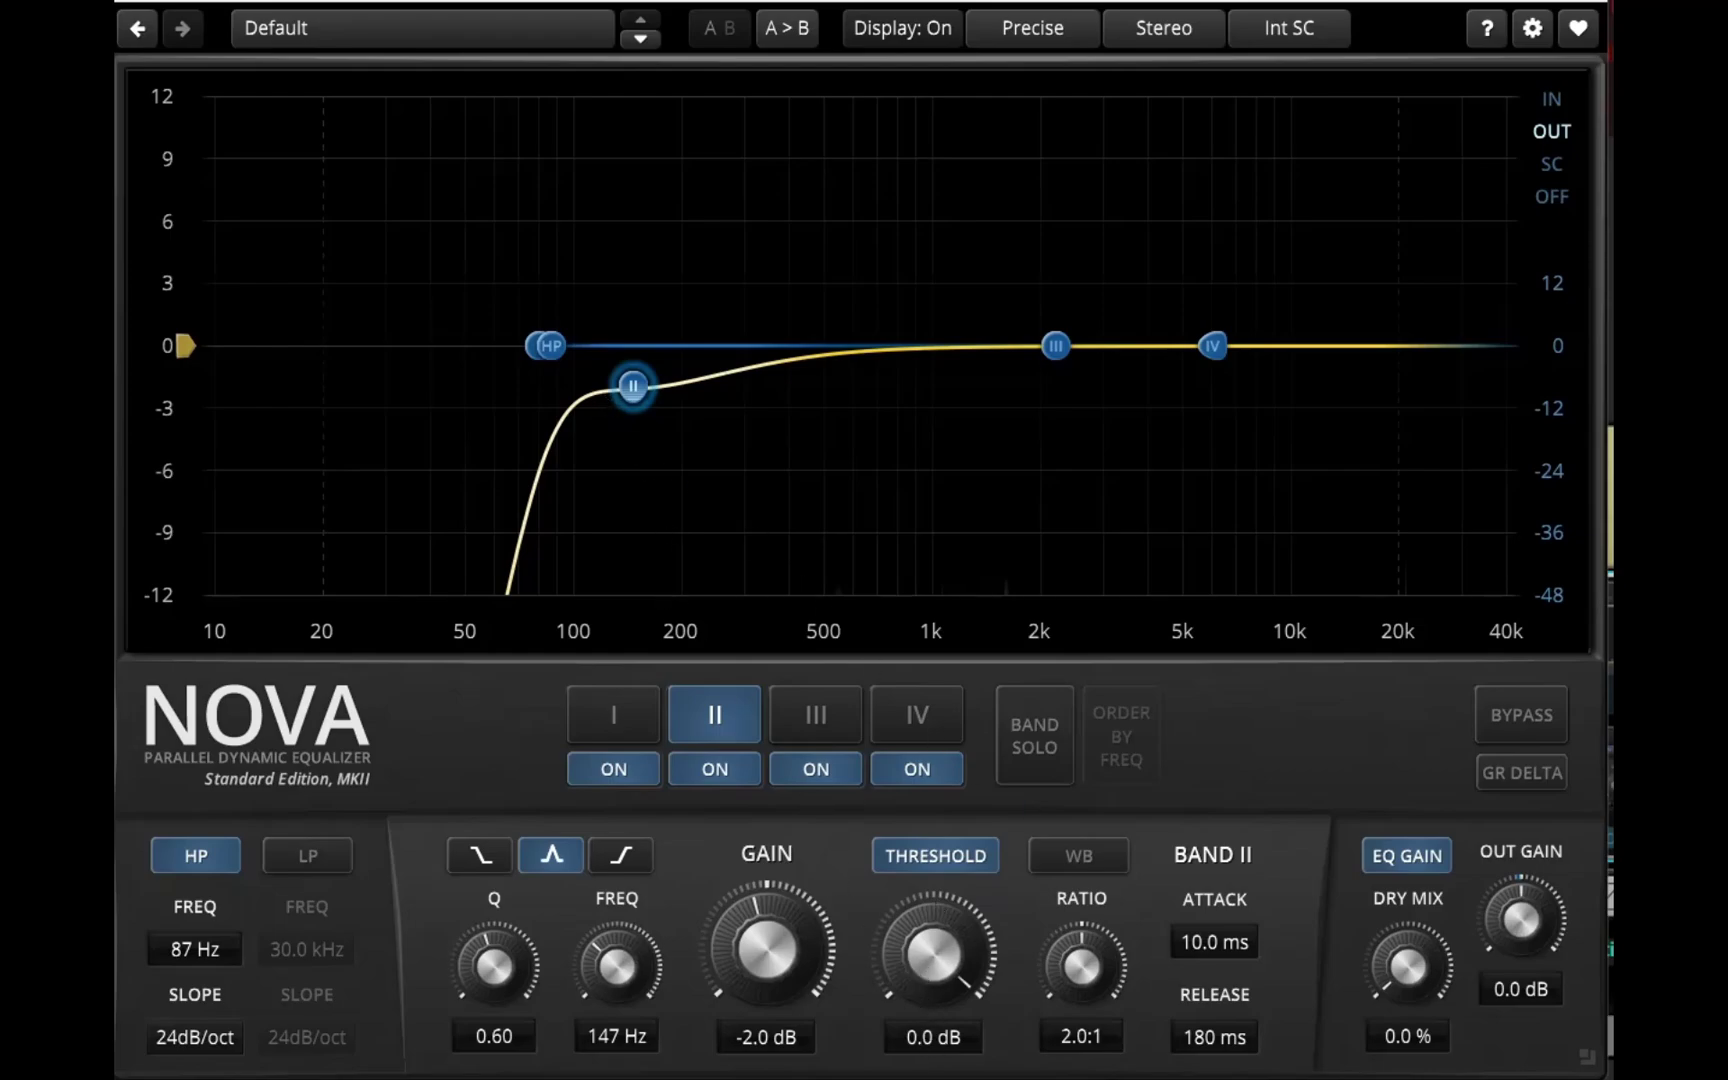
{"action": "left_click_drag", "start_coordinate": [933, 955], "coordinate": [933, 1020]}
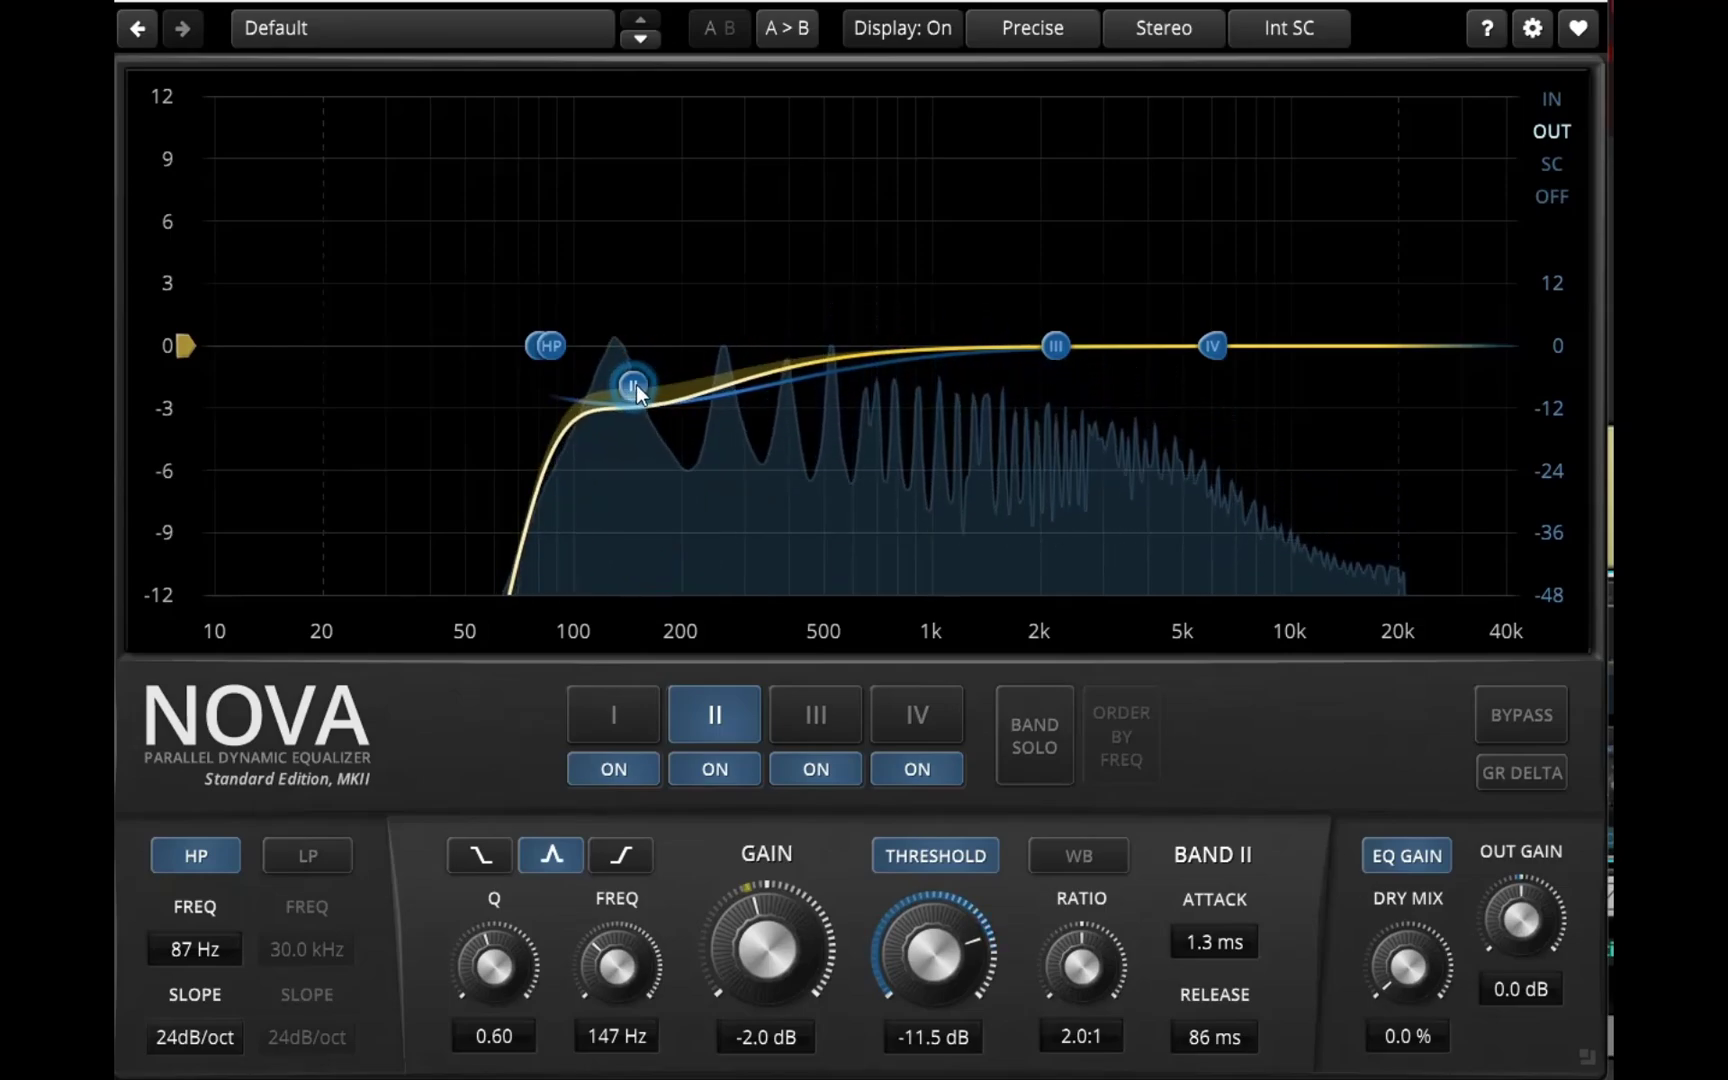
{"action": "left_click_drag", "start_coordinate": [636, 383], "coordinate": [622, 373]}
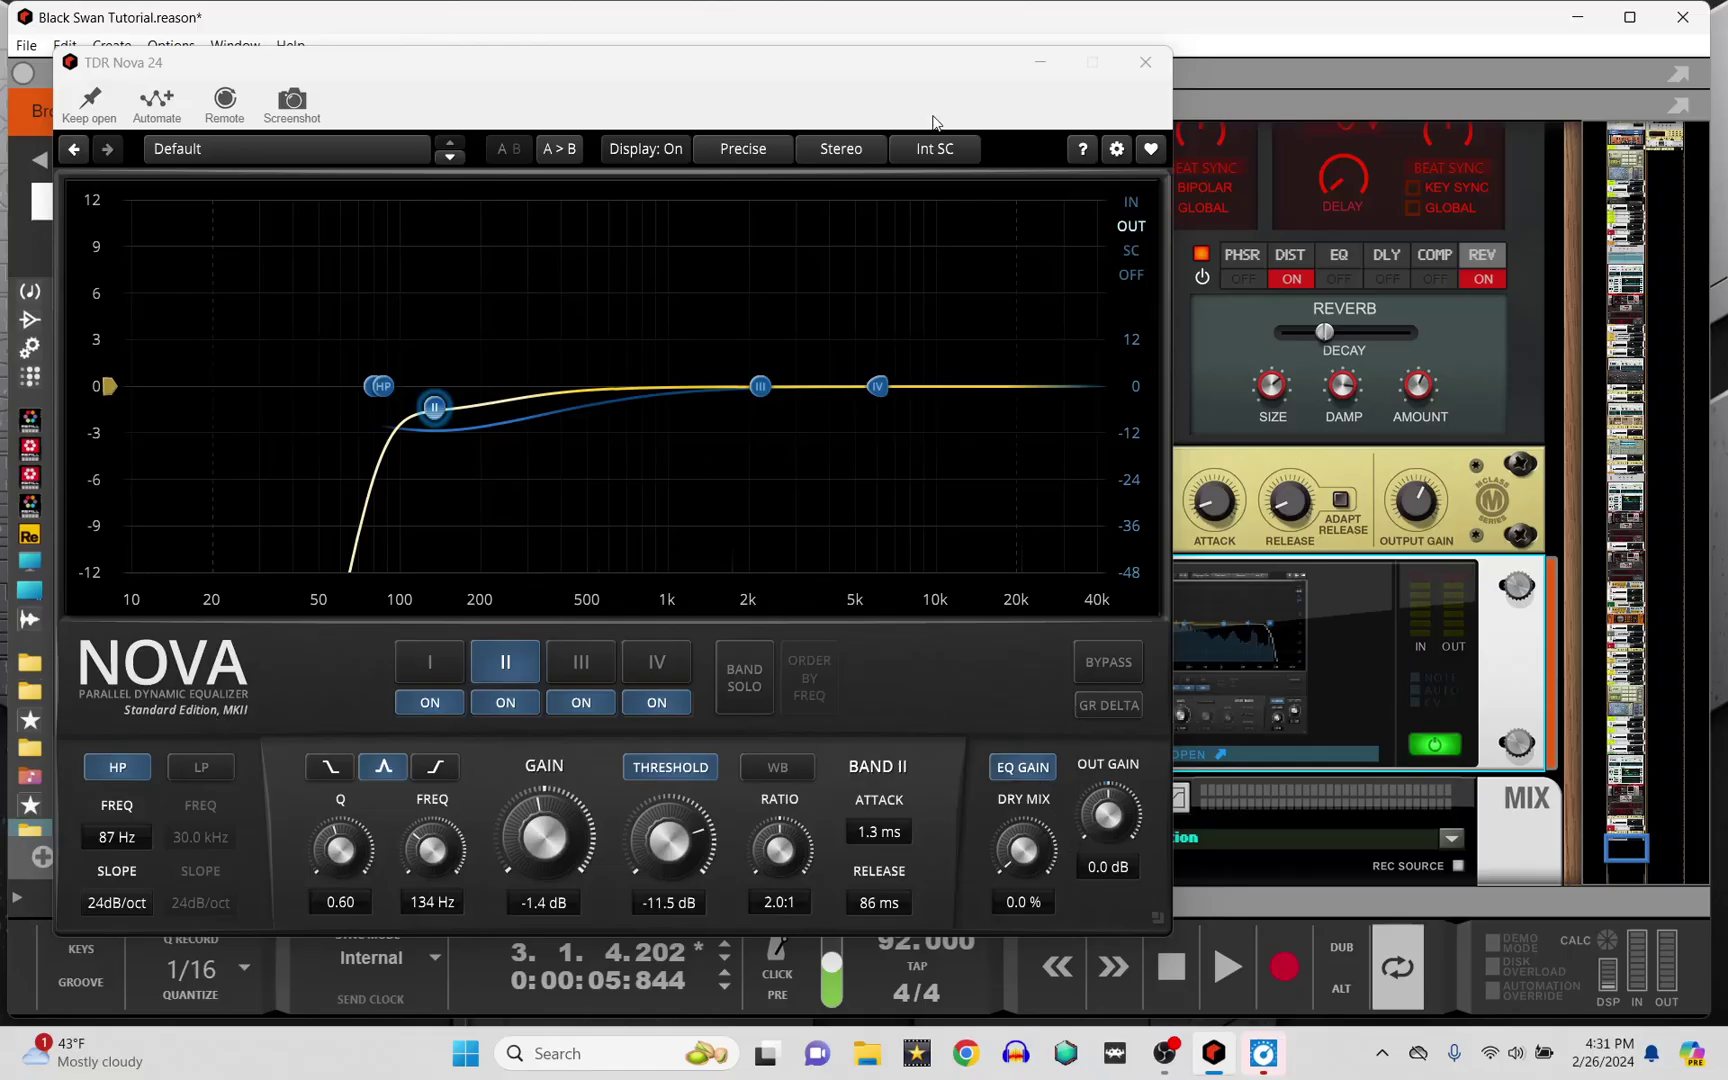
{"action": "left_click", "coordinate": [1146, 63]}
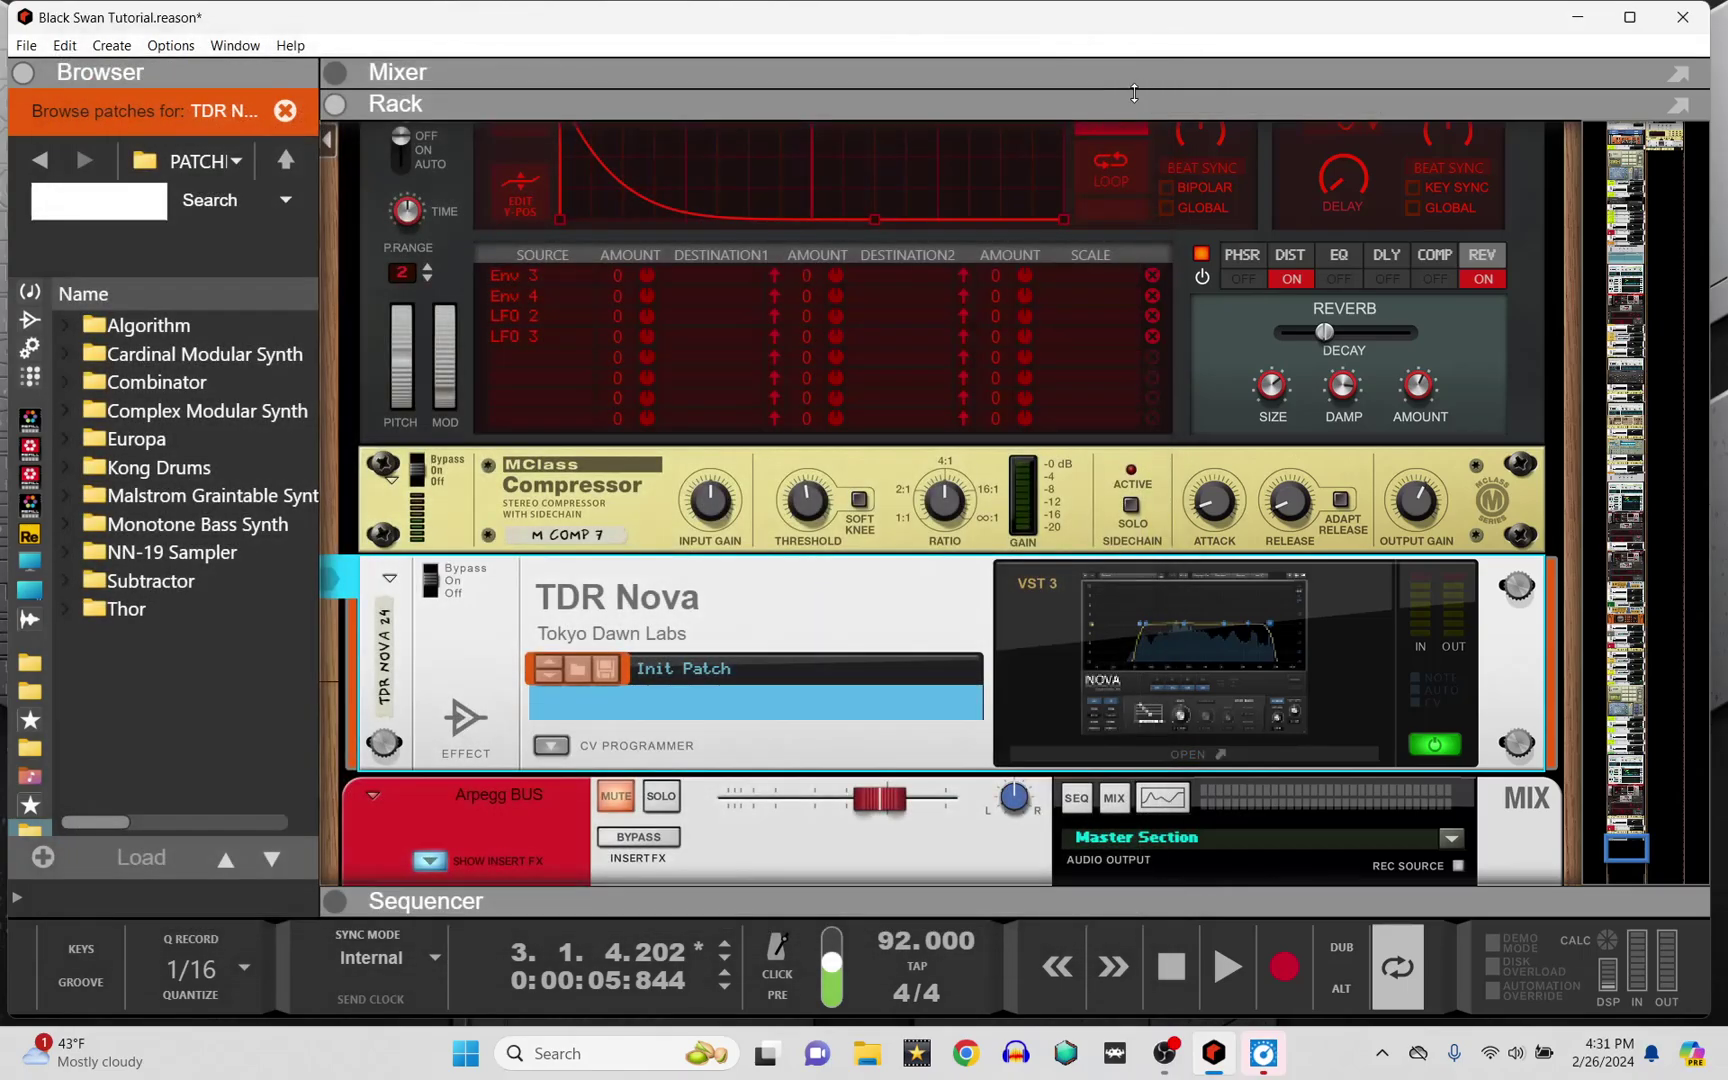
Audition chords in Scales & Chords with three and two notes at inversions 1, 3 and 4
{"action": "scroll", "coordinate": [833, 684], "scroll_direction": "up", "scroll_amount": 5}
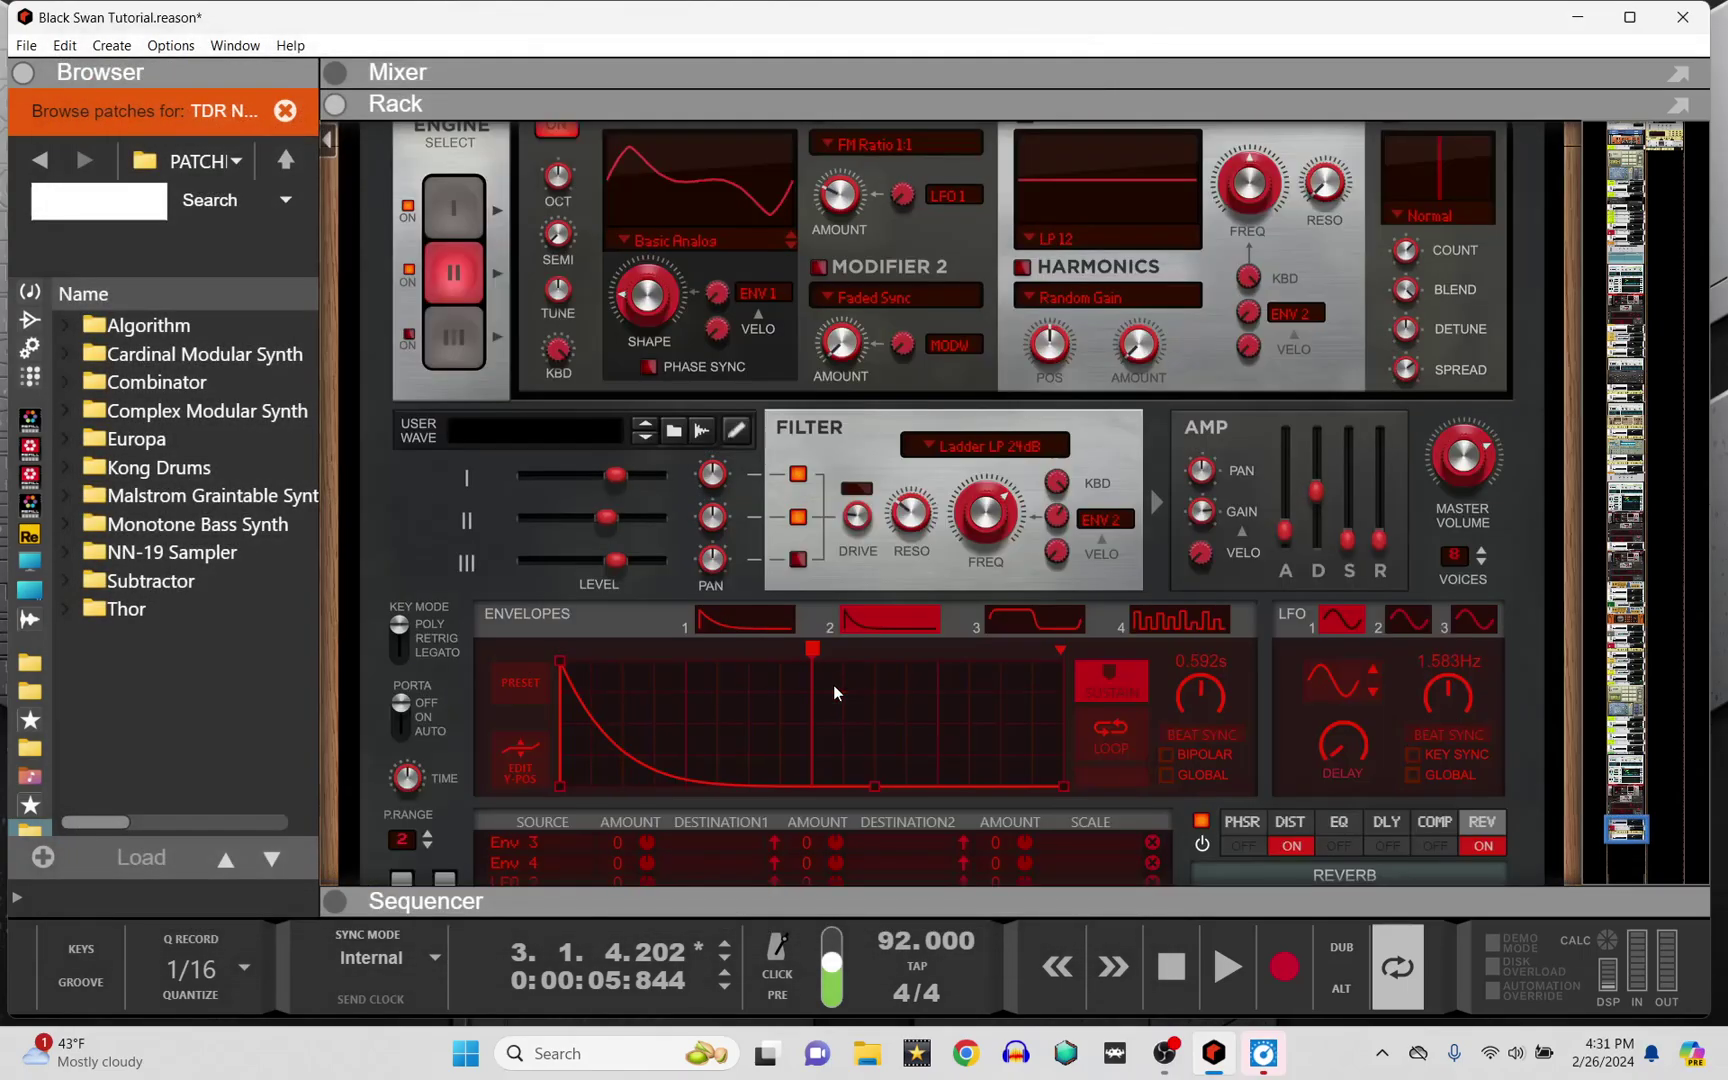
{"action": "scroll", "coordinate": [833, 684], "scroll_direction": "up", "scroll_amount": 2}
{"action": "scroll", "coordinate": [833, 684], "scroll_direction": "up", "scroll_amount": 6}
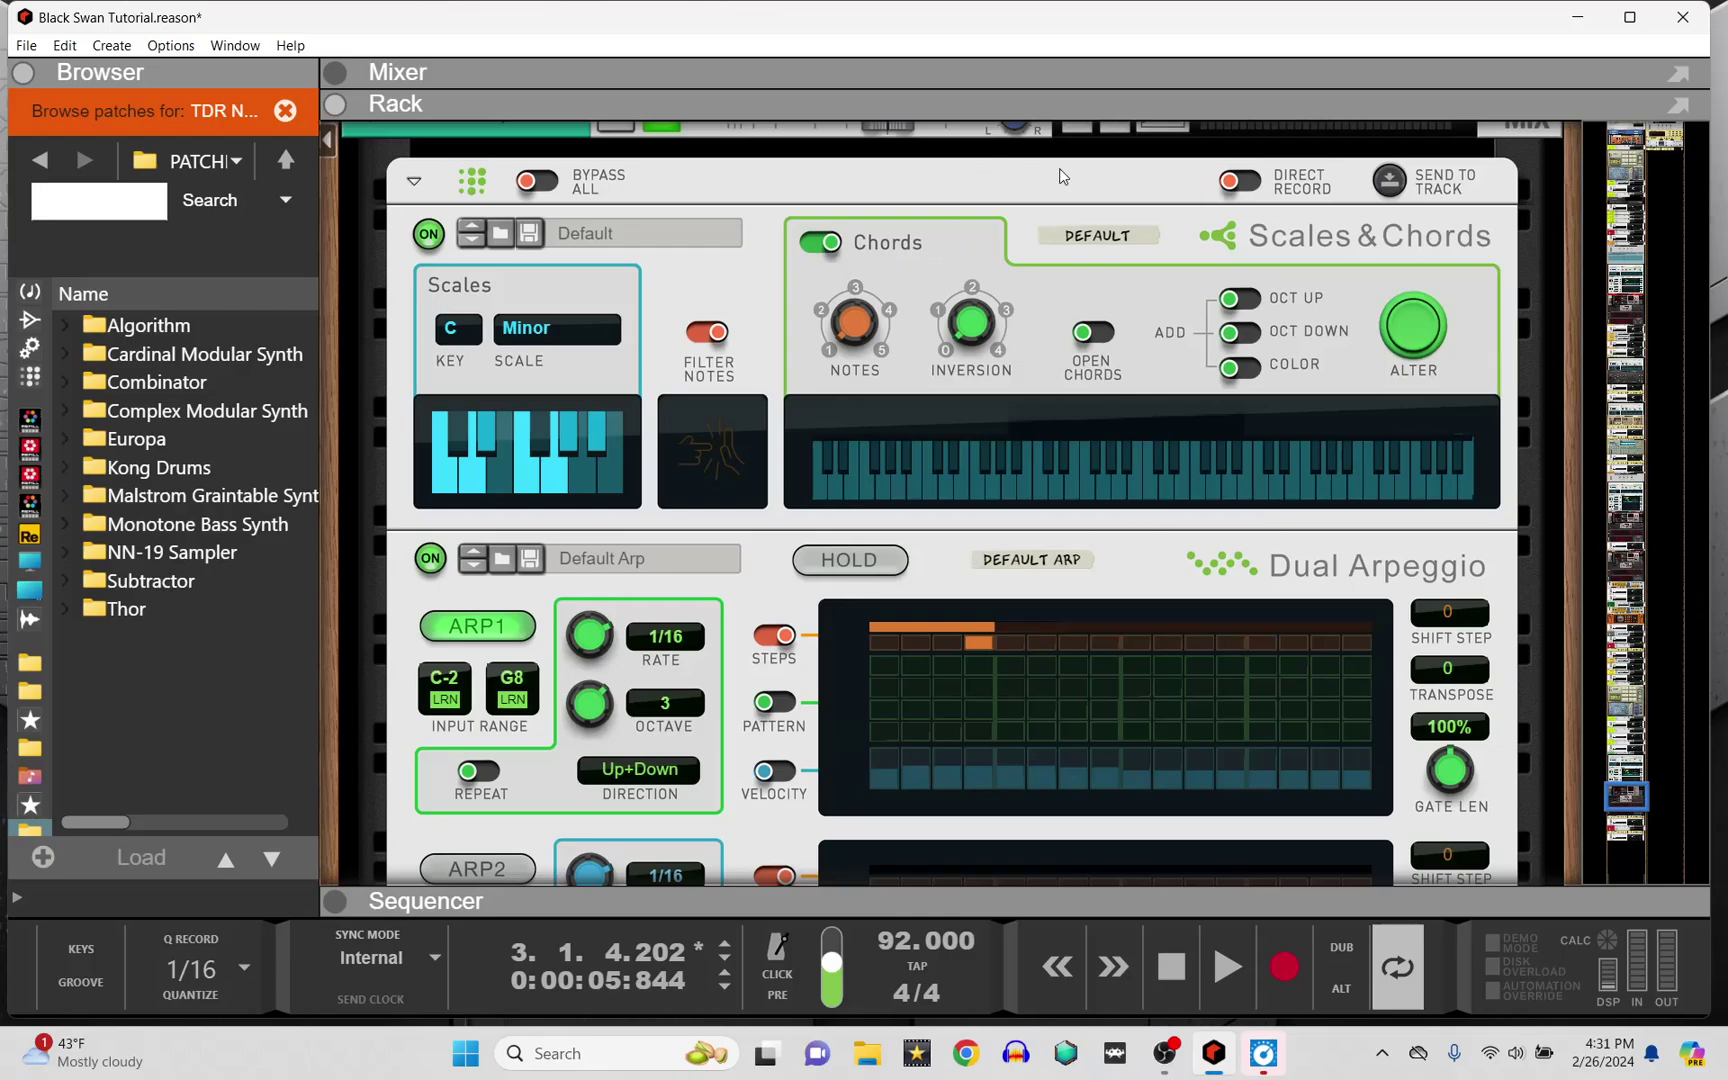
{"action": "scroll", "coordinate": [1064, 215], "scroll_direction": "up", "scroll_amount": 1}
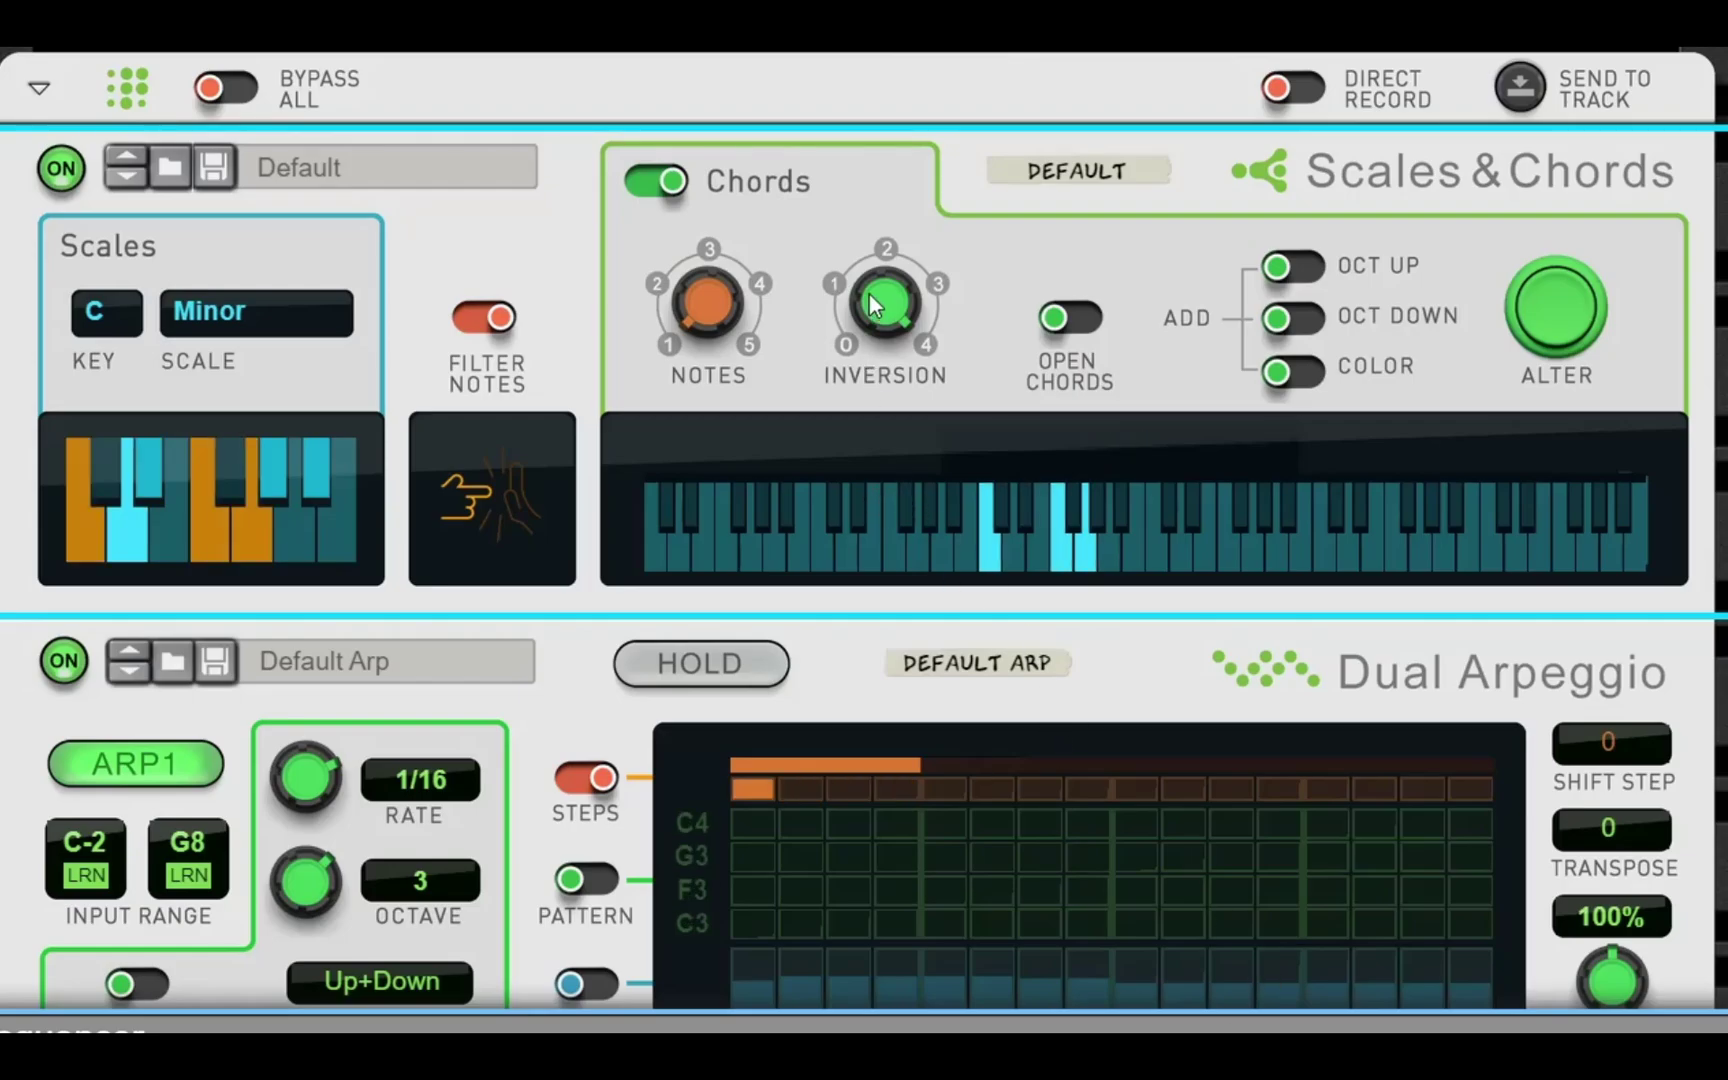
{"action": "left_click_drag", "start_coordinate": [884, 262], "coordinate": [873, 396]}
{"action": "left_click_drag", "start_coordinate": [738, 305], "coordinate": [731, 249]}
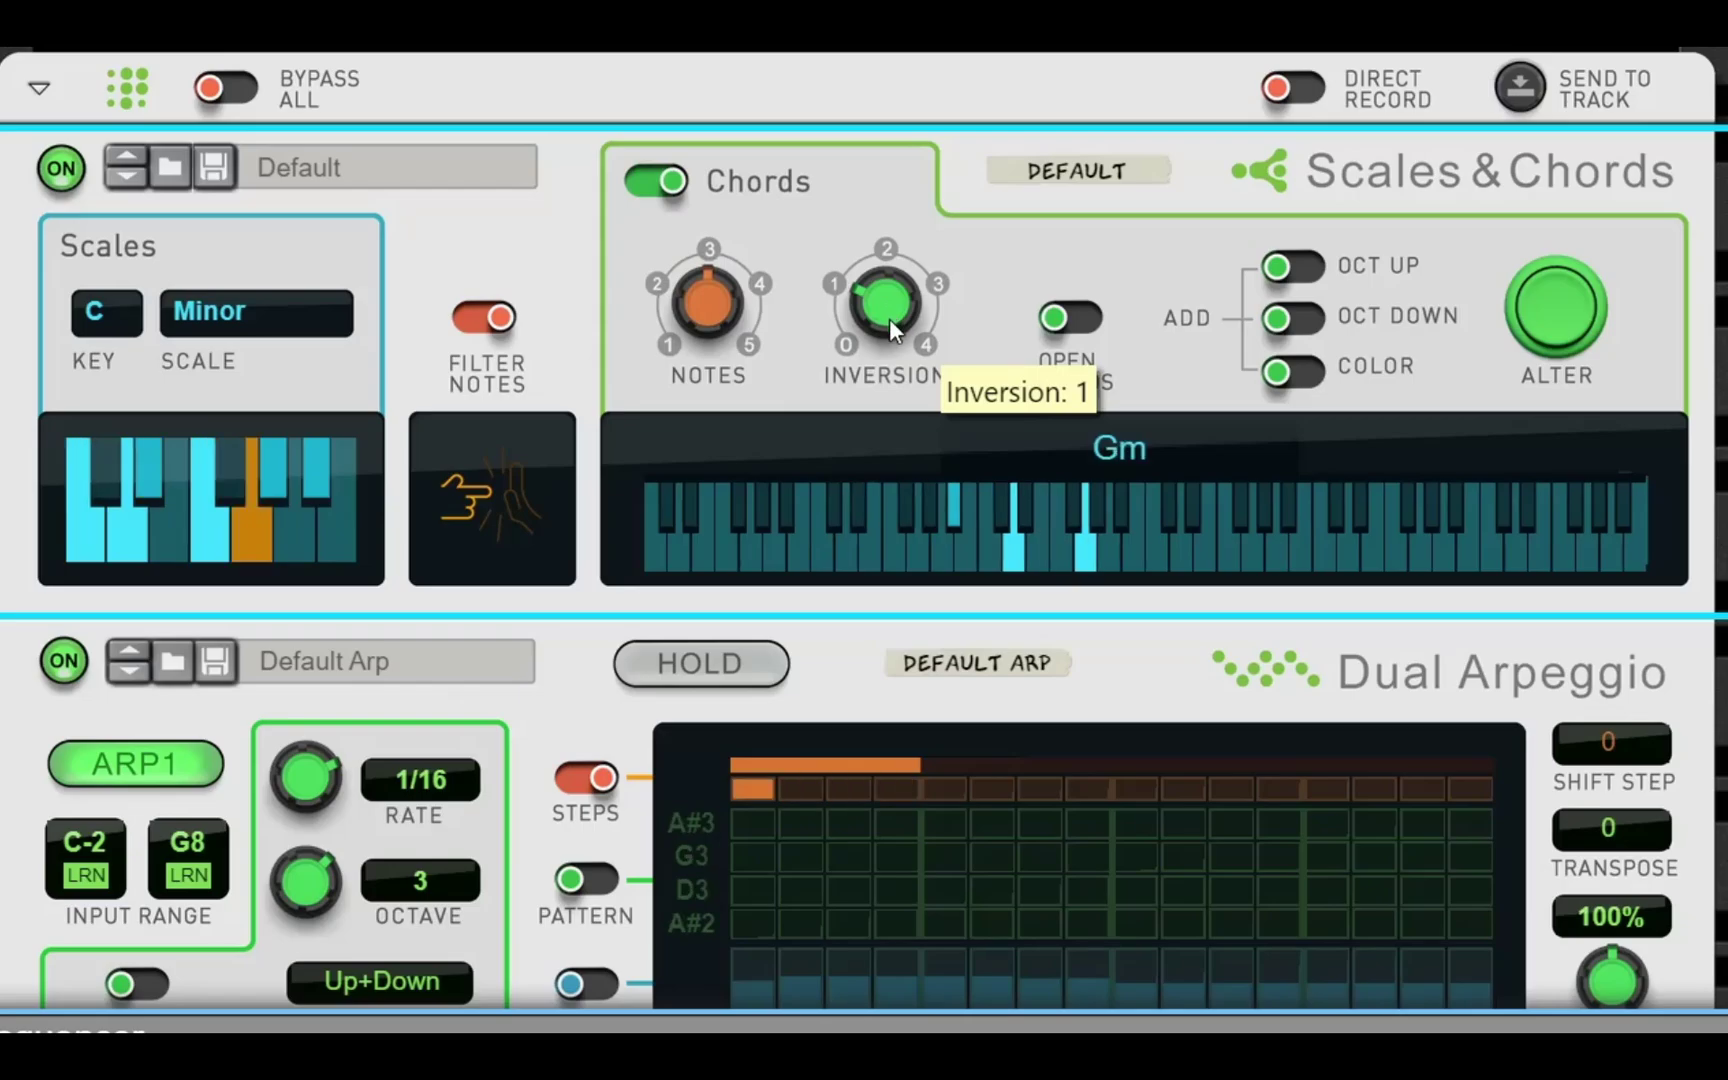
{"action": "left_click_drag", "start_coordinate": [890, 319], "coordinate": [910, 270]}
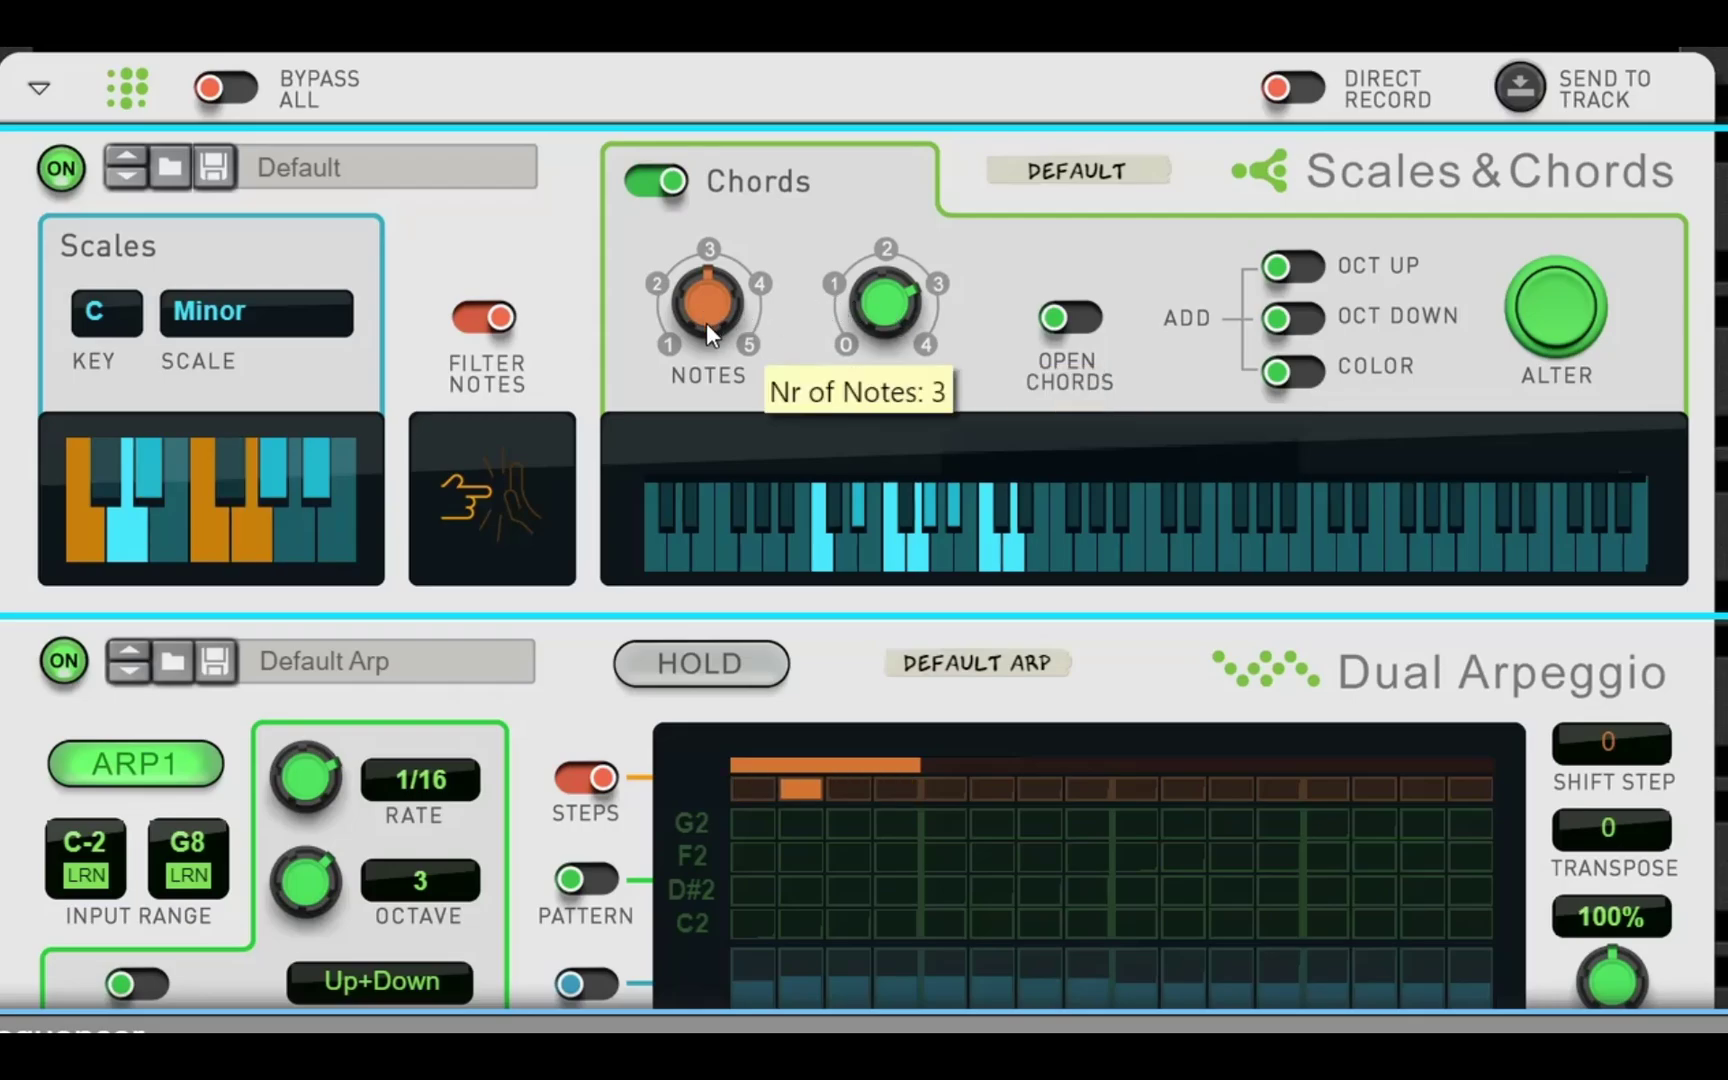
{"action": "left_click_drag", "start_coordinate": [710, 325], "coordinate": [706, 362]}
{"action": "left_click_drag", "start_coordinate": [883, 350], "coordinate": [883, 330]}
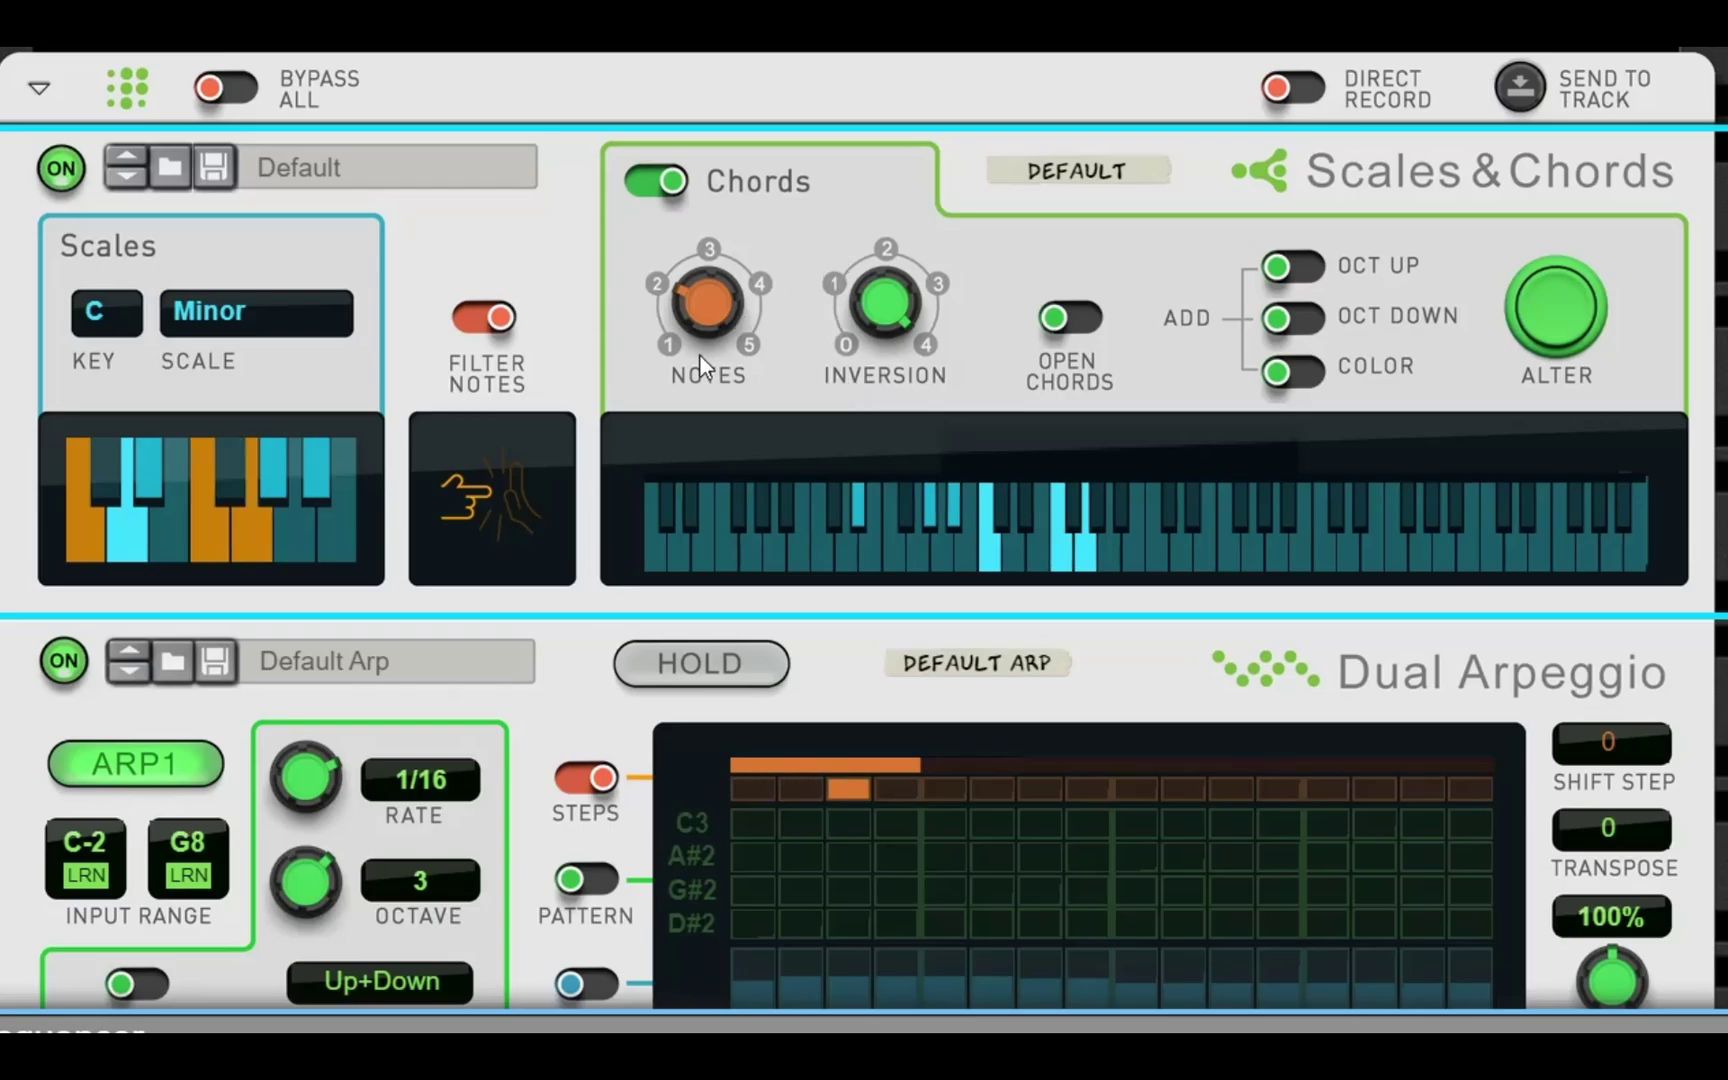
Reduce the chords to one note and compare inversions 1, 0 and 4 while the loop plays
{"action": "left_click_drag", "start_coordinate": [716, 288], "coordinate": [702, 474]}
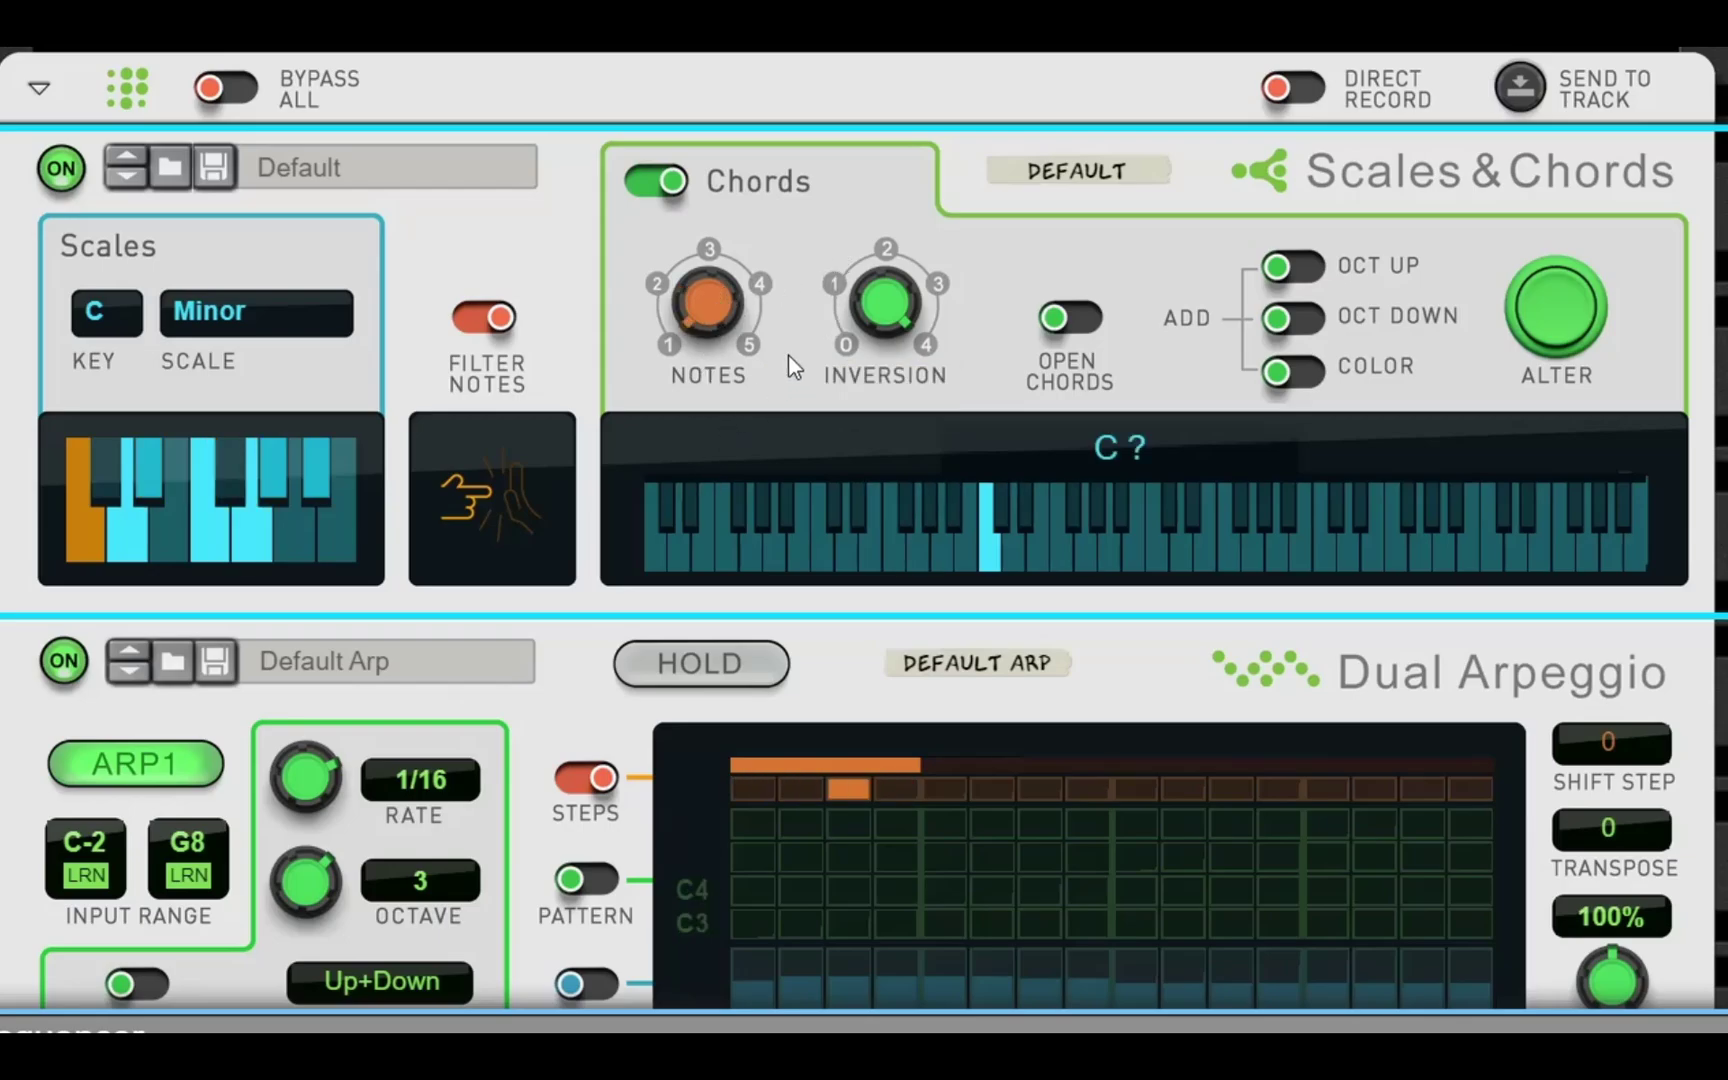
{"action": "left_click_drag", "start_coordinate": [896, 292], "coordinate": [889, 380]}
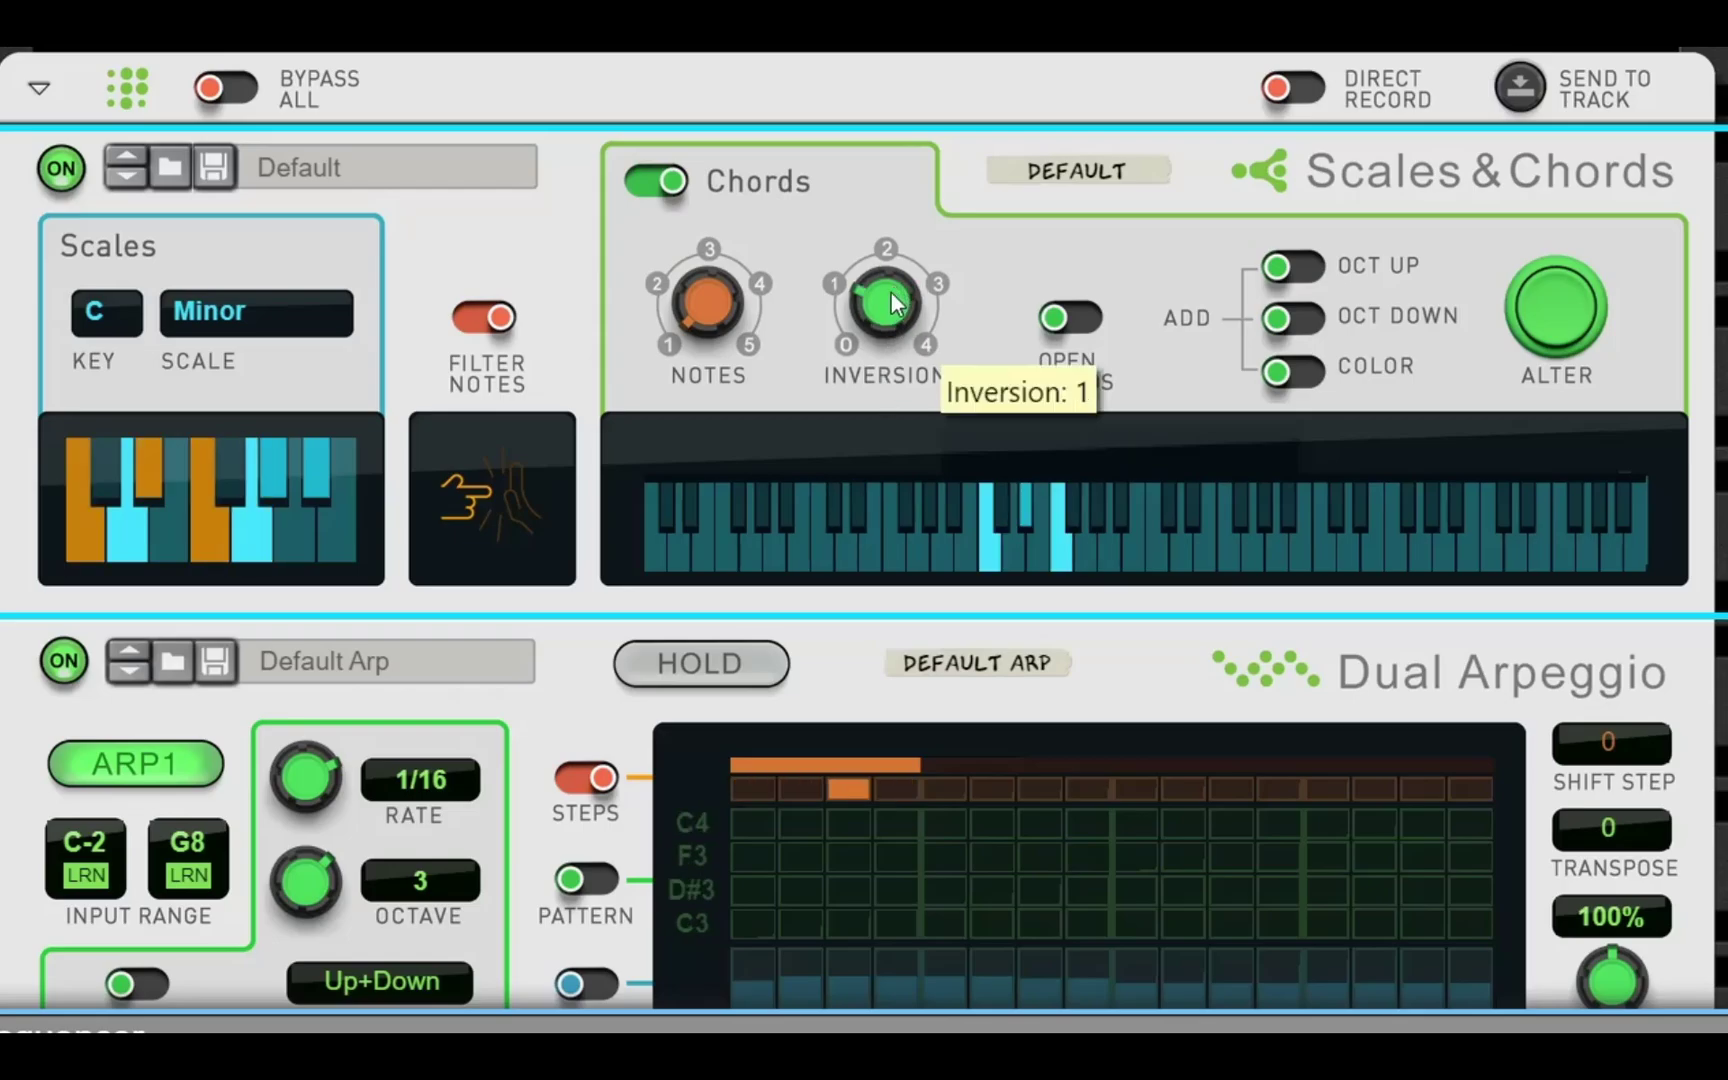
{"action": "left_click_drag", "start_coordinate": [897, 303], "coordinate": [895, 330]}
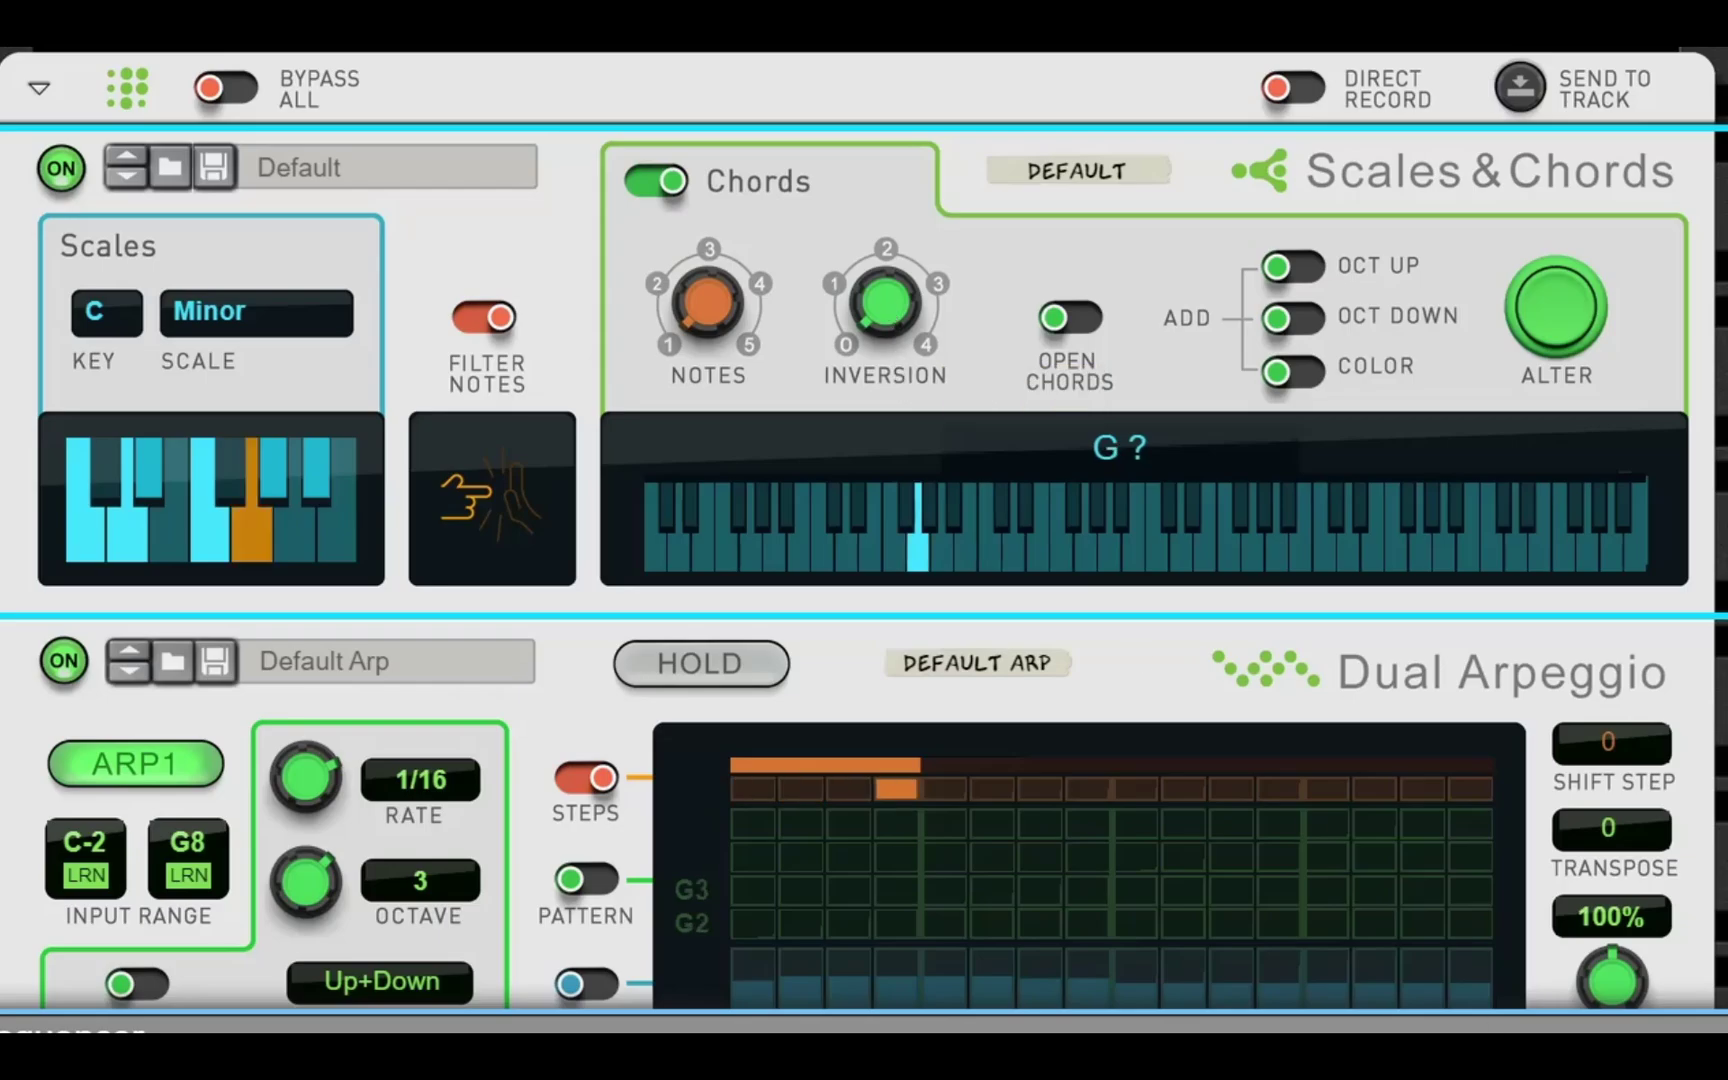
{"action": "left_click_drag", "start_coordinate": [880, 320], "coordinate": [725, 150]}
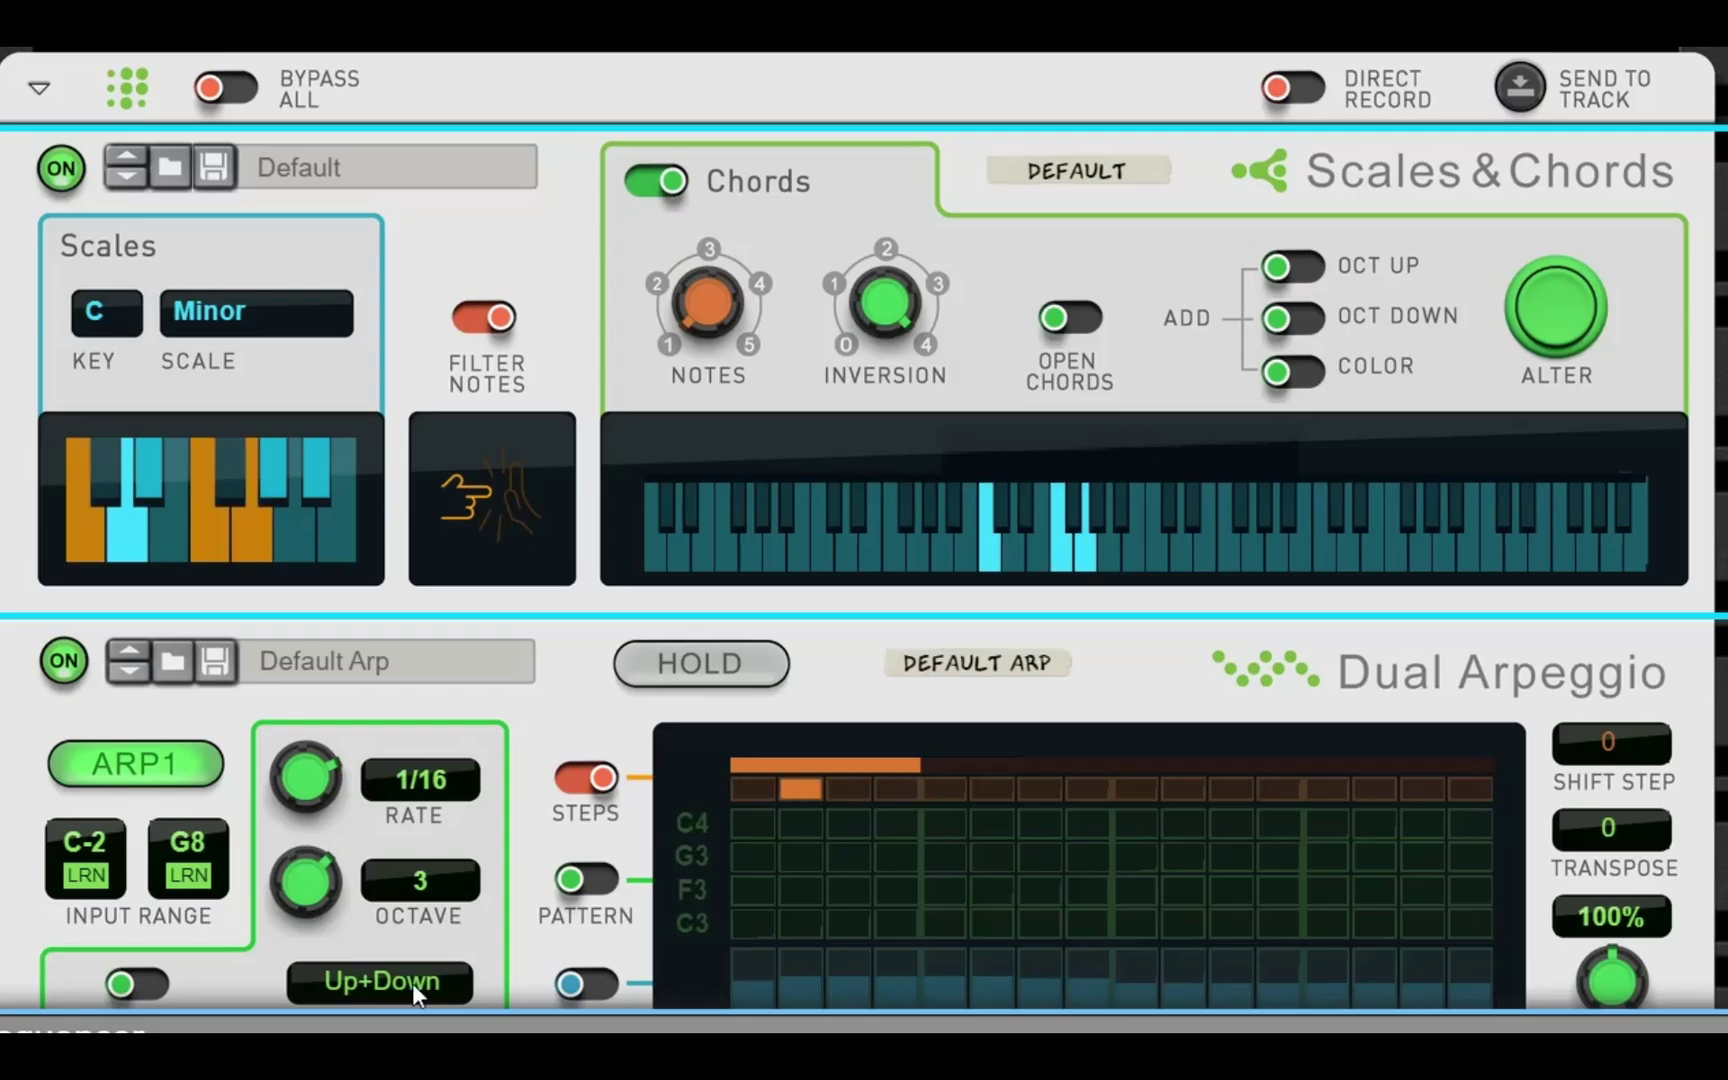
Try Arp 1 at 2 octaves with chord inversion 3, and return the arpeggio to 3 octaves
{"action": "left_click", "coordinate": [324, 876]}
{"action": "left_click_drag", "start_coordinate": [323, 876], "coordinate": [312, 928]}
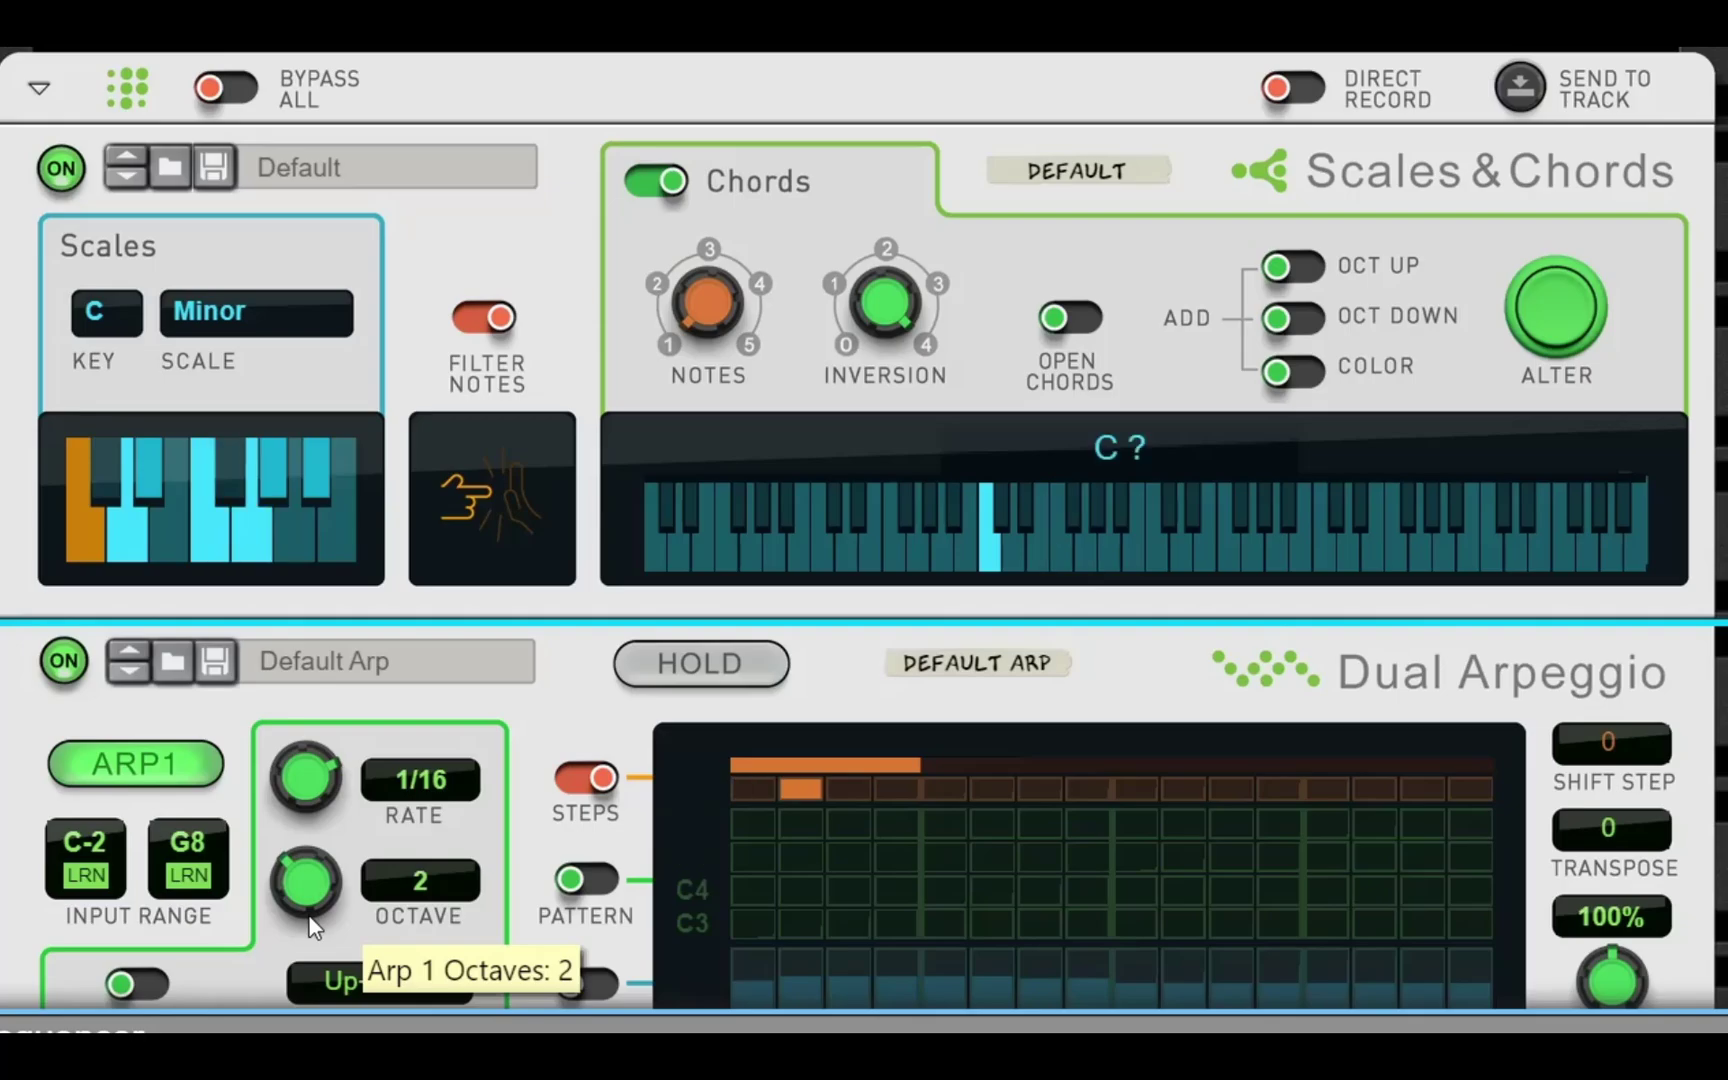
{"action": "left_click_drag", "start_coordinate": [885, 305], "coordinate": [905, 336]}
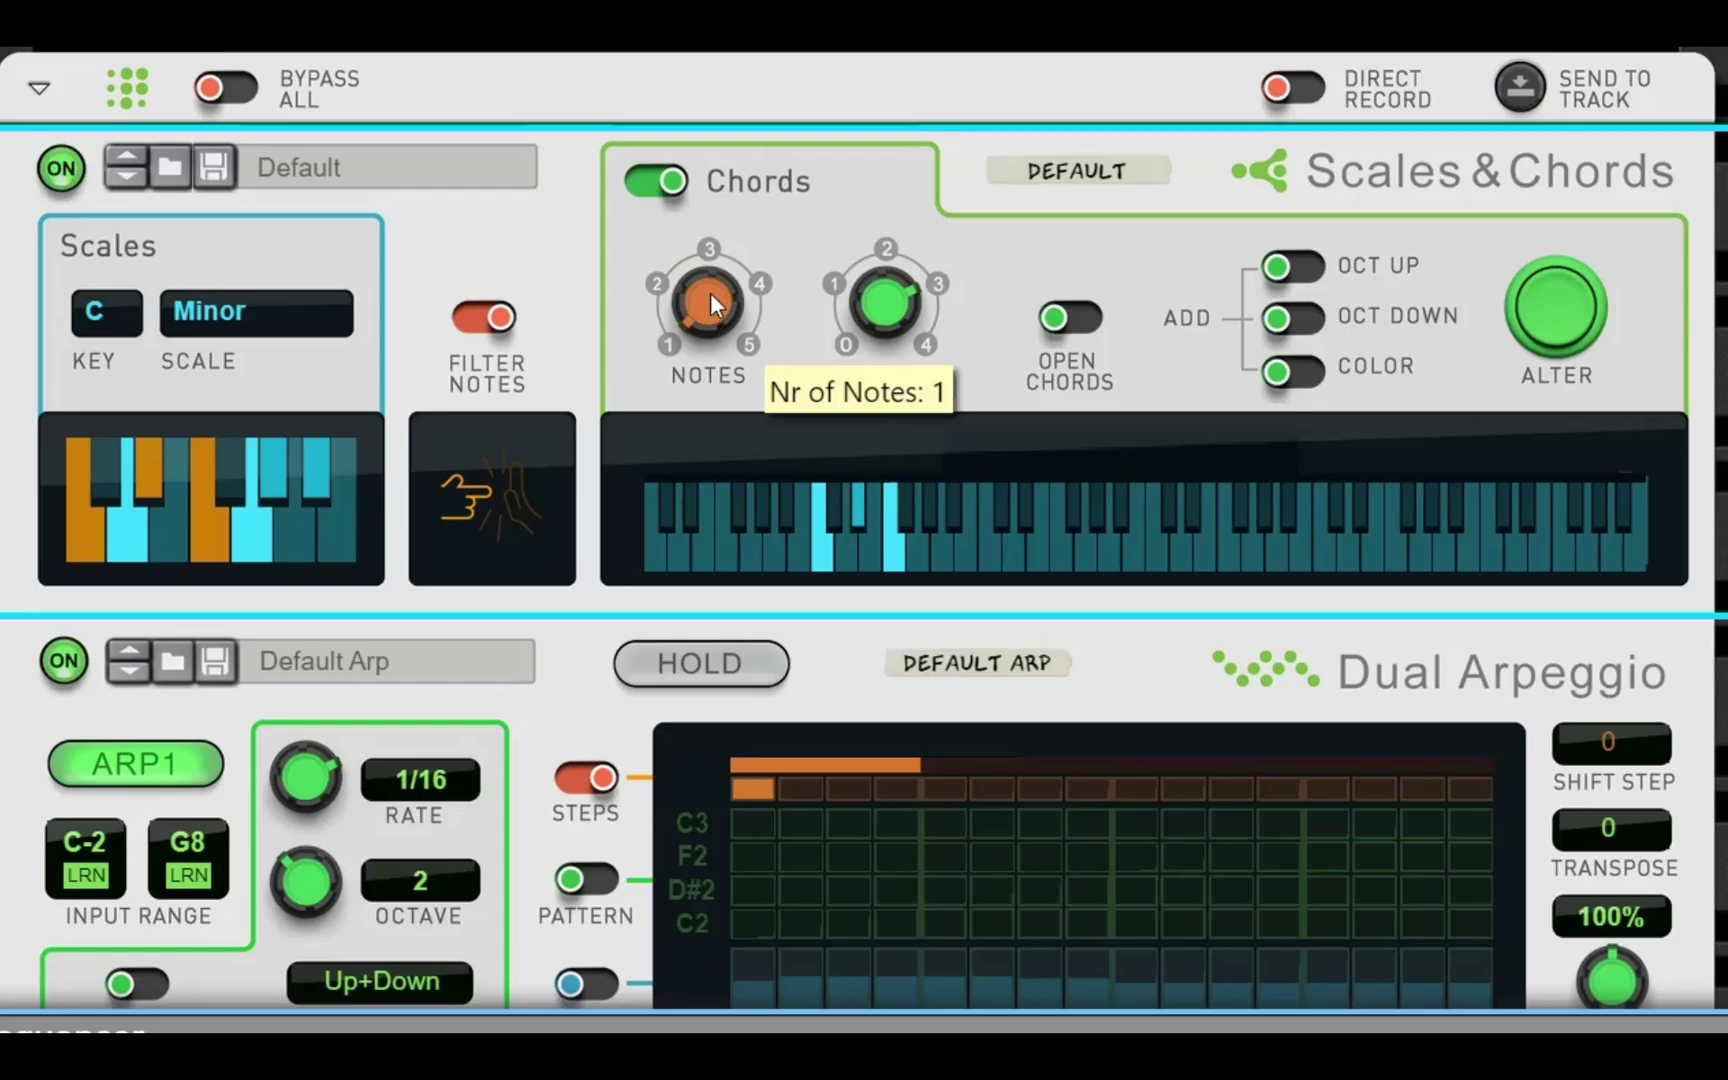
{"action": "left_click_drag", "start_coordinate": [316, 856], "coordinate": [317, 848]}
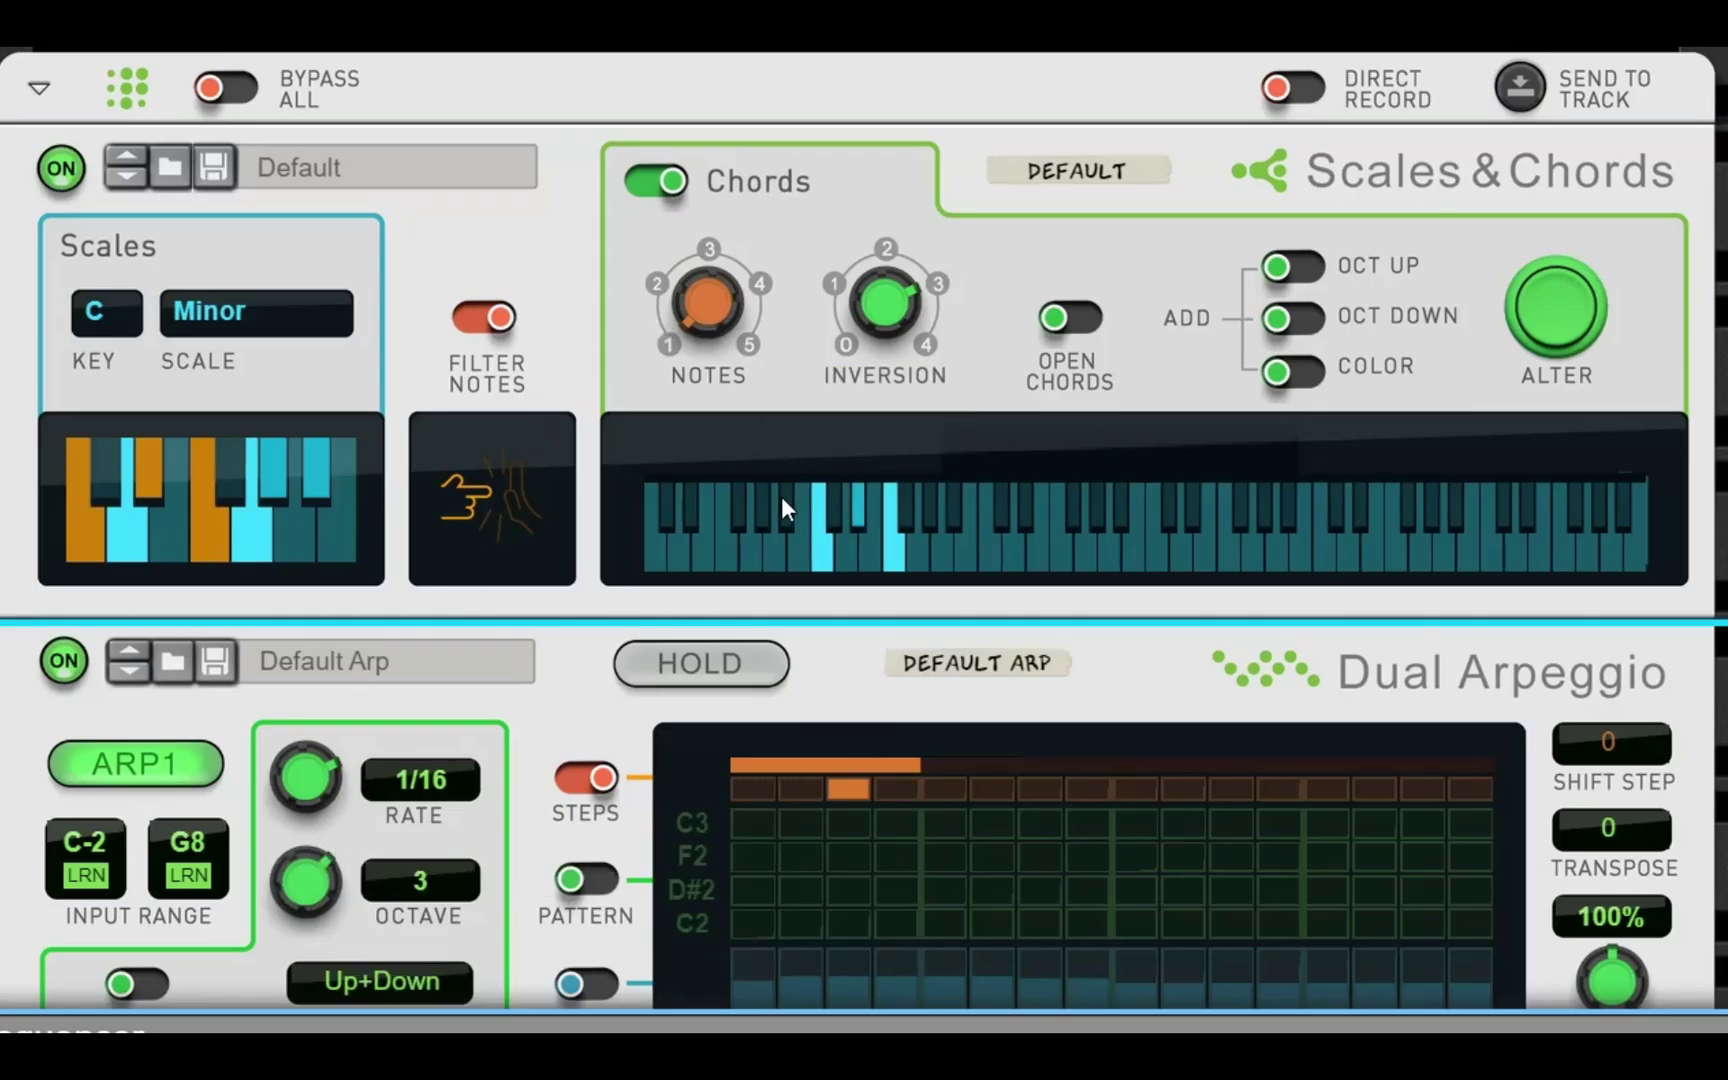
Raise the inversion to 4, turn on Open Chords and try three notes per chord
{"action": "left_click_drag", "start_coordinate": [864, 275], "coordinate": [907, 217]}
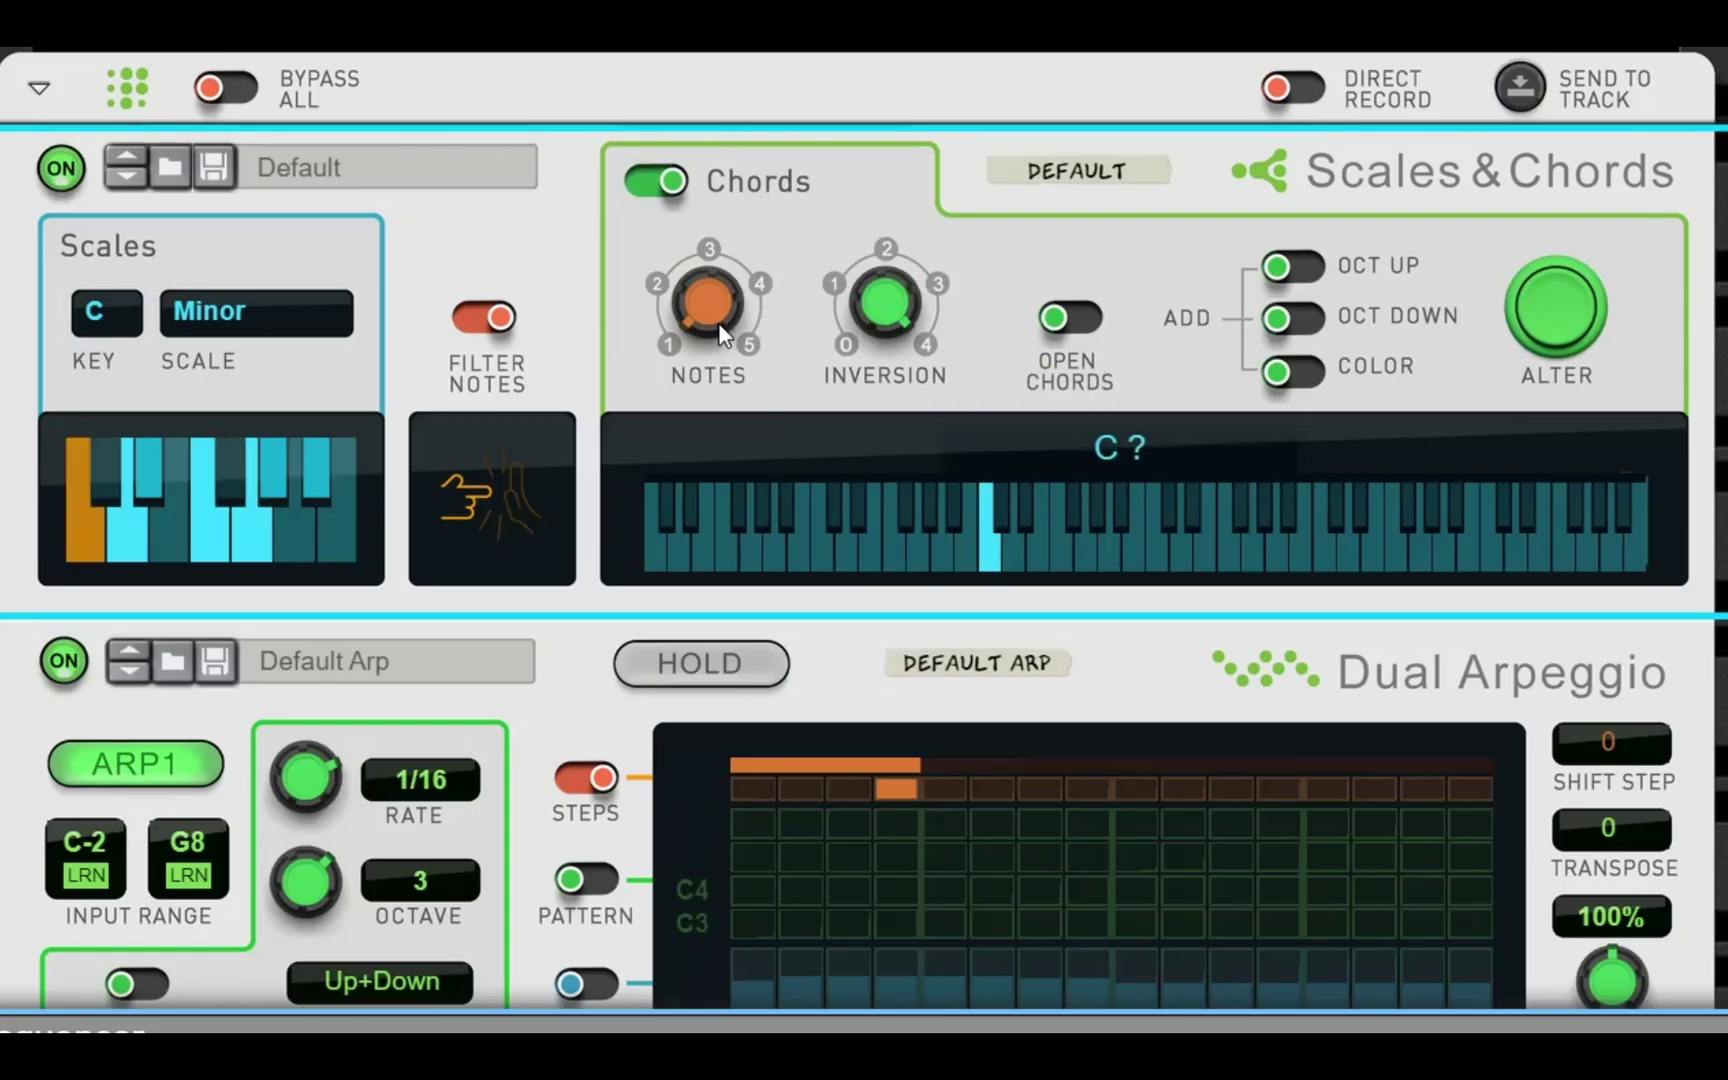
{"action": "left_click", "coordinate": [1064, 317]}
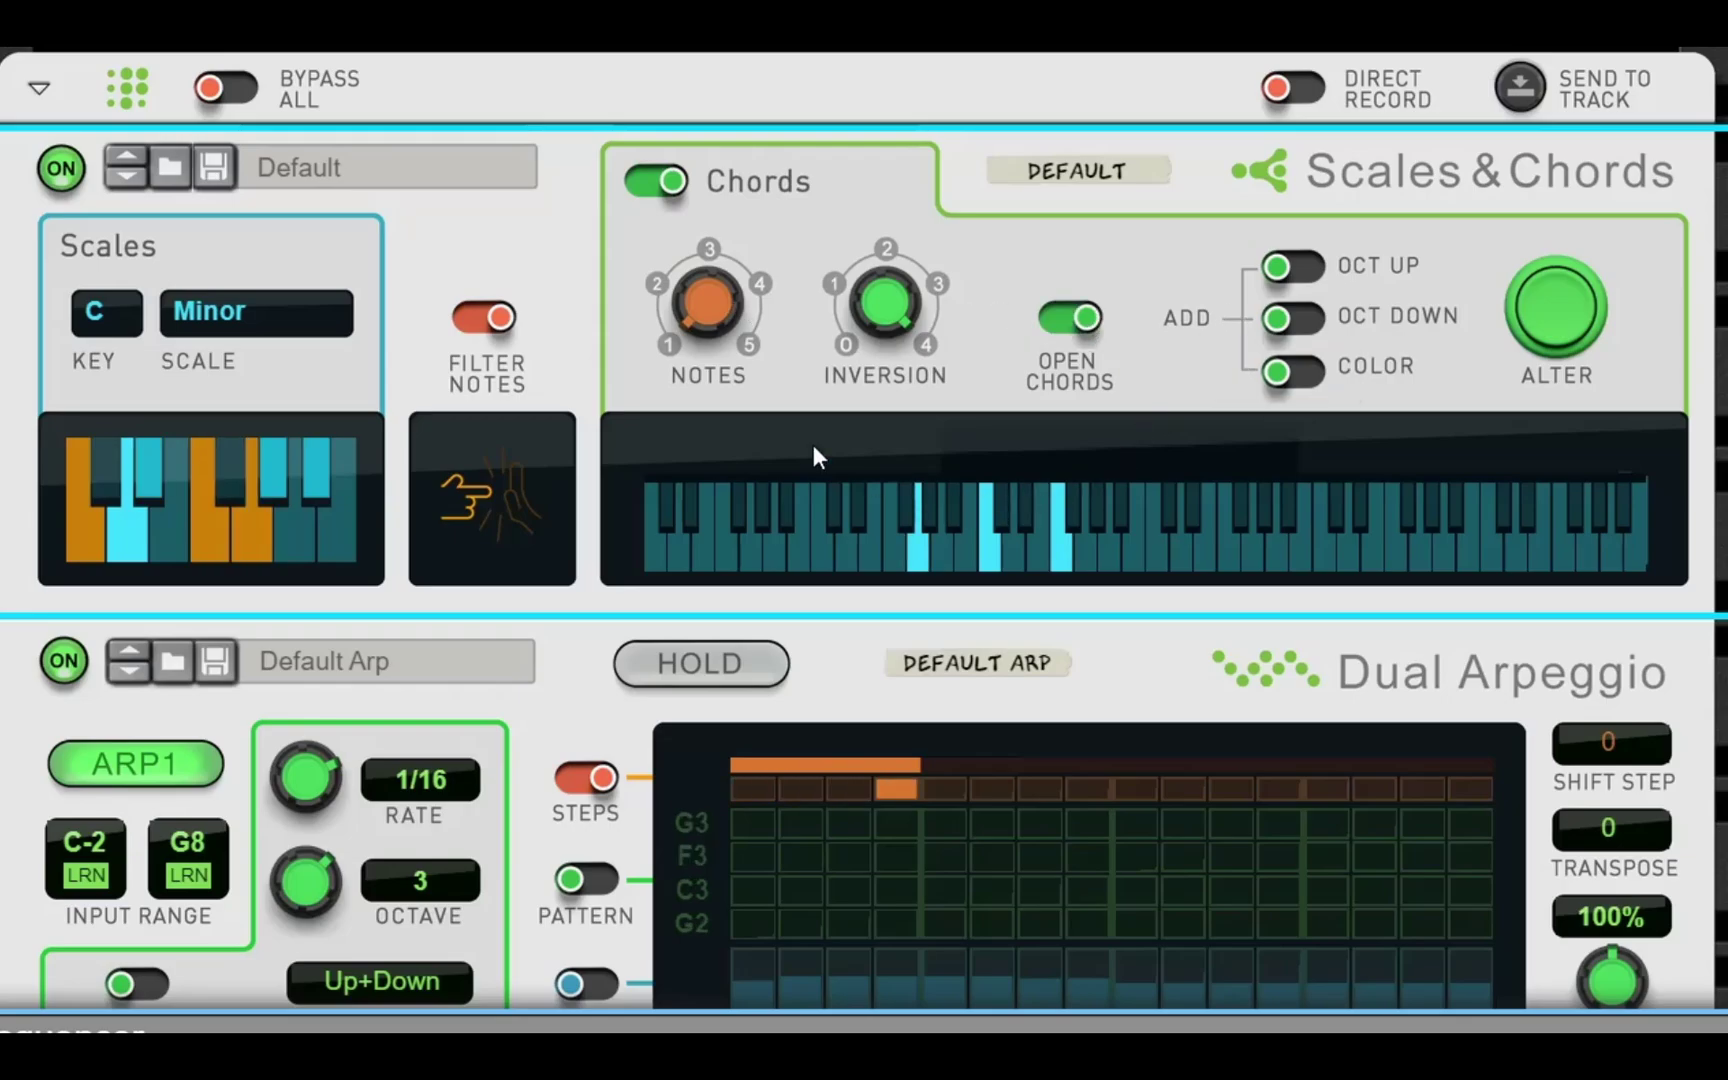
{"action": "left_click_drag", "start_coordinate": [708, 318], "coordinate": [706, 306]}
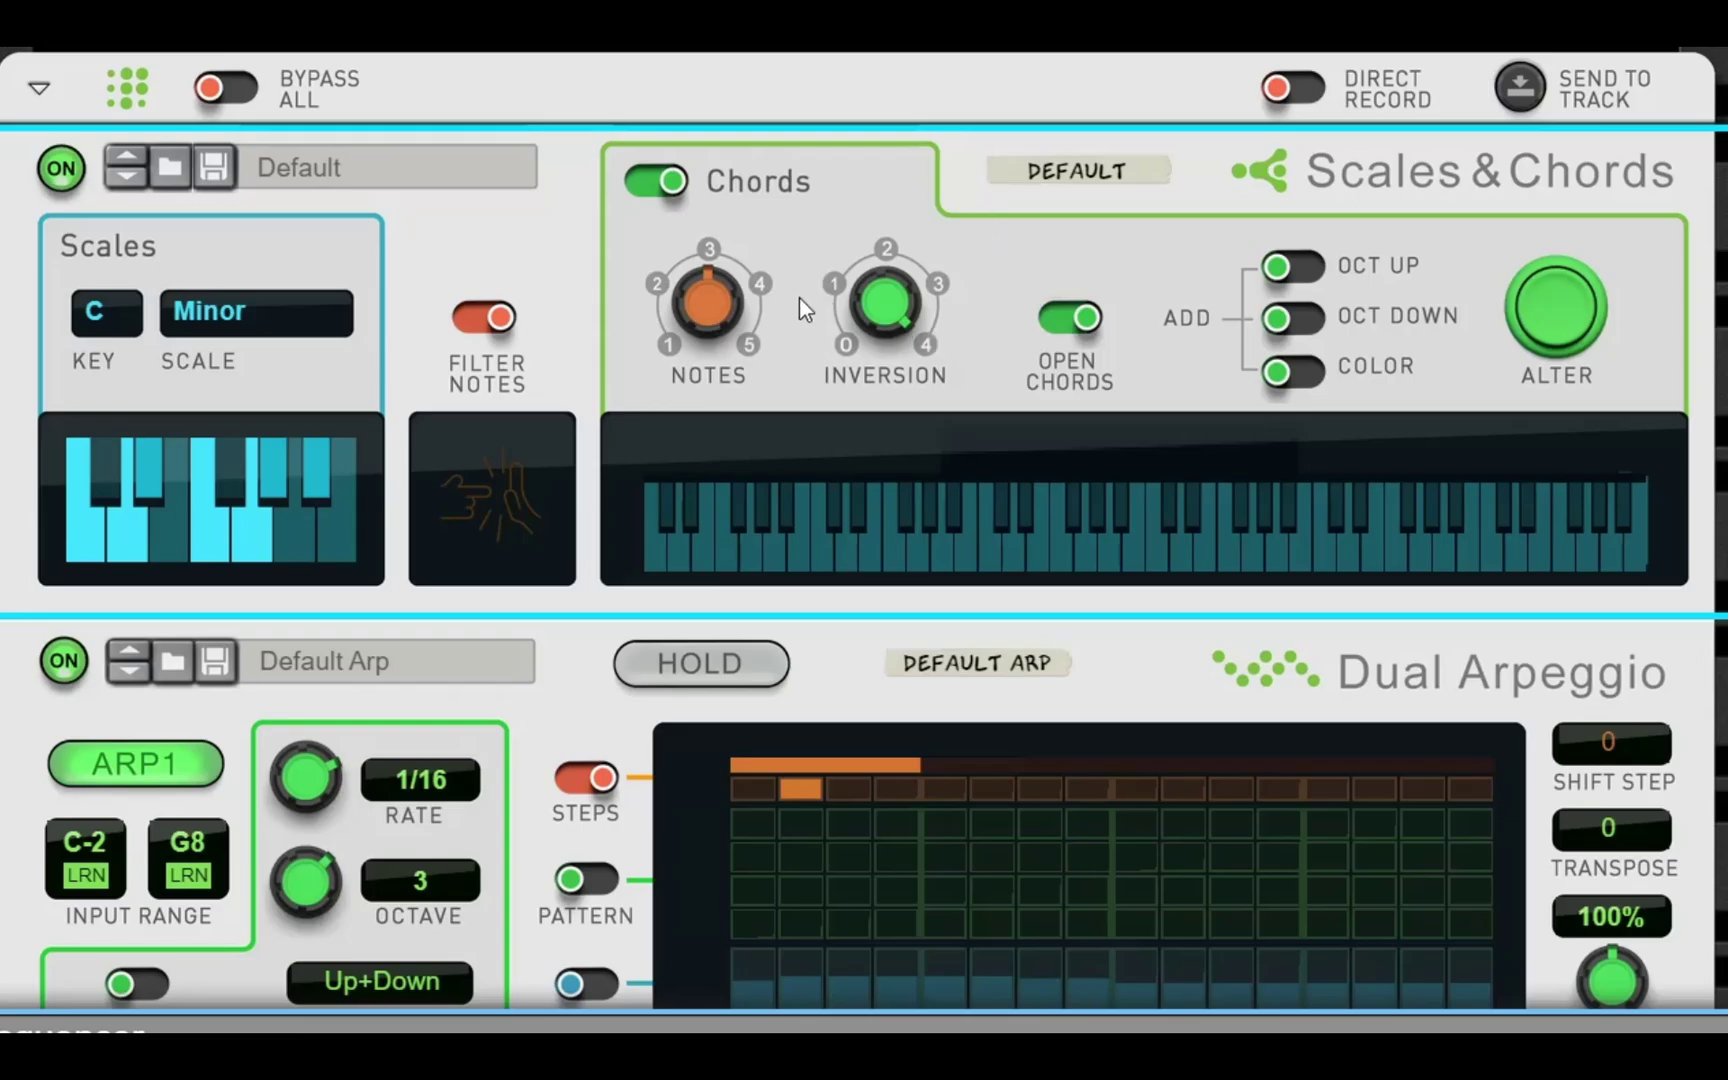
Reset the chords to one note and inversion 0, and open automation editing for the Inversion parameter
{"action": "left_click_drag", "start_coordinate": [710, 306], "coordinate": [703, 900]}
{"action": "left_click_drag", "start_coordinate": [882, 310], "coordinate": [857, 900]}
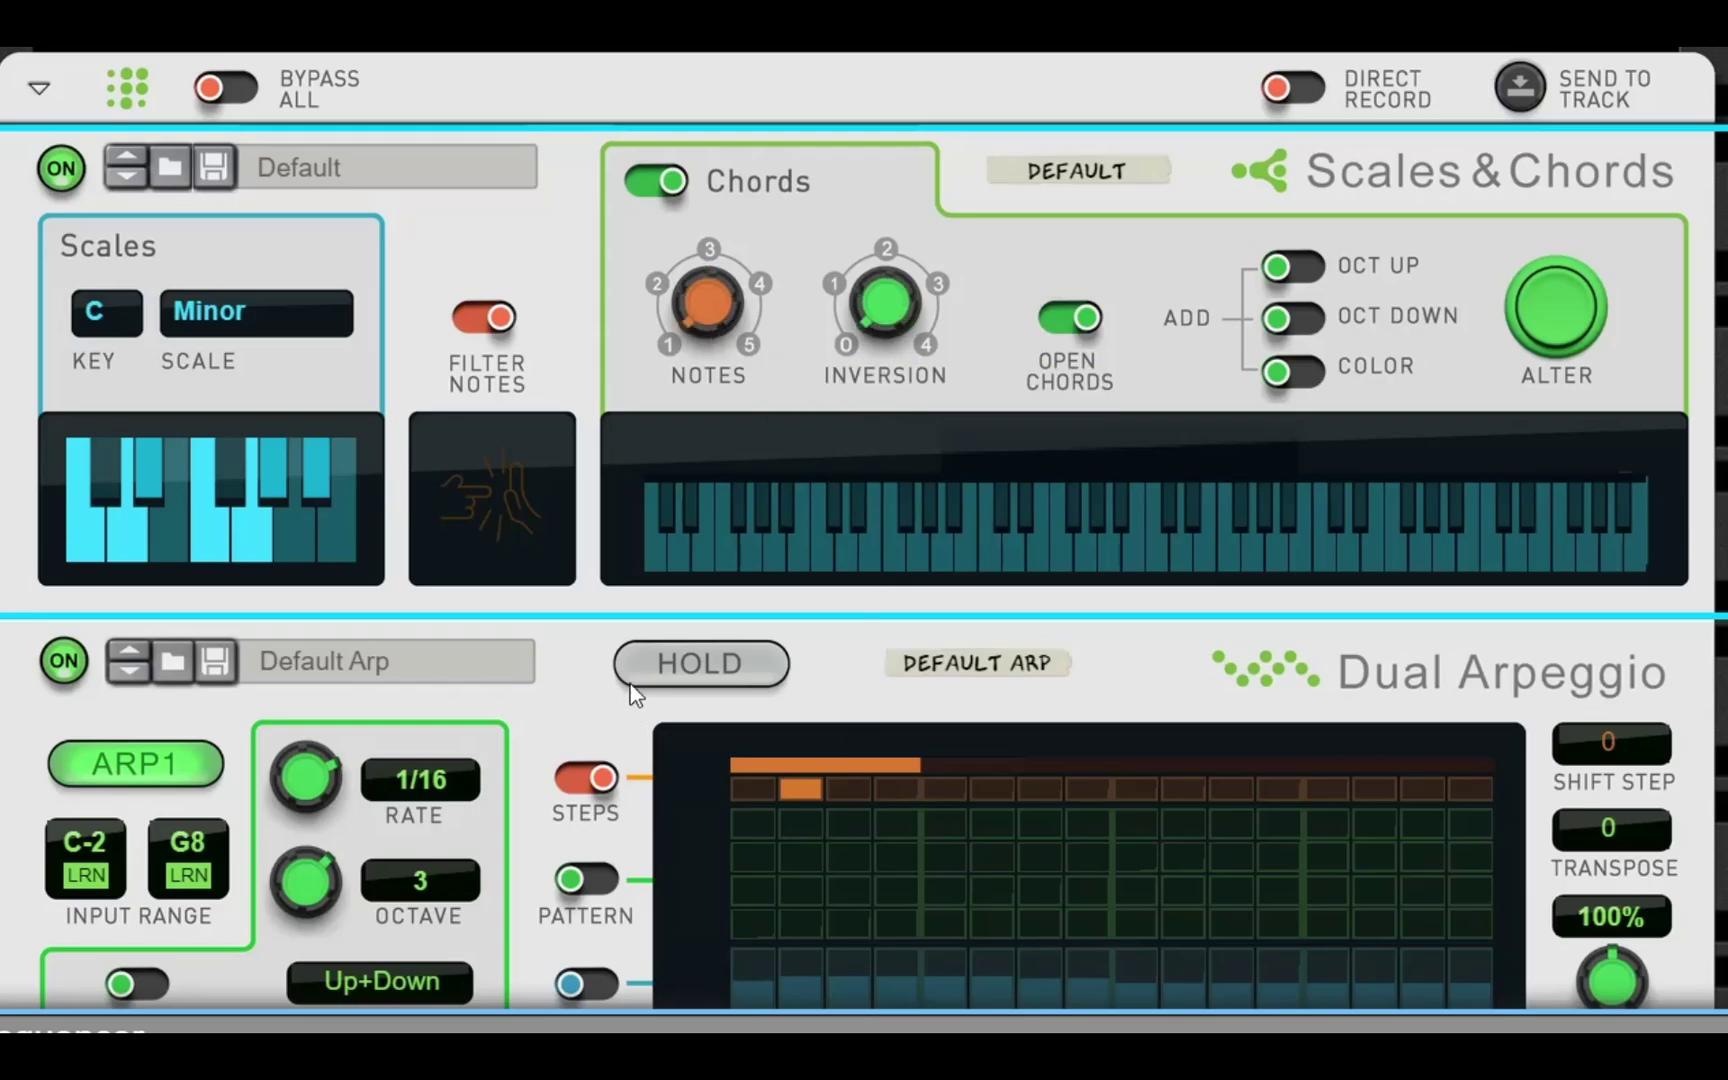
{"action": "right_click", "coordinate": [886, 298]}
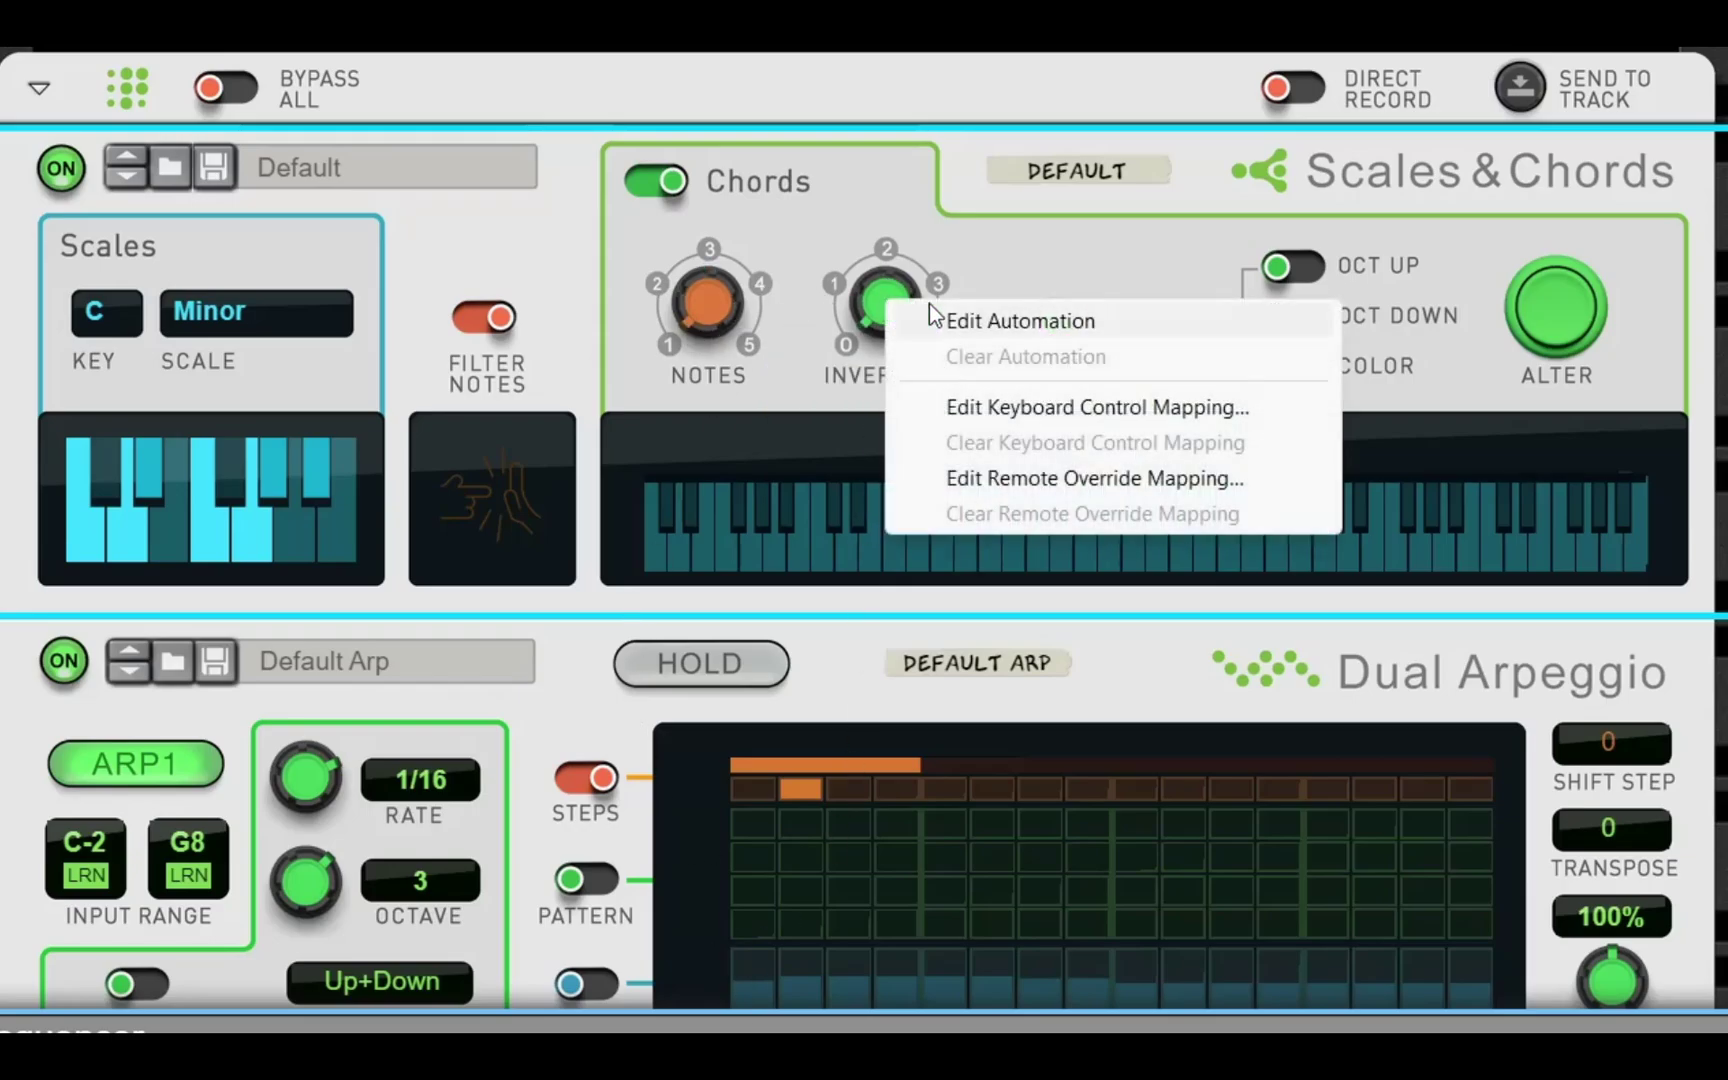
{"action": "left_click", "coordinate": [973, 320]}
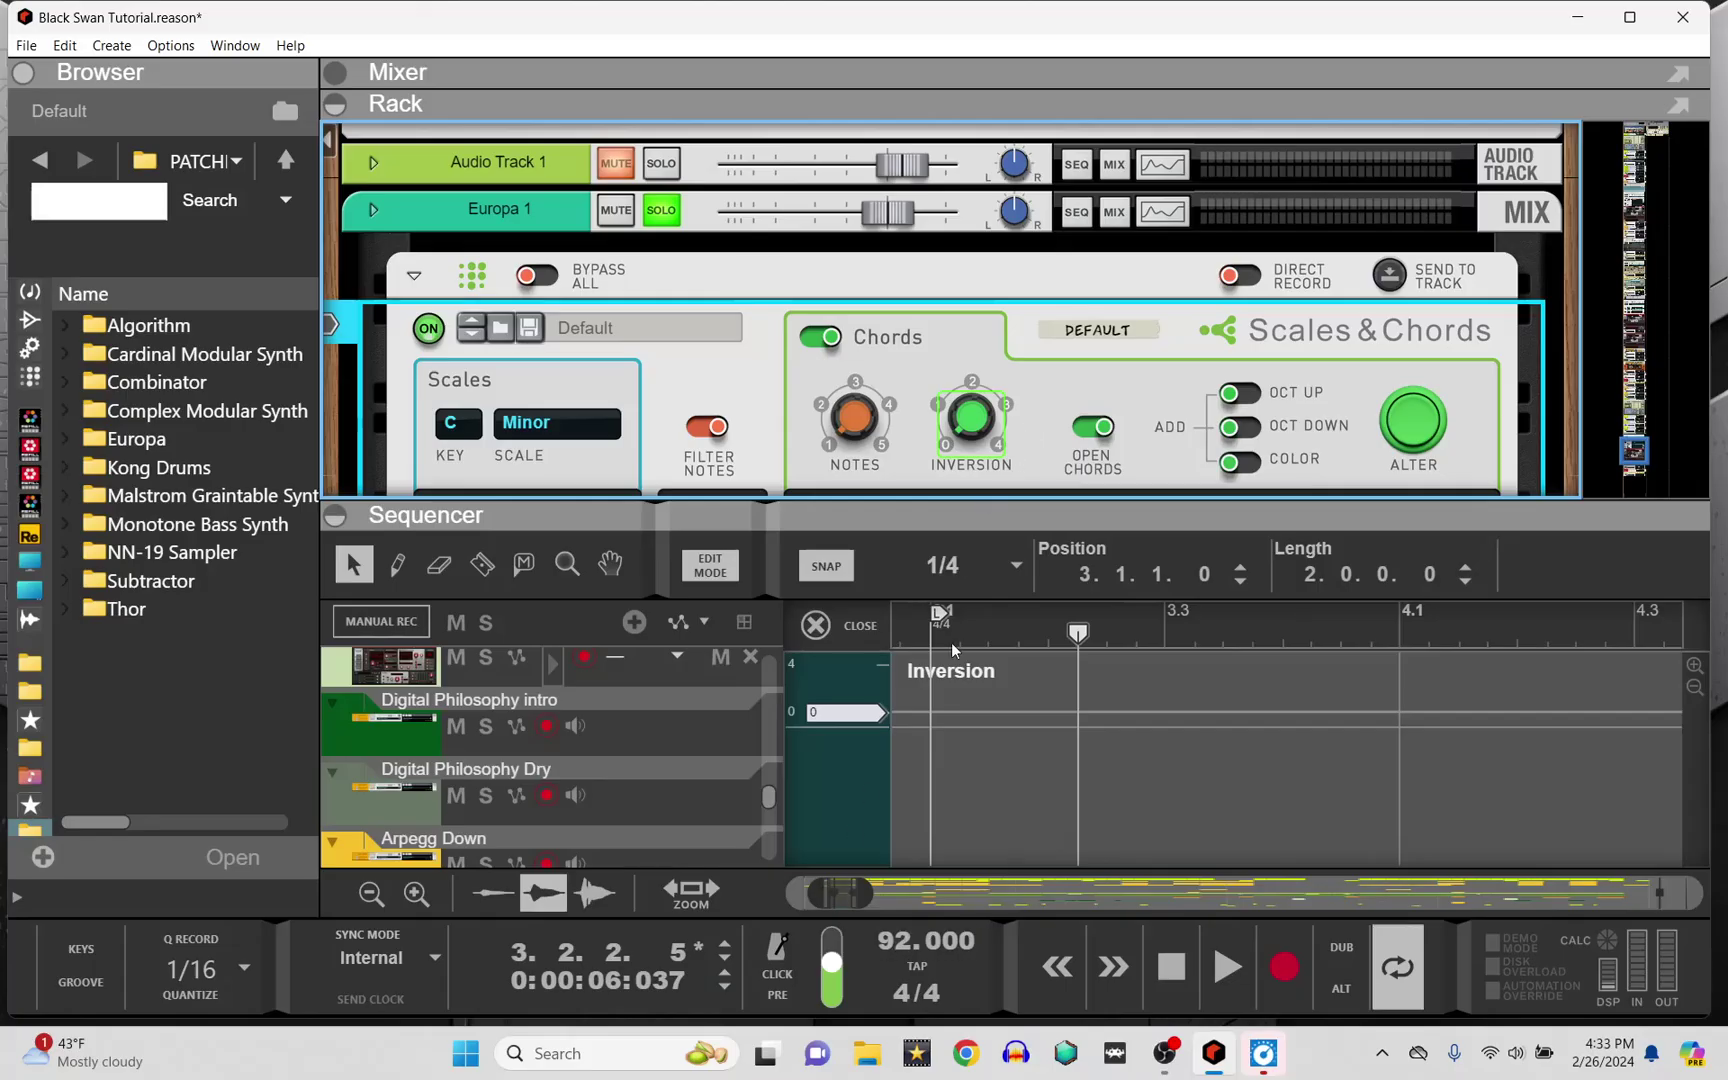
Leave the lane editor and create an Inversion automation clip above the Europa 1 clip, spanning from bar 3 to bar 5
{"action": "left_click_drag", "start_coordinate": [838, 444], "coordinate": [869, 0]}
{"action": "left_click_drag", "start_coordinate": [960, 205], "coordinate": [955, 135]}
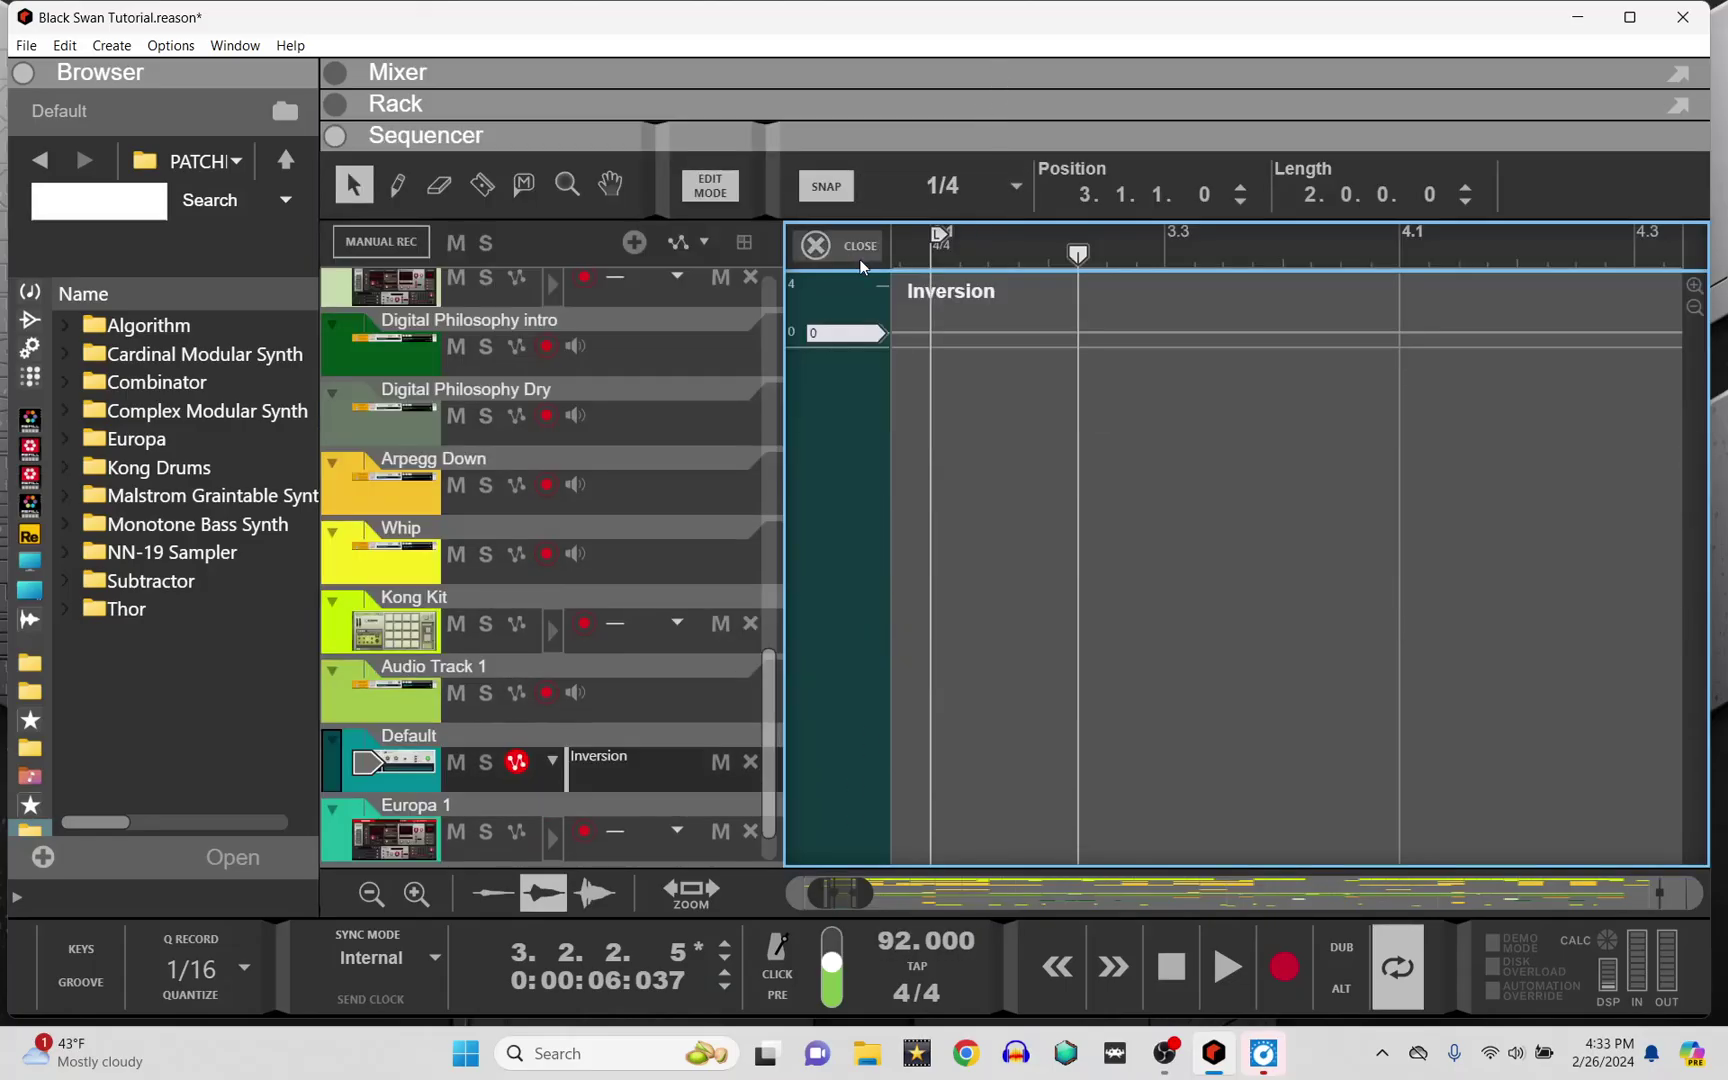
{"action": "left_click", "coordinate": [815, 247]}
{"action": "scroll", "coordinate": [932, 792], "scroll_direction": "down", "scroll_amount": 1}
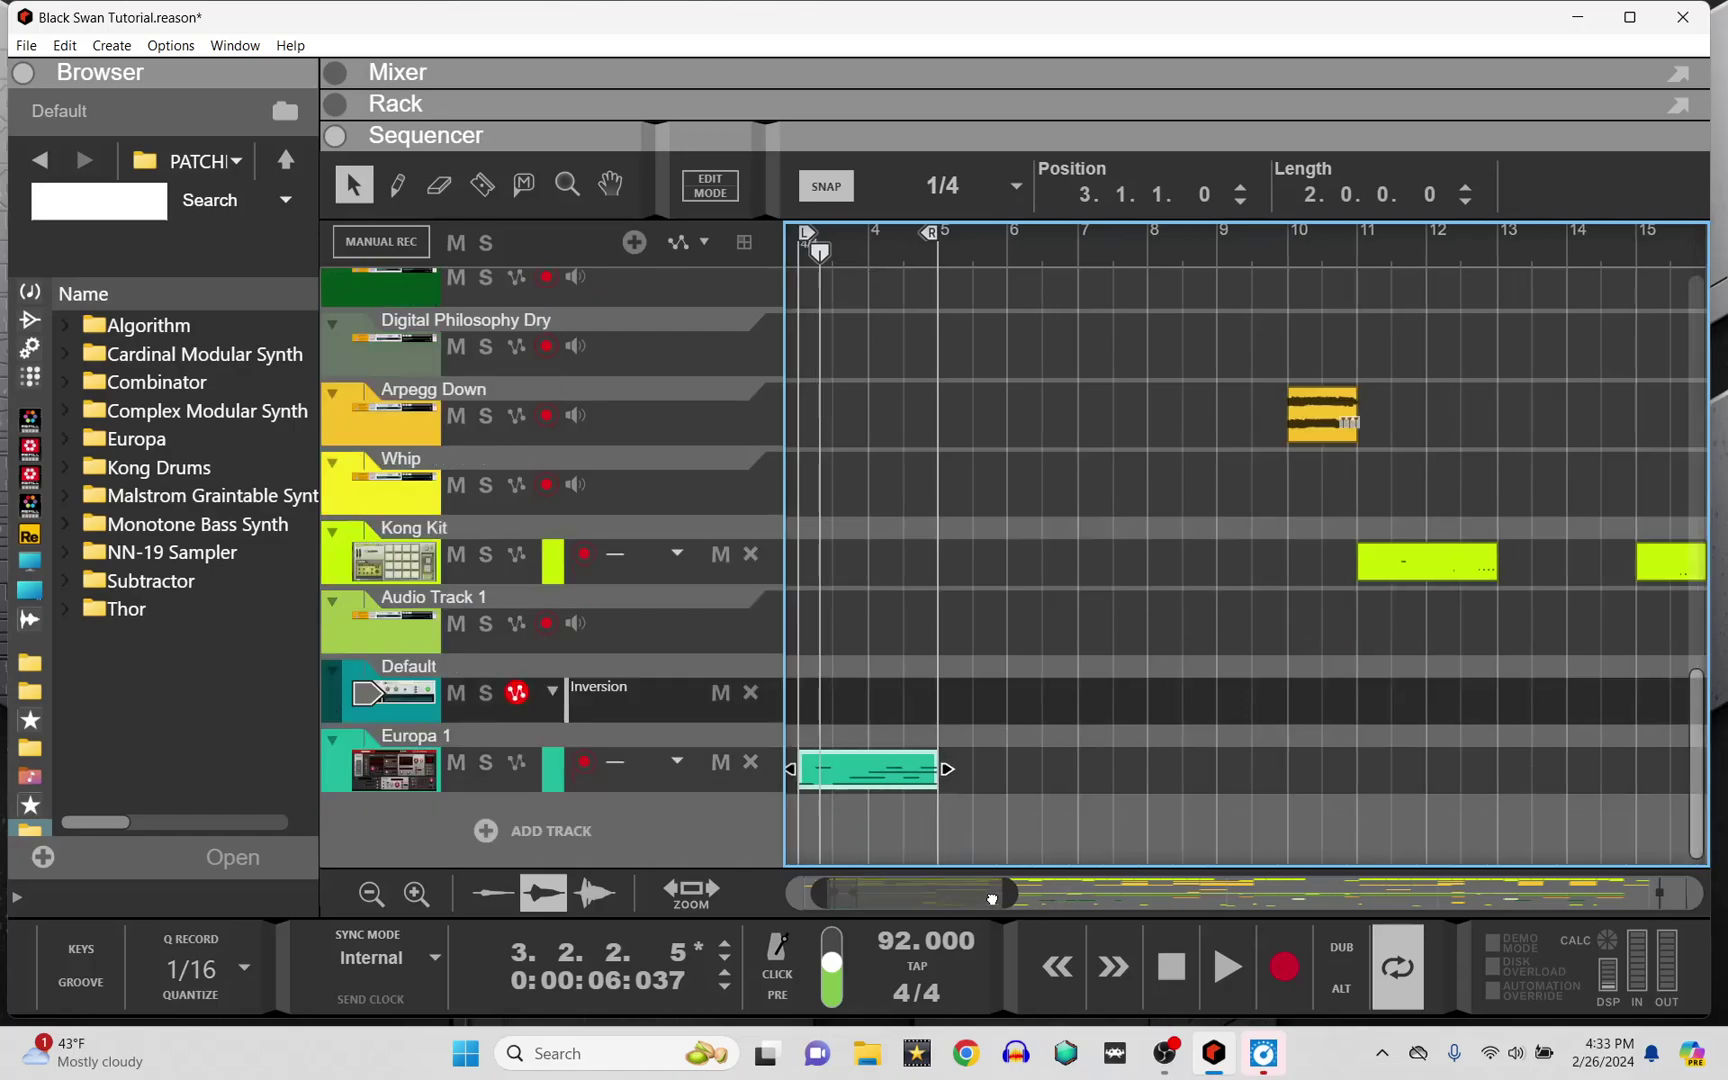
{"action": "scroll", "coordinate": [971, 828], "scroll_direction": "left", "scroll_amount": 2}
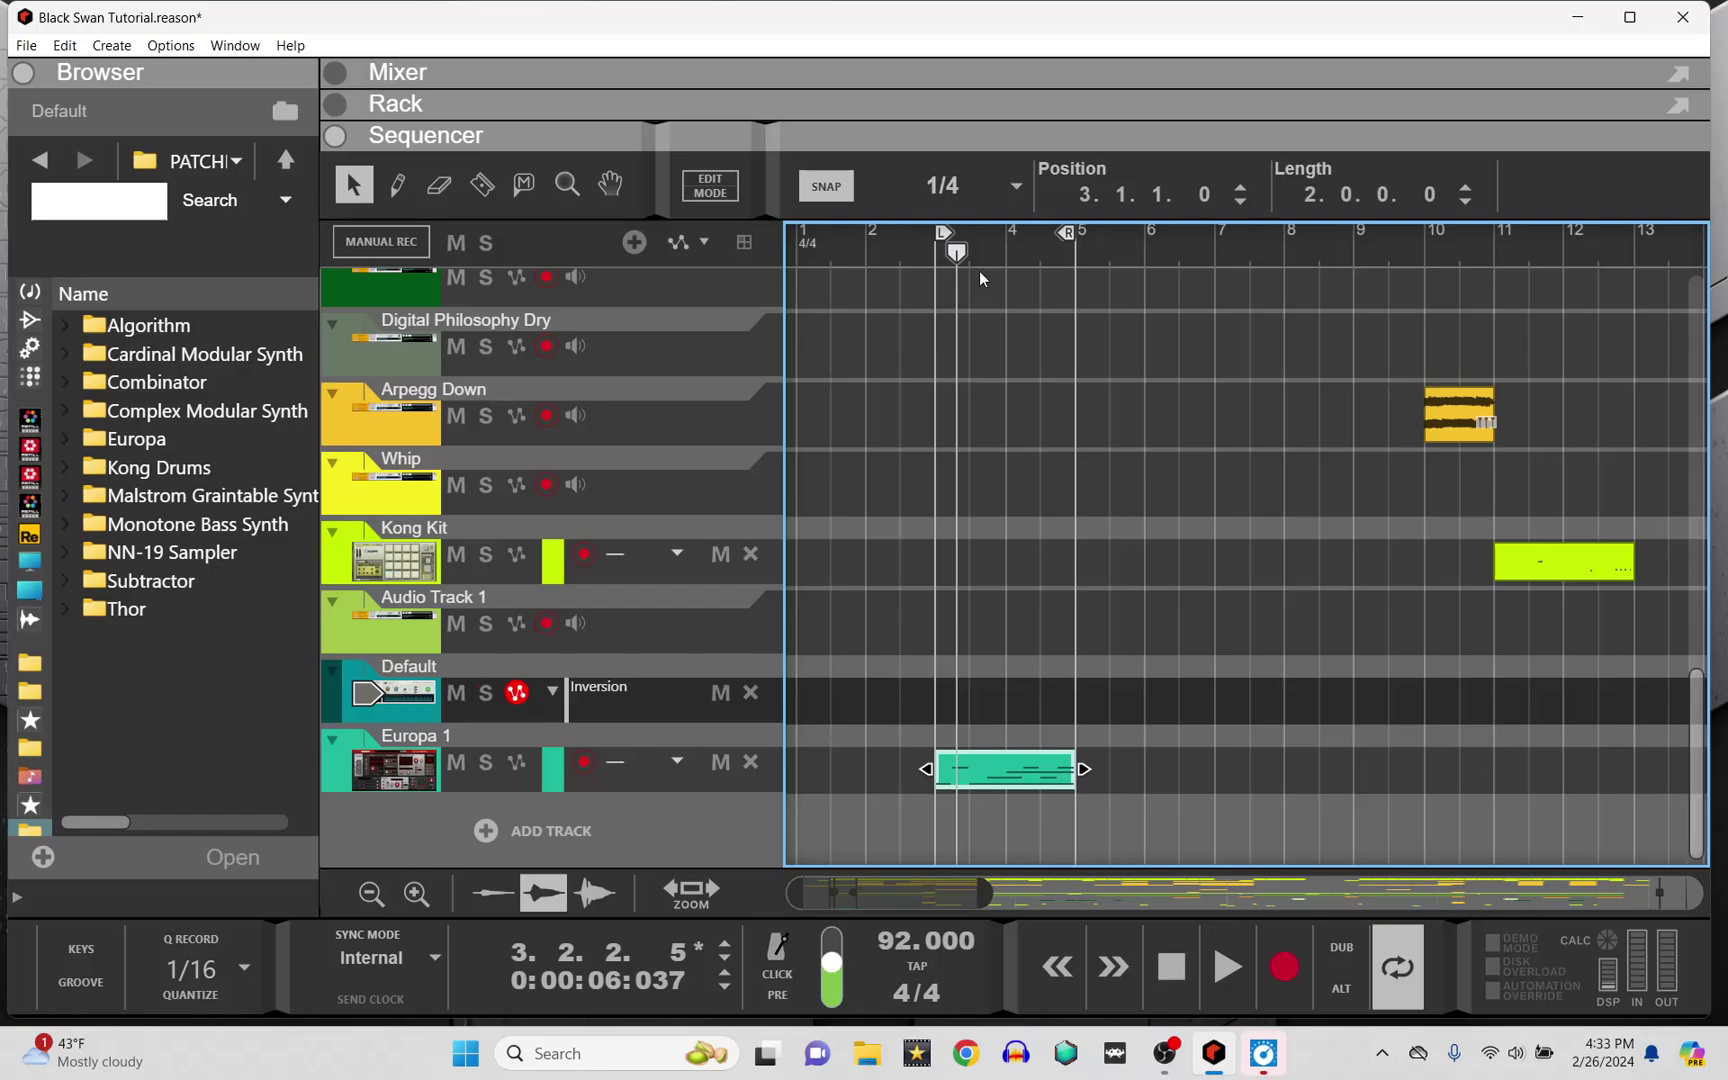
{"action": "left_click_drag", "start_coordinate": [960, 267], "coordinate": [906, 264]}
{"action": "left_click_drag", "start_coordinate": [979, 901], "coordinate": [882, 902]}
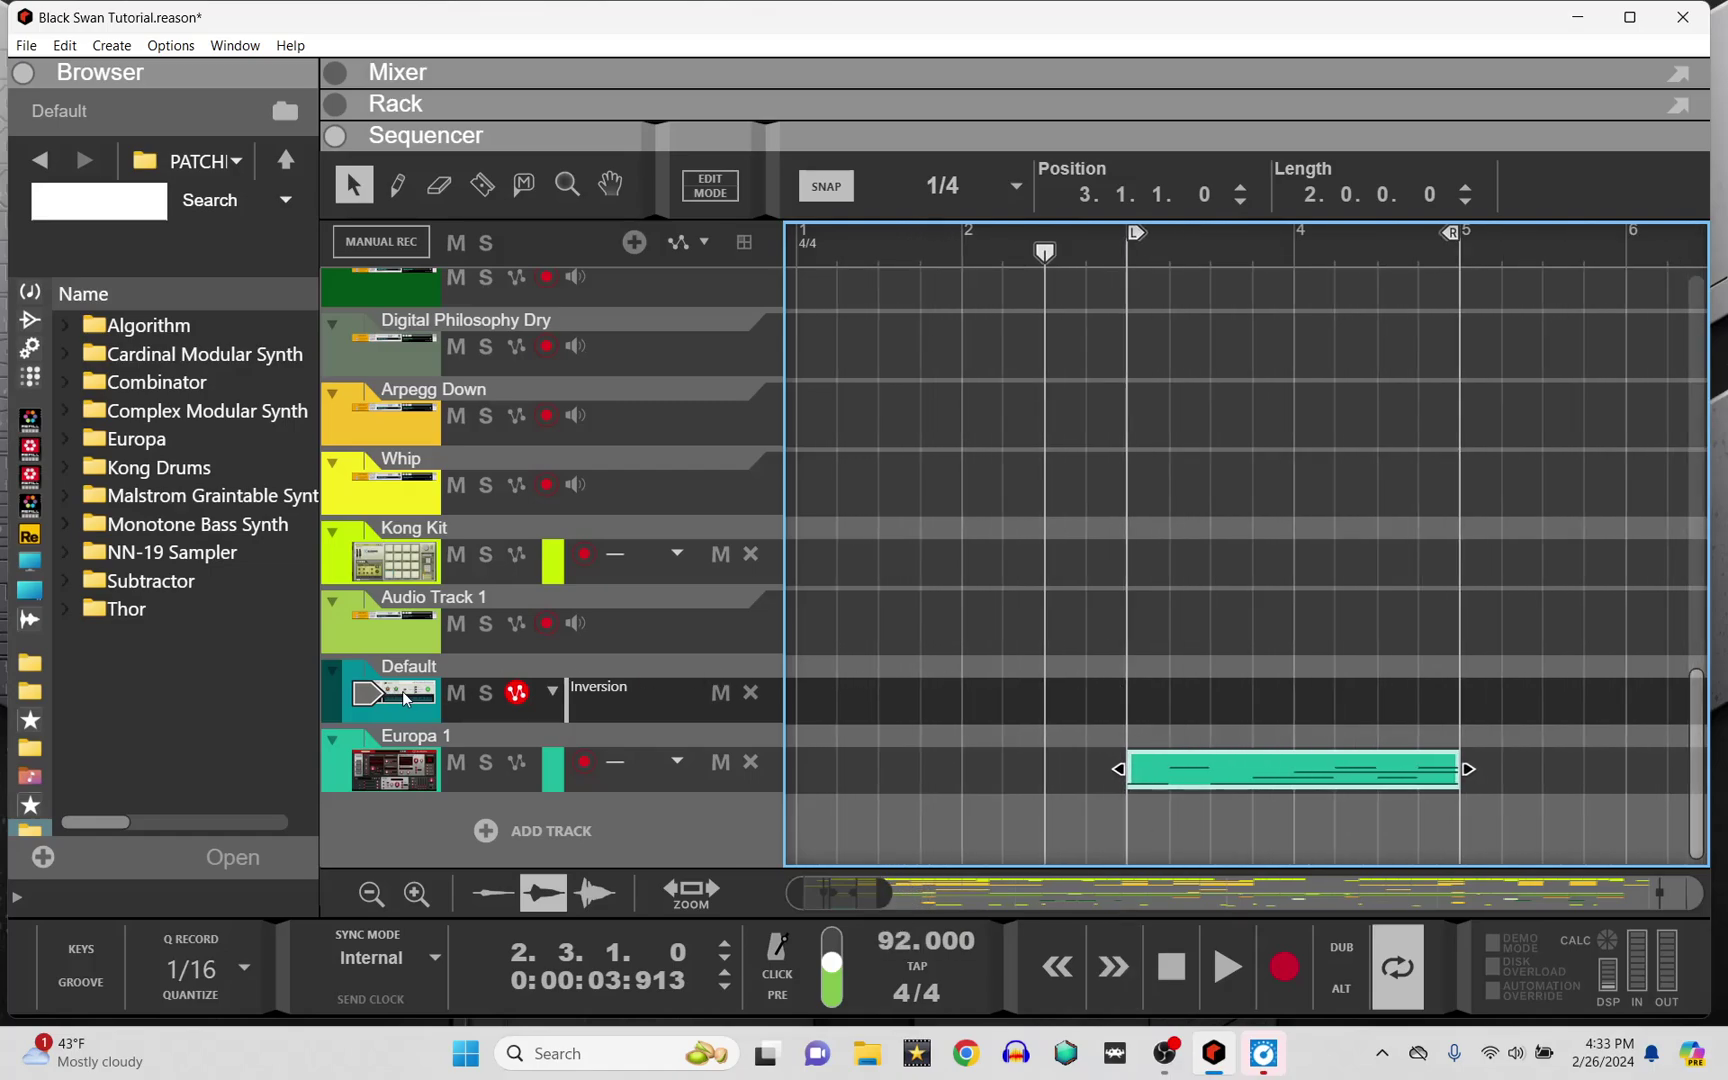
{"action": "left_click", "coordinate": [1142, 700], "text": "alt"}
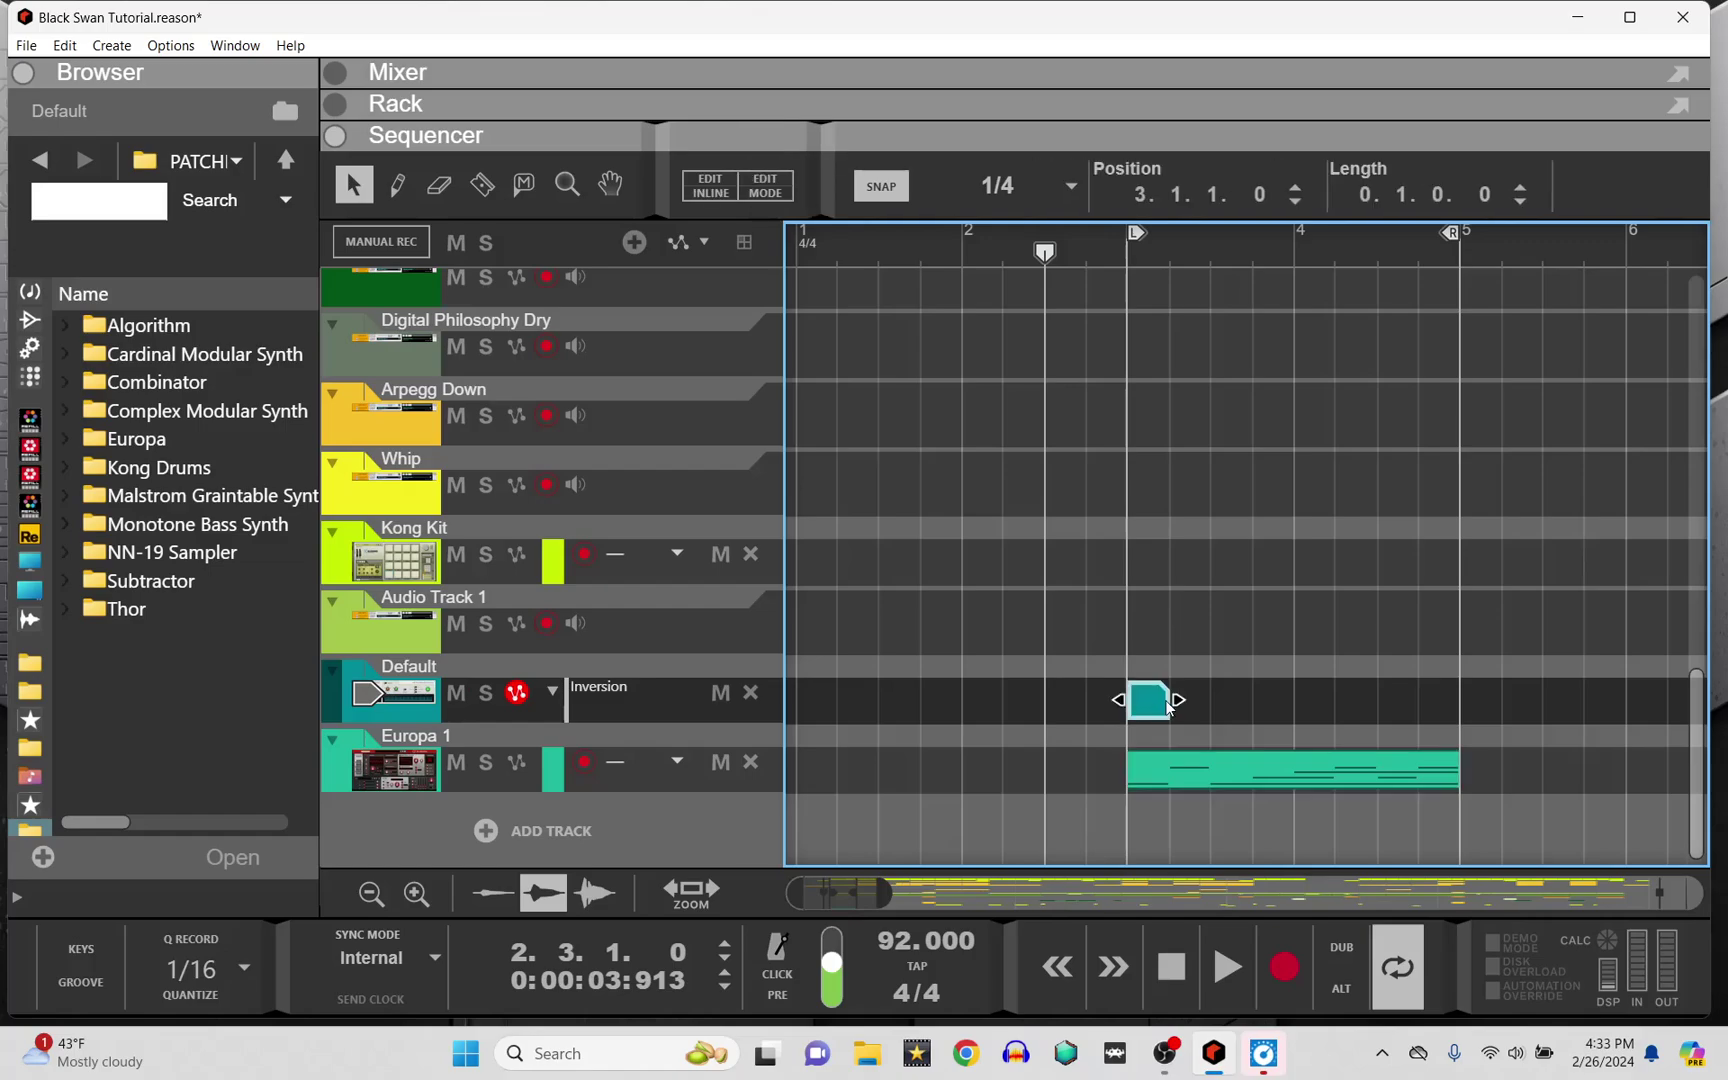
{"action": "left_click_drag", "start_coordinate": [1177, 699], "coordinate": [1448, 718]}
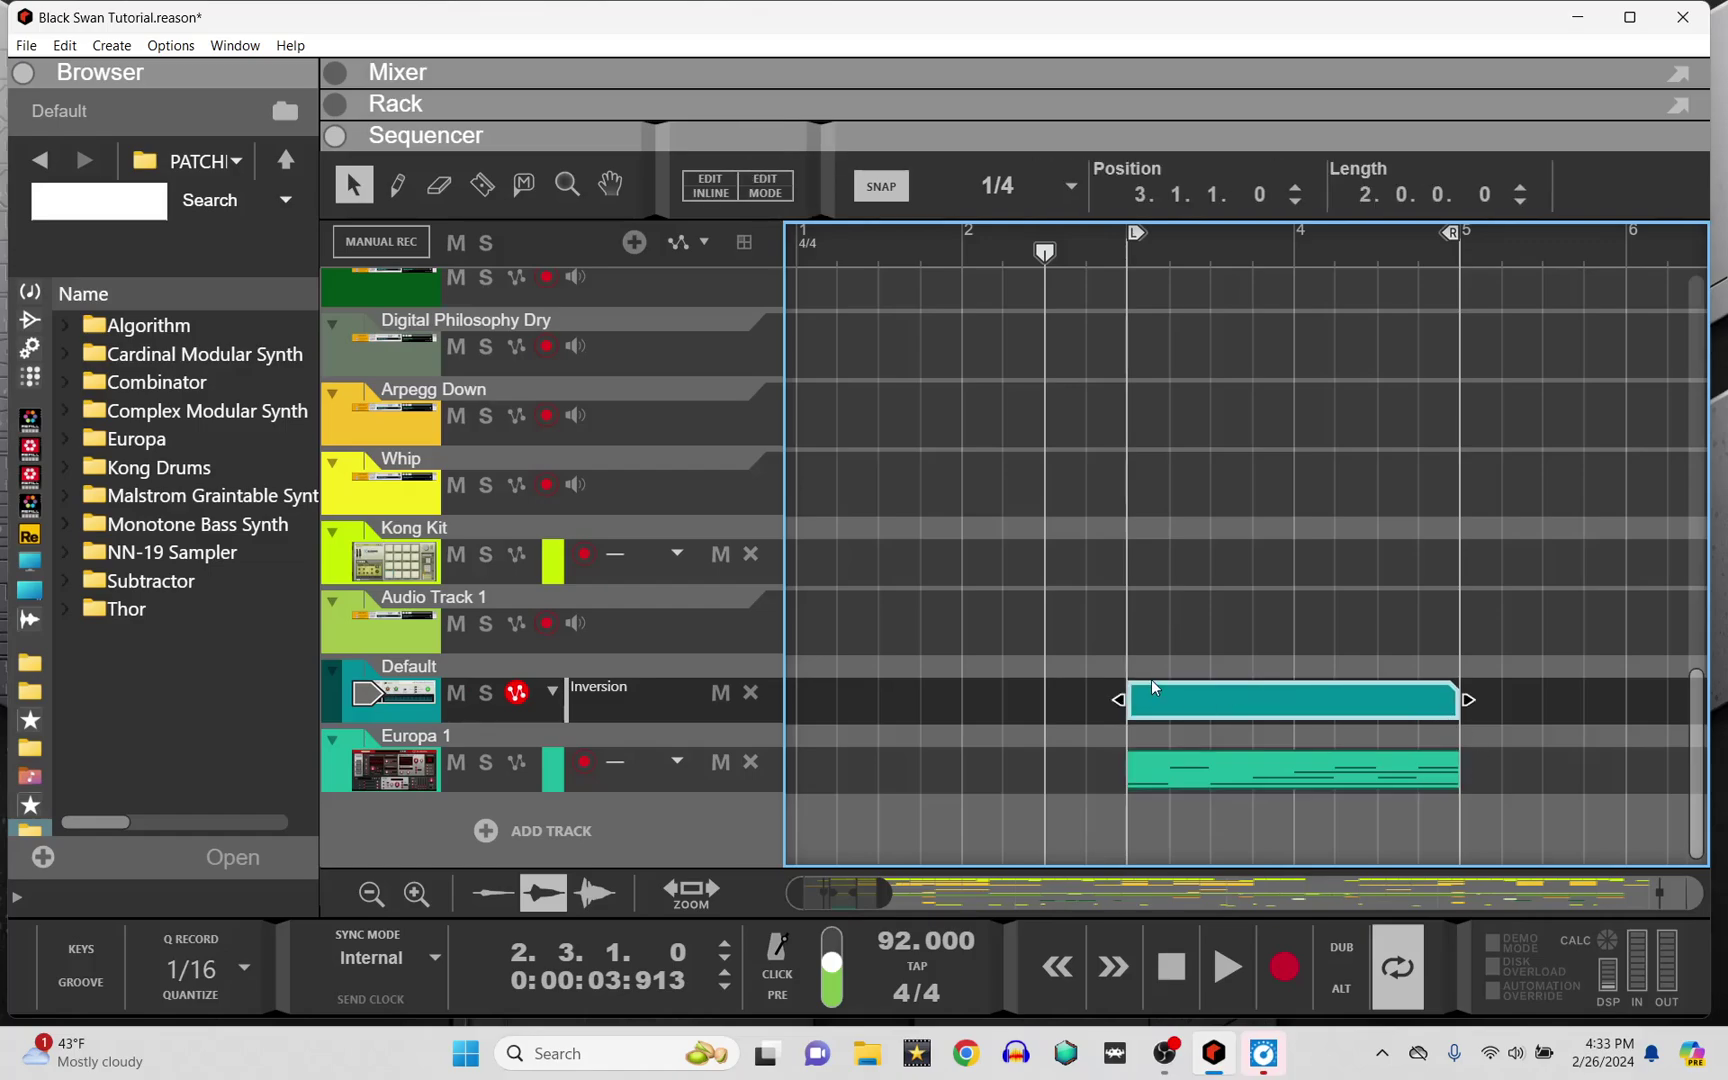
Add an automation point with value 4 at position 3.2.1.0 in the Inversion clip and play the loop to check the knob
{"action": "double_click", "coordinate": [1203, 713]}
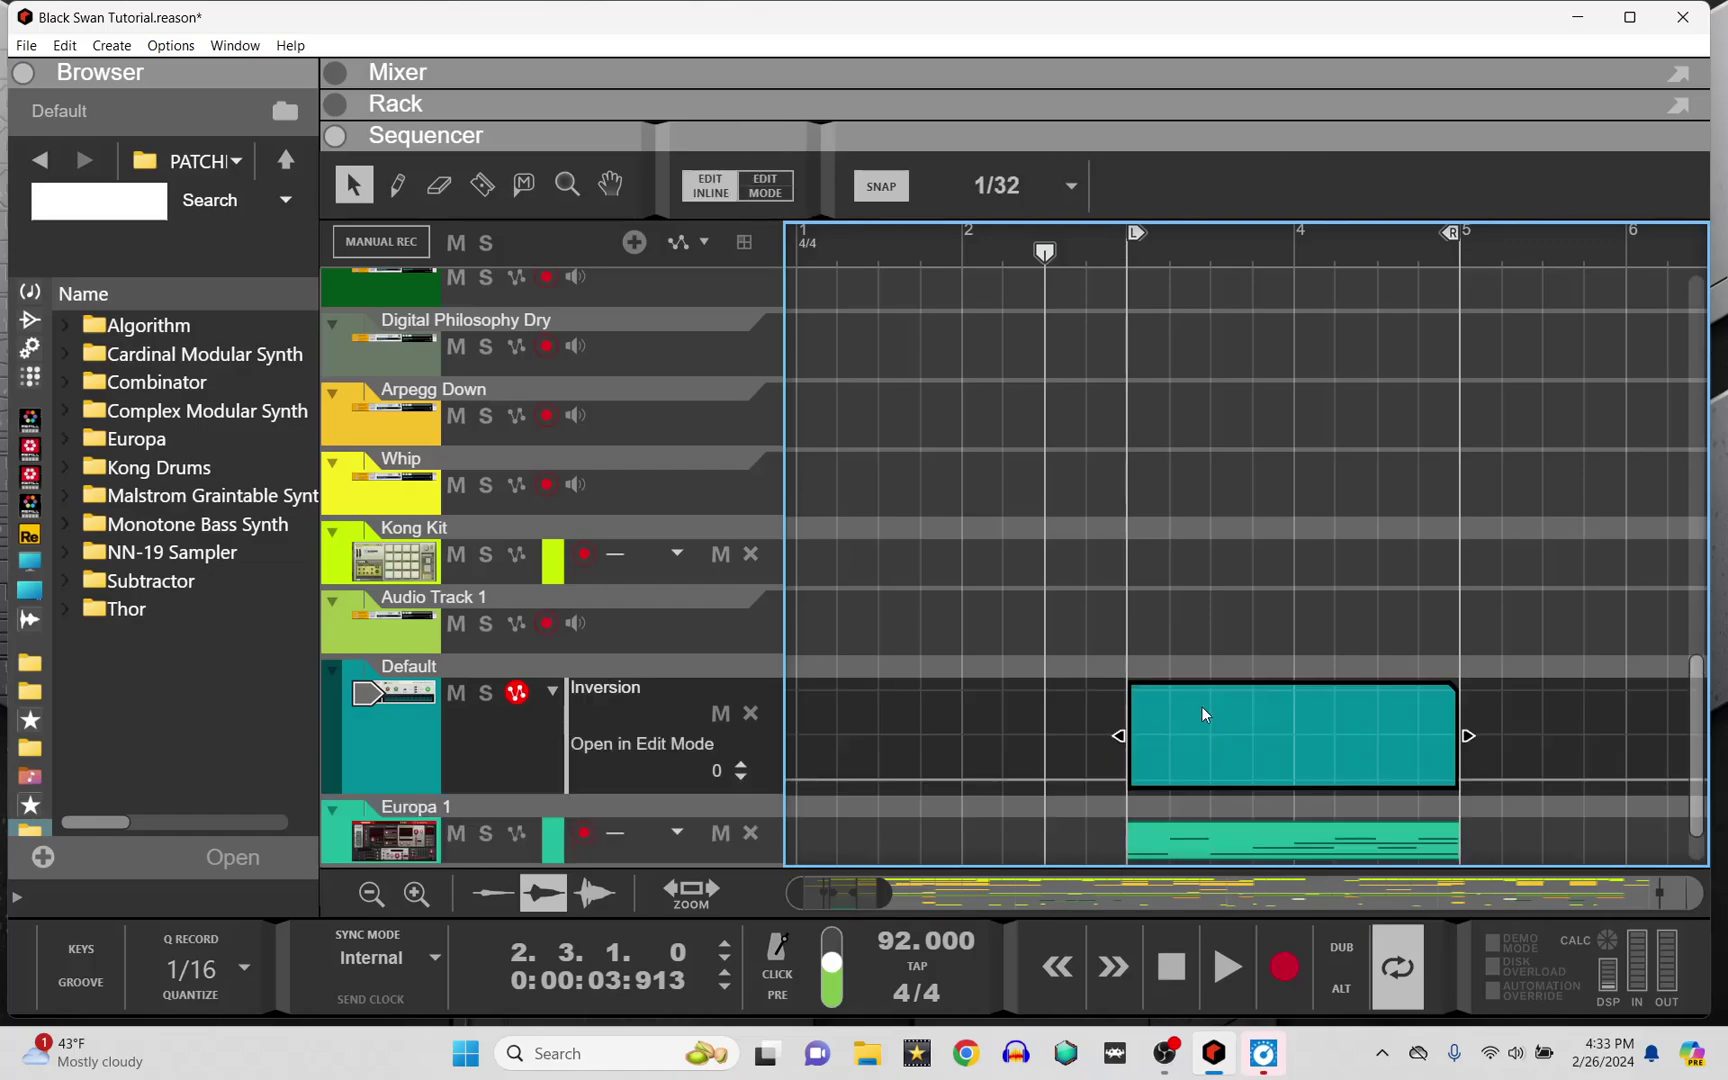
{"action": "left_click", "coordinate": [1156, 737]}
{"action": "mouse_move", "coordinate": [1156, 737]}
{"action": "left_mouse_down"}
{"action": "mouse_move", "coordinate": [1154, 698]}
{"action": "mouse_move", "coordinate": [1153, 737]}
{"action": "mouse_move", "coordinate": [1172, 703]}
{"action": "left_mouse_up"}
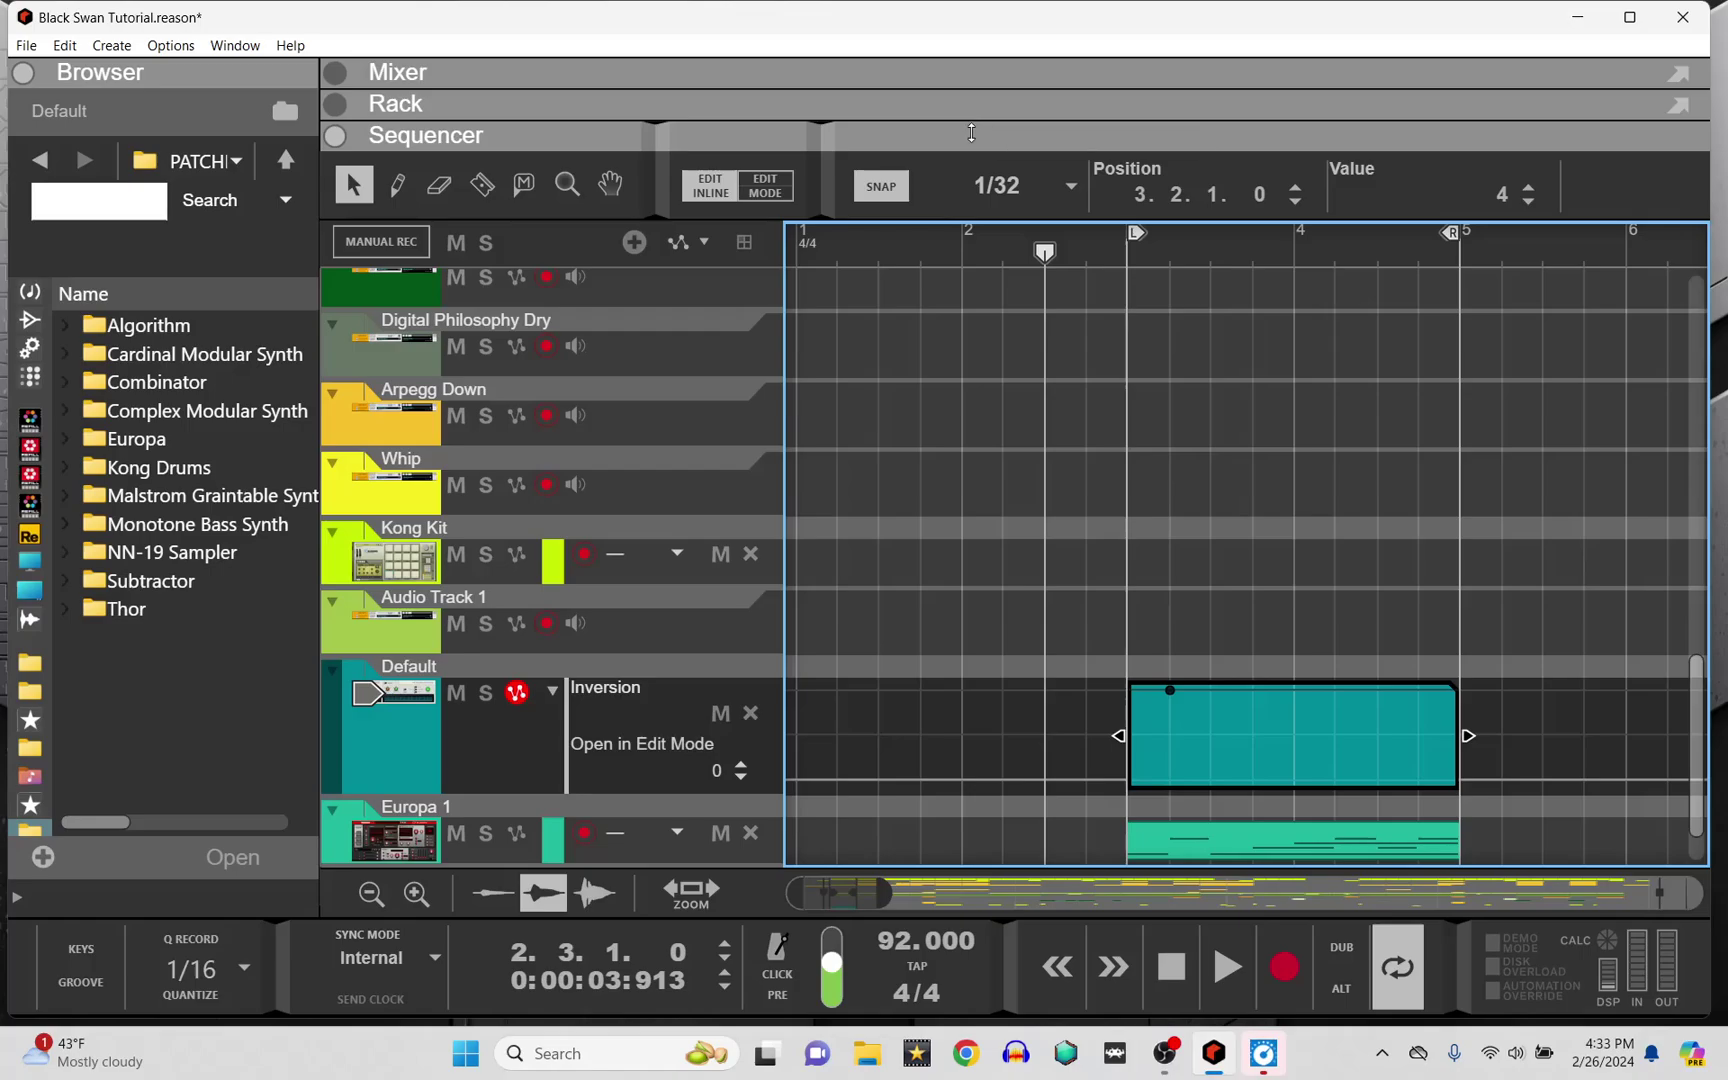
{"action": "left_click", "coordinate": [975, 135]}
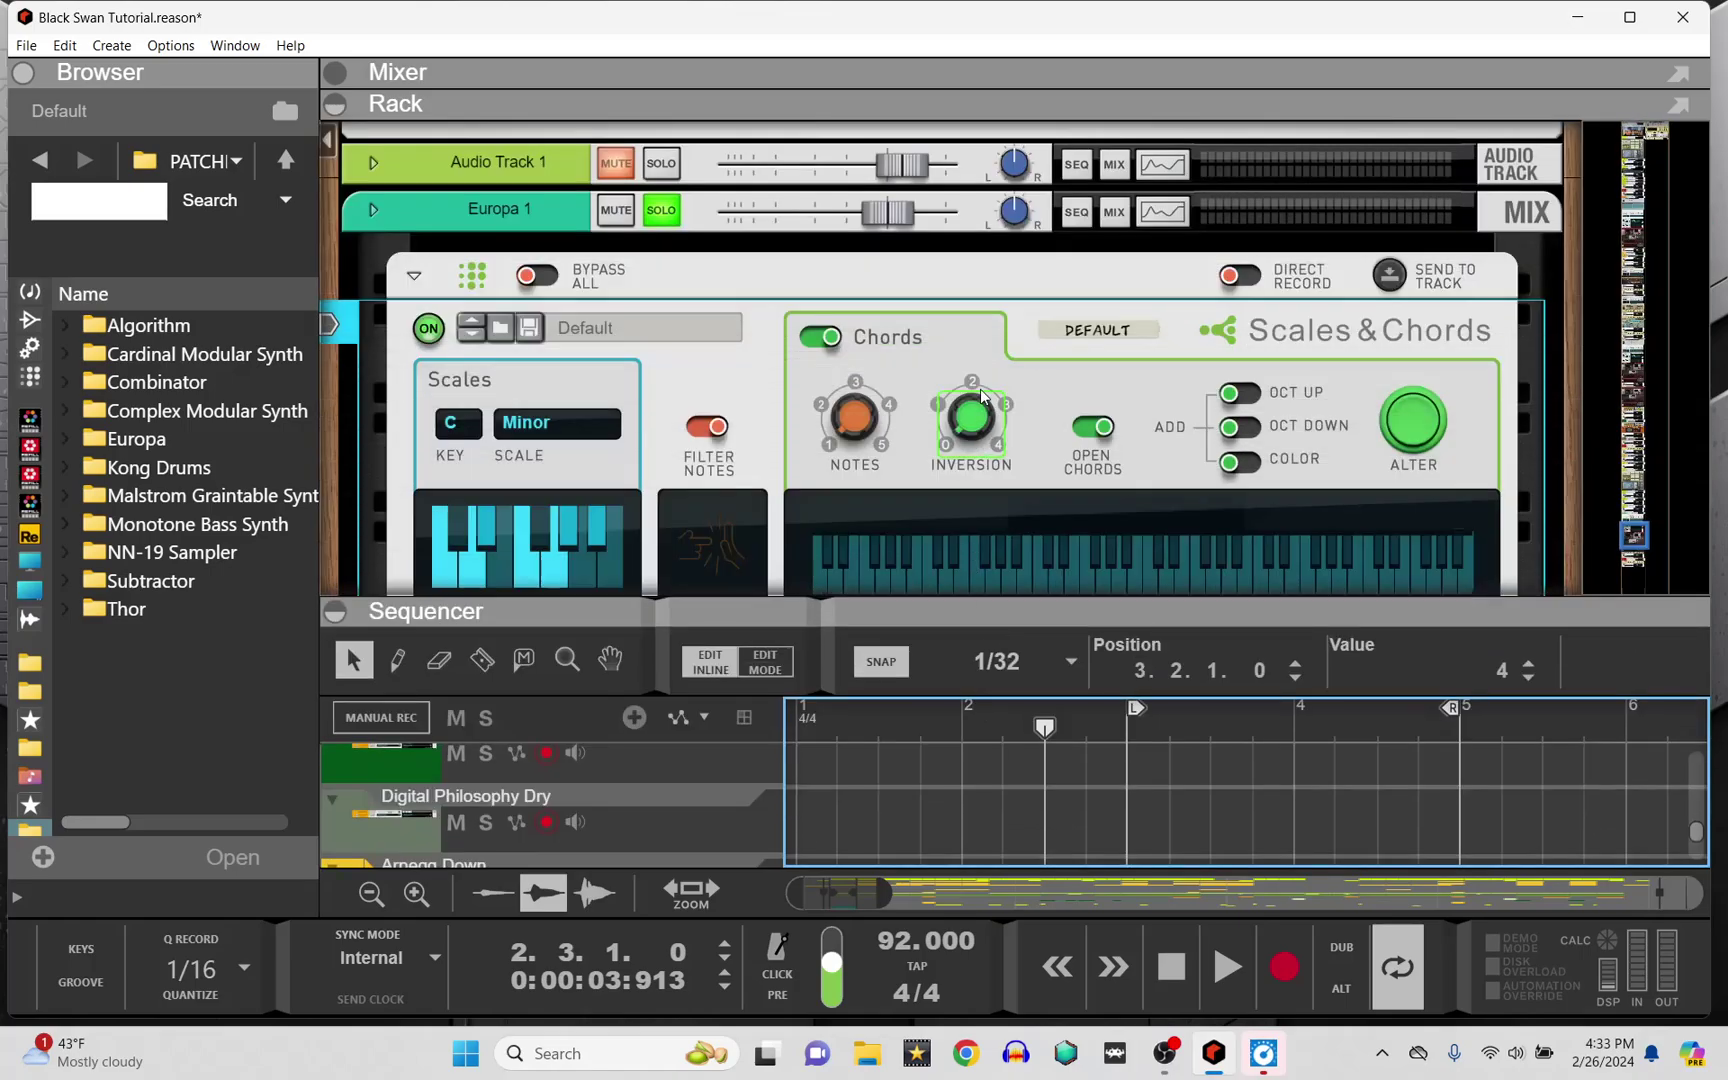
{"action": "scroll", "coordinate": [1040, 447], "scroll_direction": "down", "scroll_amount": 1}
{"action": "left_click", "coordinate": [1214, 975]}
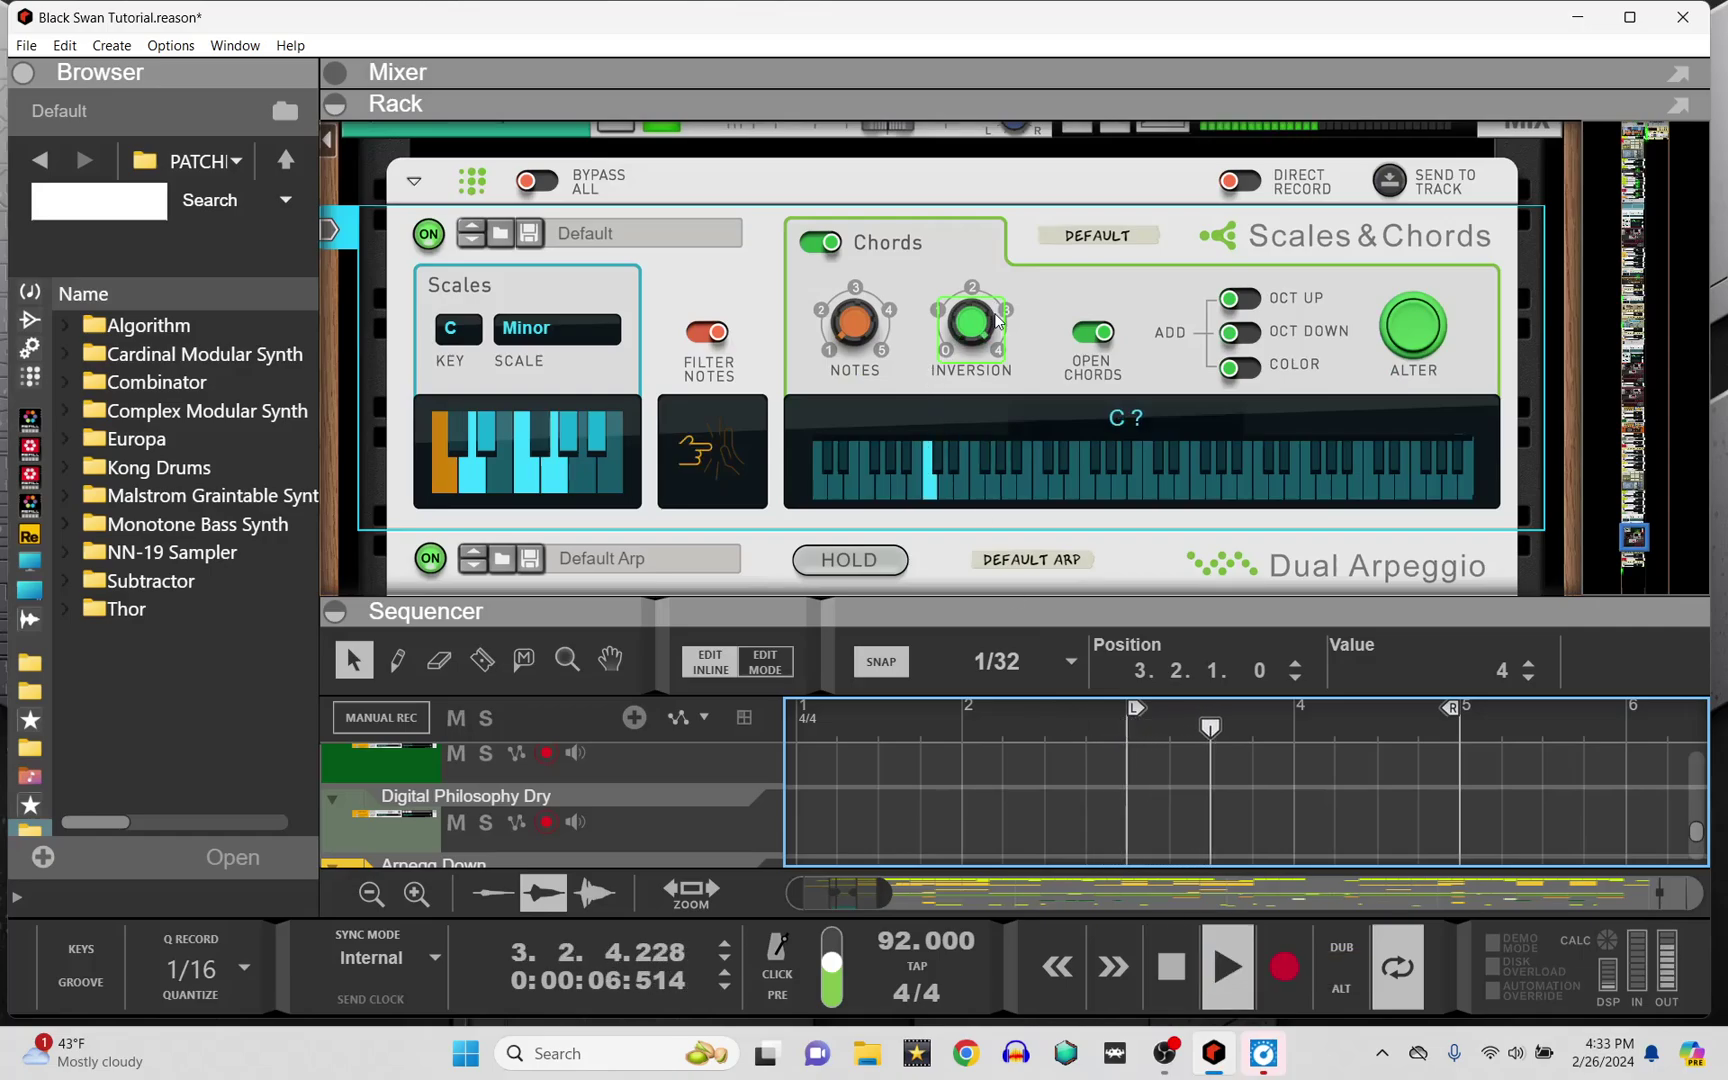
Lower the automation point in the Inversion clip to value 0
{"action": "left_click_drag", "start_coordinate": [1068, 614], "coordinate": [1070, 427]}
{"action": "scroll", "coordinate": [1084, 641], "scroll_direction": "down", "scroll_amount": 5}
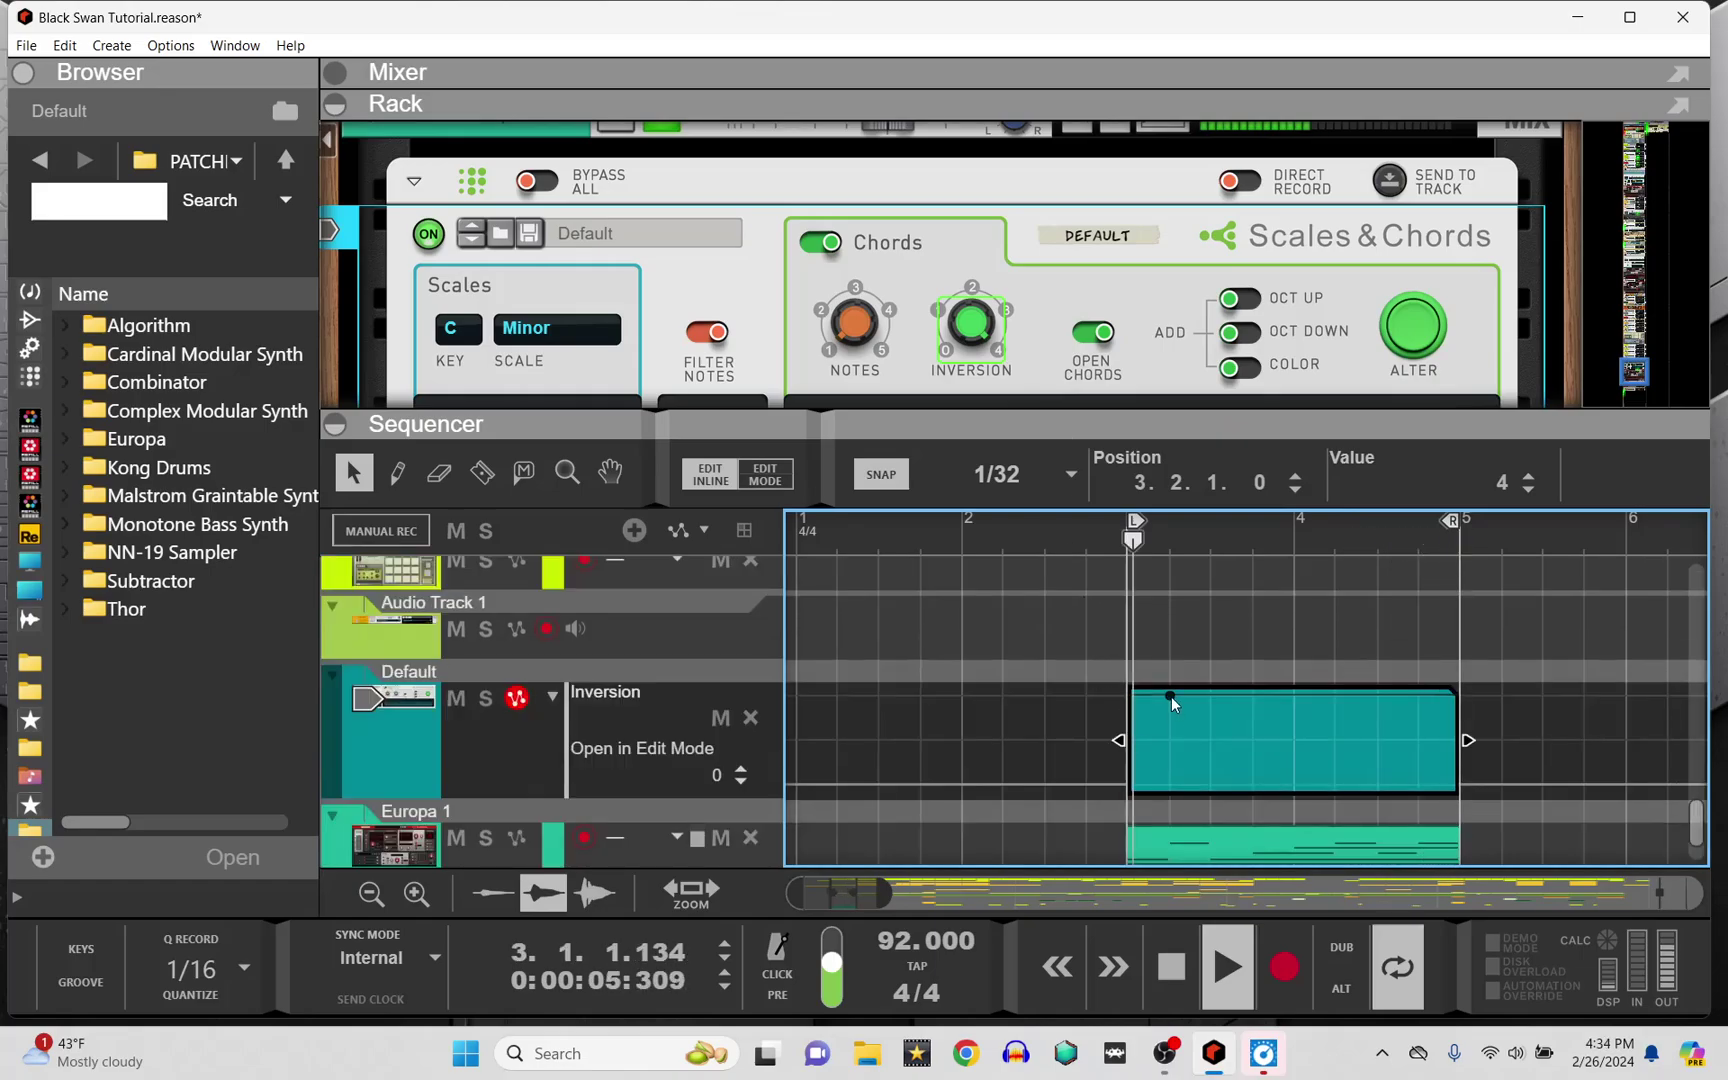
{"action": "left_click_drag", "start_coordinate": [1172, 697], "coordinate": [1172, 726]}
{"action": "left_click_drag", "start_coordinate": [1183, 818], "coordinate": [1187, 915]}
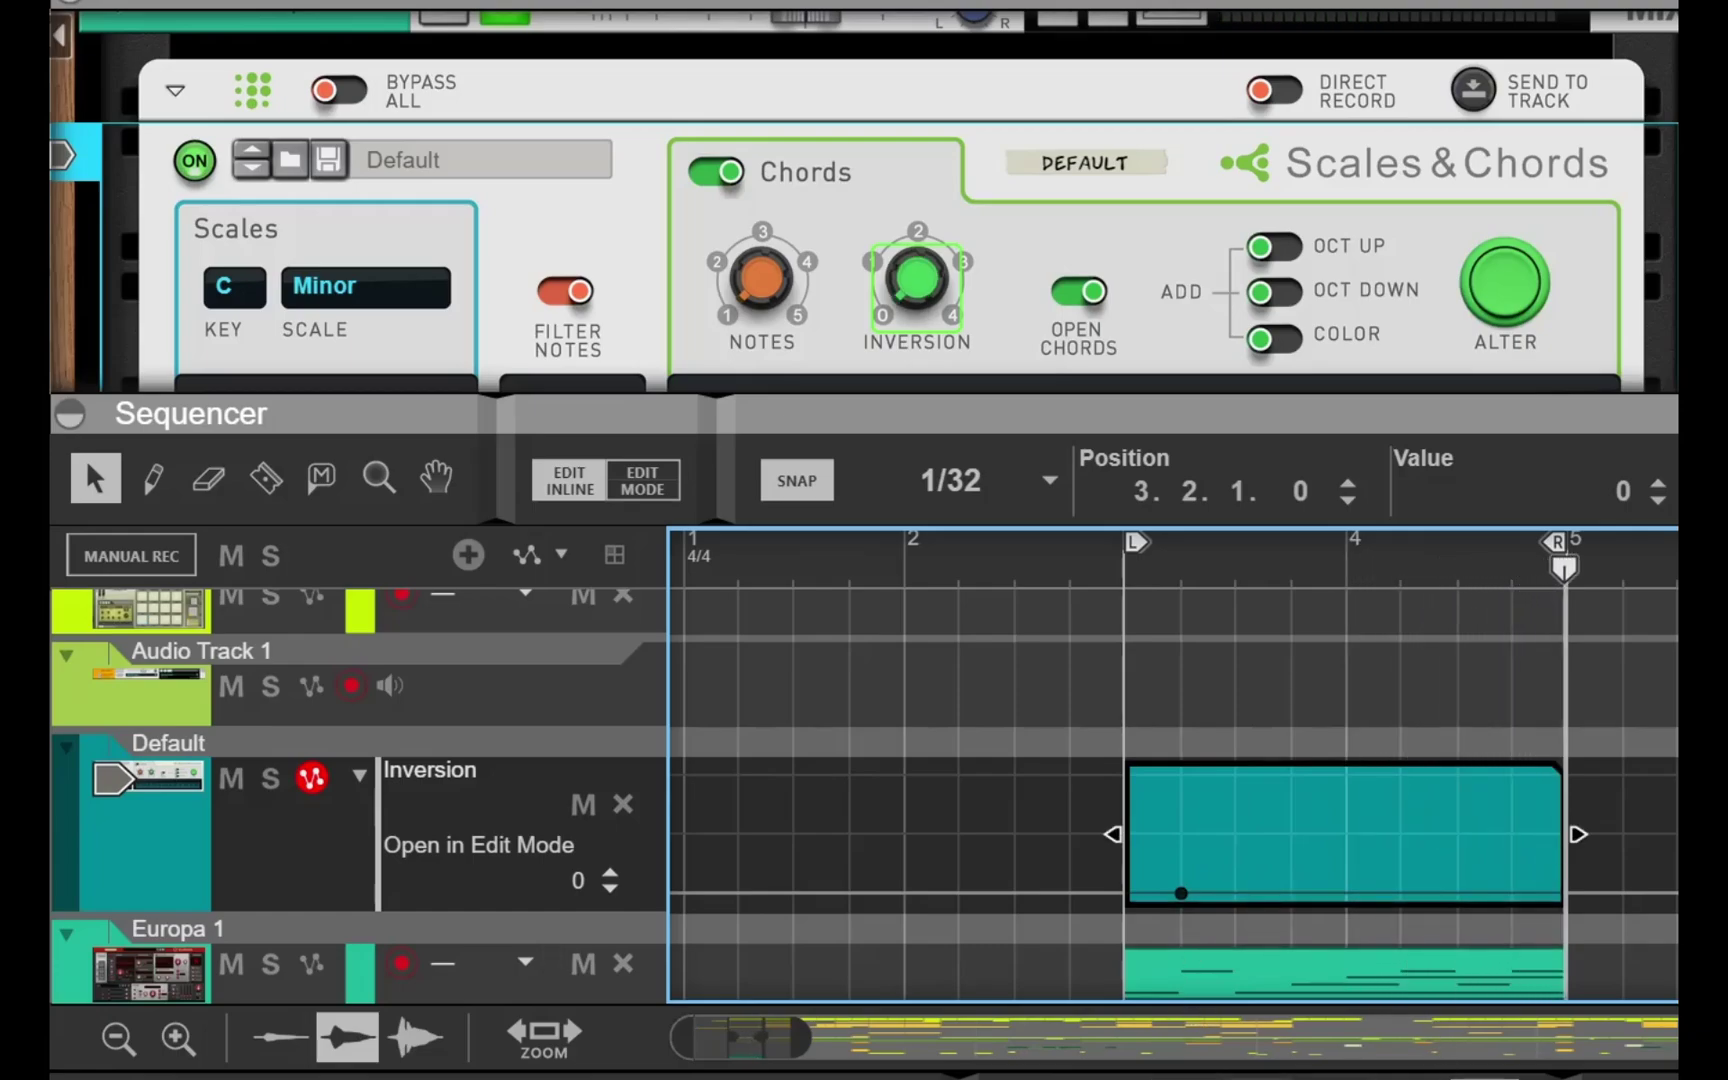
Add automation for the chord Notes parameter and create a Nr of Notes clip from bar 3 to bar 5
{"action": "right_click", "coordinate": [718, 314]}
{"action": "left_click", "coordinate": [820, 293]}
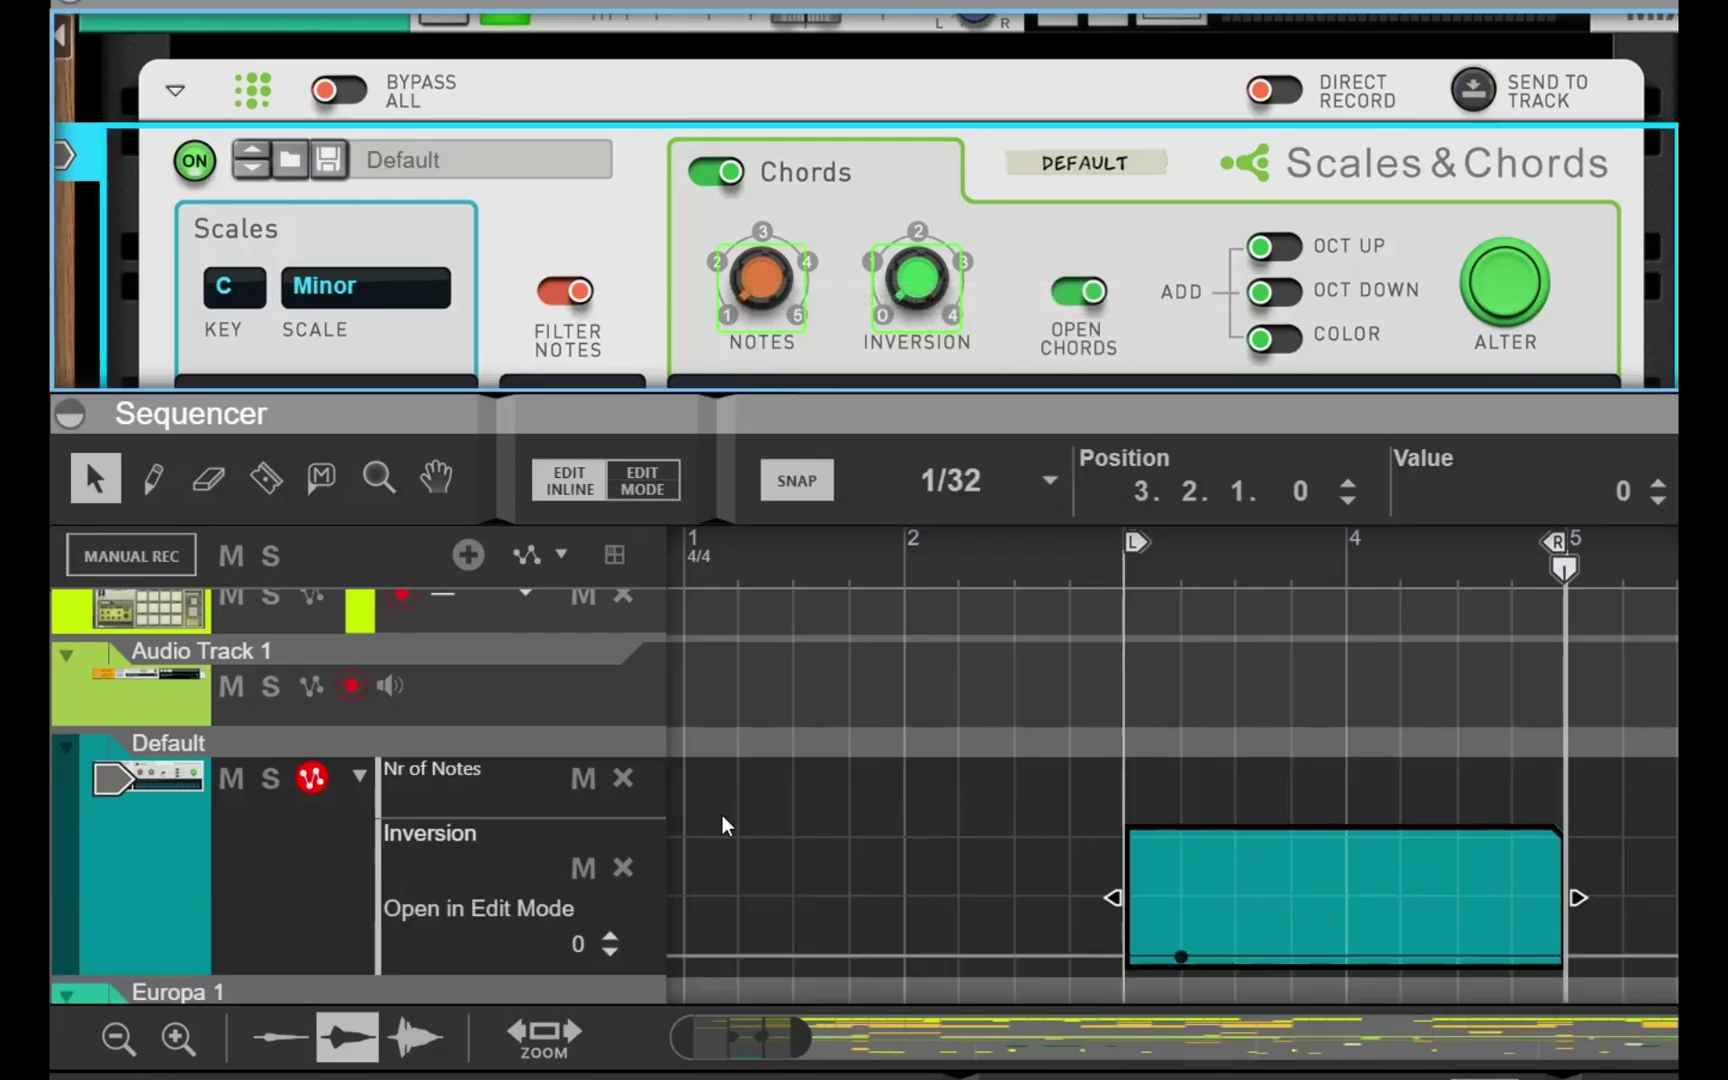
{"action": "double_click", "coordinate": [1158, 792]}
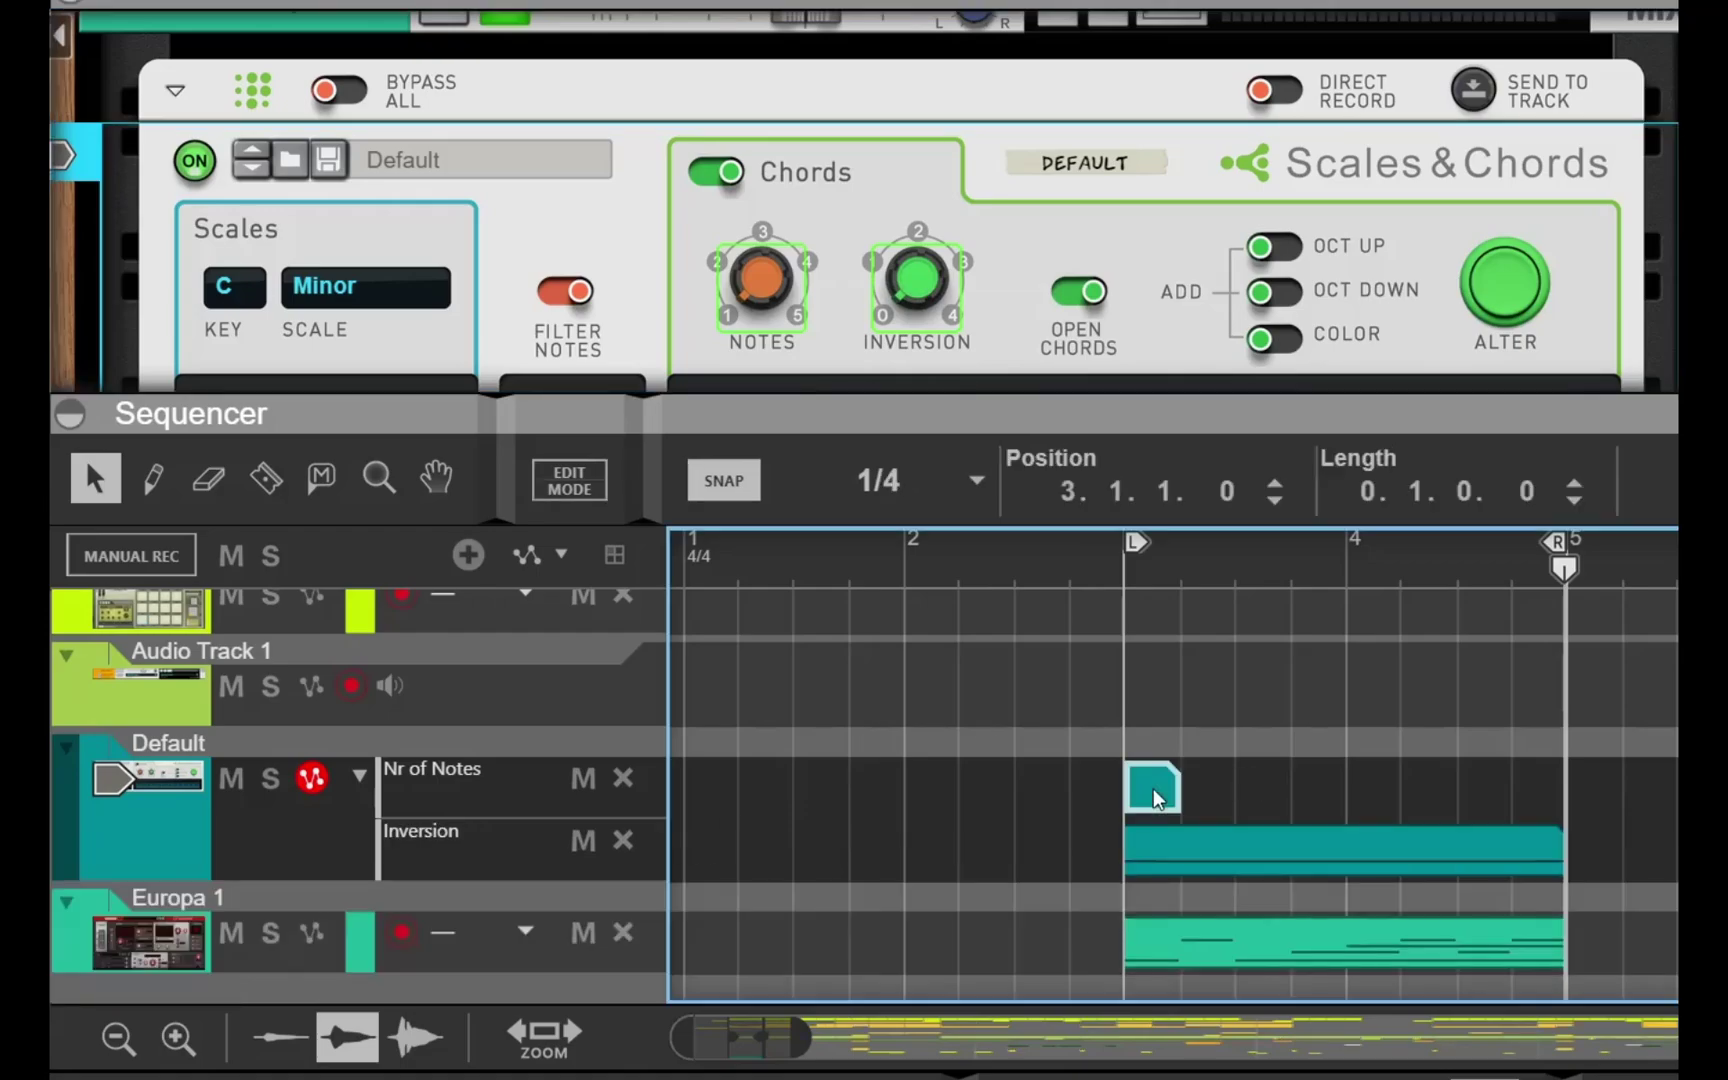
{"action": "left_click_drag", "start_coordinate": [1178, 790], "coordinate": [1555, 799]}
Add a point with value 4 at position 4.1.3.120 in the Nr of Notes clip and play the loop
{"action": "double_click", "coordinate": [1516, 806]}
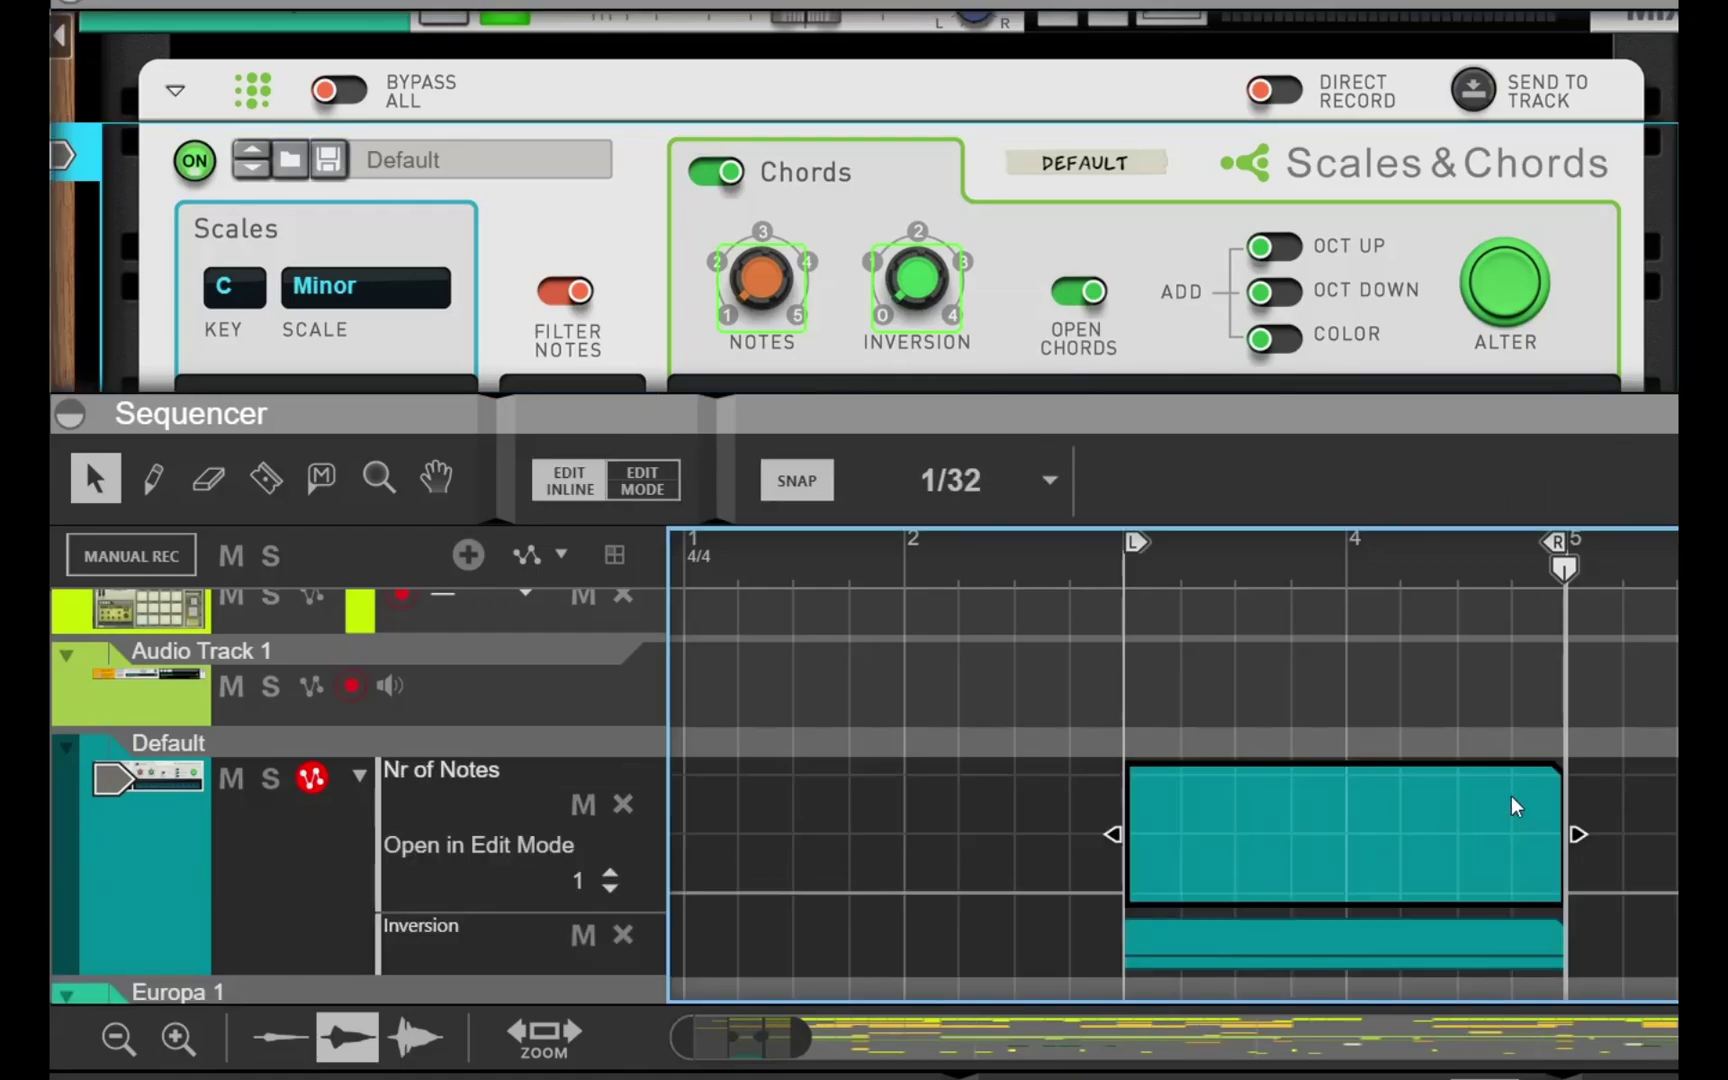
{"action": "left_click_drag", "start_coordinate": [1187, 830], "coordinate": [1385, 822]}
{"action": "key", "text": "space"}
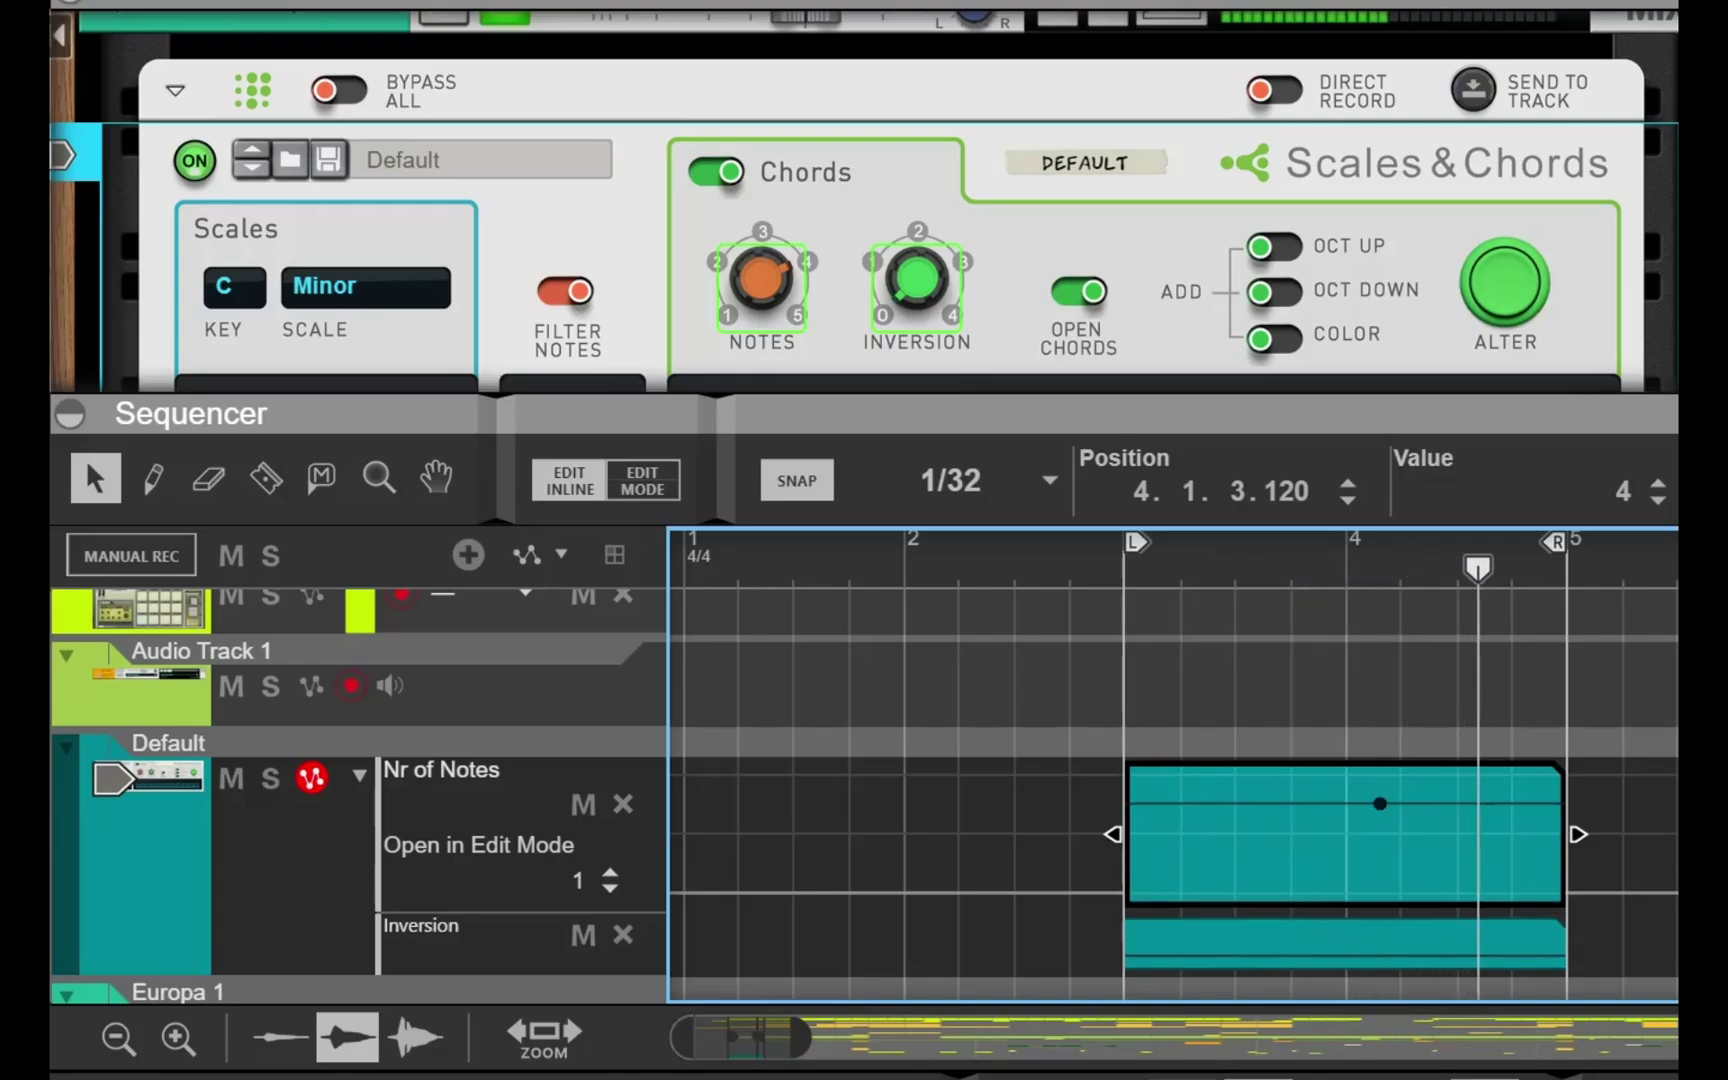
Move the Nr of Notes automation point to position 4.1.1.0 with value 1
{"action": "scroll", "coordinate": [1400, 840], "scroll_direction": "down", "scroll_amount": 3}
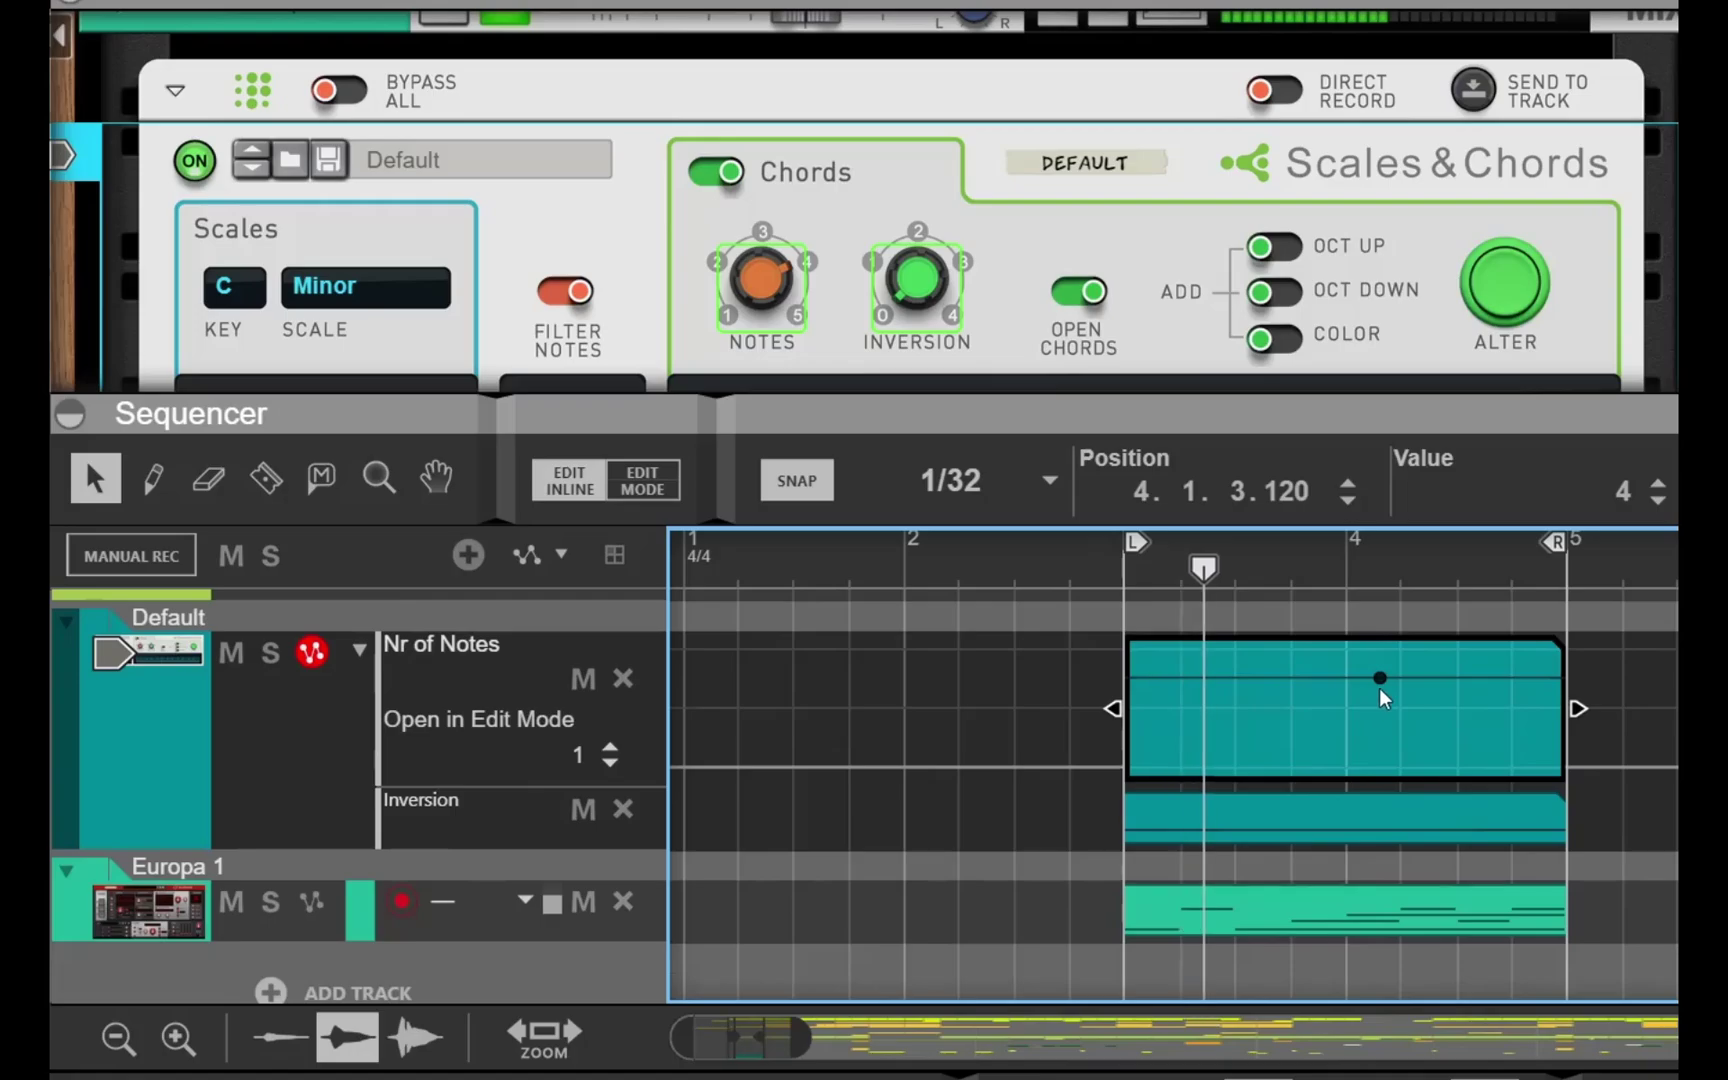
{"action": "left_click_drag", "start_coordinate": [1381, 679], "coordinate": [1346, 735]}
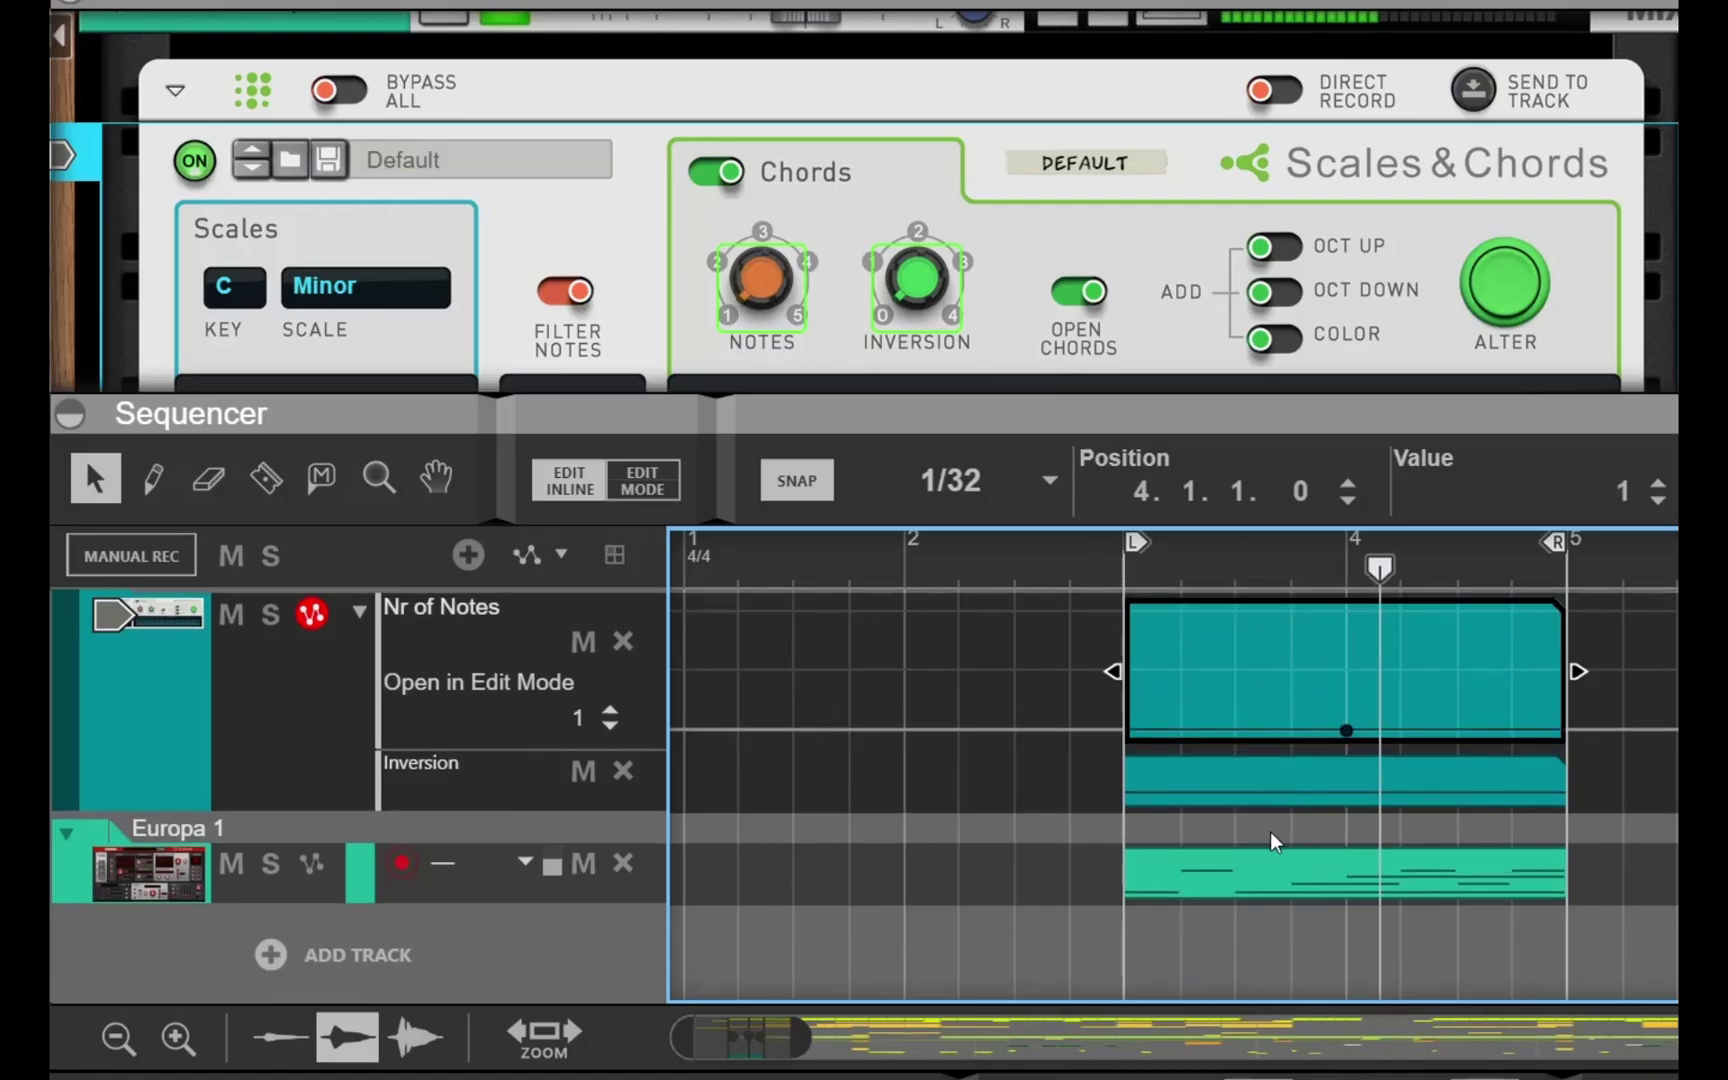
{"action": "key", "text": "space"}
Enlarge the rack and change Europa engine 2's waveform to Pulse Width, raising its Shape amount
{"action": "left_click_drag", "start_coordinate": [883, 395], "coordinate": [883, 1060]}
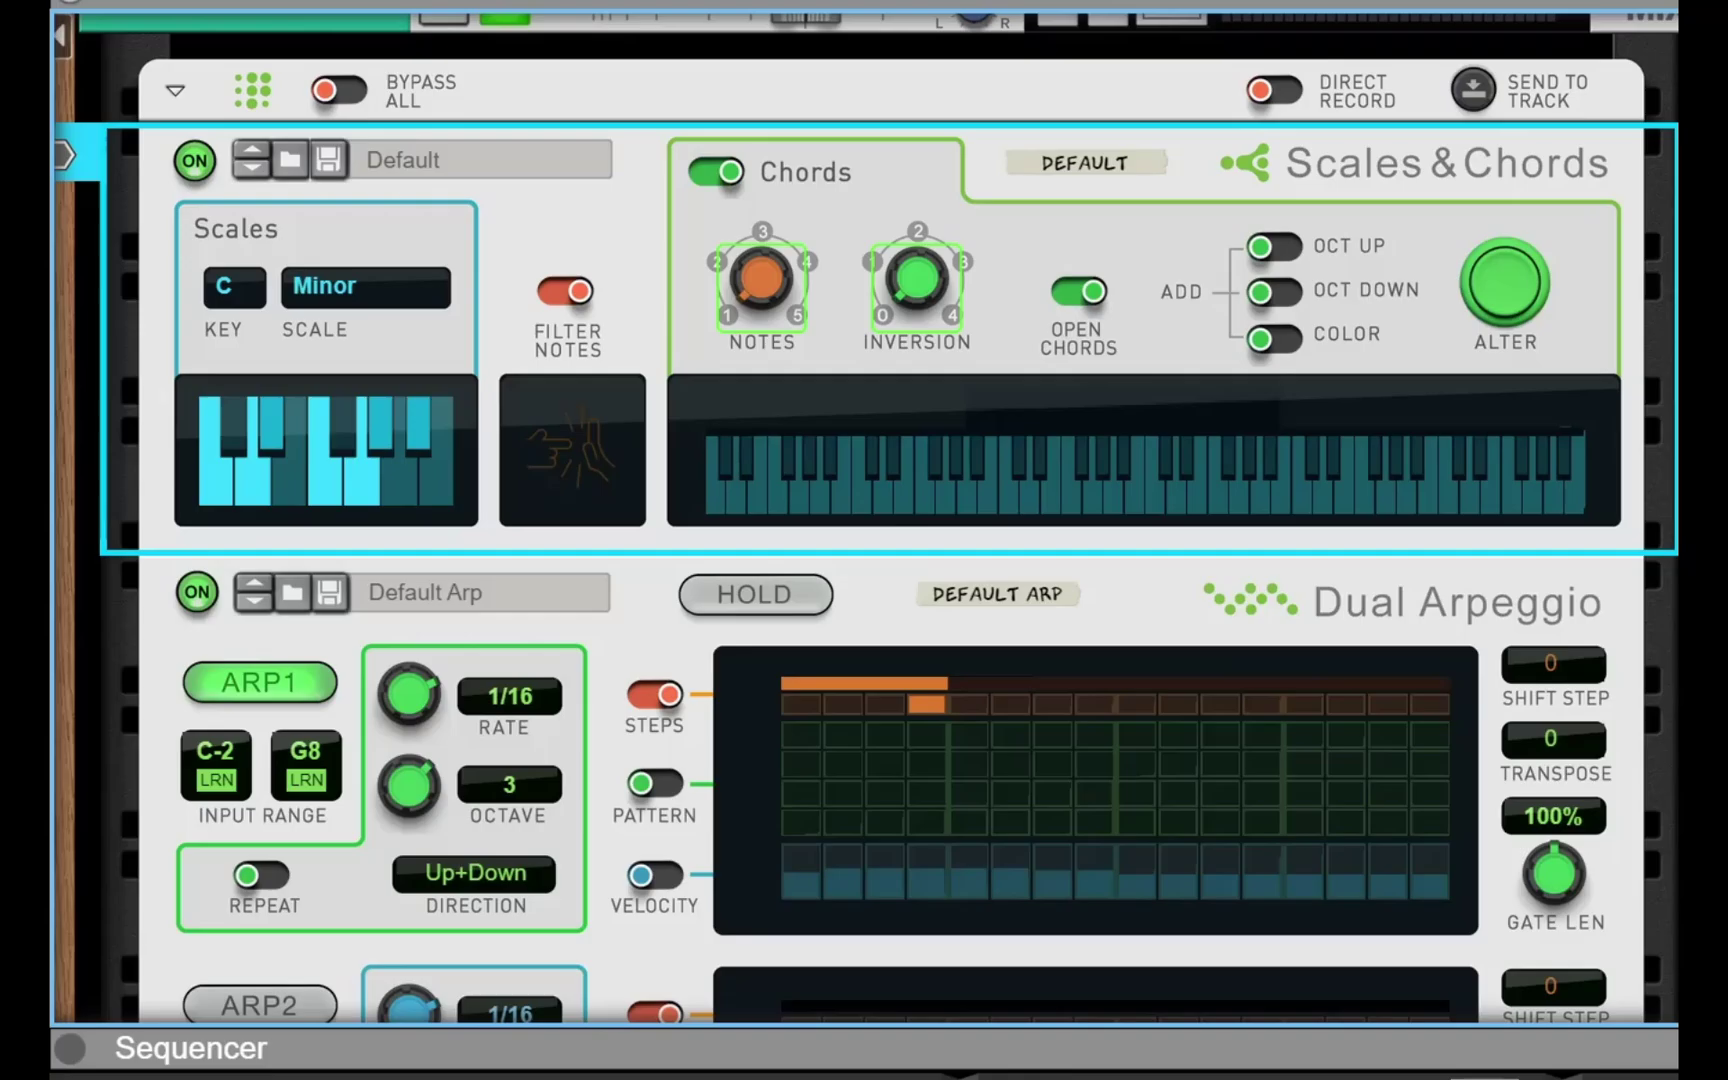
{"action": "scroll", "coordinate": [878, 697], "scroll_direction": "down", "scroll_amount": 15}
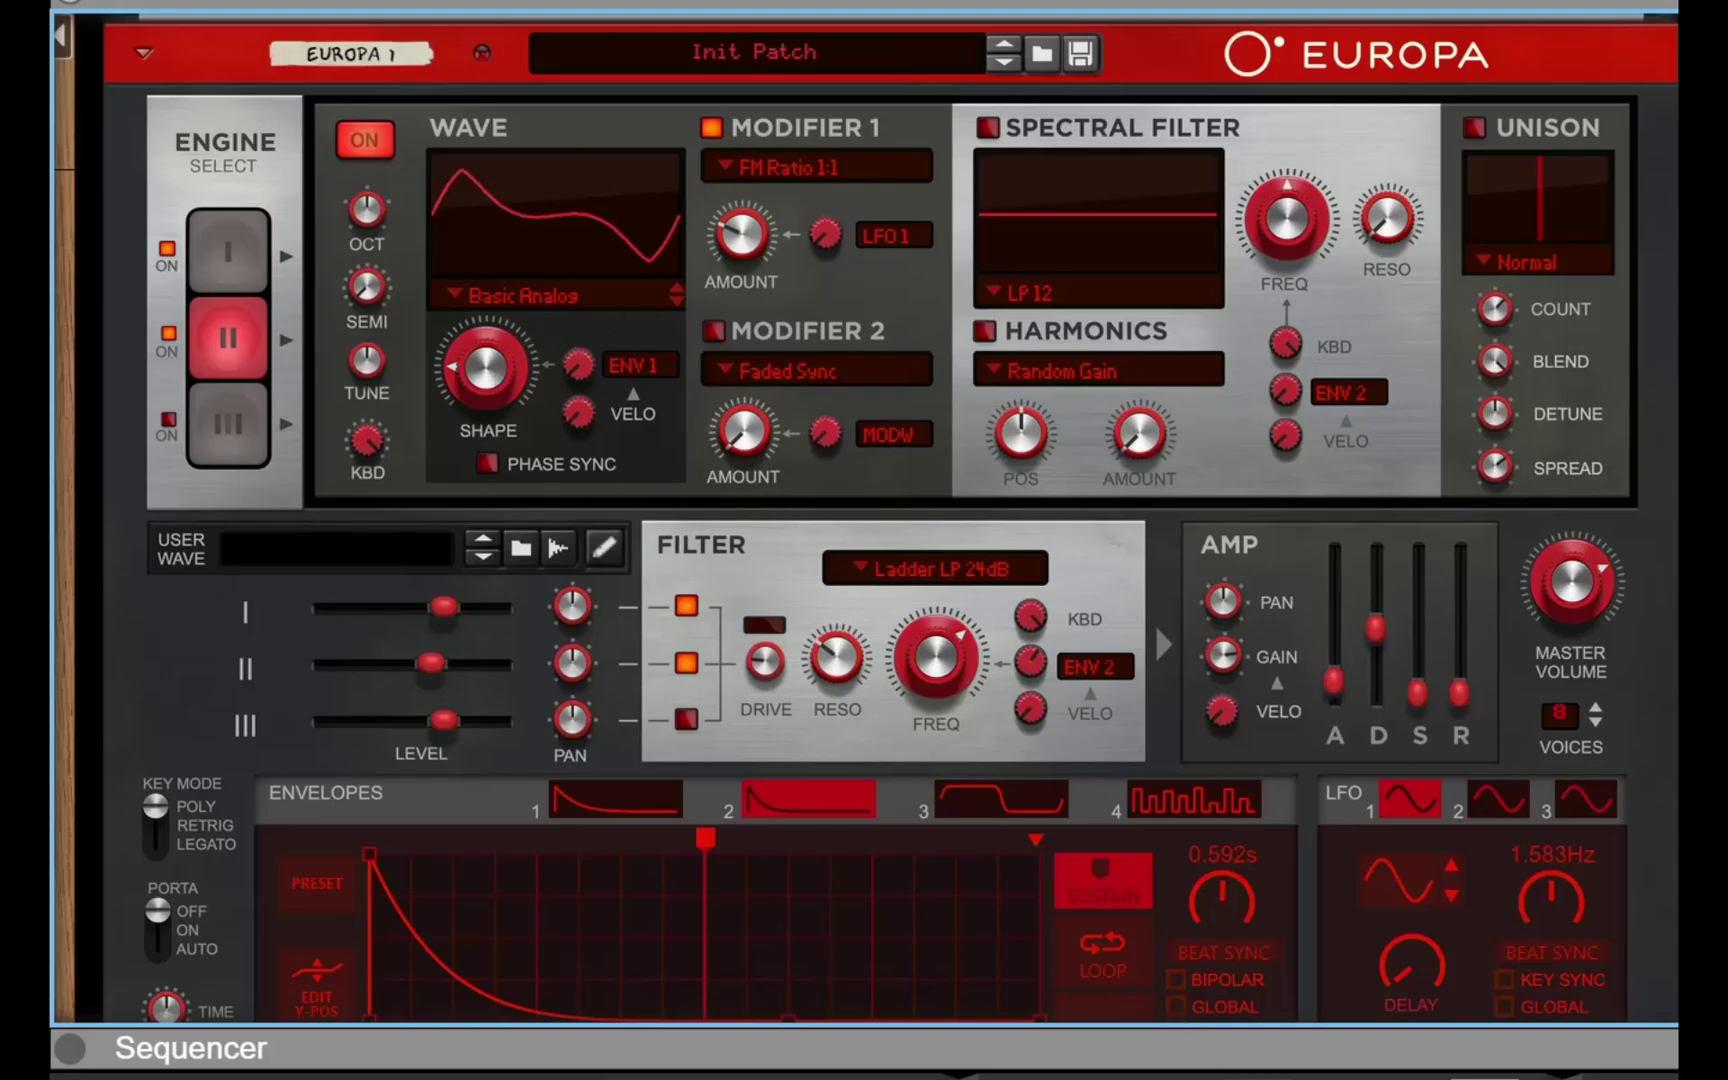
{"action": "left_click", "coordinate": [568, 295]}
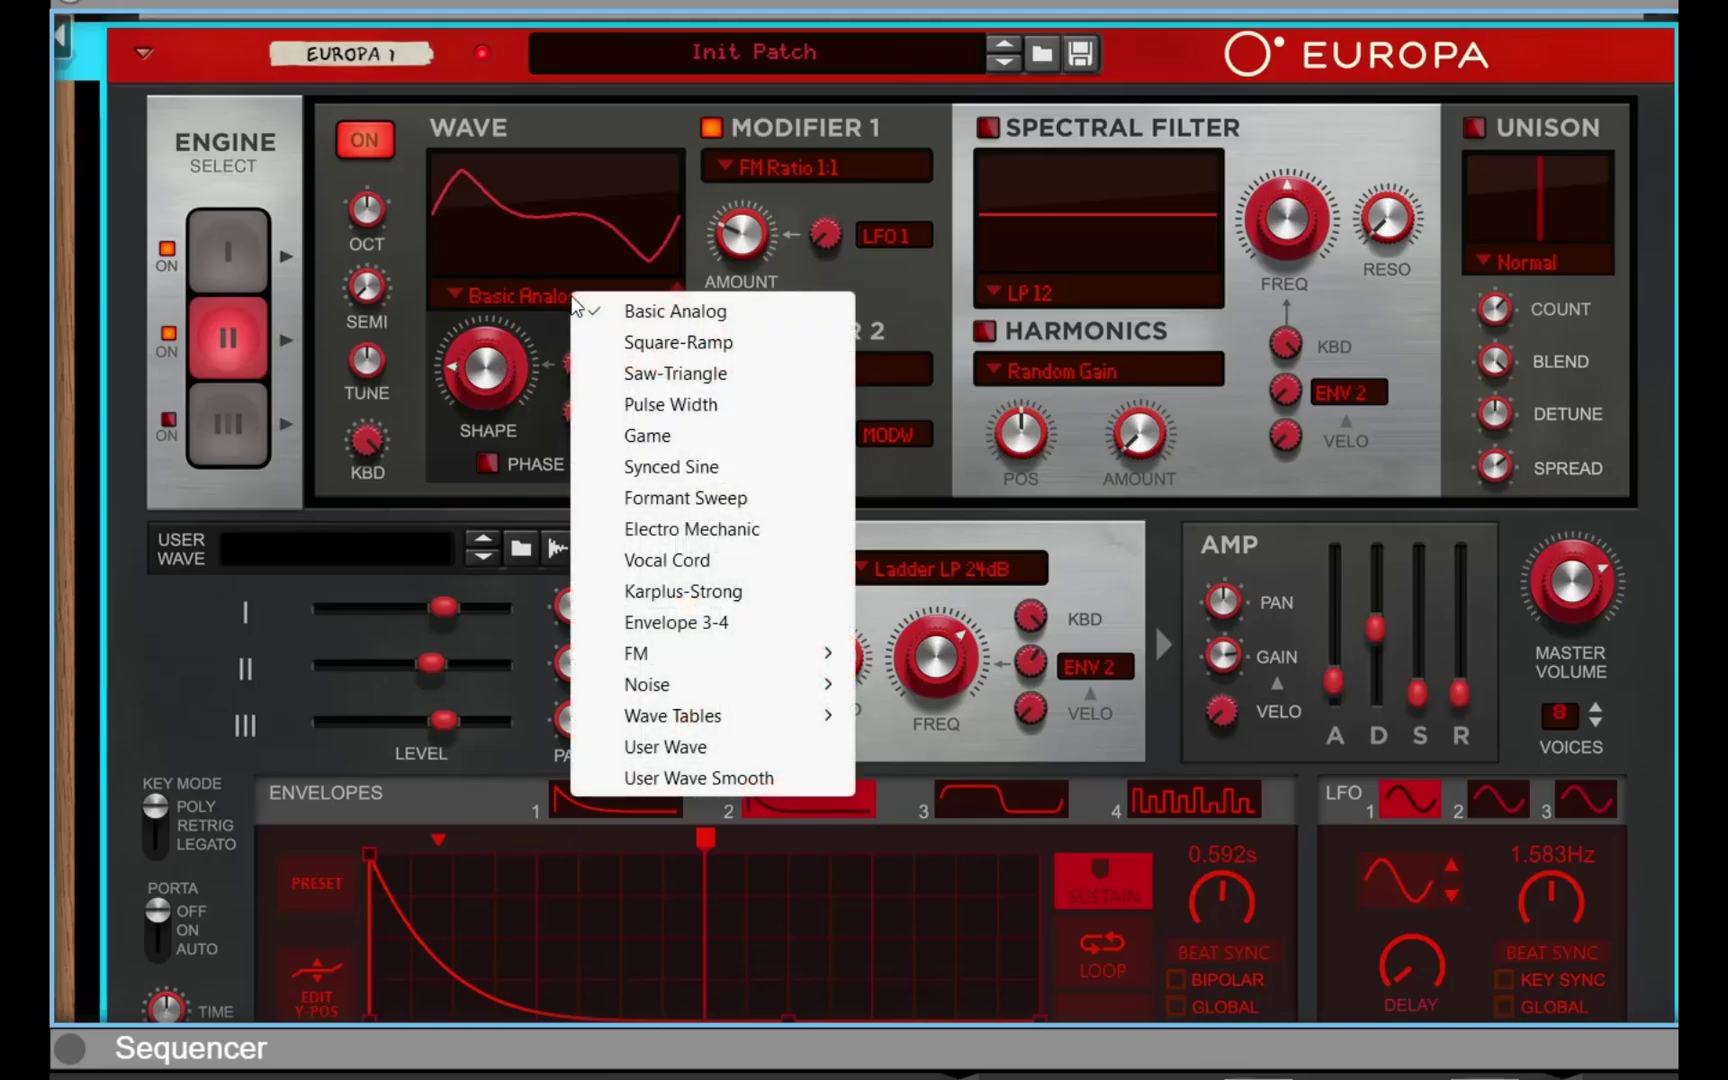
{"action": "left_click", "coordinate": [704, 405]}
{"action": "left_click_drag", "start_coordinate": [482, 376], "coordinate": [487, 318]}
Enable Unison on engine 2 and adjust its detune, then lower the engine's level and try its octave control
{"action": "left_click", "coordinate": [1476, 128]}
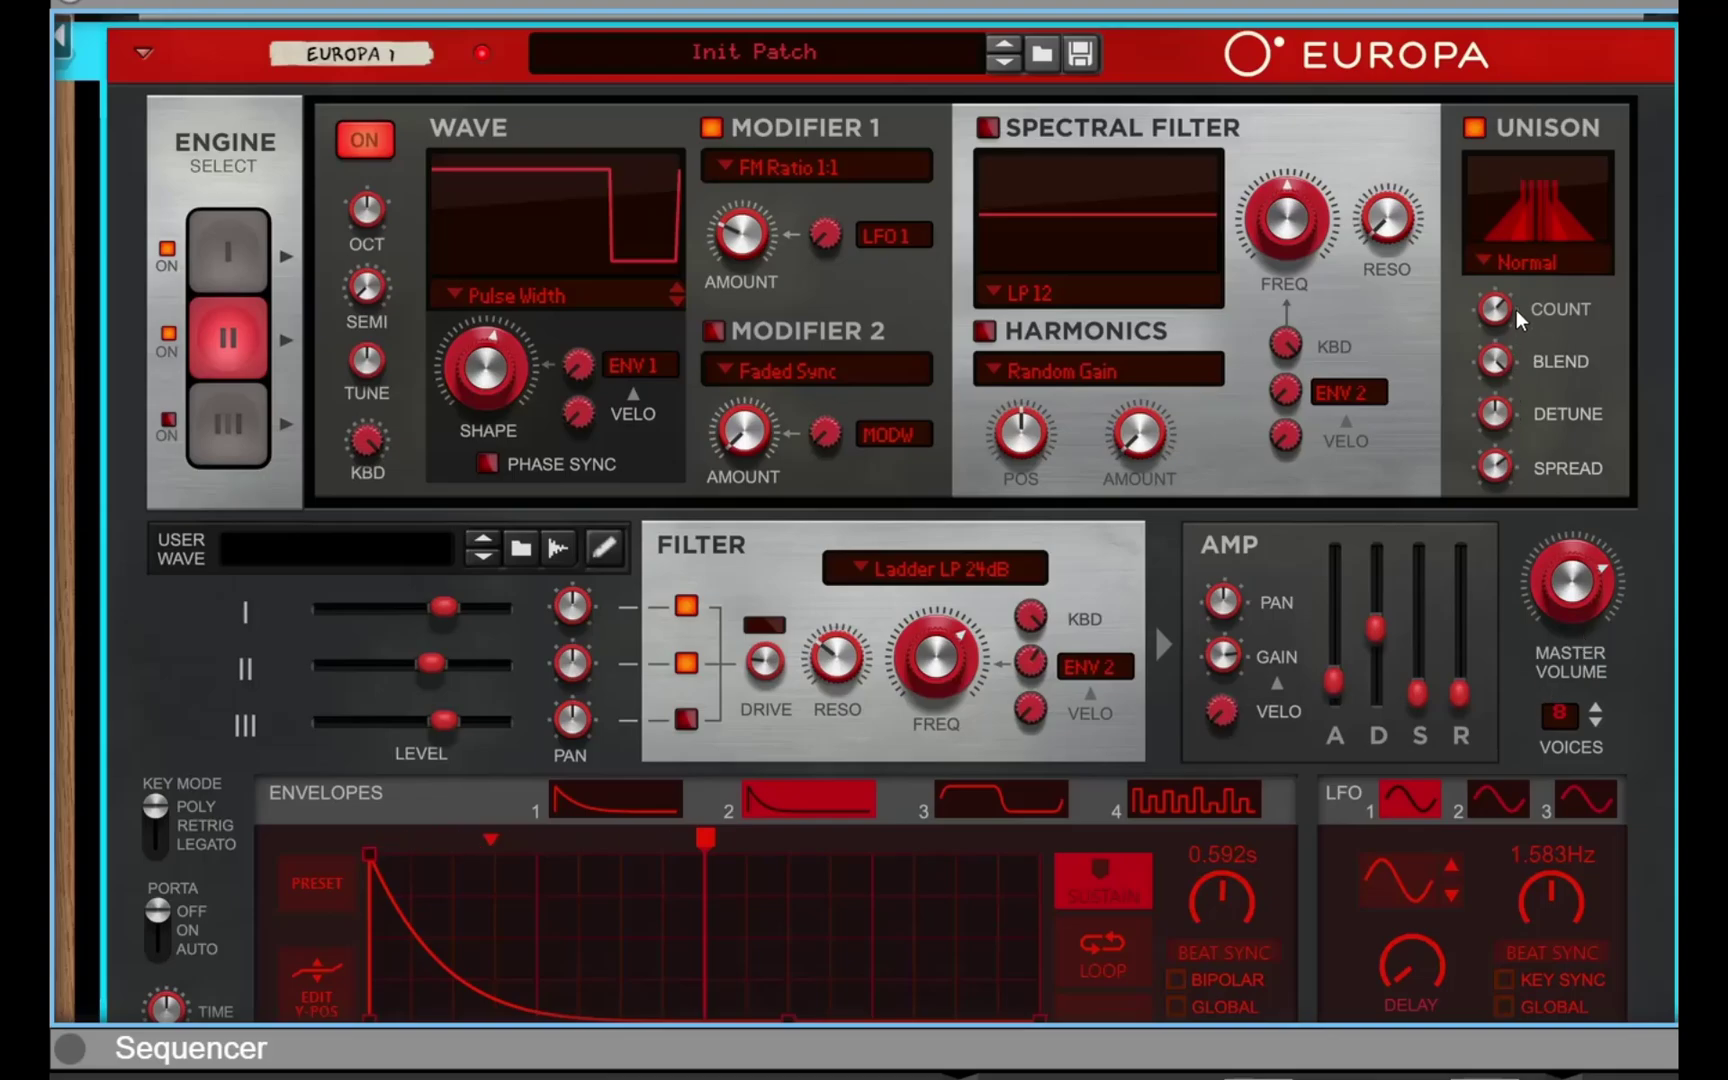
{"action": "left_click_drag", "start_coordinate": [1513, 416], "coordinate": [1506, 436]}
{"action": "left_click_drag", "start_coordinate": [442, 662], "coordinate": [416, 668]}
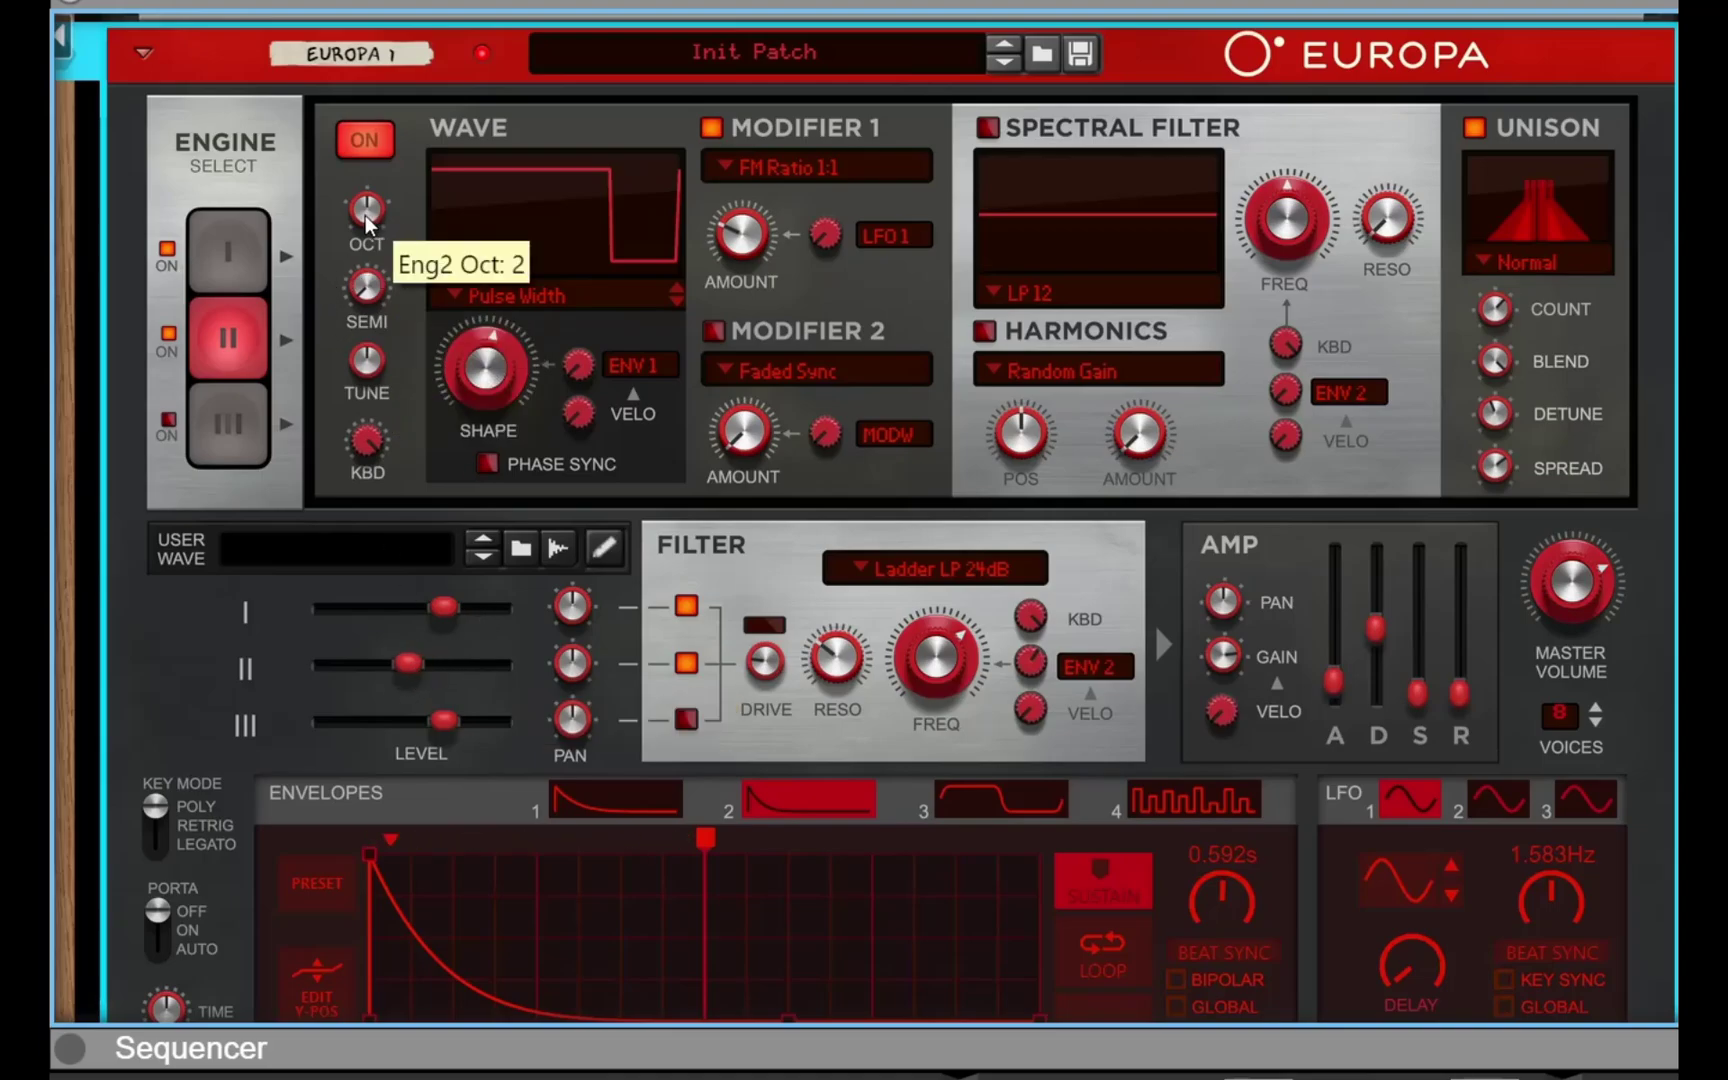
{"action": "mouse_move", "coordinate": [389, 198]}
{"action": "left_mouse_down"}
{"action": "mouse_move", "coordinate": [357, 272]}
{"action": "mouse_move", "coordinate": [409, 182]}
{"action": "left_mouse_up"}
On engine 1, set Modifier 1 to FM Ratio 1:1 with an amount of 43.8 % and enable Unison
{"action": "left_click", "coordinate": [226, 250]}
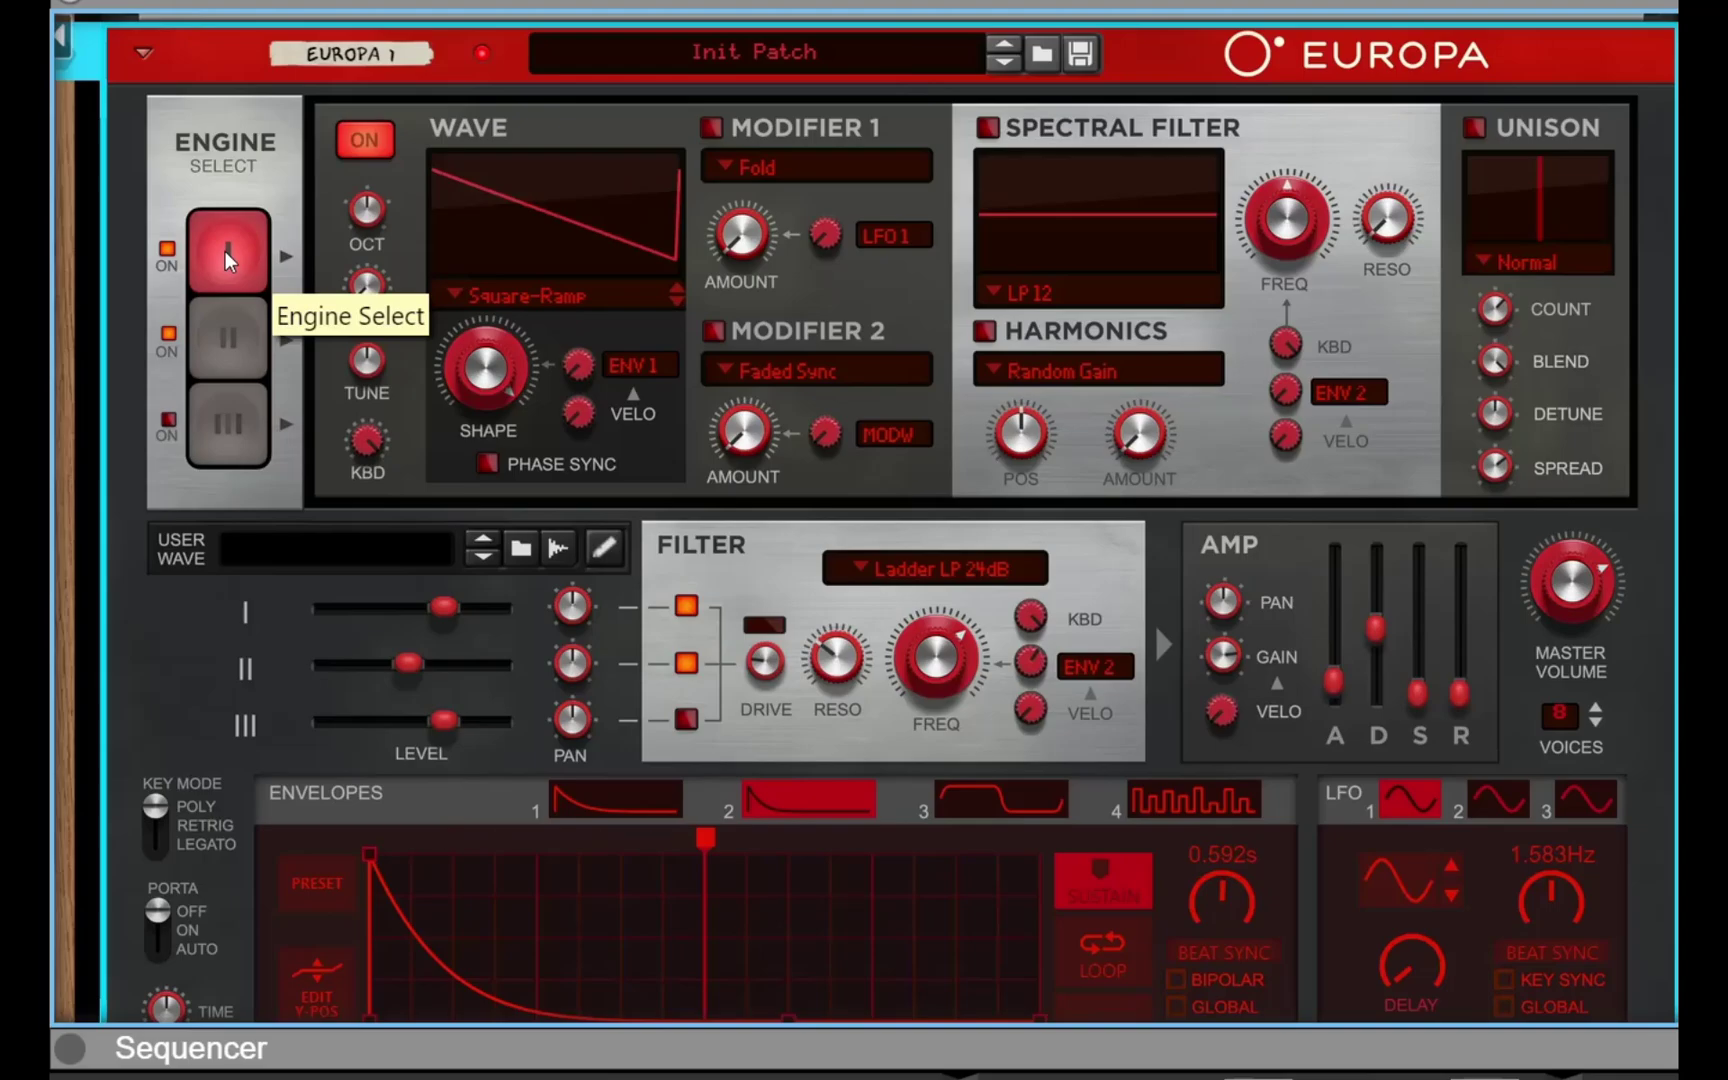
{"action": "left_click", "coordinate": [724, 175]}
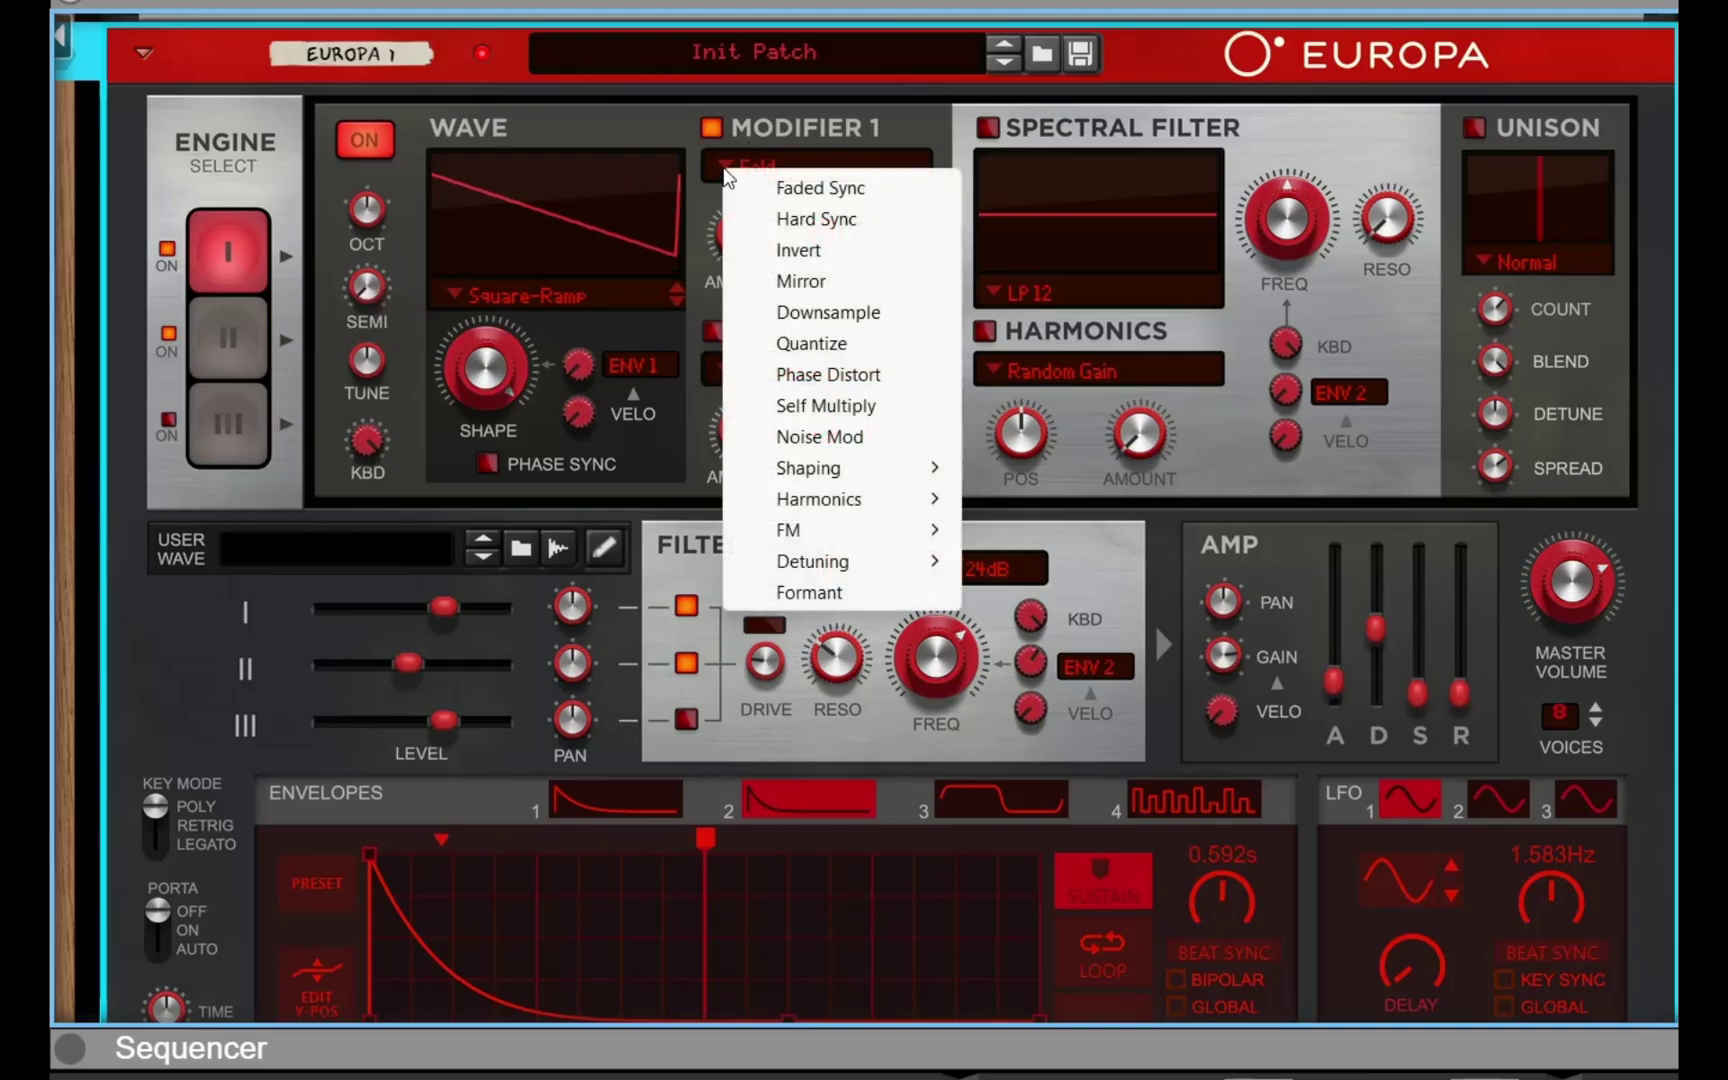
{"action": "mouse_move", "coordinate": [834, 518]}
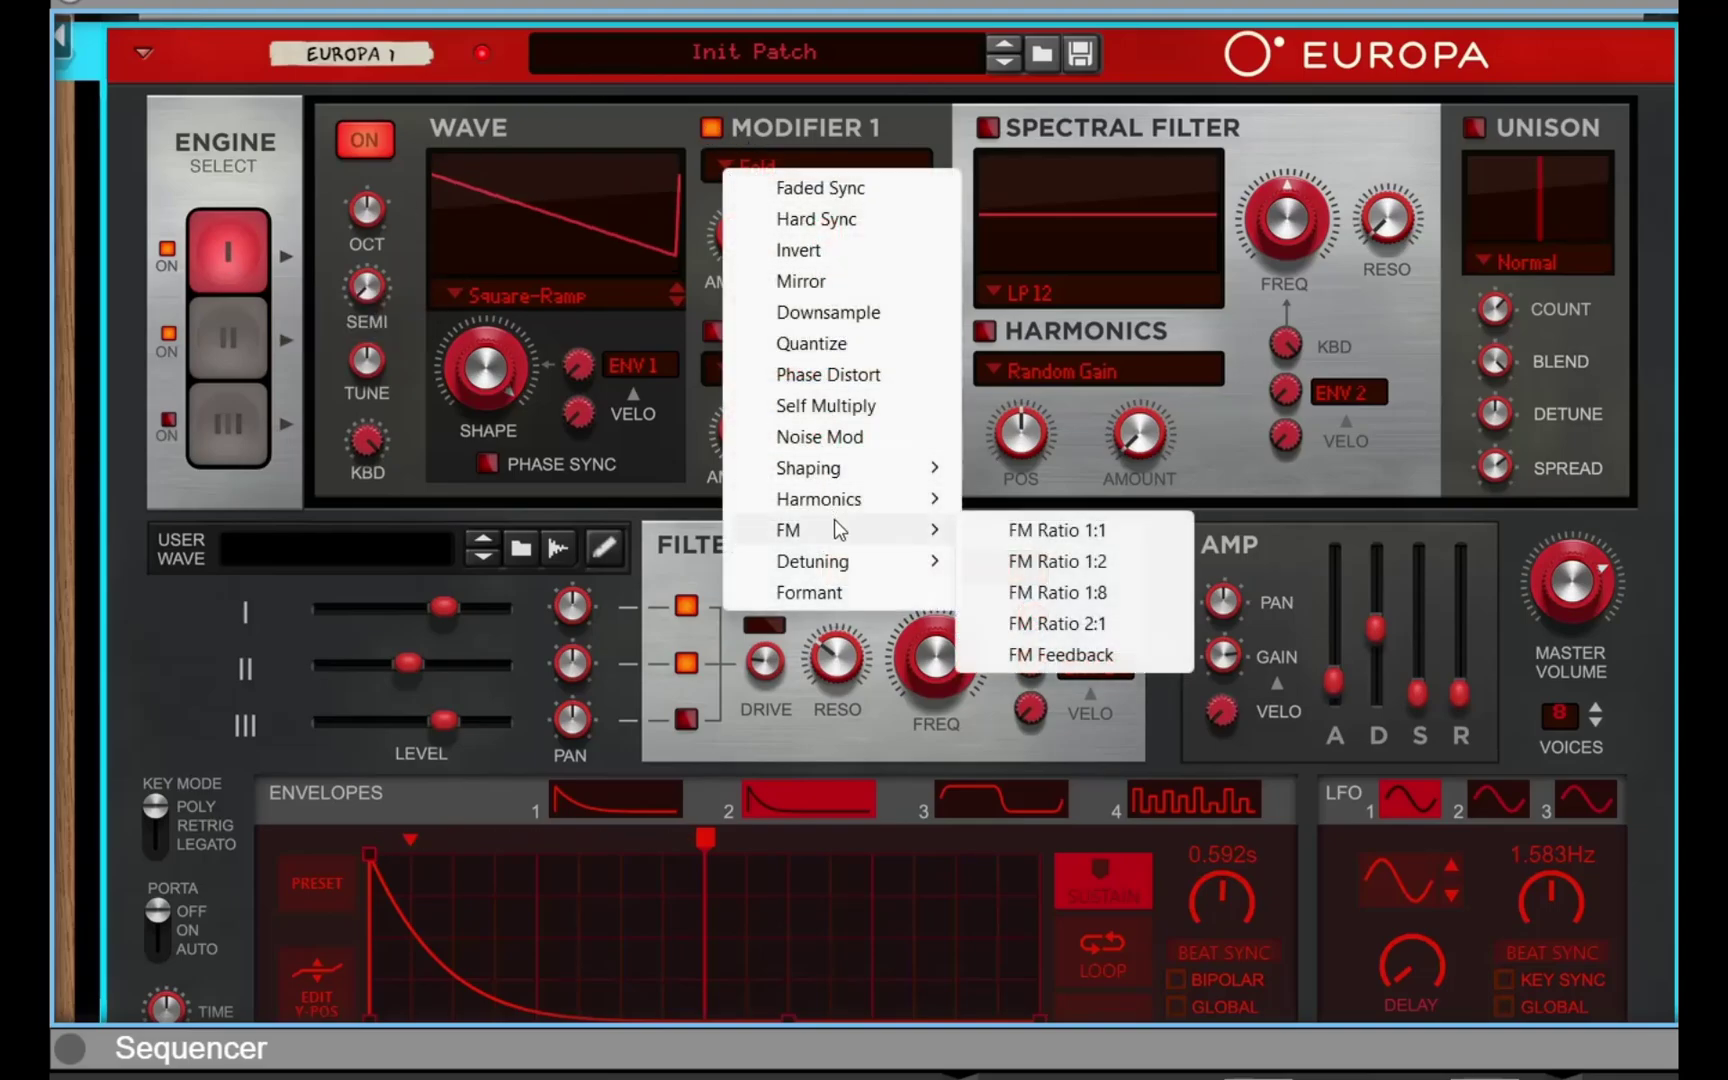
{"action": "left_click", "coordinate": [1025, 529]}
{"action": "left_click_drag", "start_coordinate": [742, 244], "coordinate": [776, 177]}
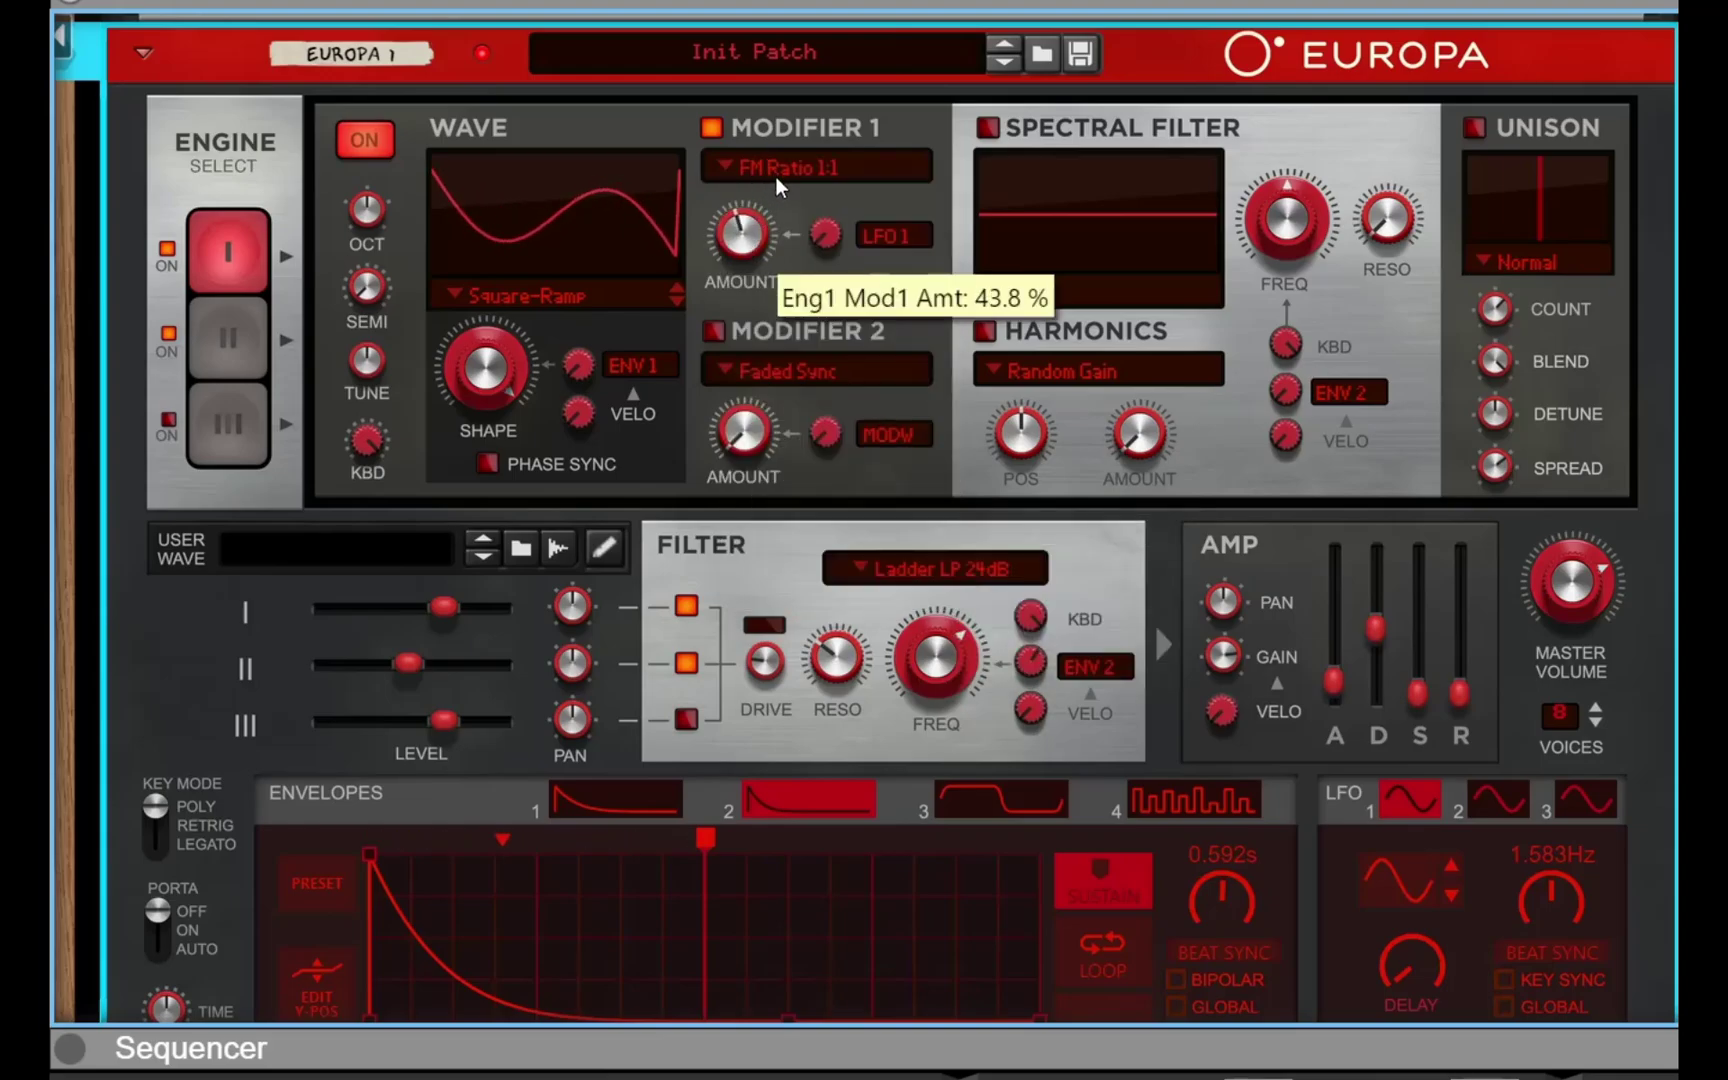
{"action": "left_click", "coordinate": [1473, 127]}
Lower Europa's filter frequency to 533.6 Hz and raise the master volume to 14.5 dB
{"action": "scroll", "coordinate": [1495, 313], "scroll_direction": "up", "scroll_amount": 1}
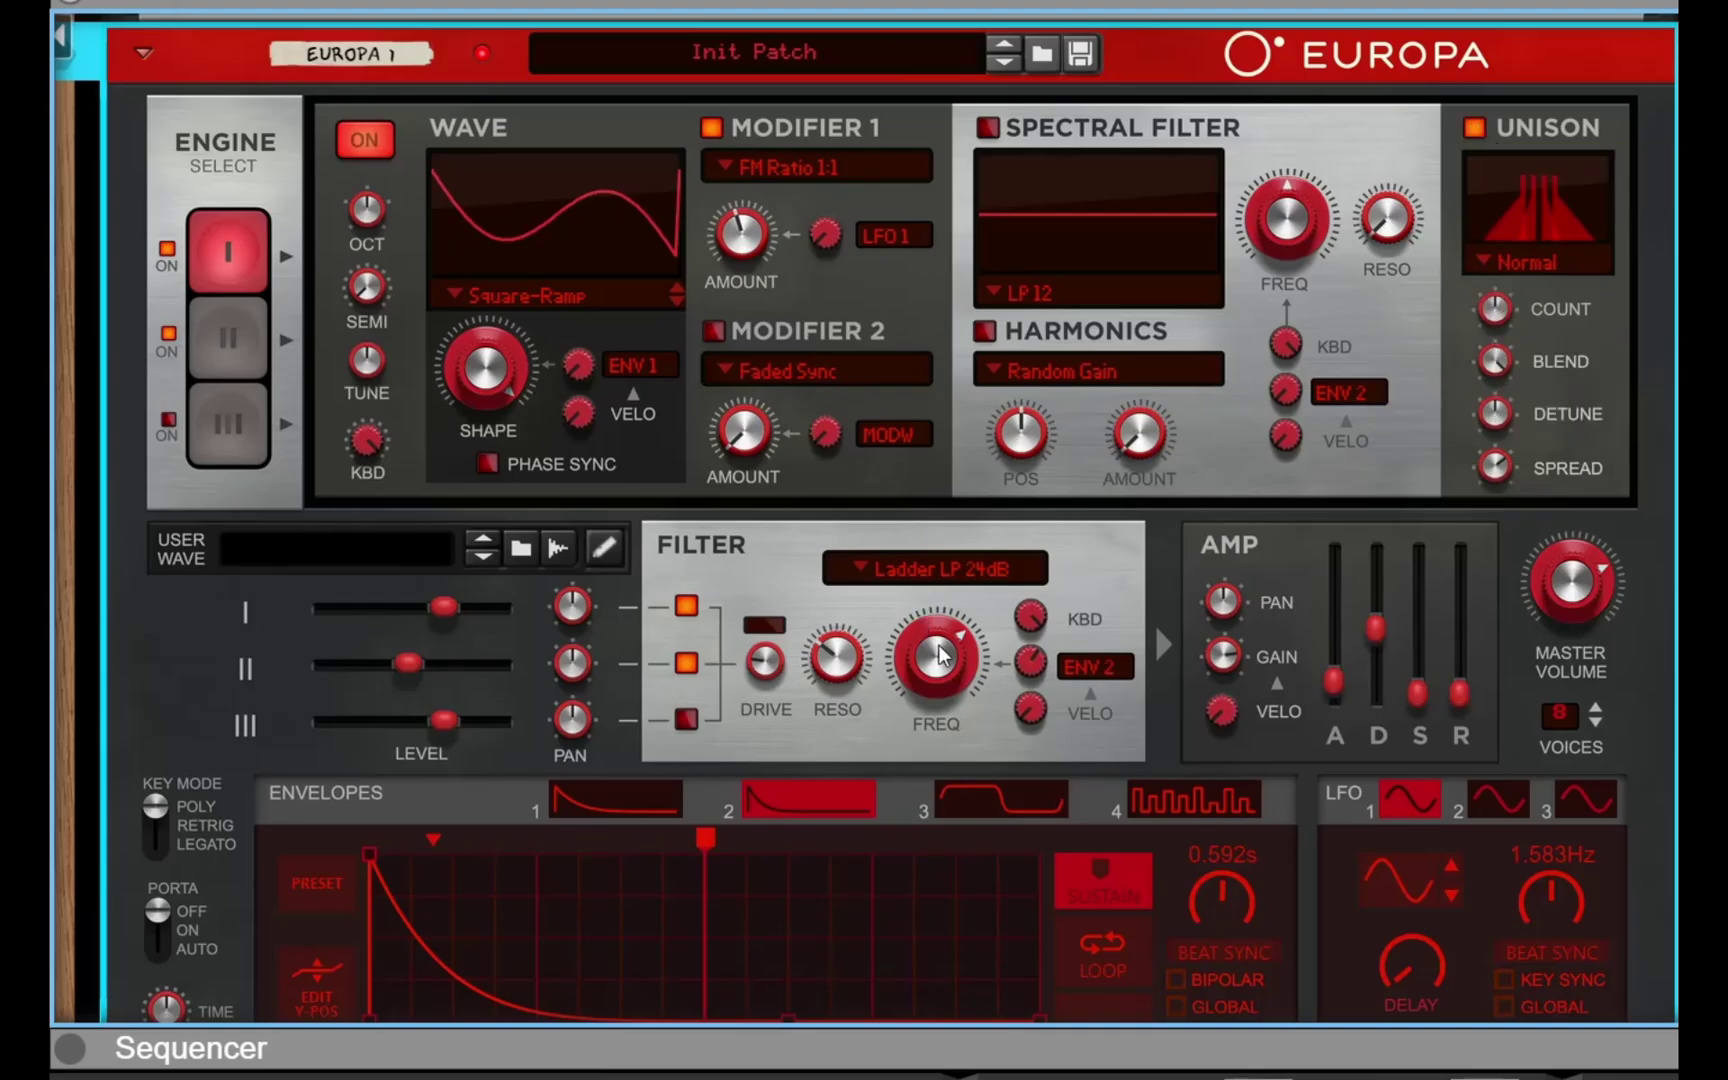
{"action": "scroll", "coordinate": [922, 676], "scroll_direction": "down", "scroll_amount": 6}
{"action": "scroll", "coordinate": [918, 680], "scroll_direction": "down", "scroll_amount": 2}
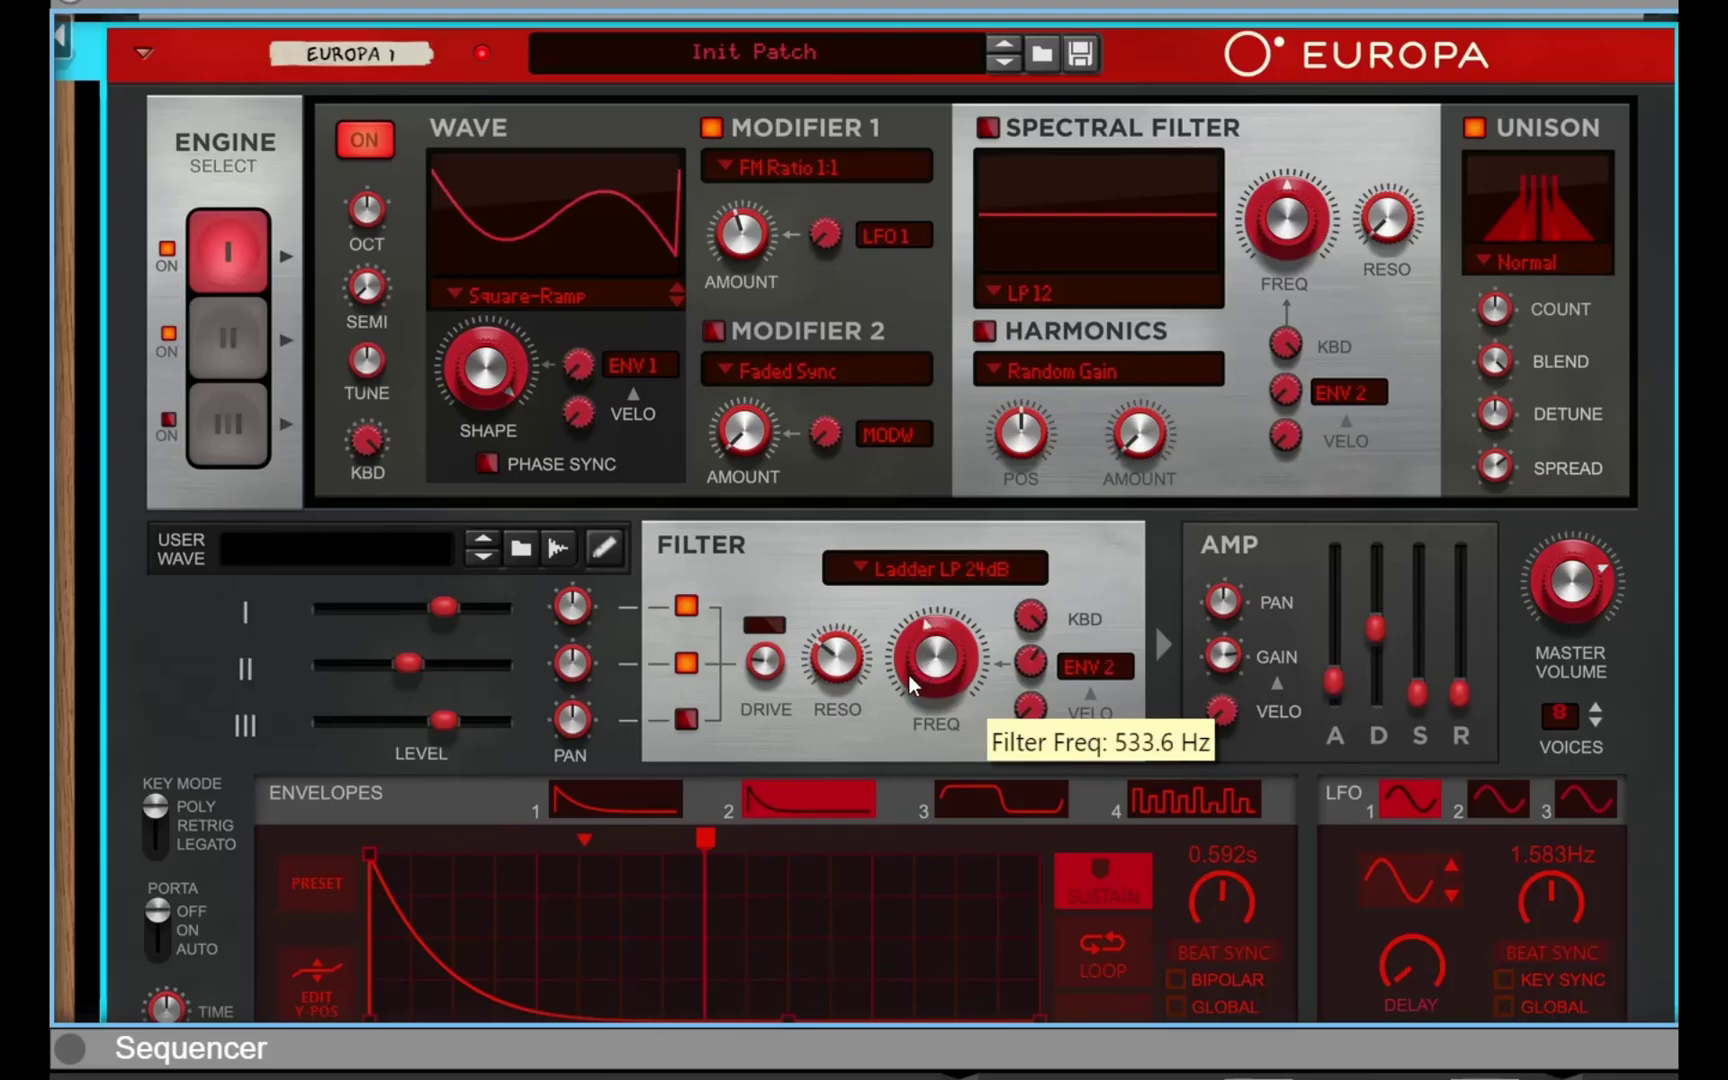
{"action": "scroll", "coordinate": [1548, 590], "scroll_direction": "up", "scroll_amount": 2}
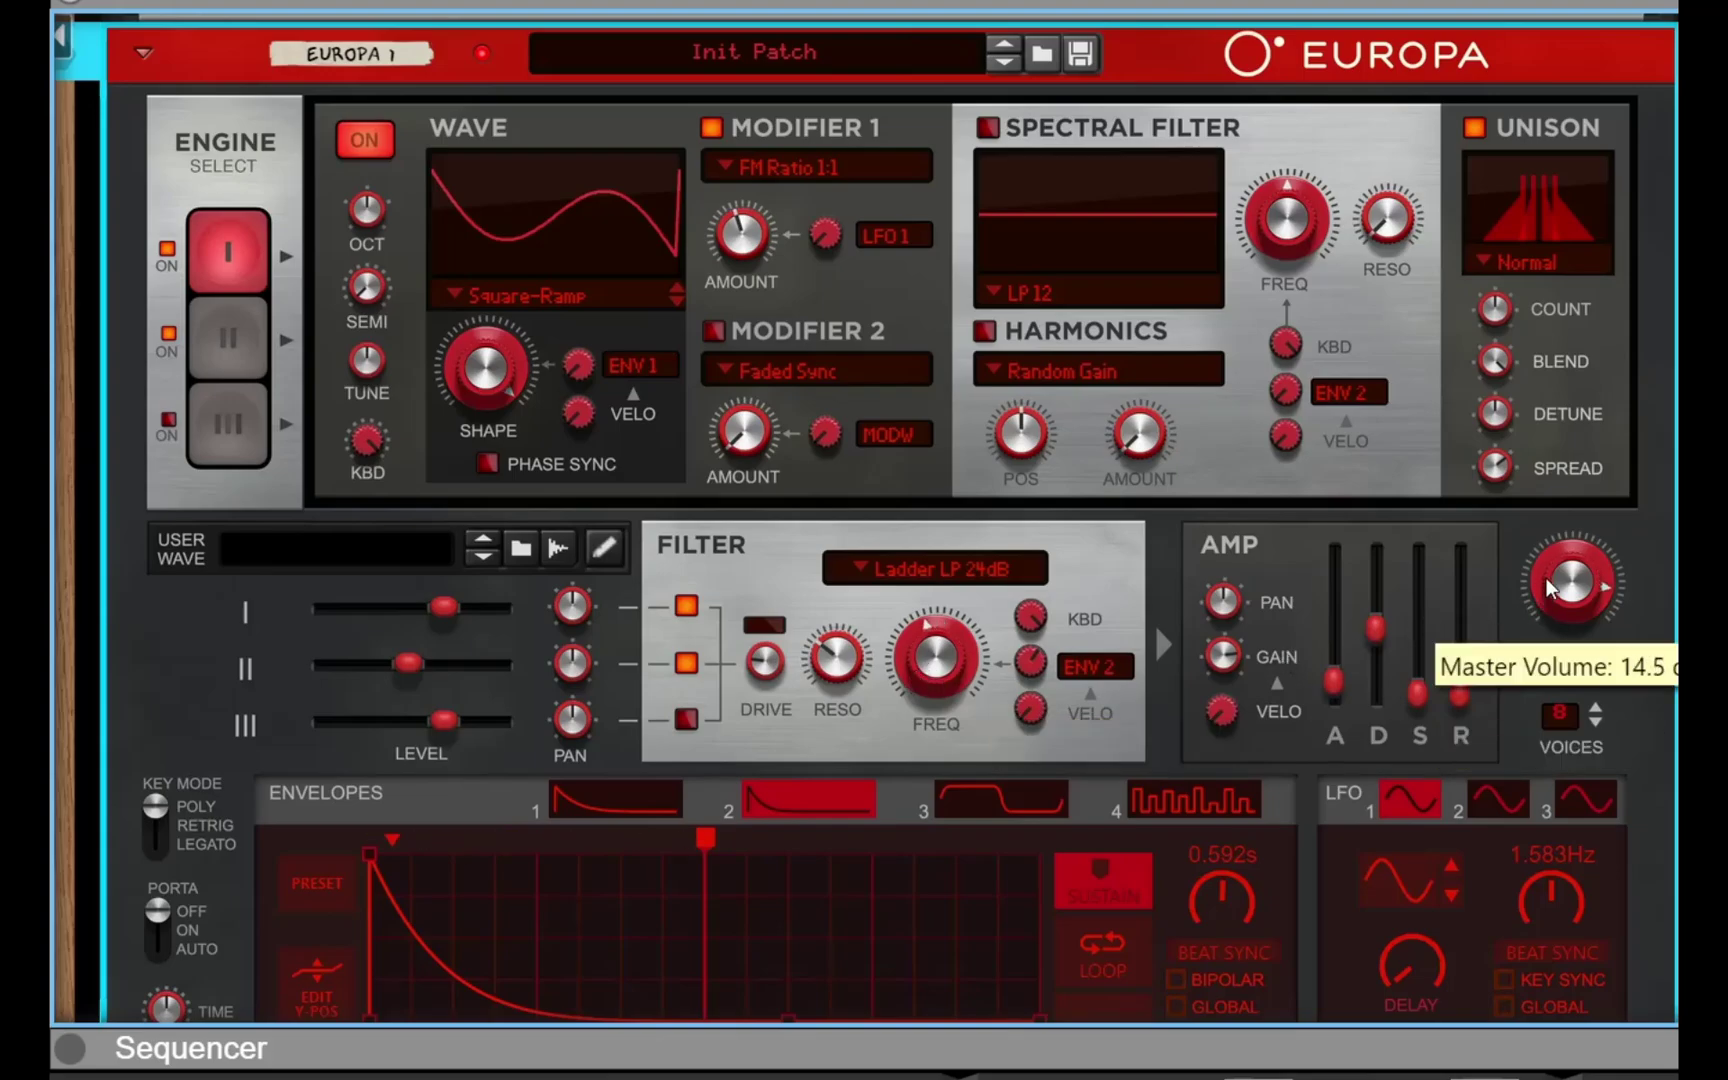
Open Europa's filter up to a frequency of 11.07 kHz
{"action": "scroll", "coordinate": [902, 666], "scroll_direction": "down", "scroll_amount": 5}
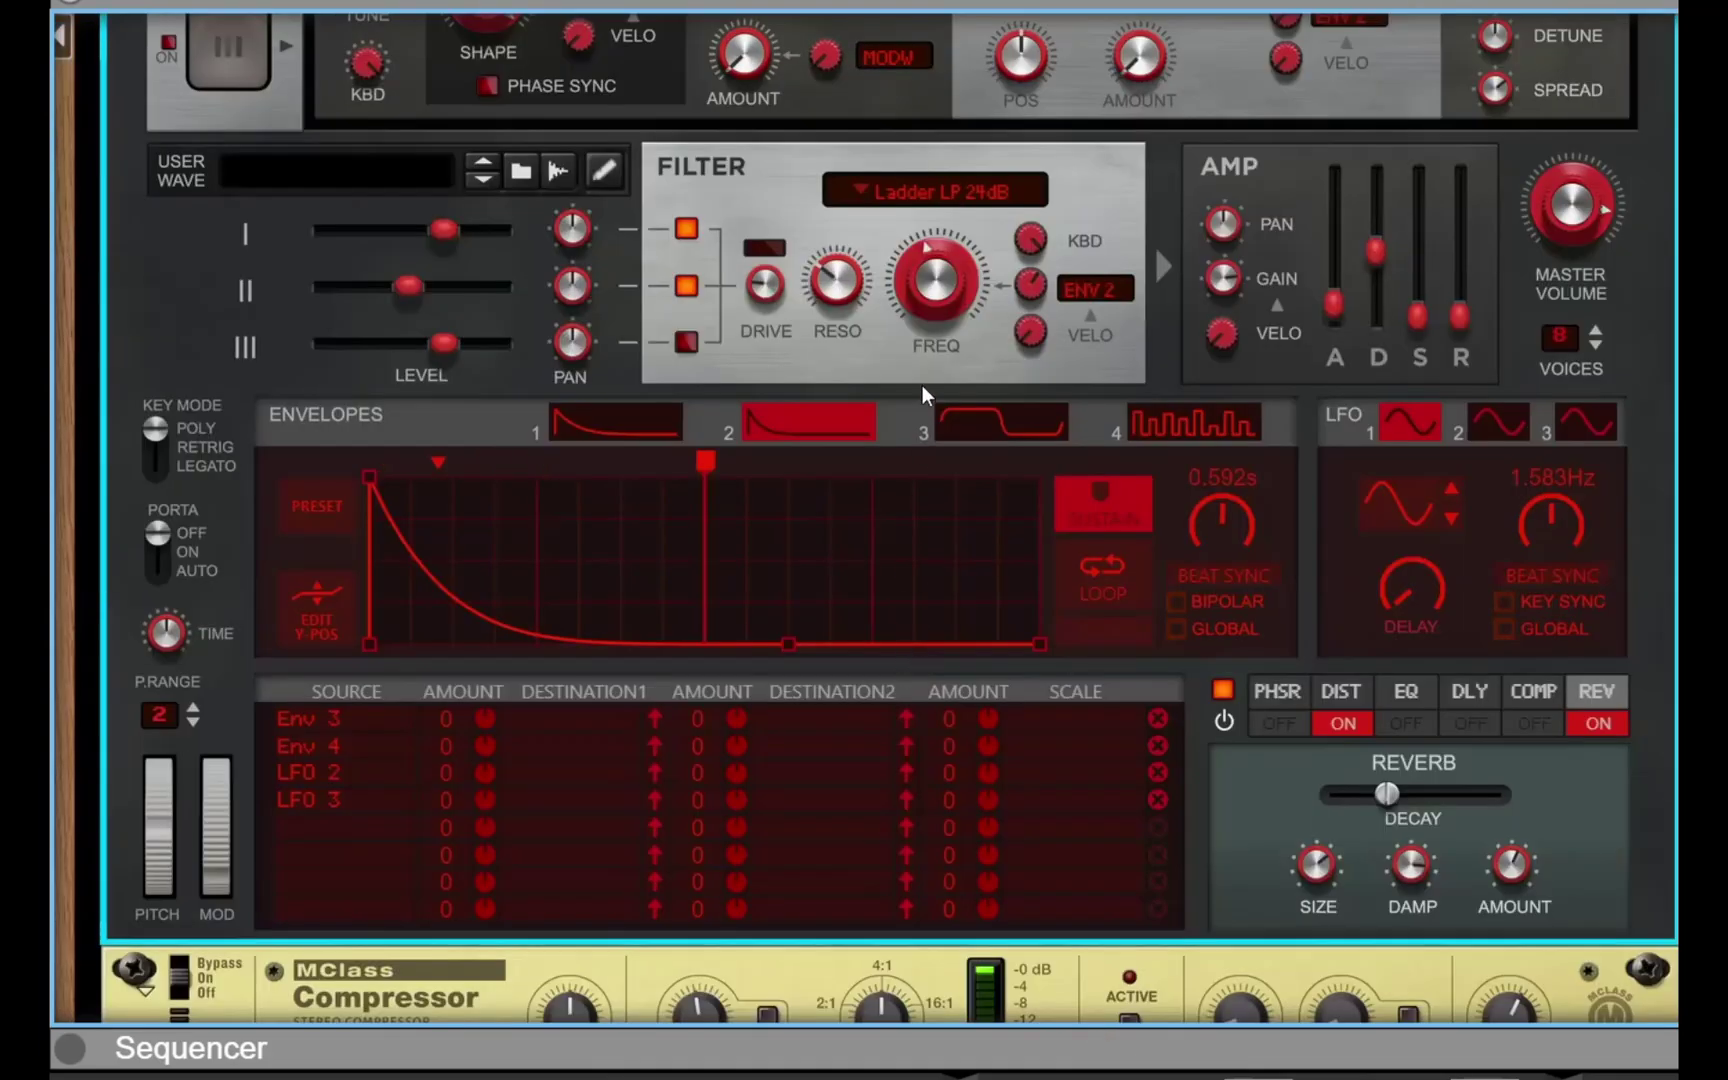
{"action": "left_click_drag", "start_coordinate": [936, 298], "coordinate": [973, 251]}
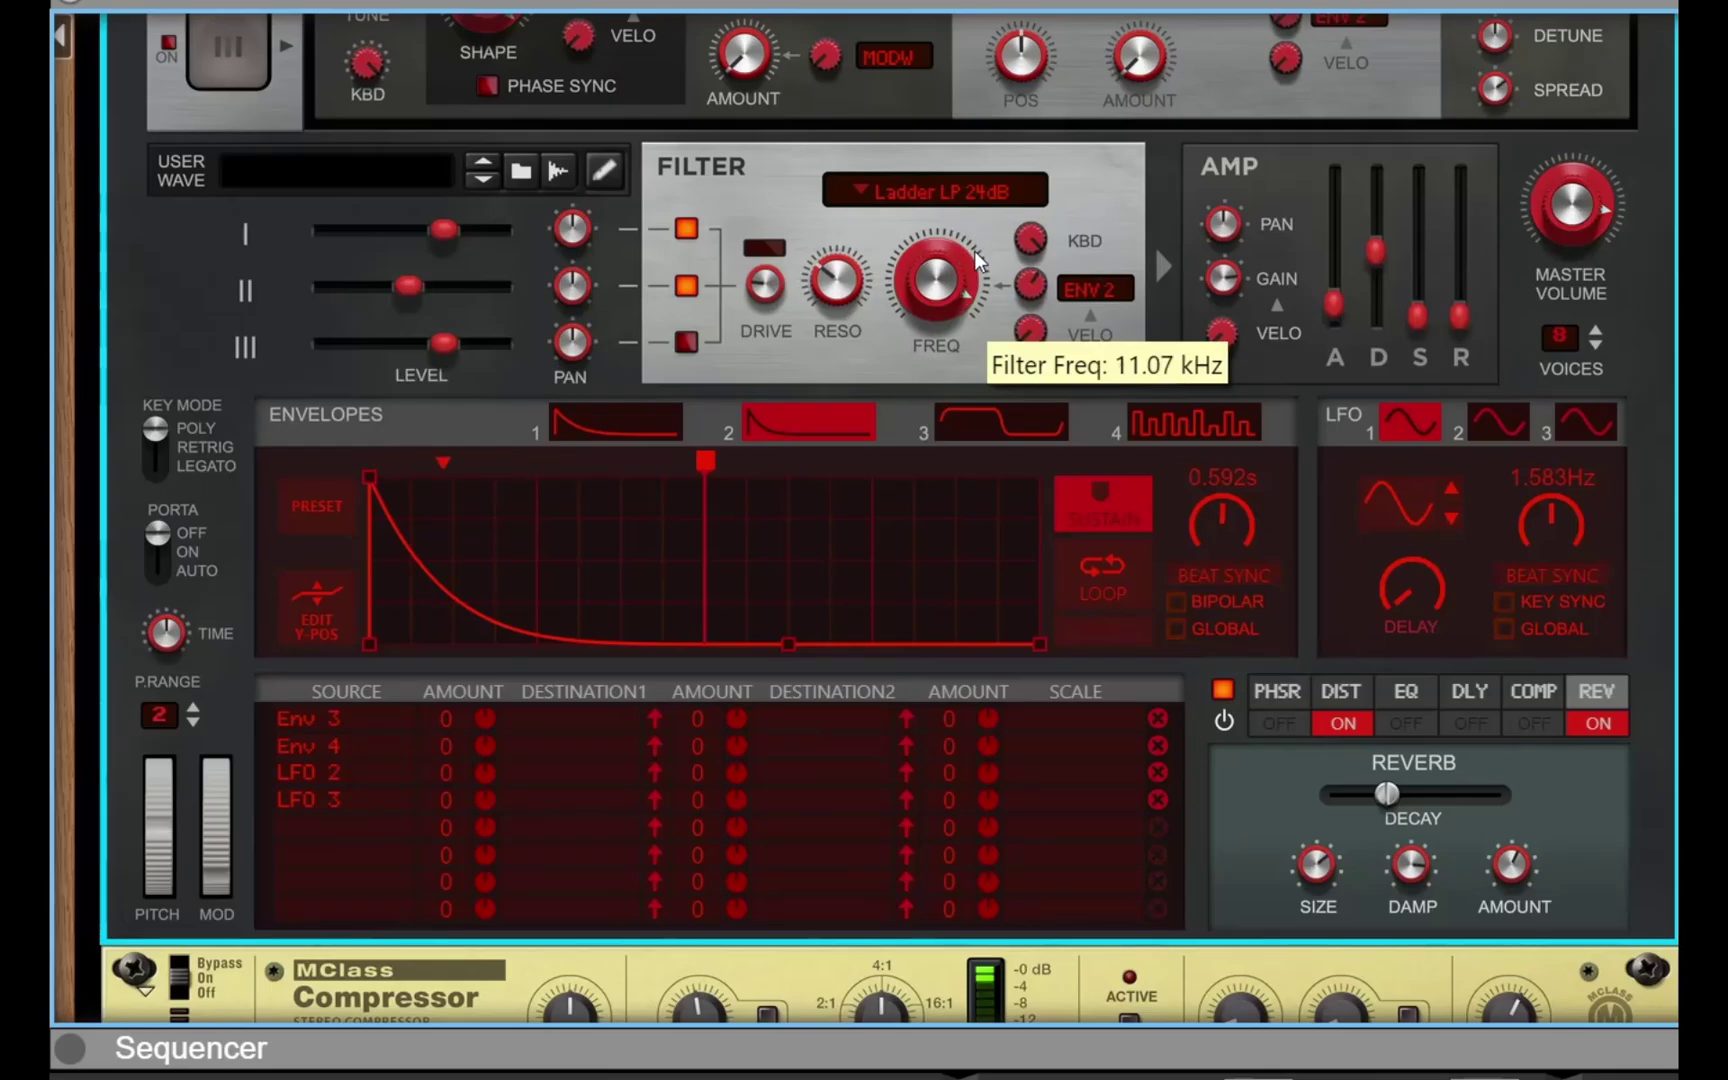
{"action": "scroll", "coordinate": [973, 251], "scroll_direction": "up", "scroll_amount": 5}
{"action": "scroll", "coordinate": [973, 252], "scroll_direction": "up", "scroll_amount": 3}
Show Europa's distortion effect settings and raise the distortion drive to 100 %
{"action": "scroll", "coordinate": [1133, 346], "scroll_direction": "down", "scroll_amount": 10}
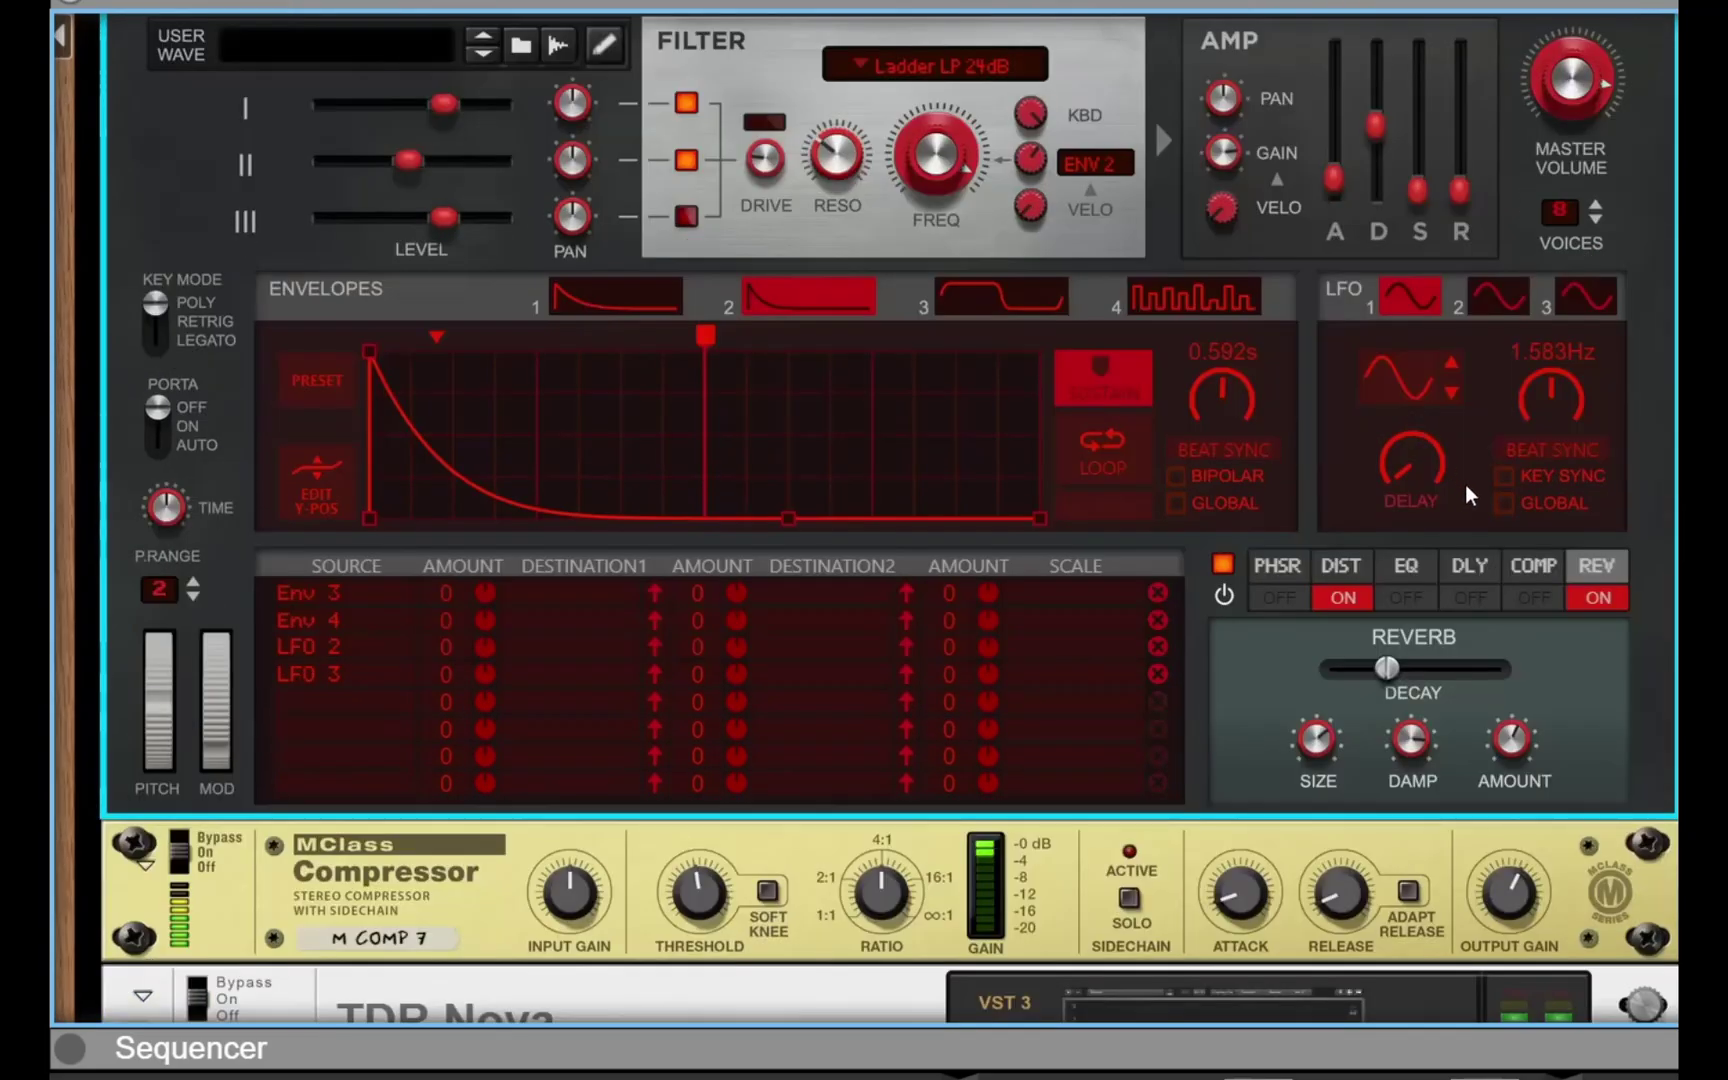
{"action": "left_click", "coordinate": [1343, 567]}
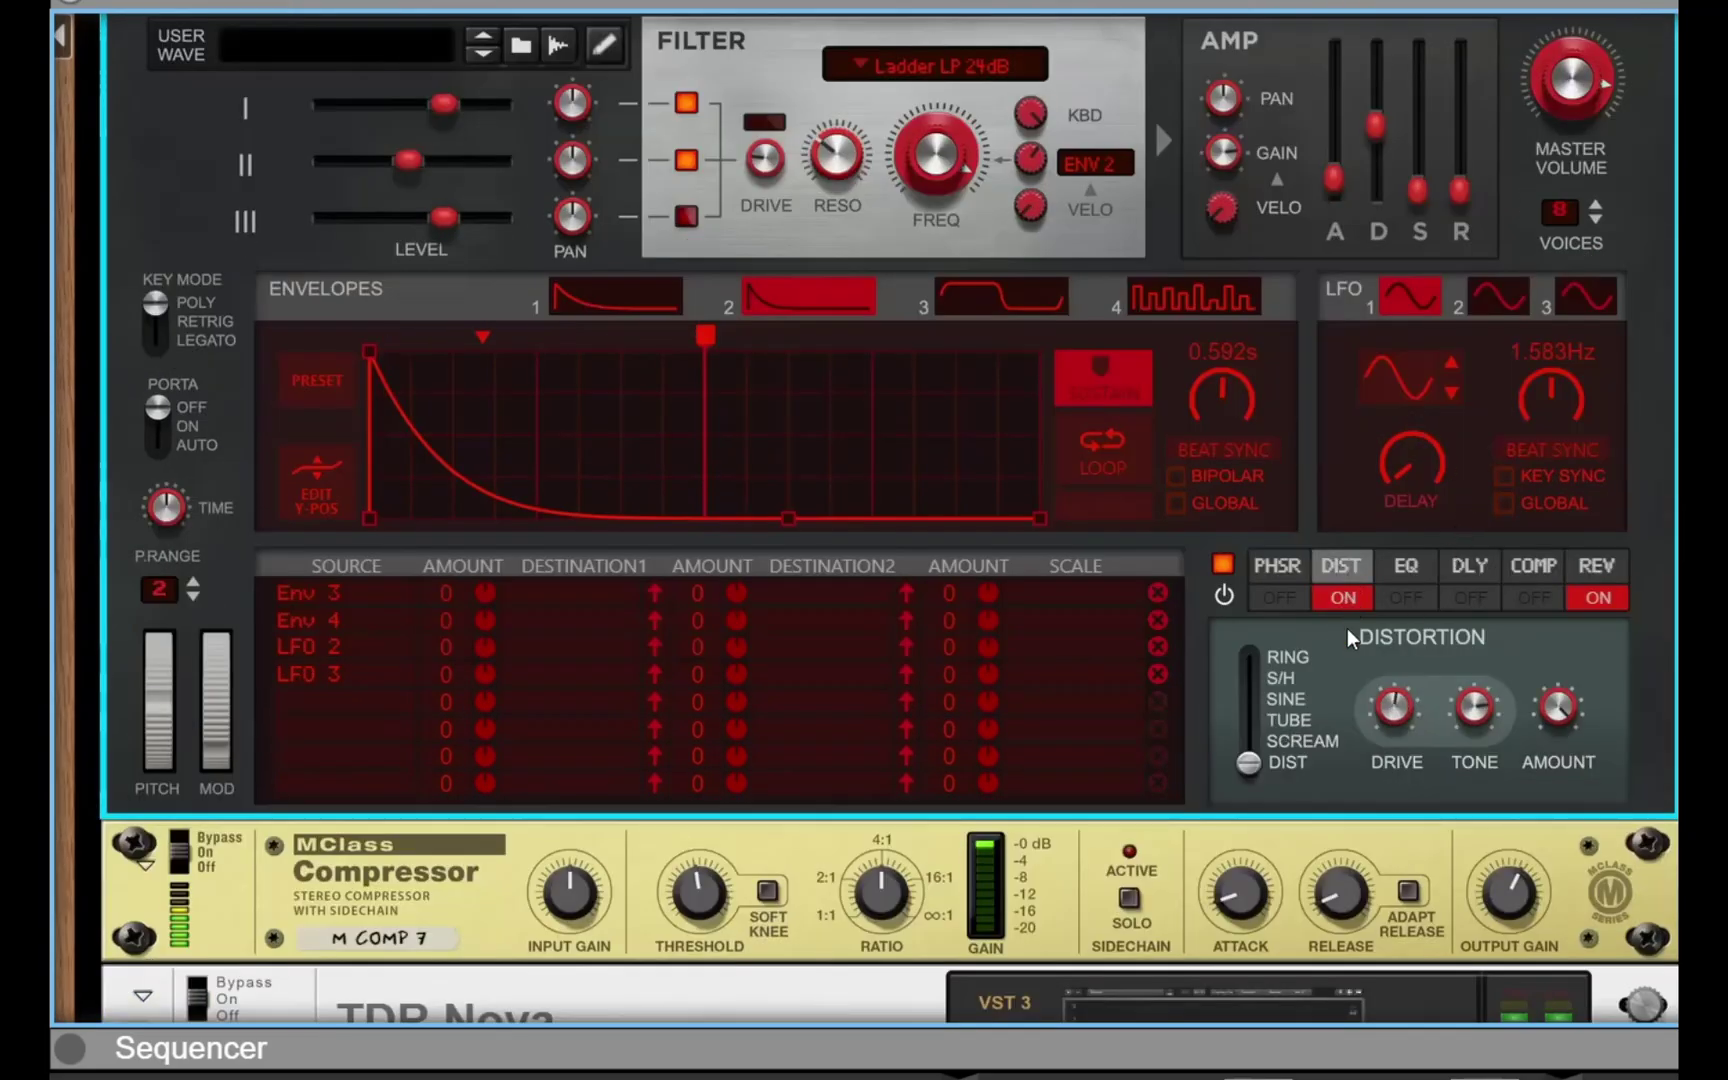
{"action": "left_click_drag", "start_coordinate": [1390, 715], "coordinate": [1420, 645]}
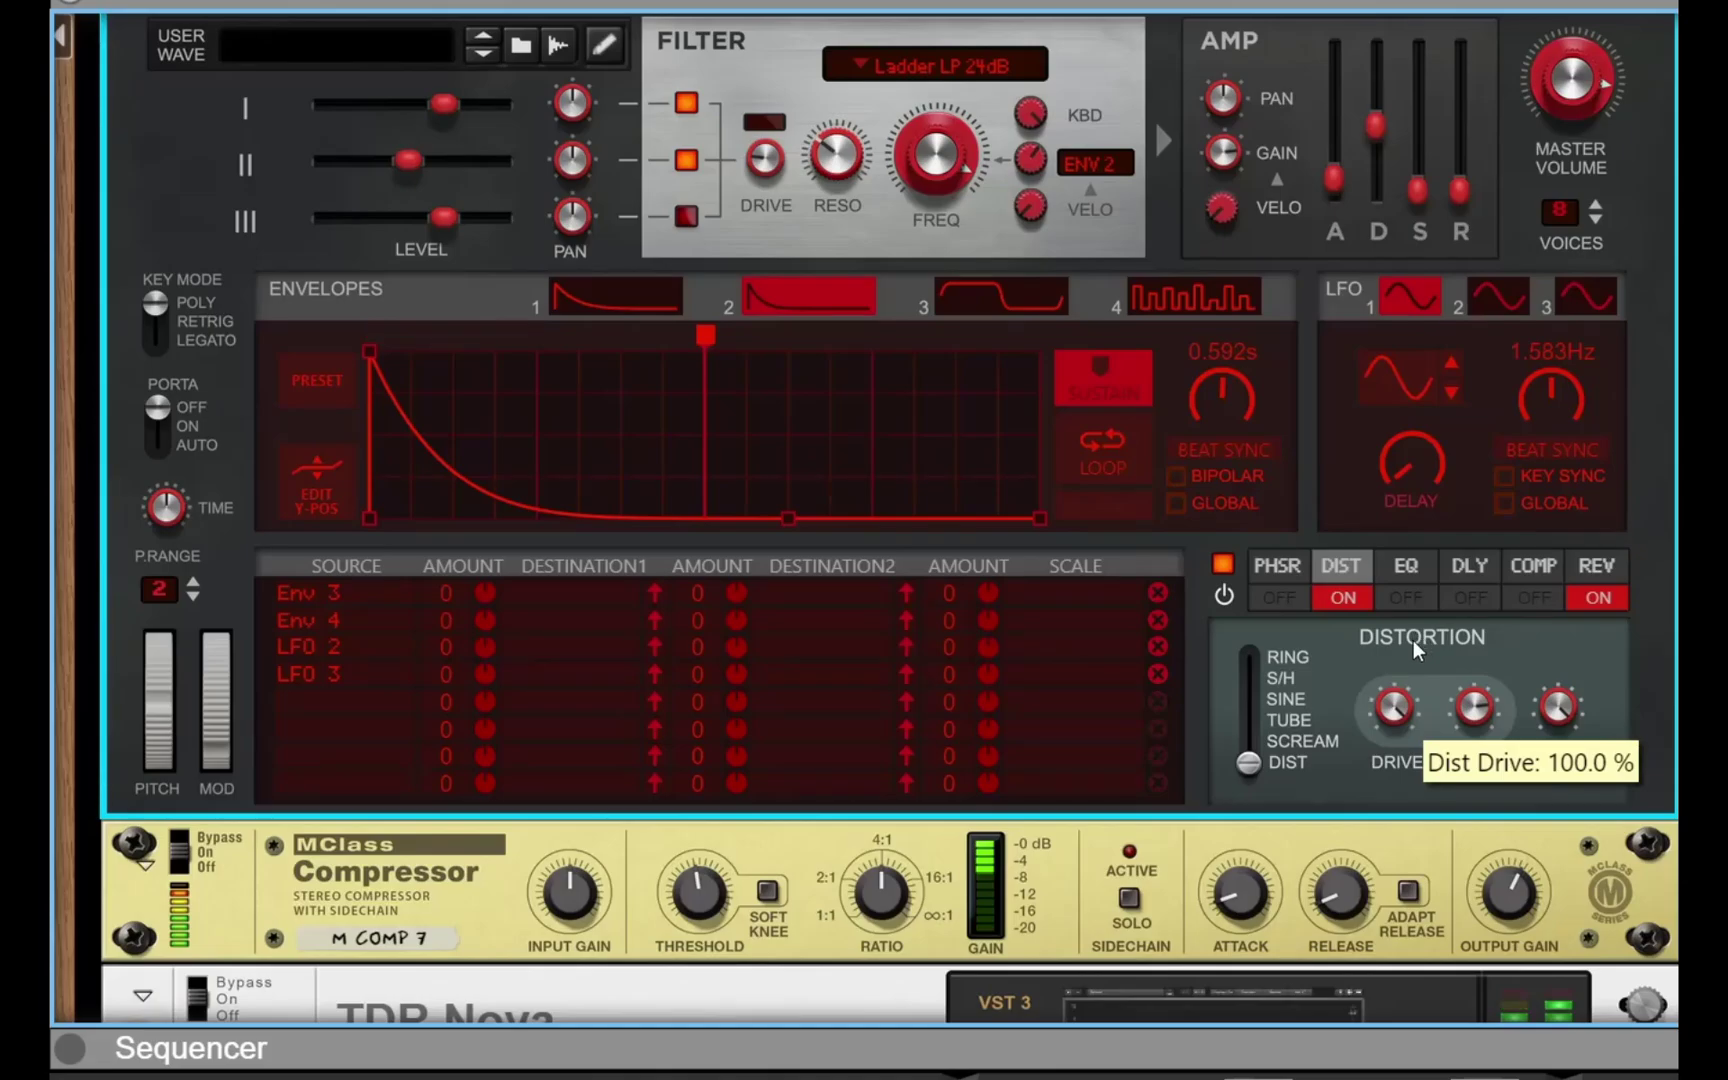
Lower Europa's master volume and look through the channel strips in the mixer
{"action": "mouse_move", "coordinate": [1558, 108]}
{"action": "left_mouse_down"}
{"action": "mouse_move", "coordinate": [1541, 155]}
{"action": "mouse_move", "coordinate": [1537, 131]}
{"action": "left_mouse_up"}
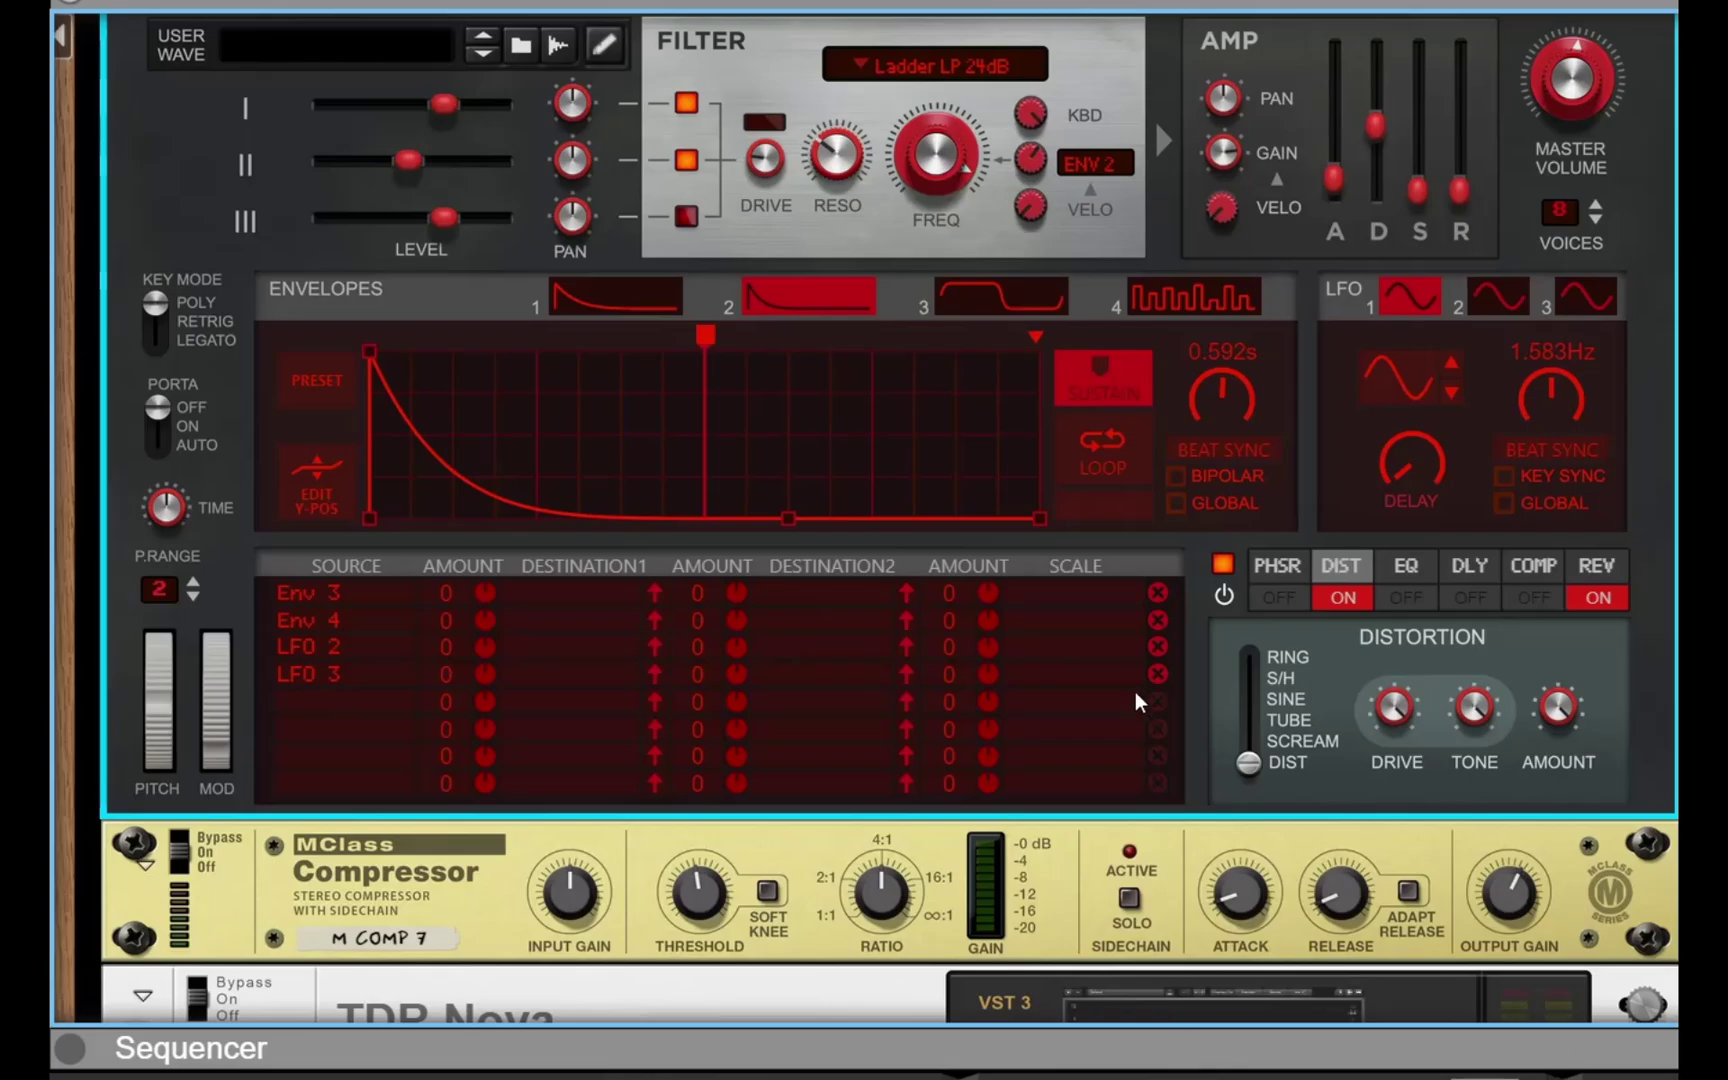
{"action": "left_click_drag", "start_coordinate": [985, 3], "coordinate": [1016, 1038]}
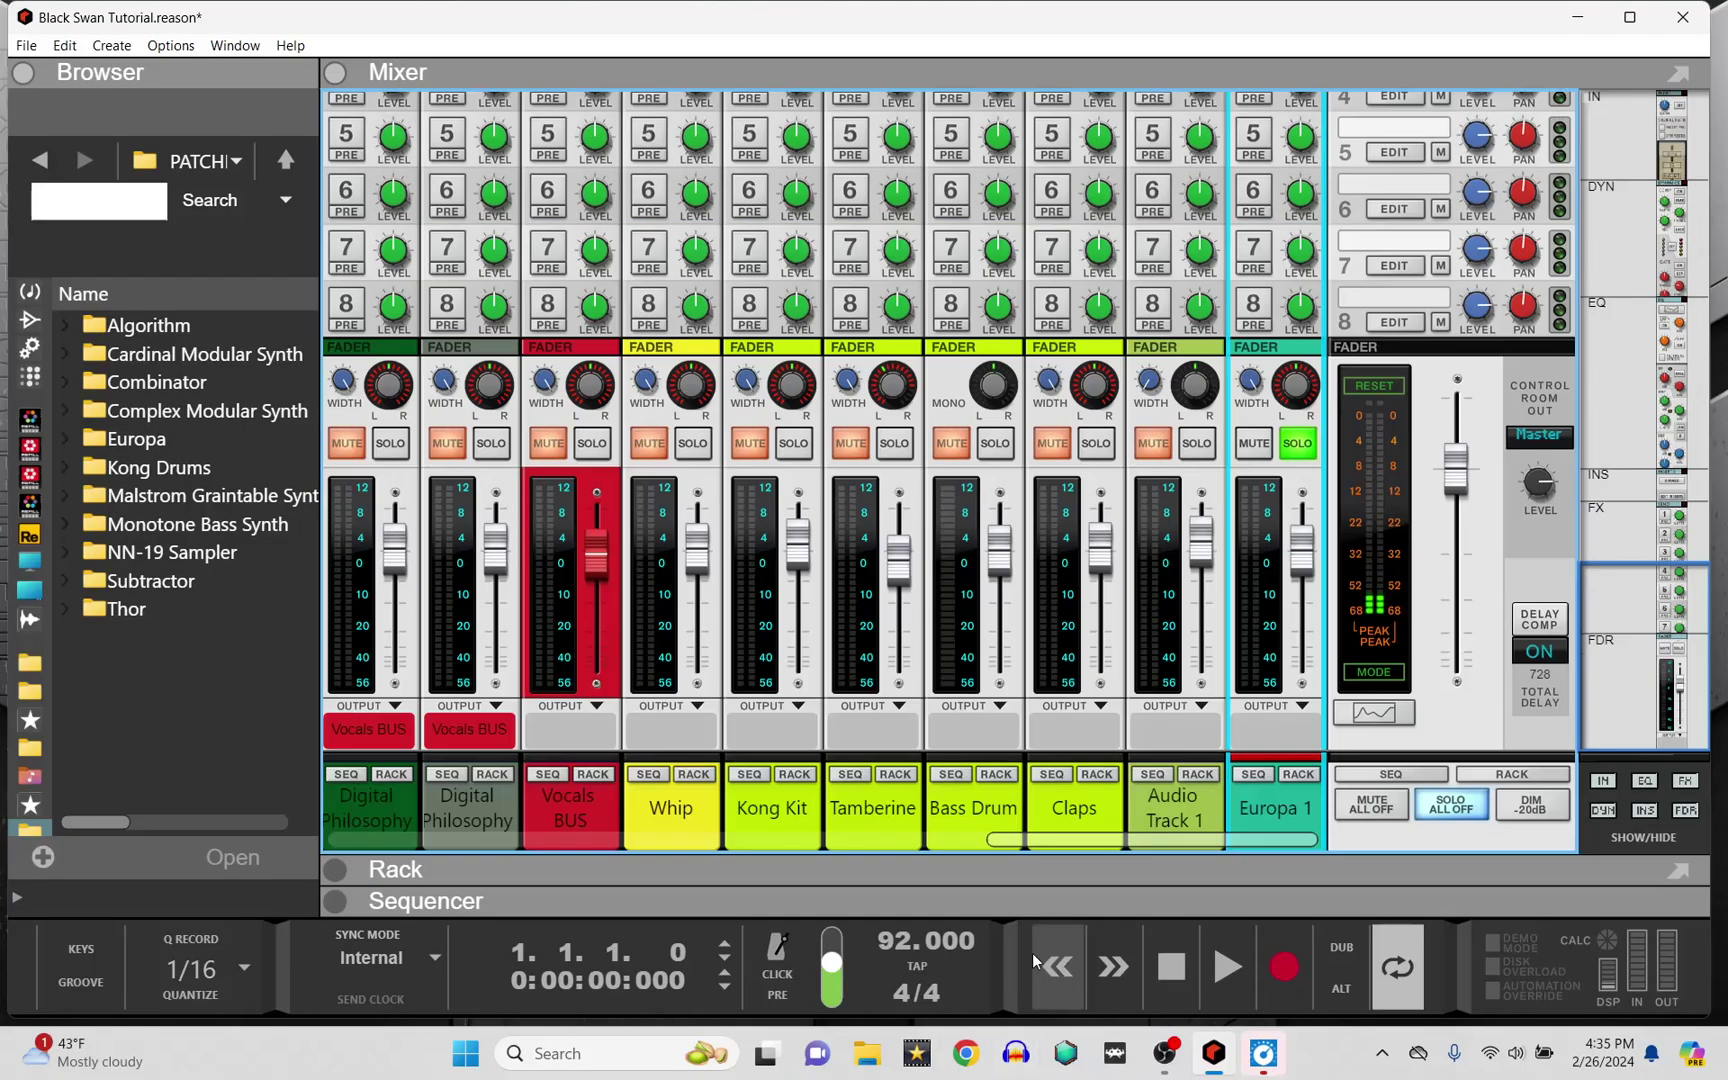
{"action": "left_click_drag", "start_coordinate": [1150, 840], "coordinate": [425, 886]}
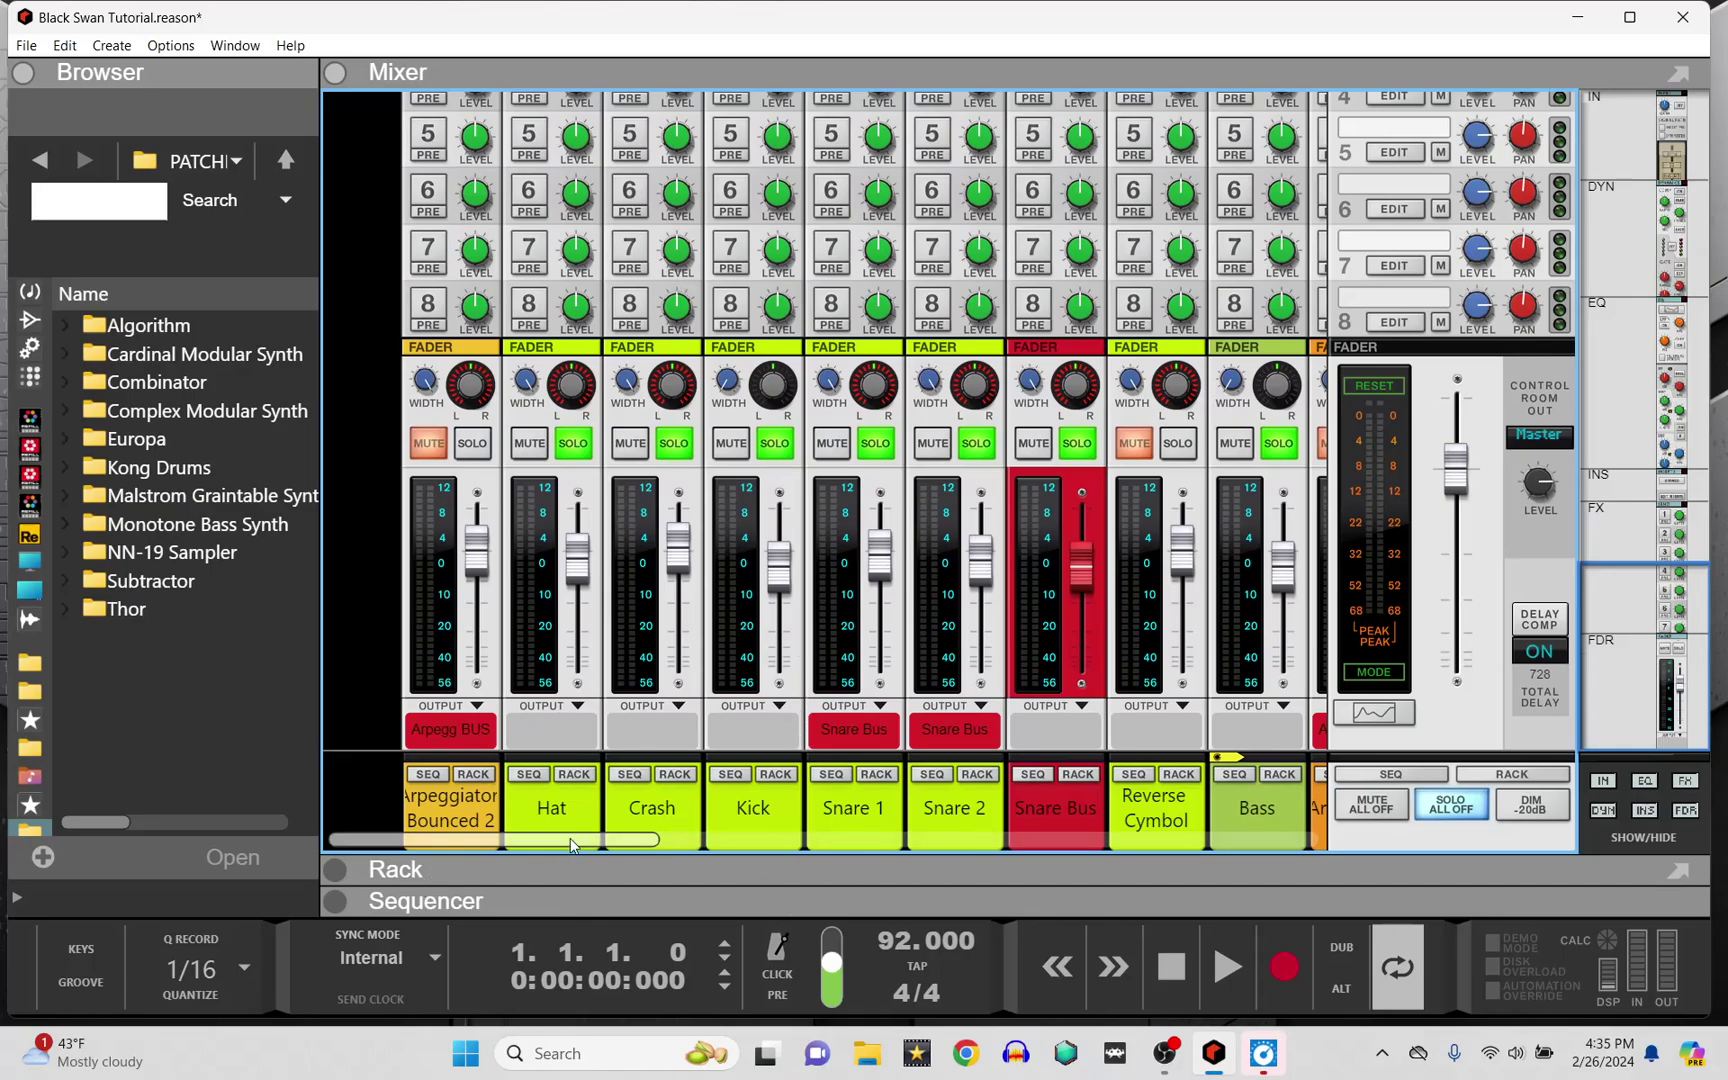
Combine the Scales & Chords, Dual Arpeggio, Europa 1, MClass Compressor and TDR Nova devices in the rack into one Combinator
{"action": "double_click", "coordinate": [771, 876]}
{"action": "scroll", "coordinate": [824, 593], "scroll_direction": "up", "scroll_amount": 10}
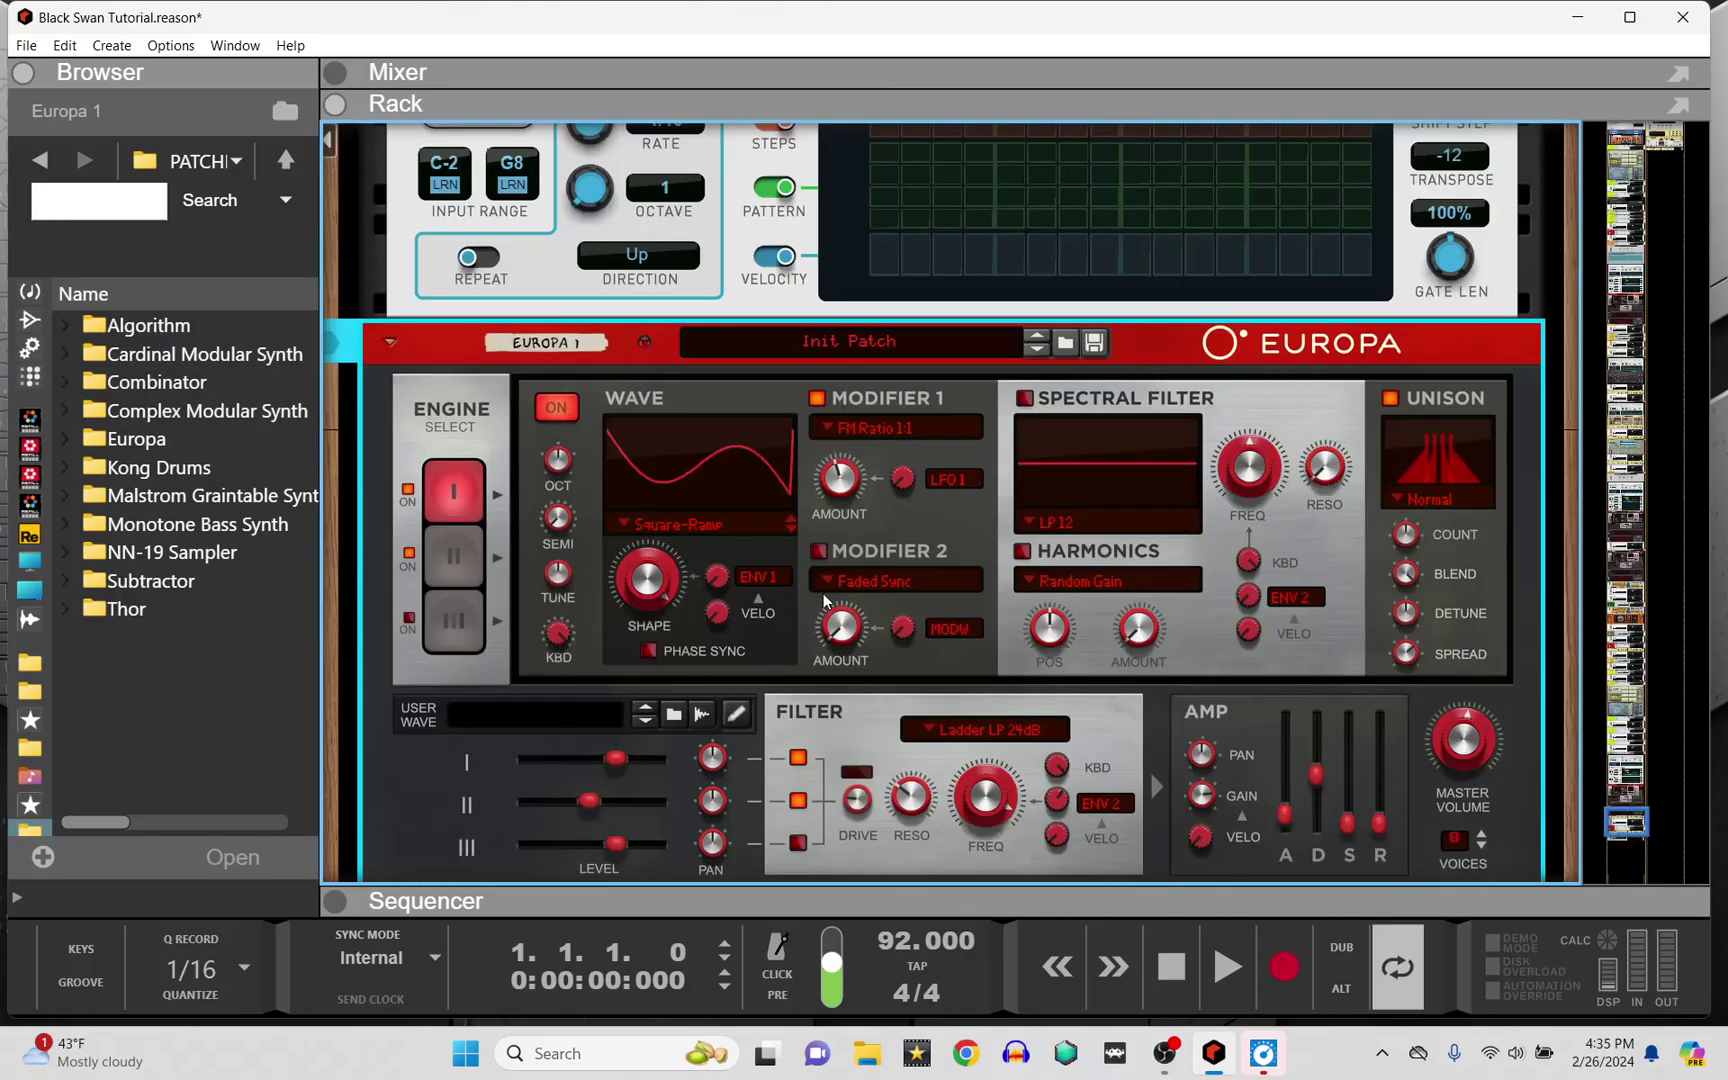
{"action": "scroll", "coordinate": [824, 598], "scroll_direction": "up", "scroll_amount": 4}
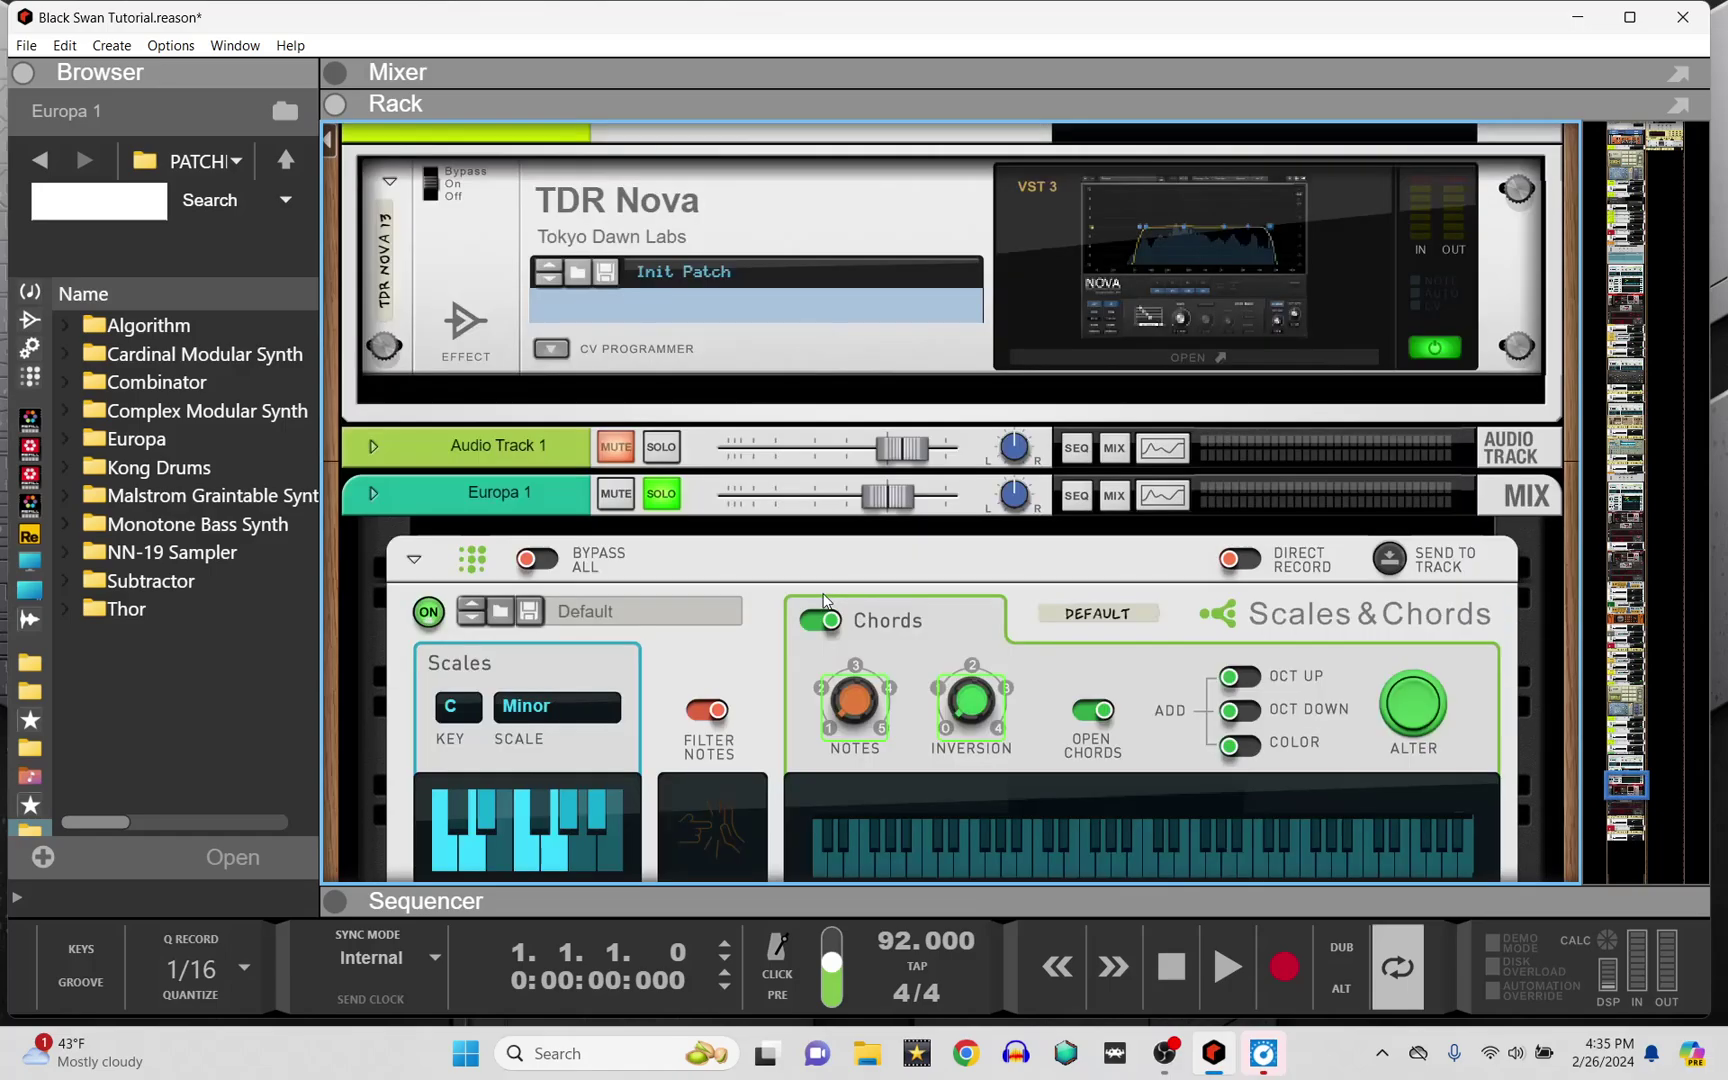
{"action": "left_click", "coordinate": [773, 640]}
{"action": "scroll", "coordinate": [773, 640], "scroll_direction": "down", "scroll_amount": 6}
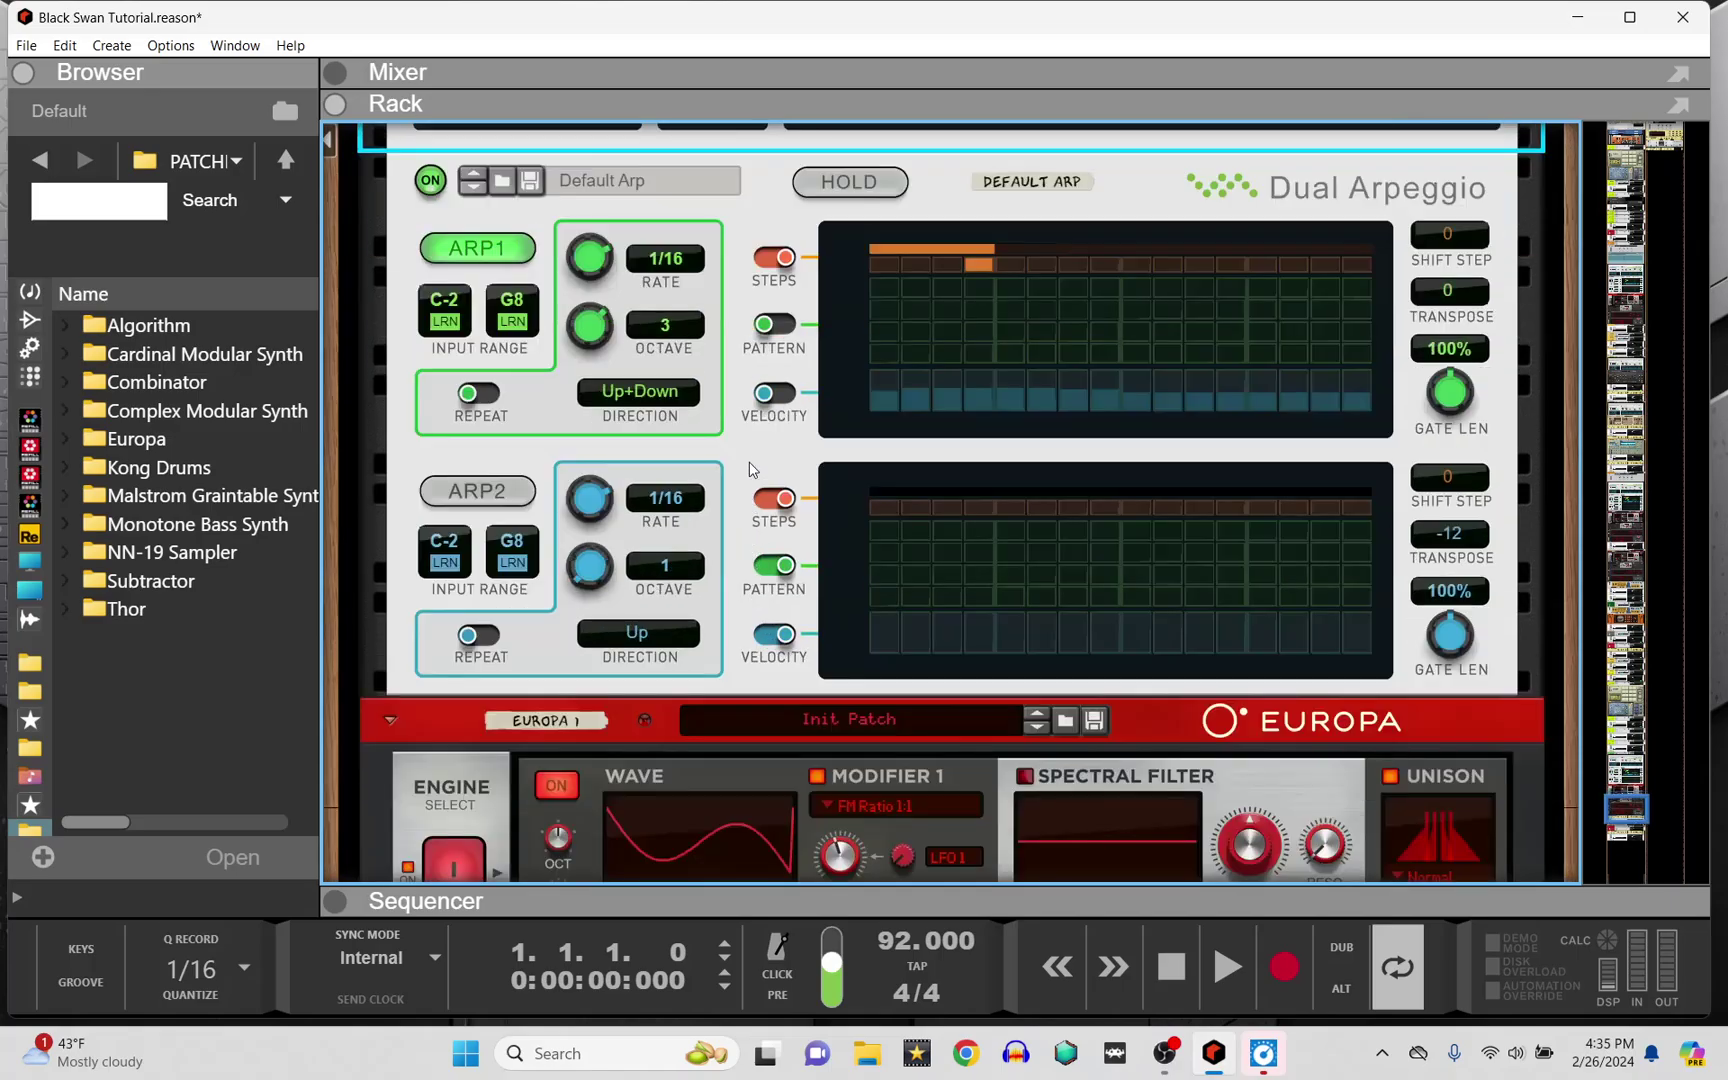
{"action": "scroll", "coordinate": [747, 448], "scroll_direction": "down", "scroll_amount": 6}
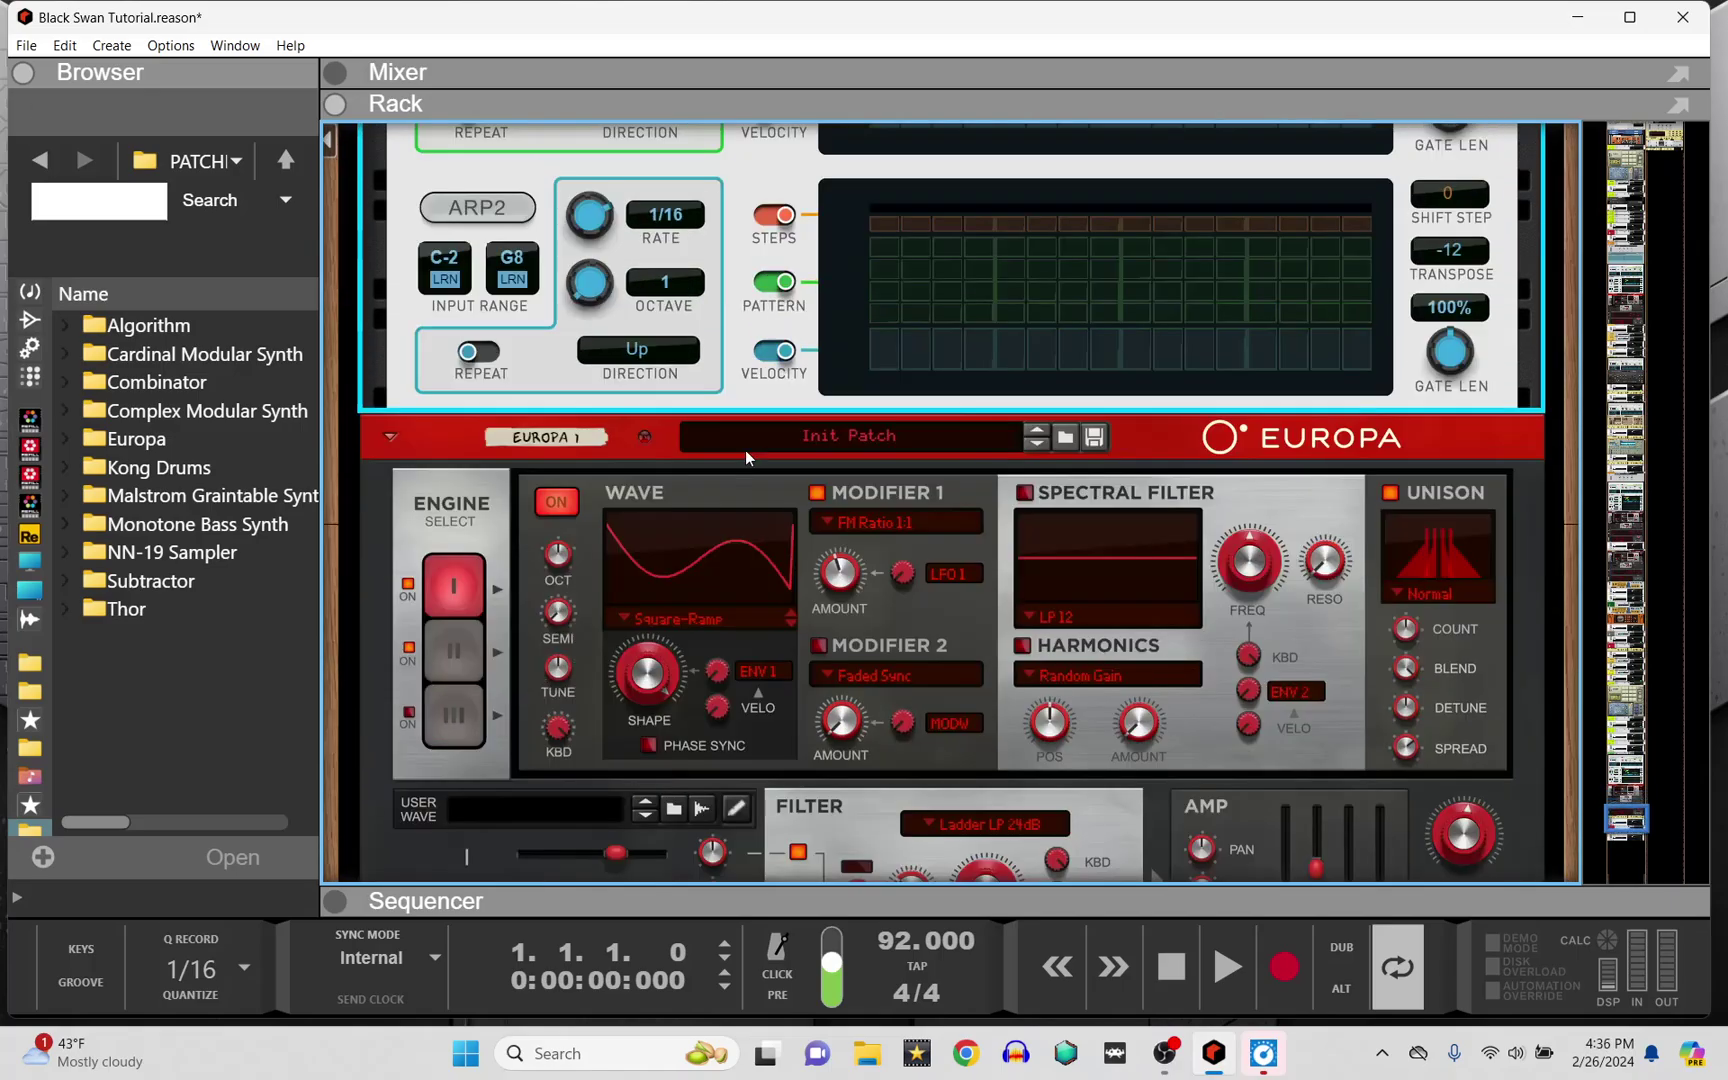
{"action": "left_click", "coordinate": [749, 510]}
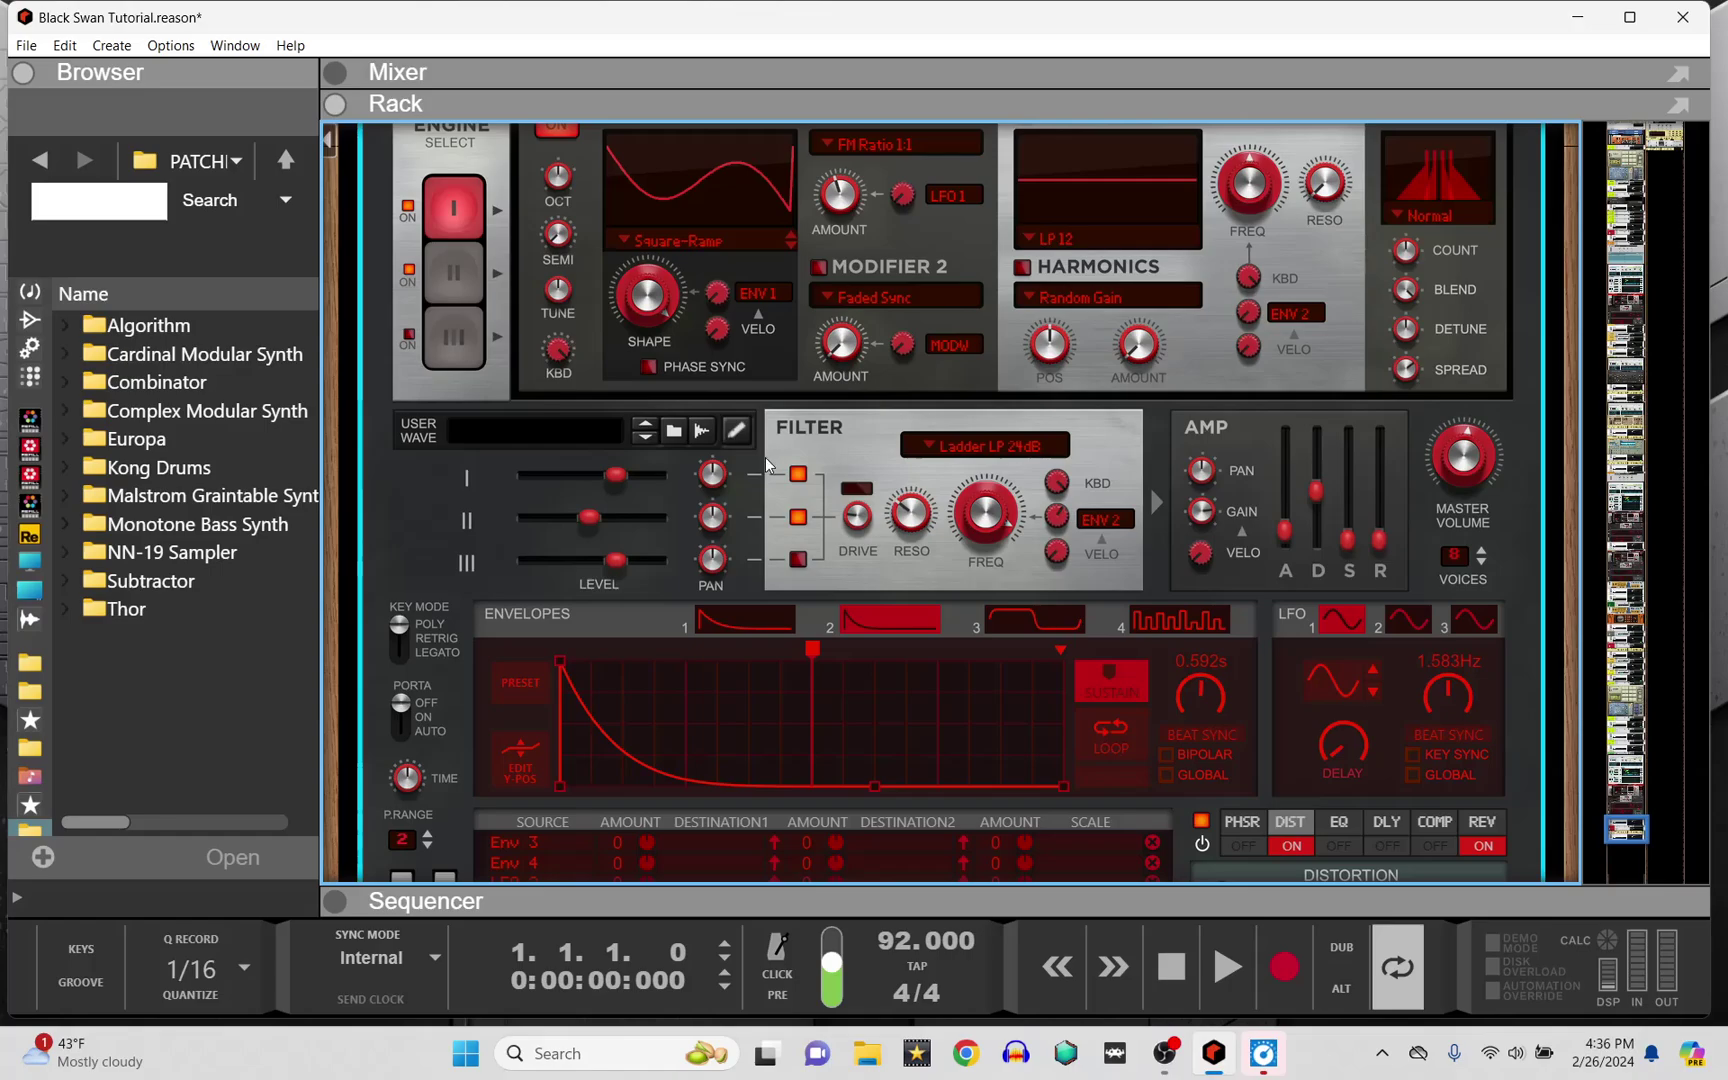
{"action": "scroll", "coordinate": [765, 458], "scroll_direction": "down", "scroll_amount": 5}
{"action": "left_click", "coordinate": [749, 549]}
{"action": "scroll", "coordinate": [740, 560], "scroll_direction": "down", "scroll_amount": 4}
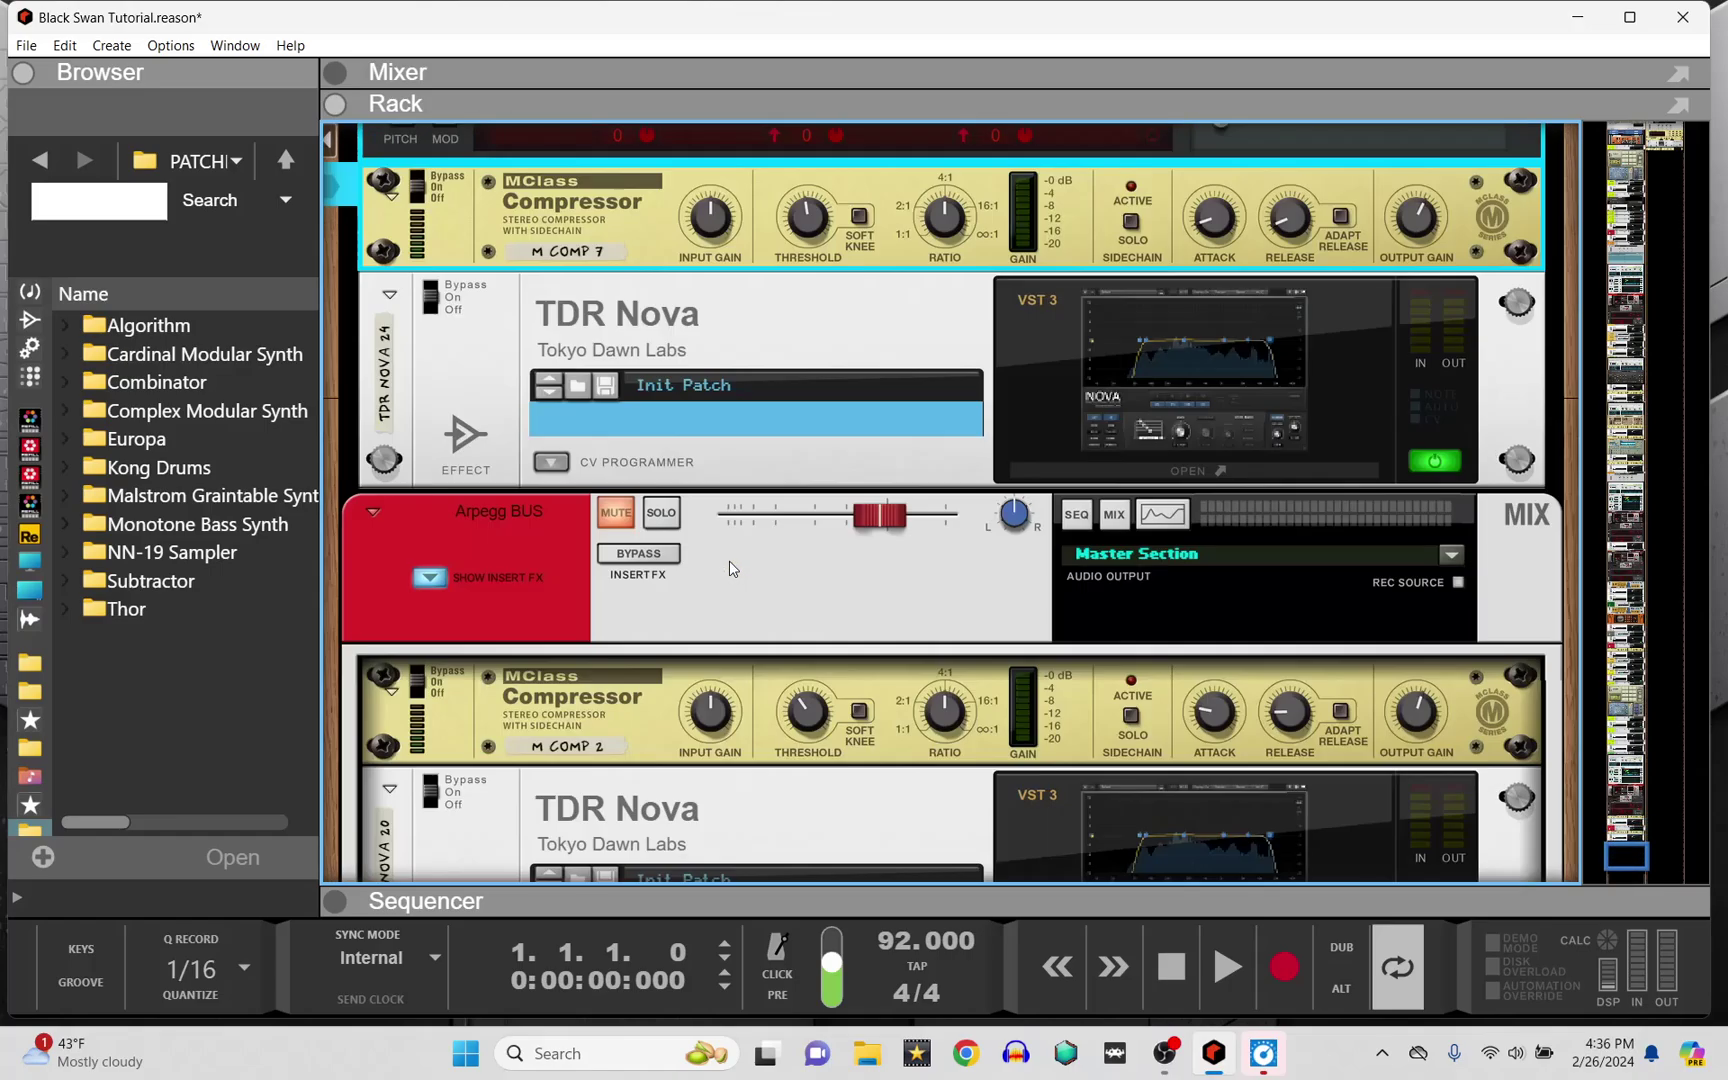
{"action": "left_click", "coordinate": [800, 347]}
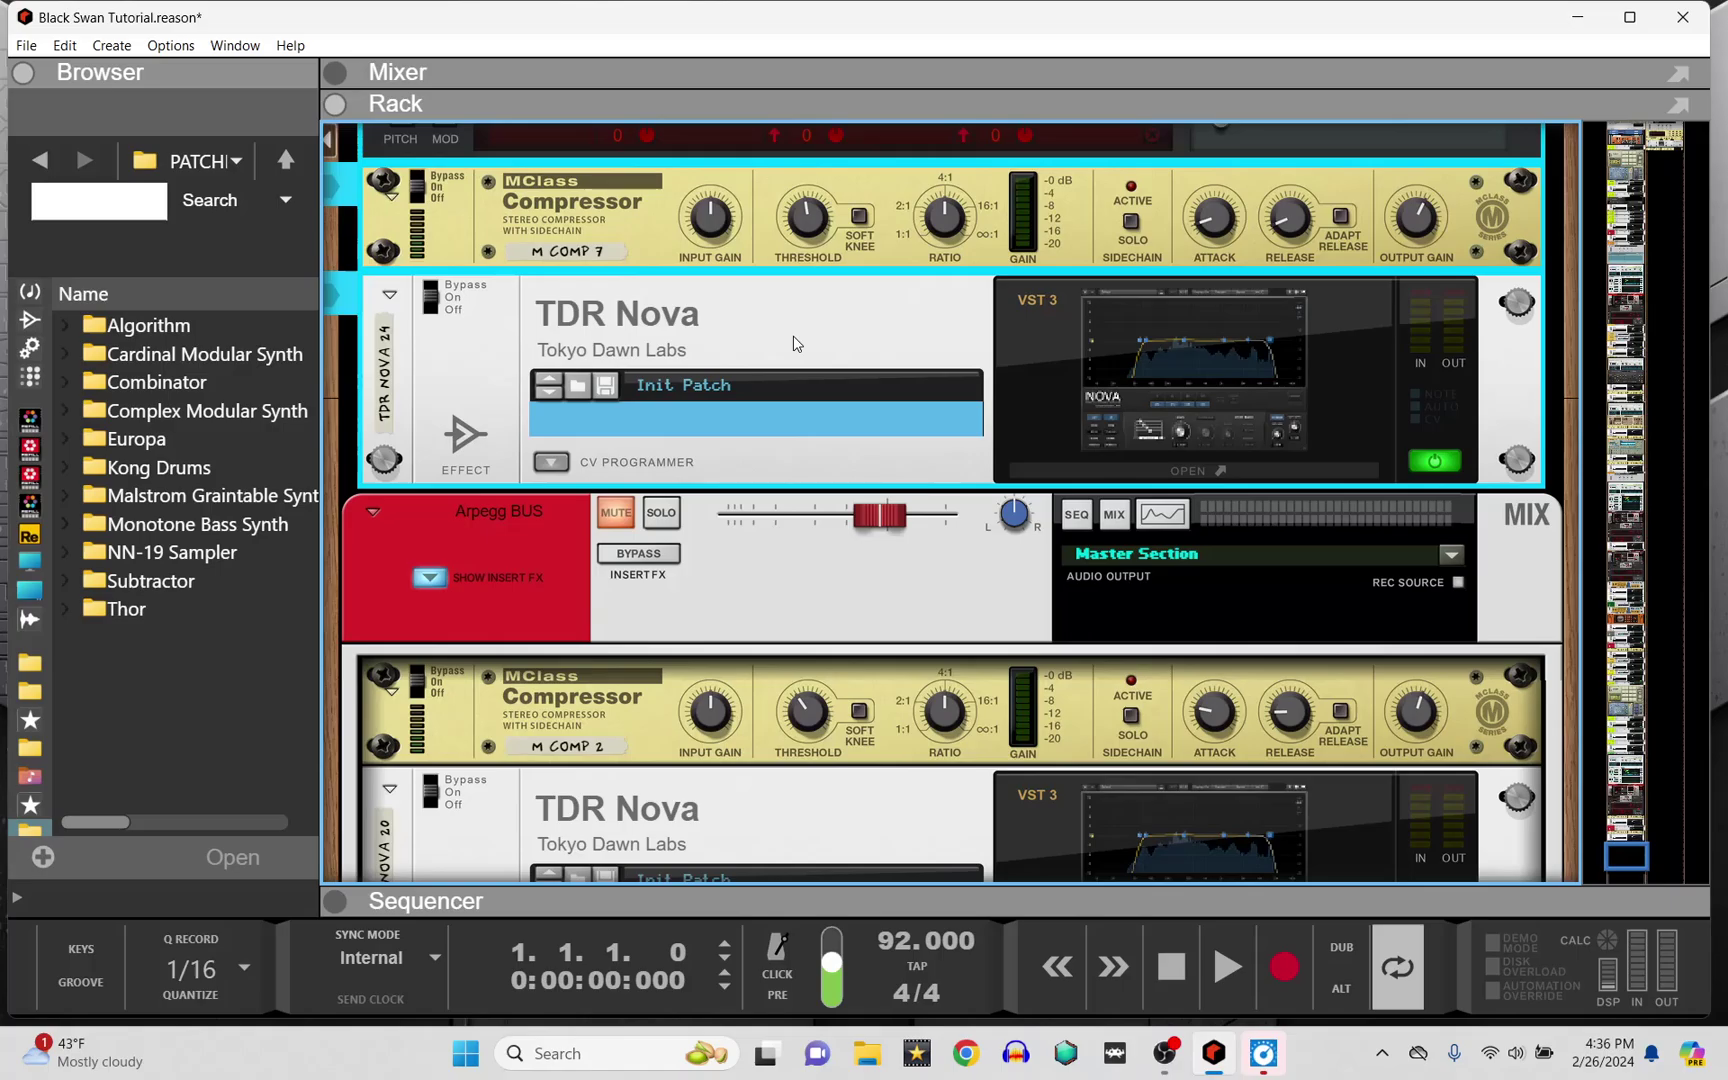
{"action": "scroll", "coordinate": [794, 343], "scroll_direction": "up", "scroll_amount": 2}
{"action": "scroll", "coordinate": [793, 343], "scroll_direction": "up", "scroll_amount": 3}
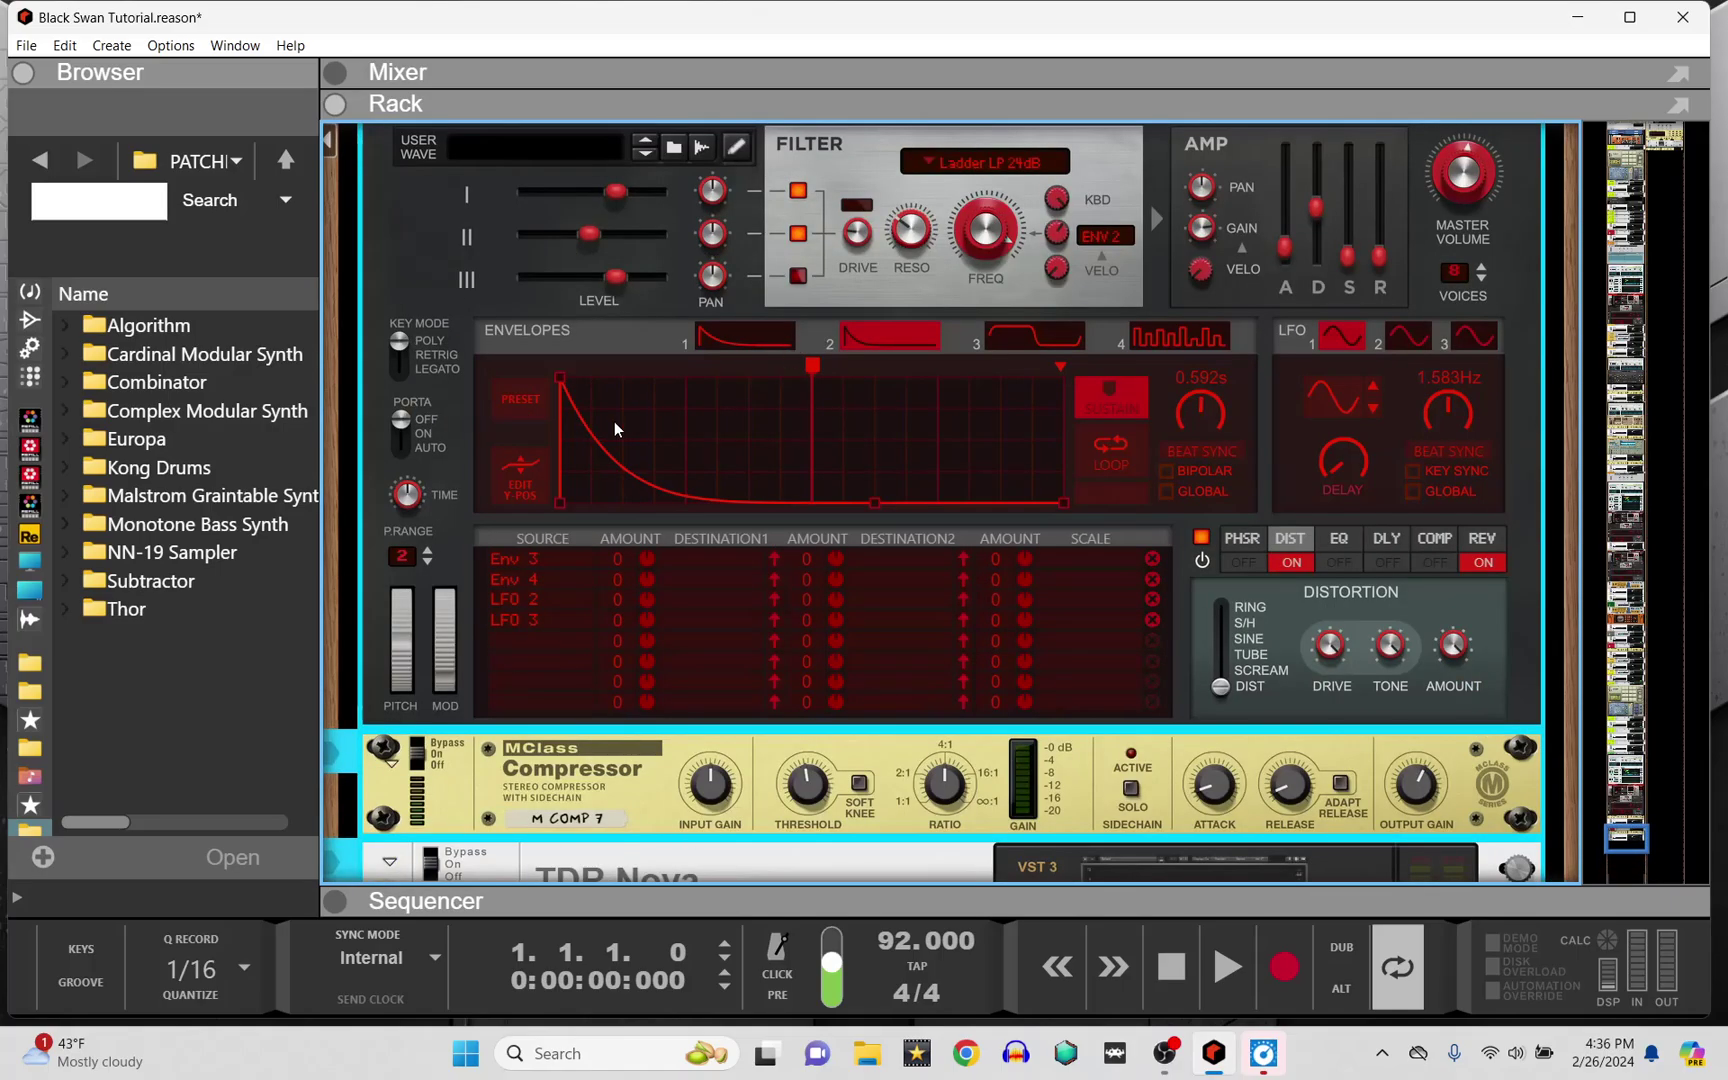
{"action": "scroll", "coordinate": [615, 428], "scroll_direction": "up", "scroll_amount": 6}
{"action": "right_click", "coordinate": [752, 270]}
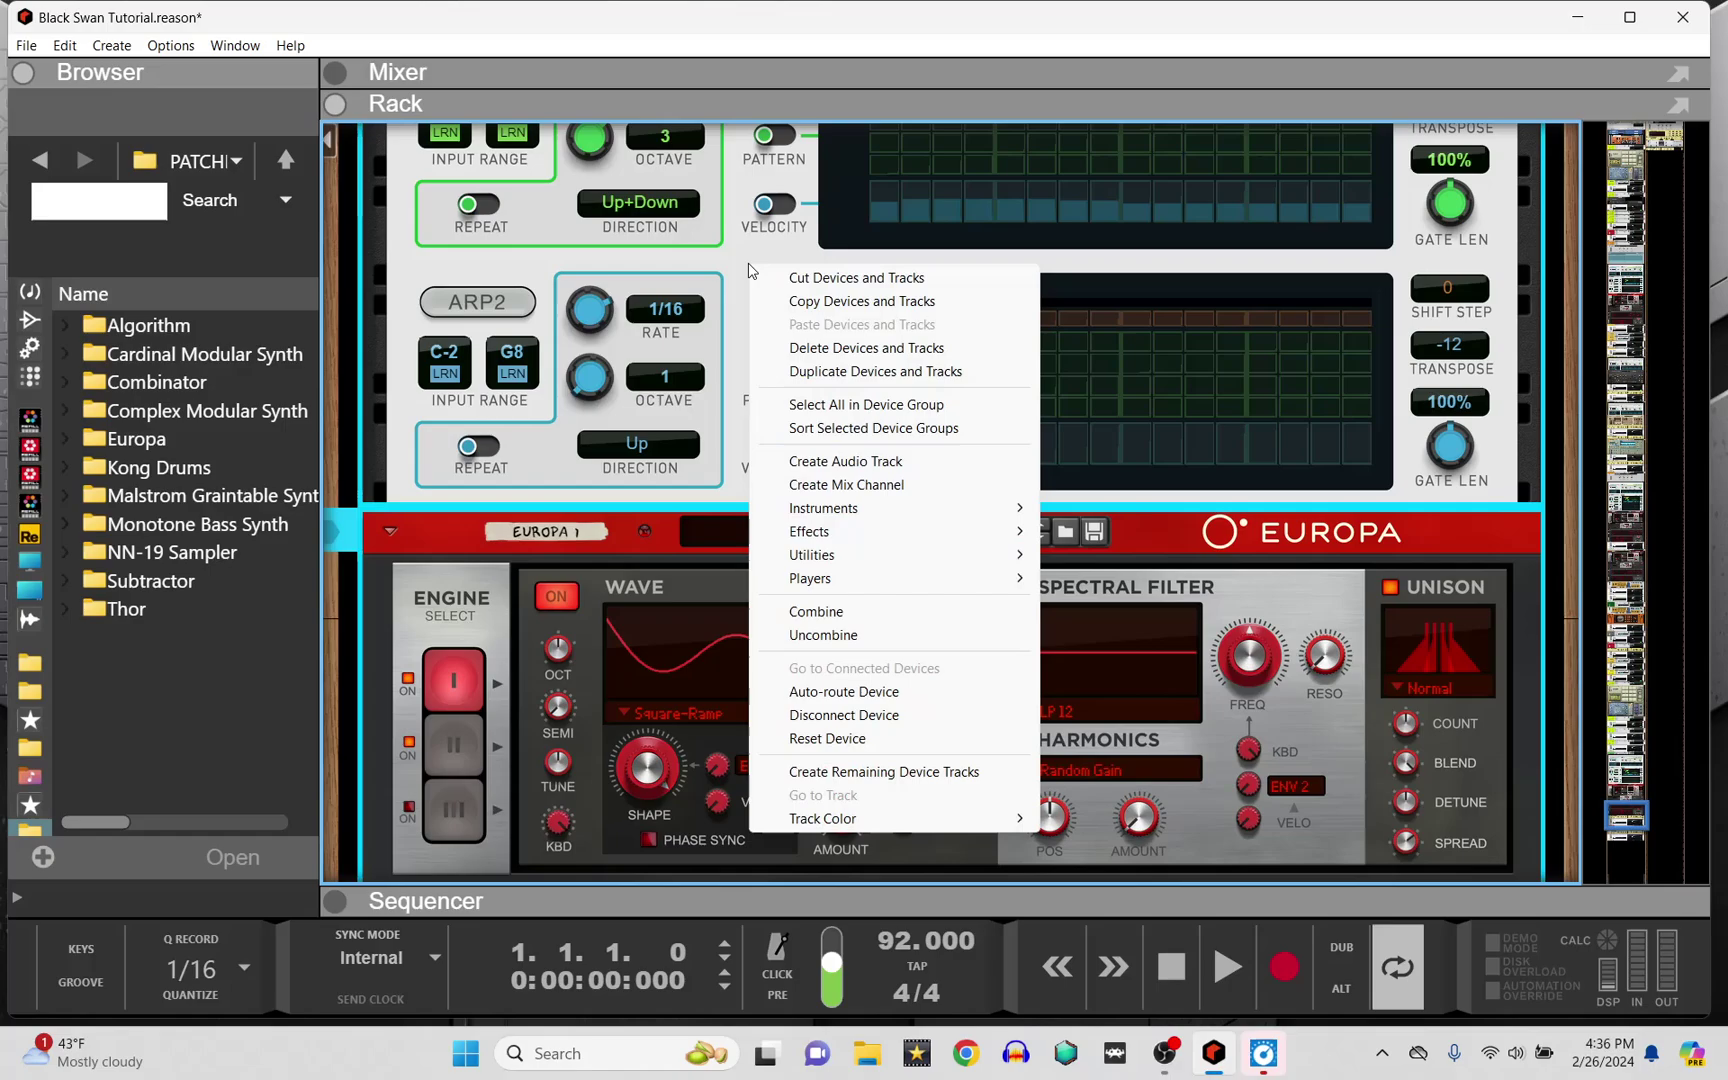
{"action": "left_click", "coordinate": [877, 610]}
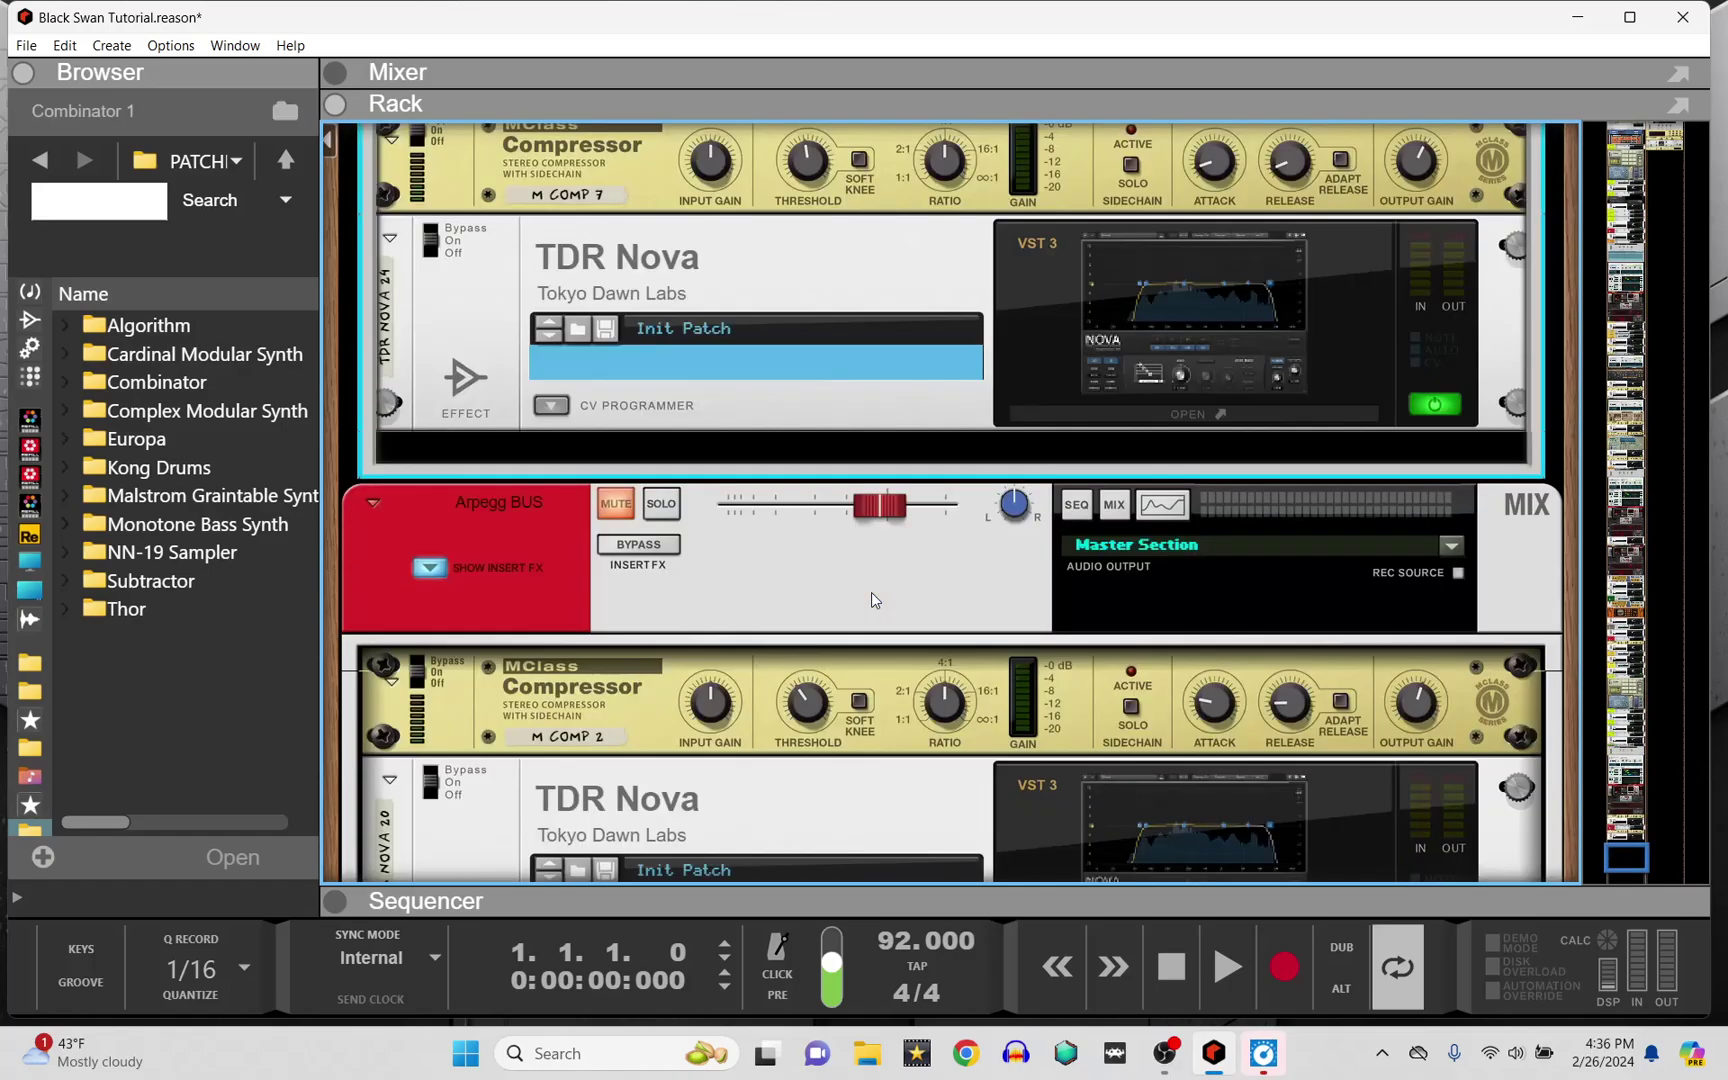
{"action": "scroll", "coordinate": [871, 593], "scroll_direction": "up", "scroll_amount": 10}
{"action": "scroll", "coordinate": [871, 587], "scroll_direction": "up", "scroll_amount": 10}
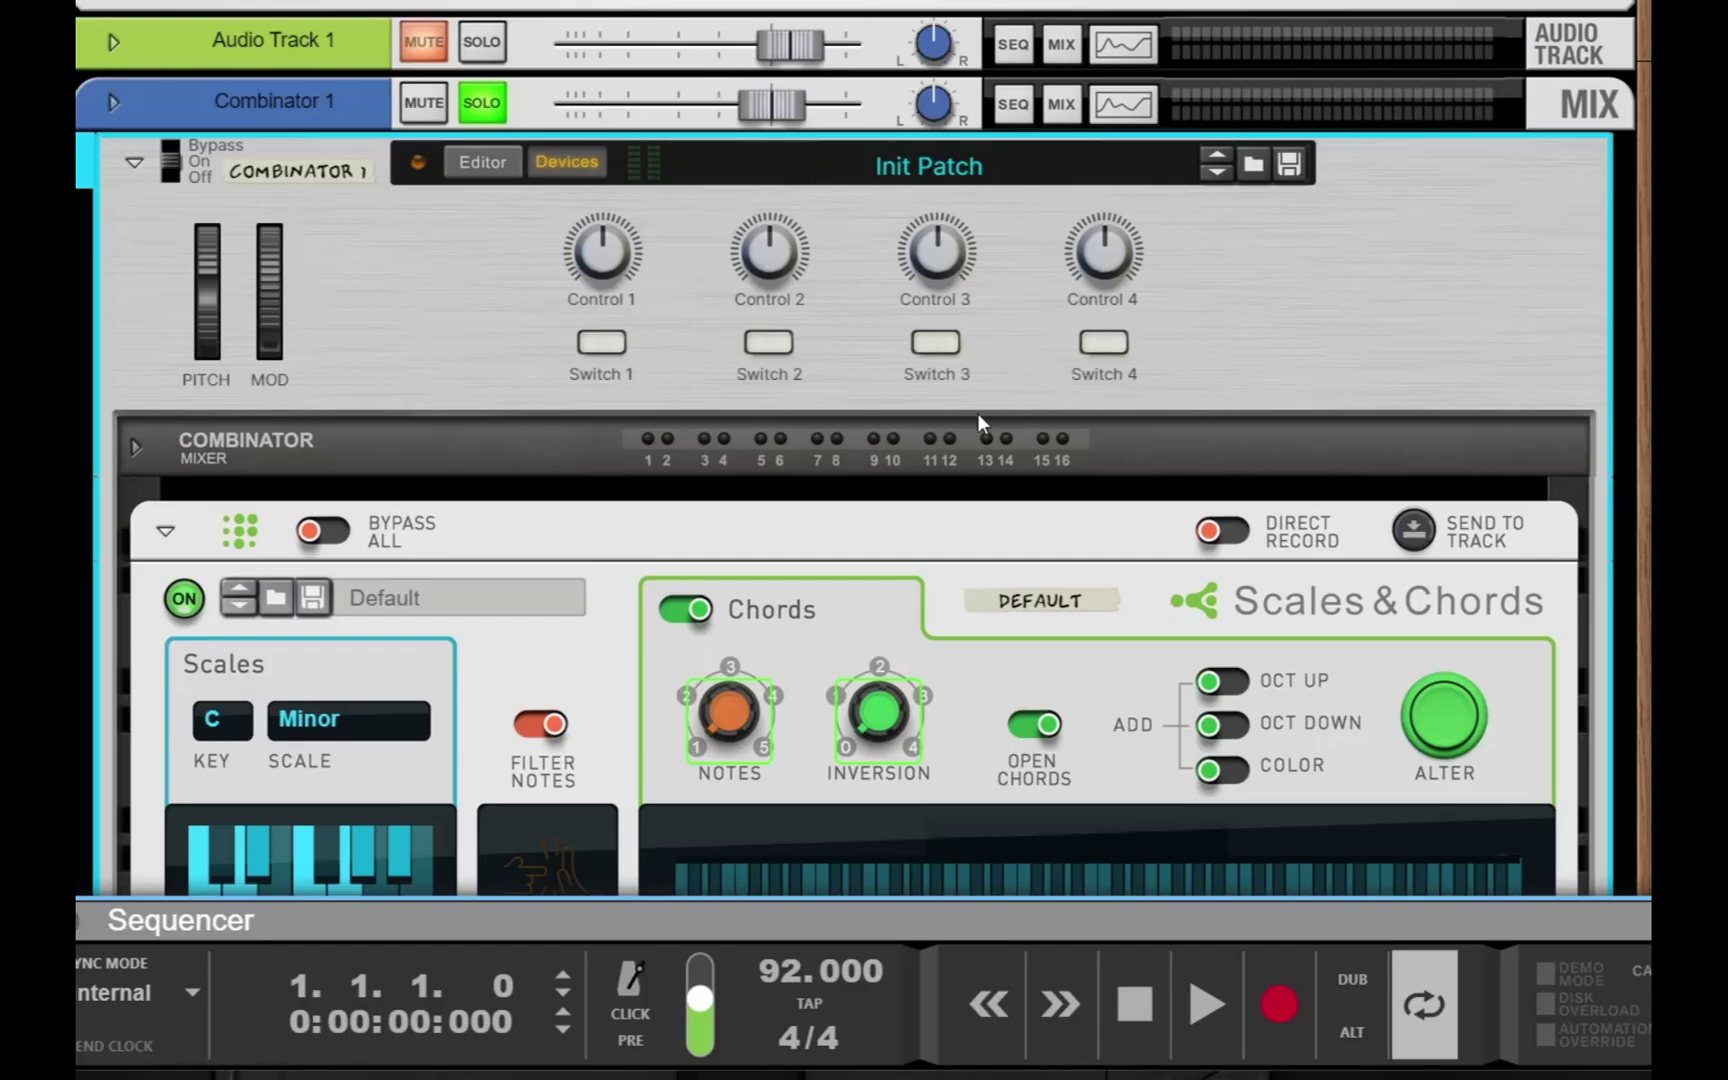
In the Combinator's editor, map Control 1 to Europa 1's Filter Freq
{"action": "mouse_move", "coordinate": [617, 262]}
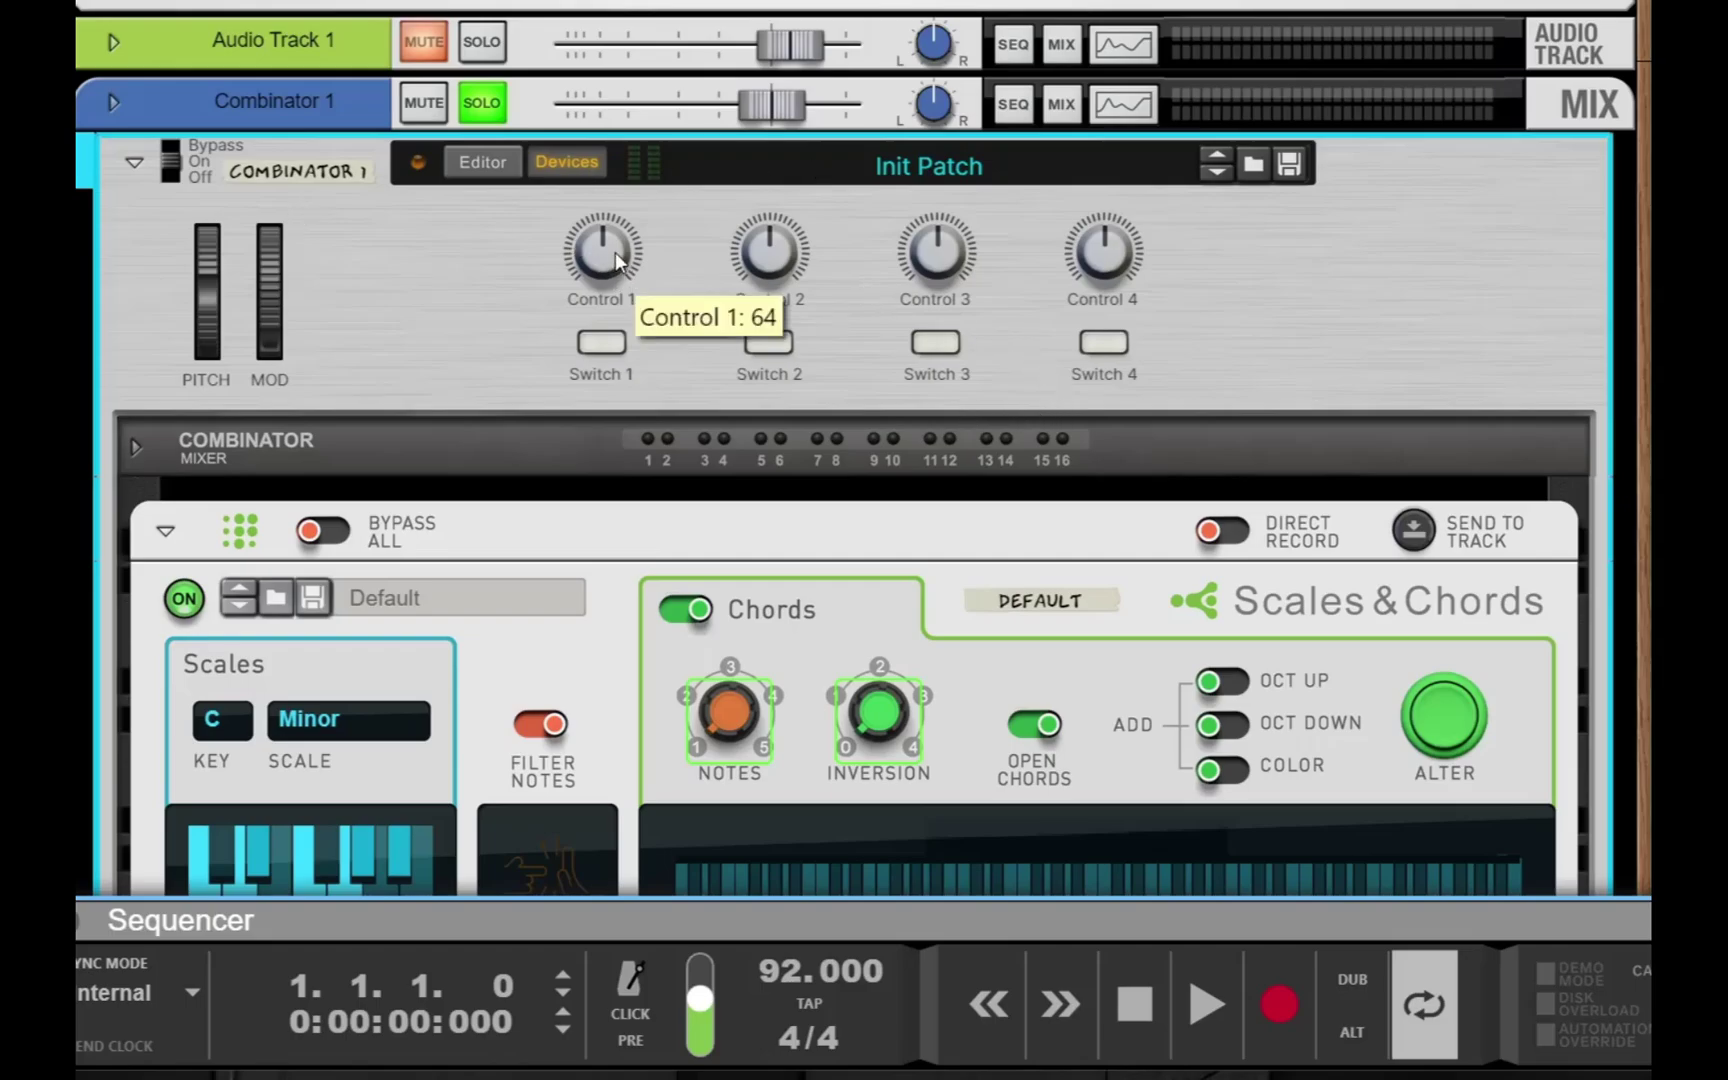
{"action": "scroll", "coordinate": [676, 378], "scroll_direction": "down", "scroll_amount": 15}
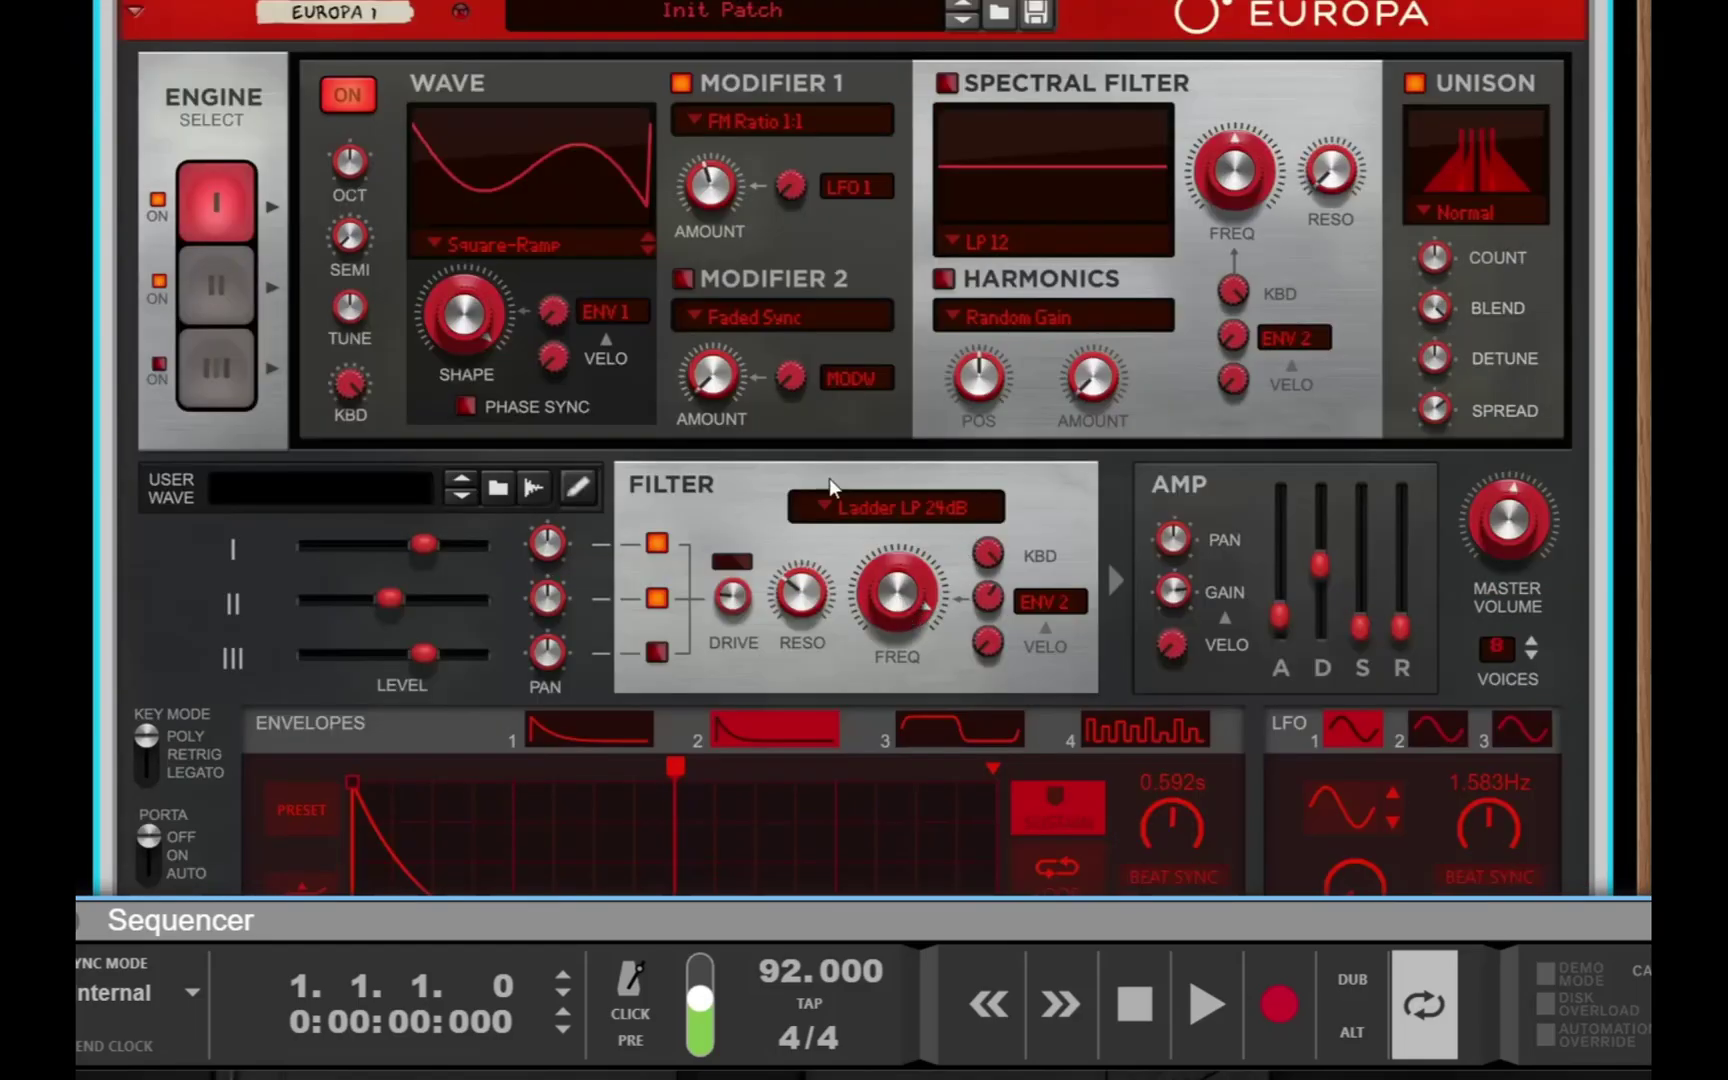
{"action": "scroll", "coordinate": [829, 478], "scroll_direction": "up", "scroll_amount": 8}
{"action": "scroll", "coordinate": [872, 770], "scroll_direction": "up", "scroll_amount": 10}
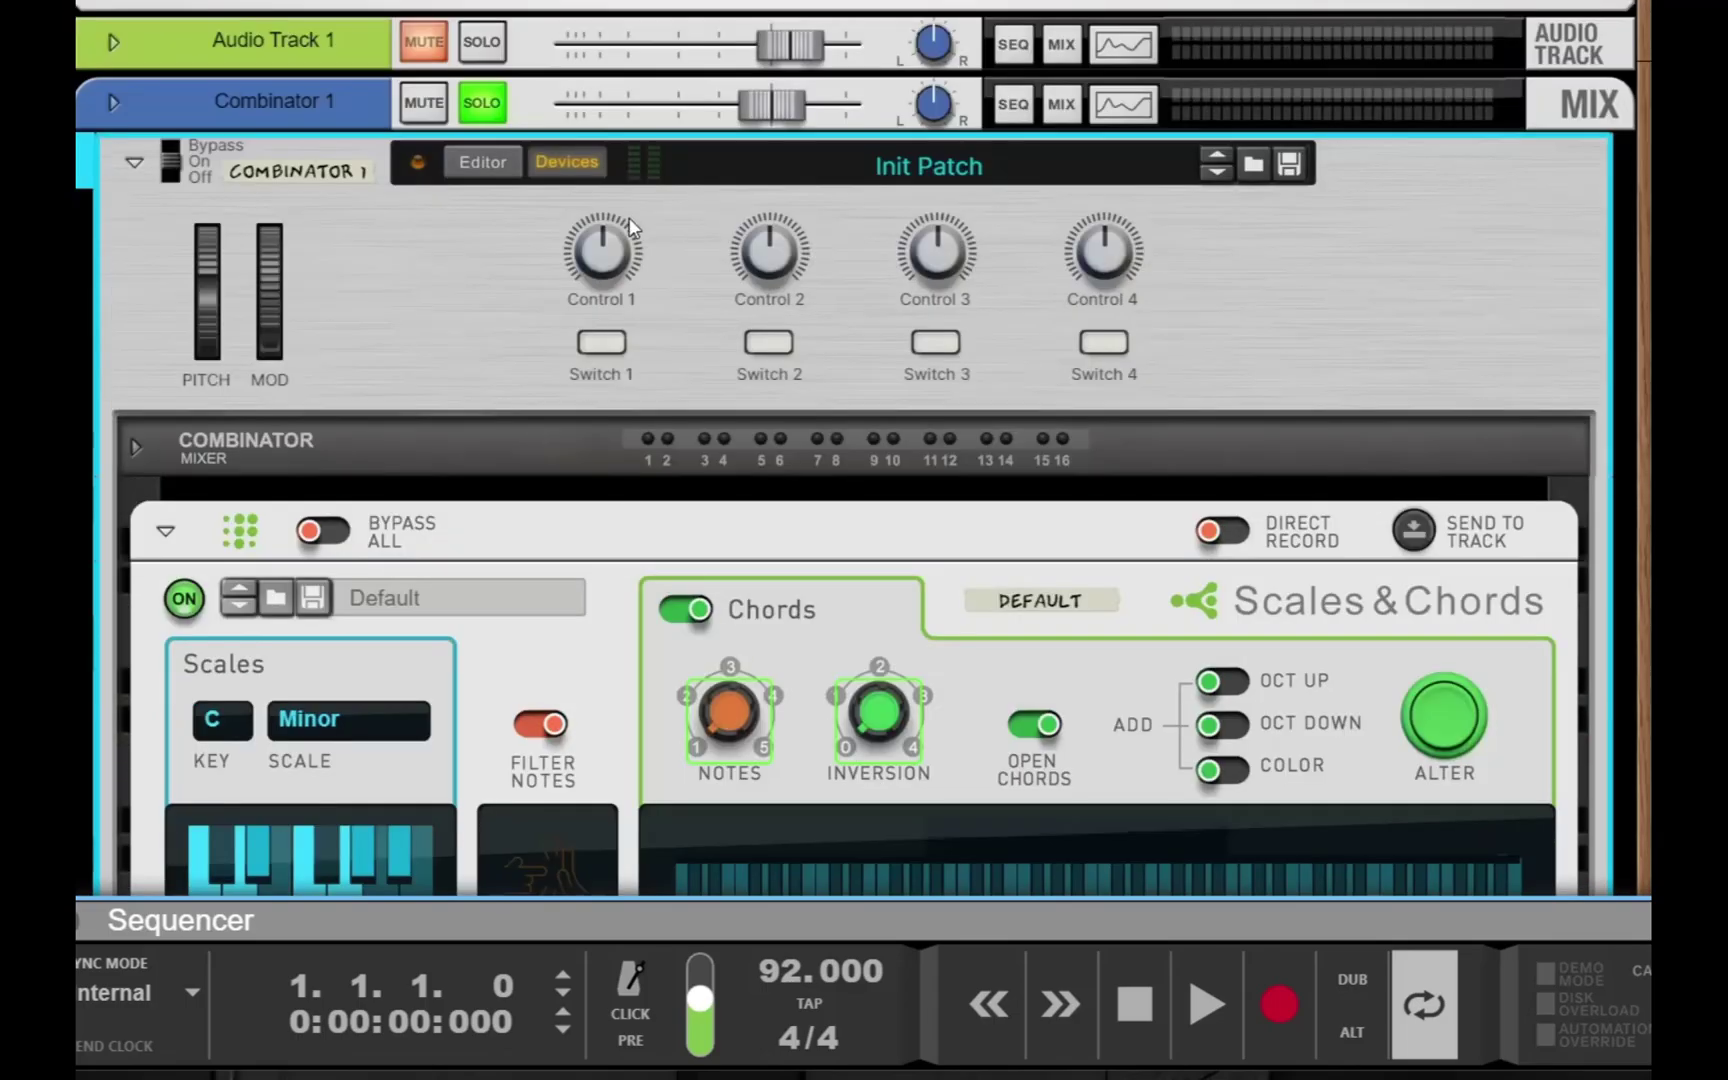
{"action": "left_click", "coordinate": [504, 161]}
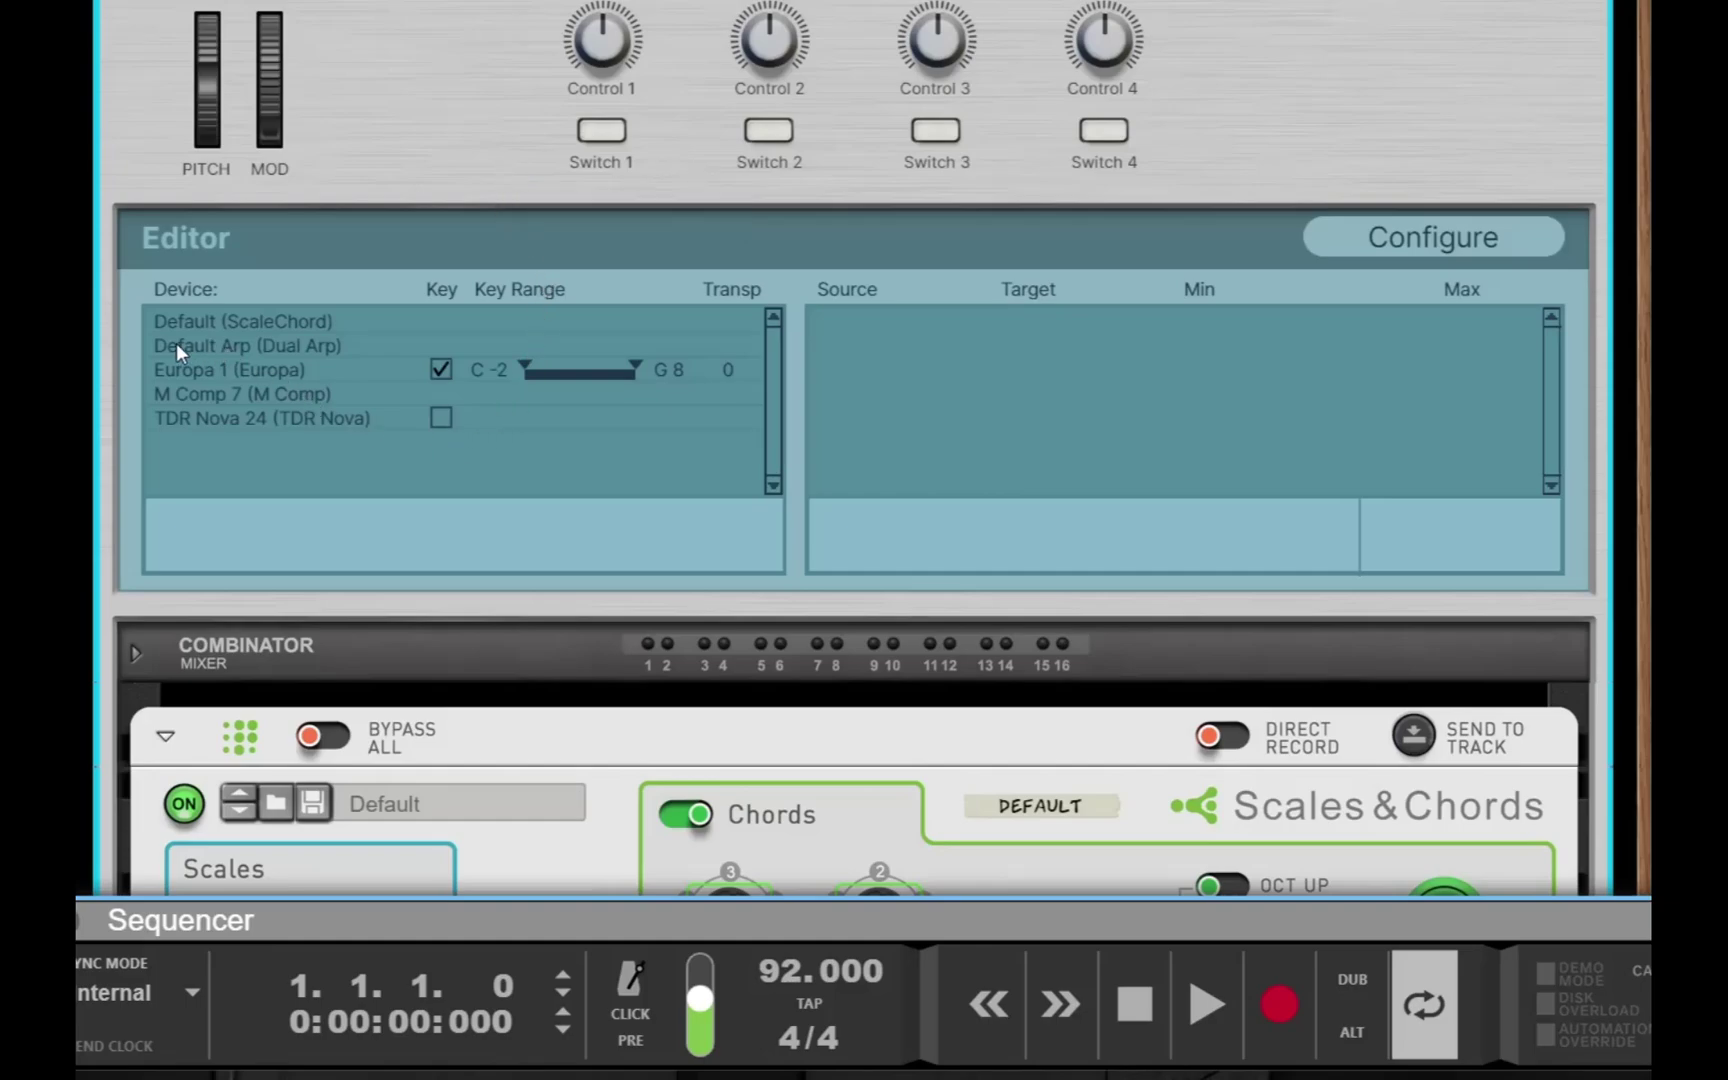
{"action": "left_click", "coordinate": [223, 370]}
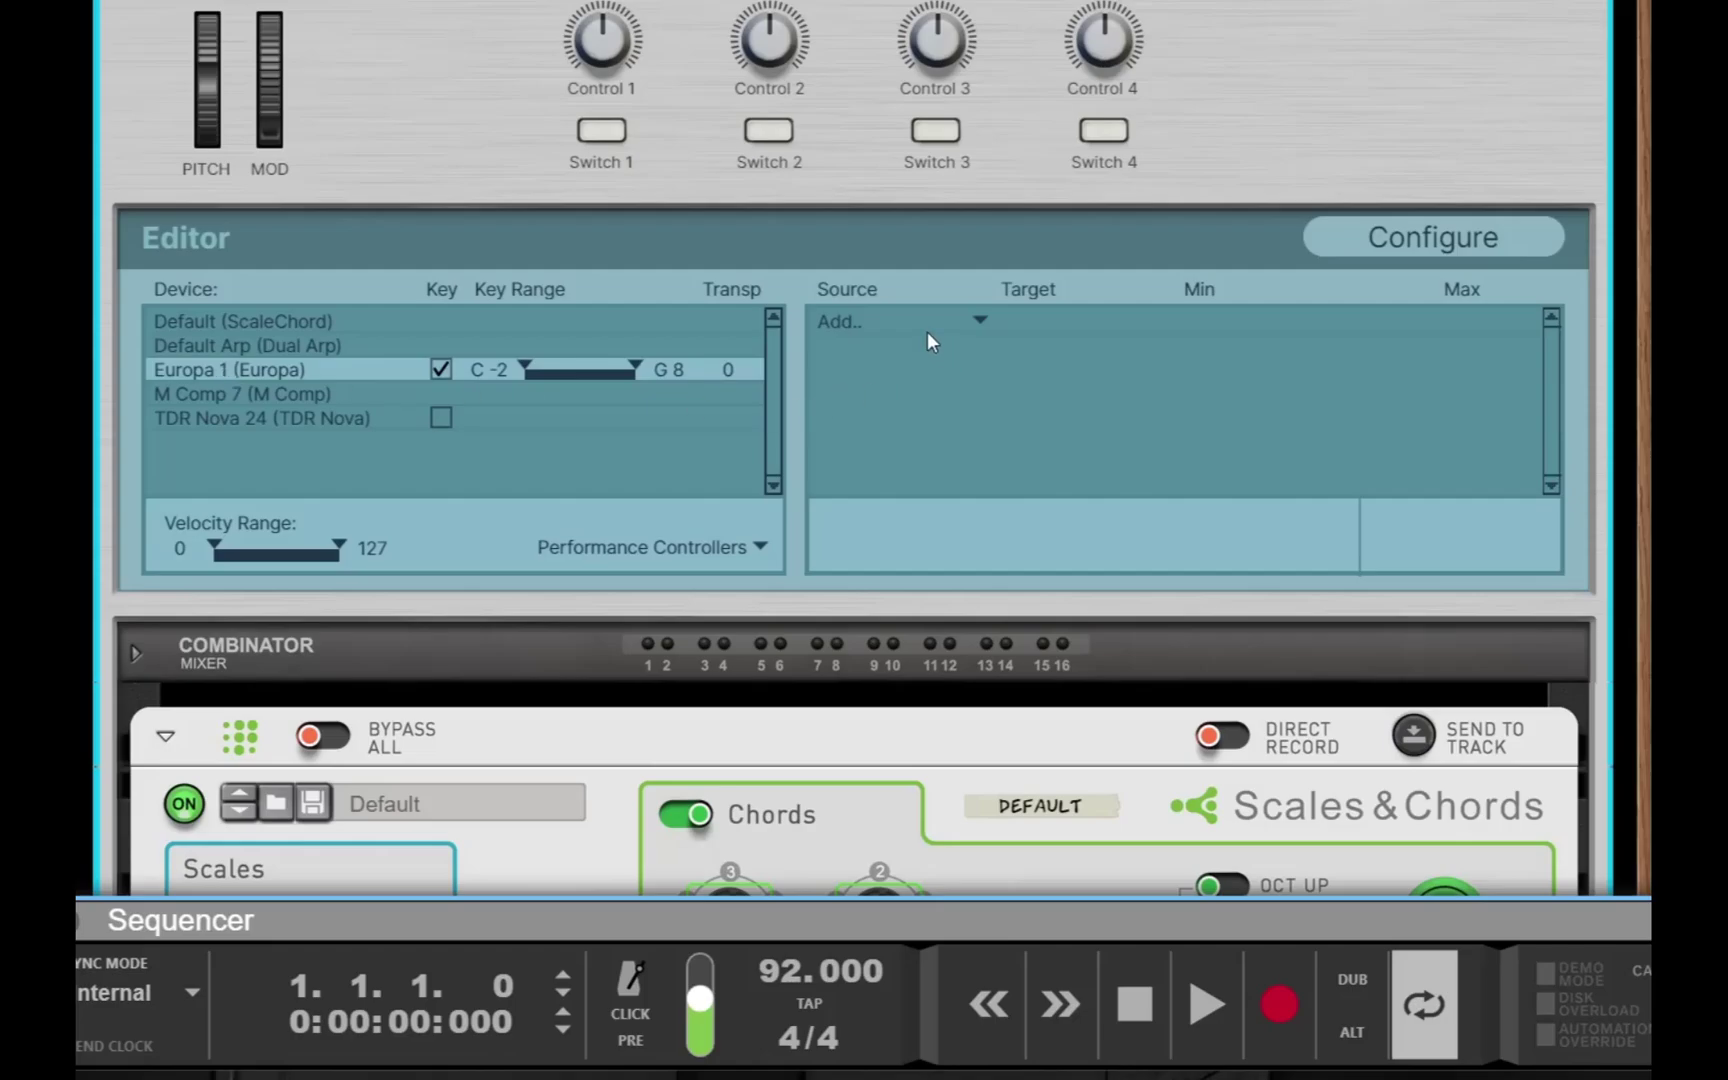
{"action": "left_click", "coordinate": [850, 333]}
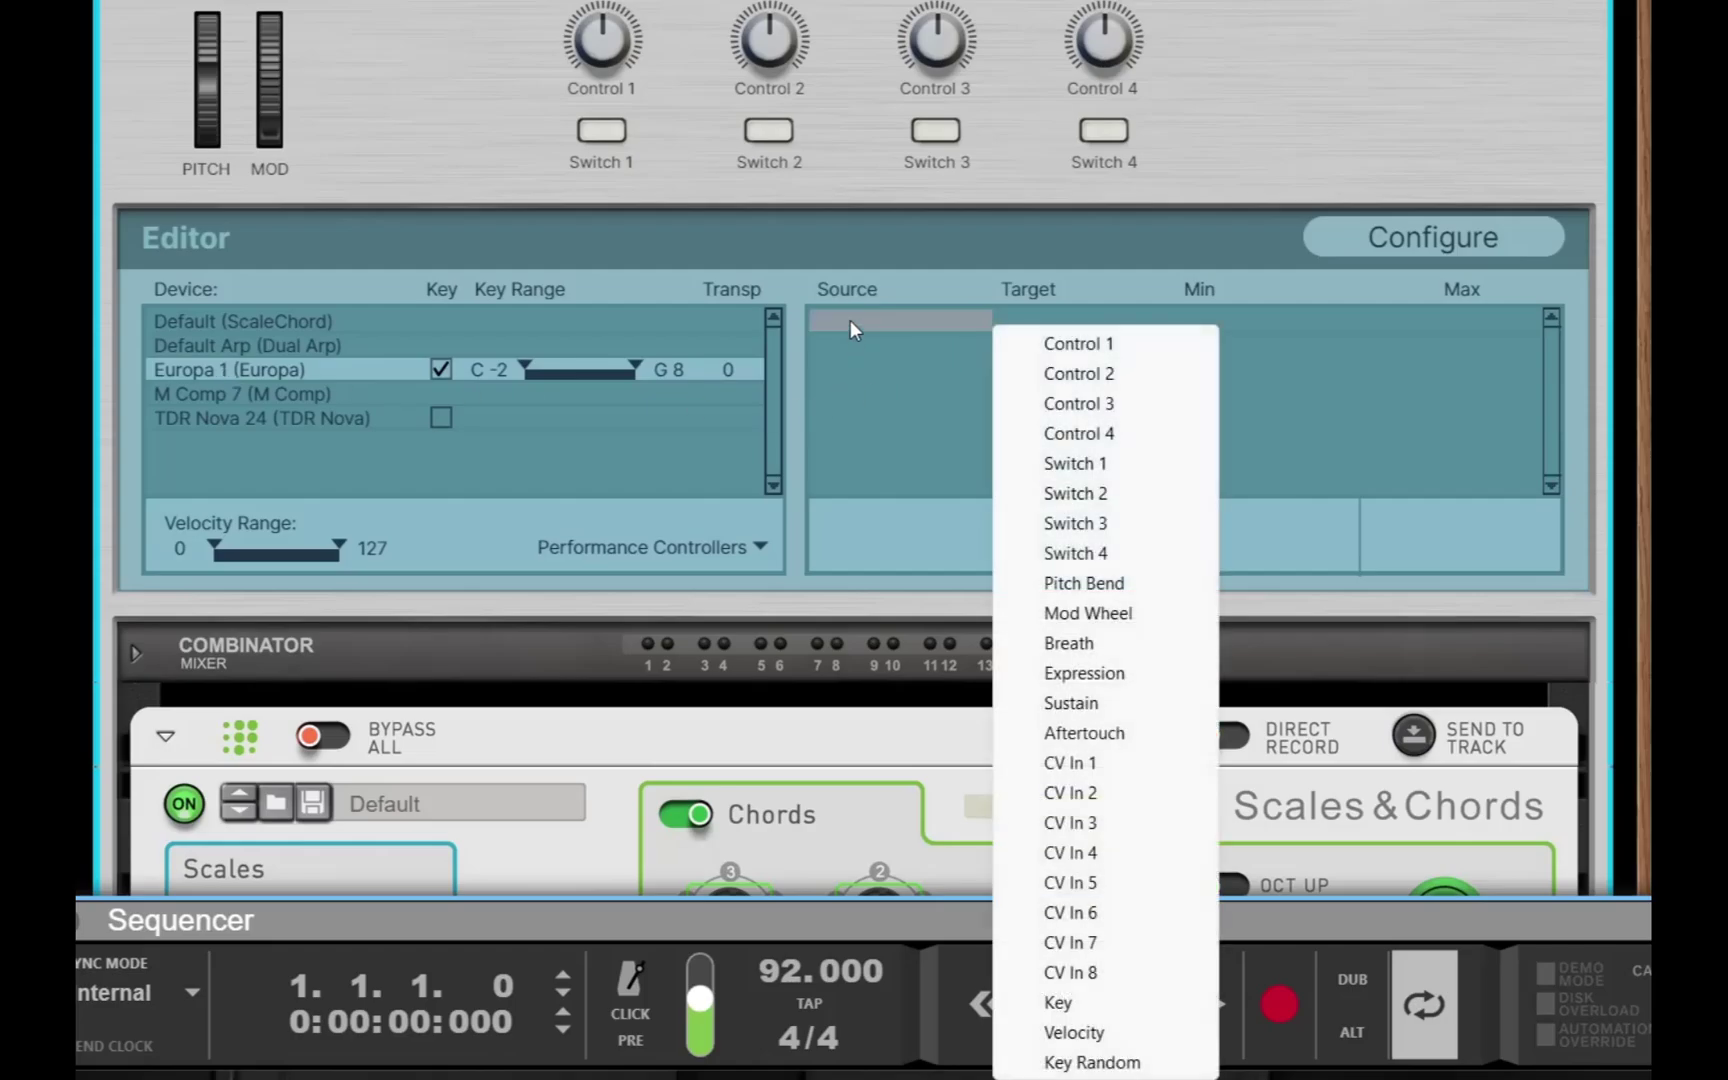
{"action": "left_click", "coordinate": [1101, 343]}
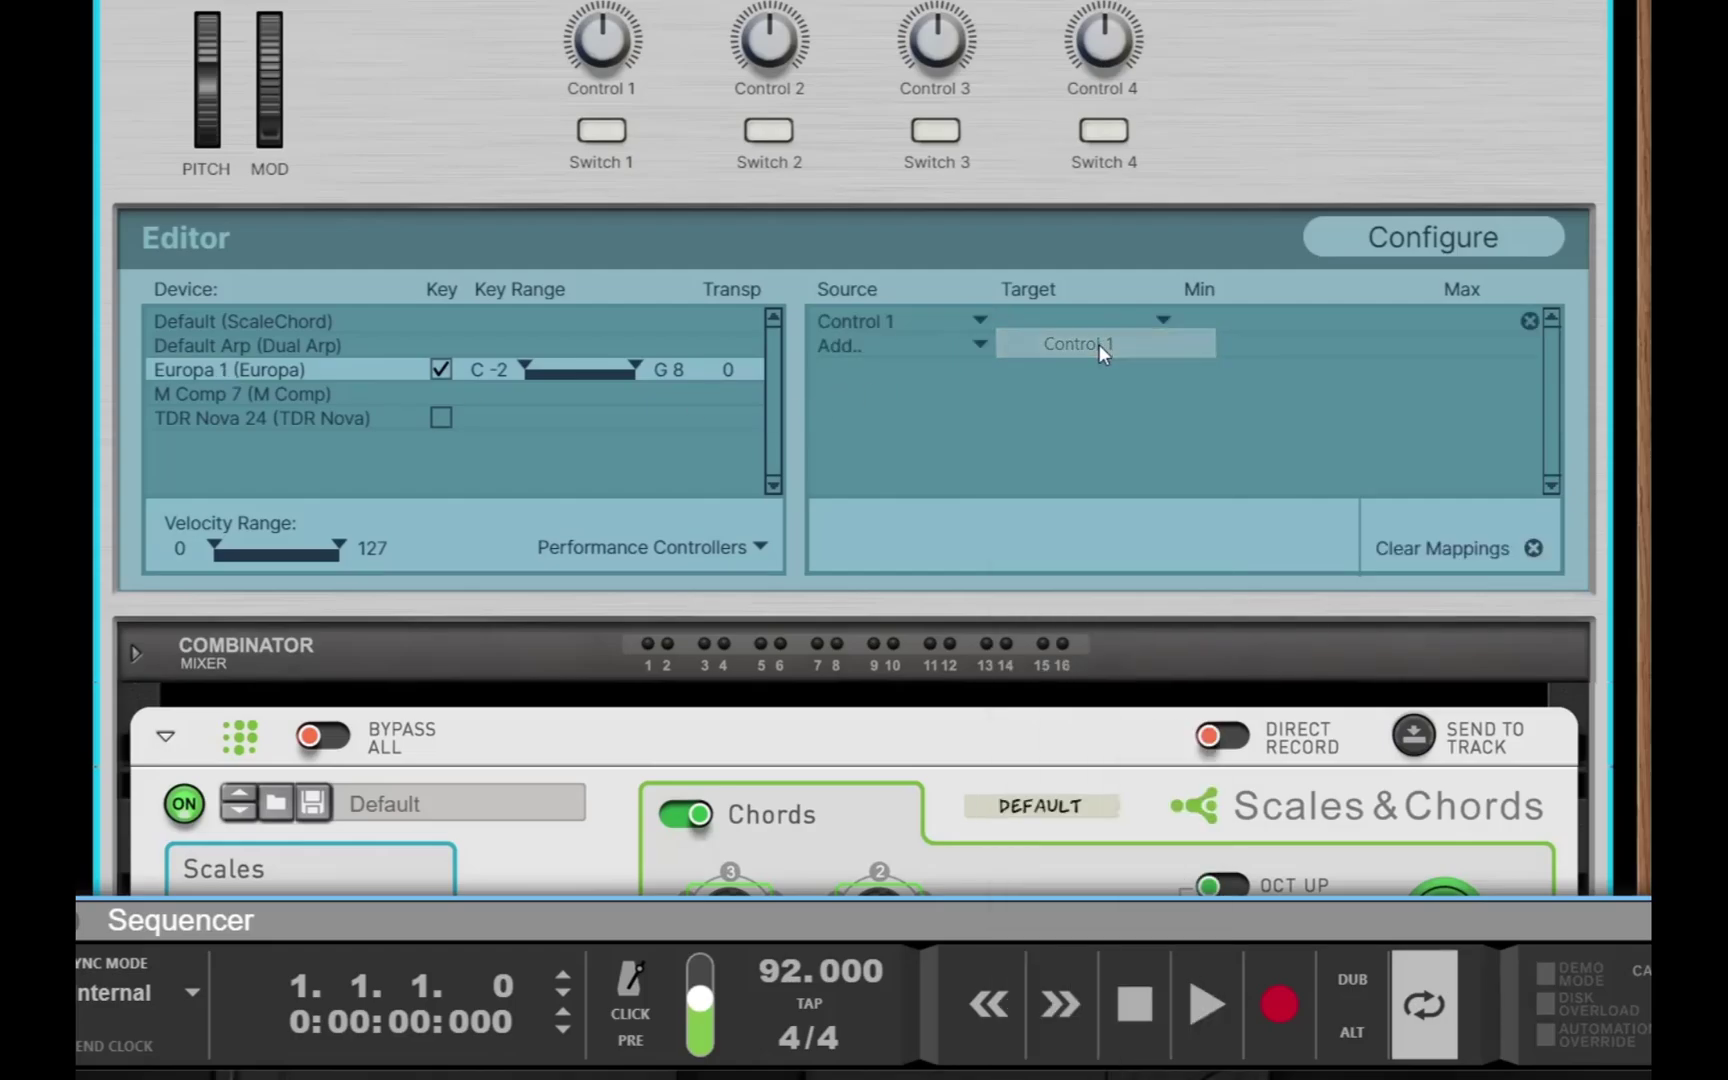
{"action": "left_click", "coordinate": [1167, 318]}
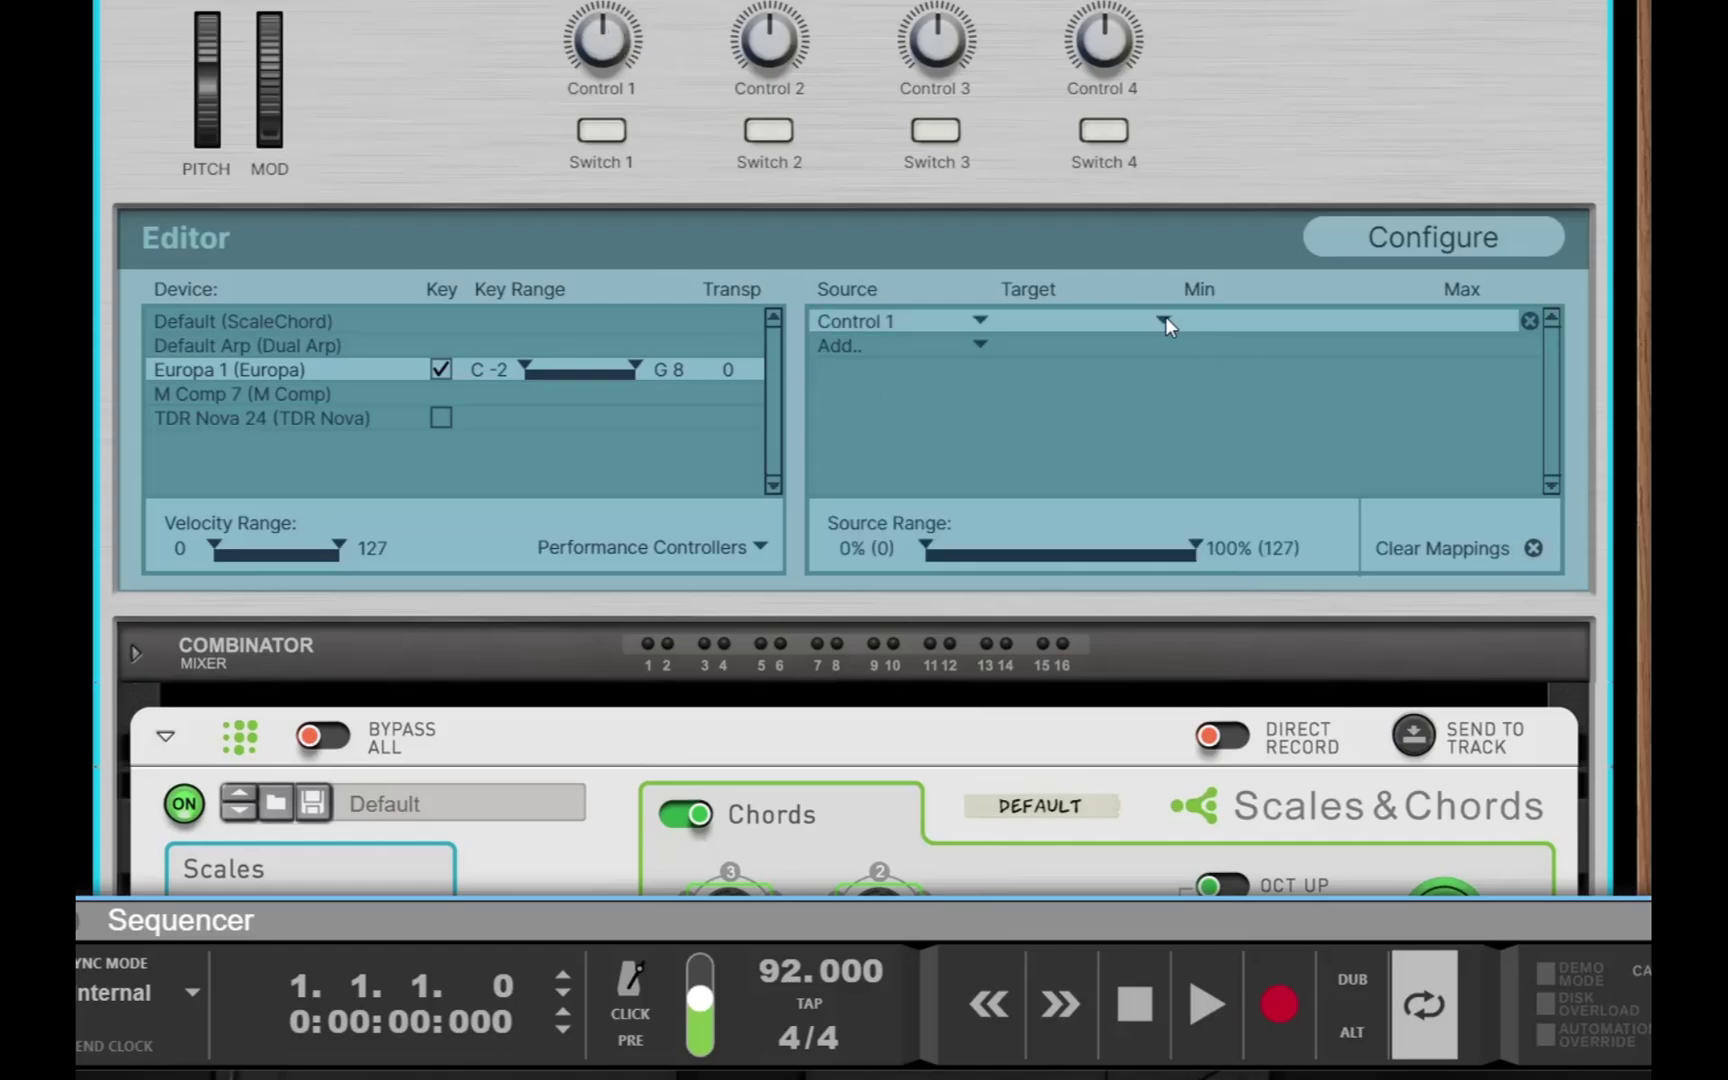
{"action": "left_click", "coordinate": [1165, 318]}
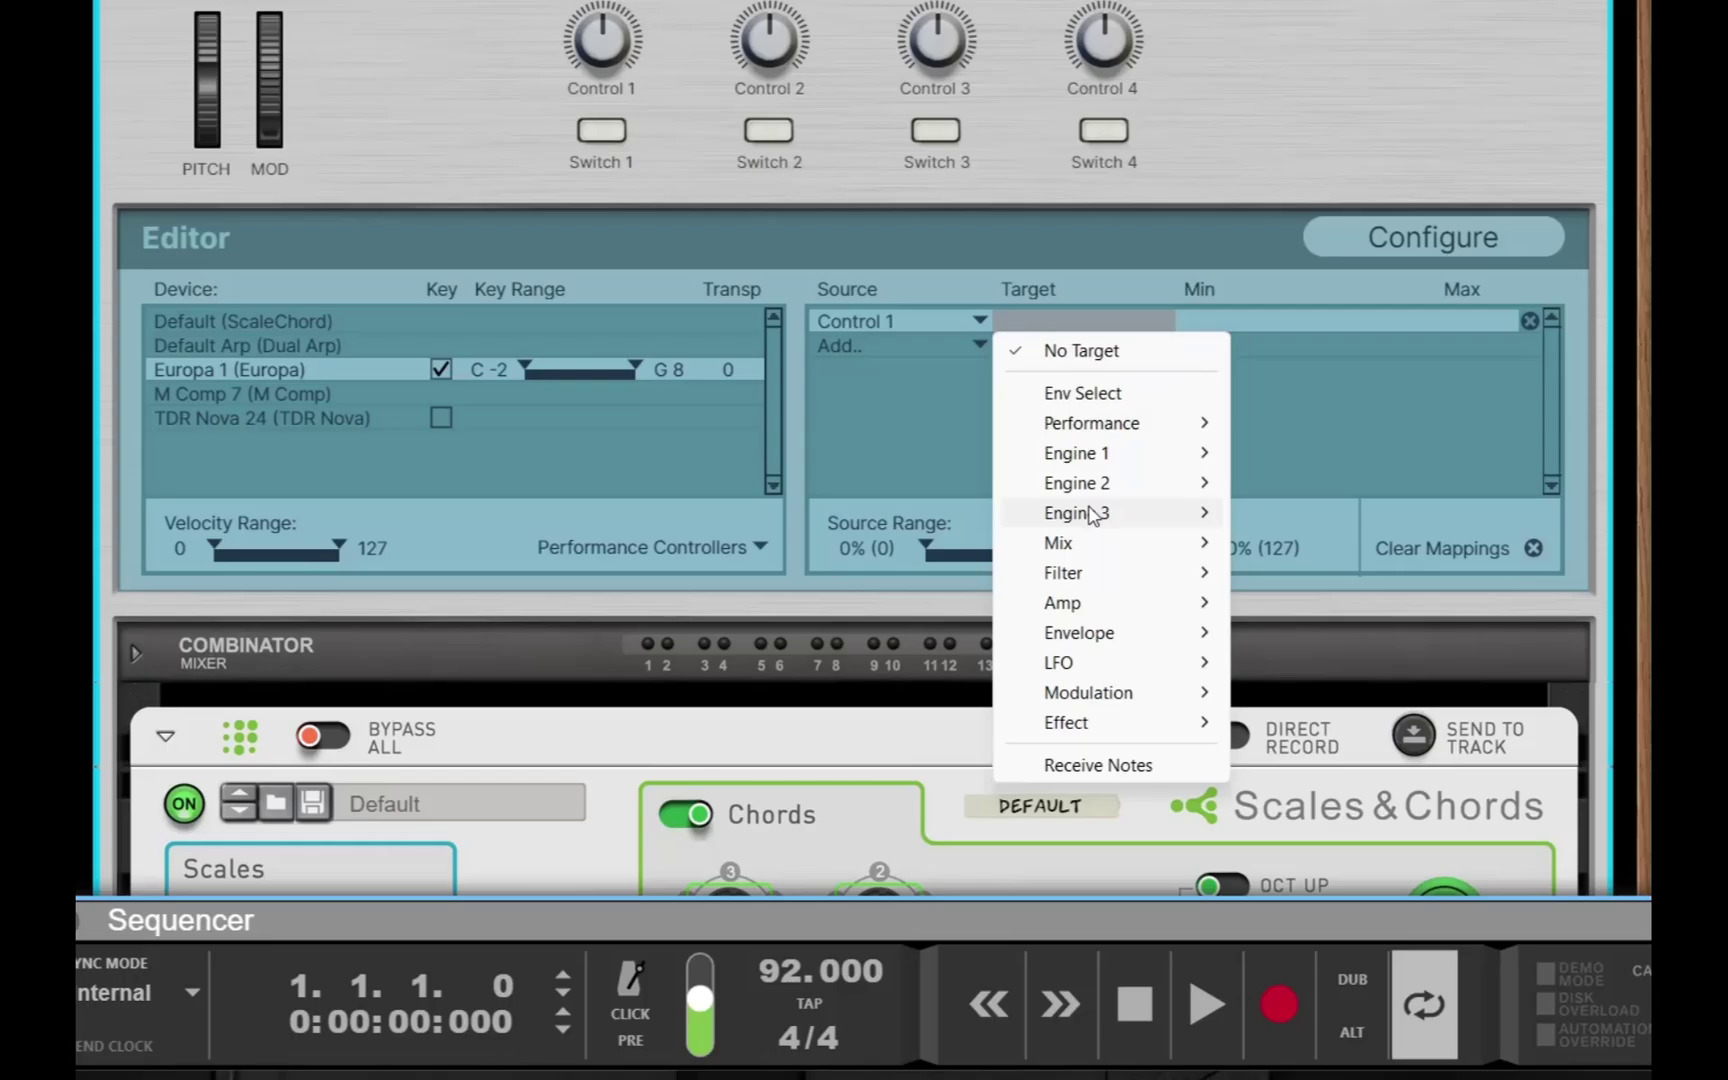
{"action": "mouse_move", "coordinate": [1095, 572]}
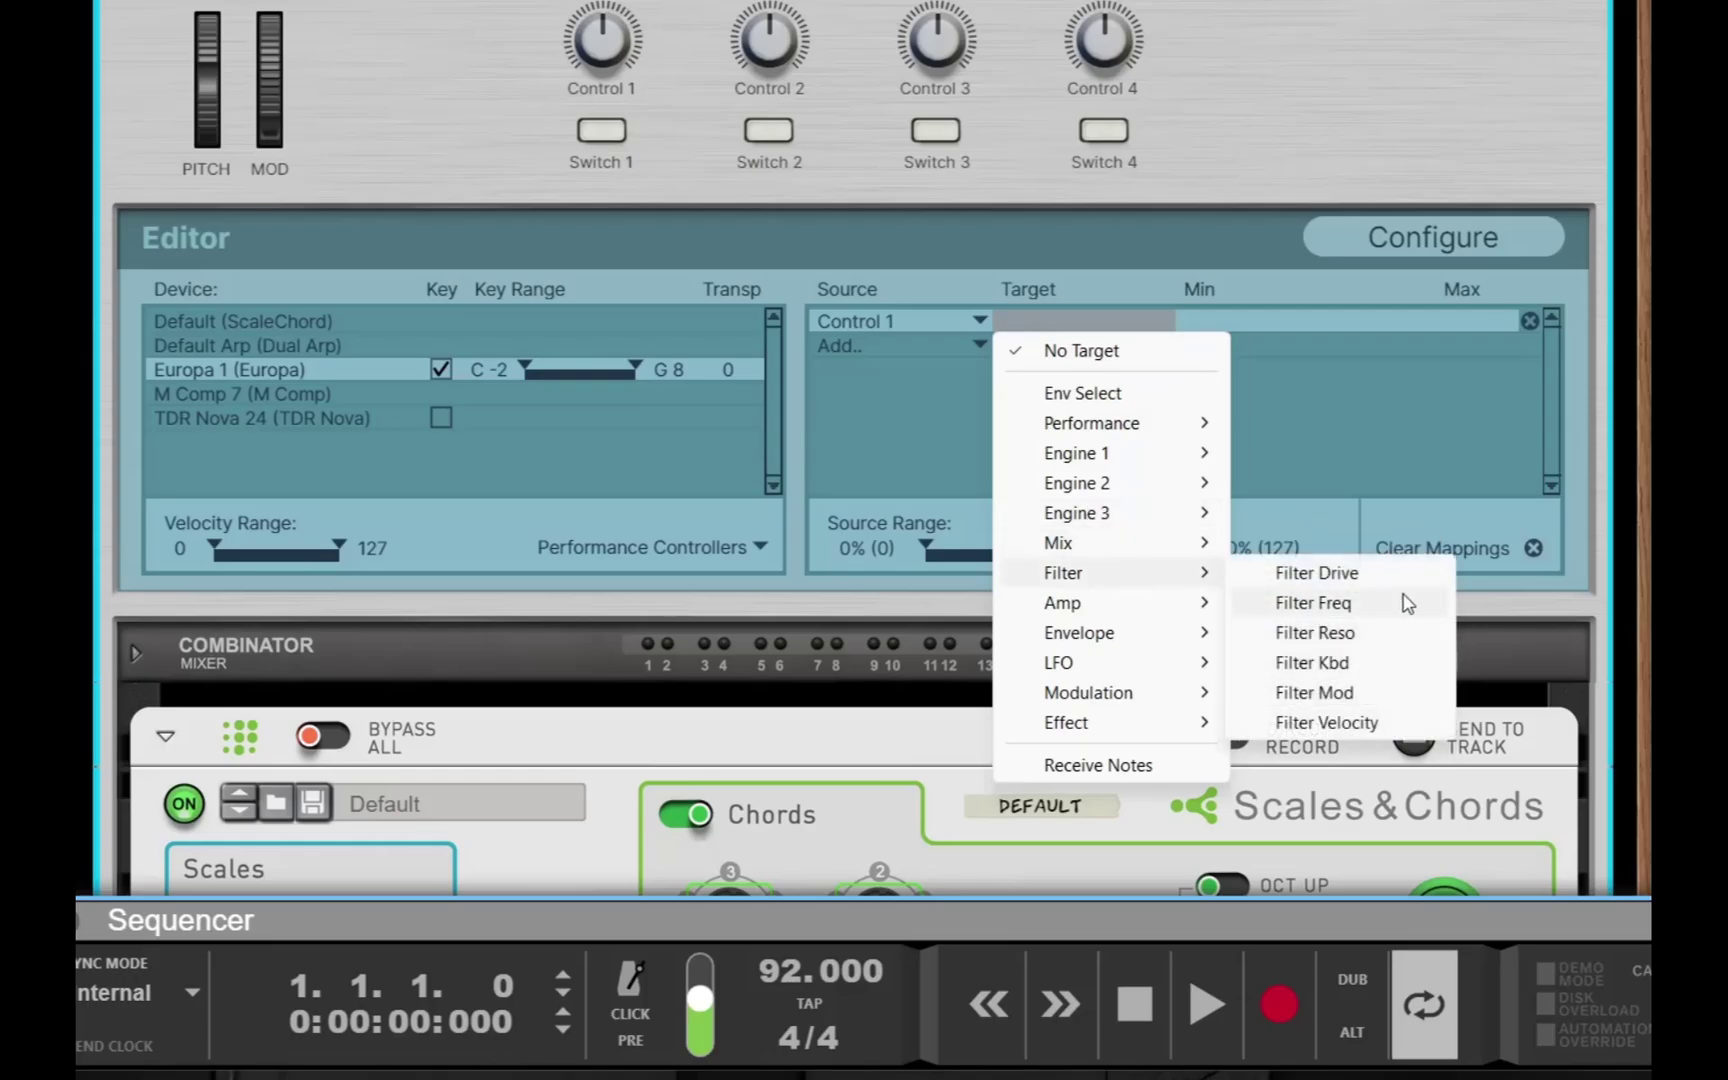
{"action": "left_click", "coordinate": [1348, 604]}
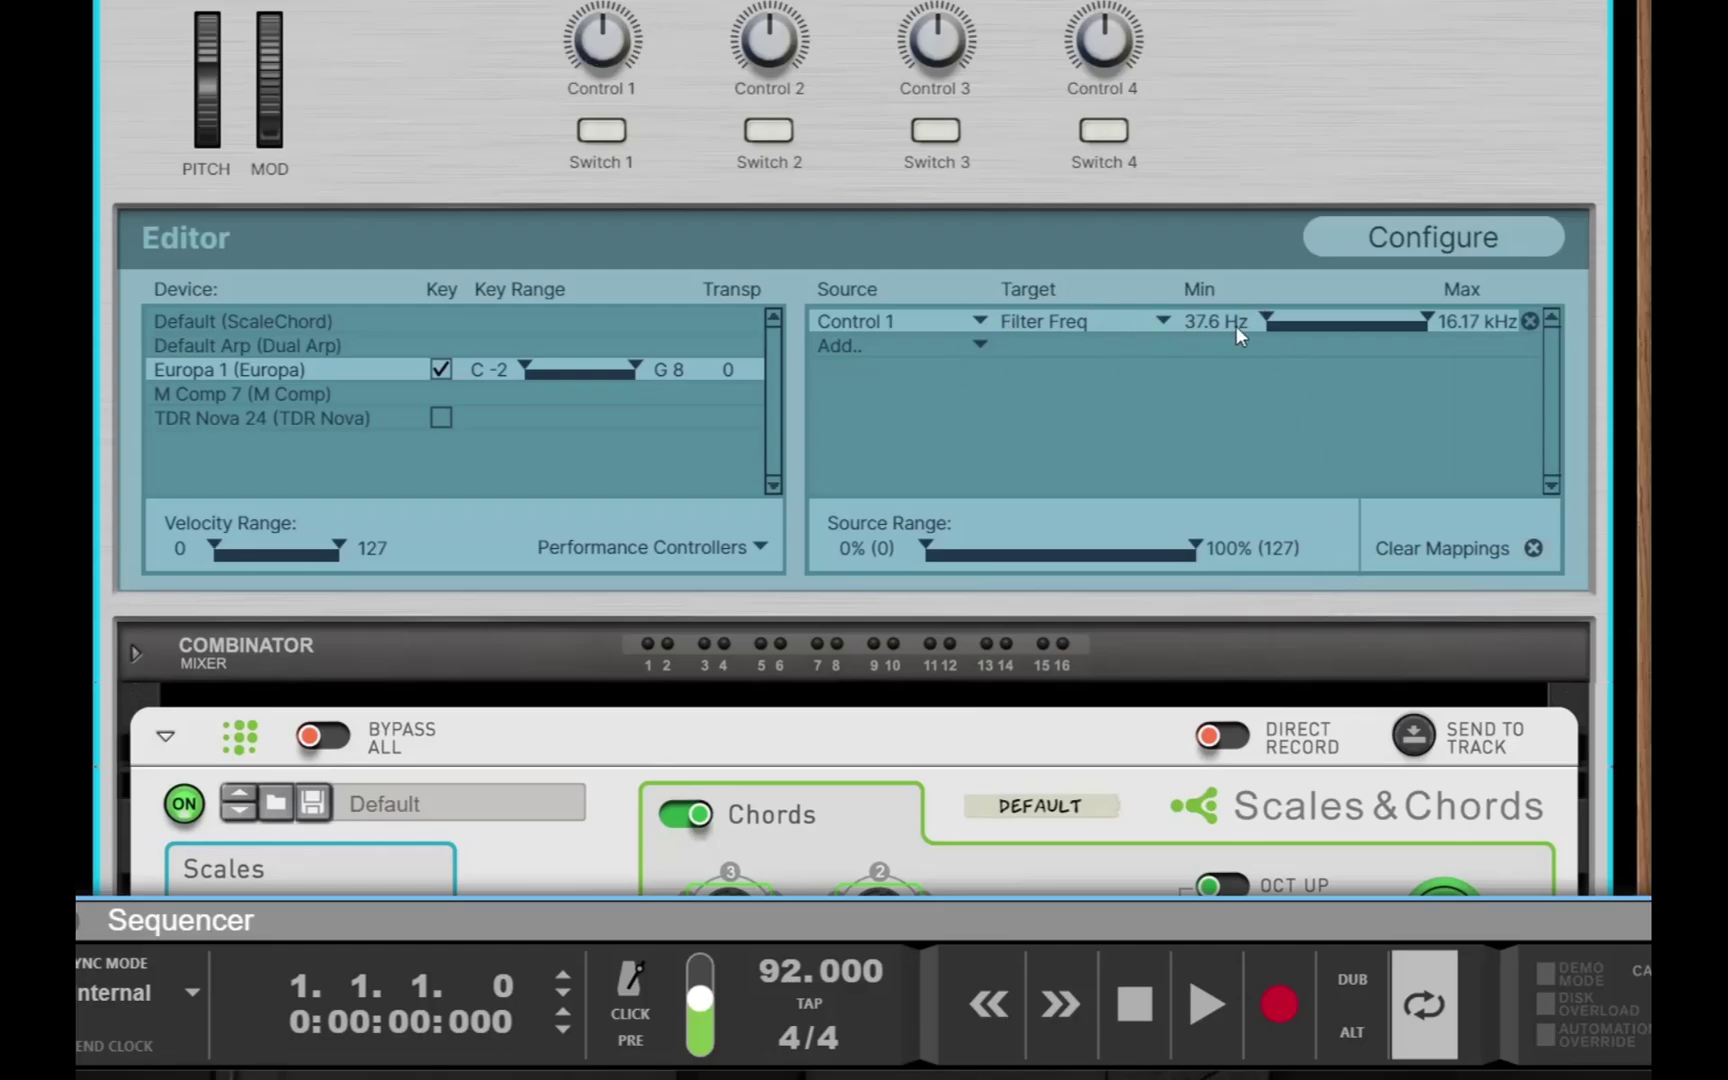
Start playback of the loop and lower the Combinator 1 channel fader in the mixer
{"action": "left_click", "coordinate": [1214, 1018]}
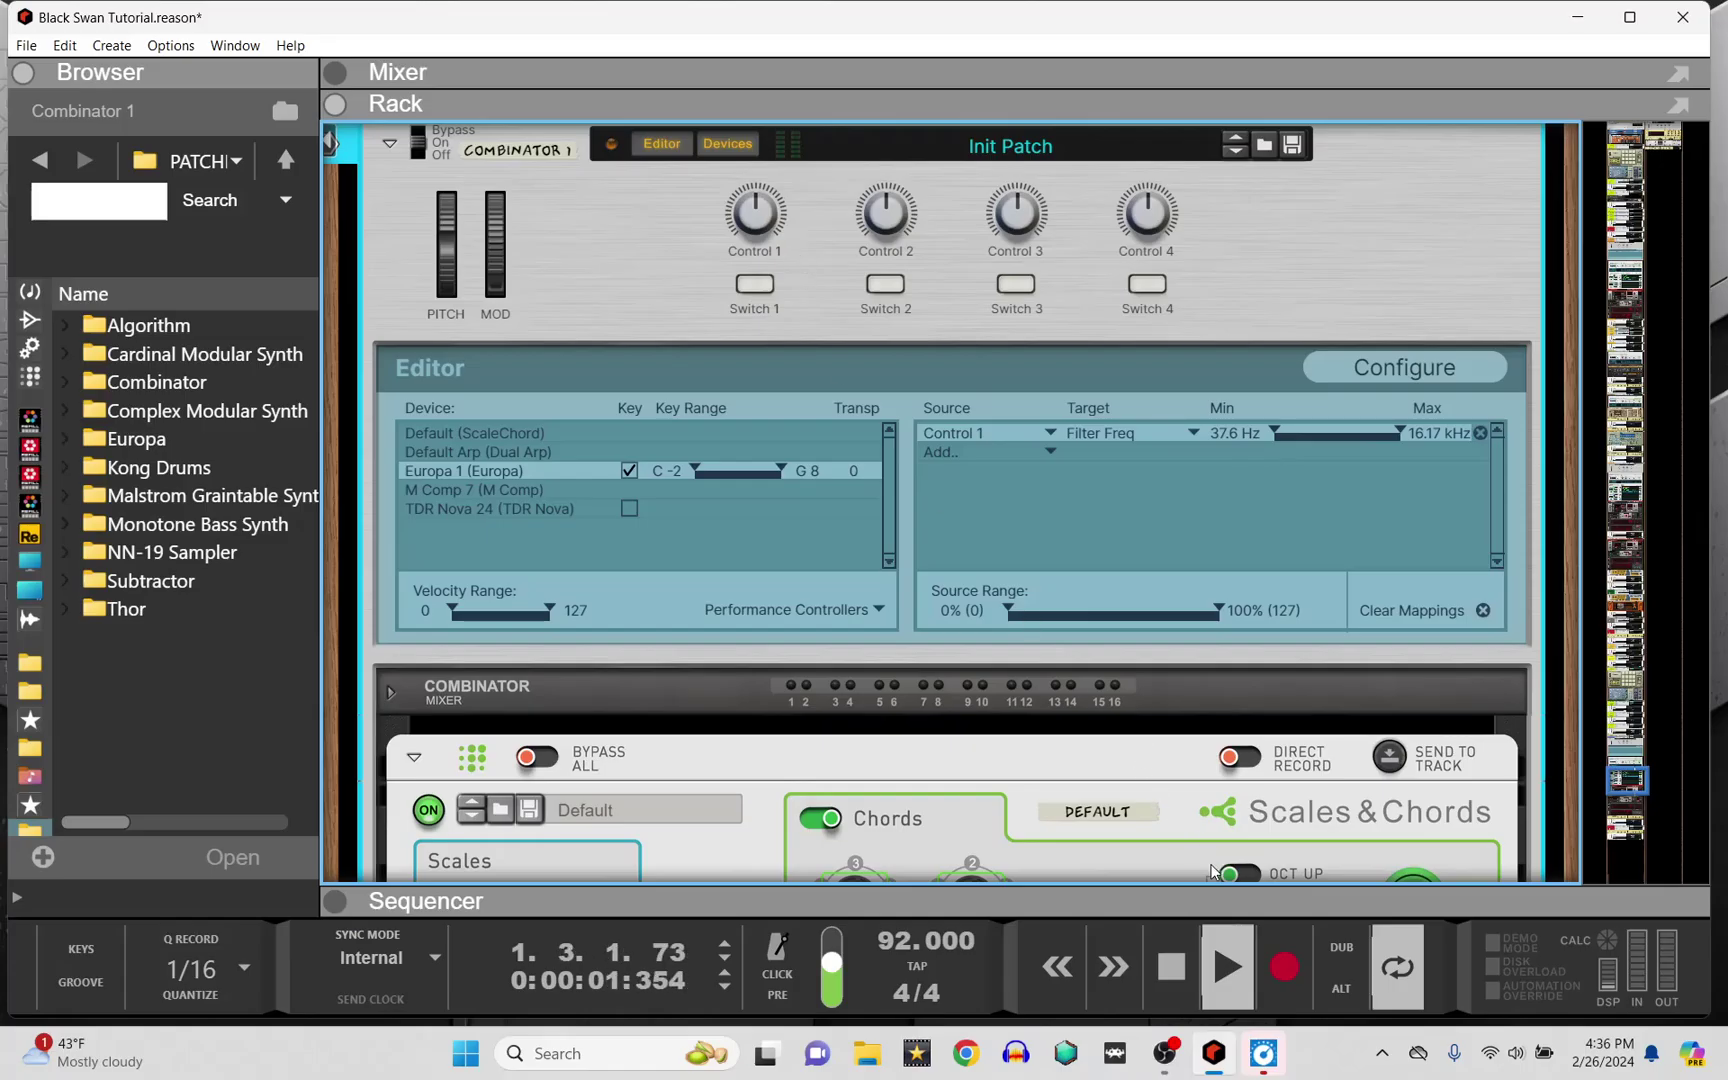
{"action": "left_click", "coordinate": [1192, 903]}
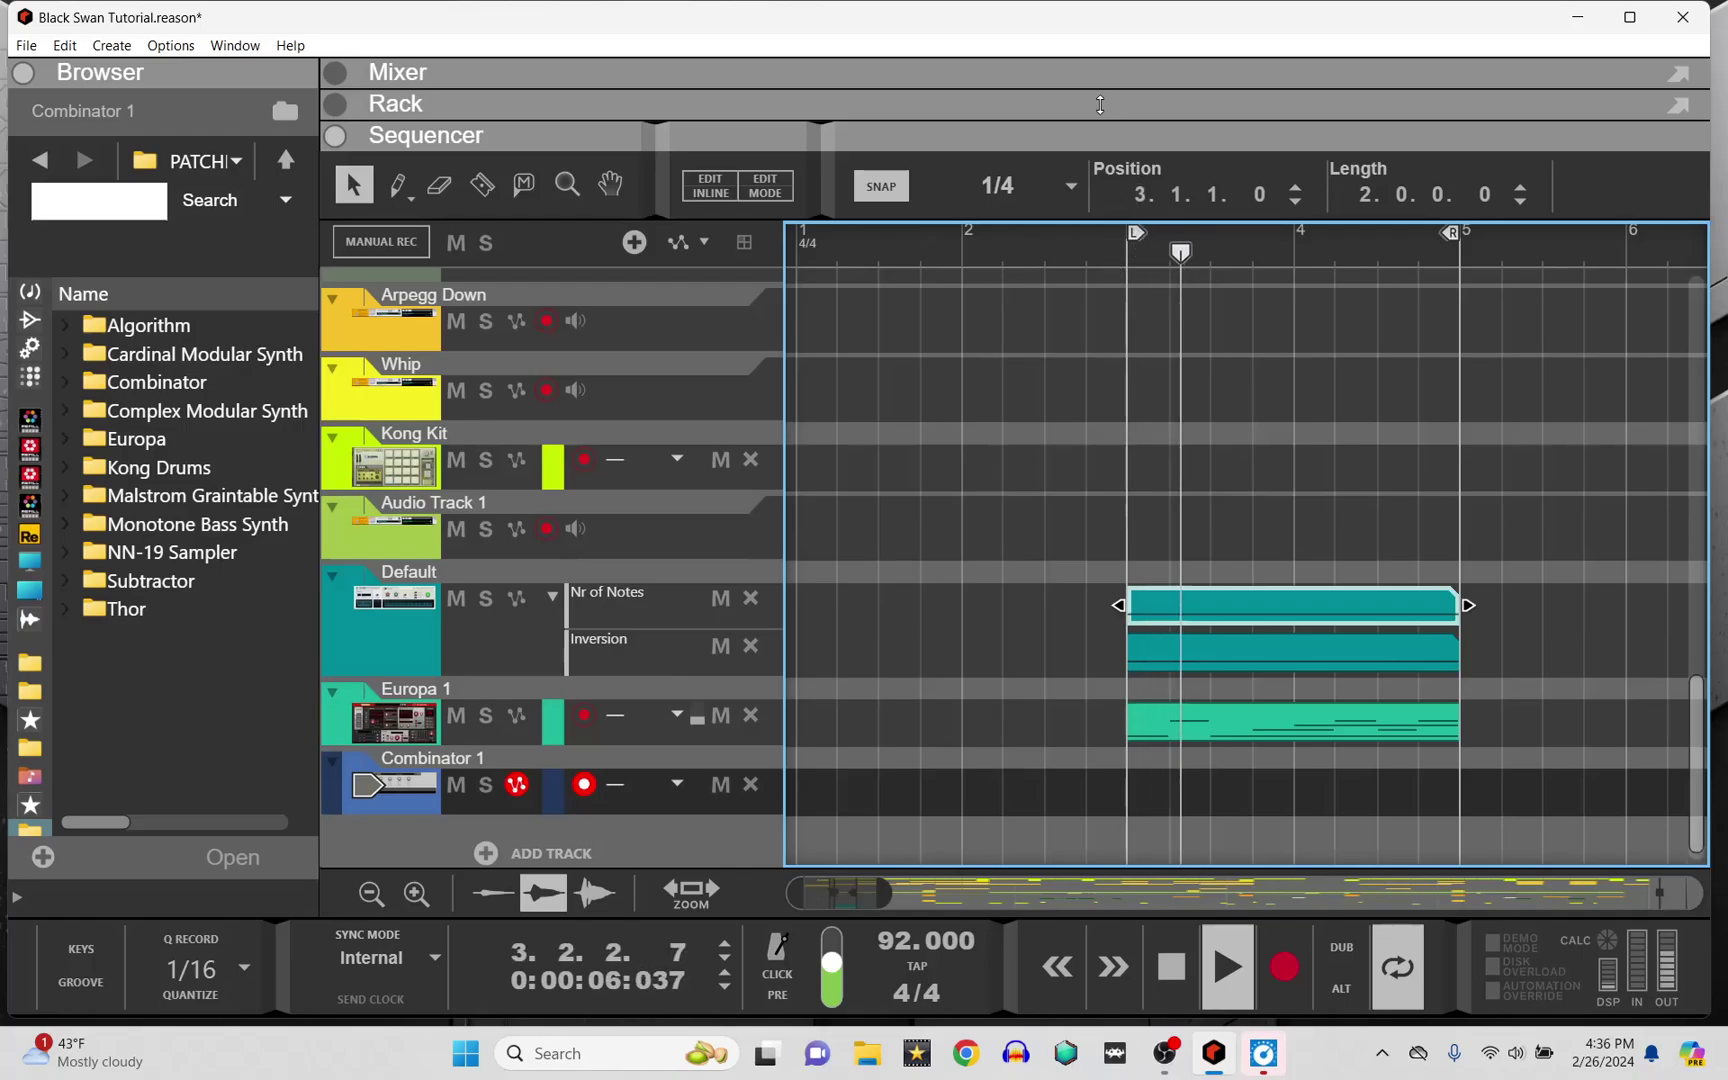
{"action": "key", "text": "F5"}
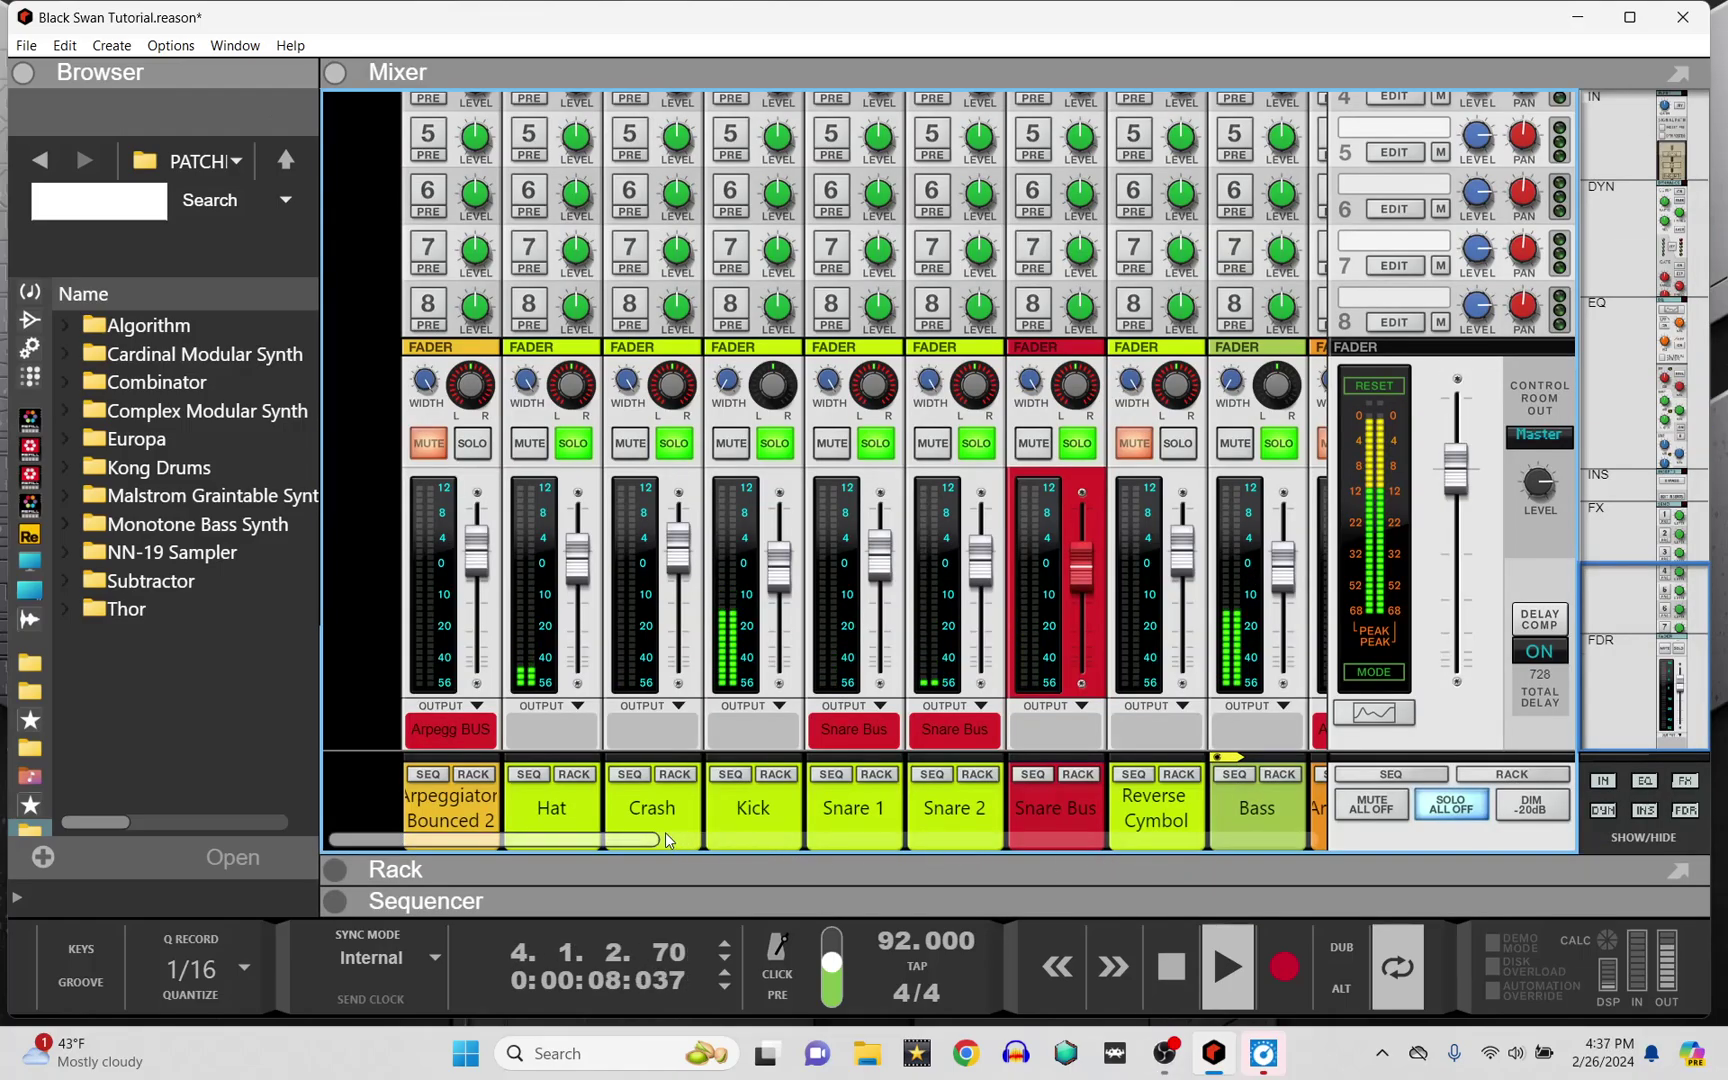
{"action": "left_click_drag", "start_coordinate": [642, 840], "coordinate": [1349, 860]}
{"action": "left_click_drag", "start_coordinate": [1301, 540], "coordinate": [1297, 595]}
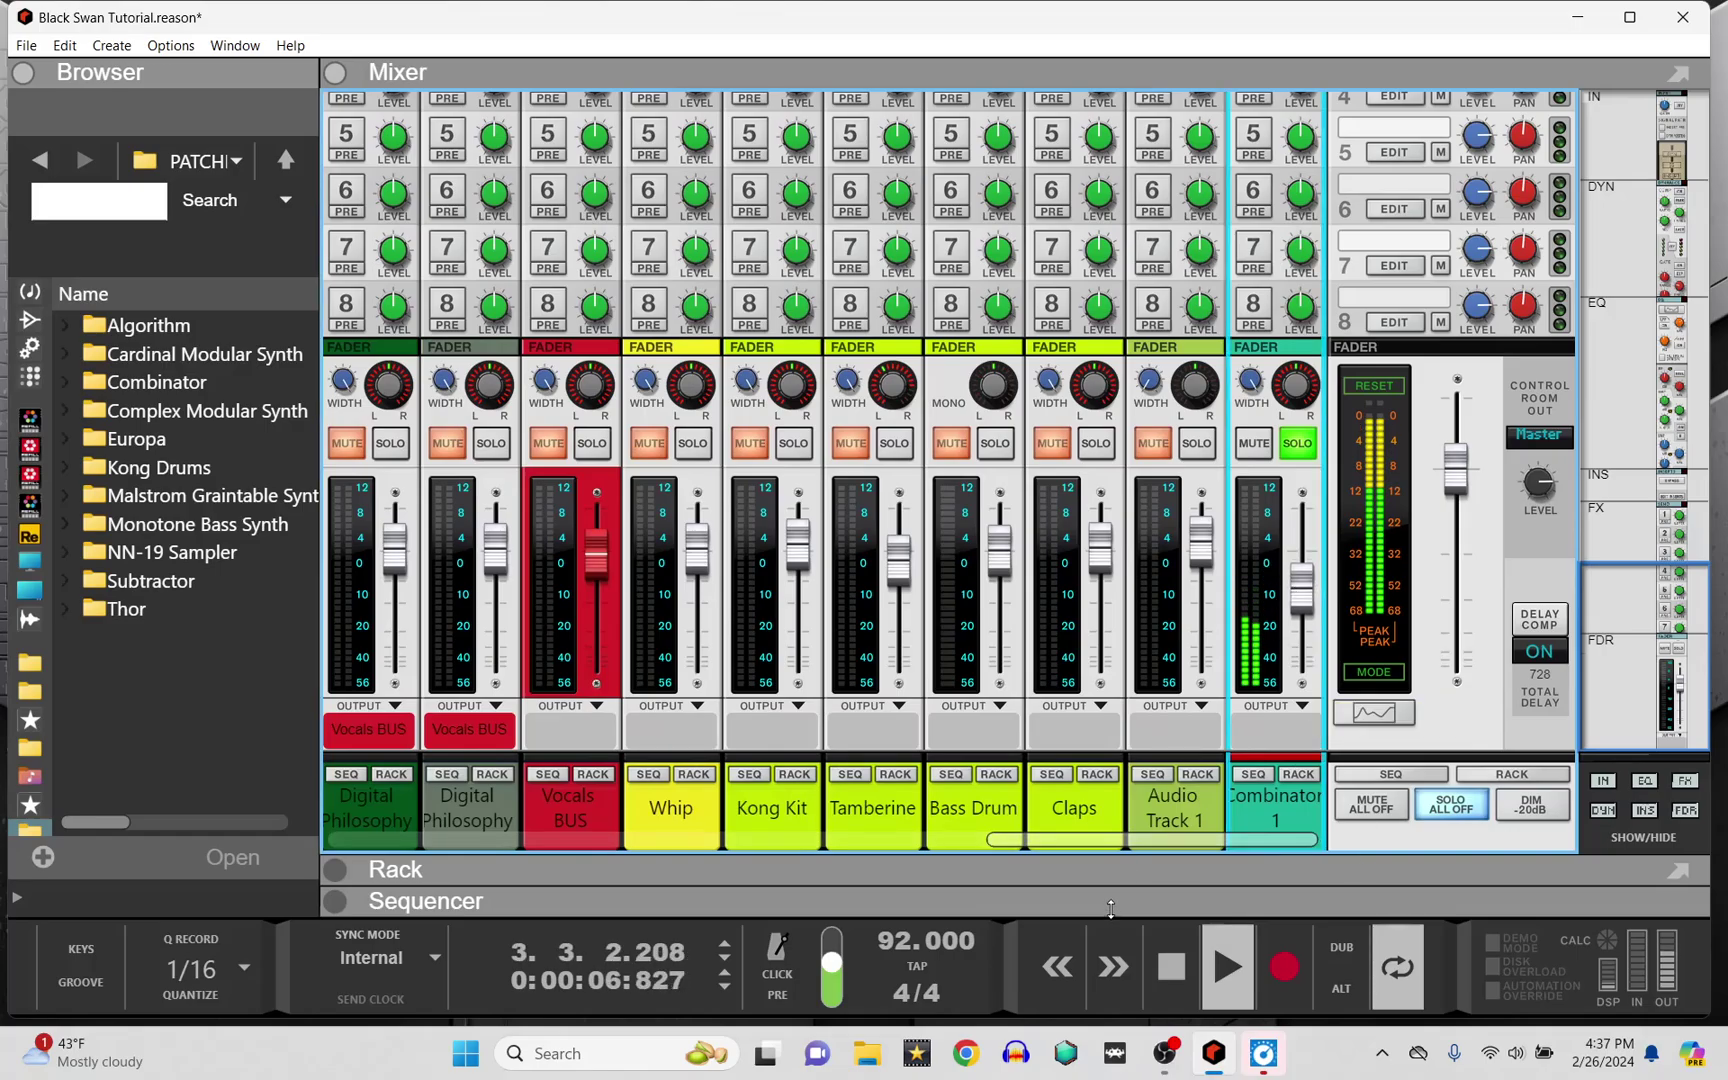
Turn up the Combinator's Control 1 during playback and set Europa's filter frequency directly to 105.1 Hz
{"action": "key", "text": "F6"}
{"action": "left_click_drag", "start_coordinate": [737, 220], "coordinate": [781, 165]}
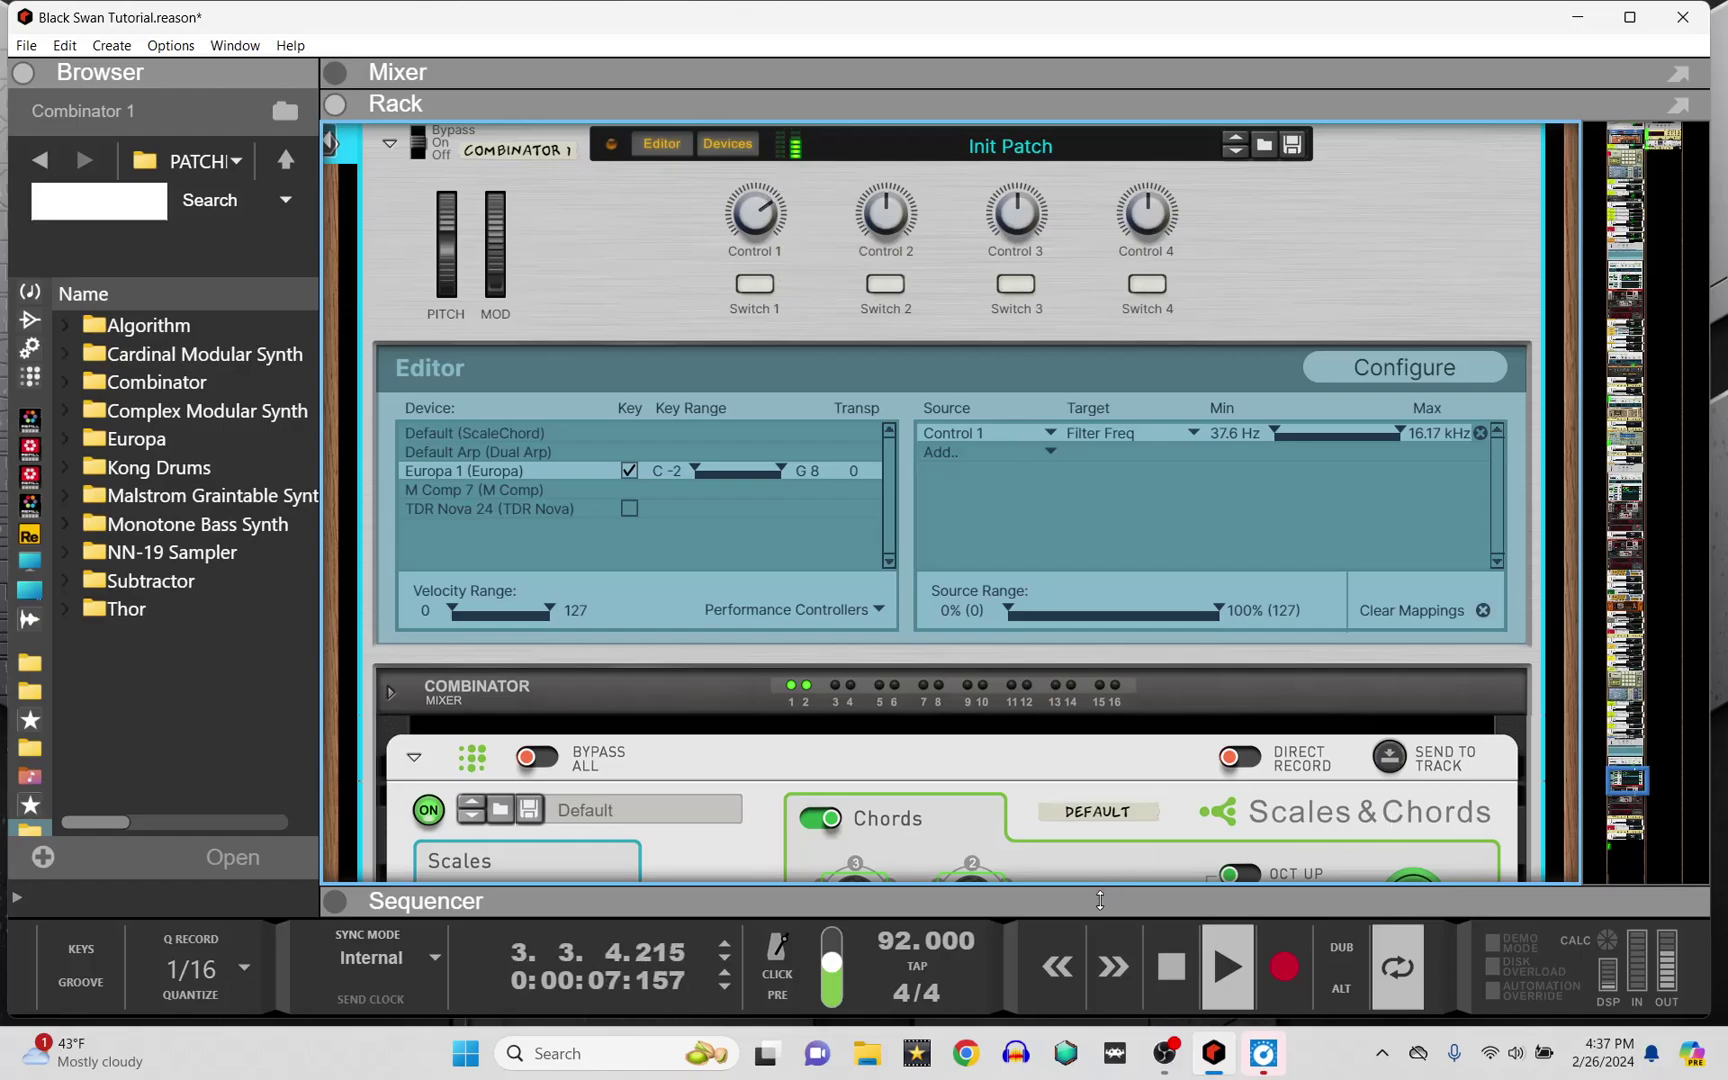
{"action": "scroll", "coordinate": [1081, 680], "scroll_direction": "down", "scroll_amount": 10}
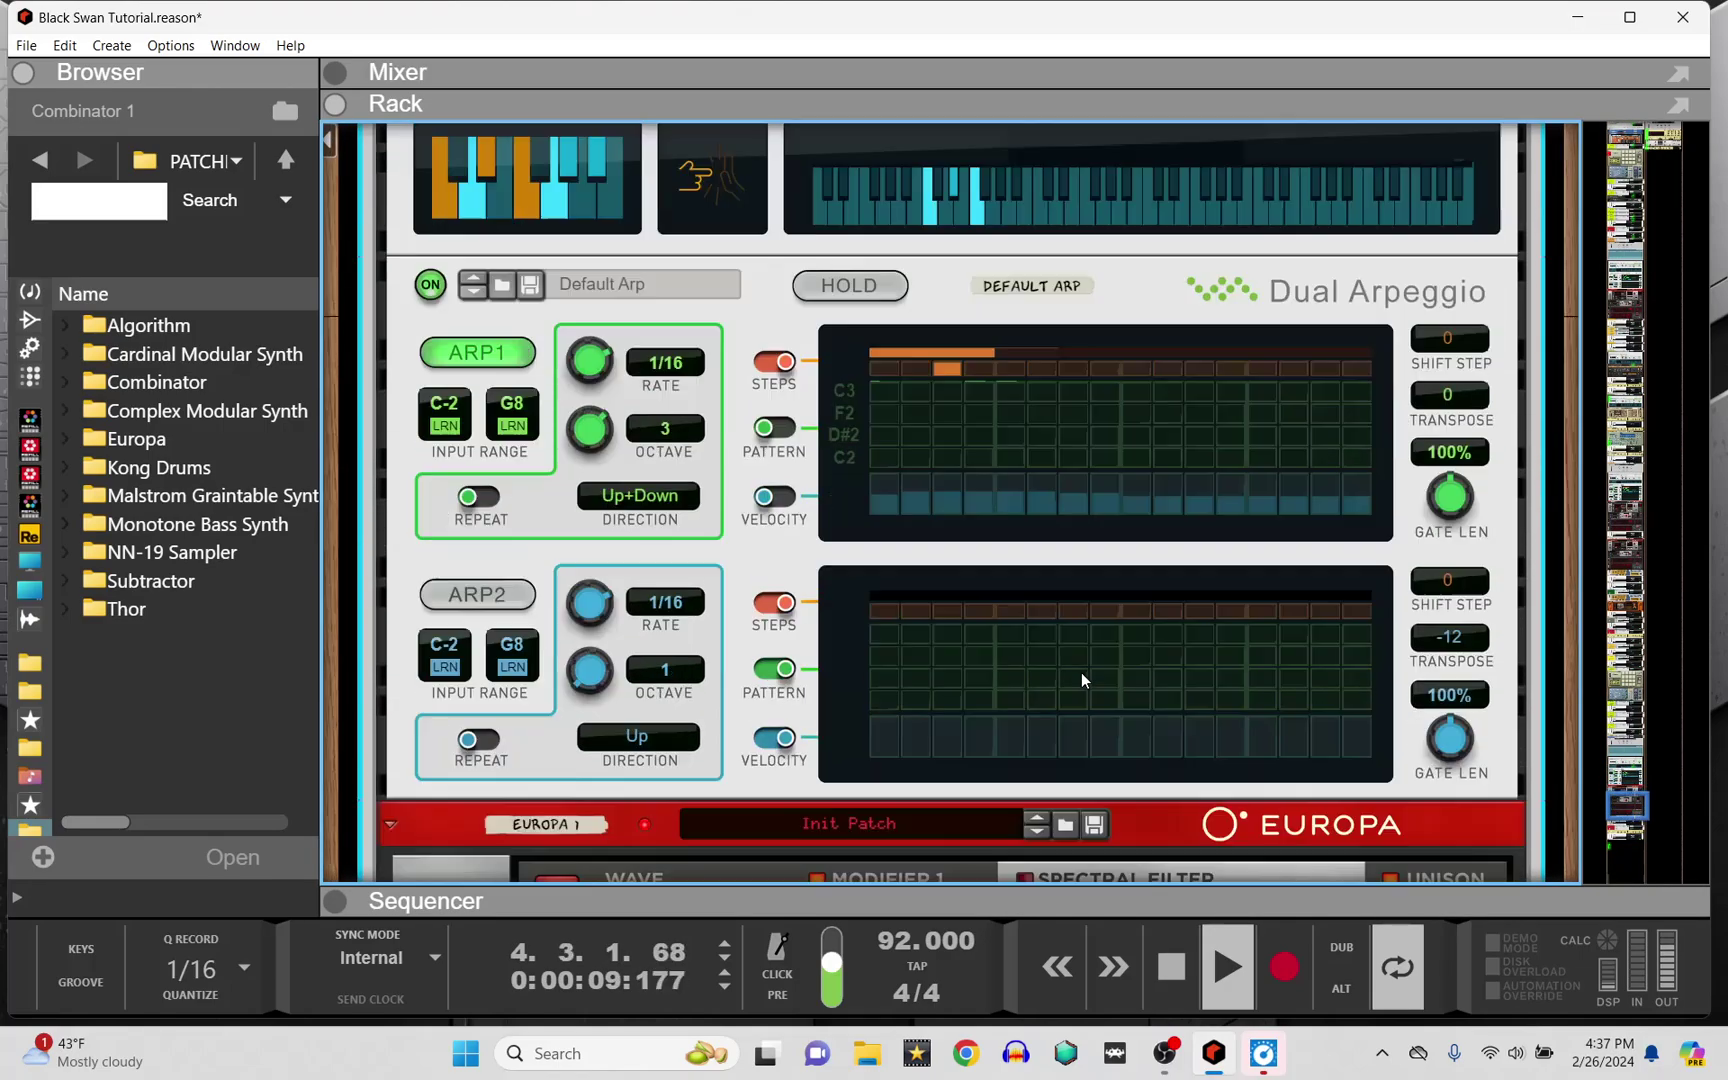
{"action": "scroll", "coordinate": [1083, 672], "scroll_direction": "down", "scroll_amount": 10}
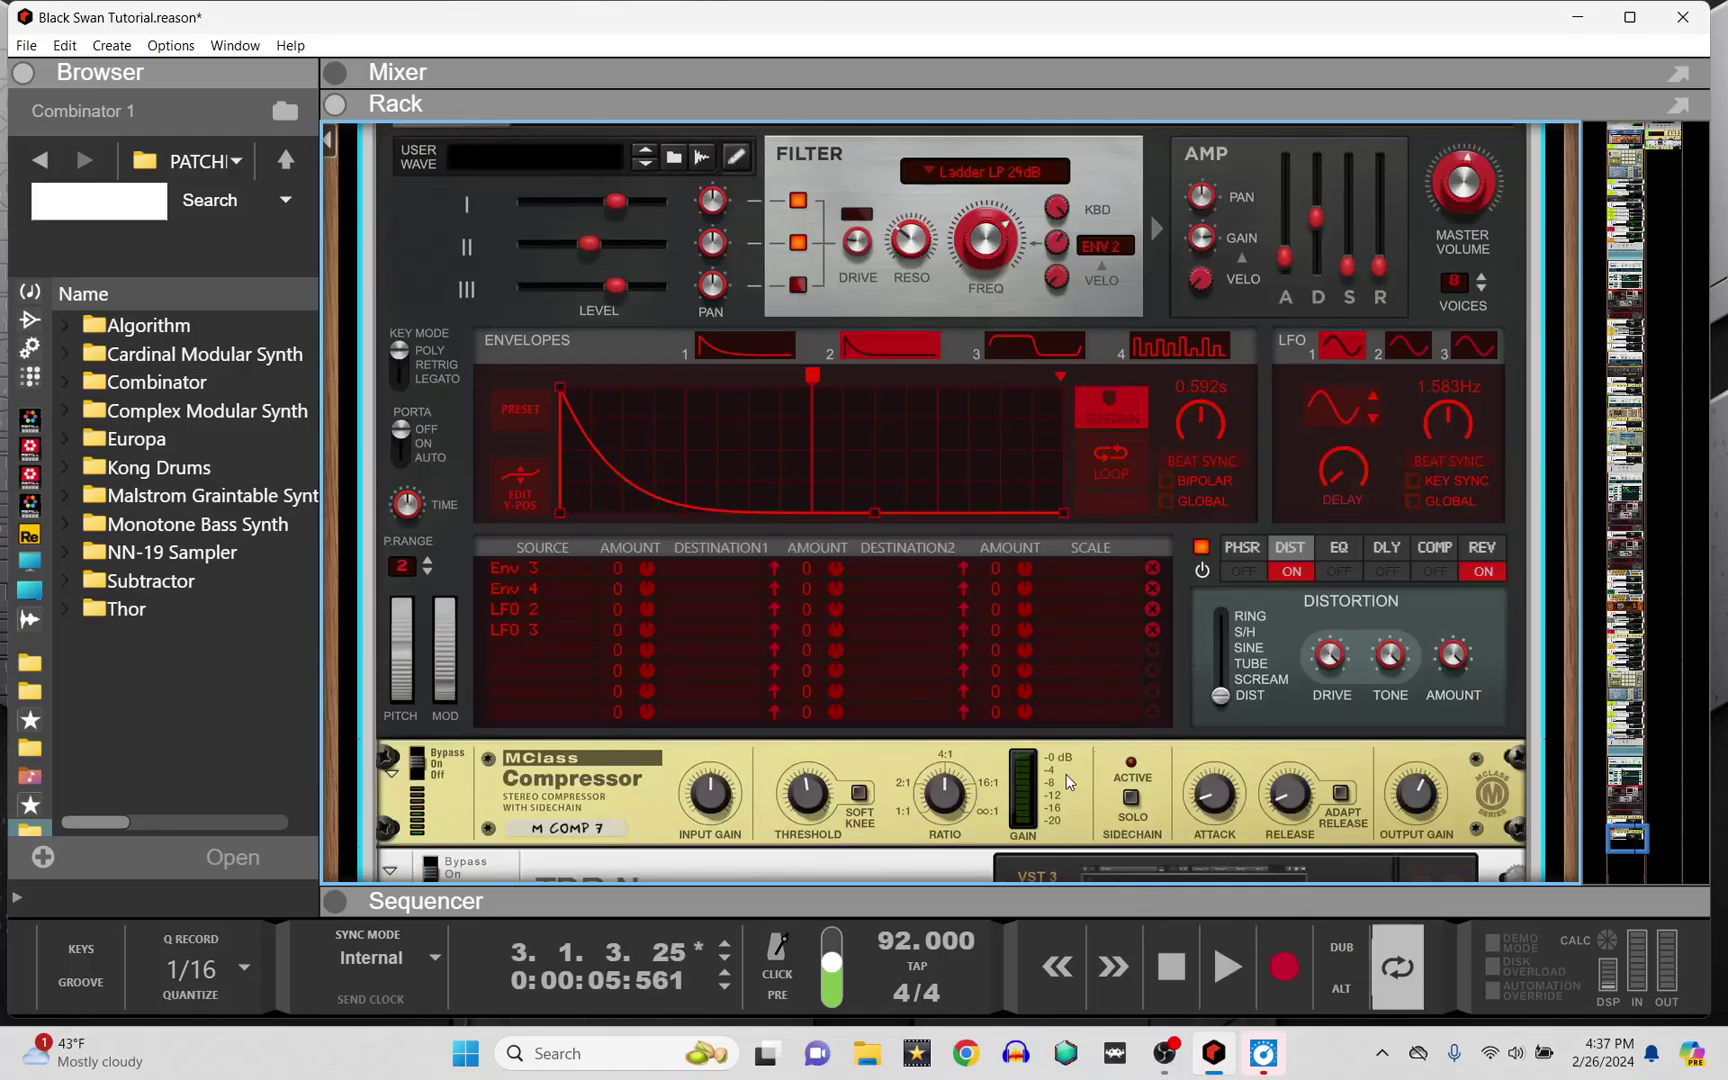
{"action": "left_click", "coordinate": [1006, 268]}
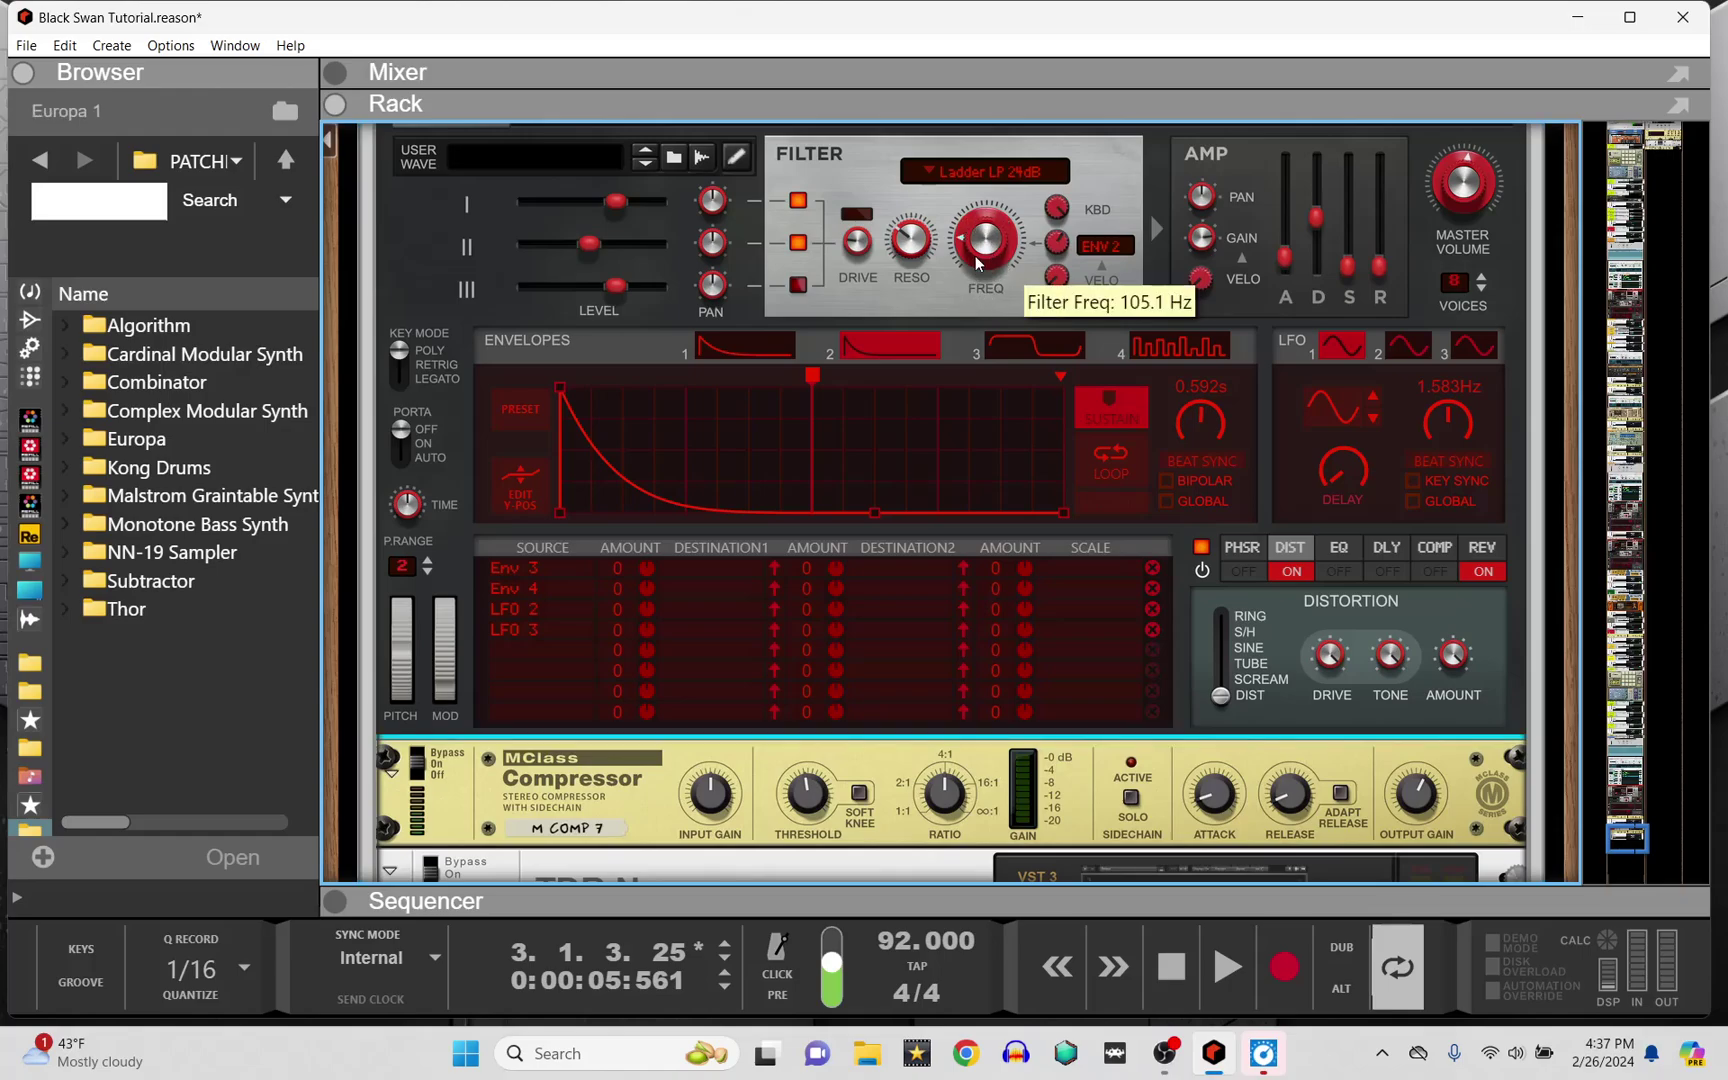
Turn the Combinator's Control 1 knob further up to drive the mapped filter frequency
{"action": "scroll", "coordinate": [949, 278], "scroll_direction": "up", "scroll_amount": 12}
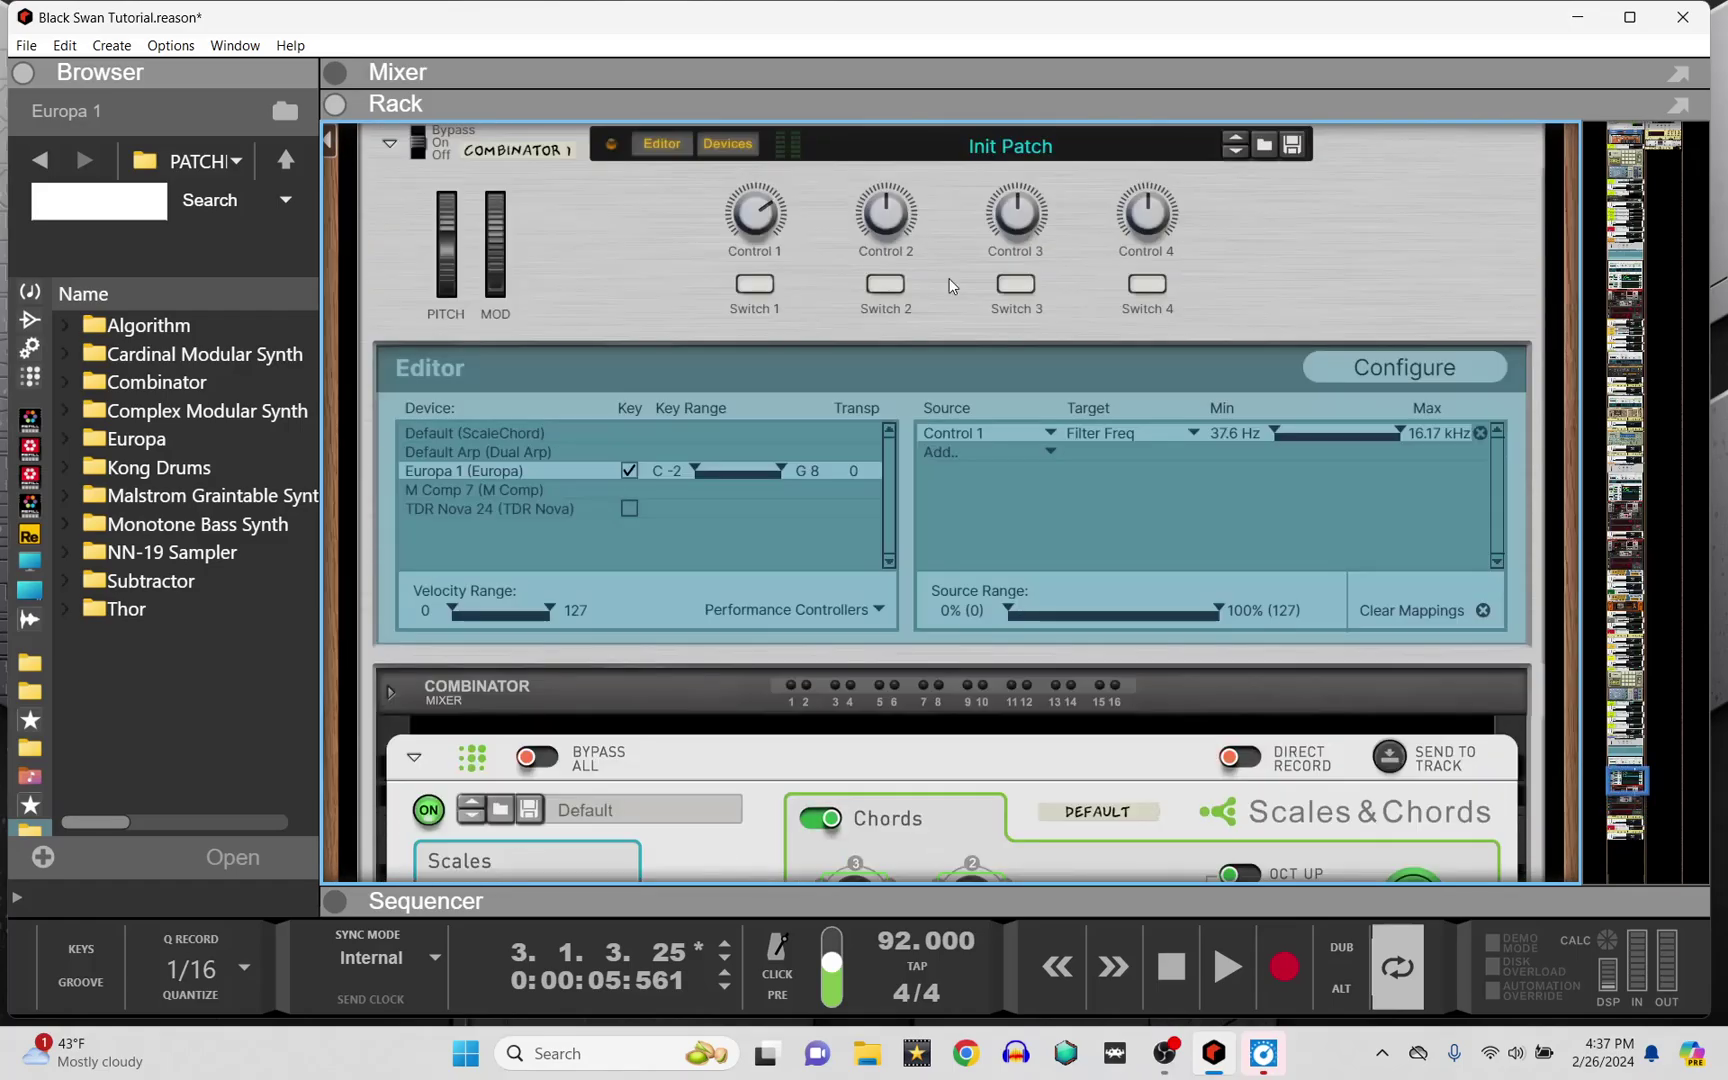
{"action": "scroll", "coordinate": [949, 278], "scroll_direction": "up", "scroll_amount": 2}
{"action": "mouse_move", "coordinate": [782, 298]}
{"action": "left_mouse_down"}
{"action": "mouse_move", "coordinate": [767, 370]}
{"action": "mouse_move", "coordinate": [797, 278]}
{"action": "mouse_move", "coordinate": [778, 377]}
{"action": "mouse_move", "coordinate": [803, 282]}
{"action": "left_mouse_up"}
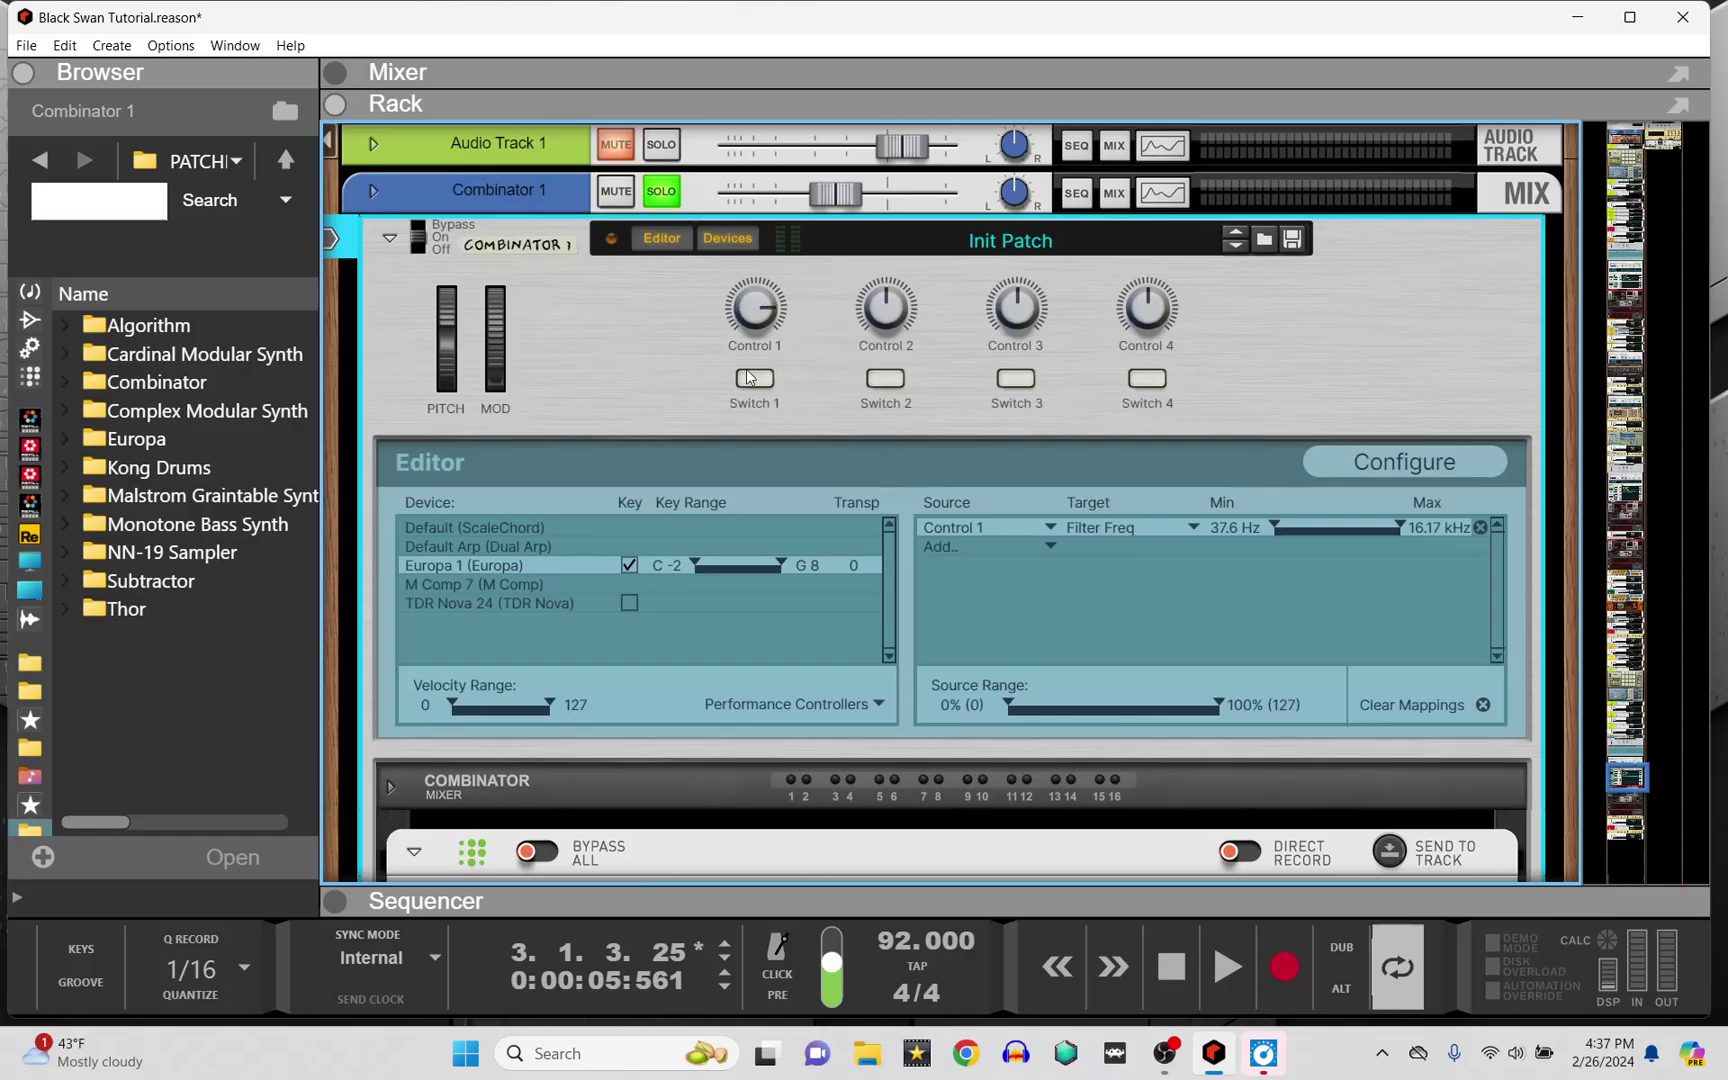
Rename the Combinator's Control 1 knob as "Frequency filter"
{"action": "scroll", "coordinate": [1020, 625], "scroll_direction": "down", "scroll_amount": 10}
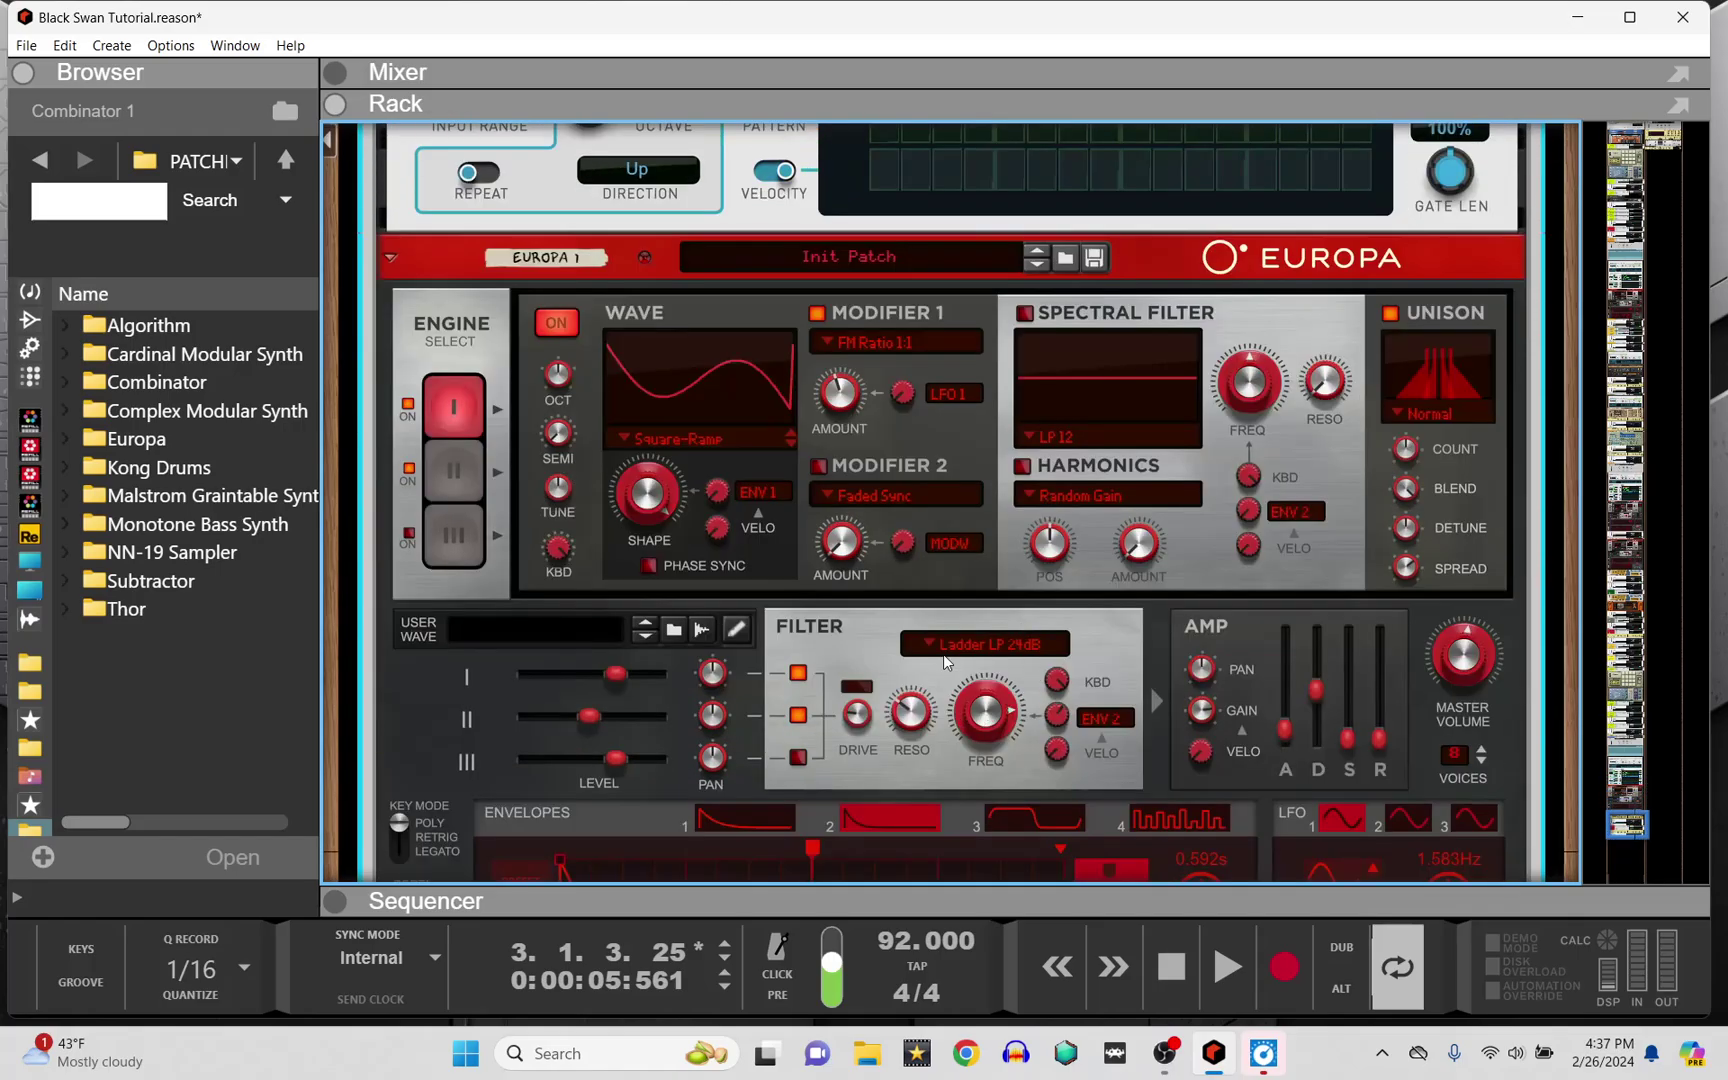
{"action": "scroll", "coordinate": [983, 705], "scroll_direction": "up", "scroll_amount": 8}
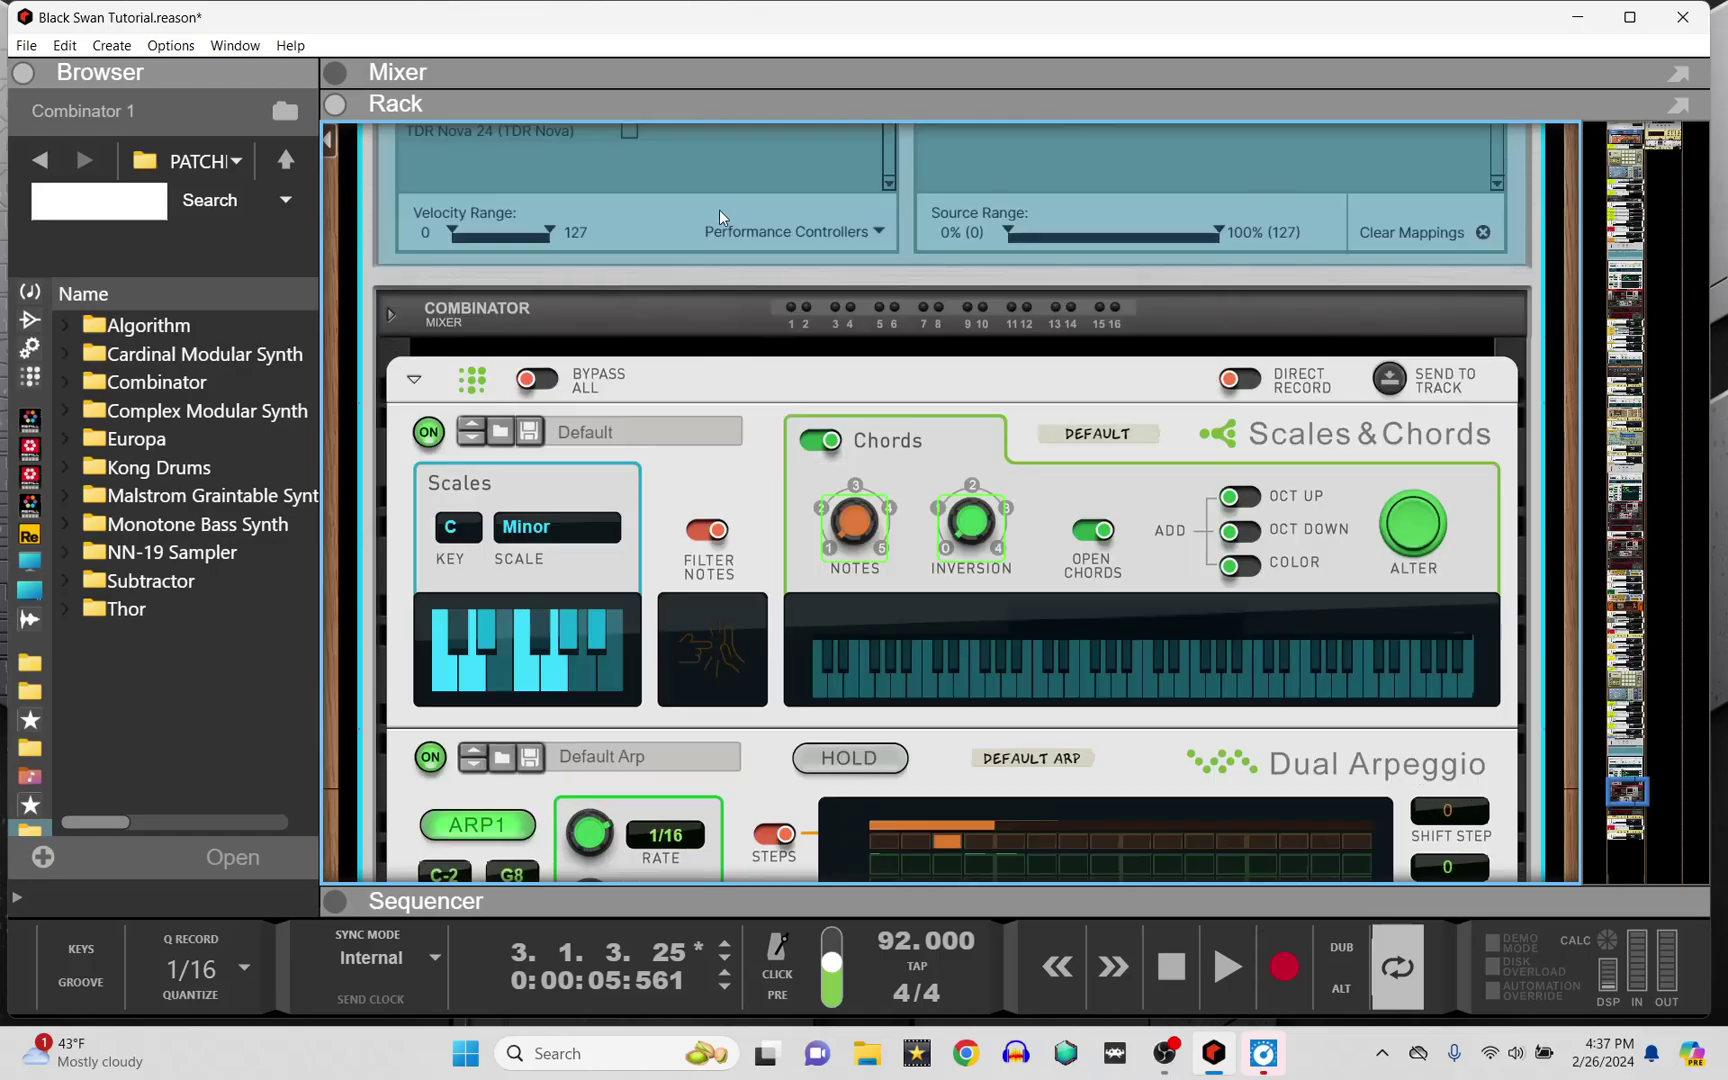
{"action": "scroll", "coordinate": [720, 215], "scroll_direction": "up", "scroll_amount": 3}
{"action": "scroll", "coordinate": [754, 178], "scroll_direction": "up", "scroll_amount": 2}
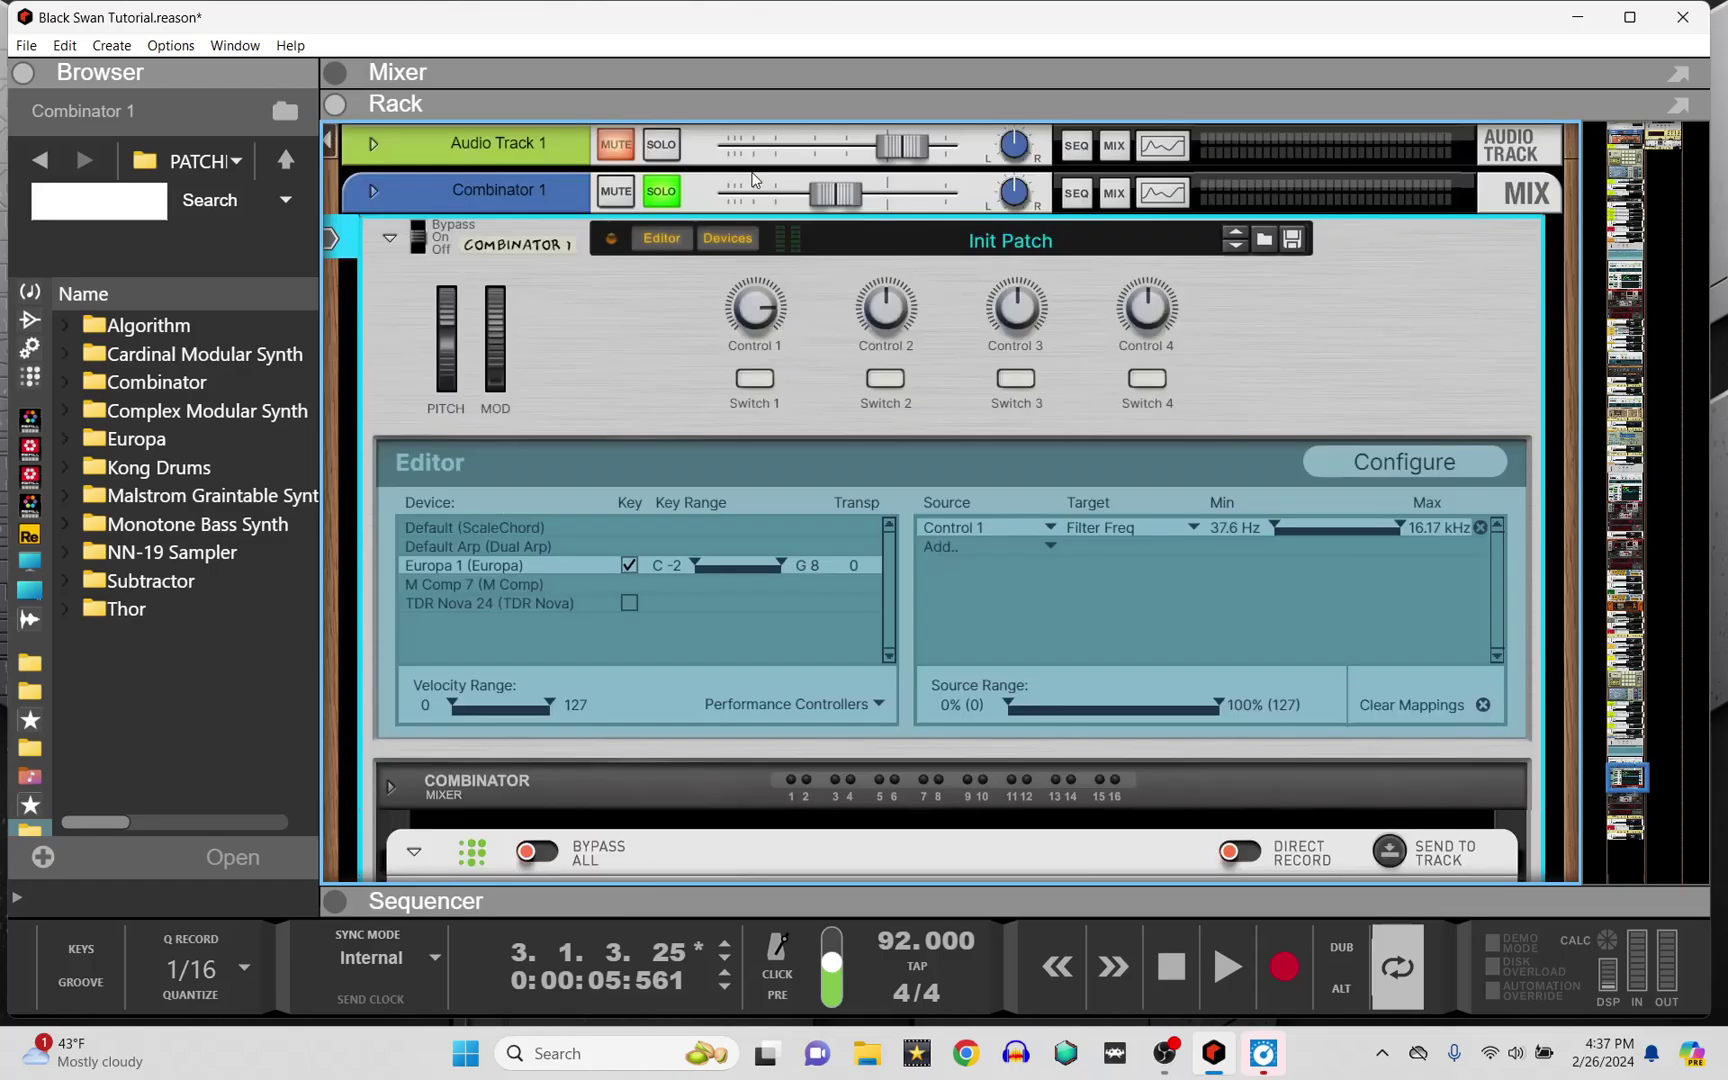
{"action": "double_click", "coordinate": [768, 347]}
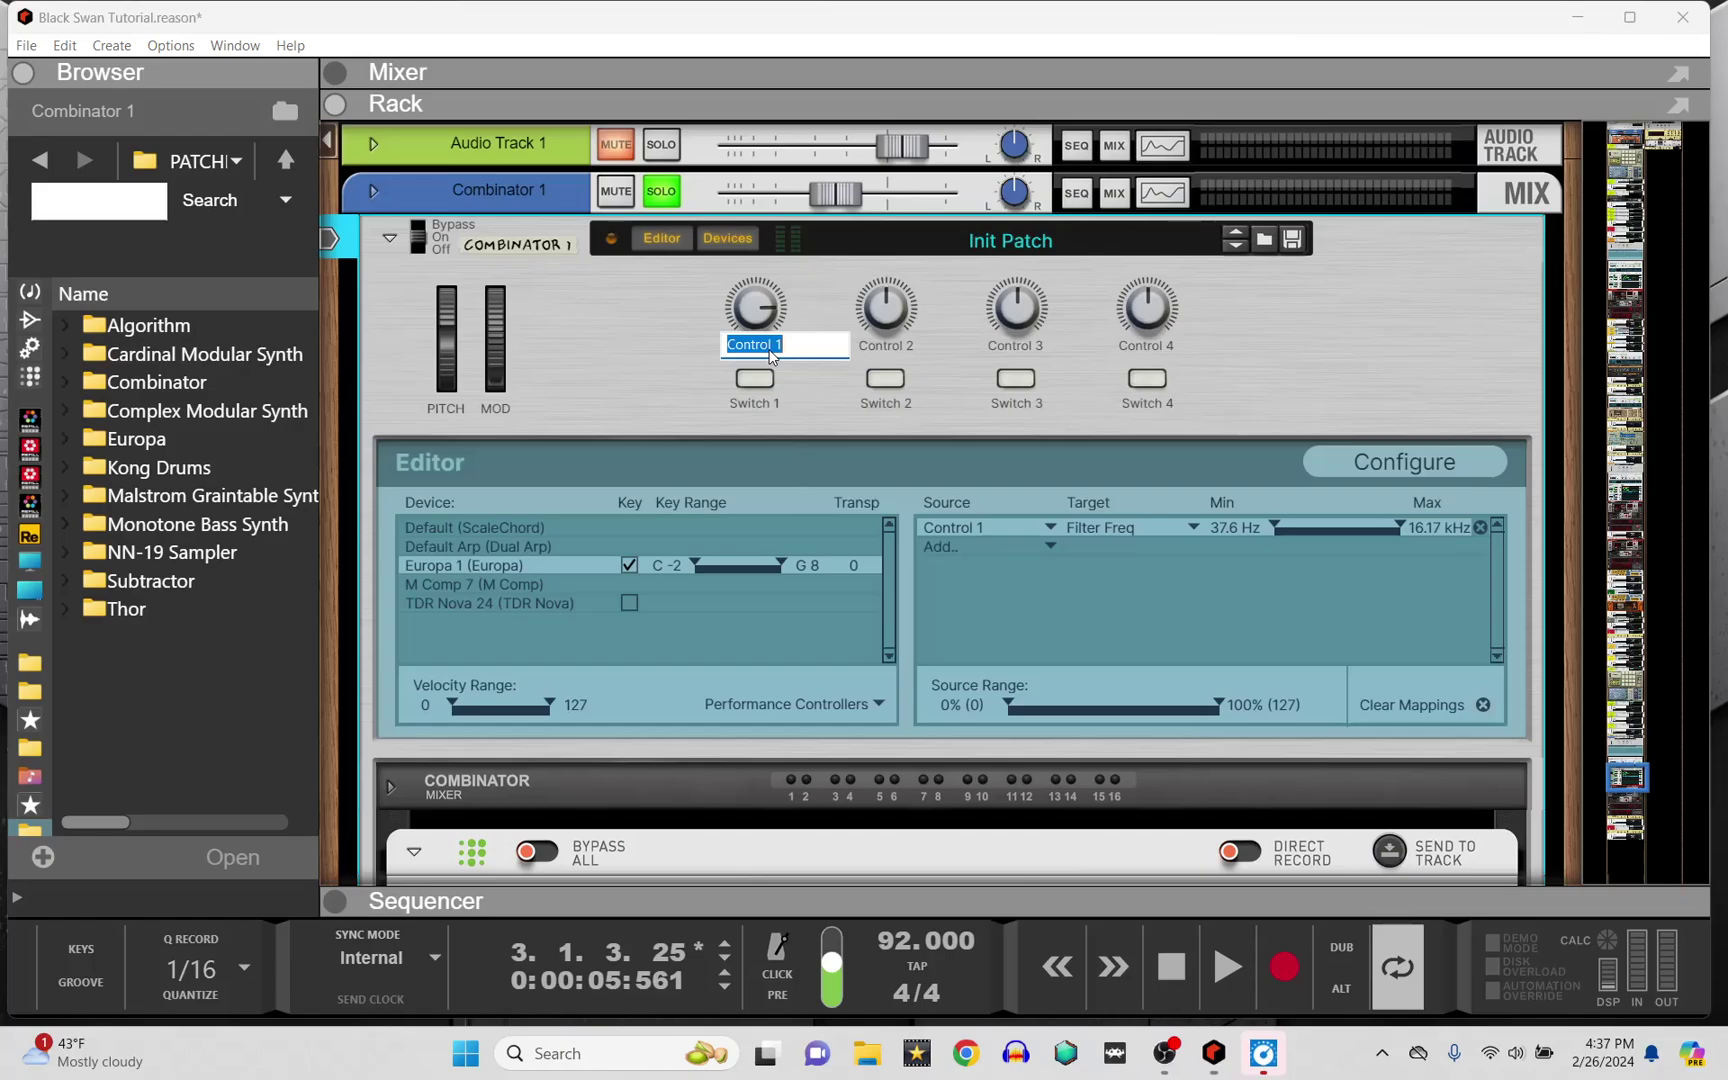
{"action": "type", "text": "Frequency filter"}
{"action": "key", "text": "Return"}
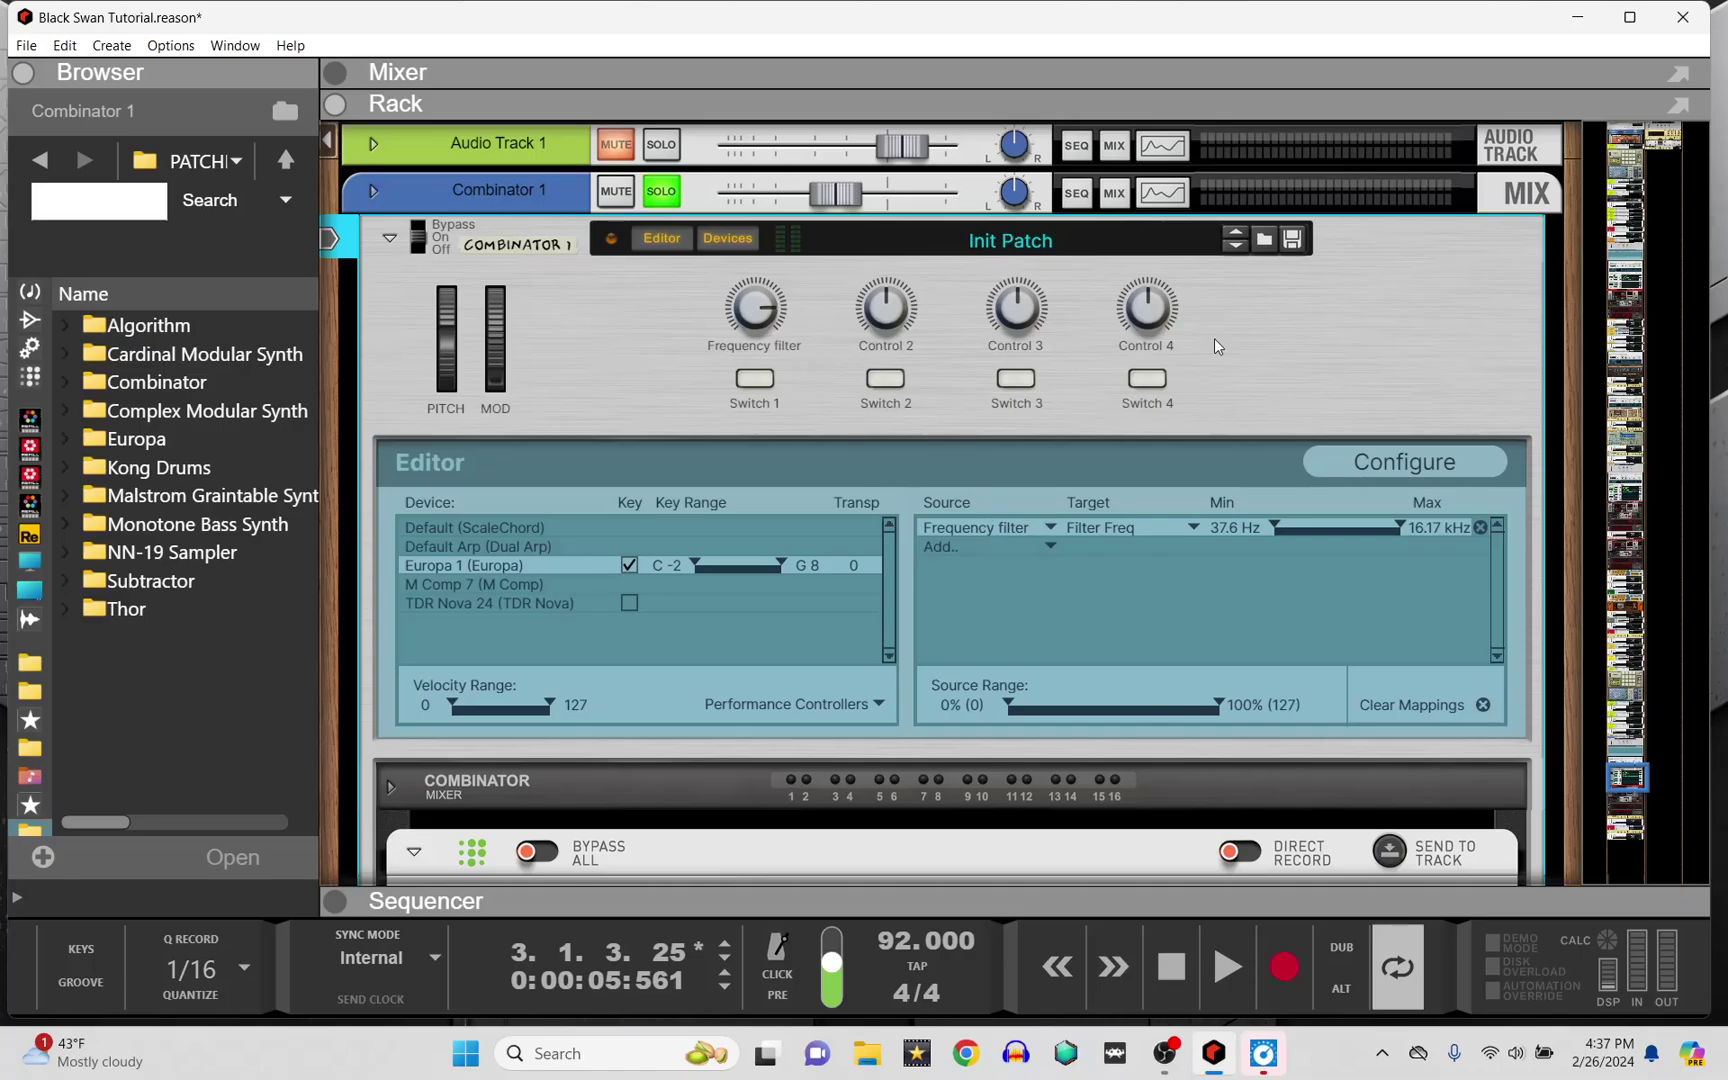
In the Combinator's configuration, remove Controls 2 to 4 and Switches 1 to 4 from the panel
{"action": "left_click", "coordinate": [886, 319]}
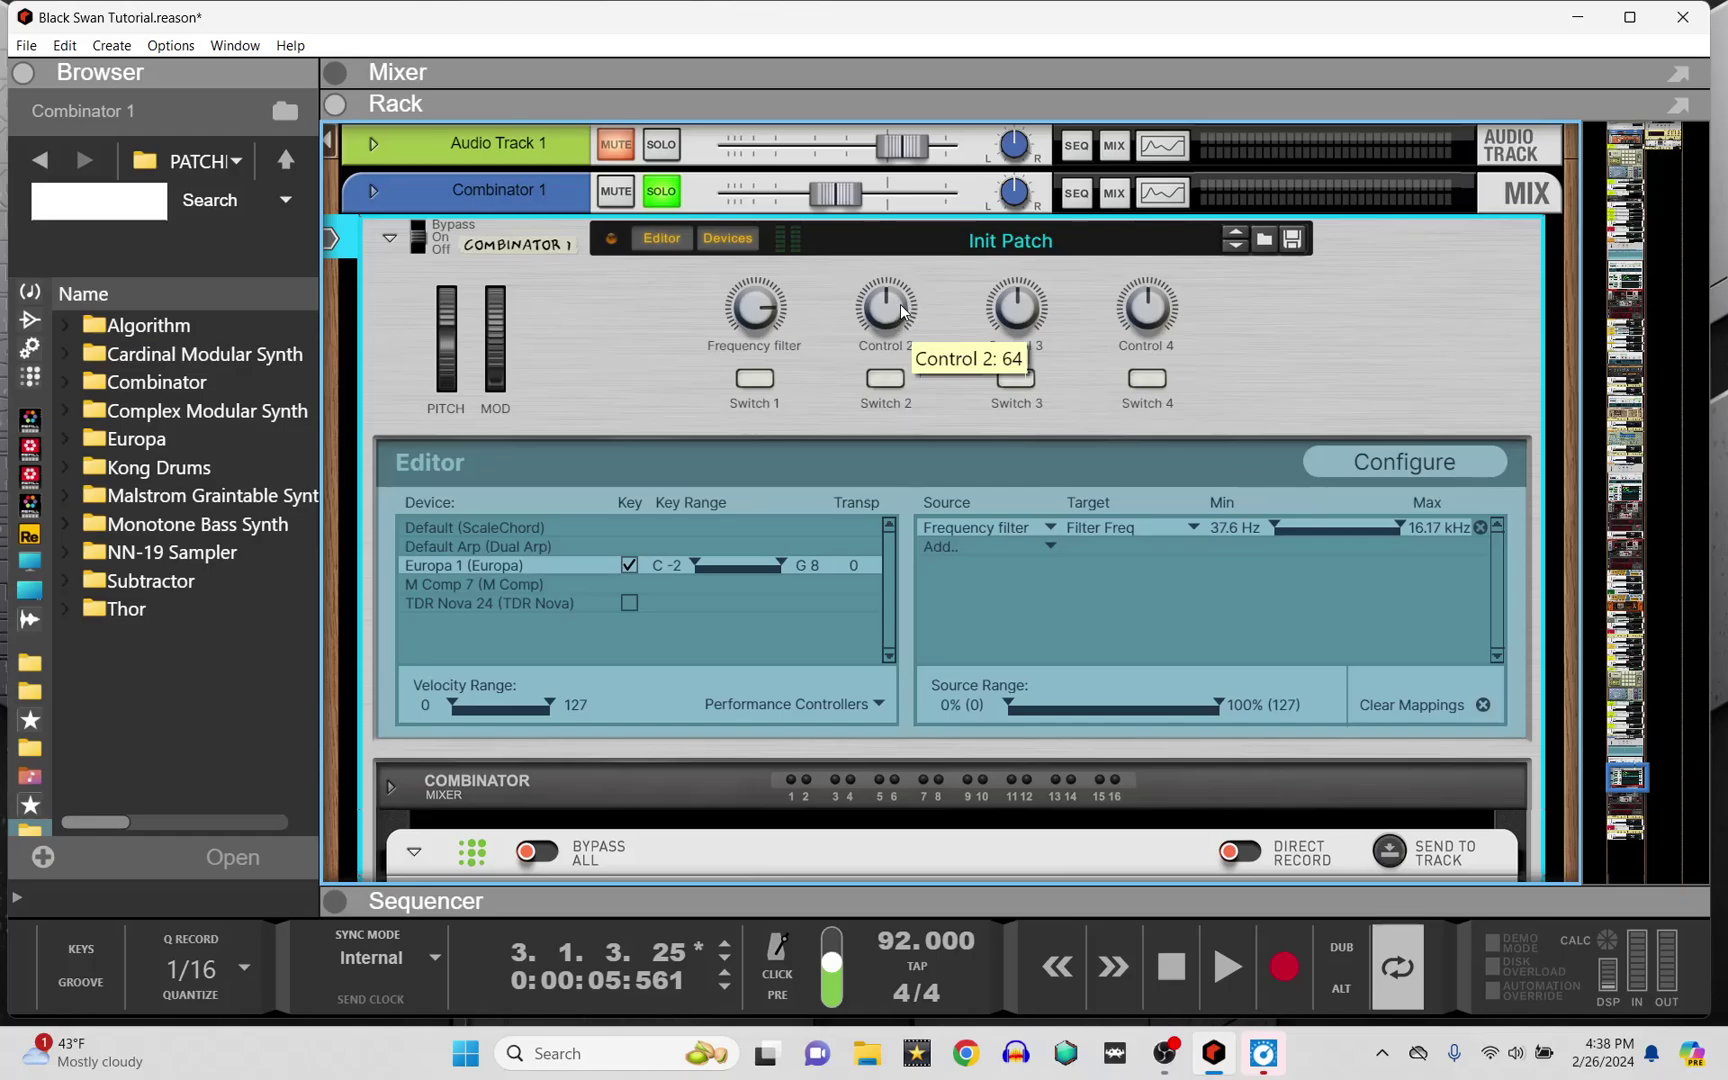
{"action": "left_click", "coordinate": [1457, 465]}
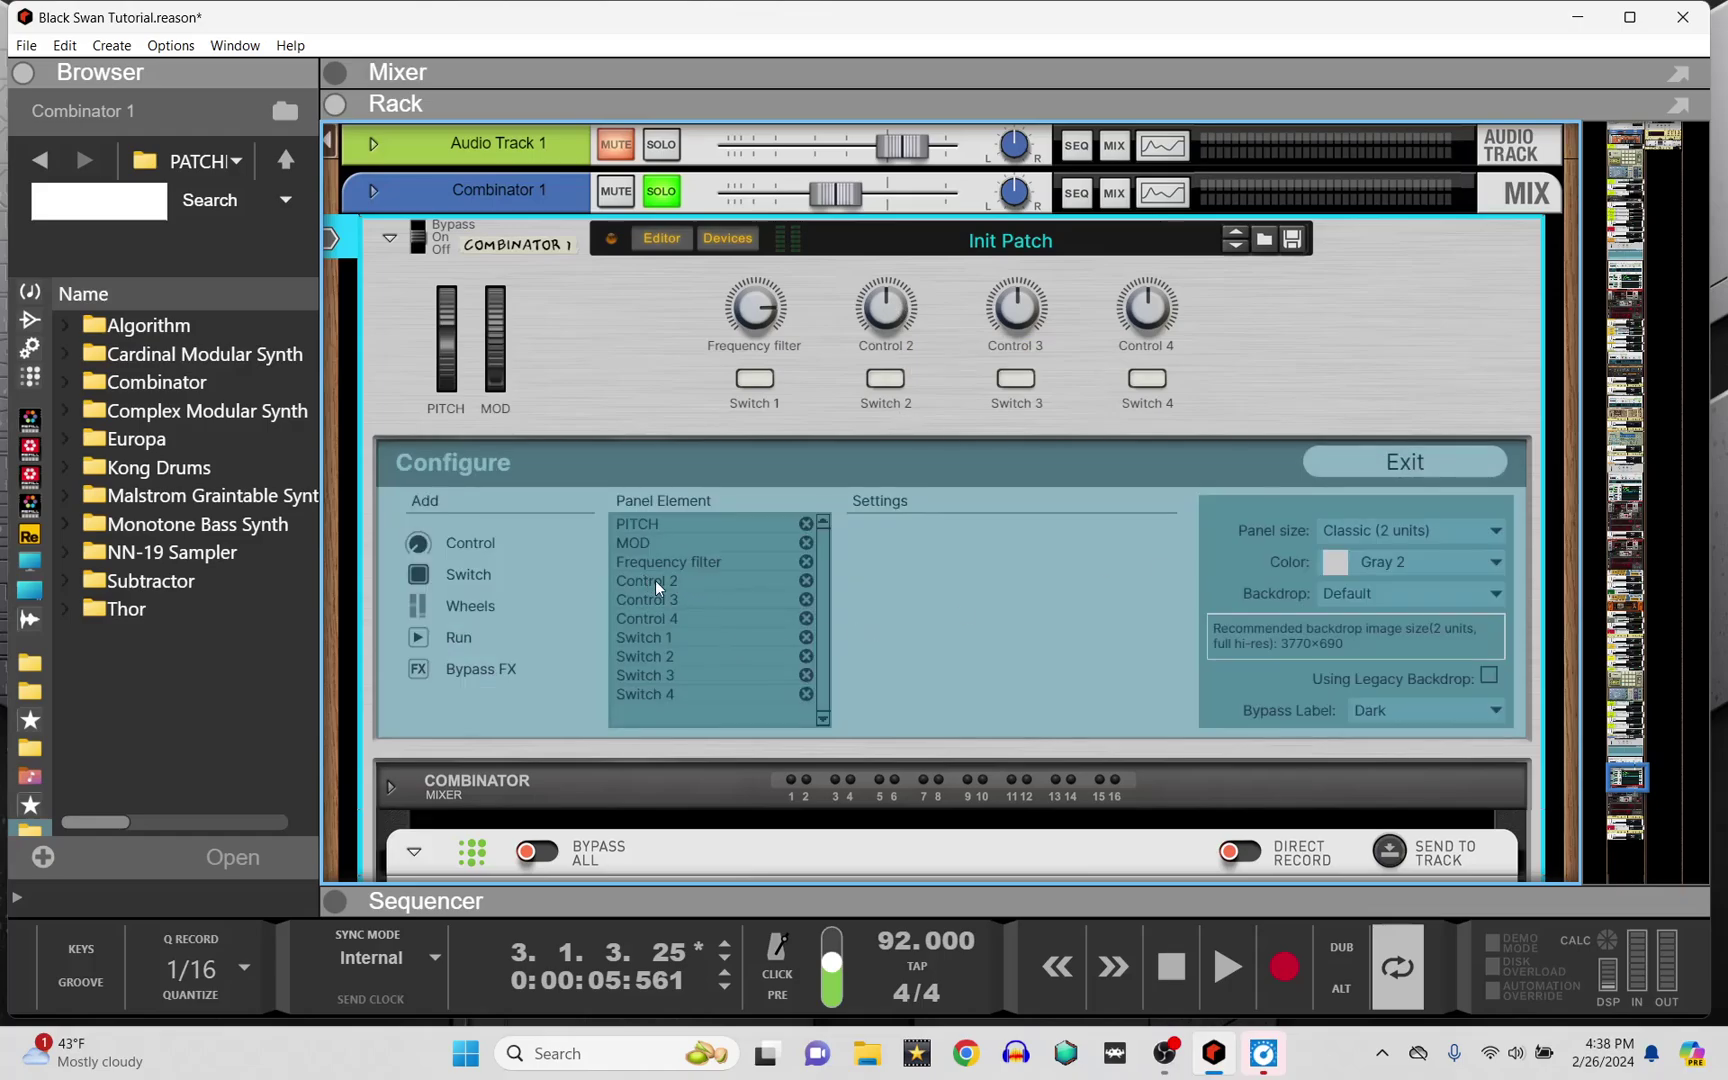
{"action": "left_click", "coordinate": [805, 584]}
{"action": "left_click", "coordinate": [803, 584]}
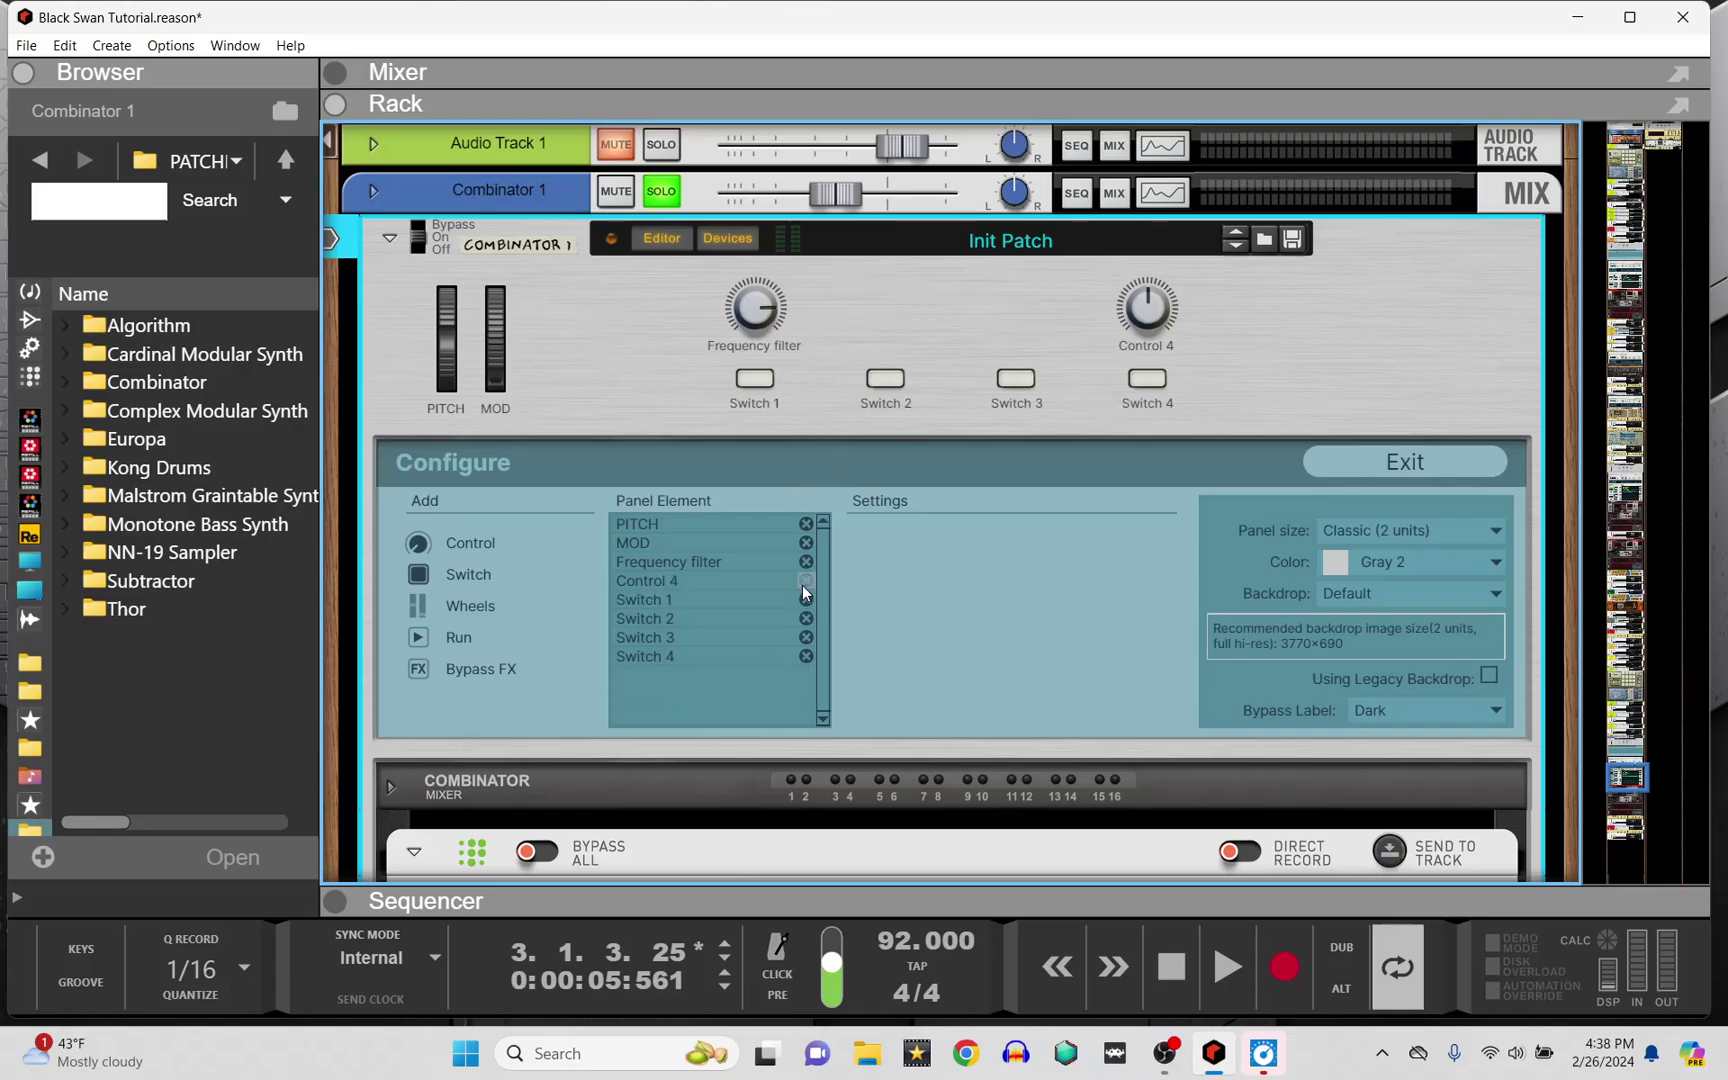
{"action": "left_click", "coordinate": [802, 584]}
{"action": "left_click", "coordinate": [802, 584]}
{"action": "left_click", "coordinate": [802, 584]}
{"action": "left_click", "coordinate": [802, 584]}
{"action": "left_click", "coordinate": [802, 584]}
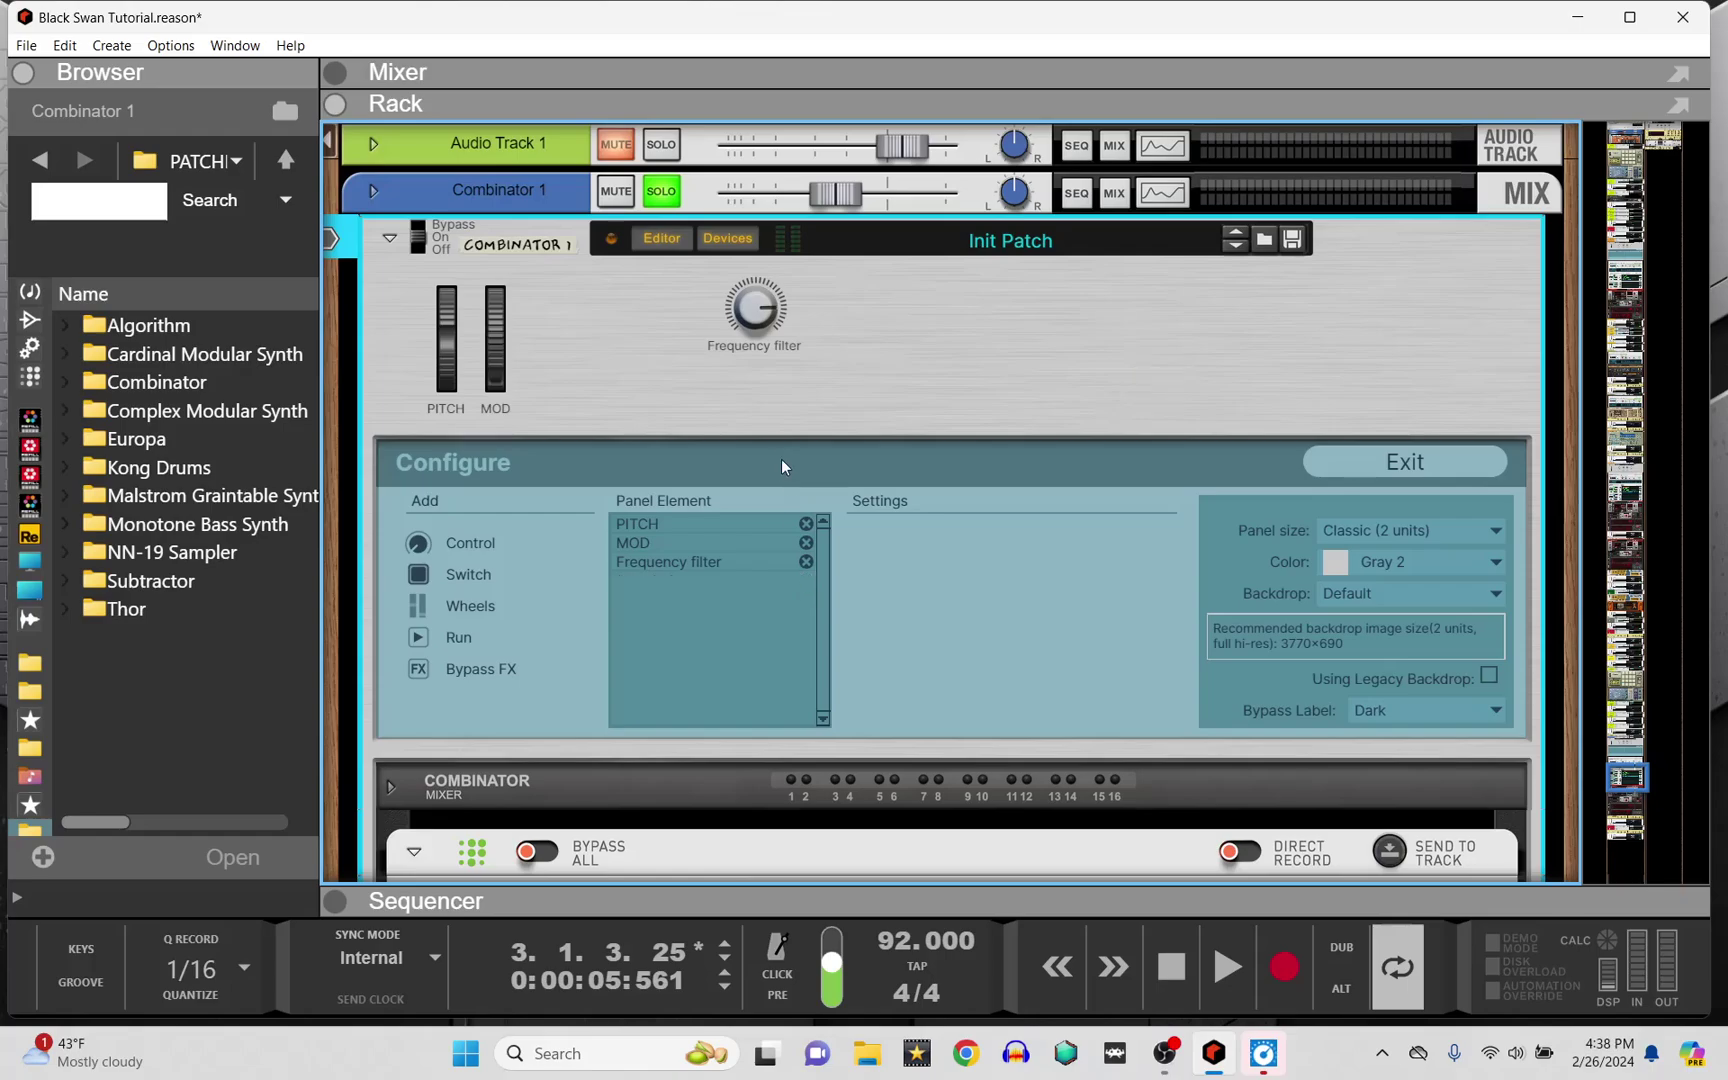
Move the Frequency filter knob to the middle of the Combinator's front panel and leave configuration mode
{"action": "left_click_drag", "start_coordinate": [760, 309], "coordinate": [936, 312]}
{"action": "left_click", "coordinate": [1087, 363]}
{"action": "left_click", "coordinate": [930, 347]}
{"action": "left_click", "coordinate": [1350, 458]}
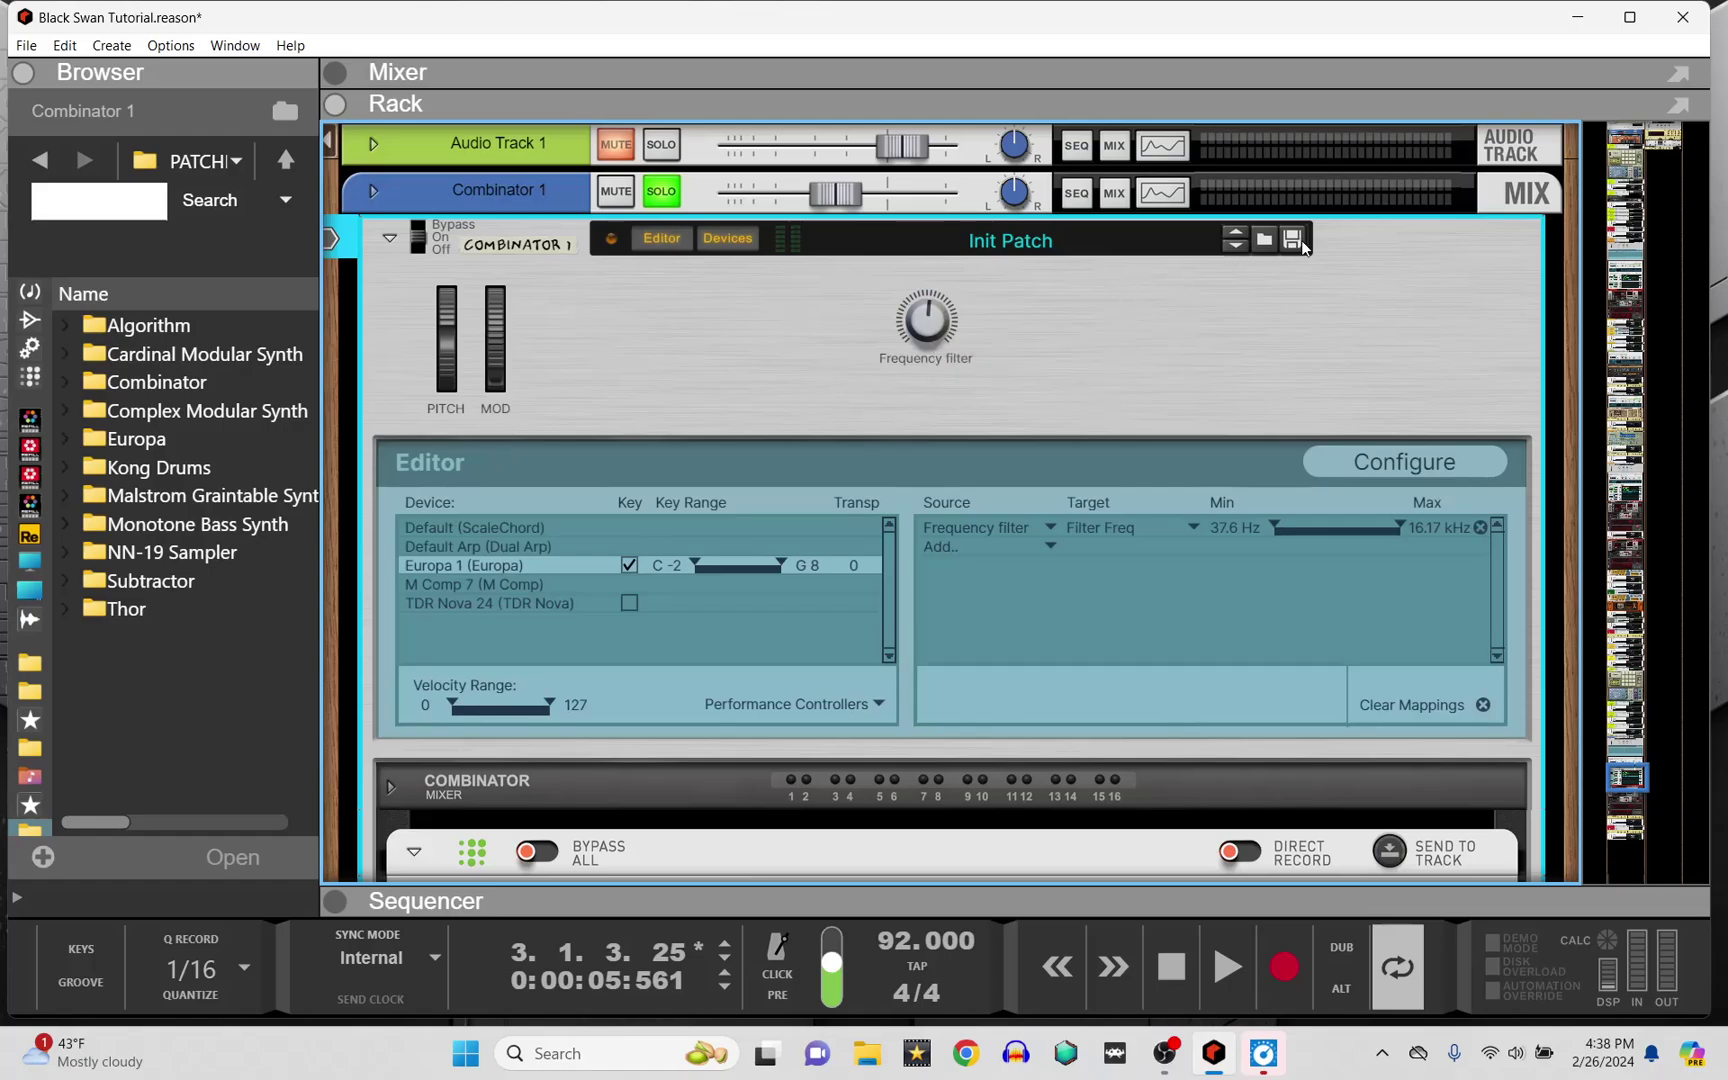
Open the save dialog for the Combinator patch and close it without saving
{"action": "left_click", "coordinate": [1293, 240]}
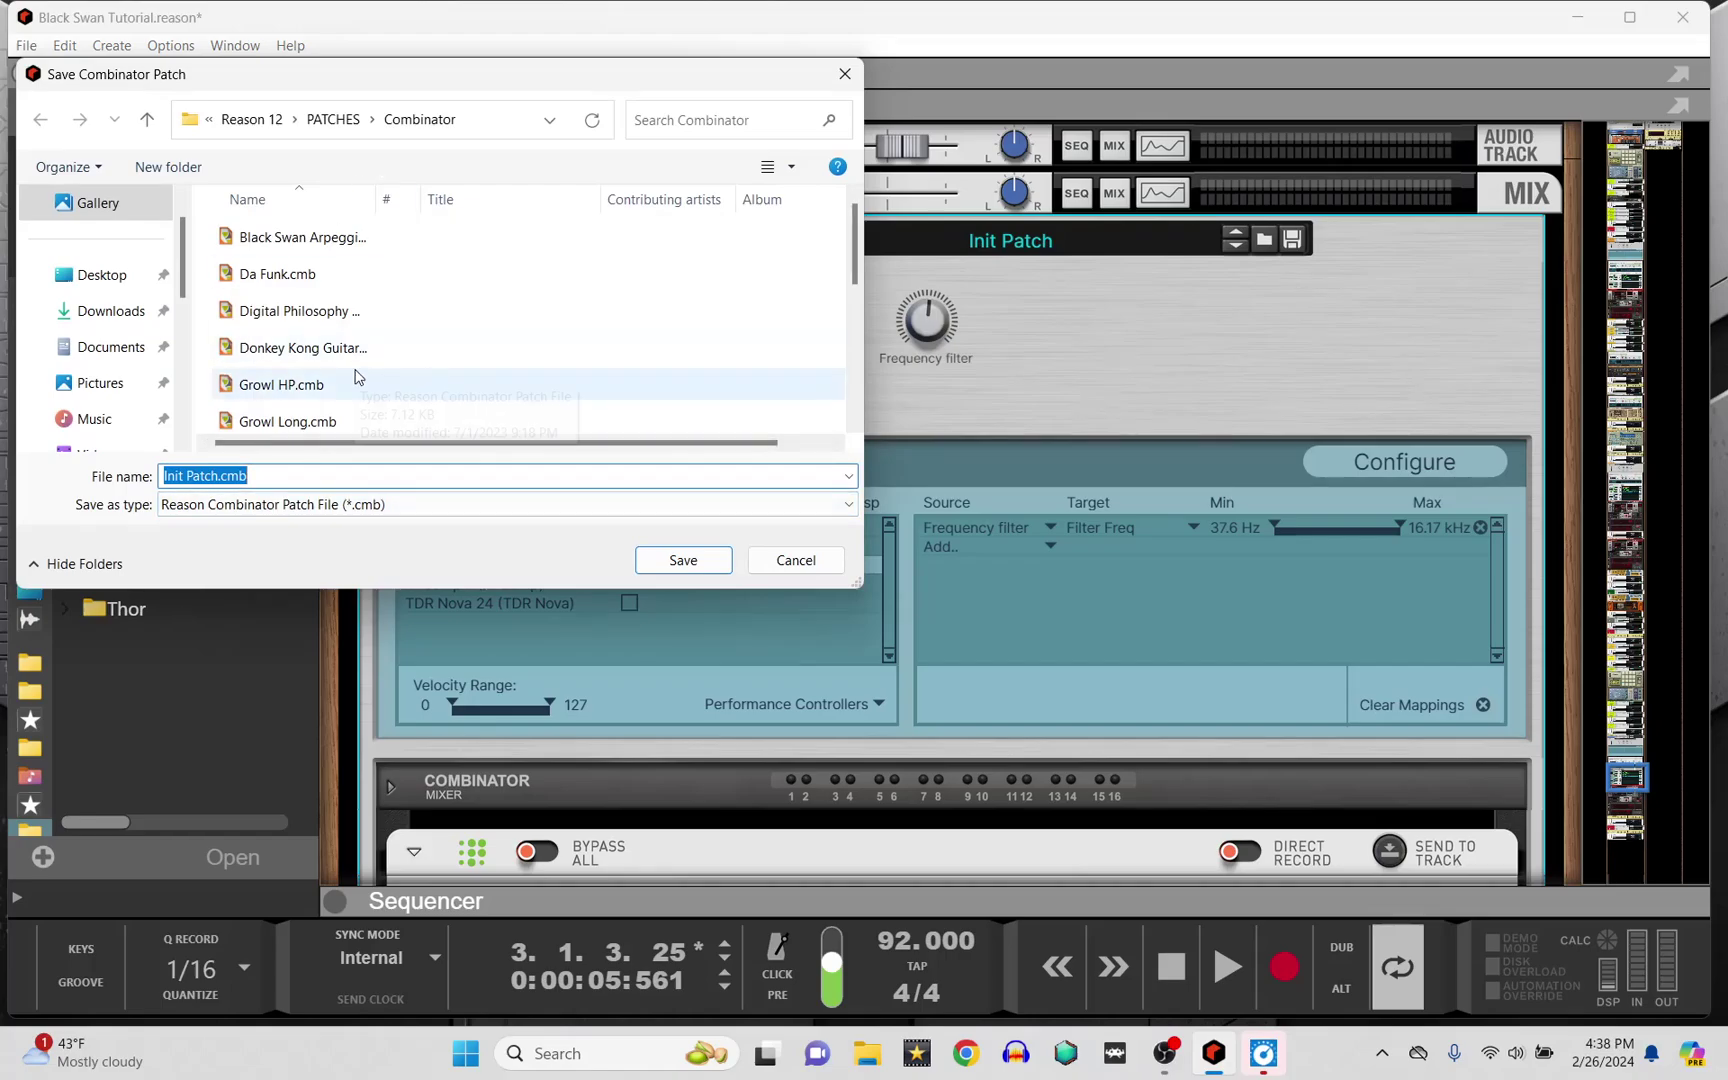
{"action": "left_click", "coordinate": [848, 74]}
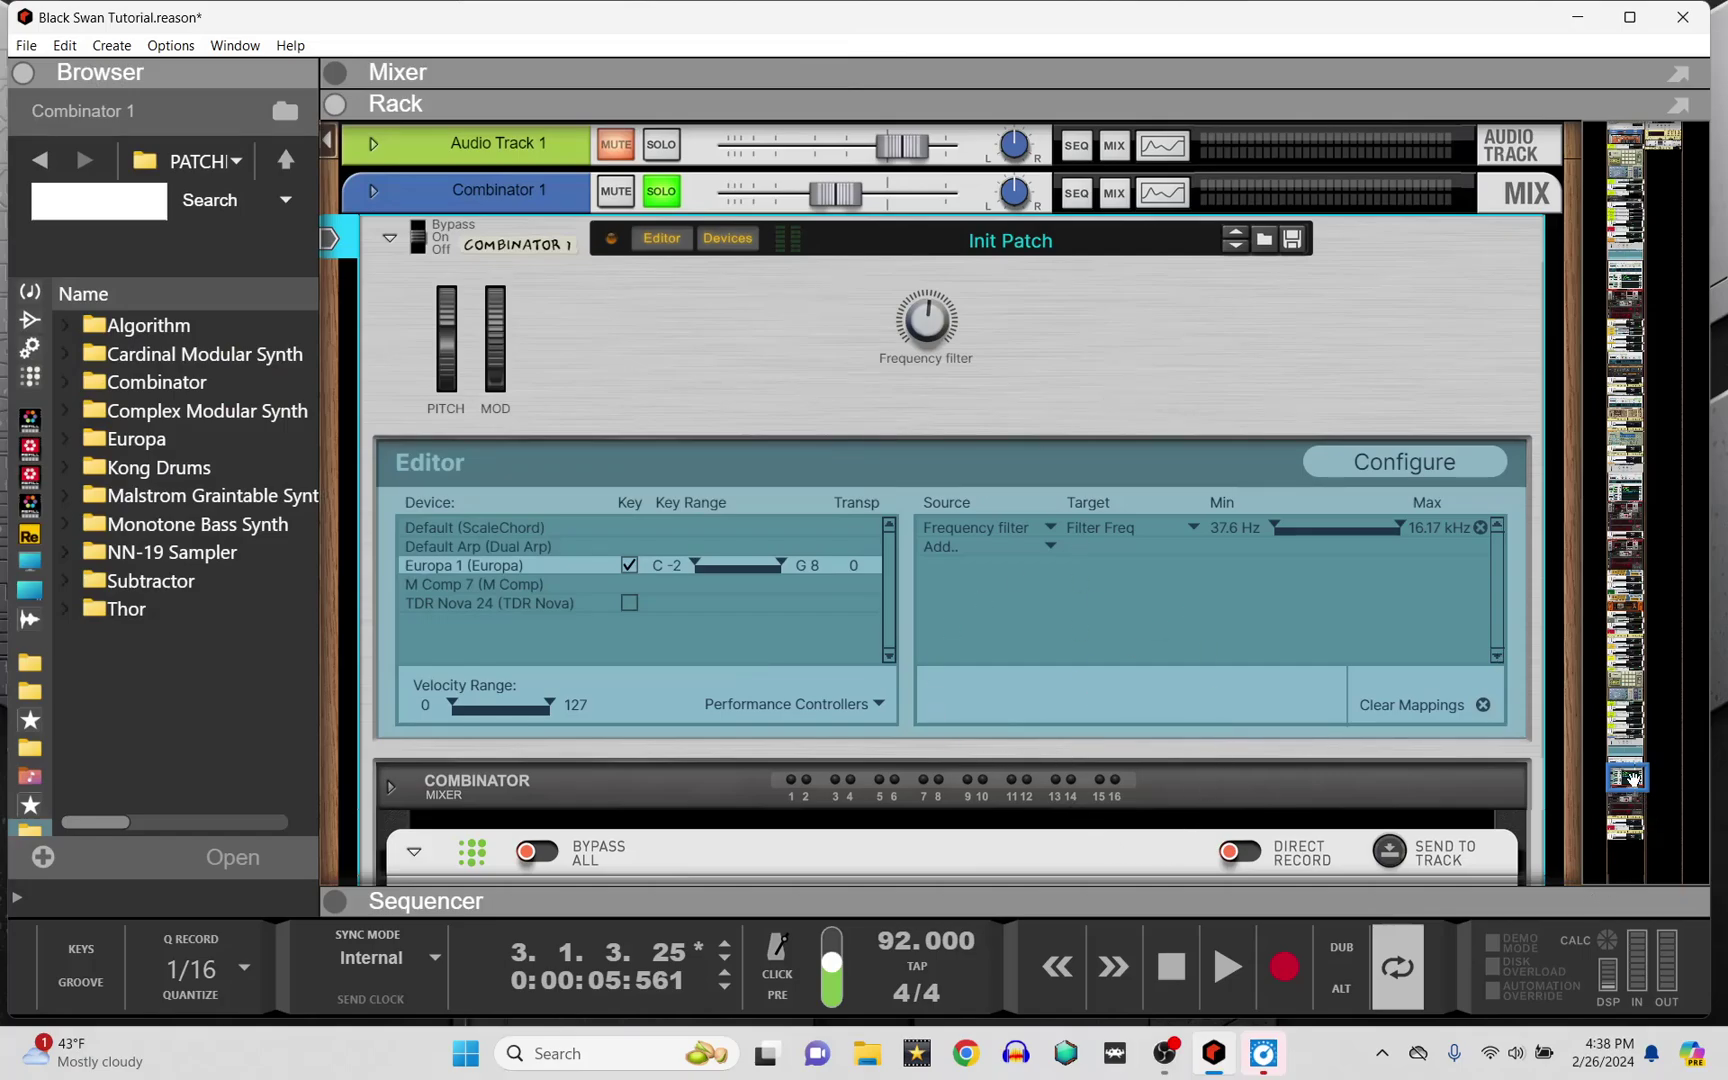
In the mixer, turn off Combinator 1's solo and play back the soloed drum and bass channels
{"action": "left_click_drag", "start_coordinate": [1632, 779], "coordinate": [1625, 134]}
{"action": "left_click_drag", "start_coordinate": [1302, 101], "coordinate": [1329, 1073]}
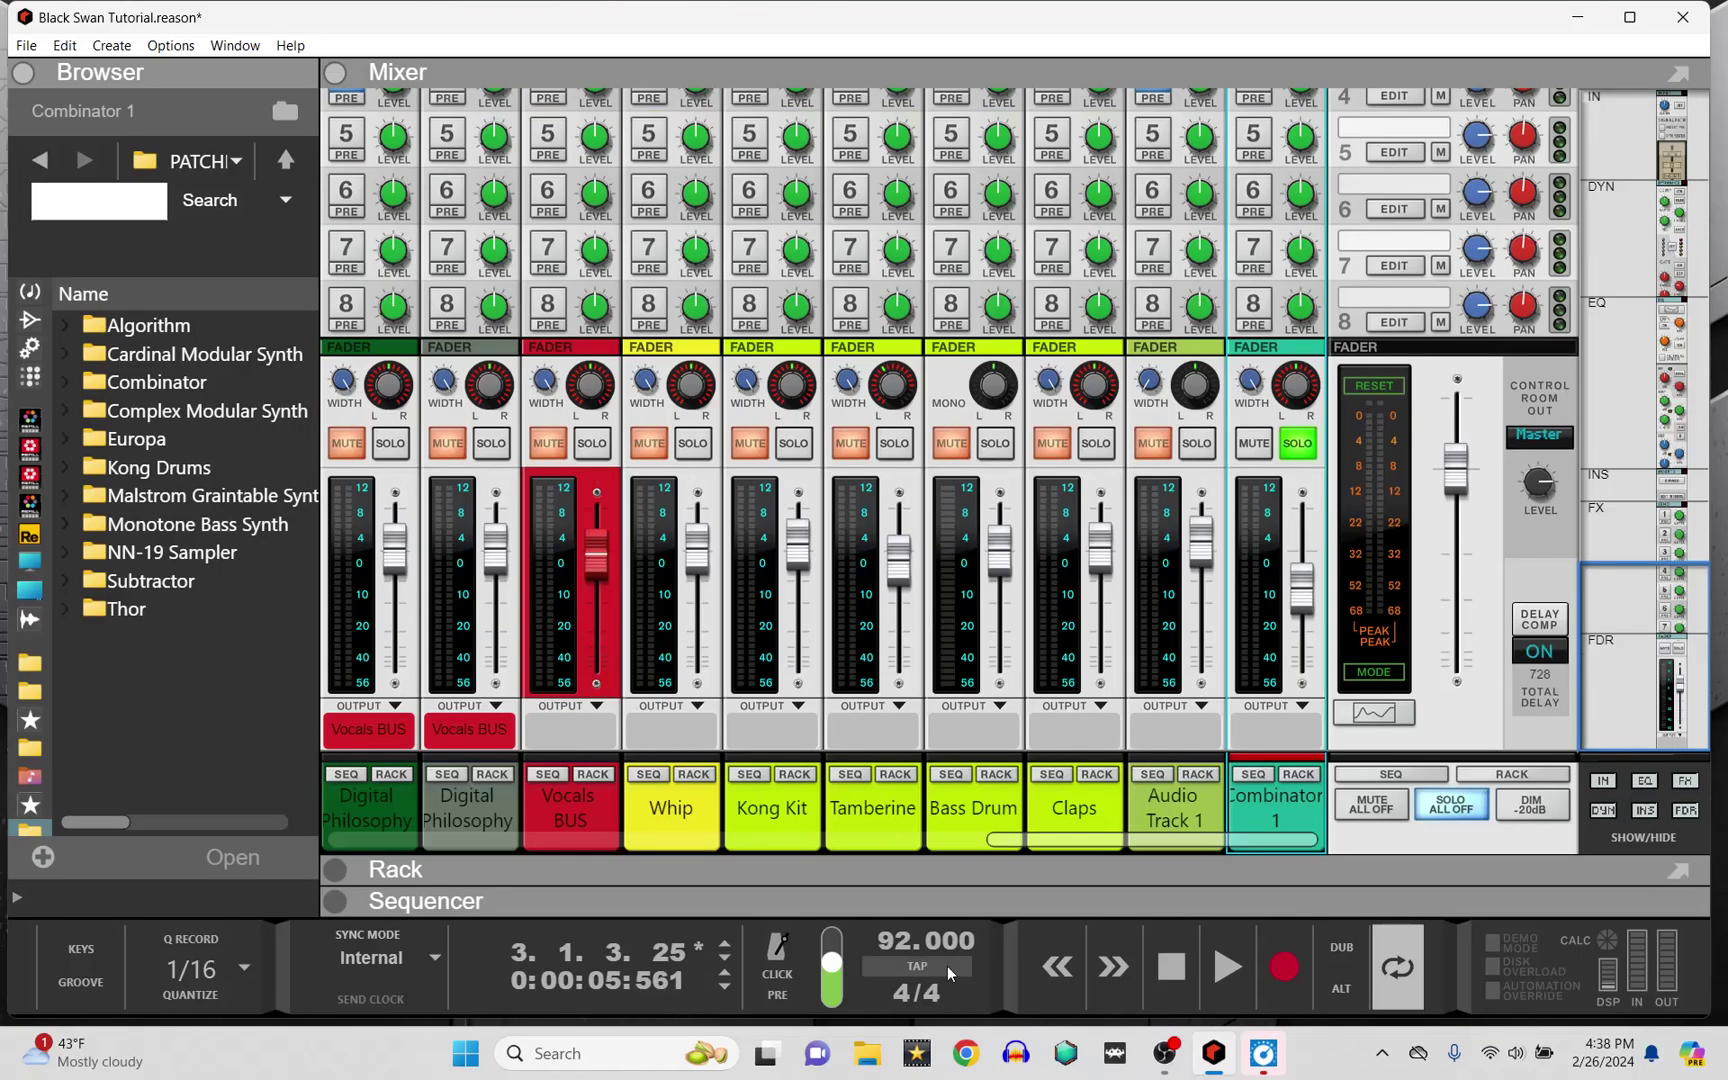
{"action": "left_click_drag", "start_coordinate": [1090, 842], "coordinate": [528, 856]}
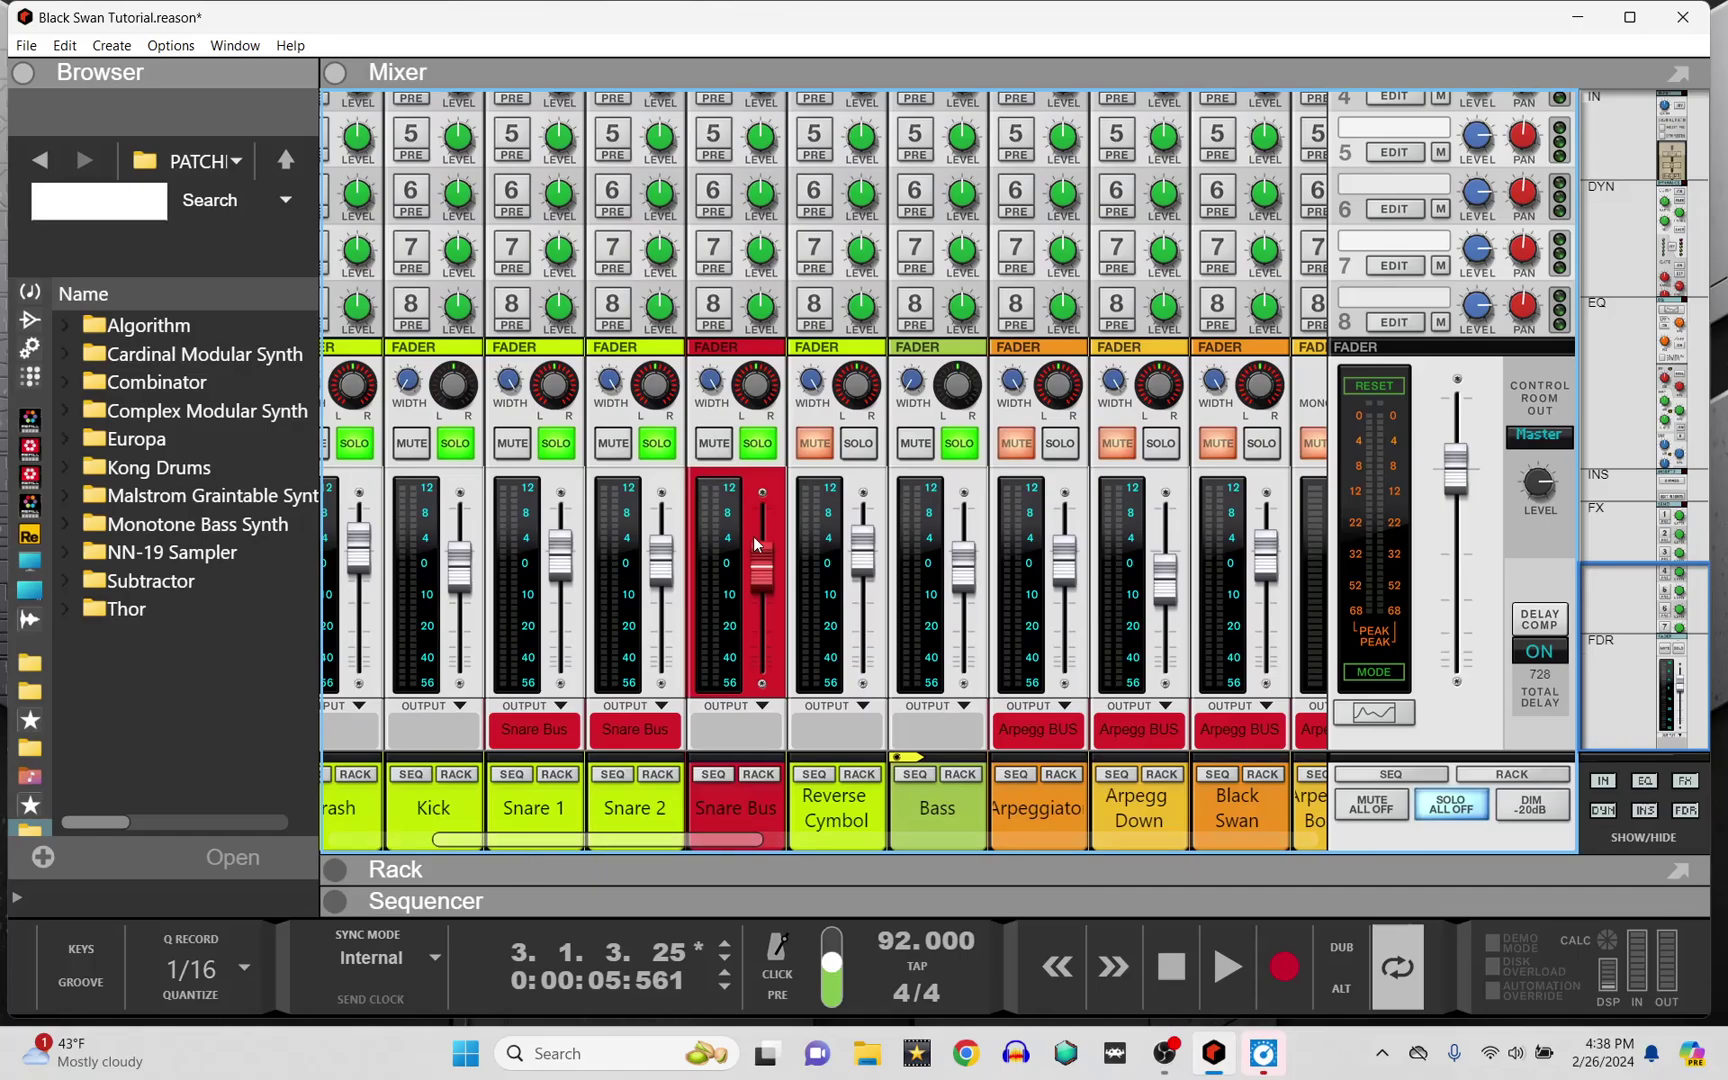
{"action": "left_click_drag", "start_coordinate": [697, 836], "coordinate": [1250, 838]}
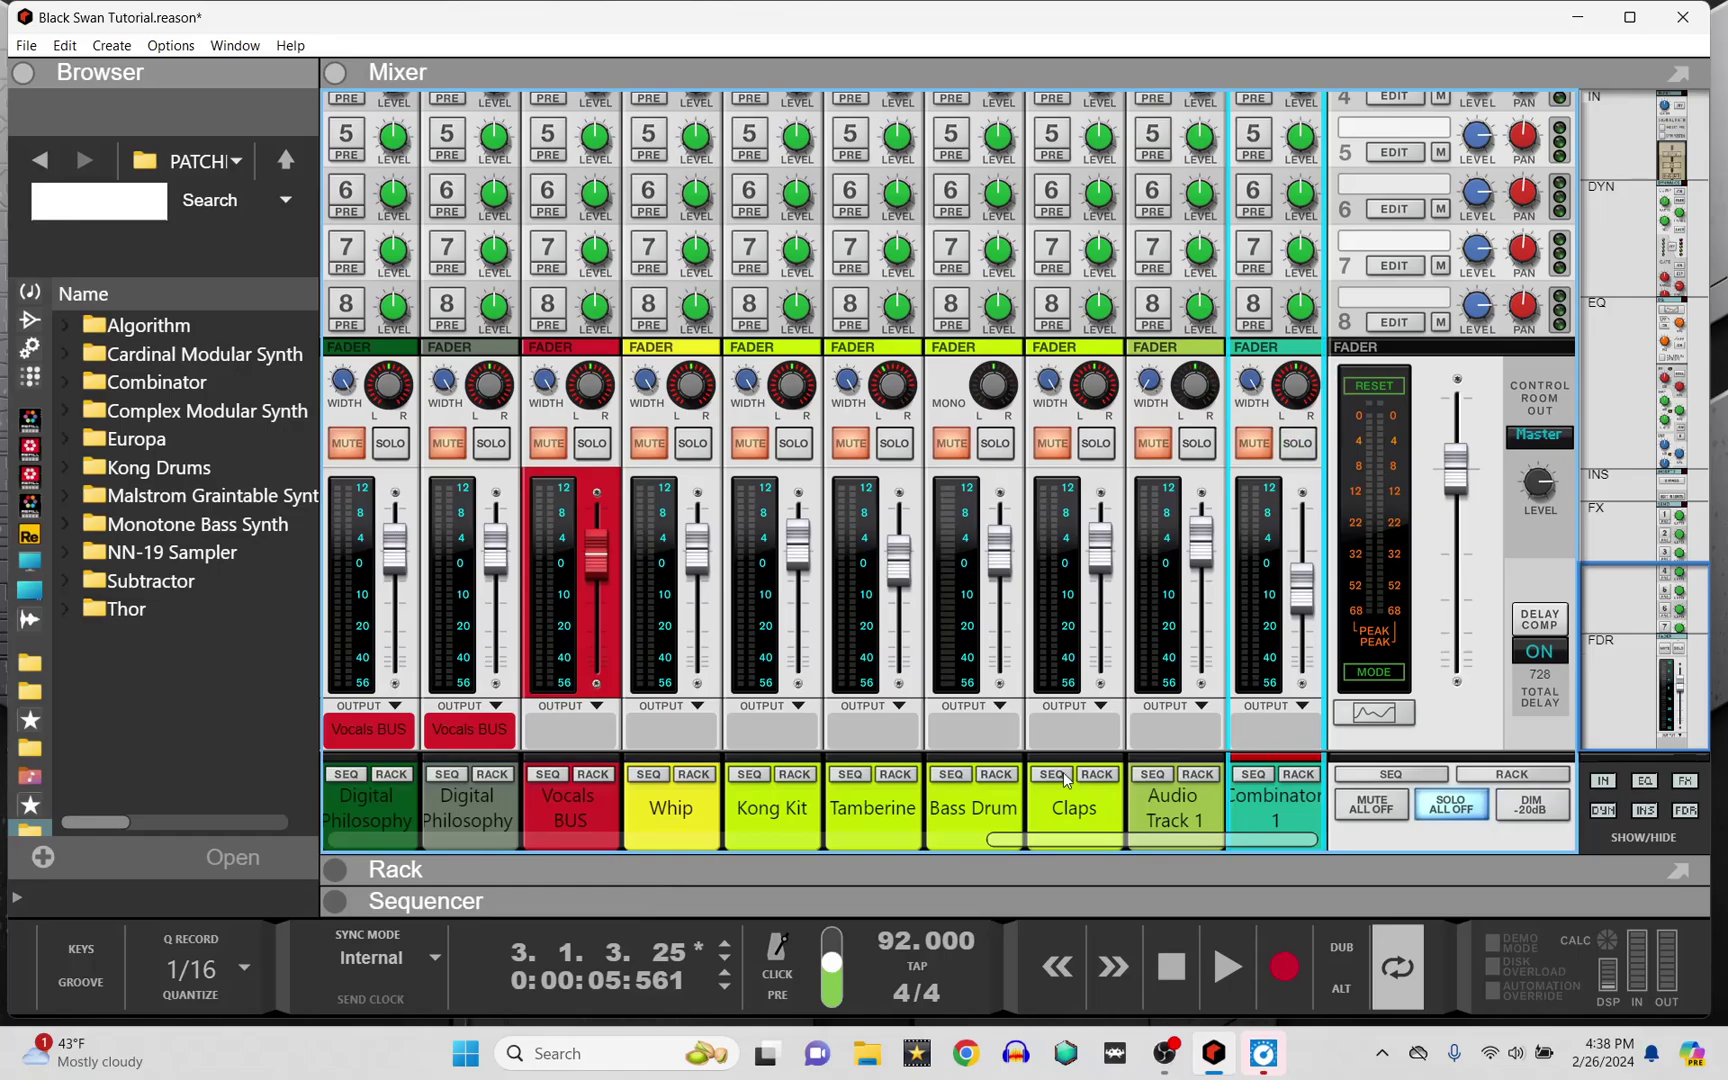
{"action": "left_click_drag", "start_coordinate": [1031, 840], "coordinate": [527, 818]}
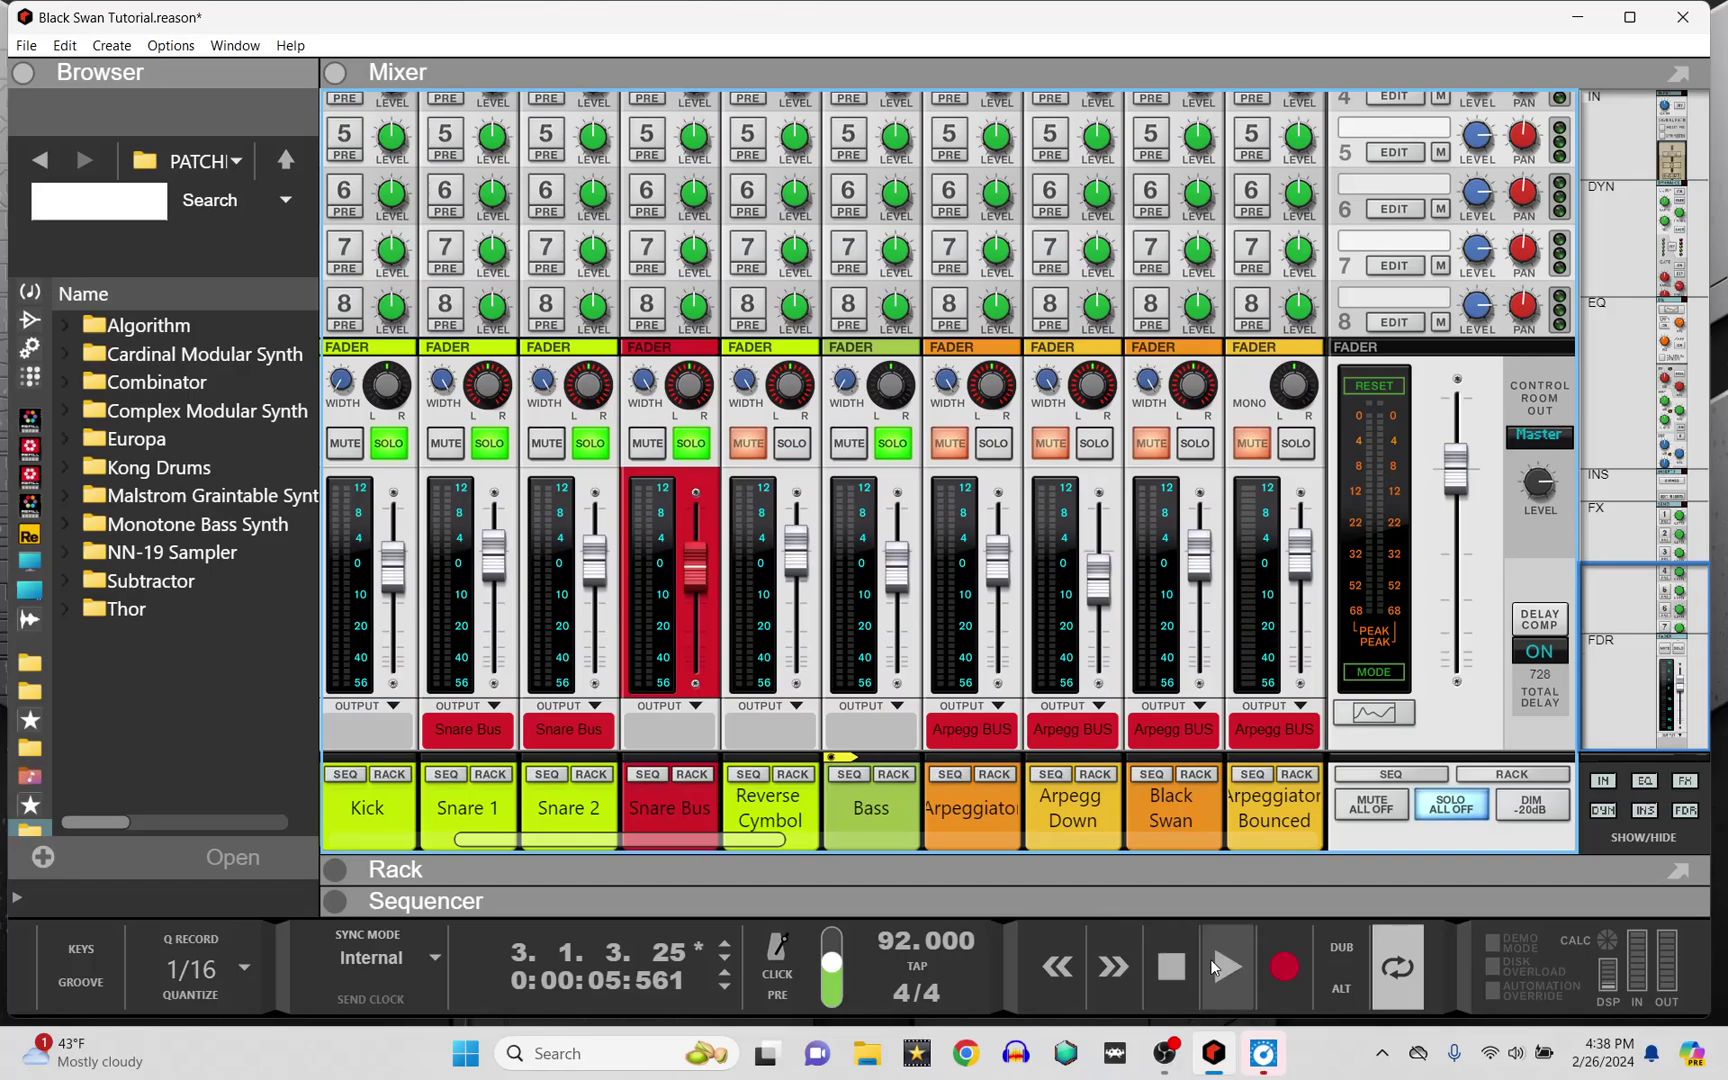
{"action": "left_click", "coordinate": [1211, 962]}
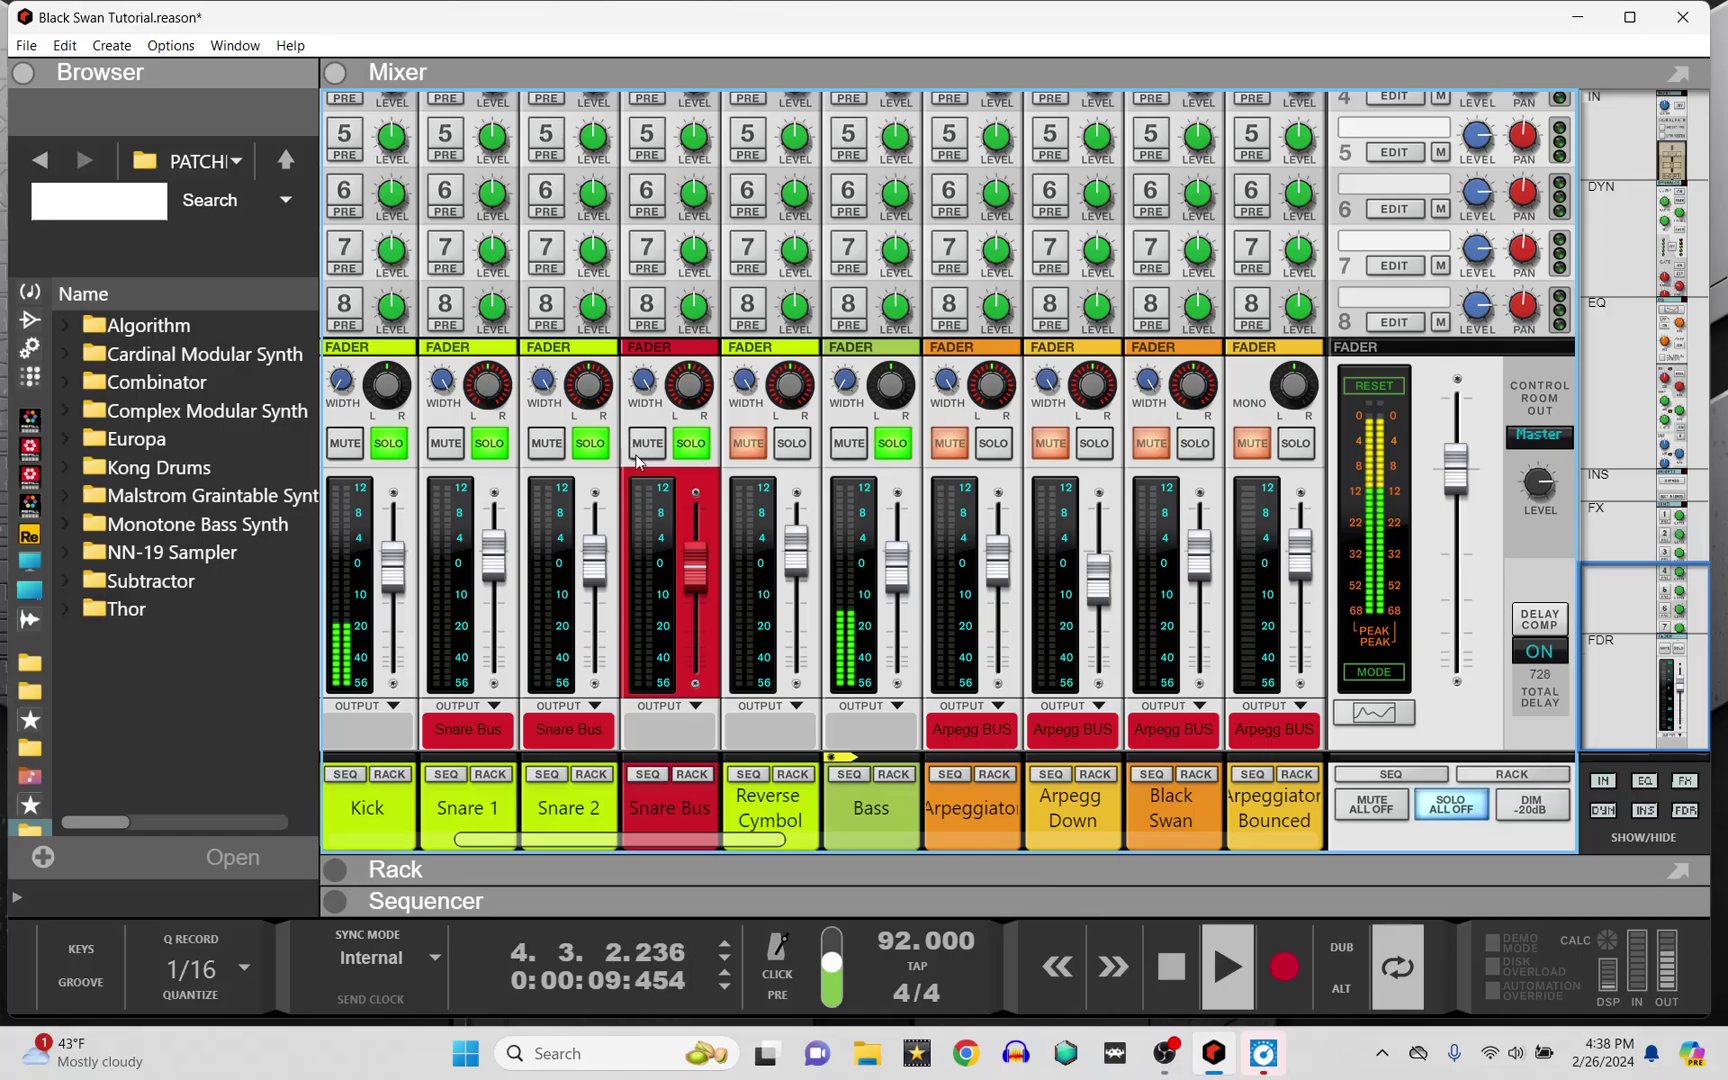
Show the Bass channel's devices in the rack, stop playback, and examine the Monotone synth and its TDR Nova and compressor effects
{"action": "left_click", "coordinate": [899, 776]}
{"action": "left_click_drag", "start_coordinate": [939, 485], "coordinate": [939, 118]}
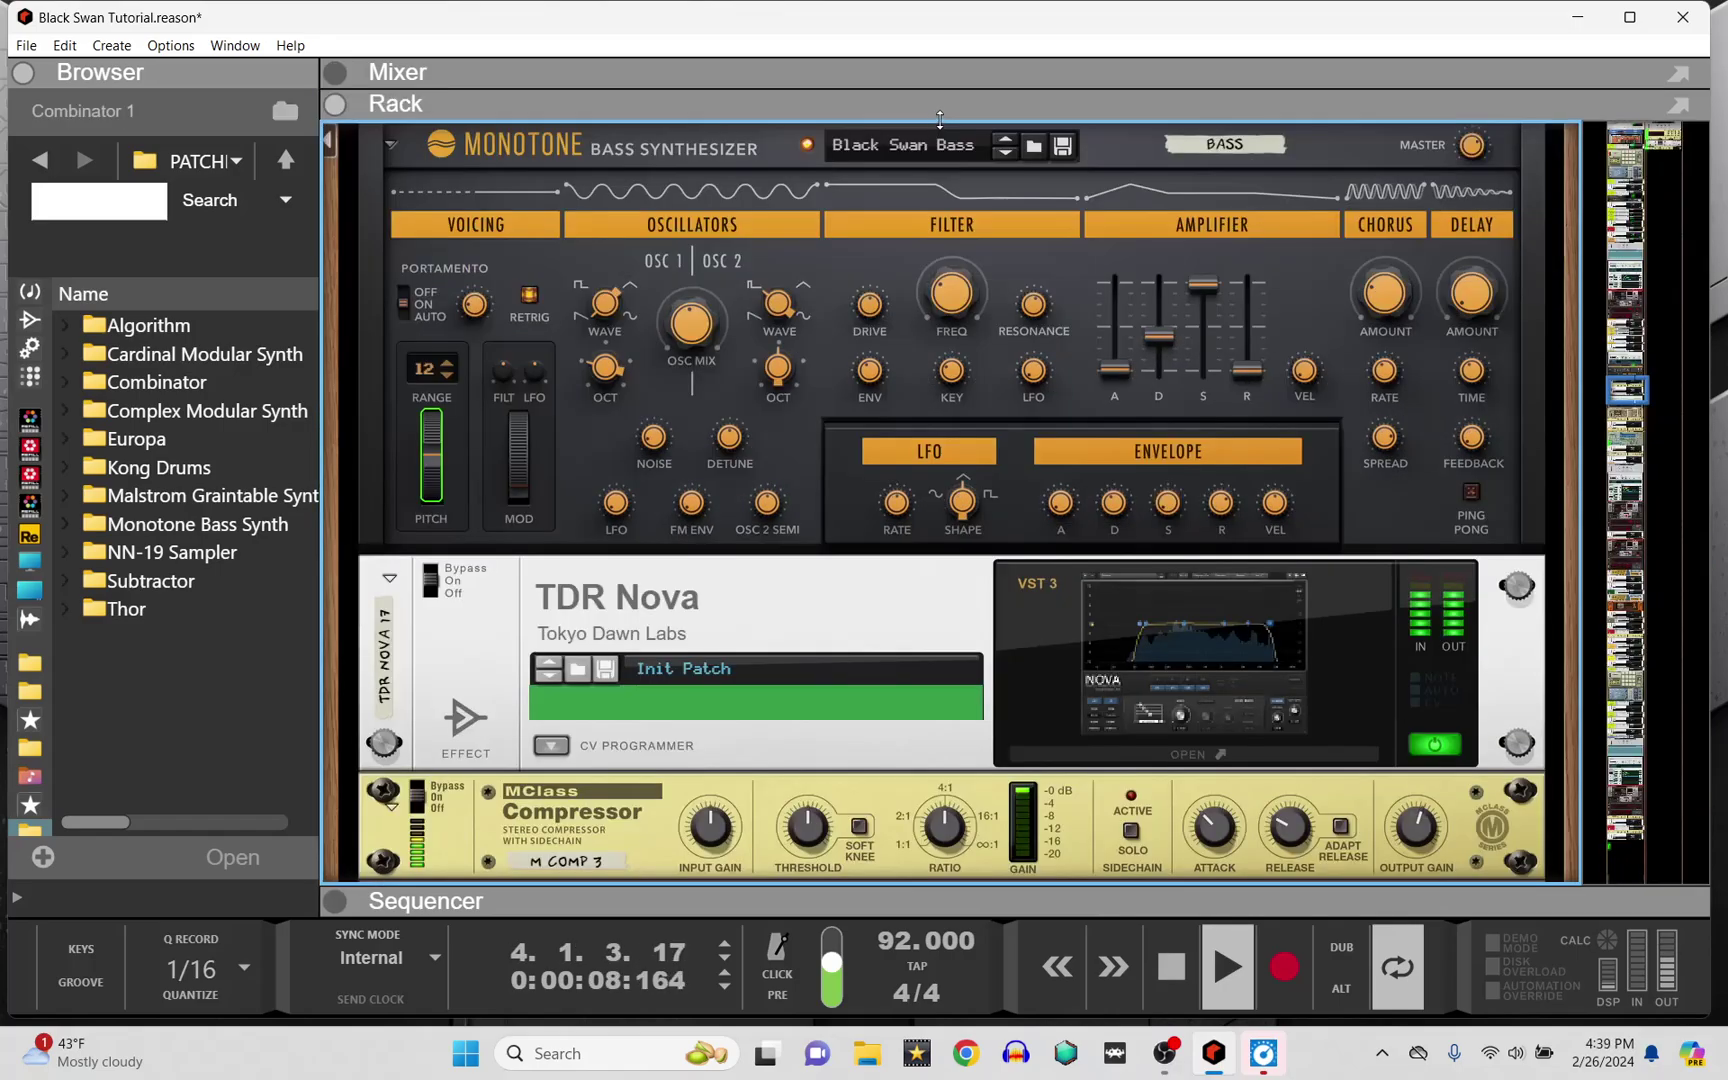
{"action": "left_click", "coordinate": [1183, 992]}
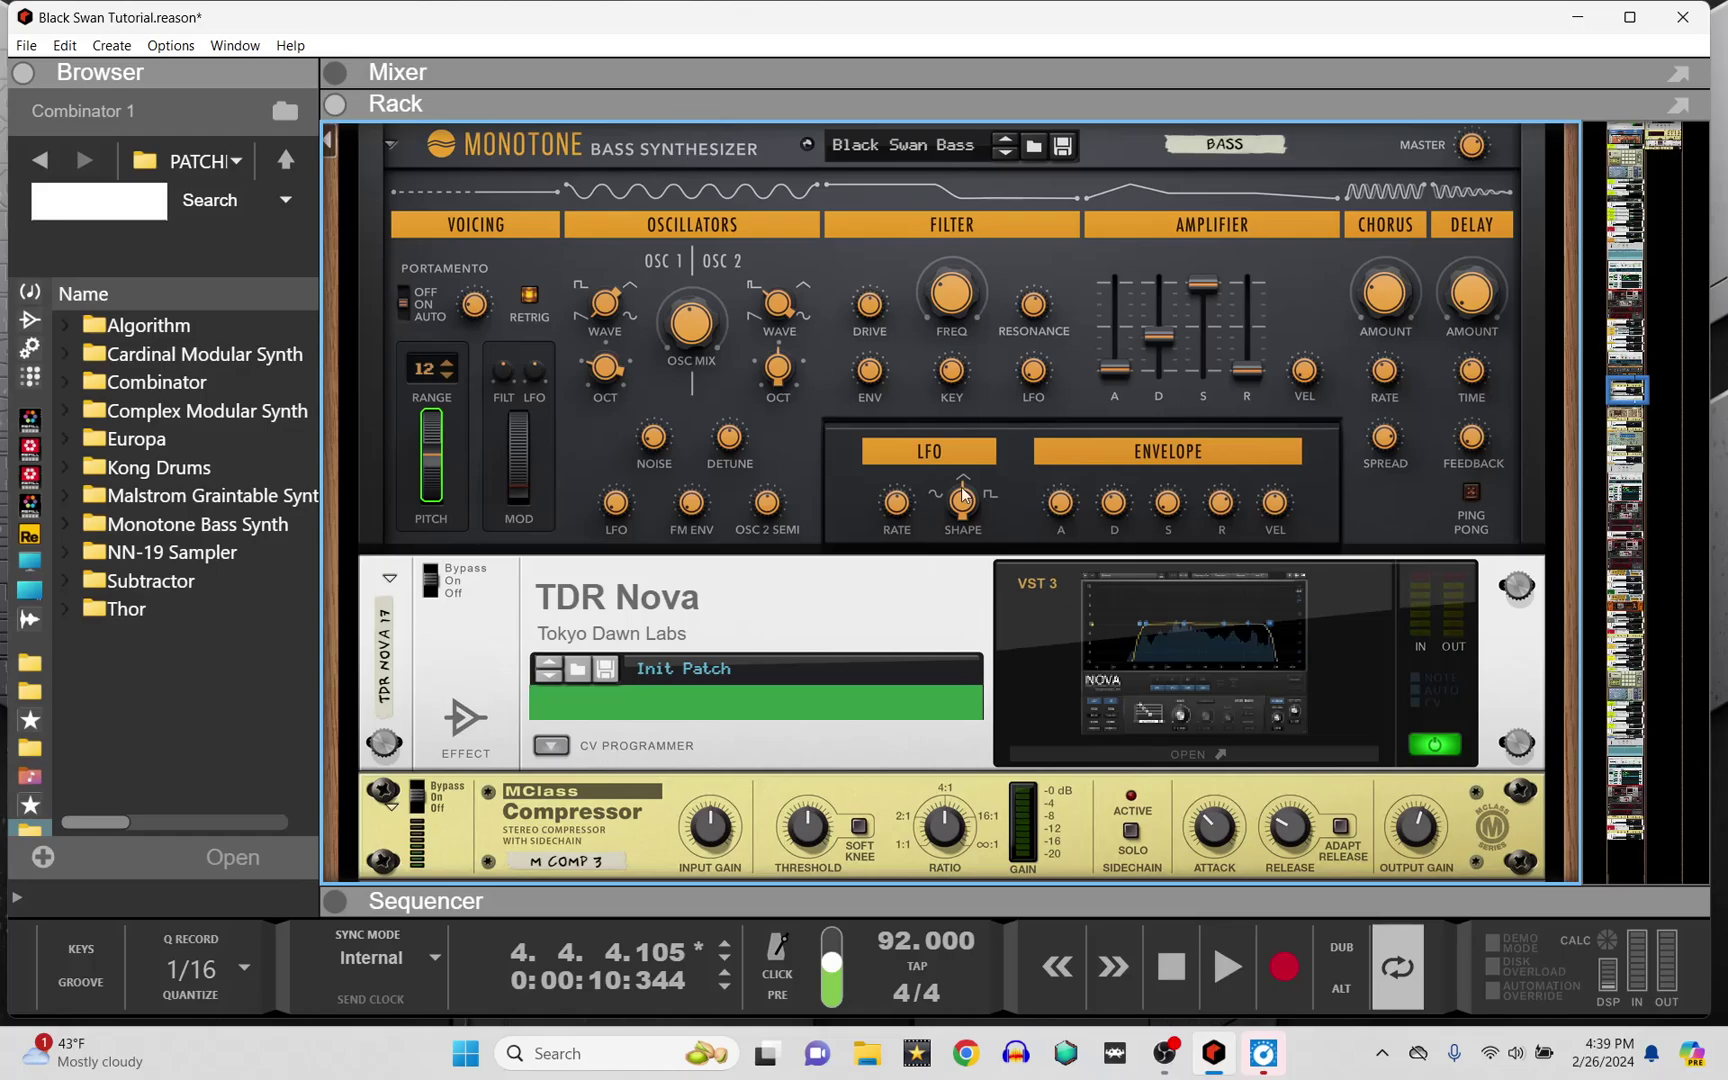
{"action": "scroll", "coordinate": [856, 458], "scroll_direction": "down", "scroll_amount": 5}
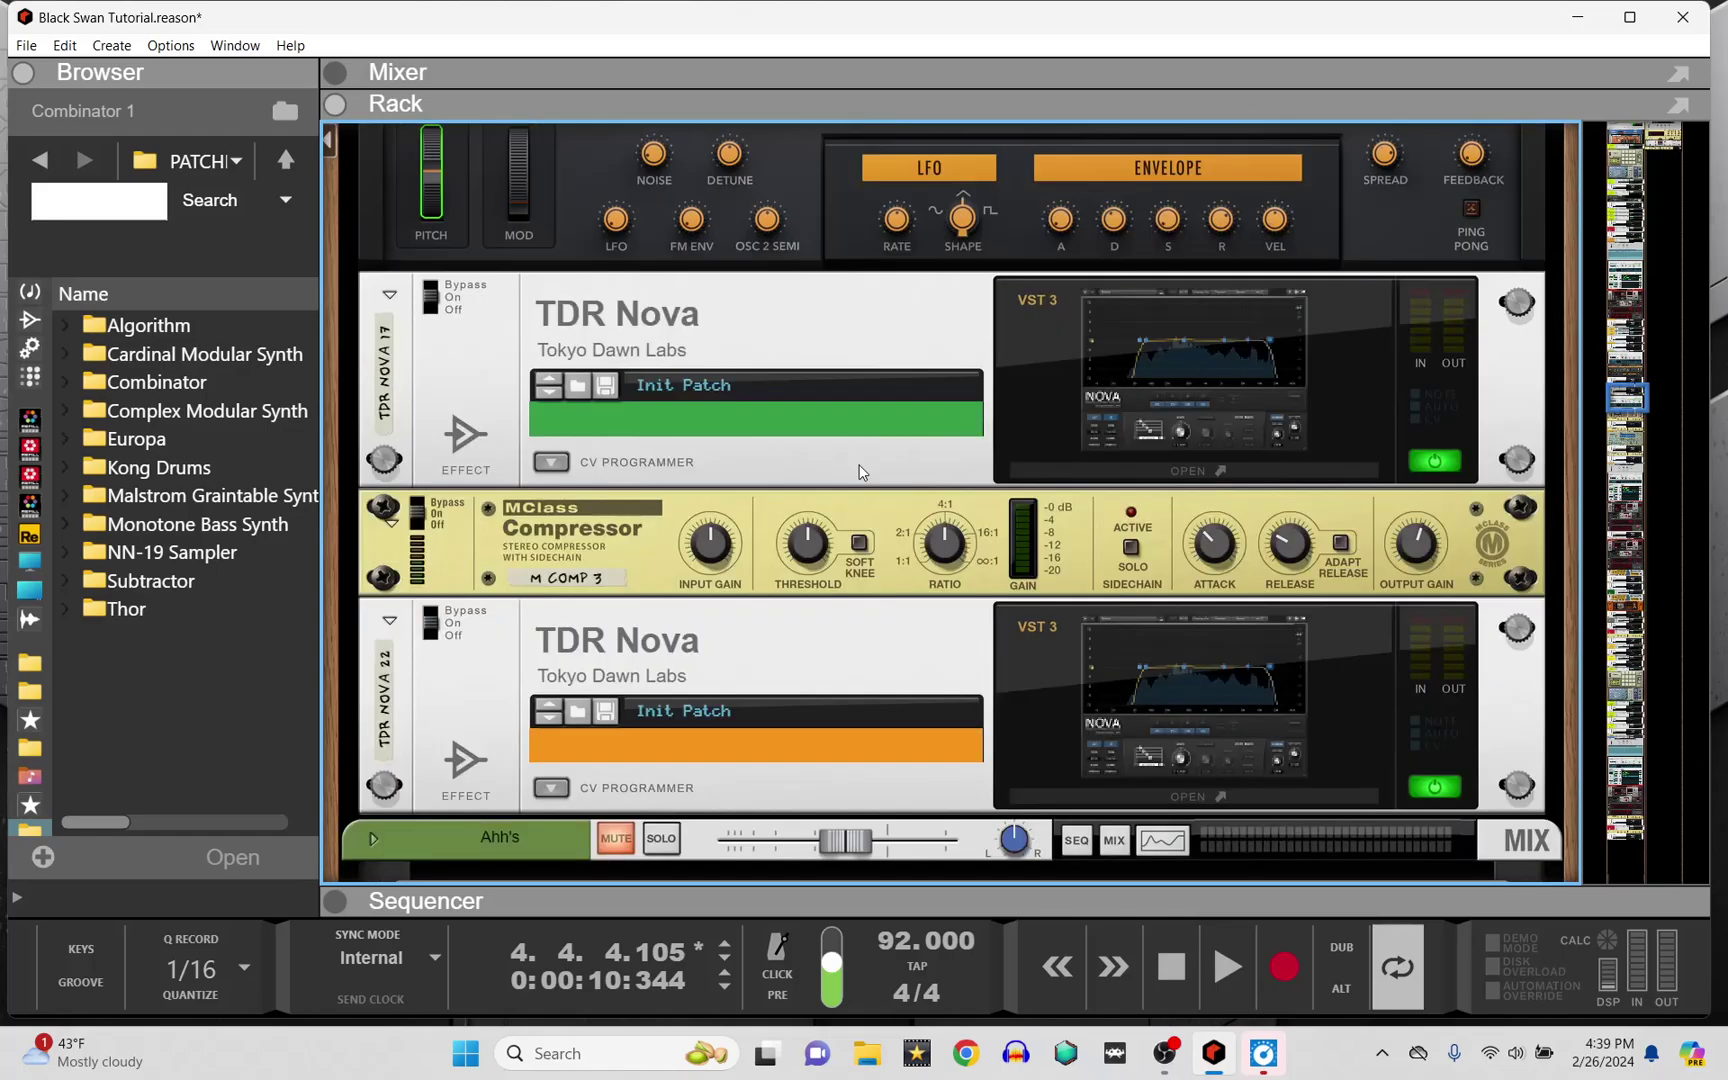
{"action": "scroll", "coordinate": [923, 525], "scroll_direction": "up", "scroll_amount": 5}
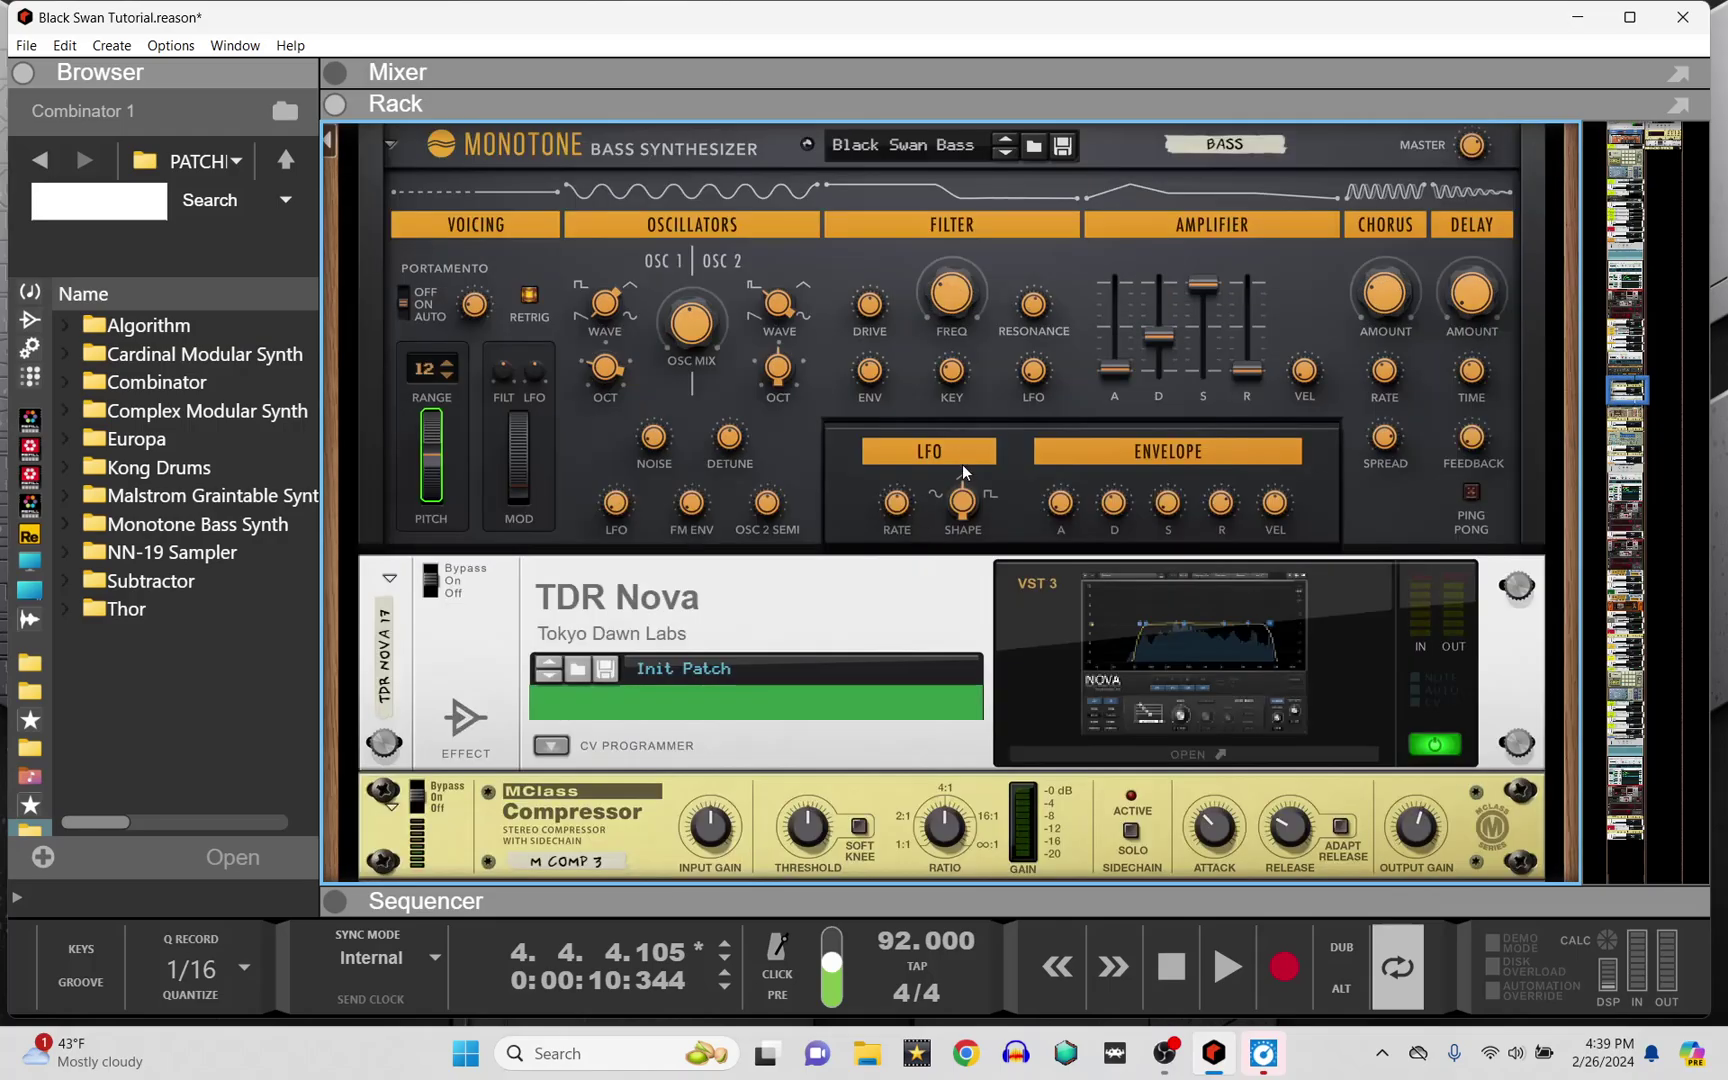
{"action": "scroll", "coordinate": [886, 387], "scroll_direction": "down", "scroll_amount": 7}
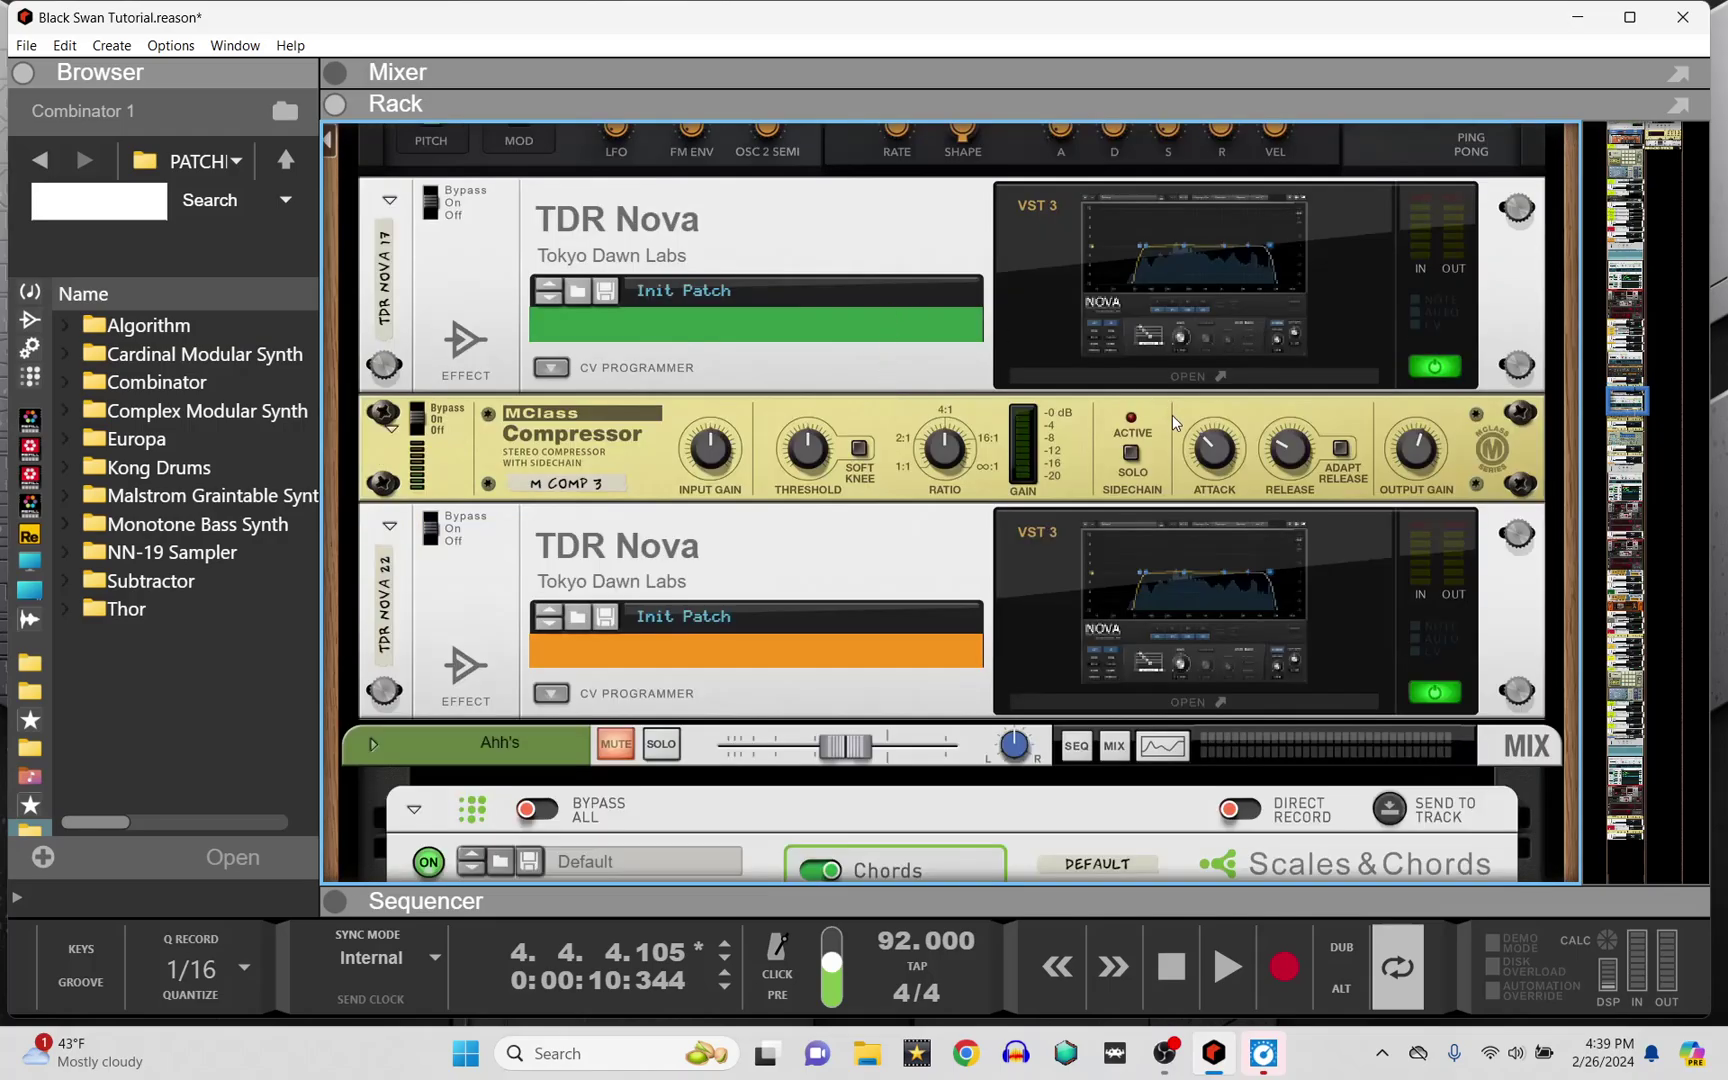